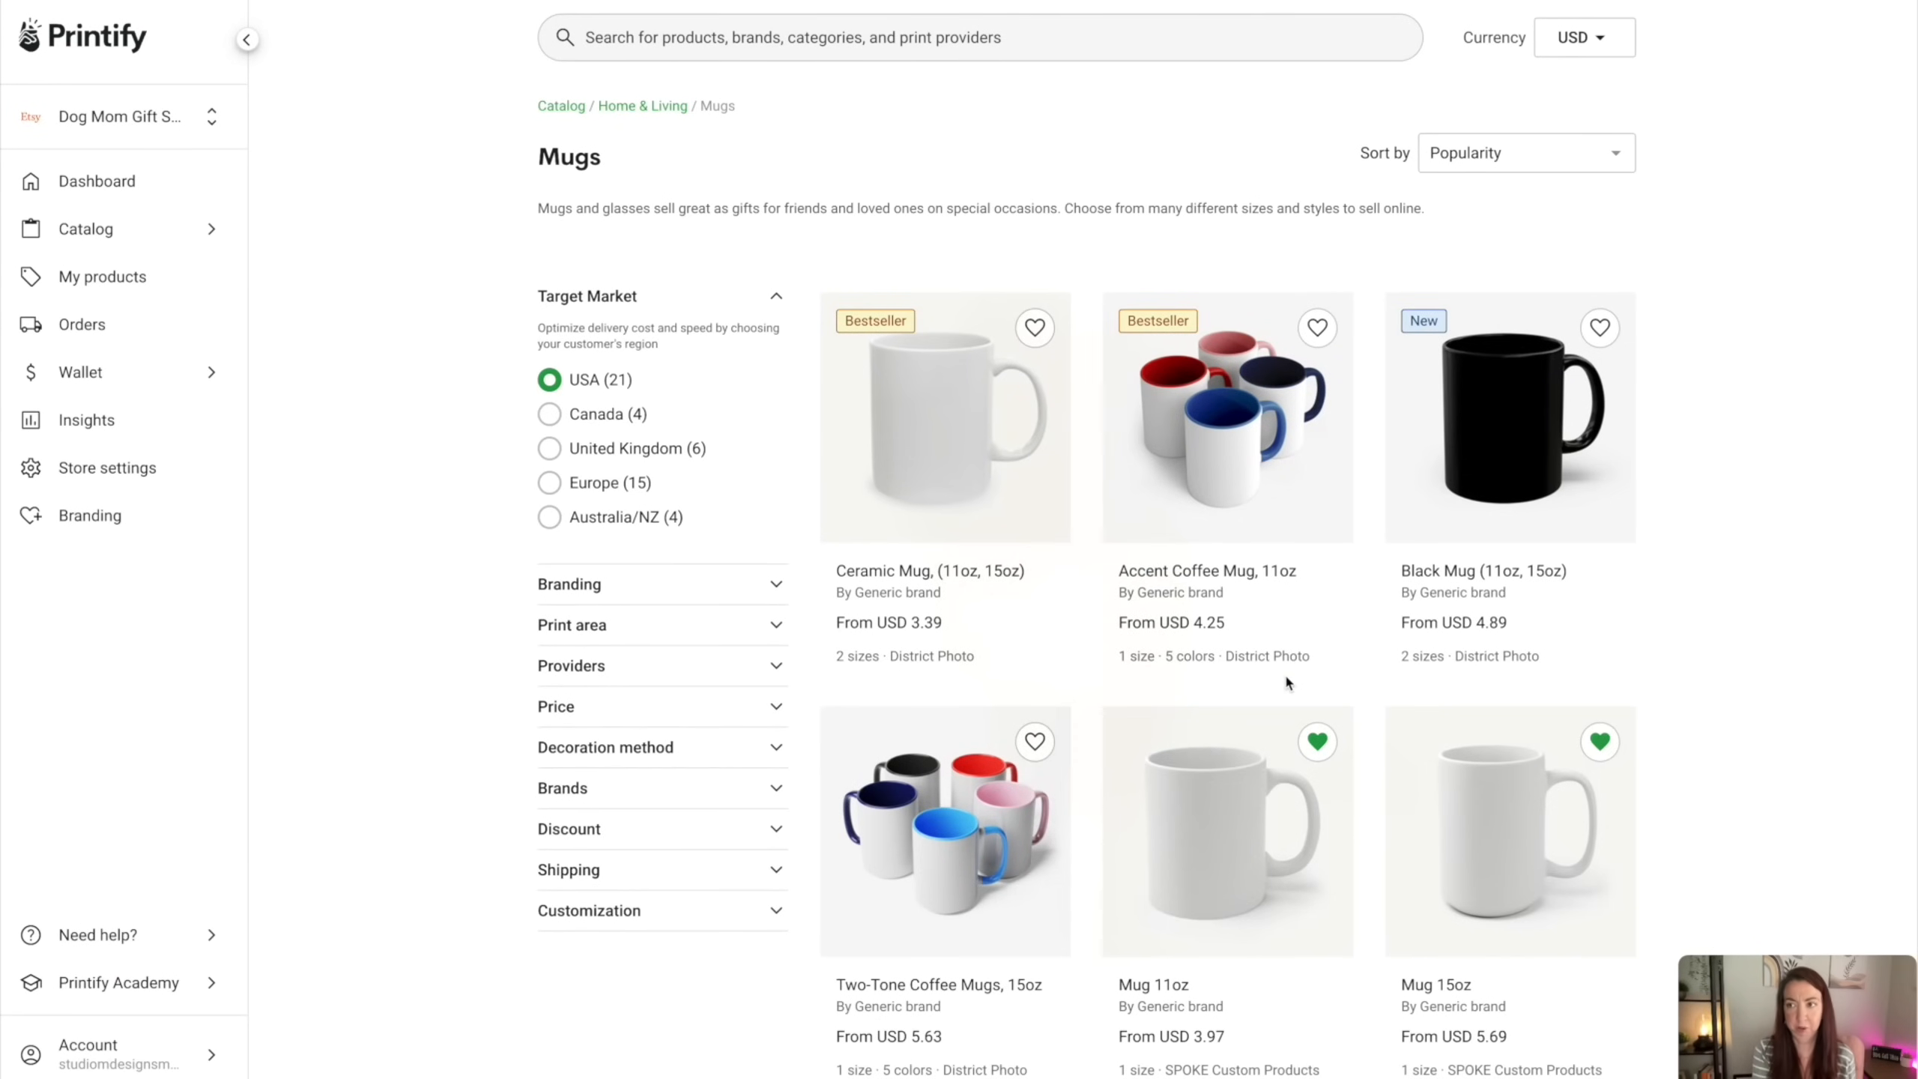
Open the Mug 15oz product from the mugs catalog and start designing it with SPOKE Custom Products
{"action": "scroll", "coordinate": [1287, 685], "scroll_direction": "down", "scroll_amount": 1}
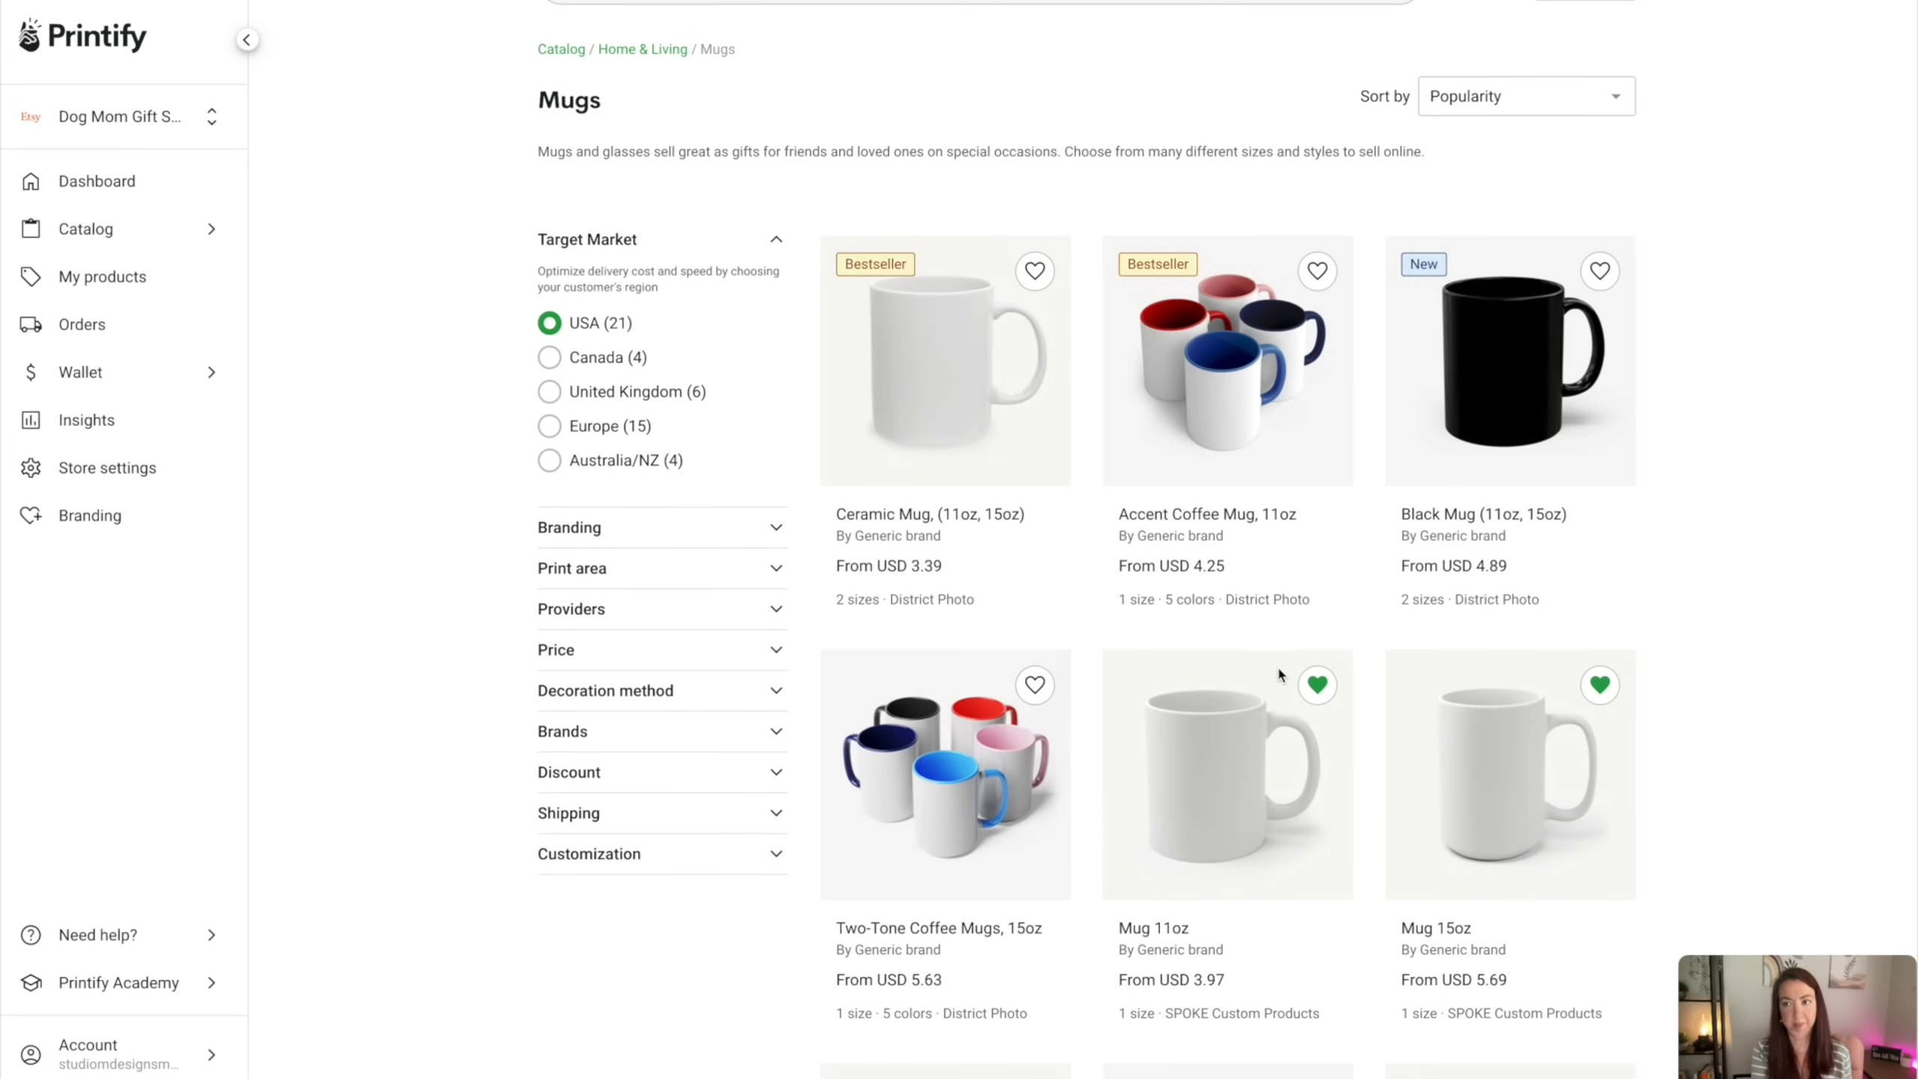
{"action": "scroll", "coordinate": [1278, 675], "scroll_direction": "down", "scroll_amount": 1}
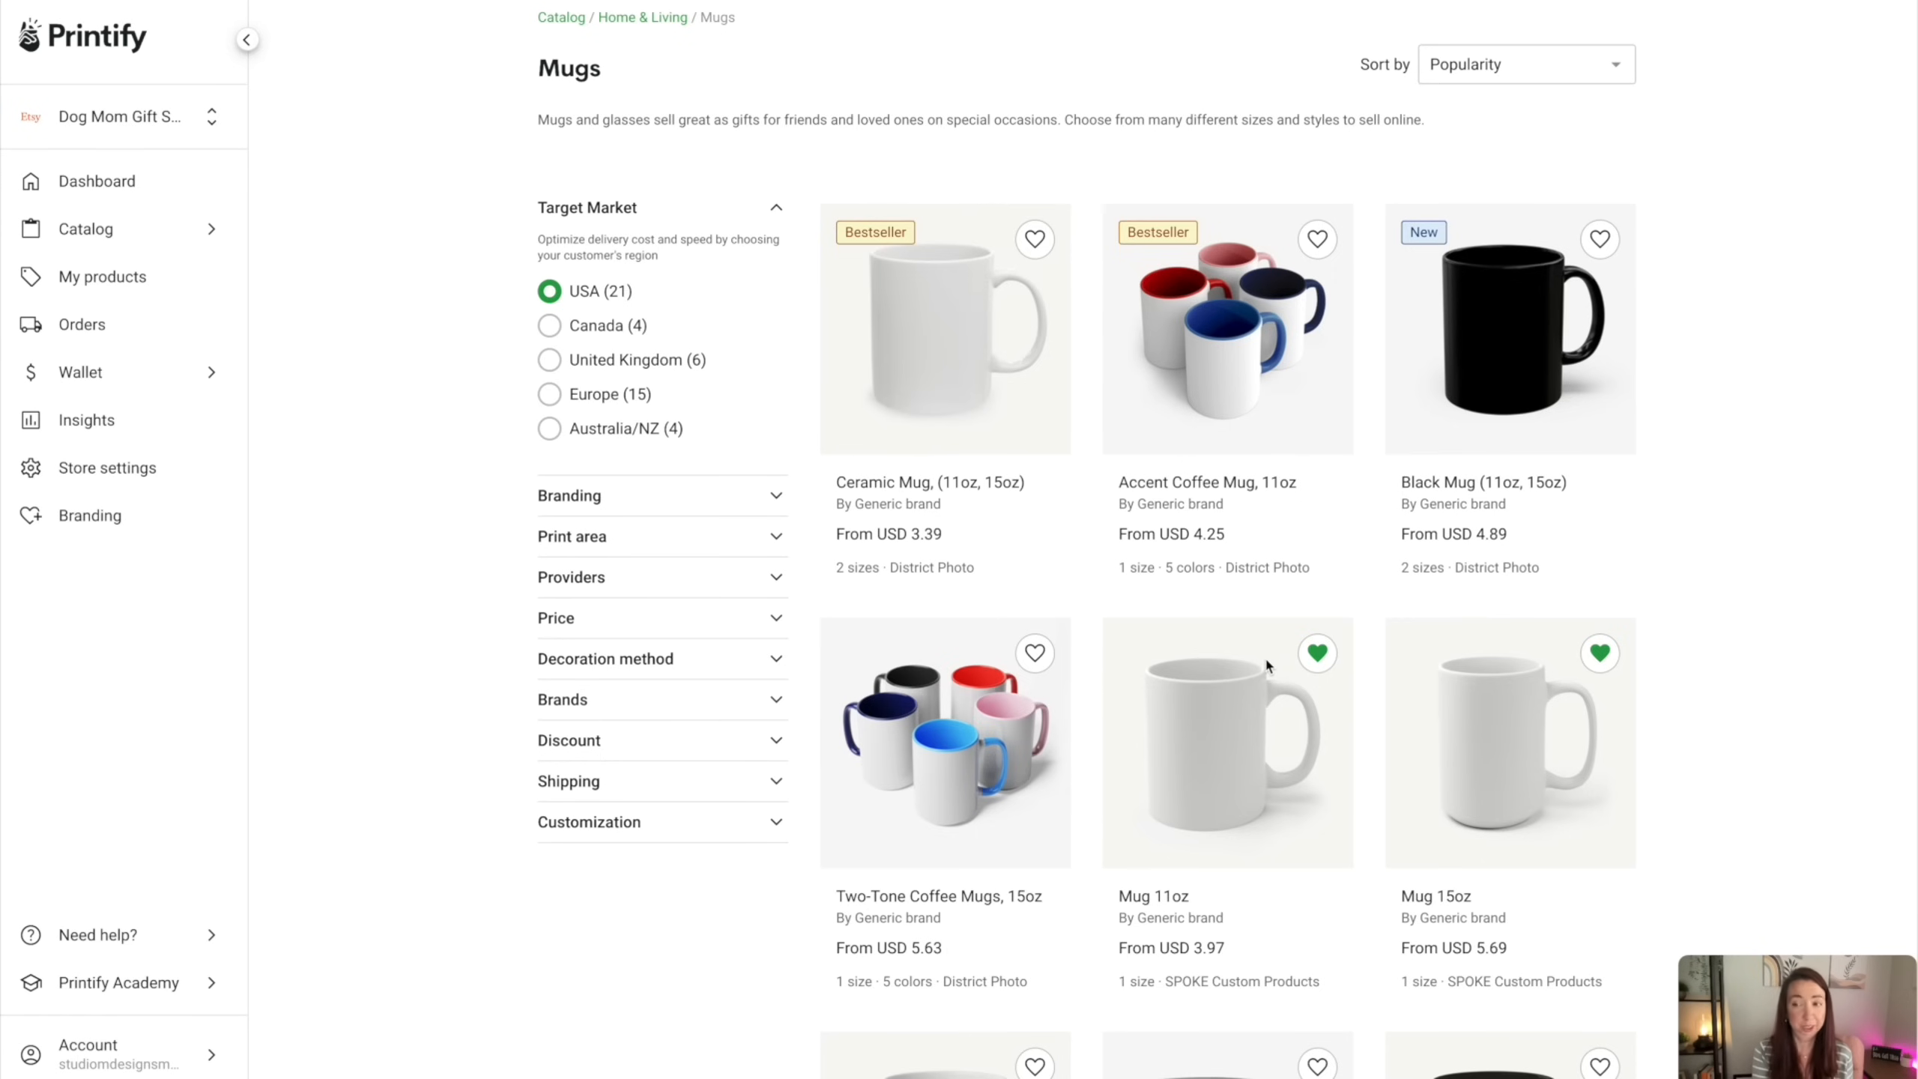
{"action": "scroll", "coordinate": [1369, 662], "scroll_direction": "down", "scroll_amount": 2}
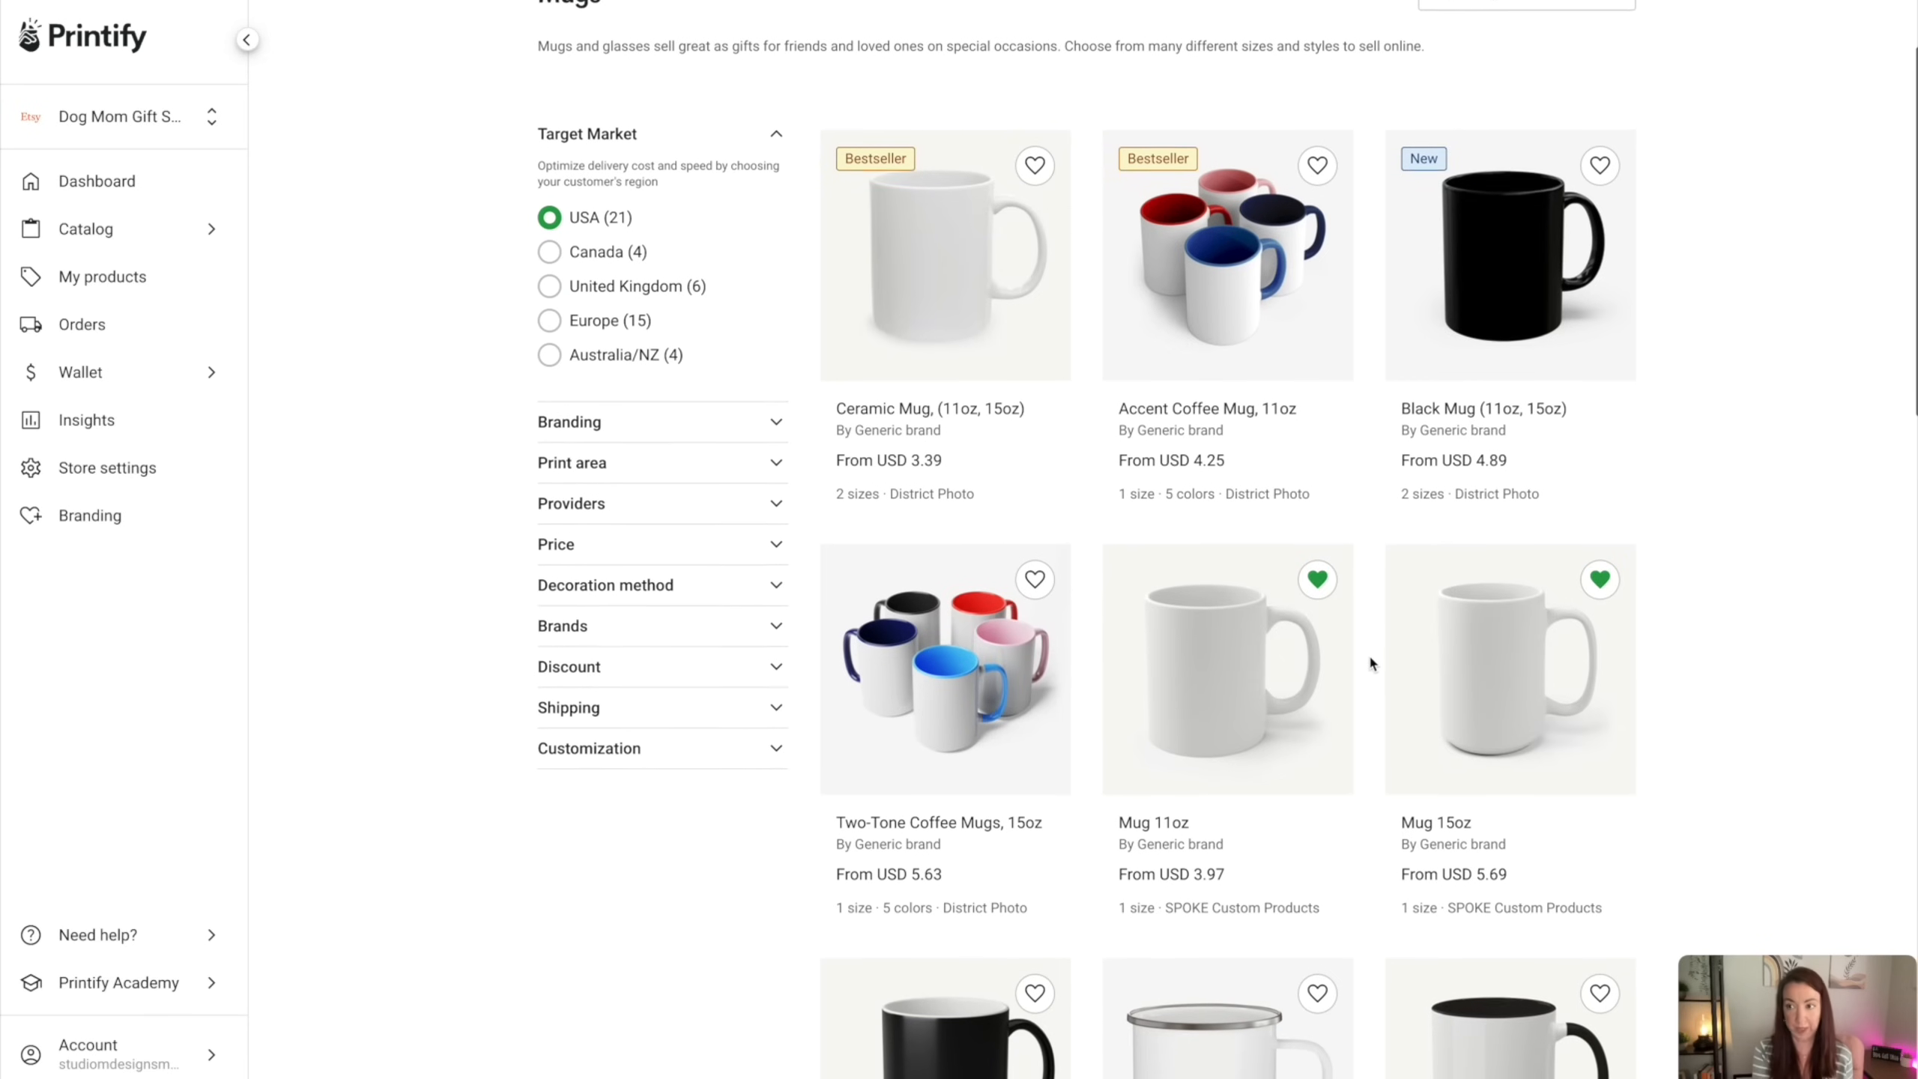
{"action": "scroll", "coordinate": [1369, 660], "scroll_direction": "down", "scroll_amount": 1}
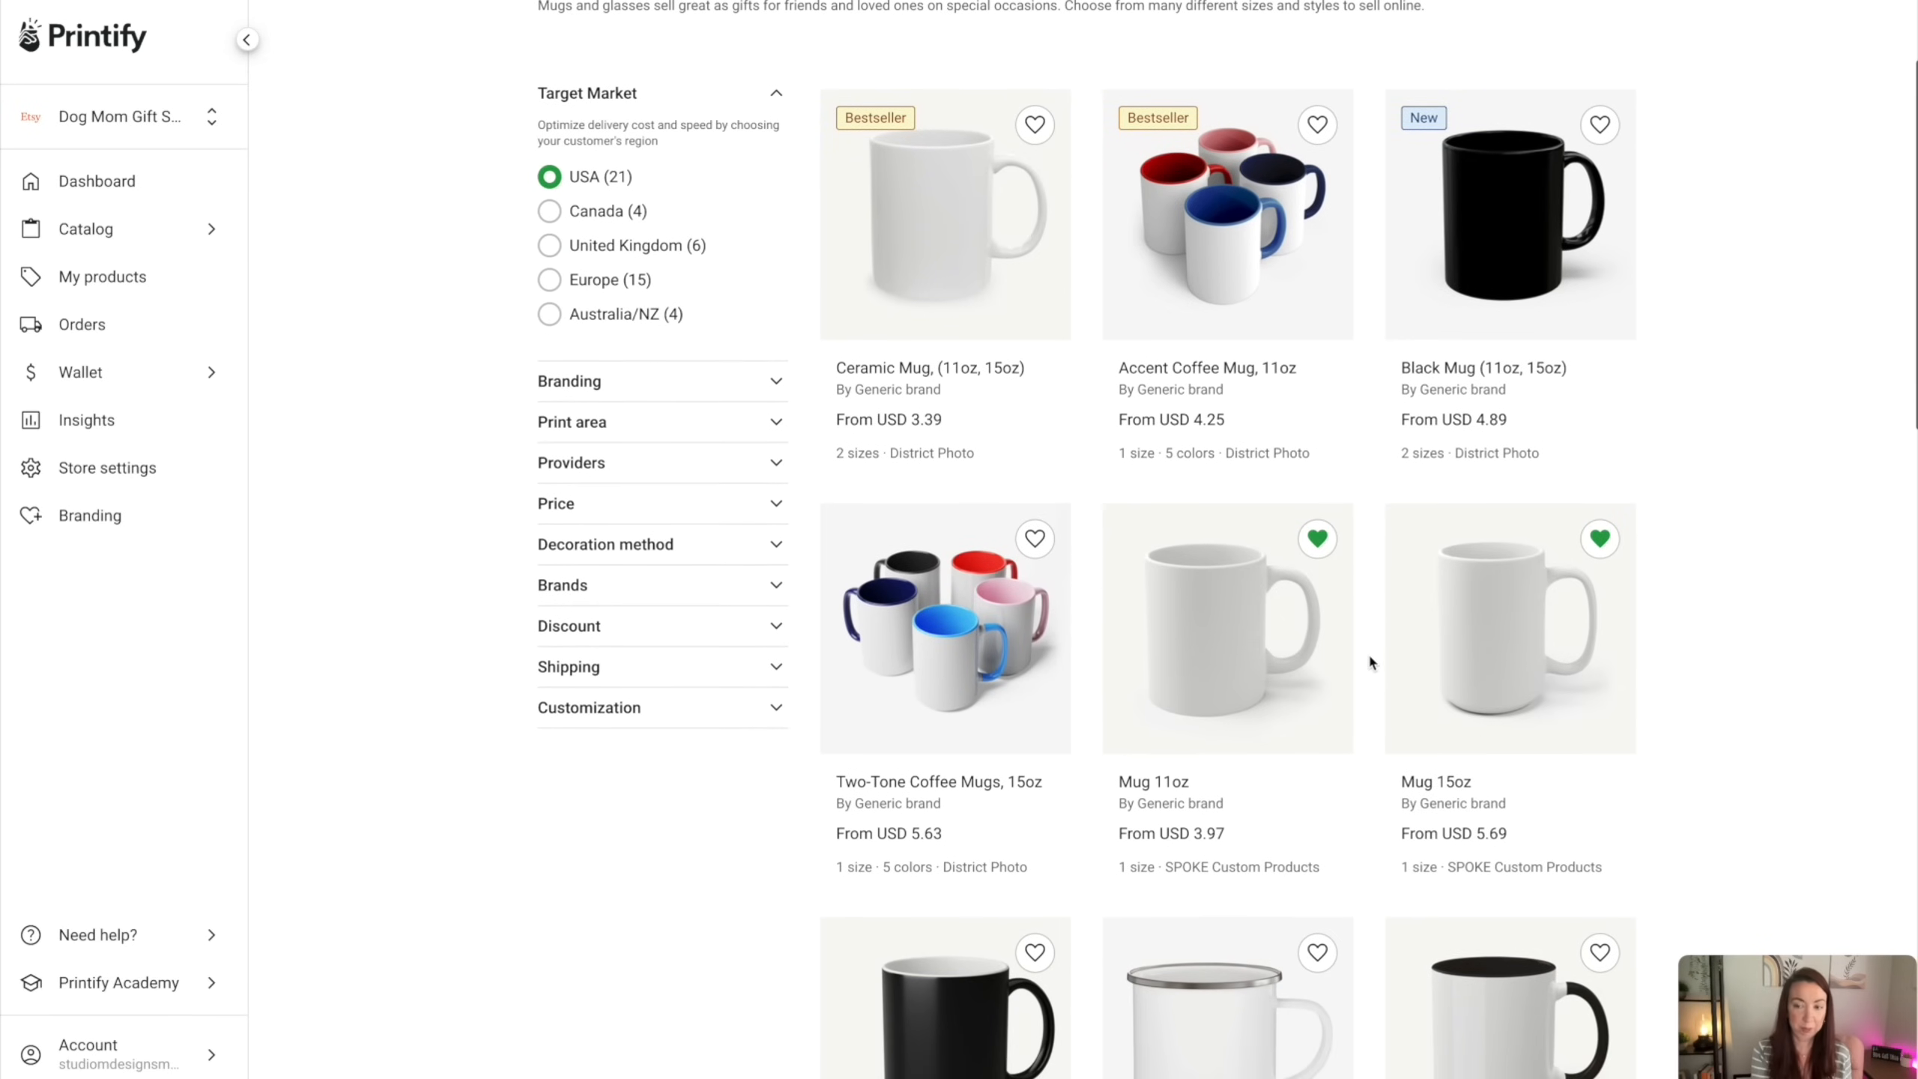
{"action": "scroll", "coordinate": [1369, 661], "scroll_direction": "down", "scroll_amount": 1}
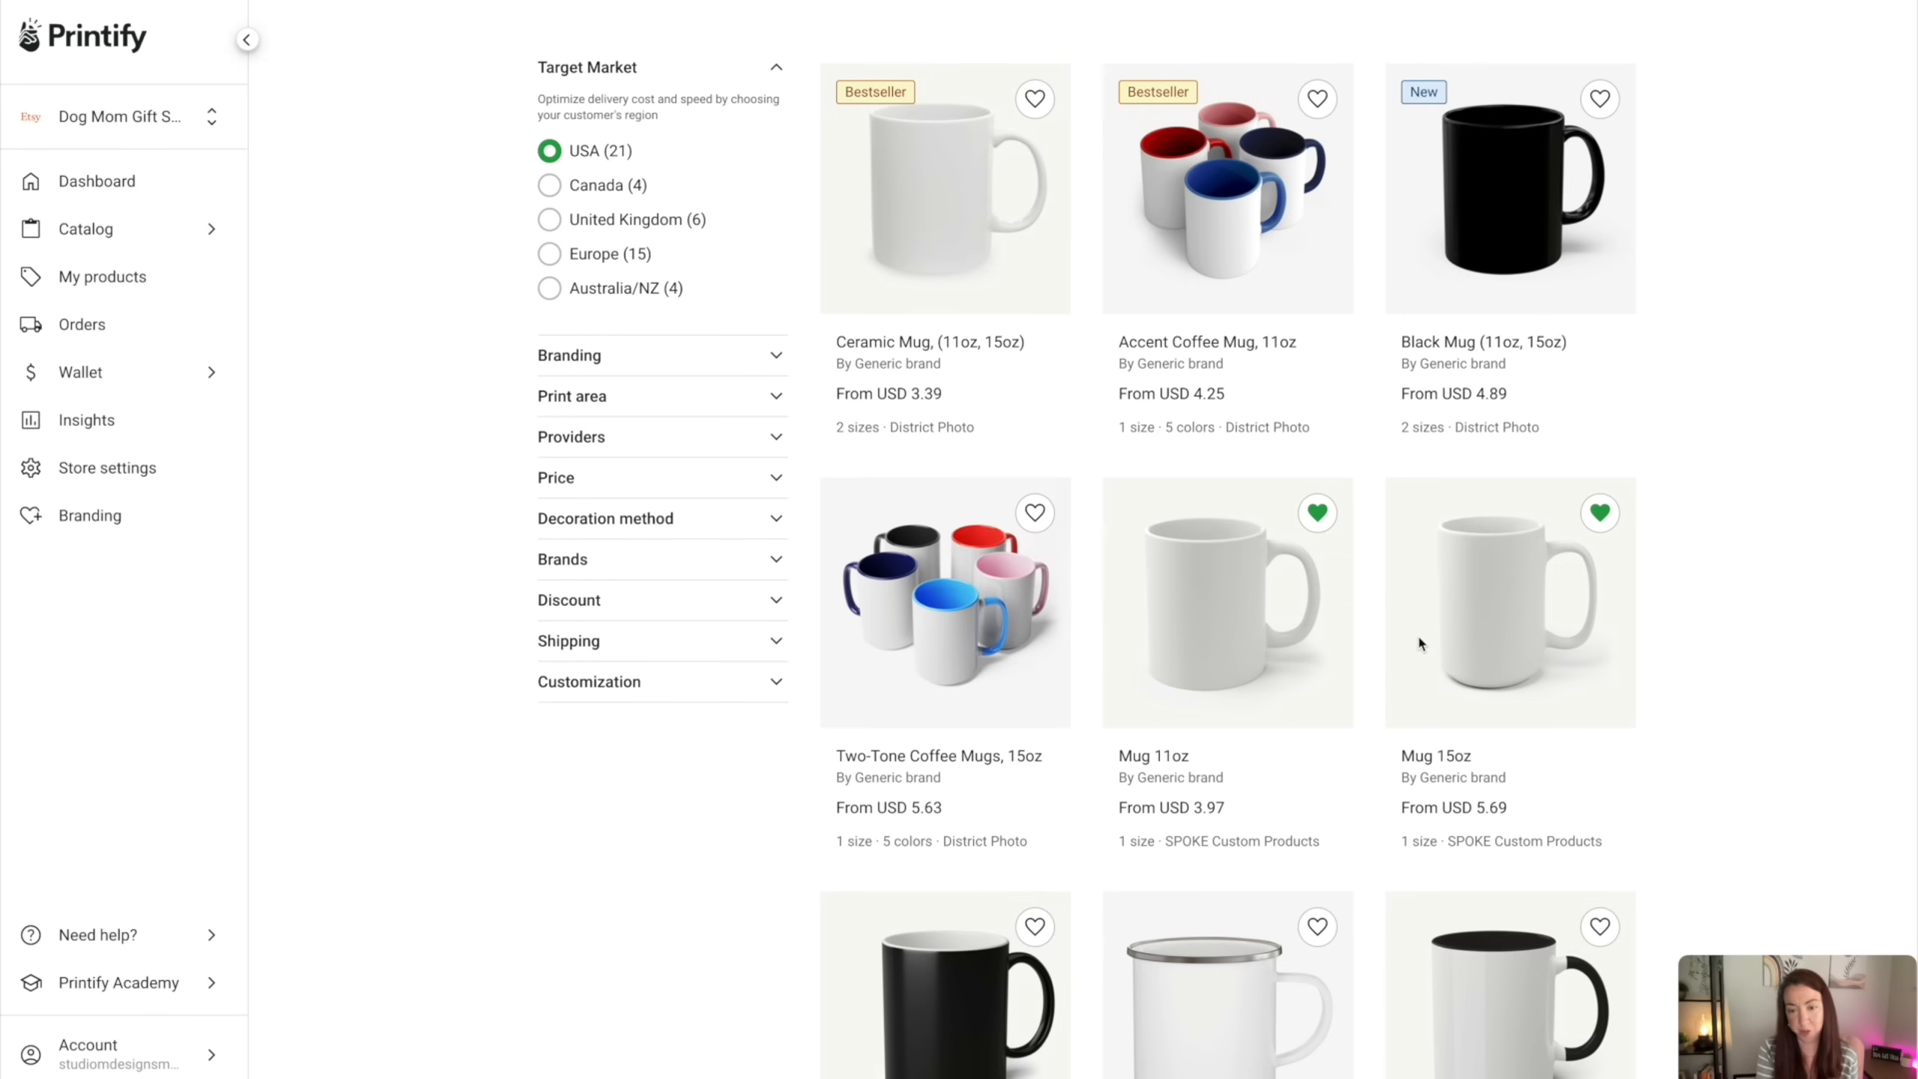
{"action": "scroll", "coordinate": [1586, 605], "scroll_direction": "down", "scroll_amount": 2}
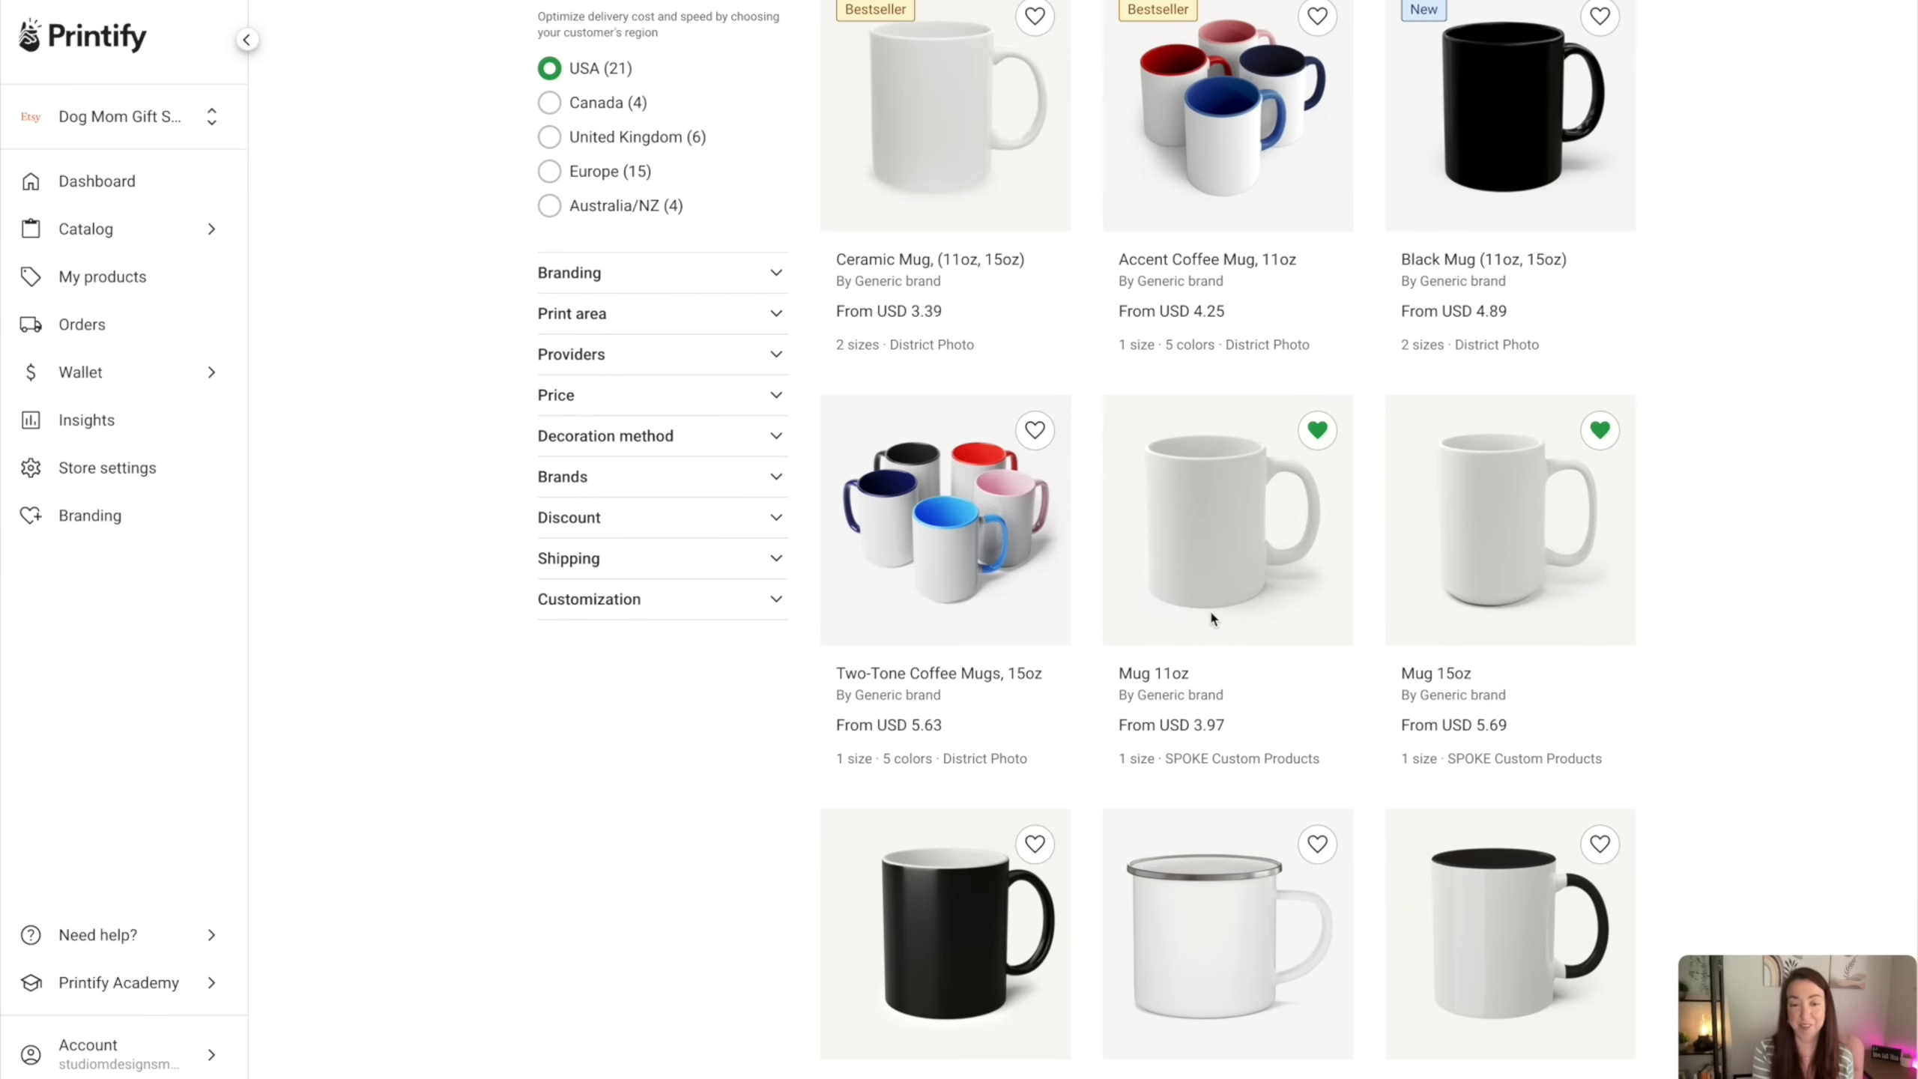
{"action": "left_click", "coordinate": [1574, 555]}
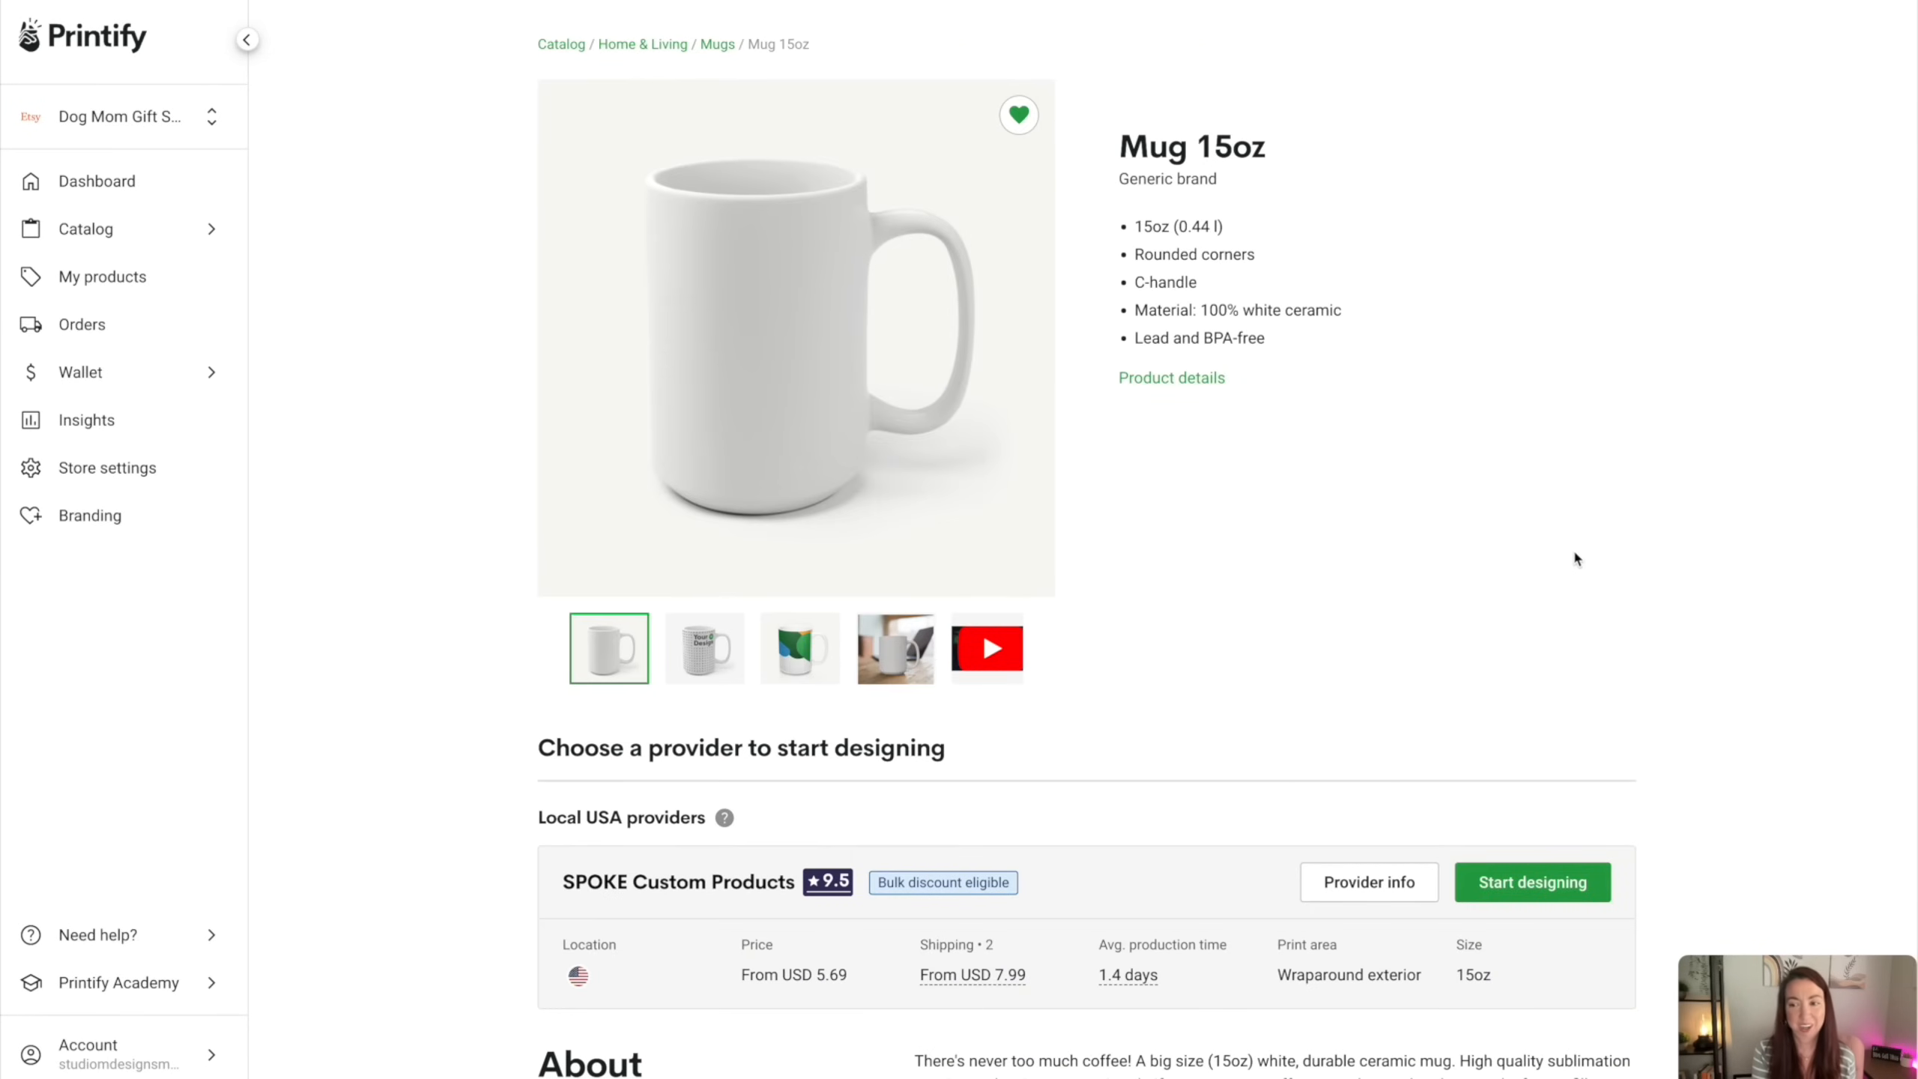
{"action": "scroll", "coordinate": [1573, 556], "scroll_direction": "down", "scroll_amount": 2}
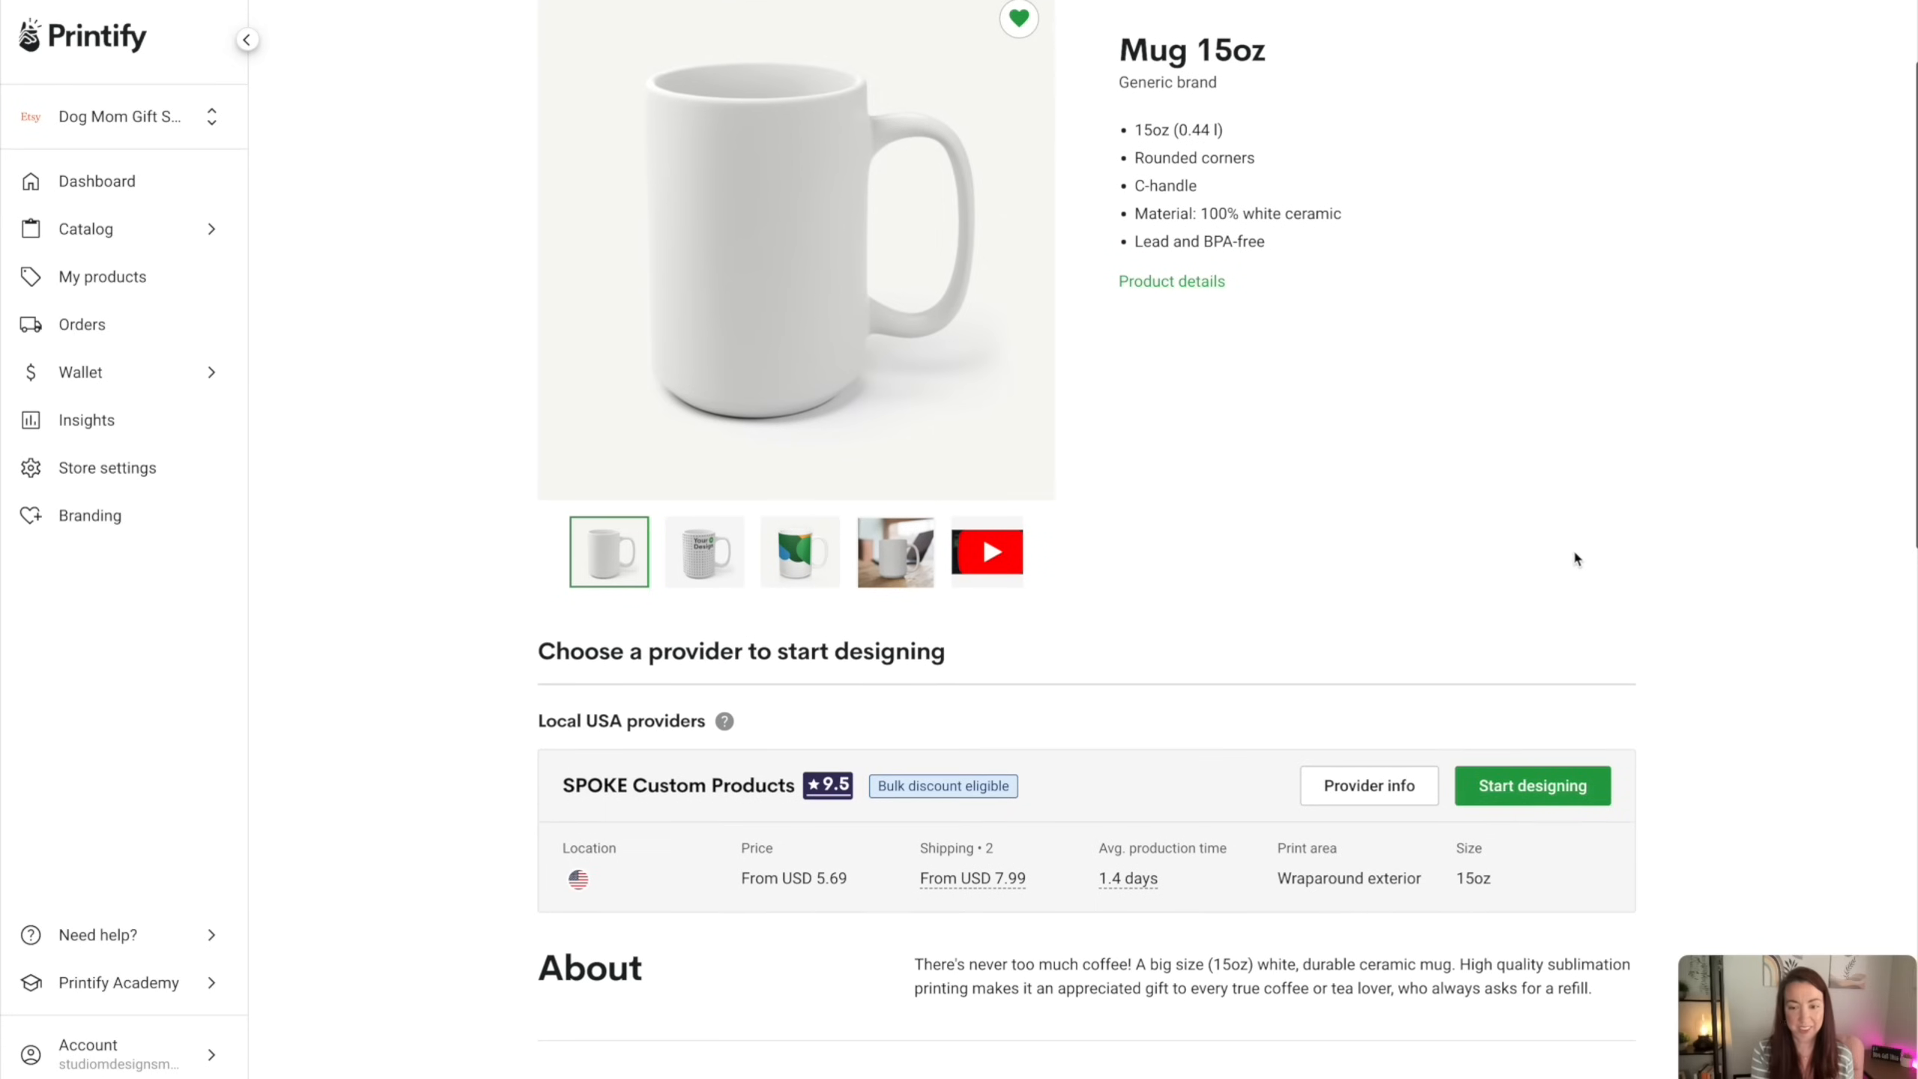
{"action": "left_click", "coordinate": [1517, 794]}
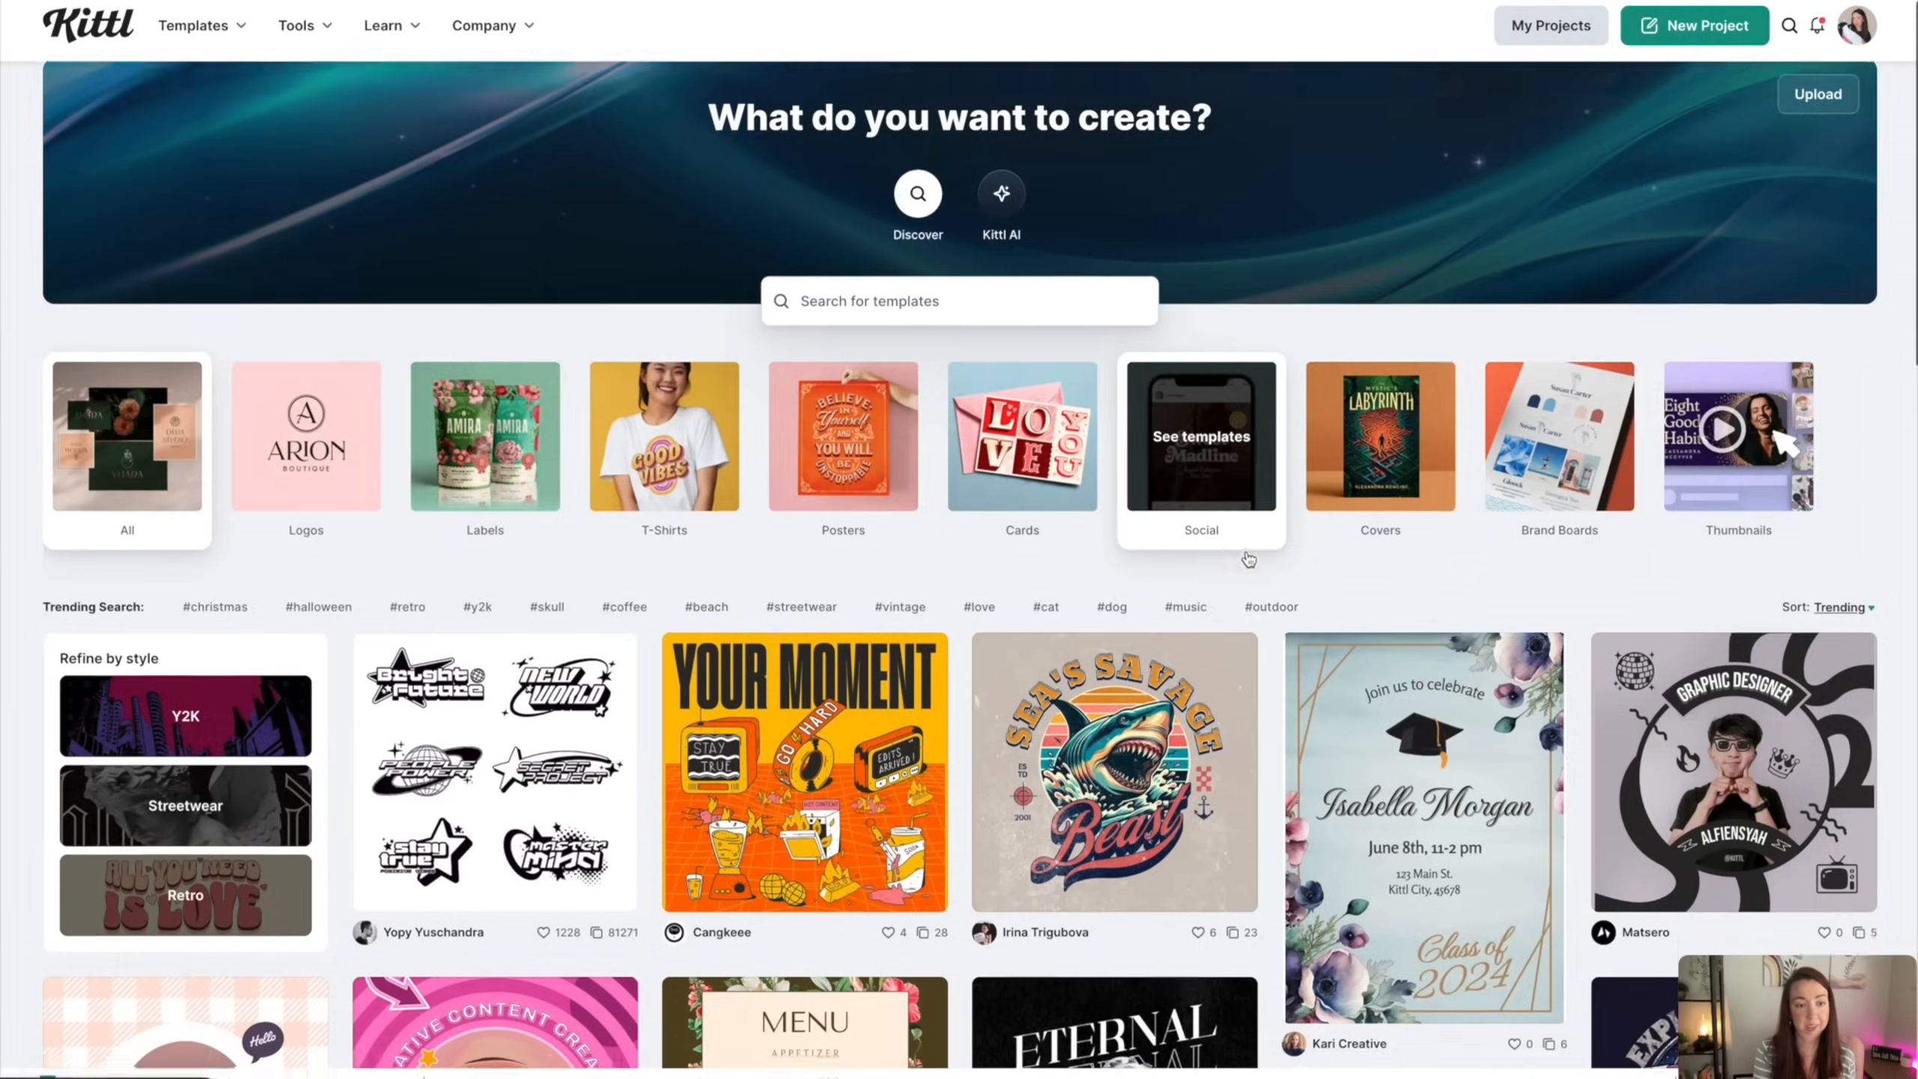
Switch to Kittl and look through the trending design templates in its gallery
{"action": "scroll", "coordinate": [1249, 557], "scroll_direction": "down", "scroll_amount": 2}
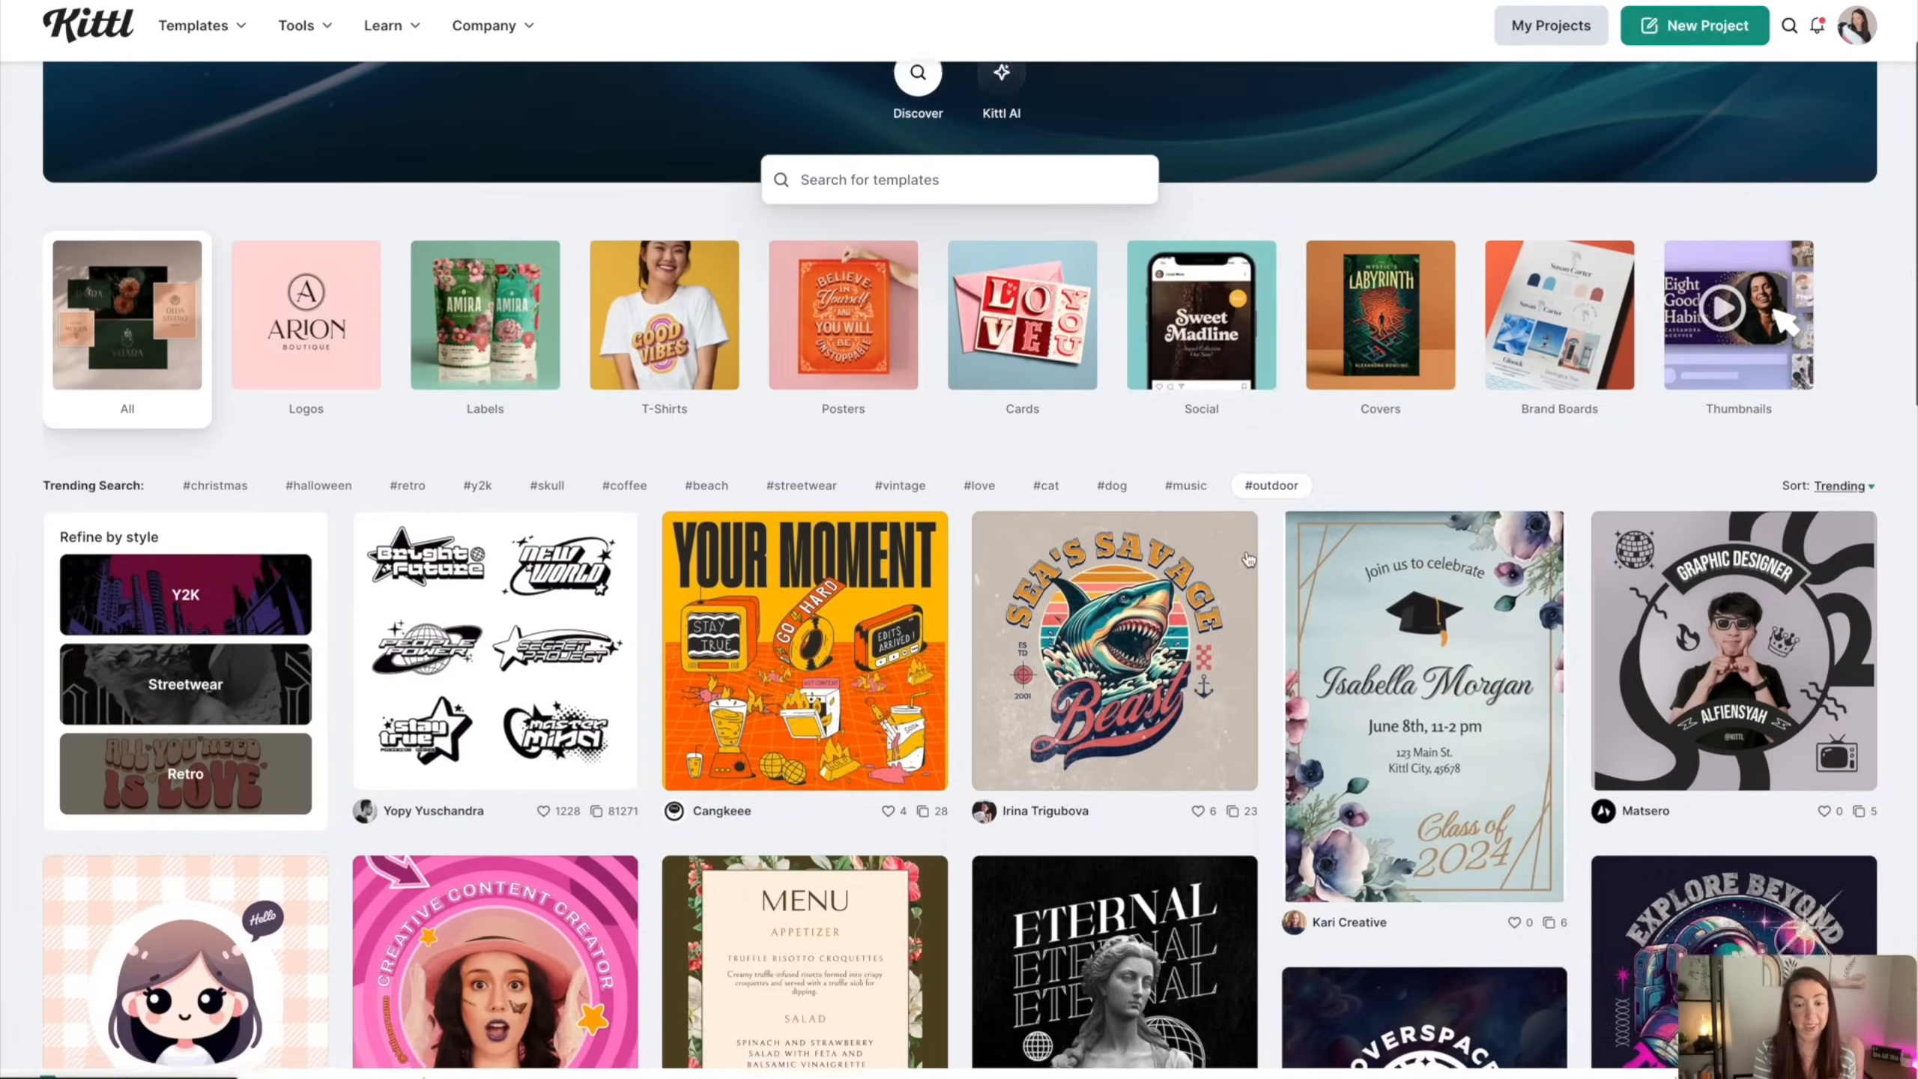
{"action": "scroll", "coordinate": [1249, 557], "scroll_direction": "down", "scroll_amount": 5}
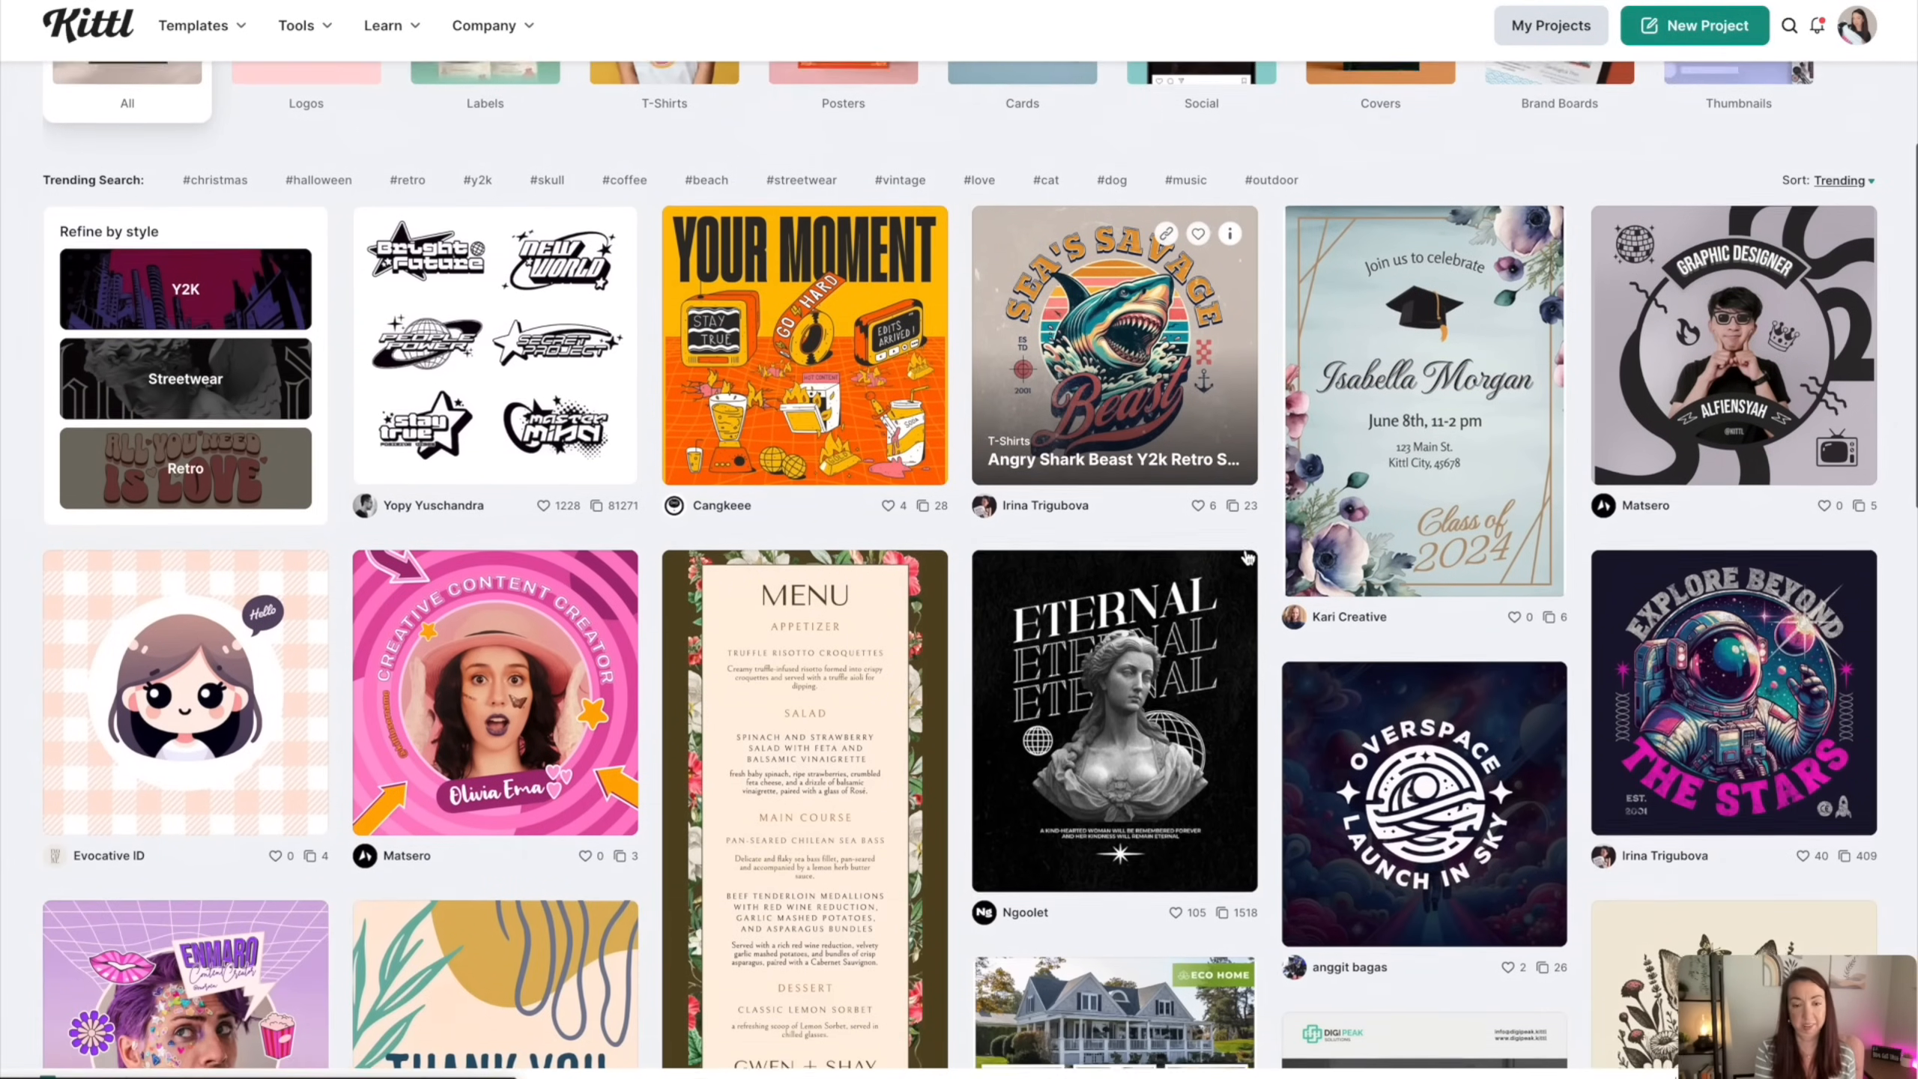
{"action": "scroll", "coordinate": [1247, 558], "scroll_direction": "down", "scroll_amount": 6}
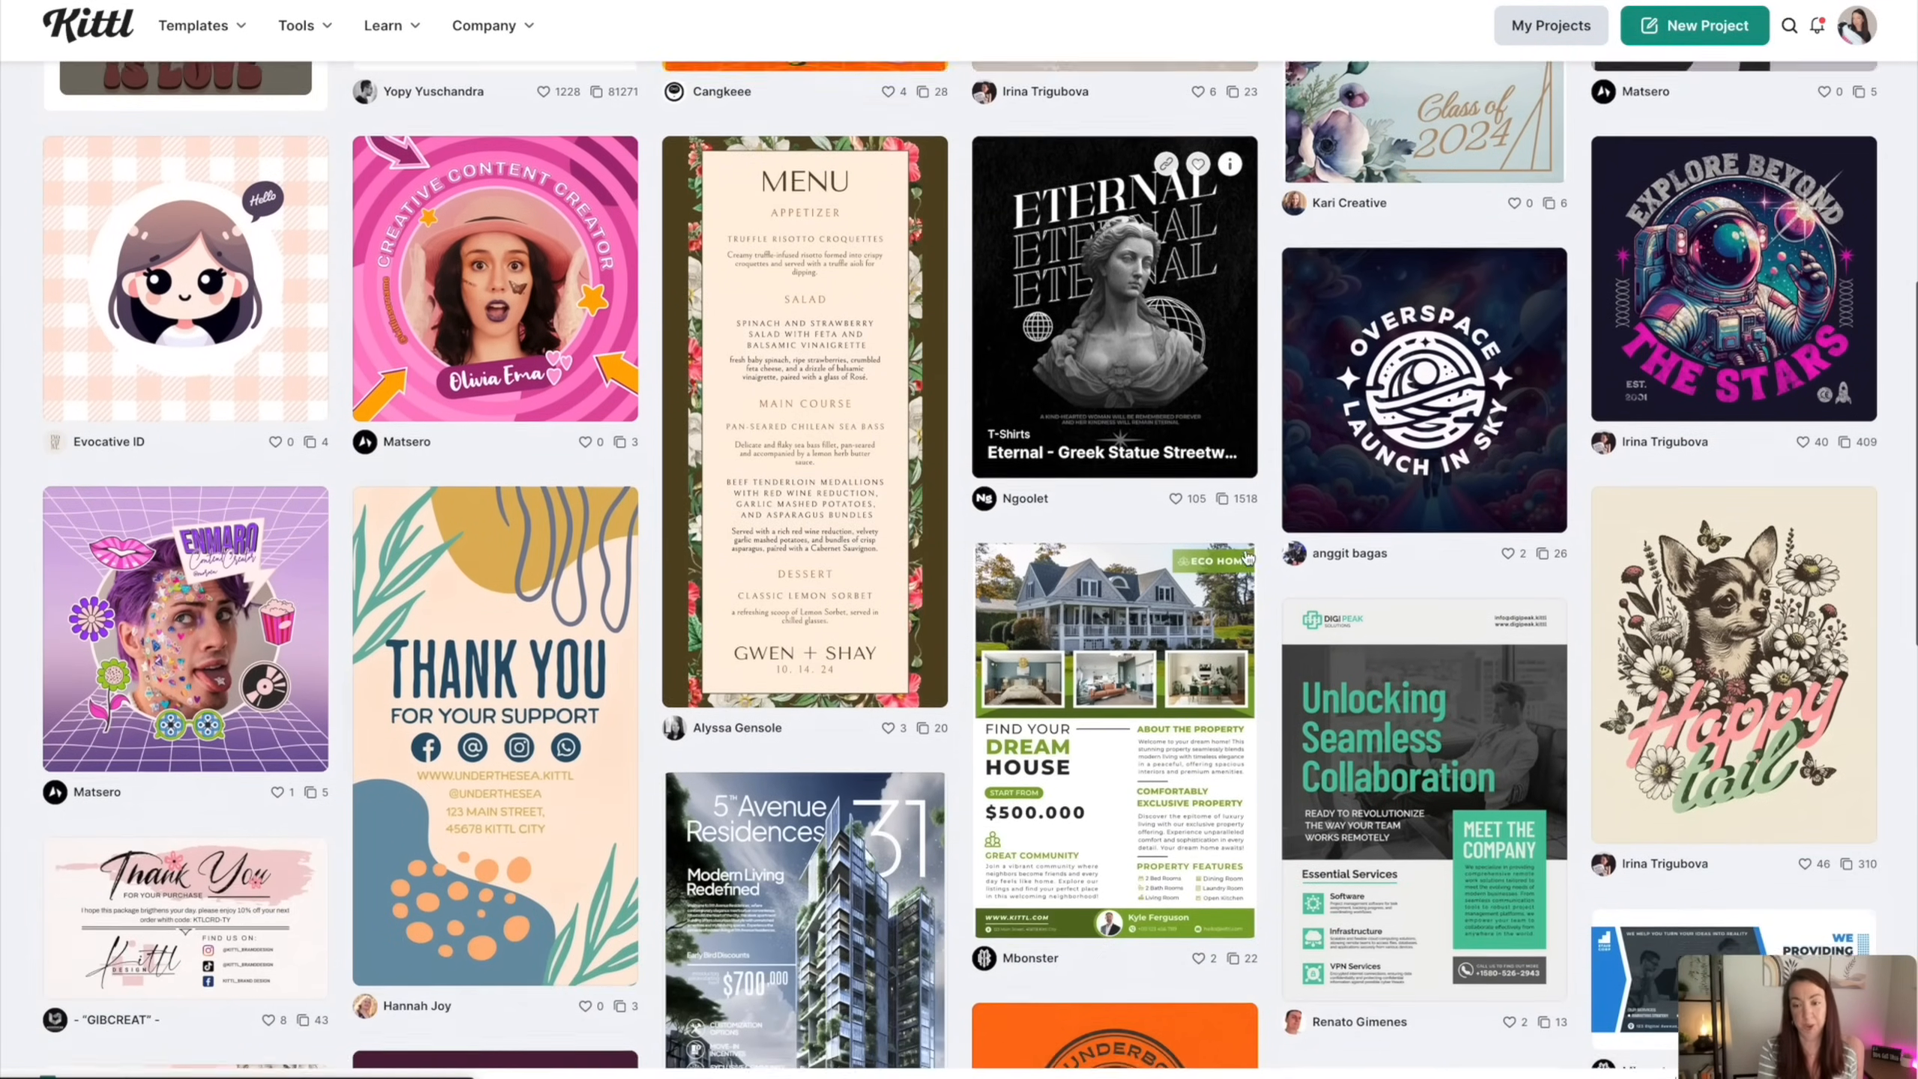
{"action": "scroll", "coordinate": [1247, 557], "scroll_direction": "down", "scroll_amount": 4}
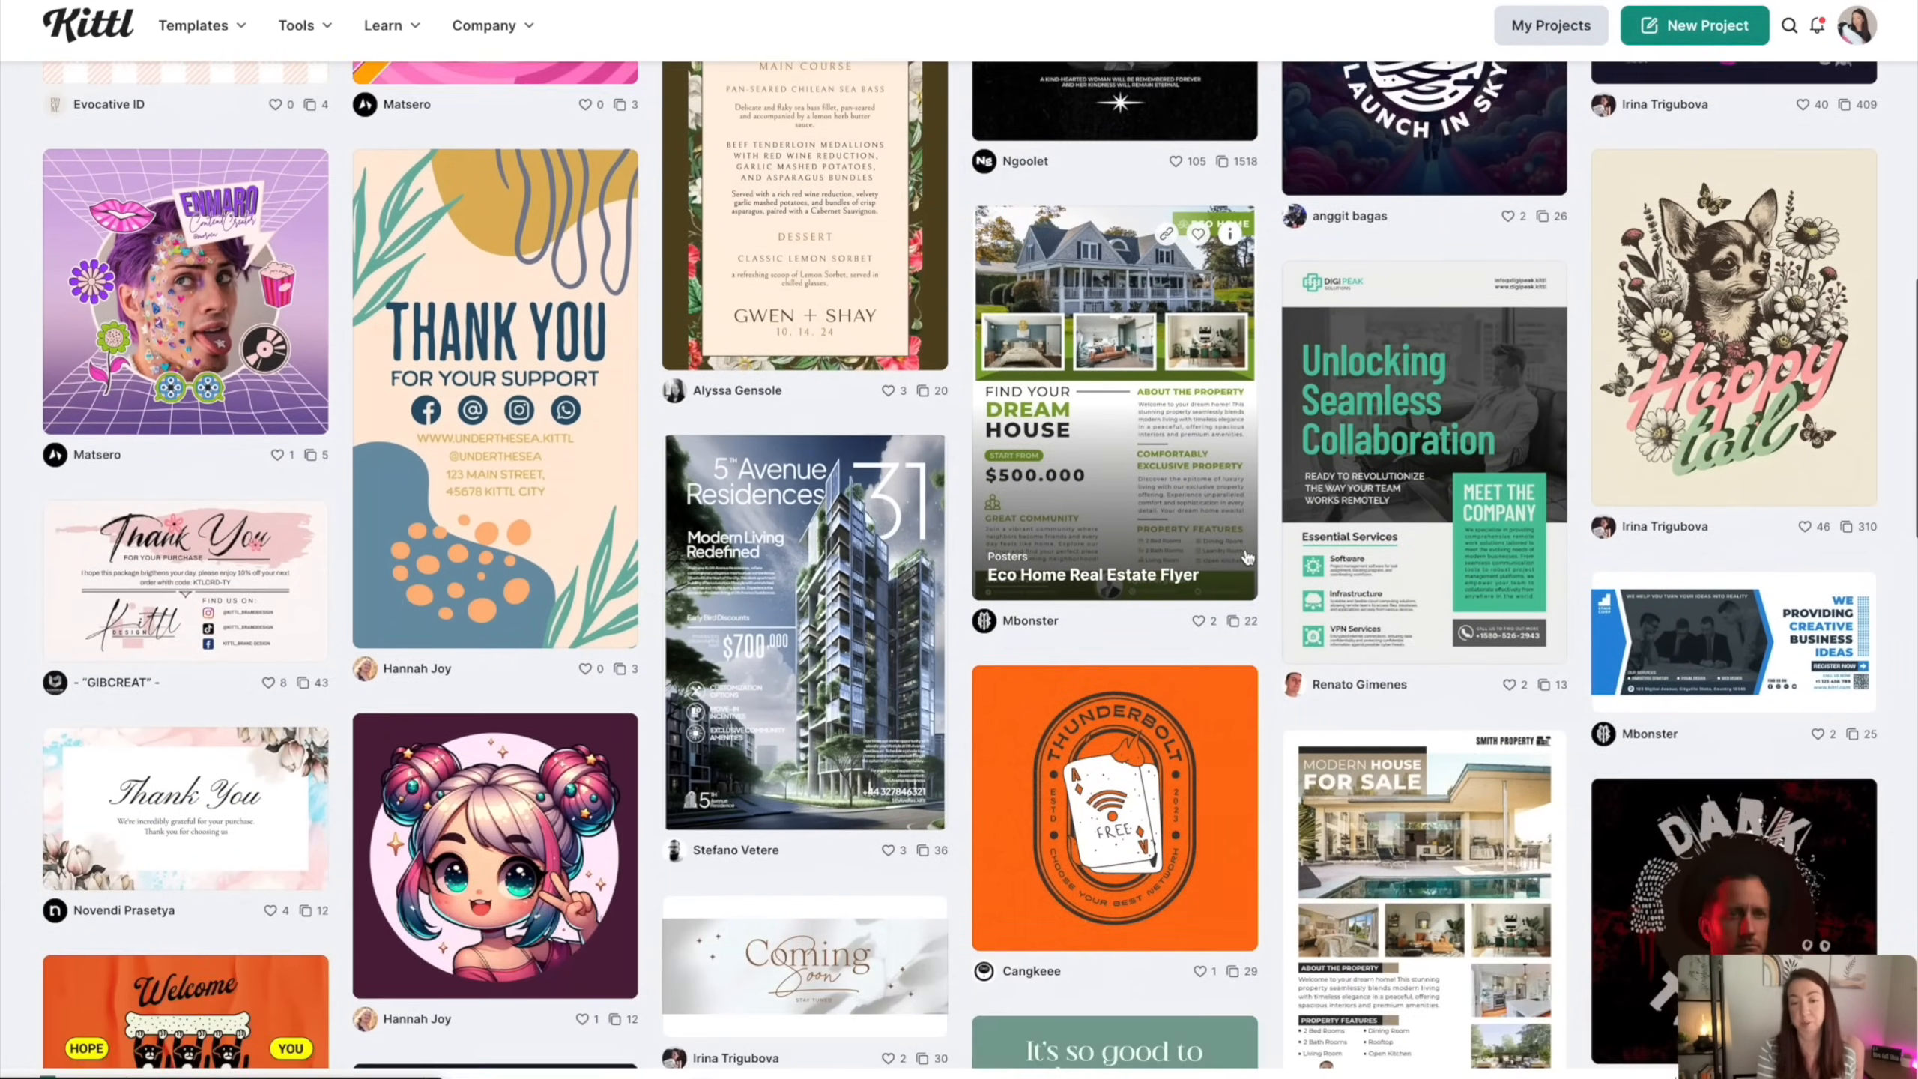
{"action": "scroll", "coordinate": [1246, 557], "scroll_direction": "down", "scroll_amount": 3}
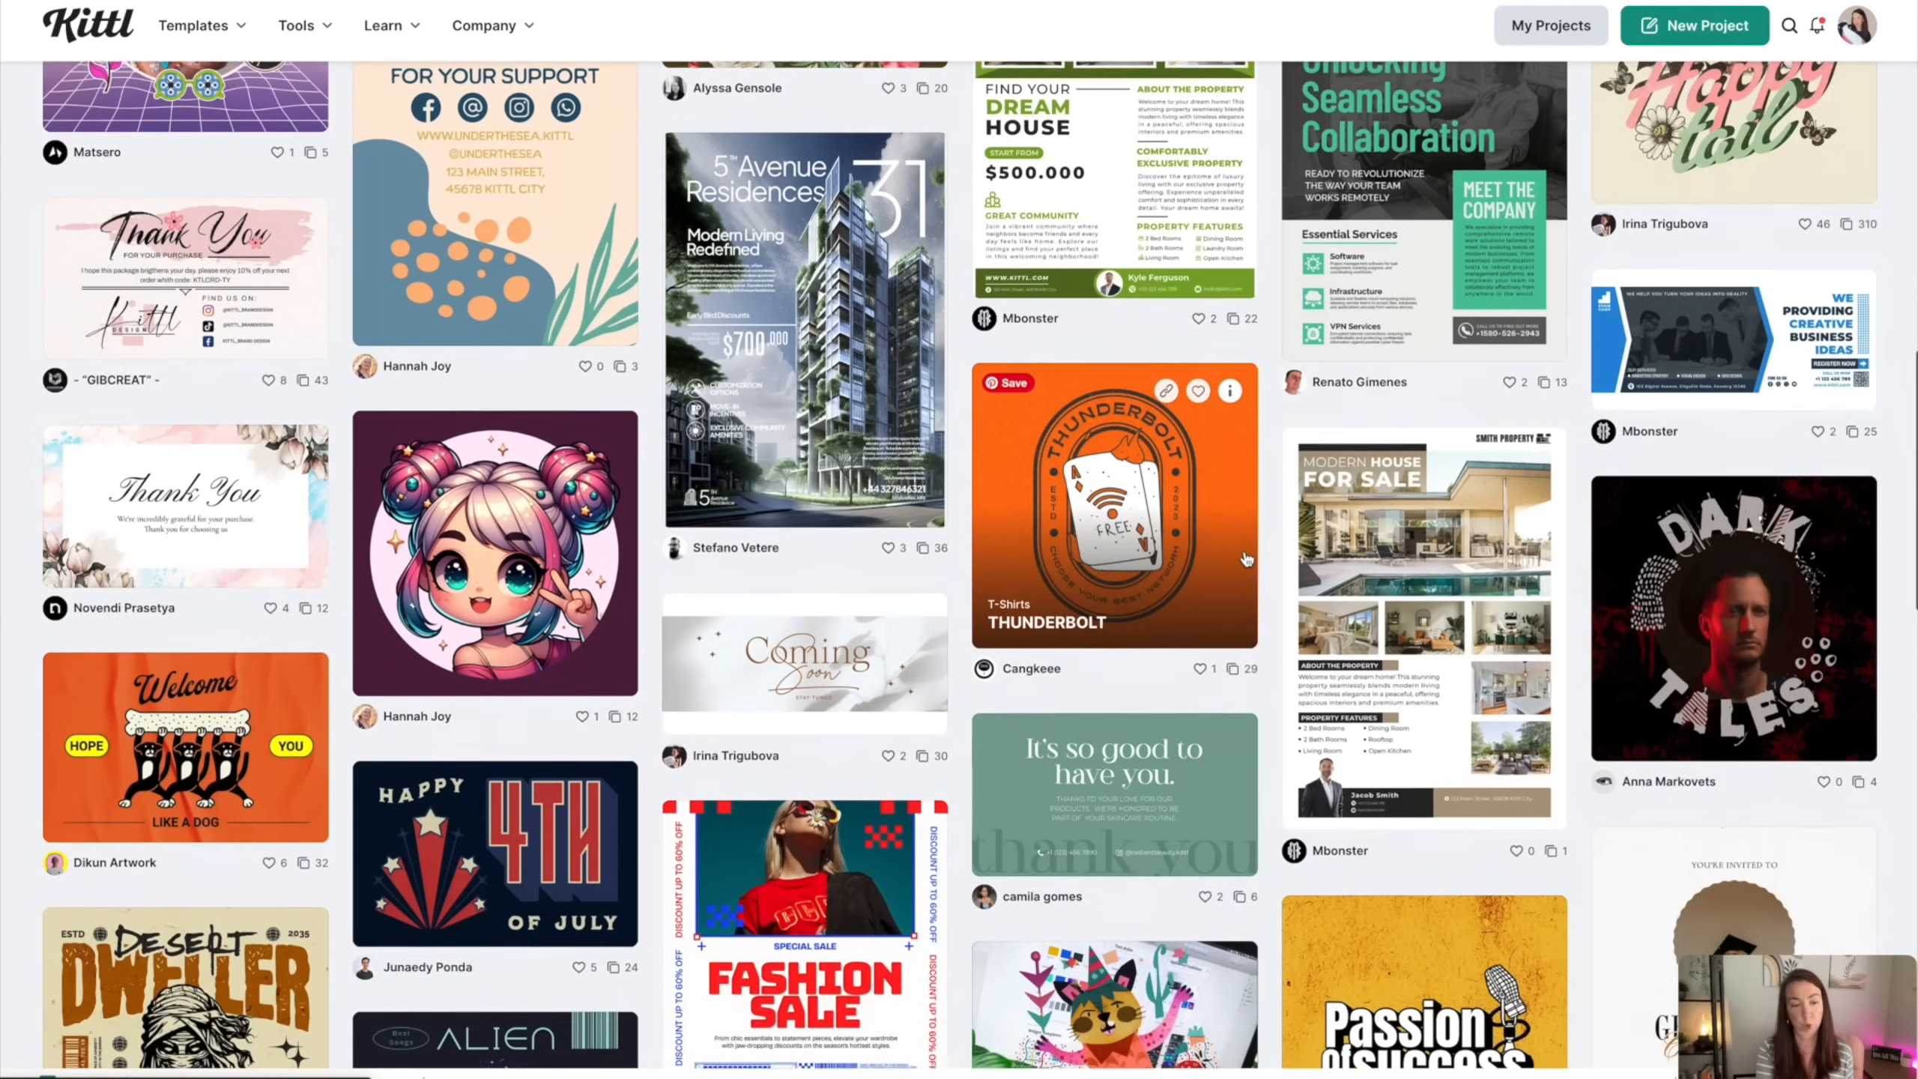
{"action": "scroll", "coordinate": [1245, 557], "scroll_direction": "down", "scroll_amount": 4}
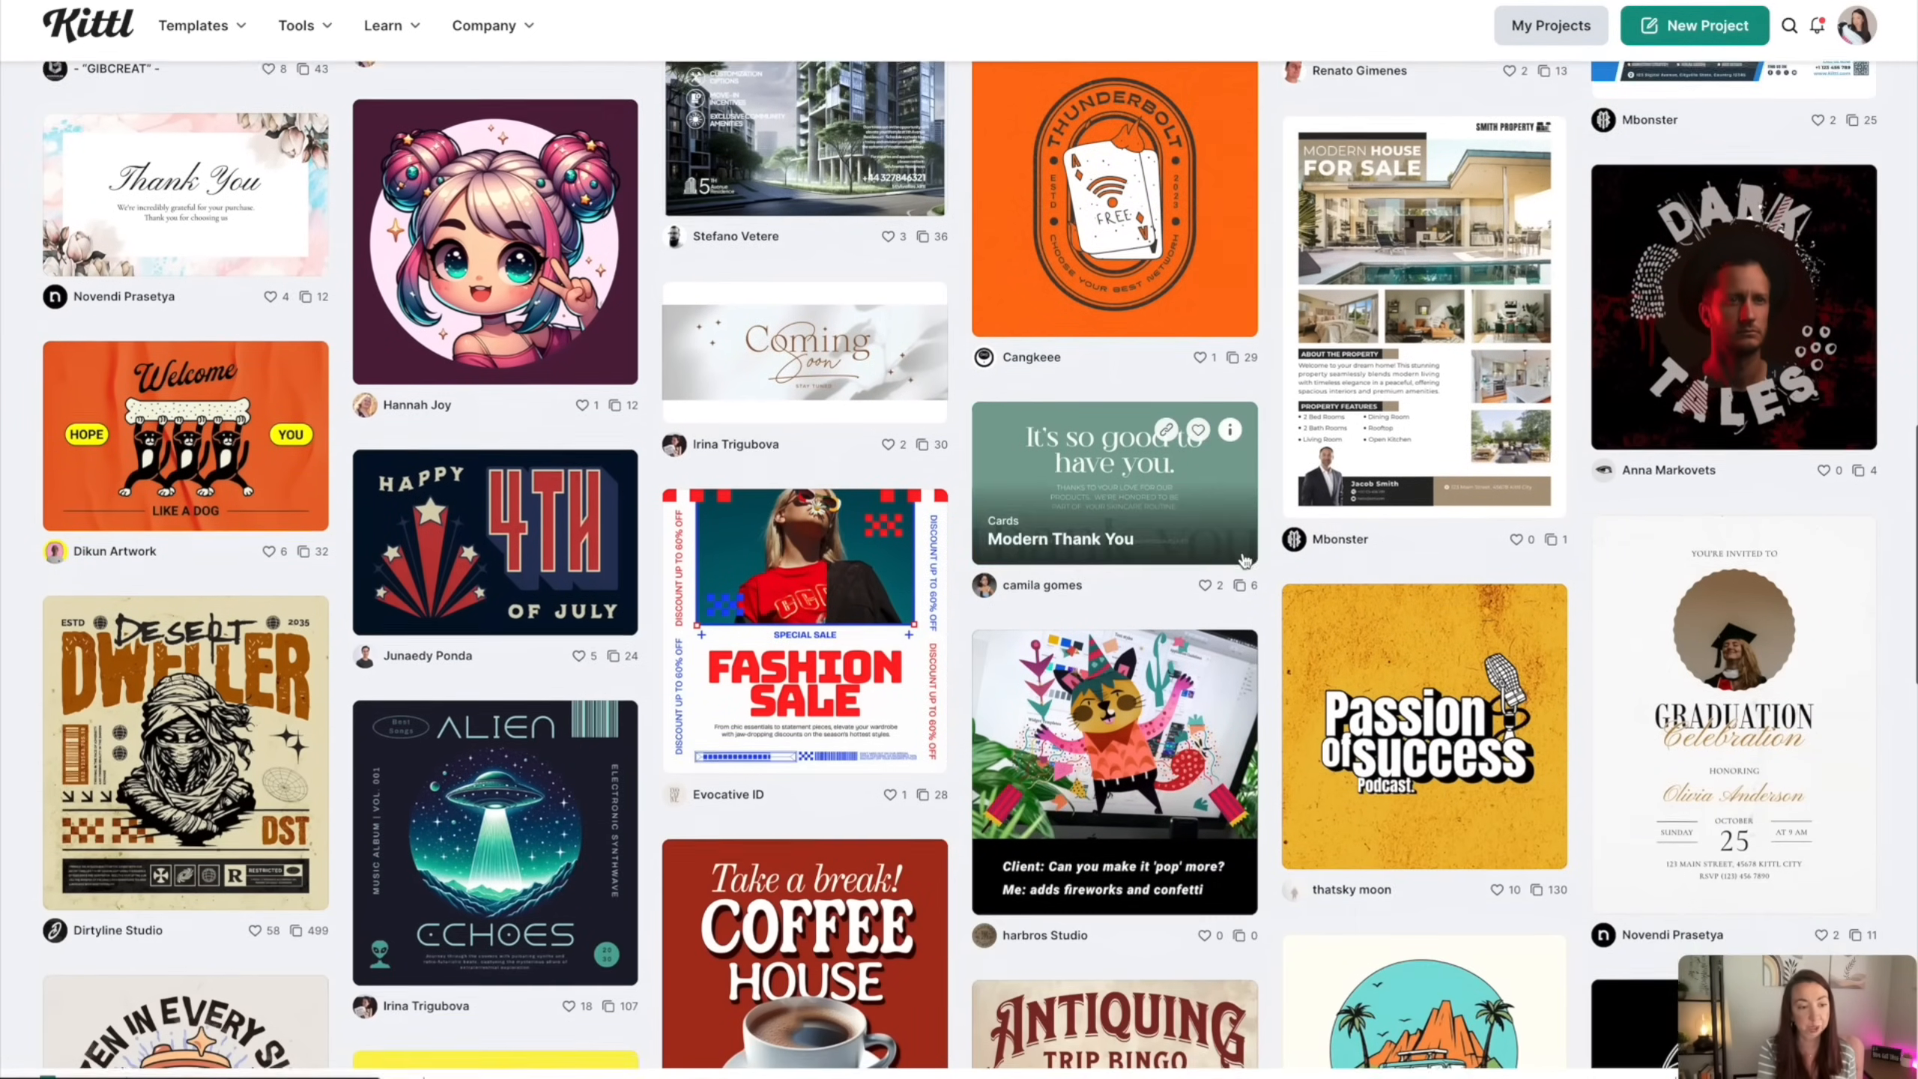
{"action": "scroll", "coordinate": [1245, 559], "scroll_direction": "down", "scroll_amount": 4}
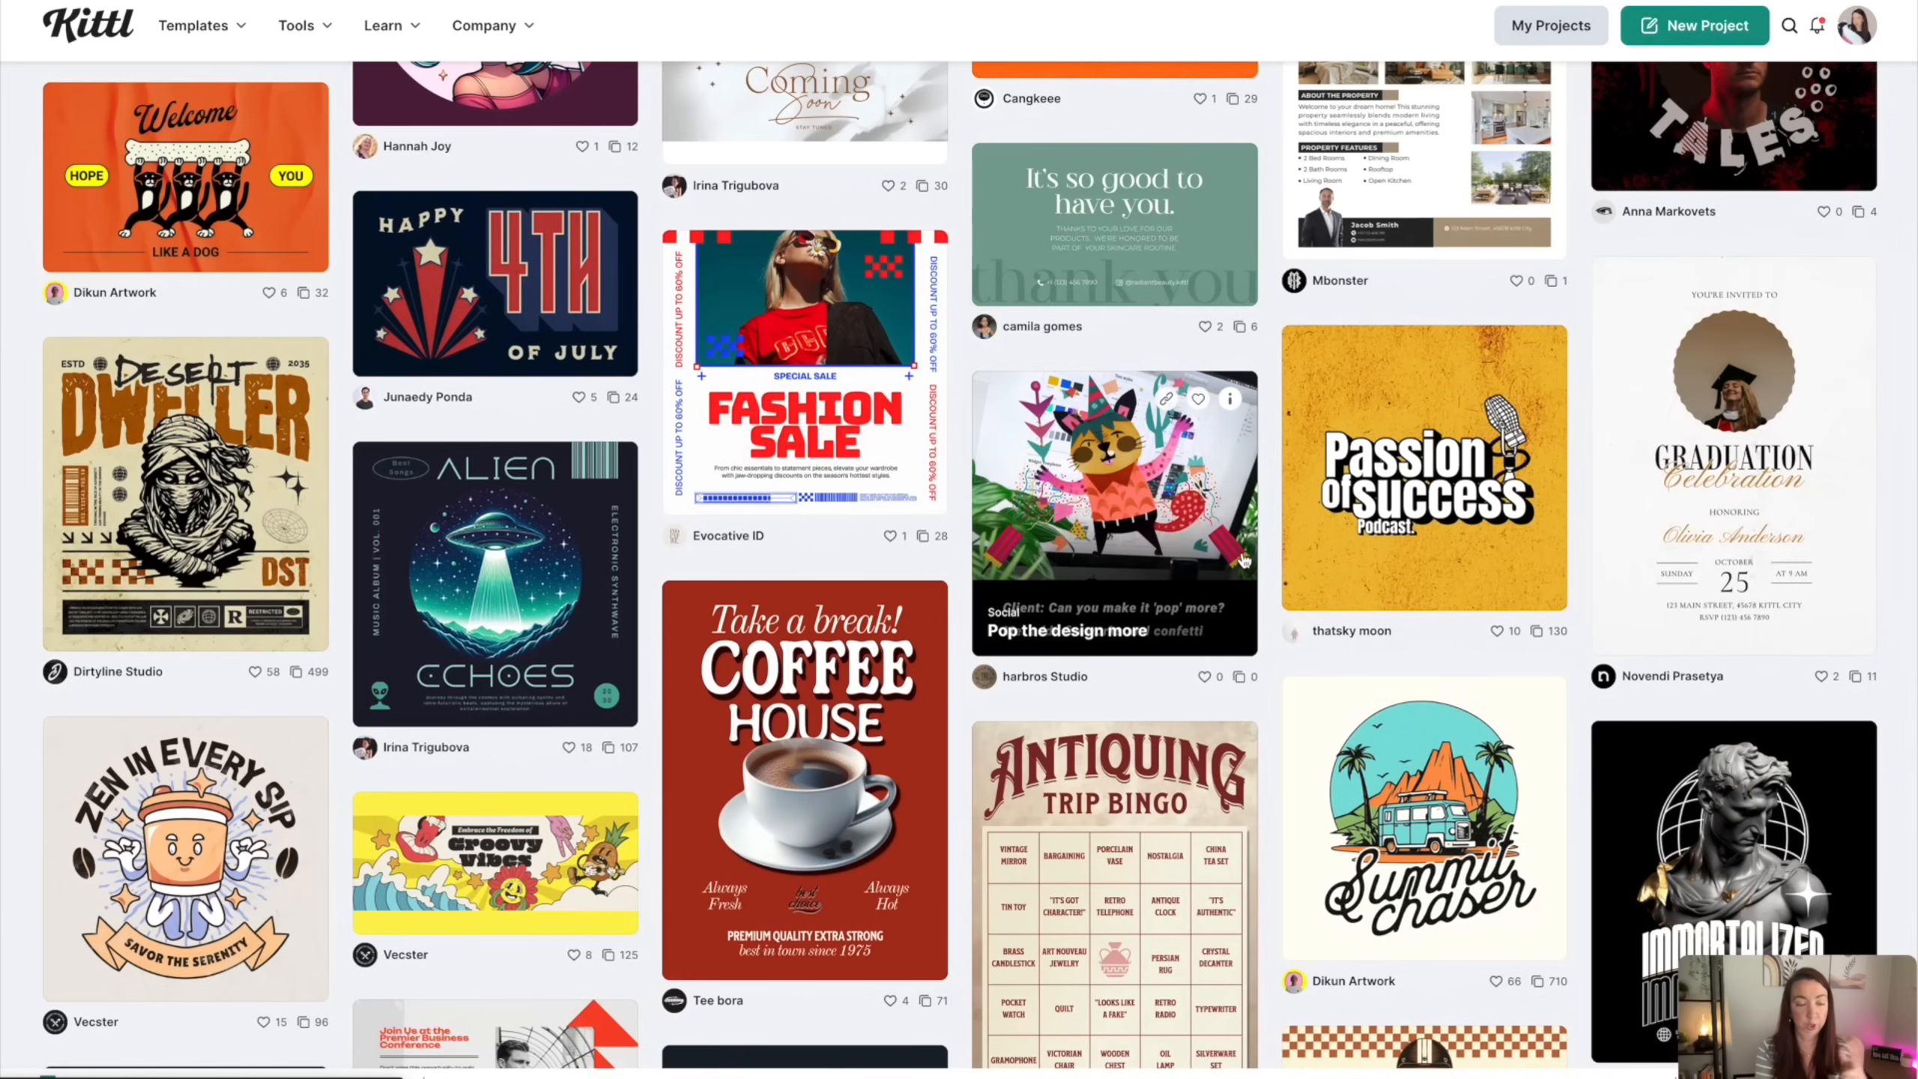
{"action": "scroll", "coordinate": [1225, 588], "scroll_direction": "down", "scroll_amount": 3}
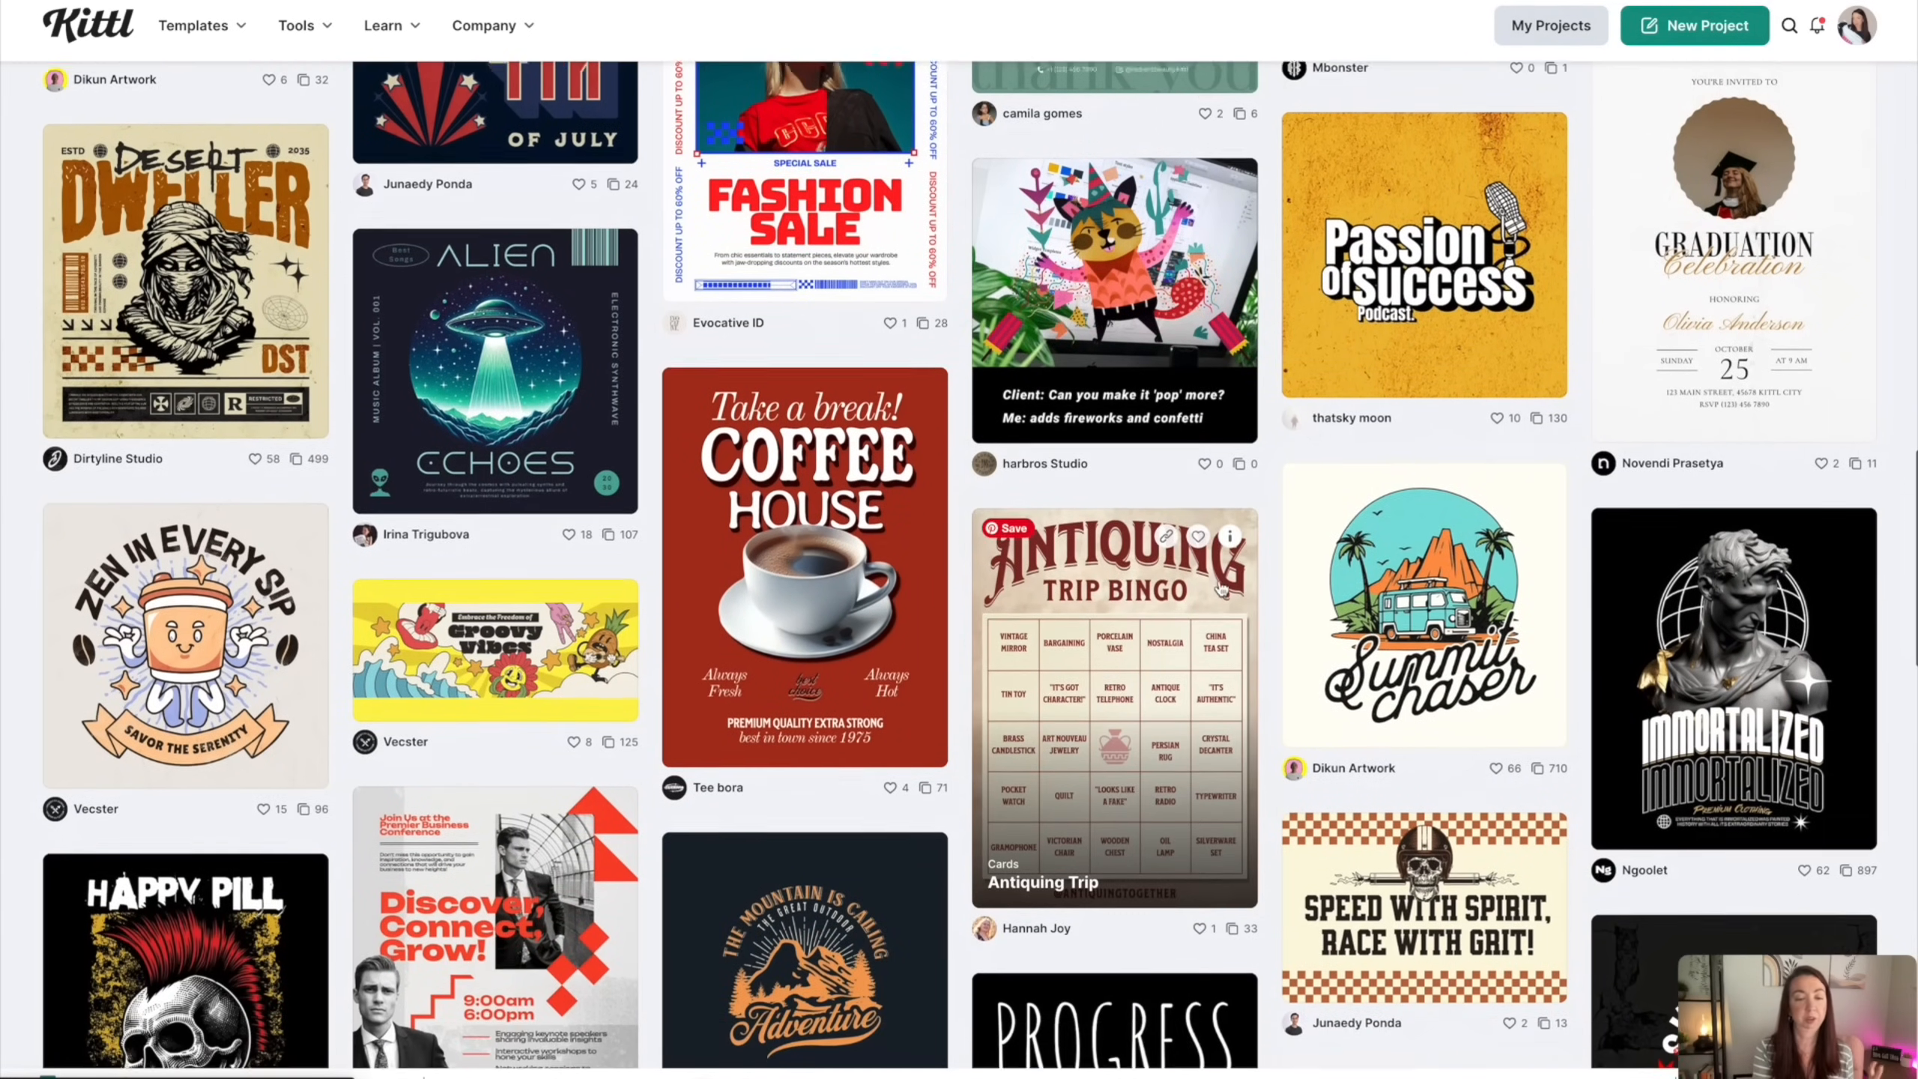
{"action": "scroll", "coordinate": [1223, 589], "scroll_direction": "up", "scroll_amount": 3}
{"action": "scroll", "coordinate": [1222, 588], "scroll_direction": "up", "scroll_amount": 12}
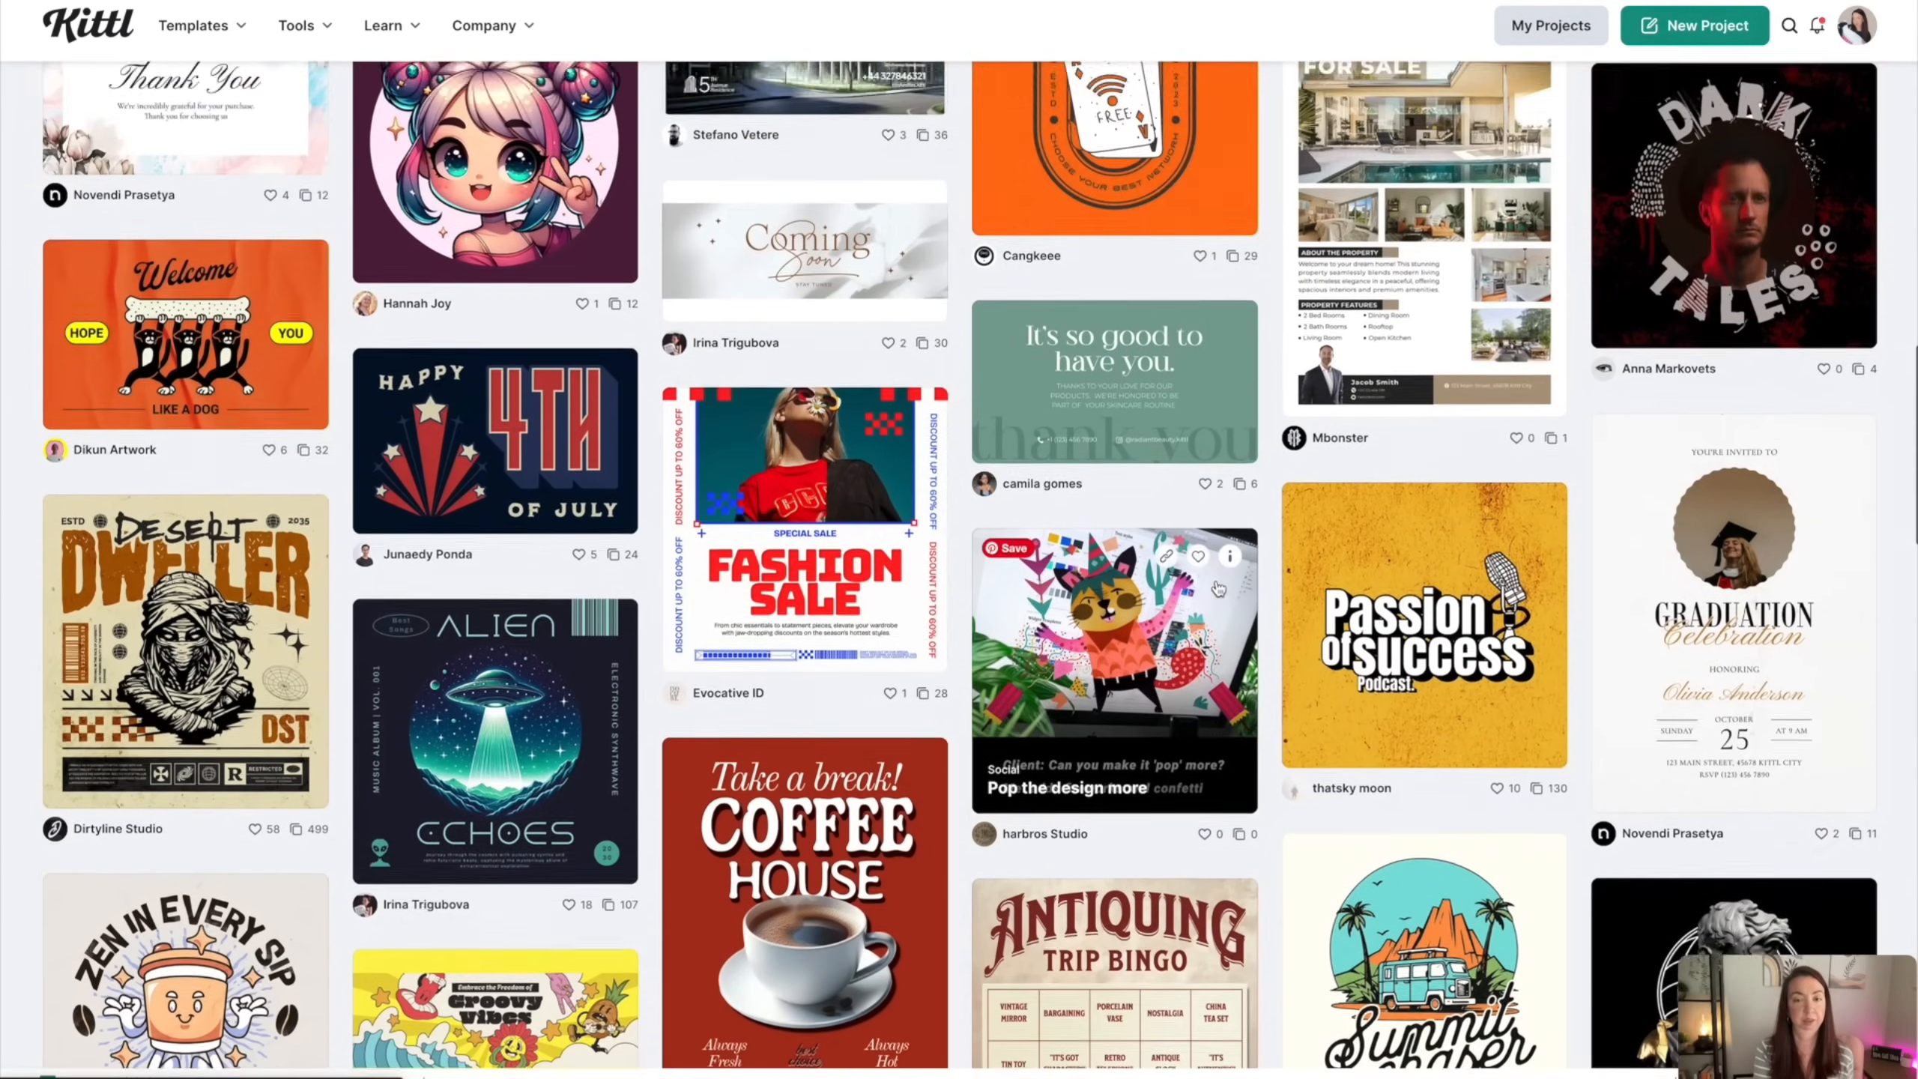
{"action": "scroll", "coordinate": [1215, 589], "scroll_direction": "up", "scroll_amount": 5}
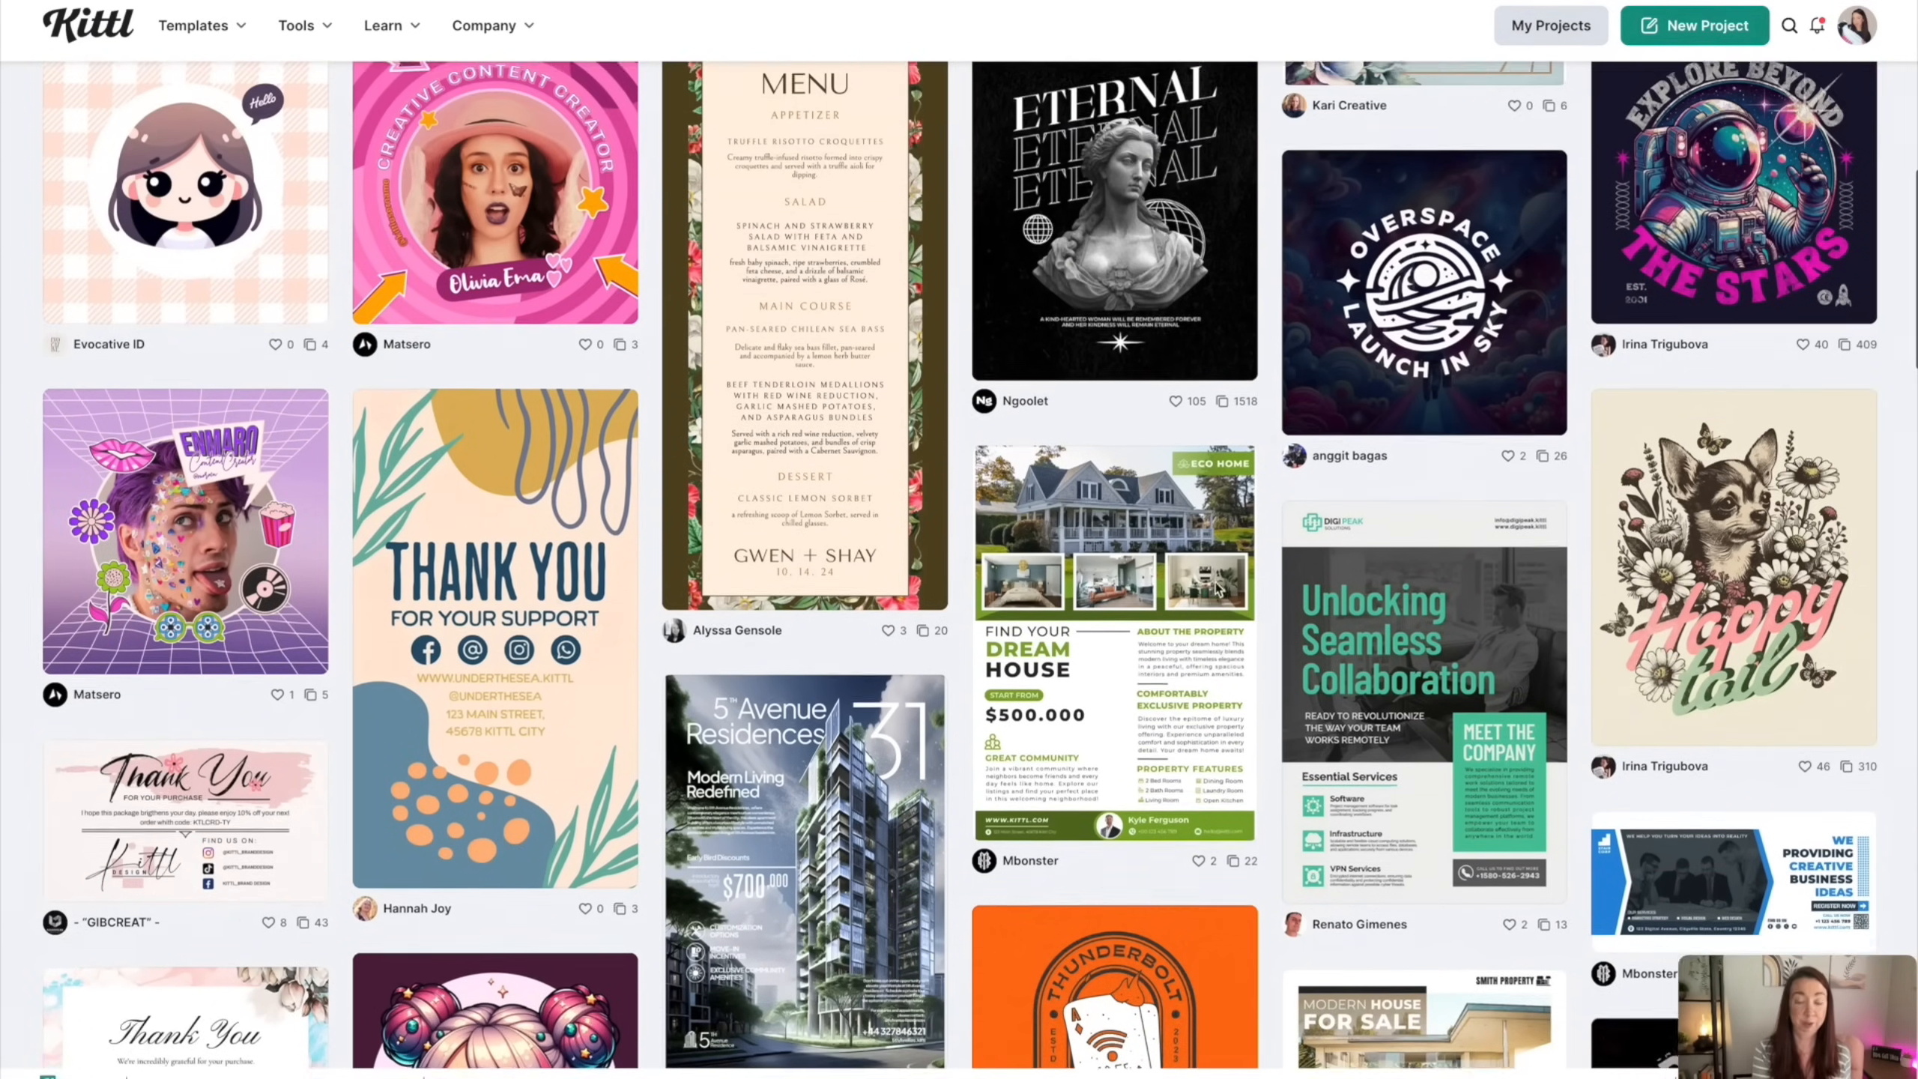
{"action": "scroll", "coordinate": [1216, 590], "scroll_direction": "down", "scroll_amount": 1}
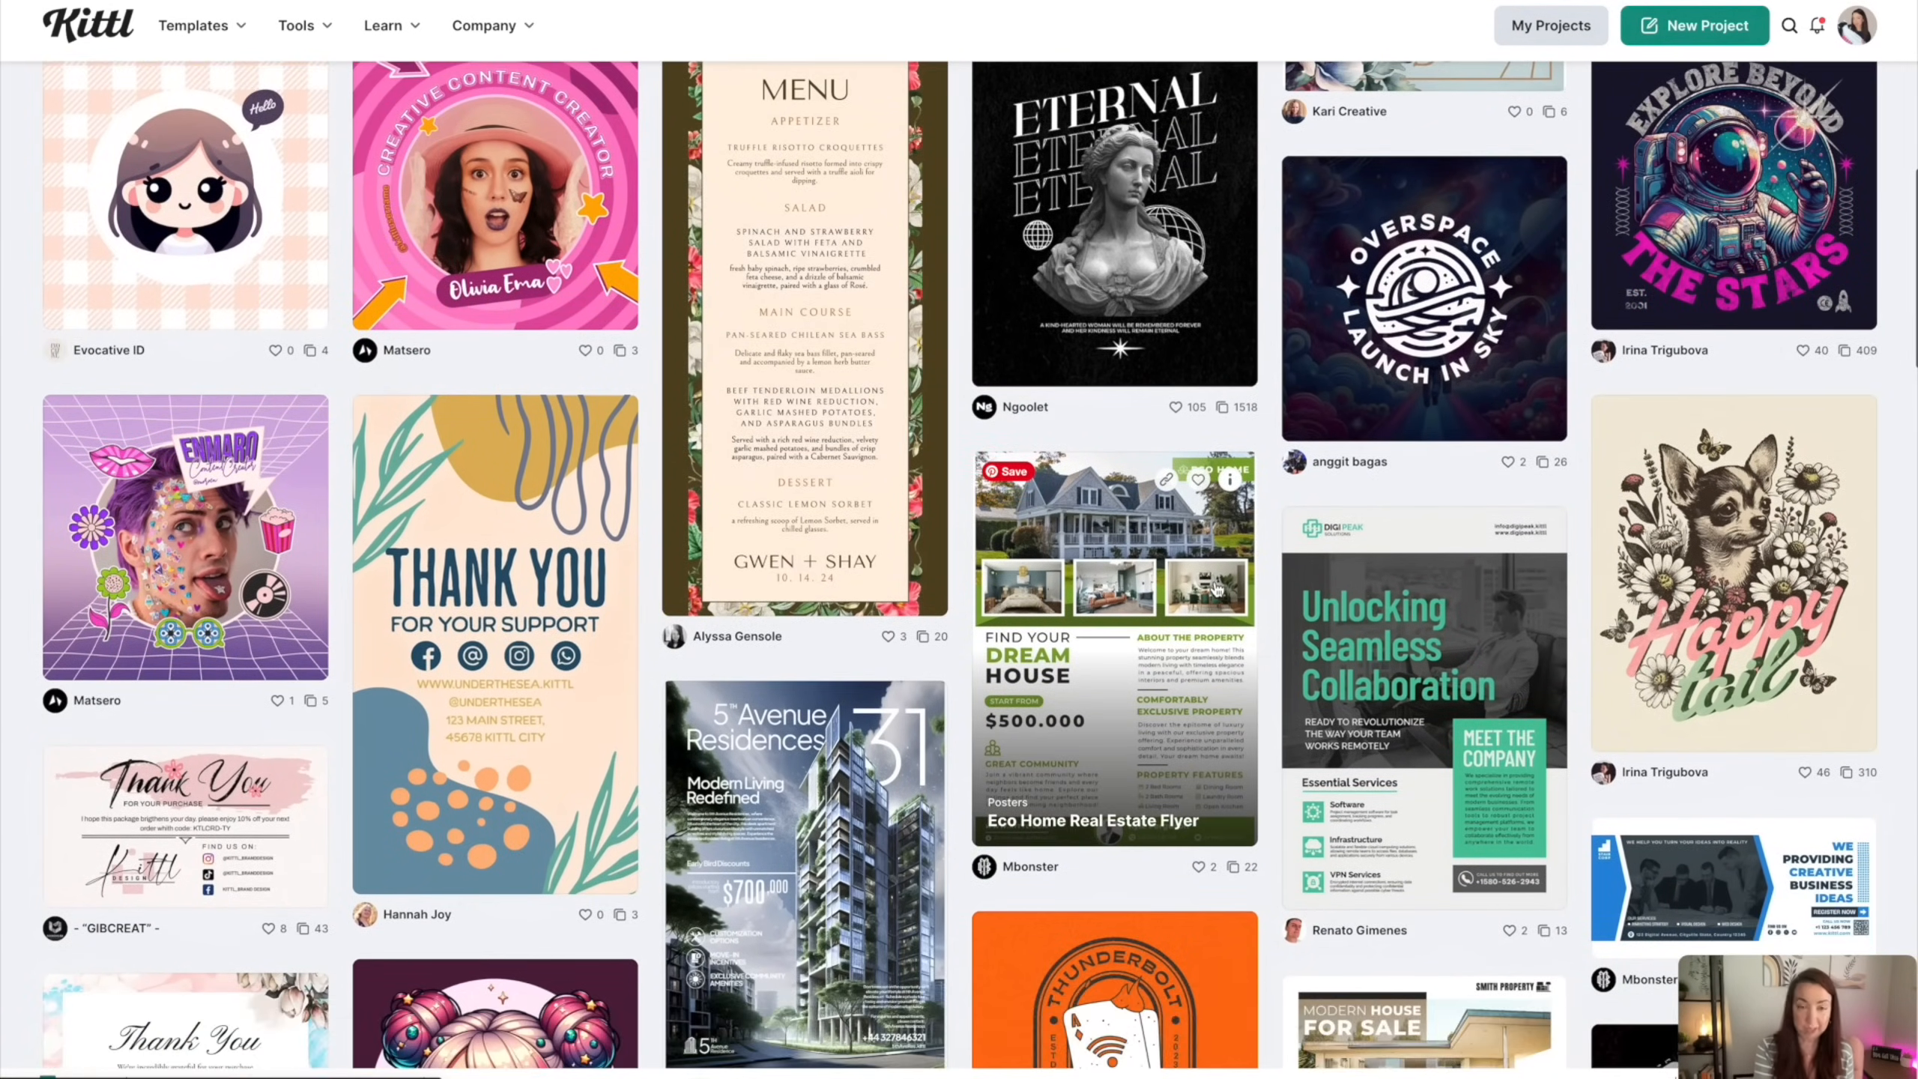
{"action": "scroll", "coordinate": [1216, 590], "scroll_direction": "up", "scroll_amount": 8}
{"action": "scroll", "coordinate": [1216, 589], "scroll_direction": "up", "scroll_amount": 4}
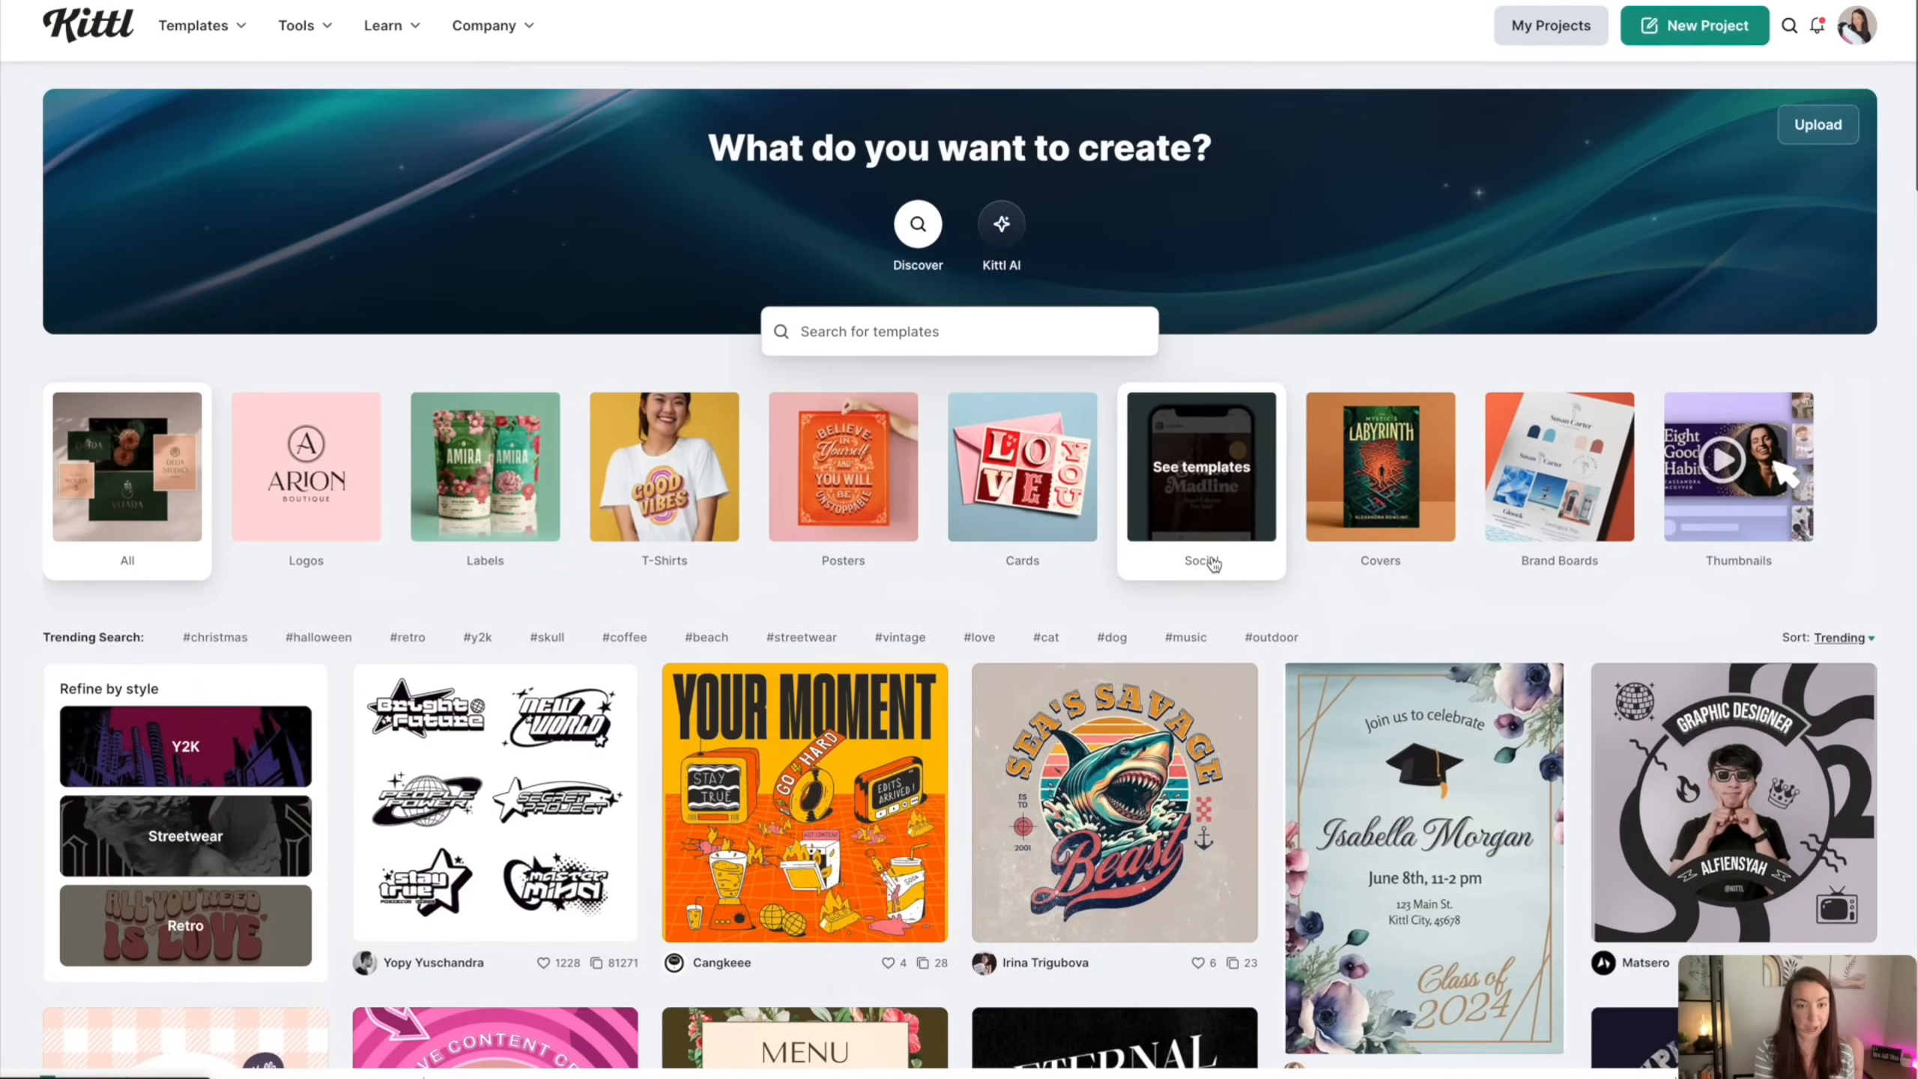
Start a new project and bring up the Printify artboard sizes among the print-on-demand presets
{"action": "left_click", "coordinate": [1668, 32]}
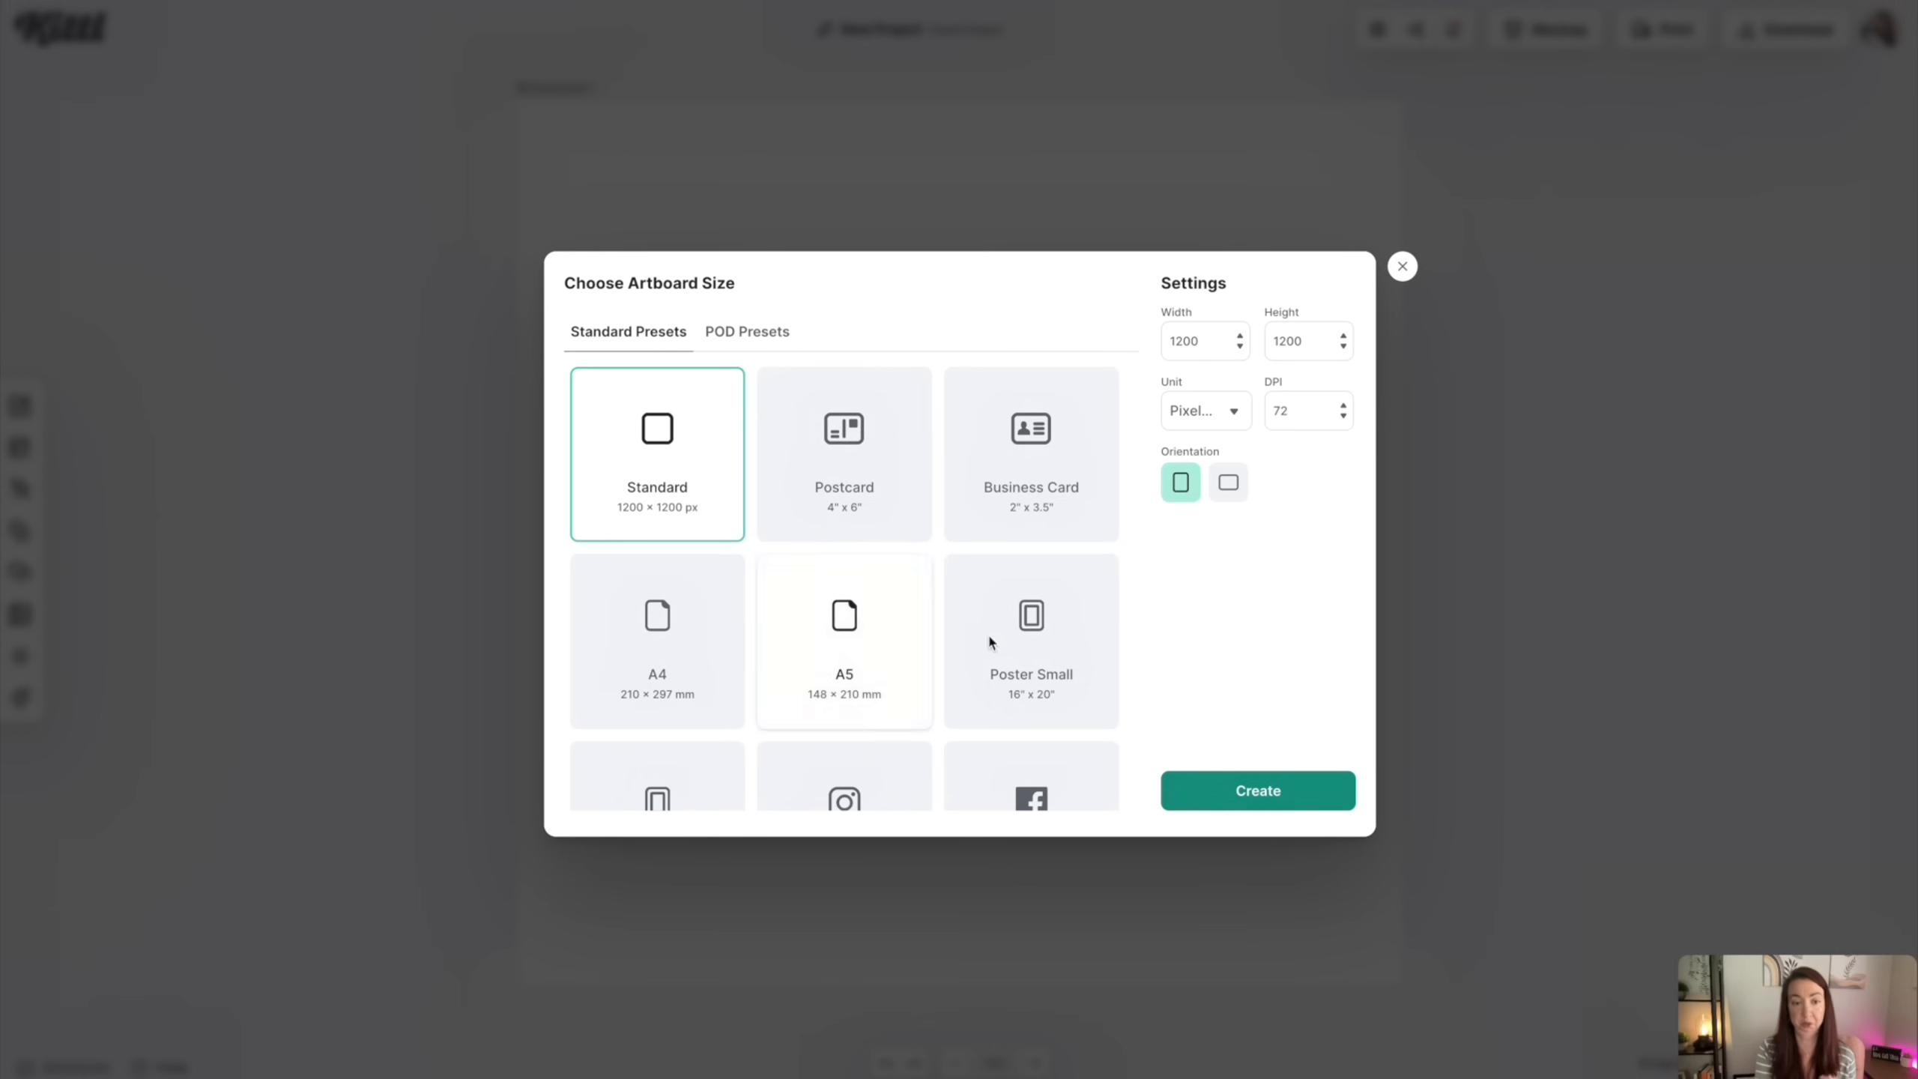
{"action": "left_click", "coordinate": [751, 333]}
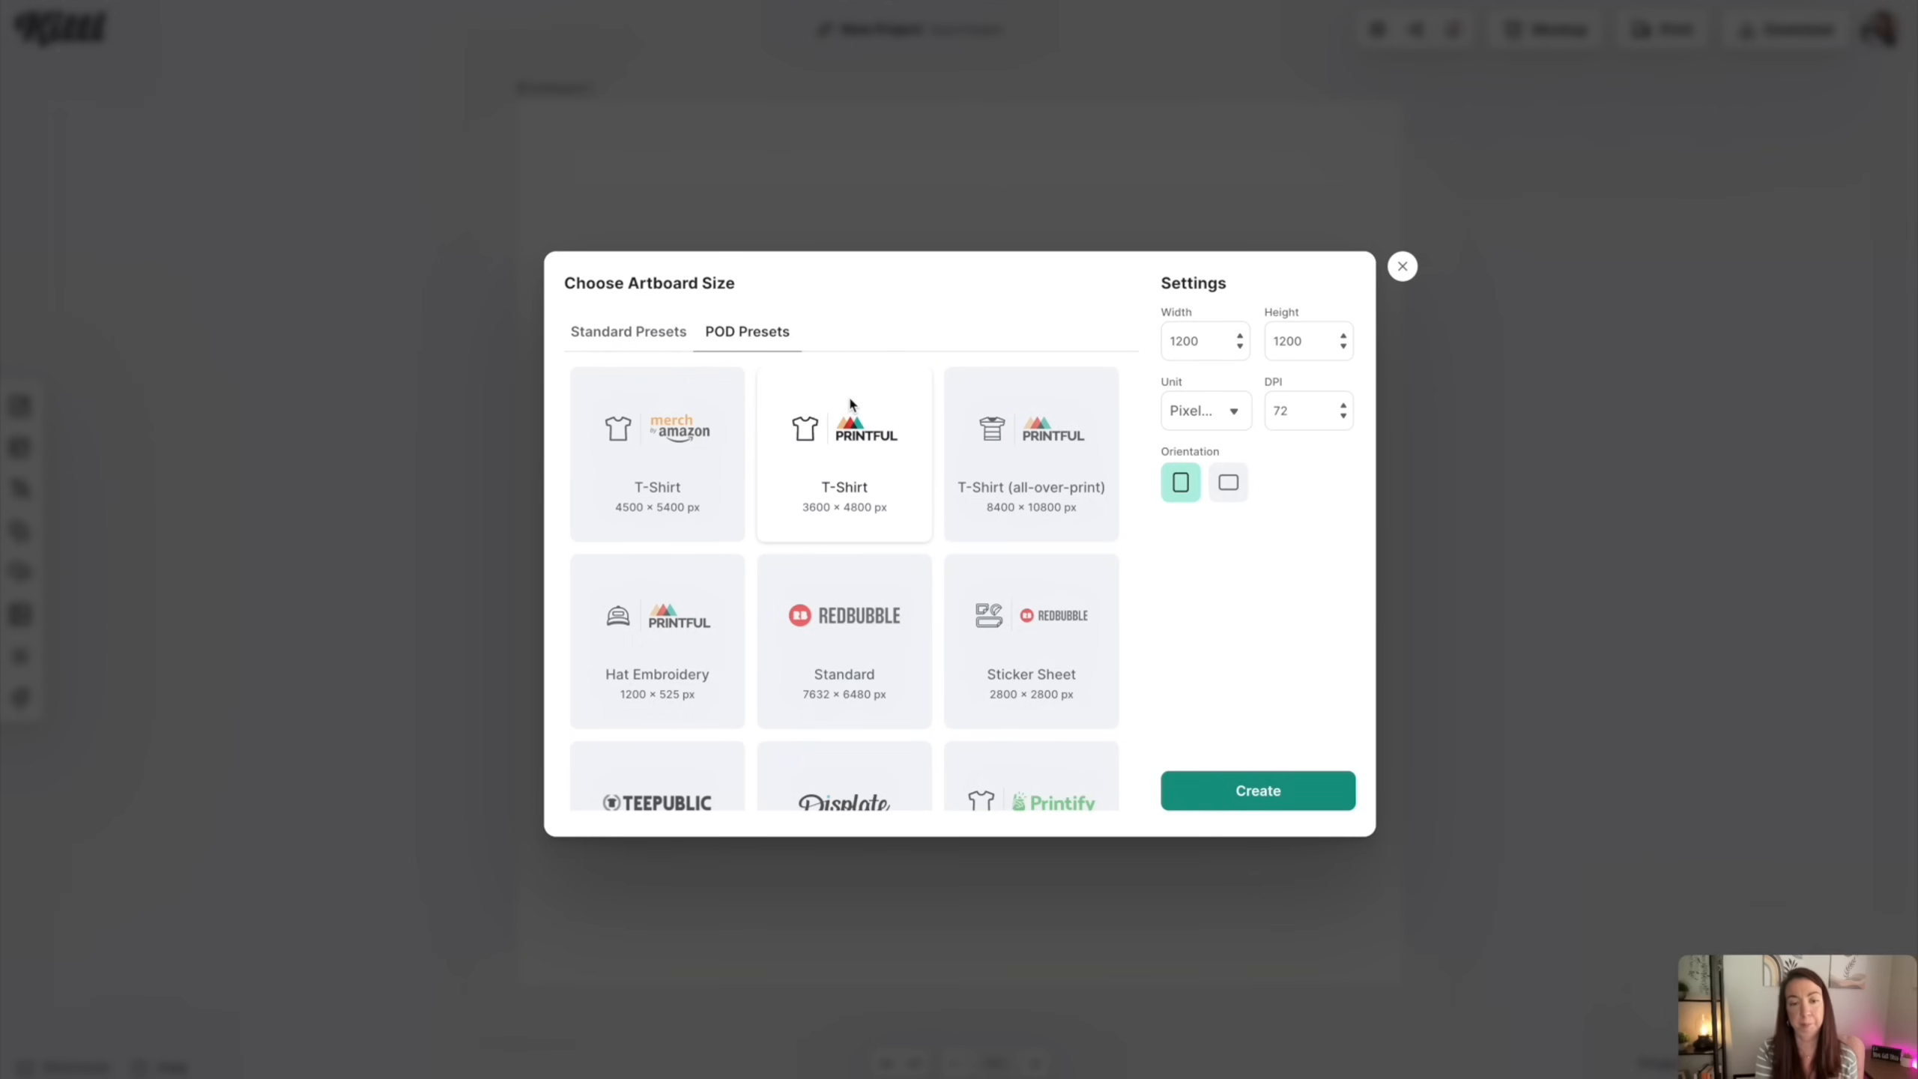
{"action": "scroll", "coordinate": [805, 525], "scroll_direction": "down", "scroll_amount": 4}
{"action": "scroll", "coordinate": [986, 578], "scroll_direction": "down", "scroll_amount": 2}
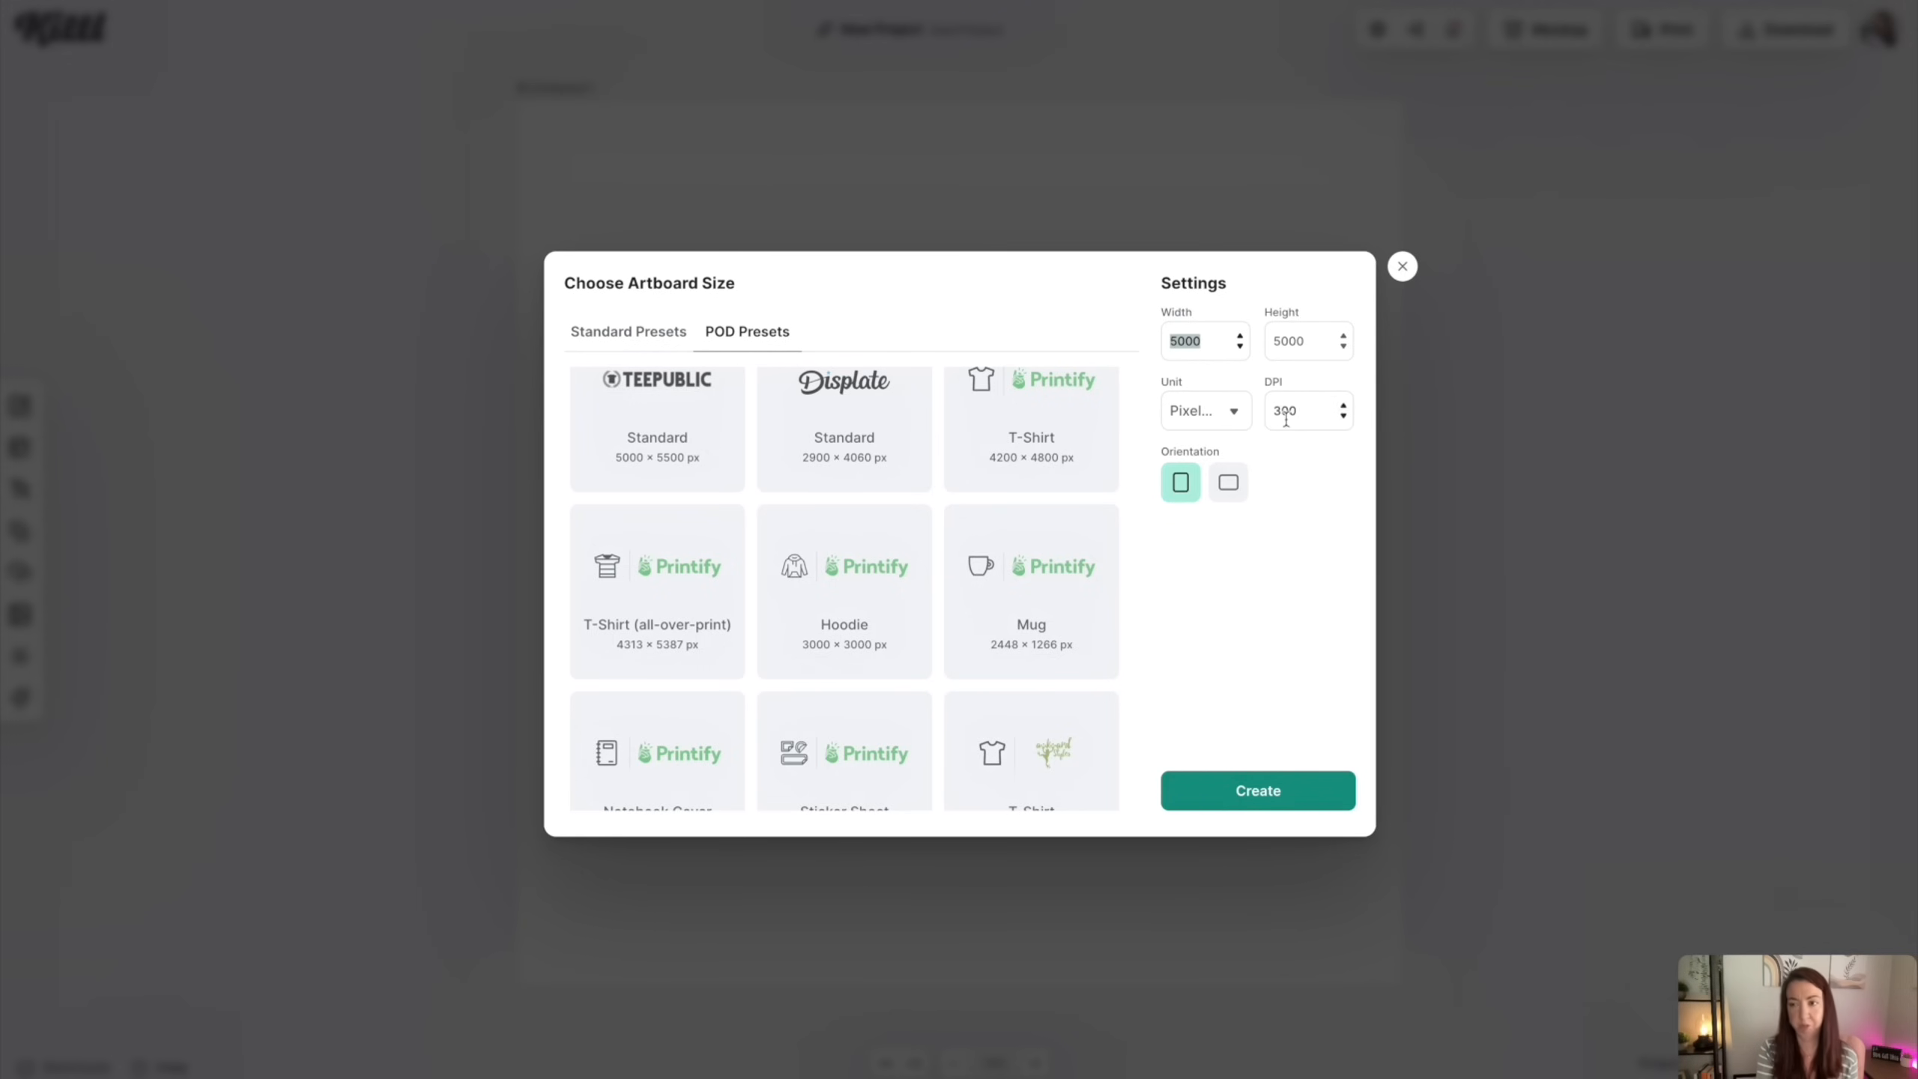
Set the artboard to 2790 px wide and 1219 px high at 300 DPI and create it
{"action": "type", "text": "27"}
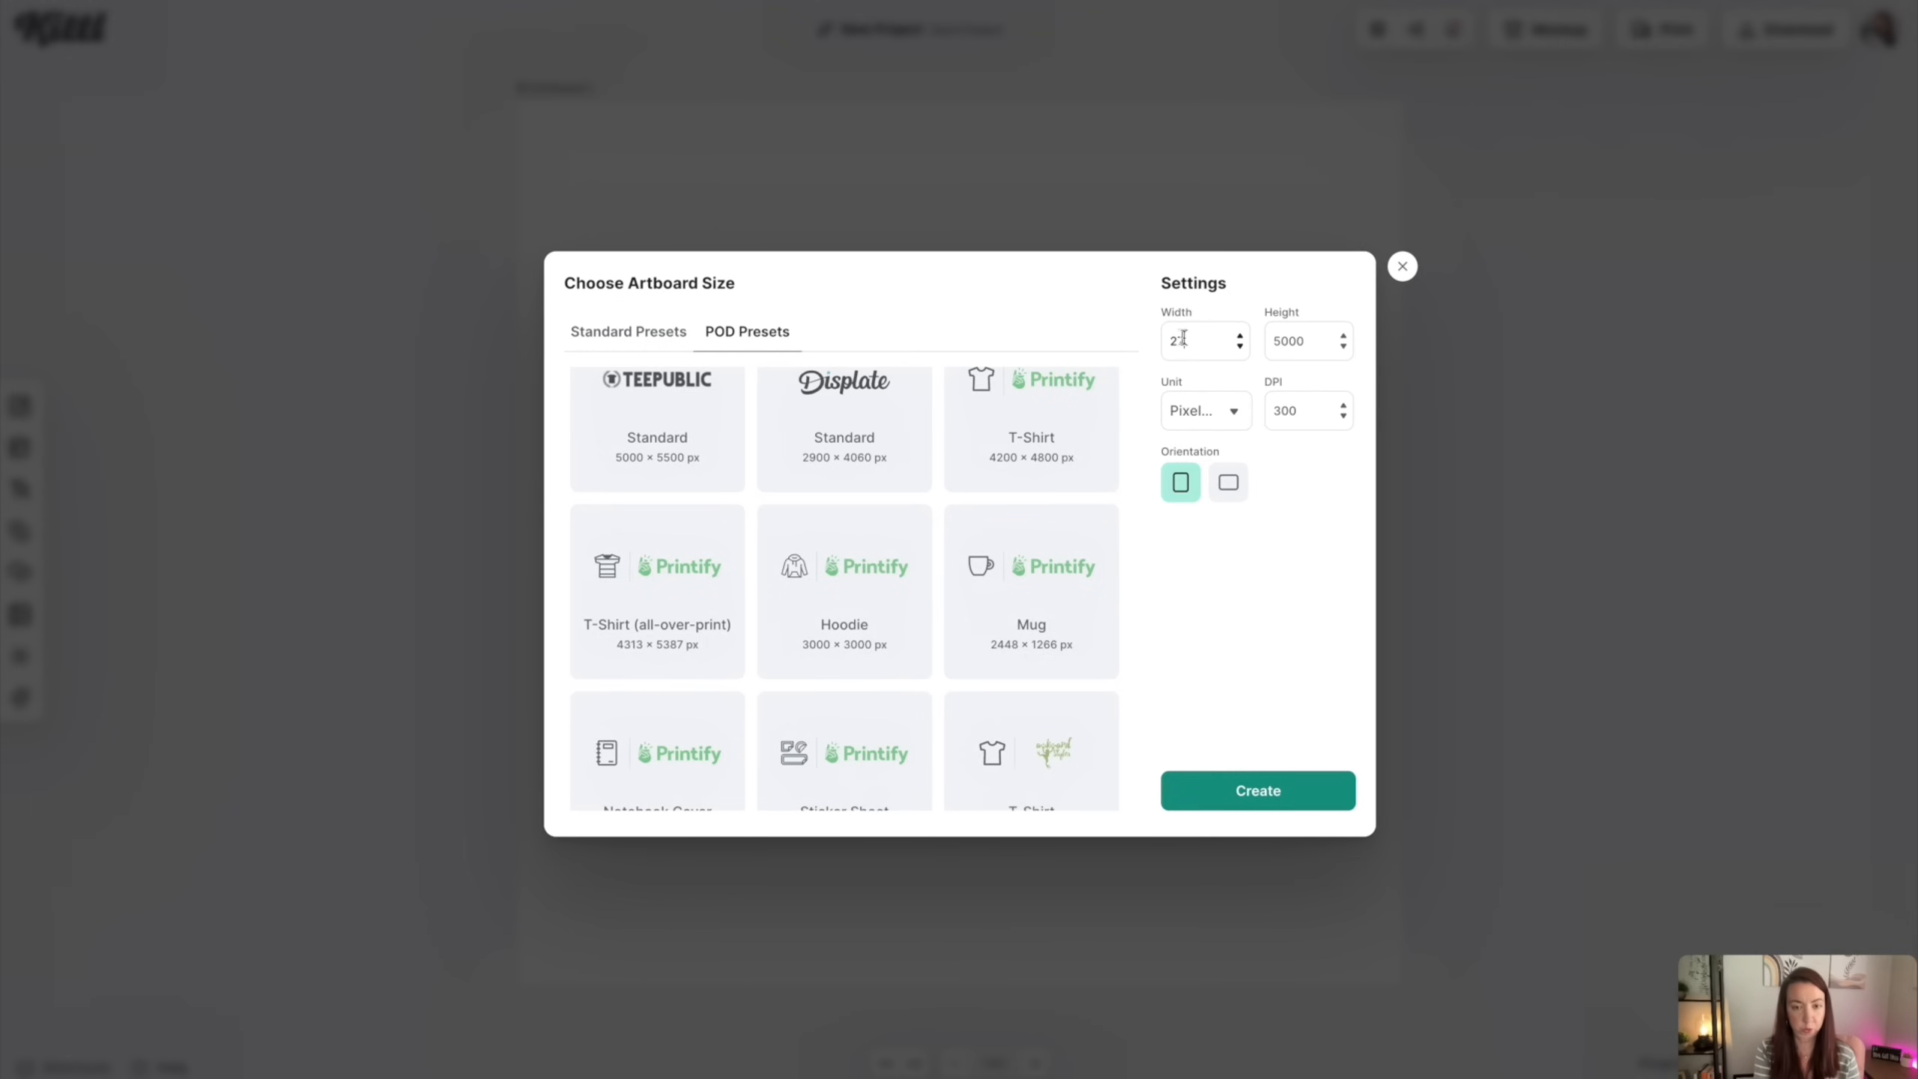
{"action": "type", "text": "6"}
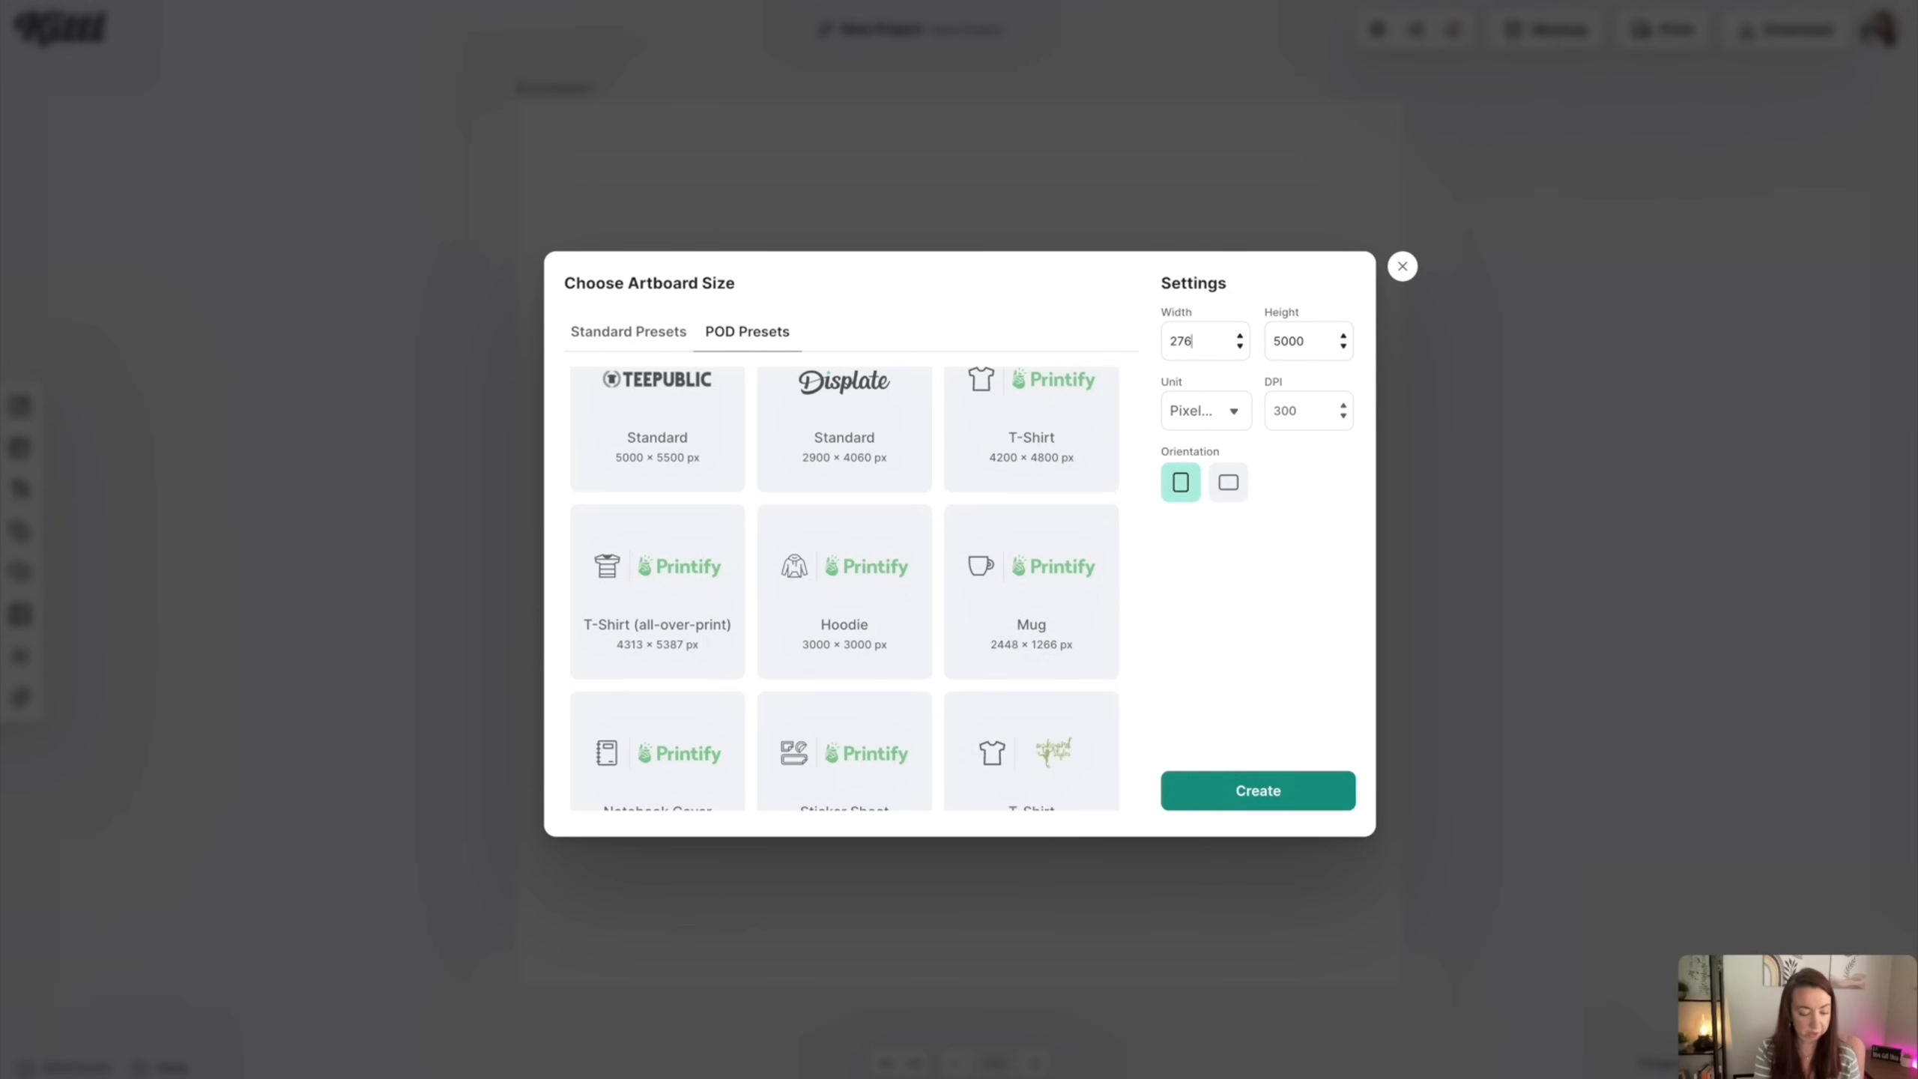
{"action": "type", "text": "090"}
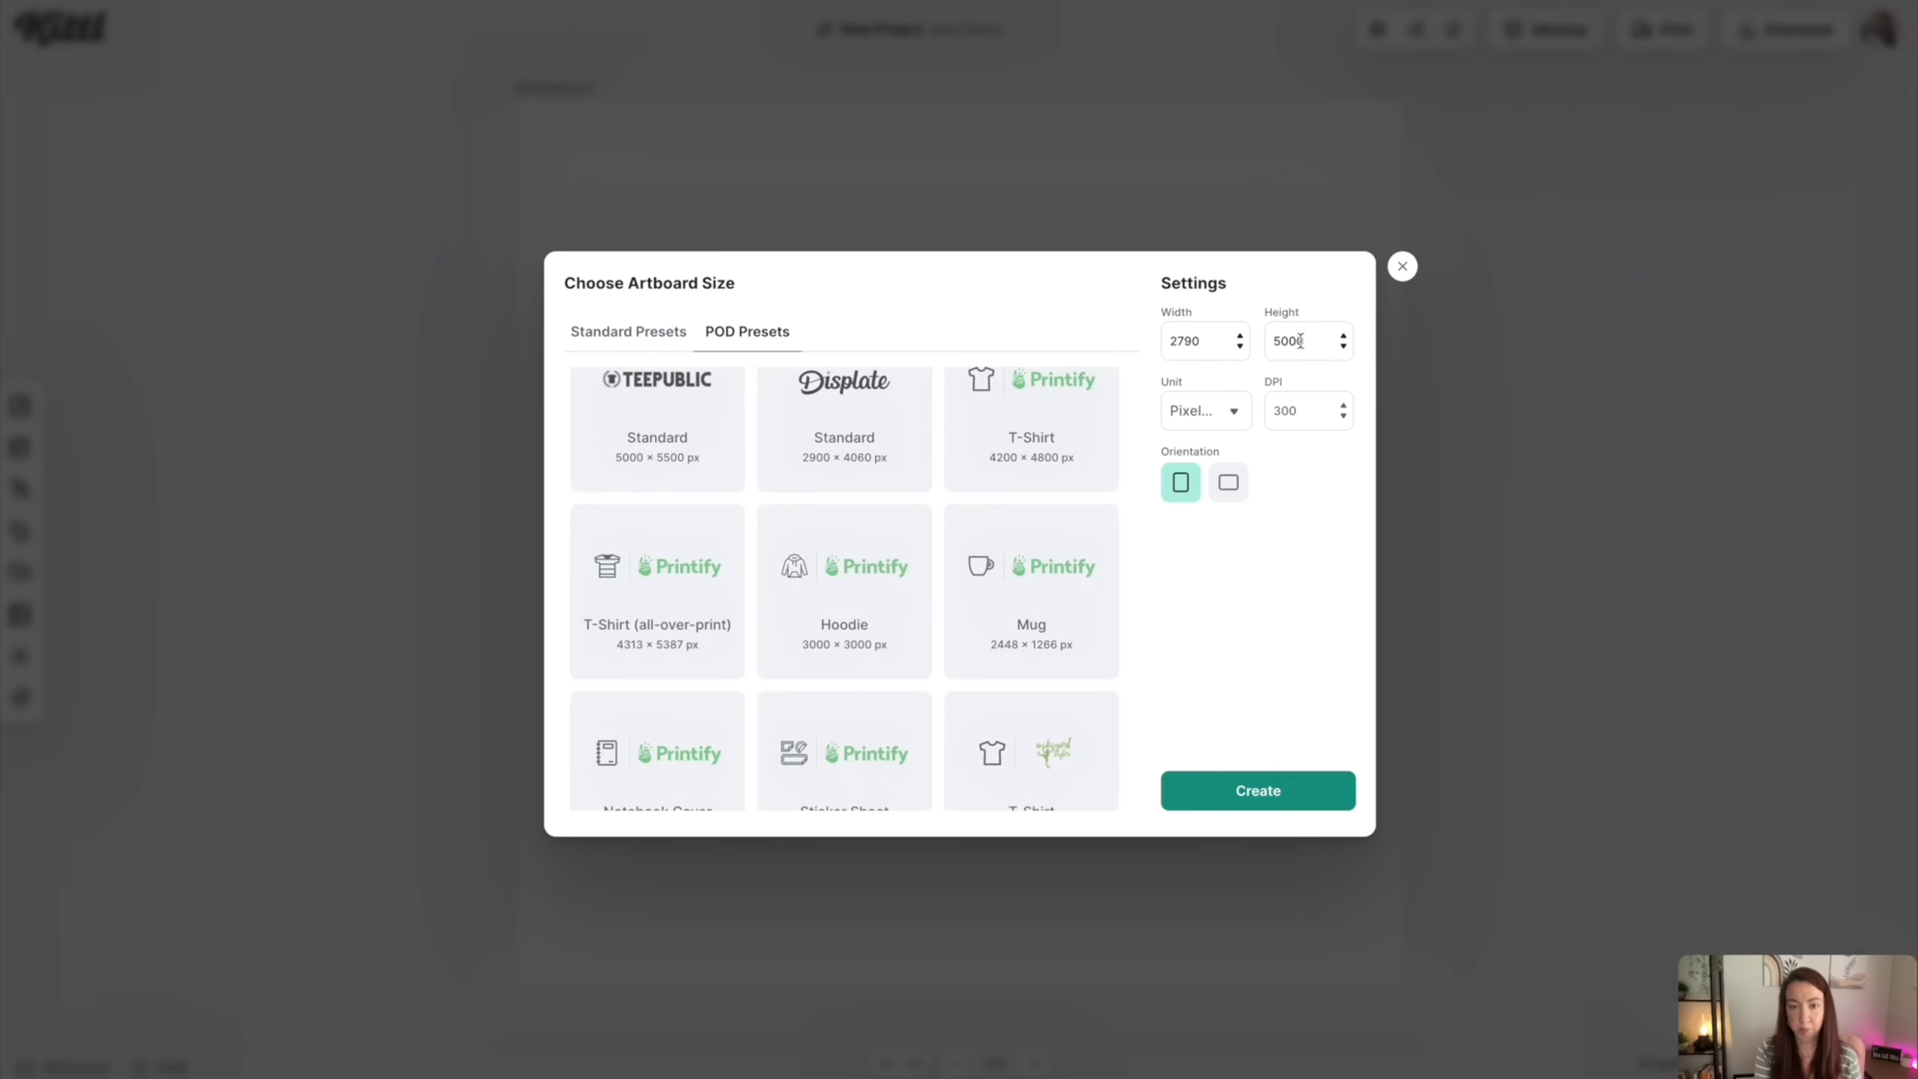
{"action": "double_click", "coordinate": [1301, 341]}
{"action": "type", "text": "1219"}
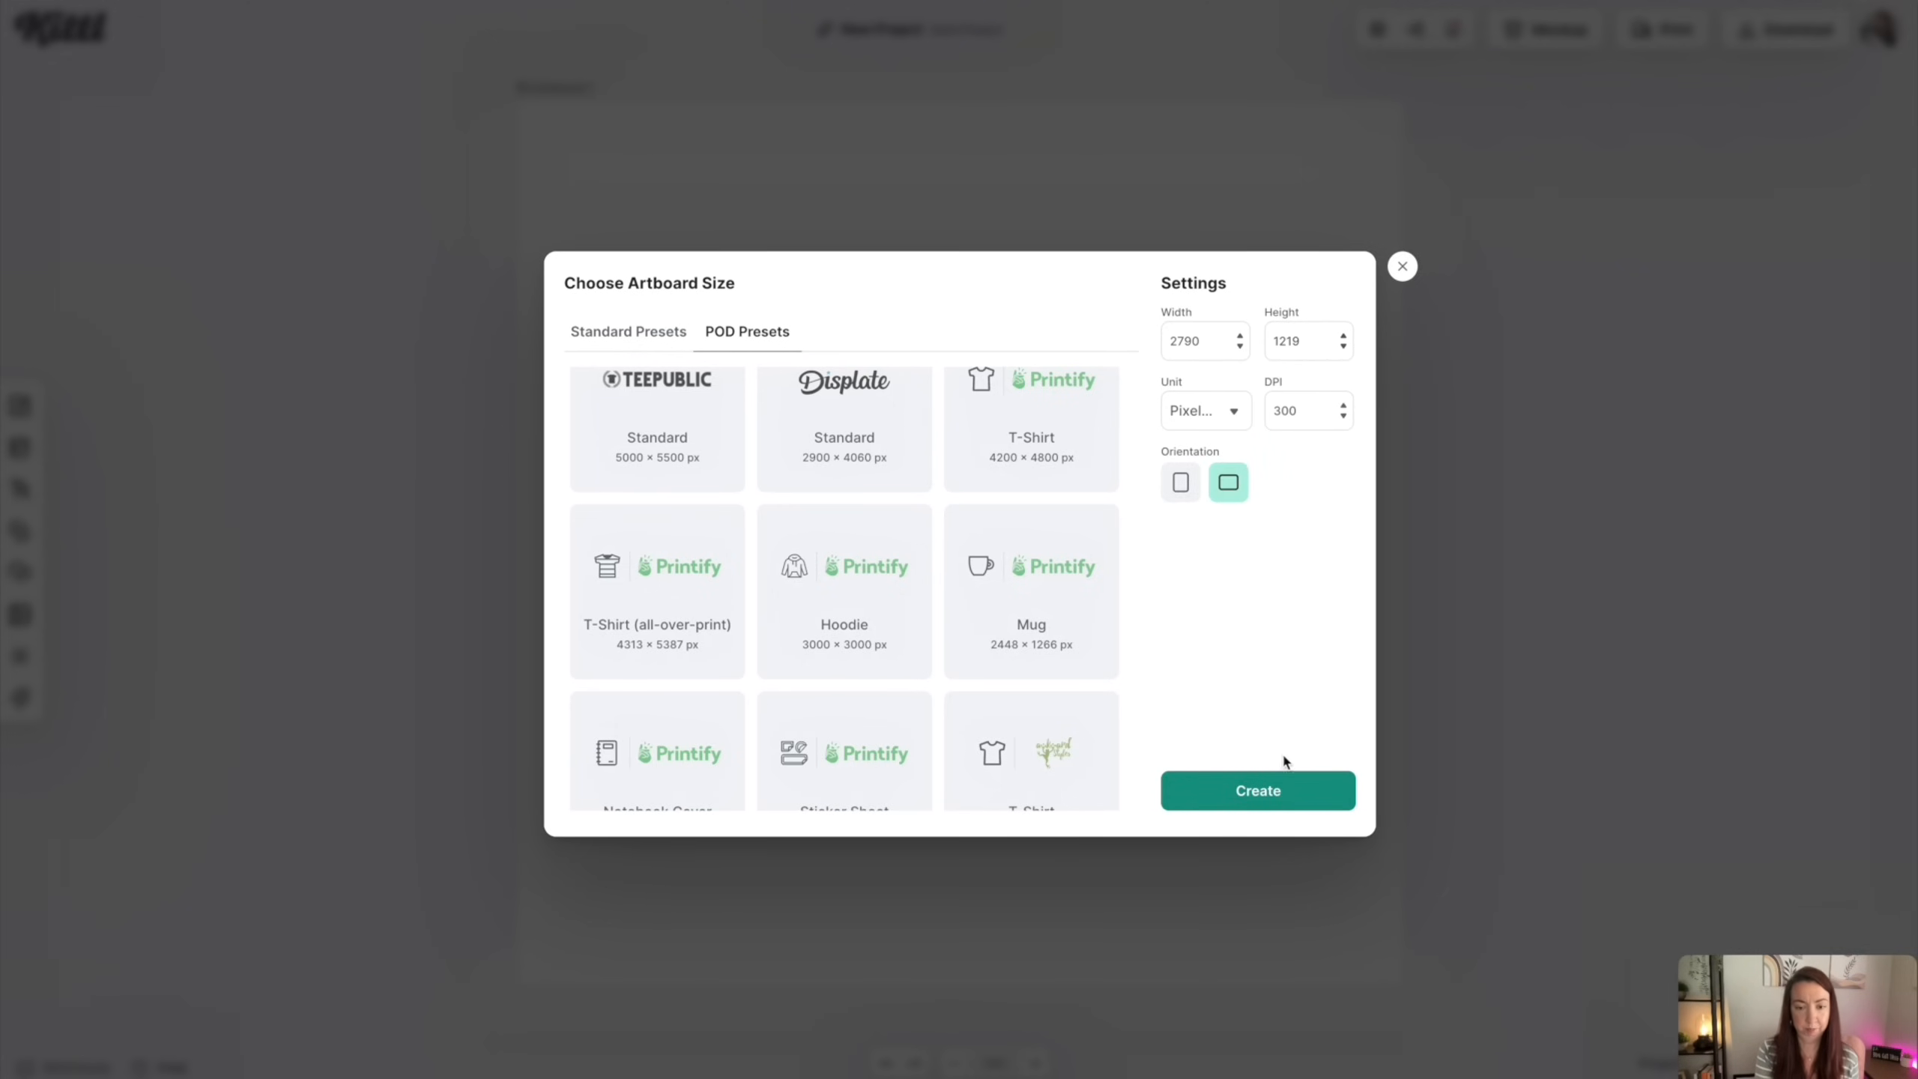
{"action": "left_click", "coordinate": [1276, 791]}
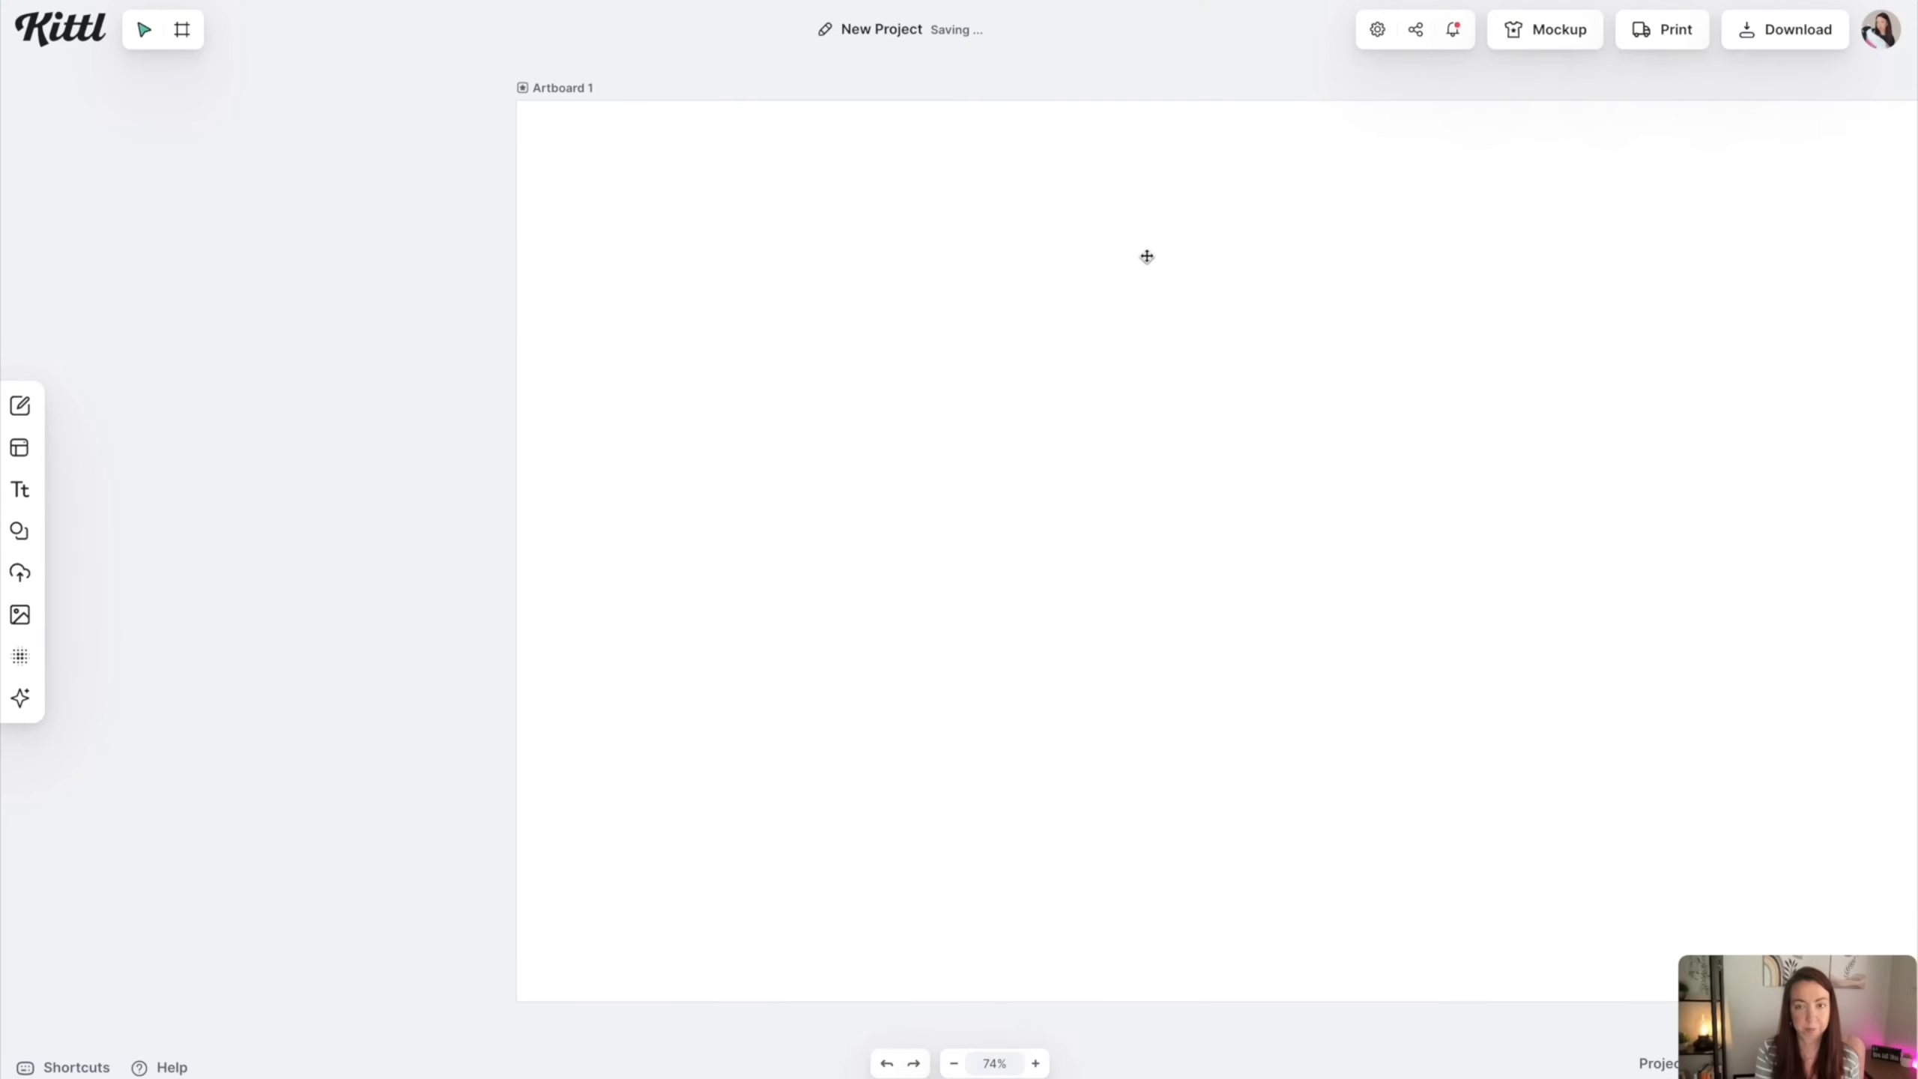
Fit the whole artboard in view and paste the copied 15oz mug print template image onto it
{"action": "left_click", "coordinate": [953, 1063]}
{"action": "left_click", "coordinate": [954, 1063]}
{"action": "left_click", "coordinate": [954, 1063]}
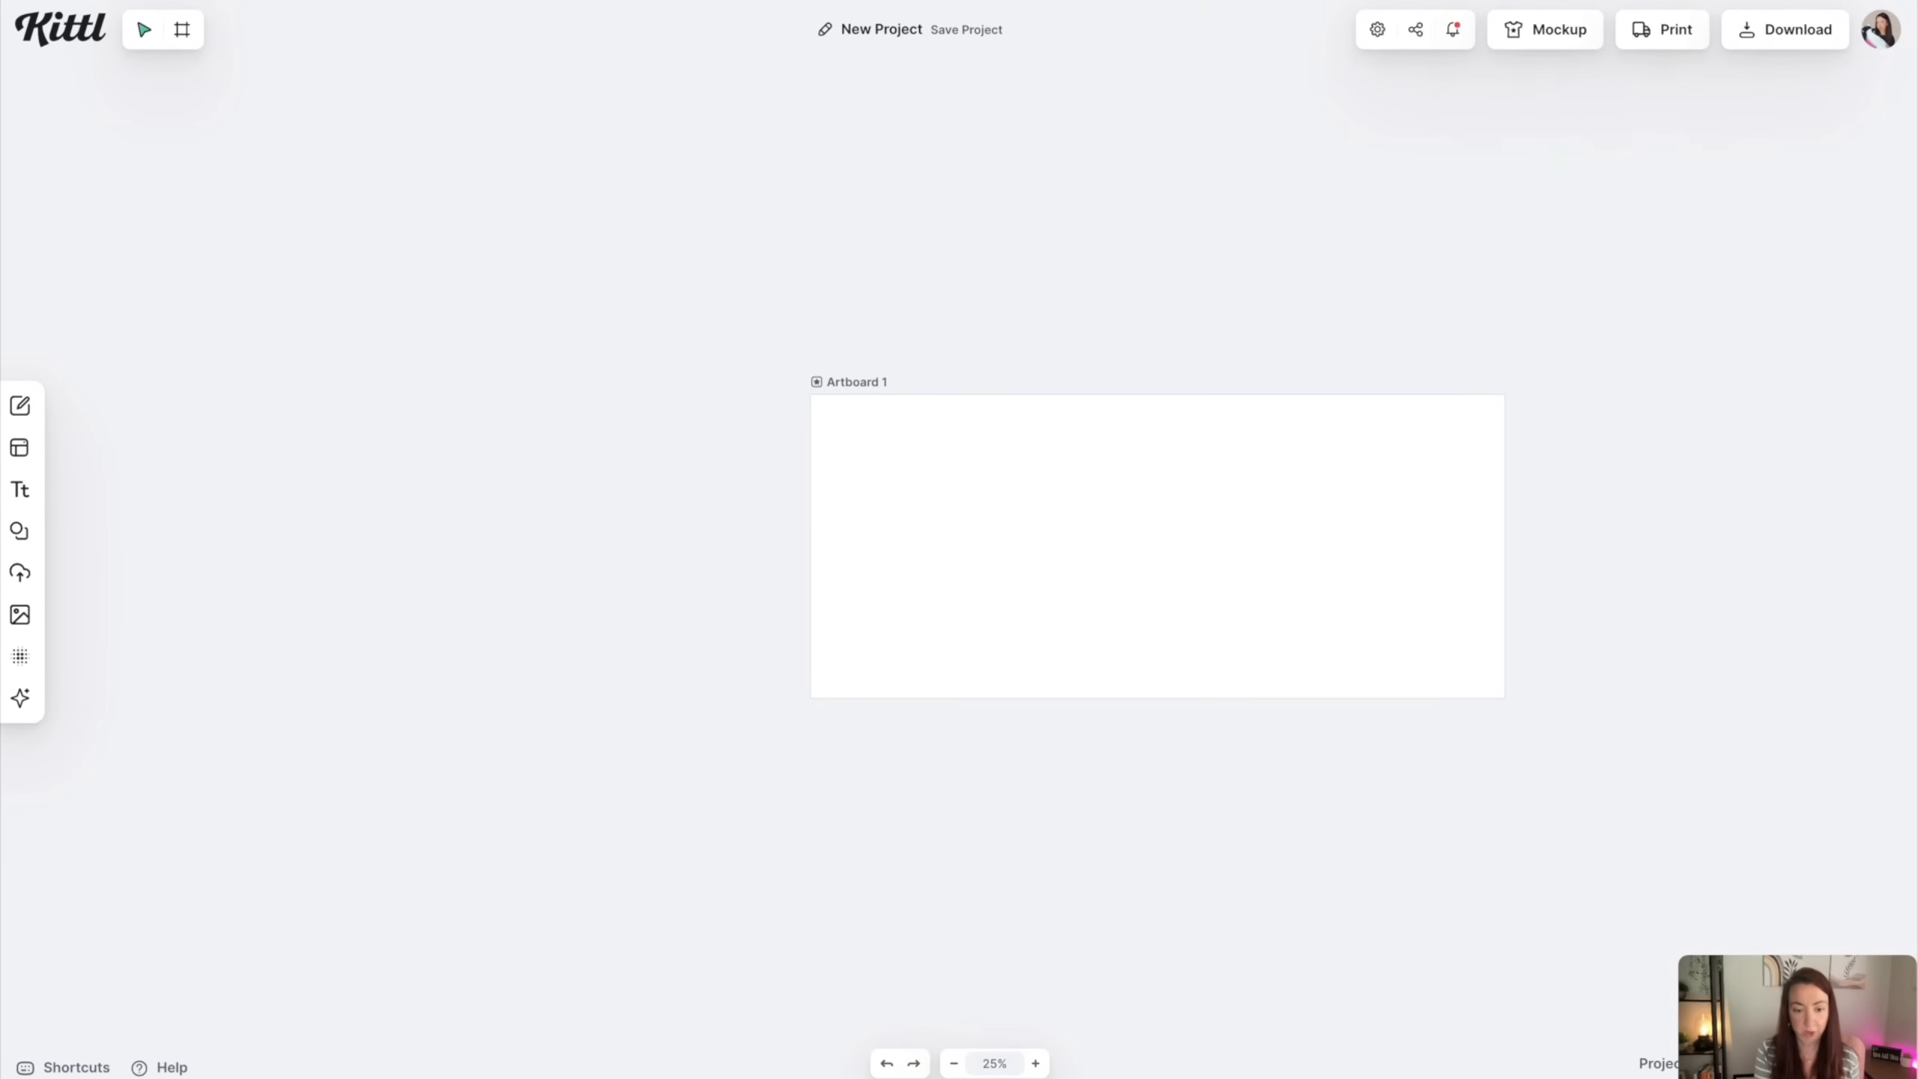
{"action": "left_click", "coordinate": [1036, 1064]}
{"action": "left_click", "coordinate": [898, 775]}
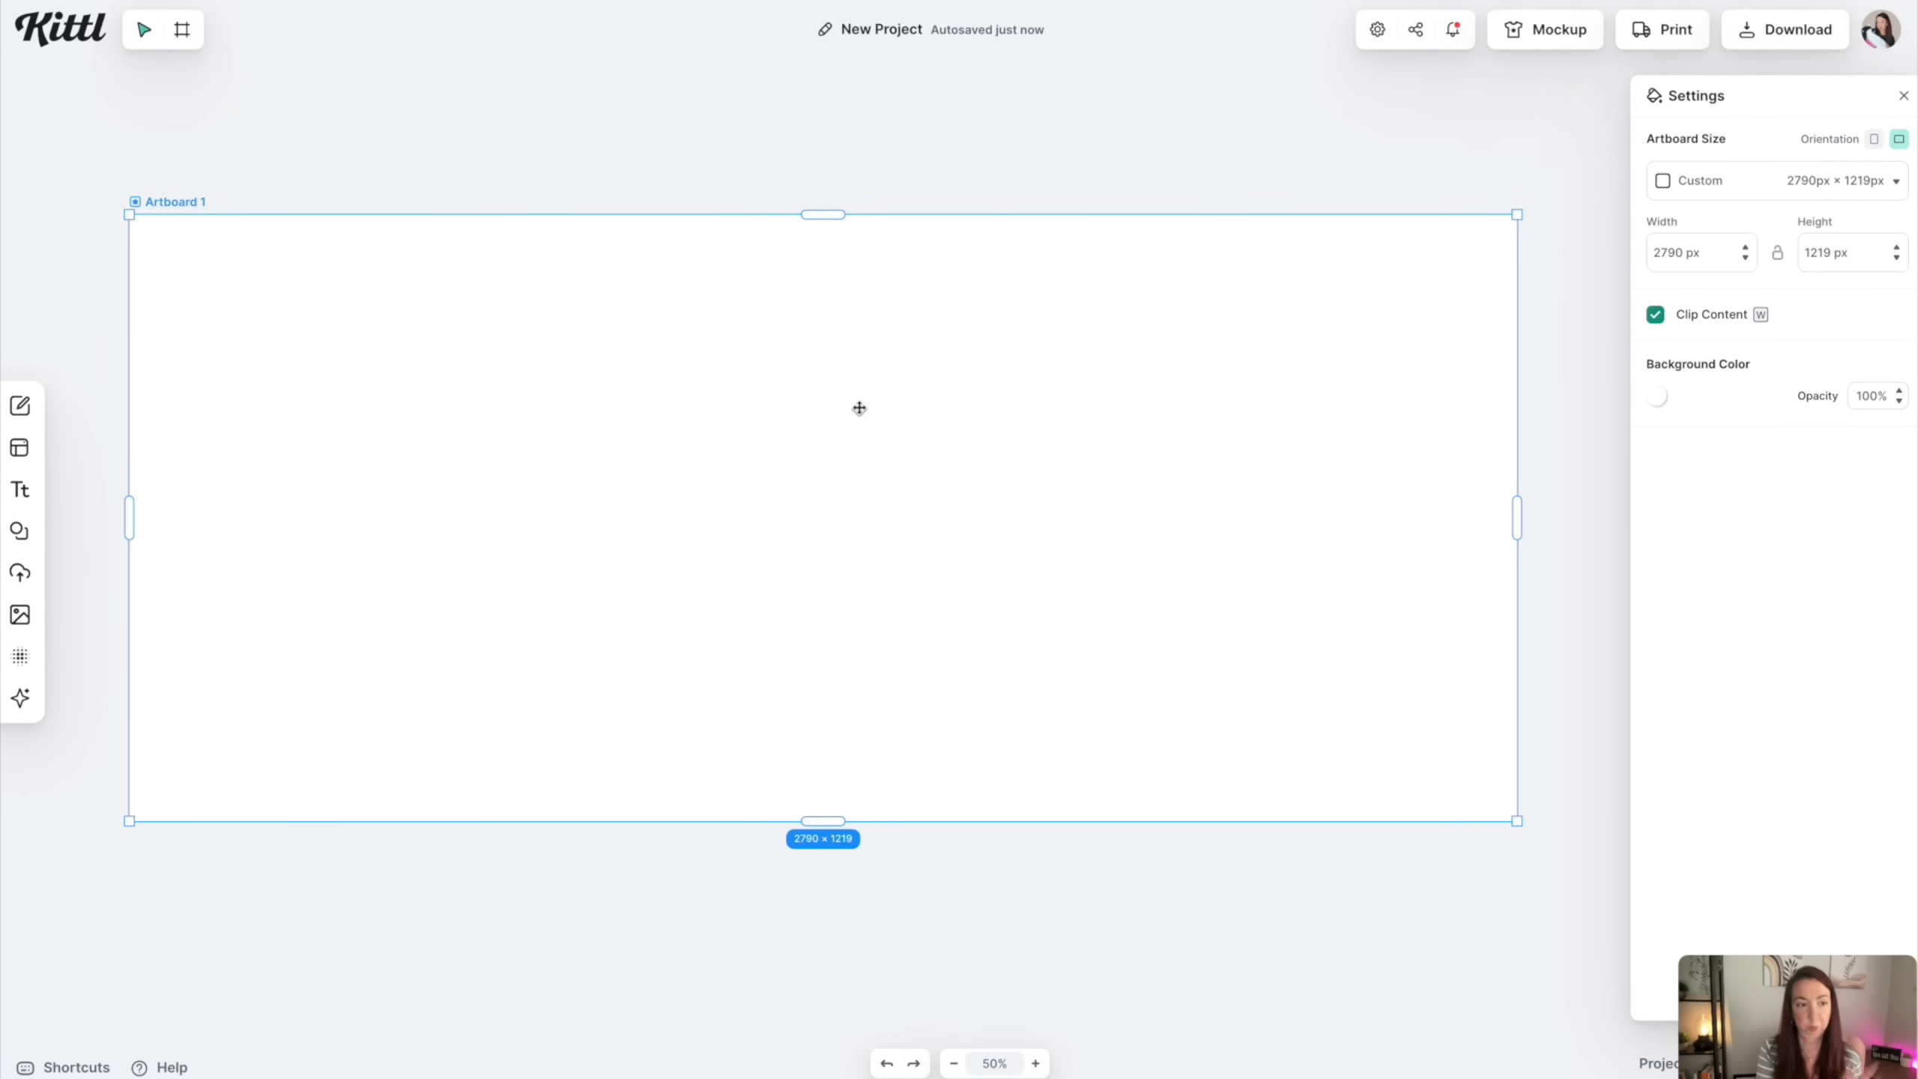
{"action": "scroll", "coordinate": [859, 409], "scroll_direction": "right", "scroll_amount": 1}
{"action": "scroll", "coordinate": [859, 409], "scroll_direction": "left", "scroll_amount": 1}
{"action": "key", "text": "ctrl+v"}
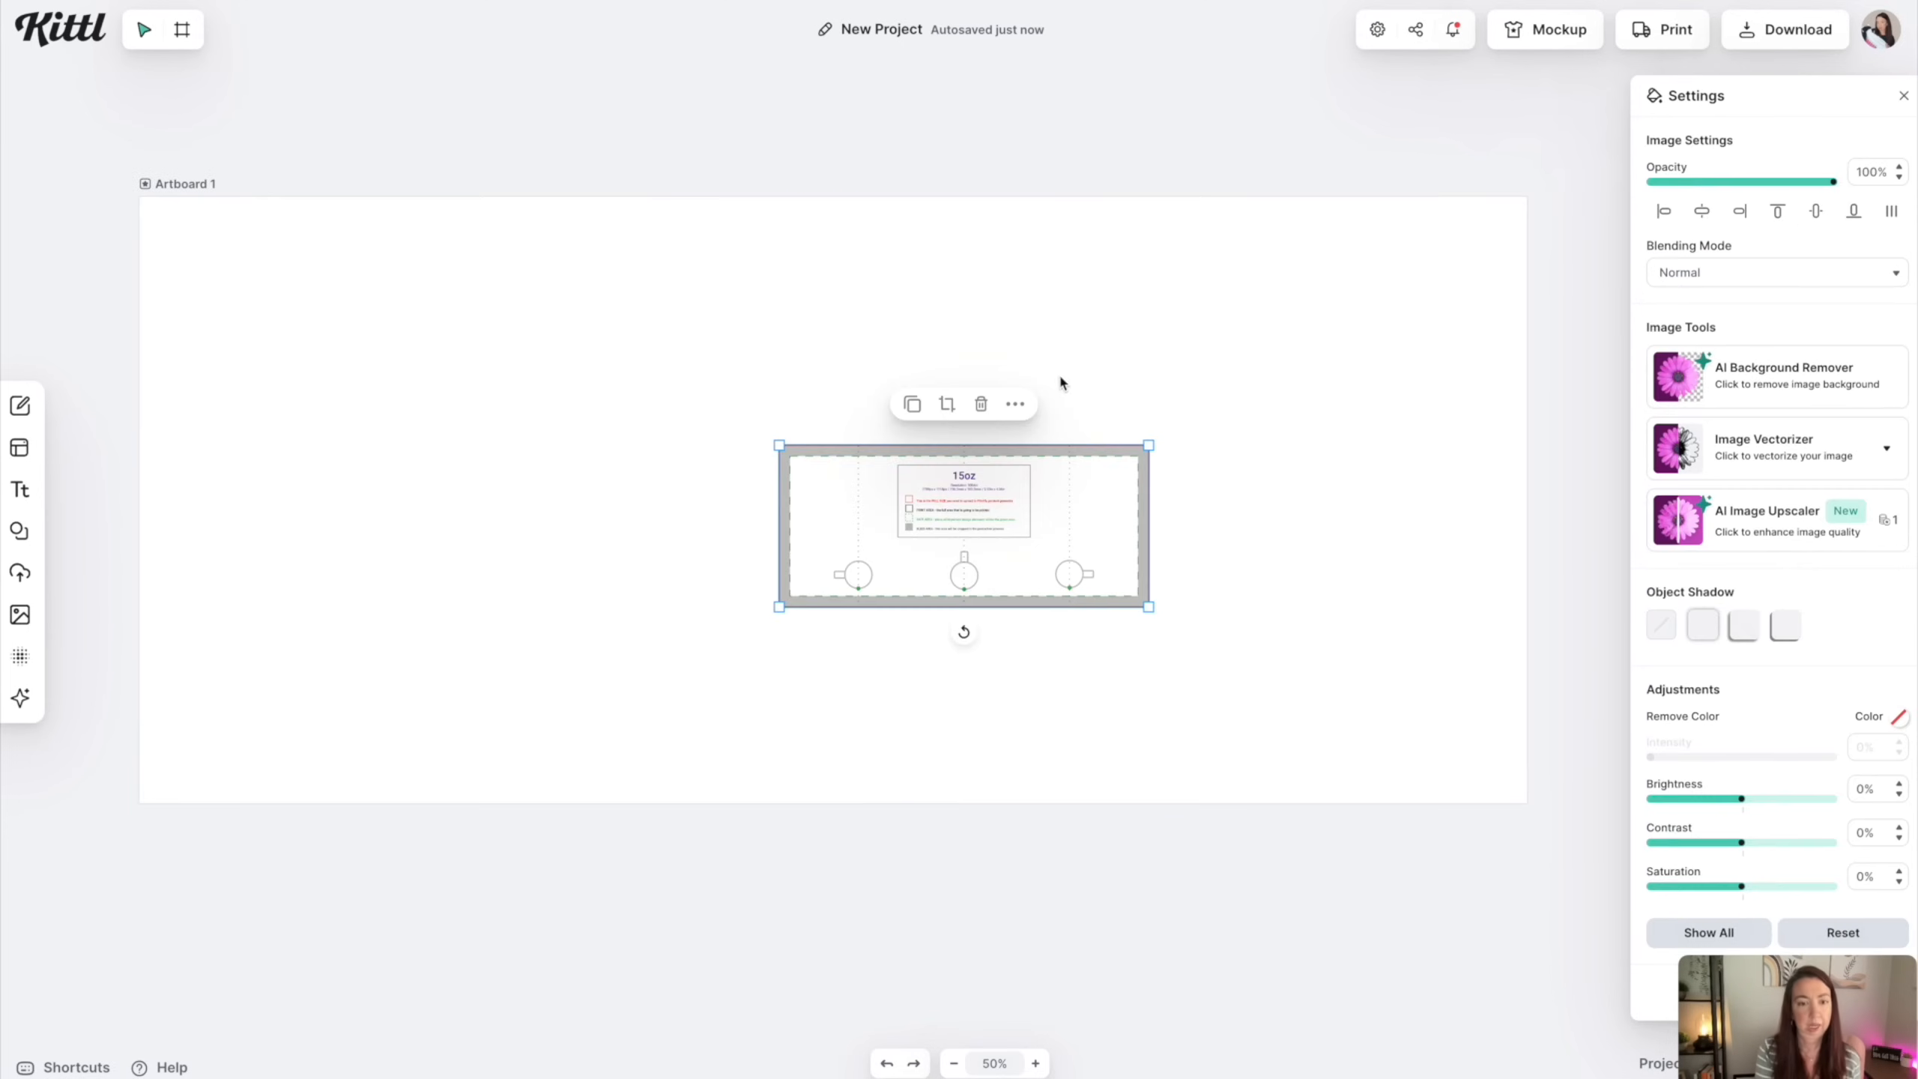
Align the mug template with the artboard's upper-left corner, enlarge it to fill the artboard, and lower its opacity to 13%
{"action": "left_click_drag", "start_coordinate": [942, 505], "coordinate": [368, 272]}
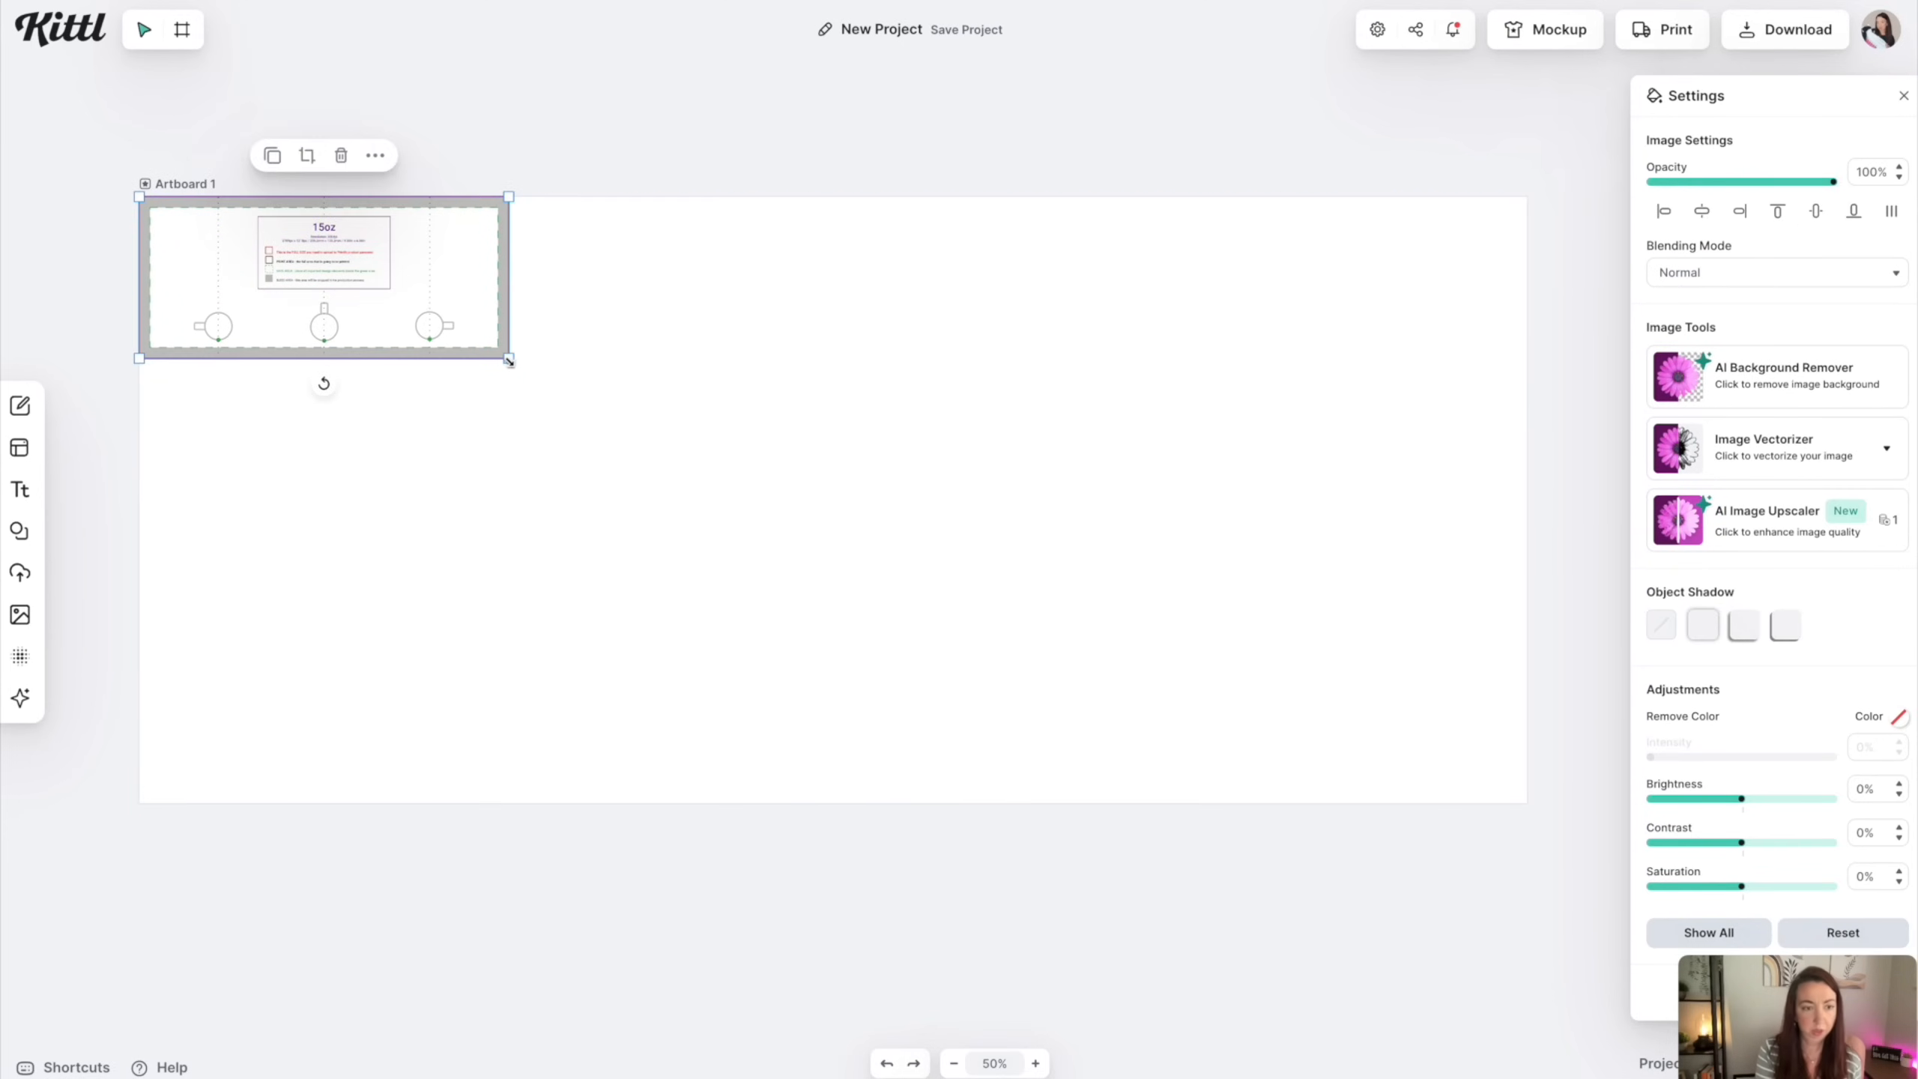
{"action": "left_click_drag", "start_coordinate": [509, 361], "coordinate": [1524, 806]}
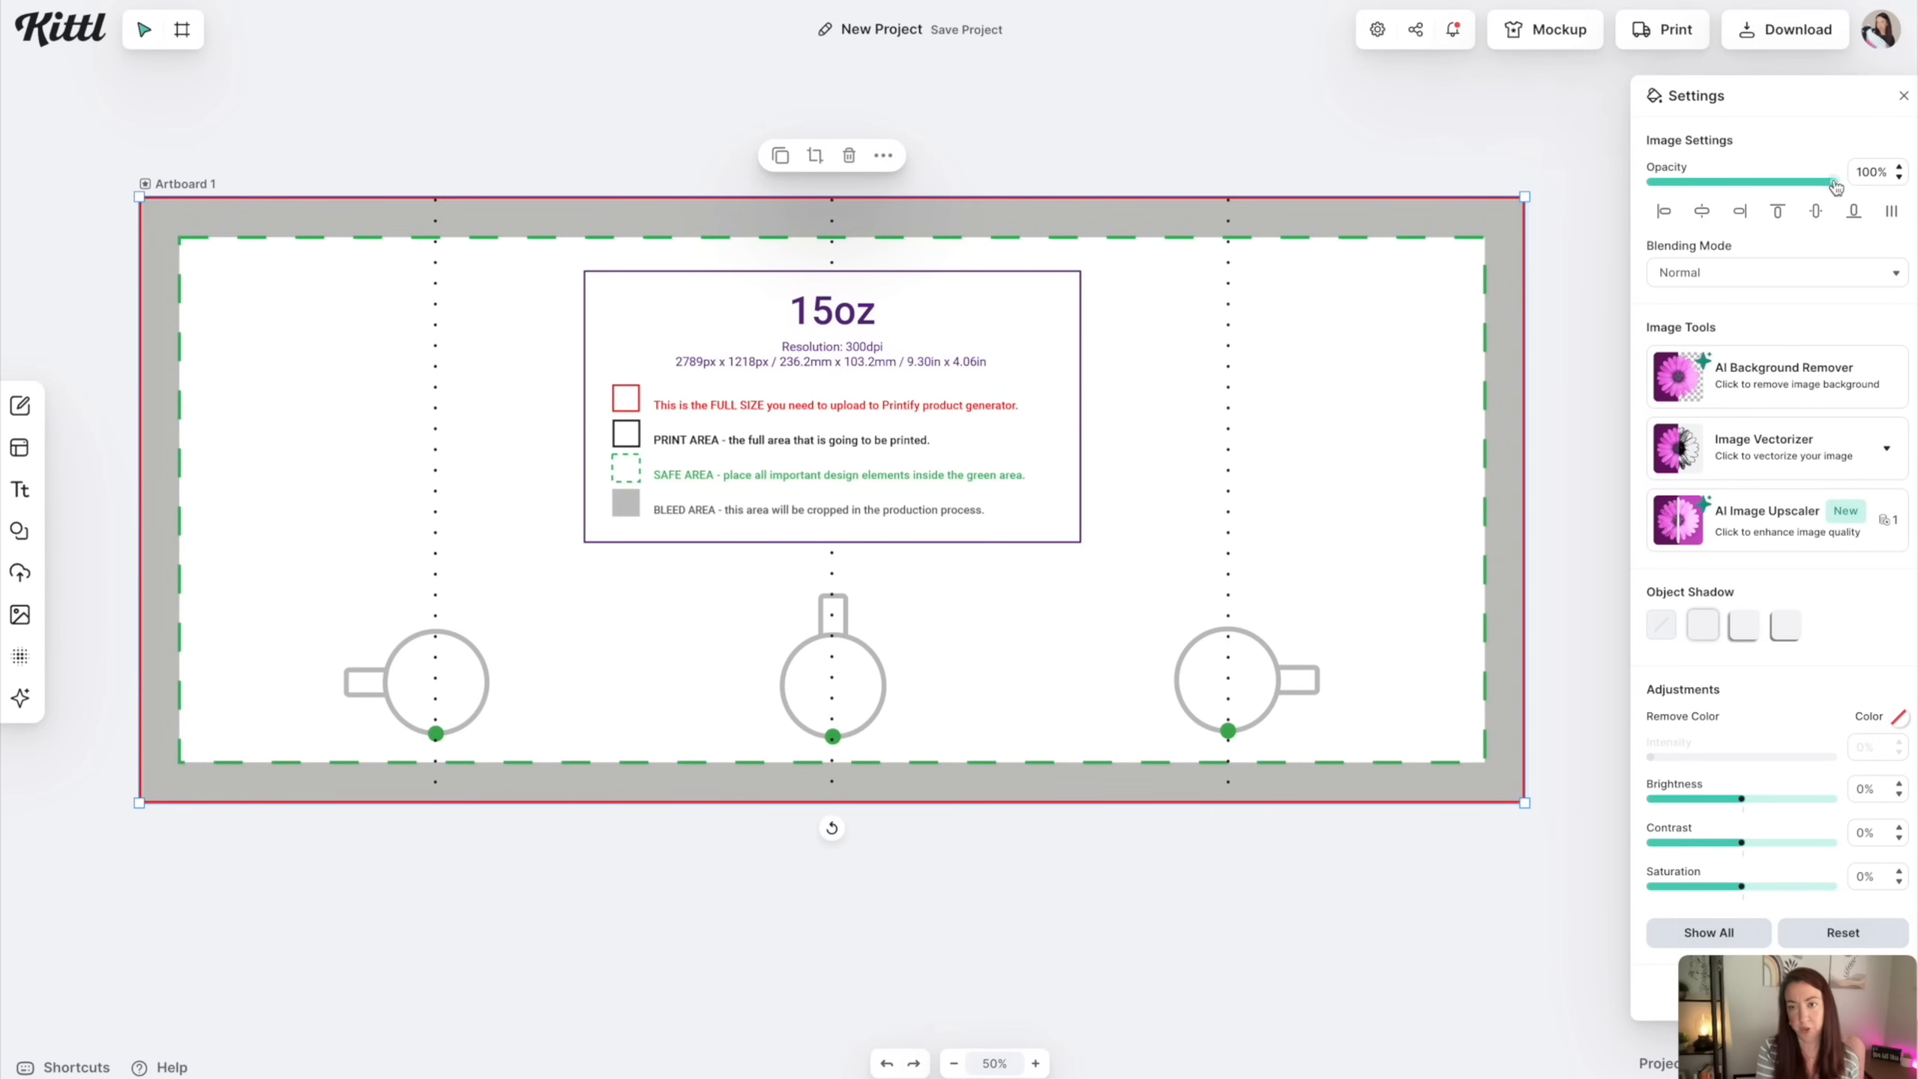
{"action": "left_click_drag", "start_coordinate": [1834, 187], "coordinate": [1675, 186]}
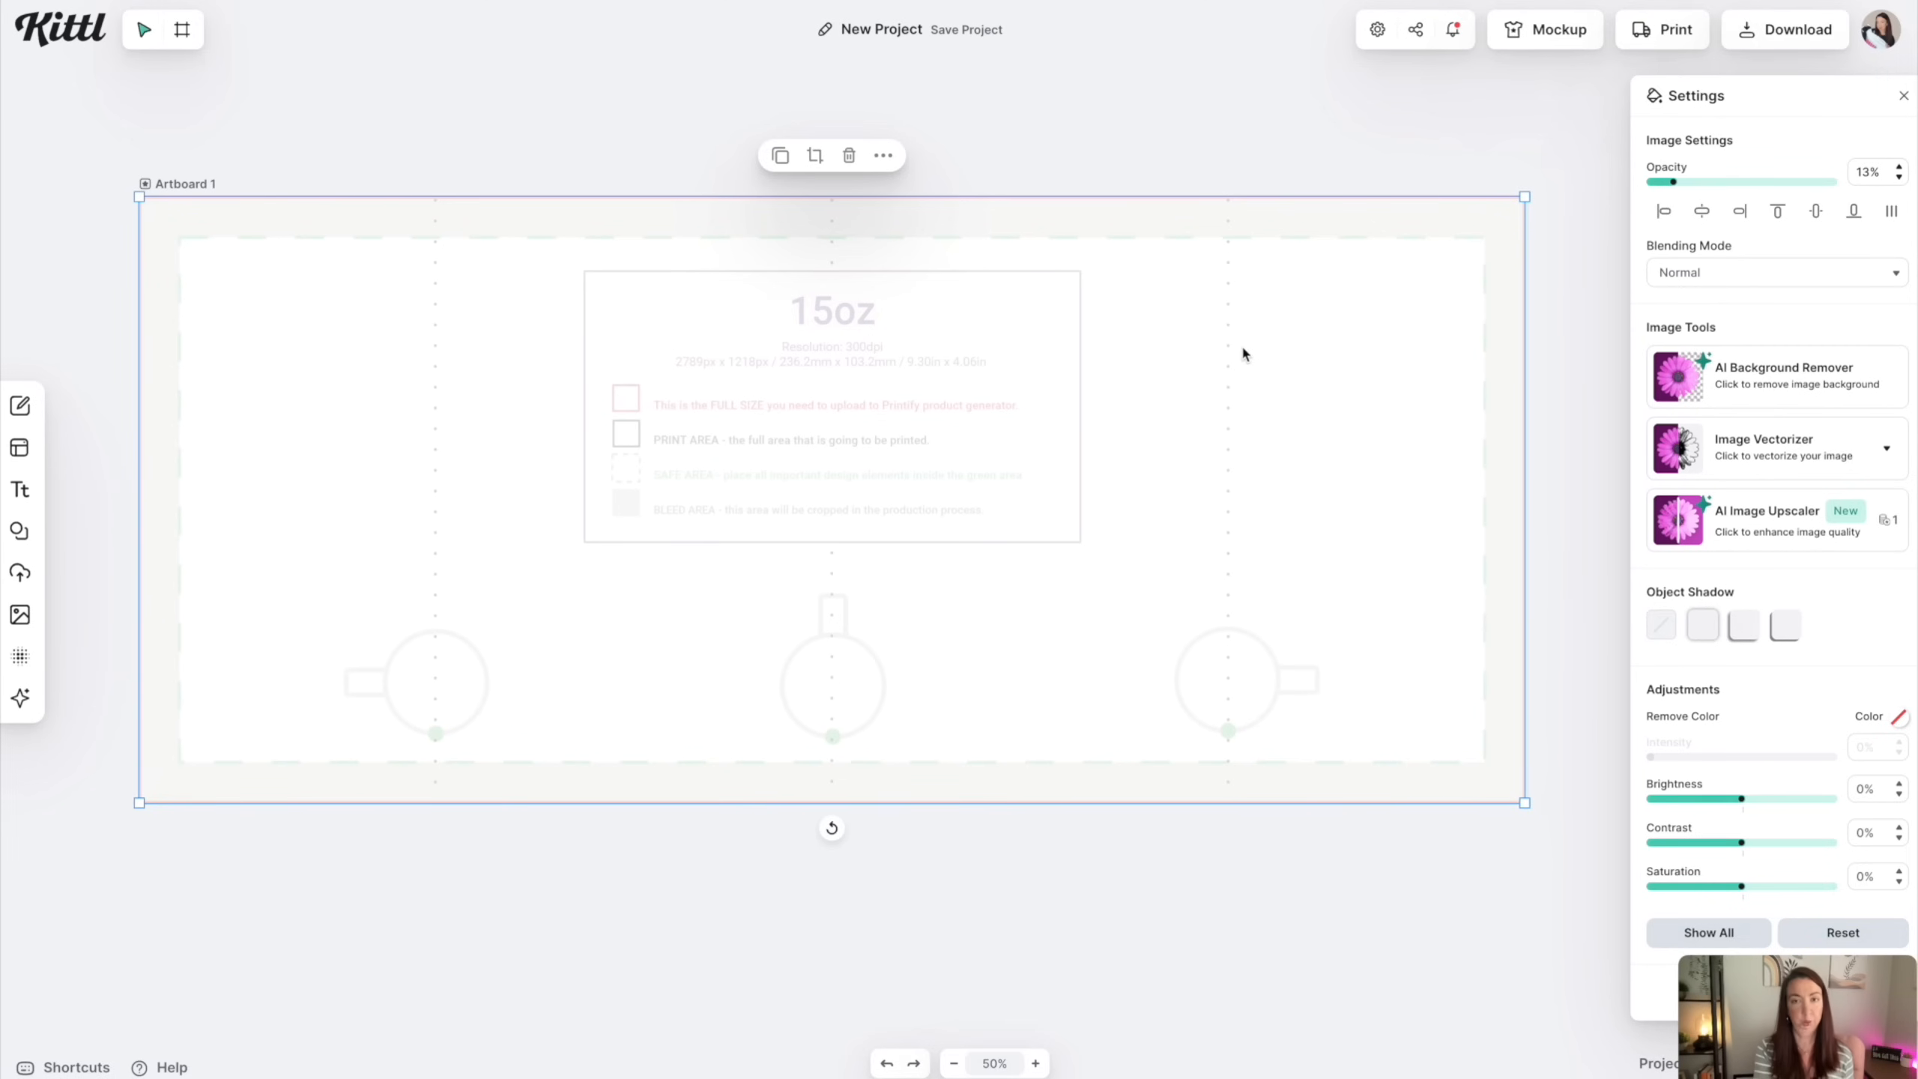
Browse the shape categories in the elements library, from basic shapes to speech bubbles
{"action": "left_click", "coordinate": [15, 530]}
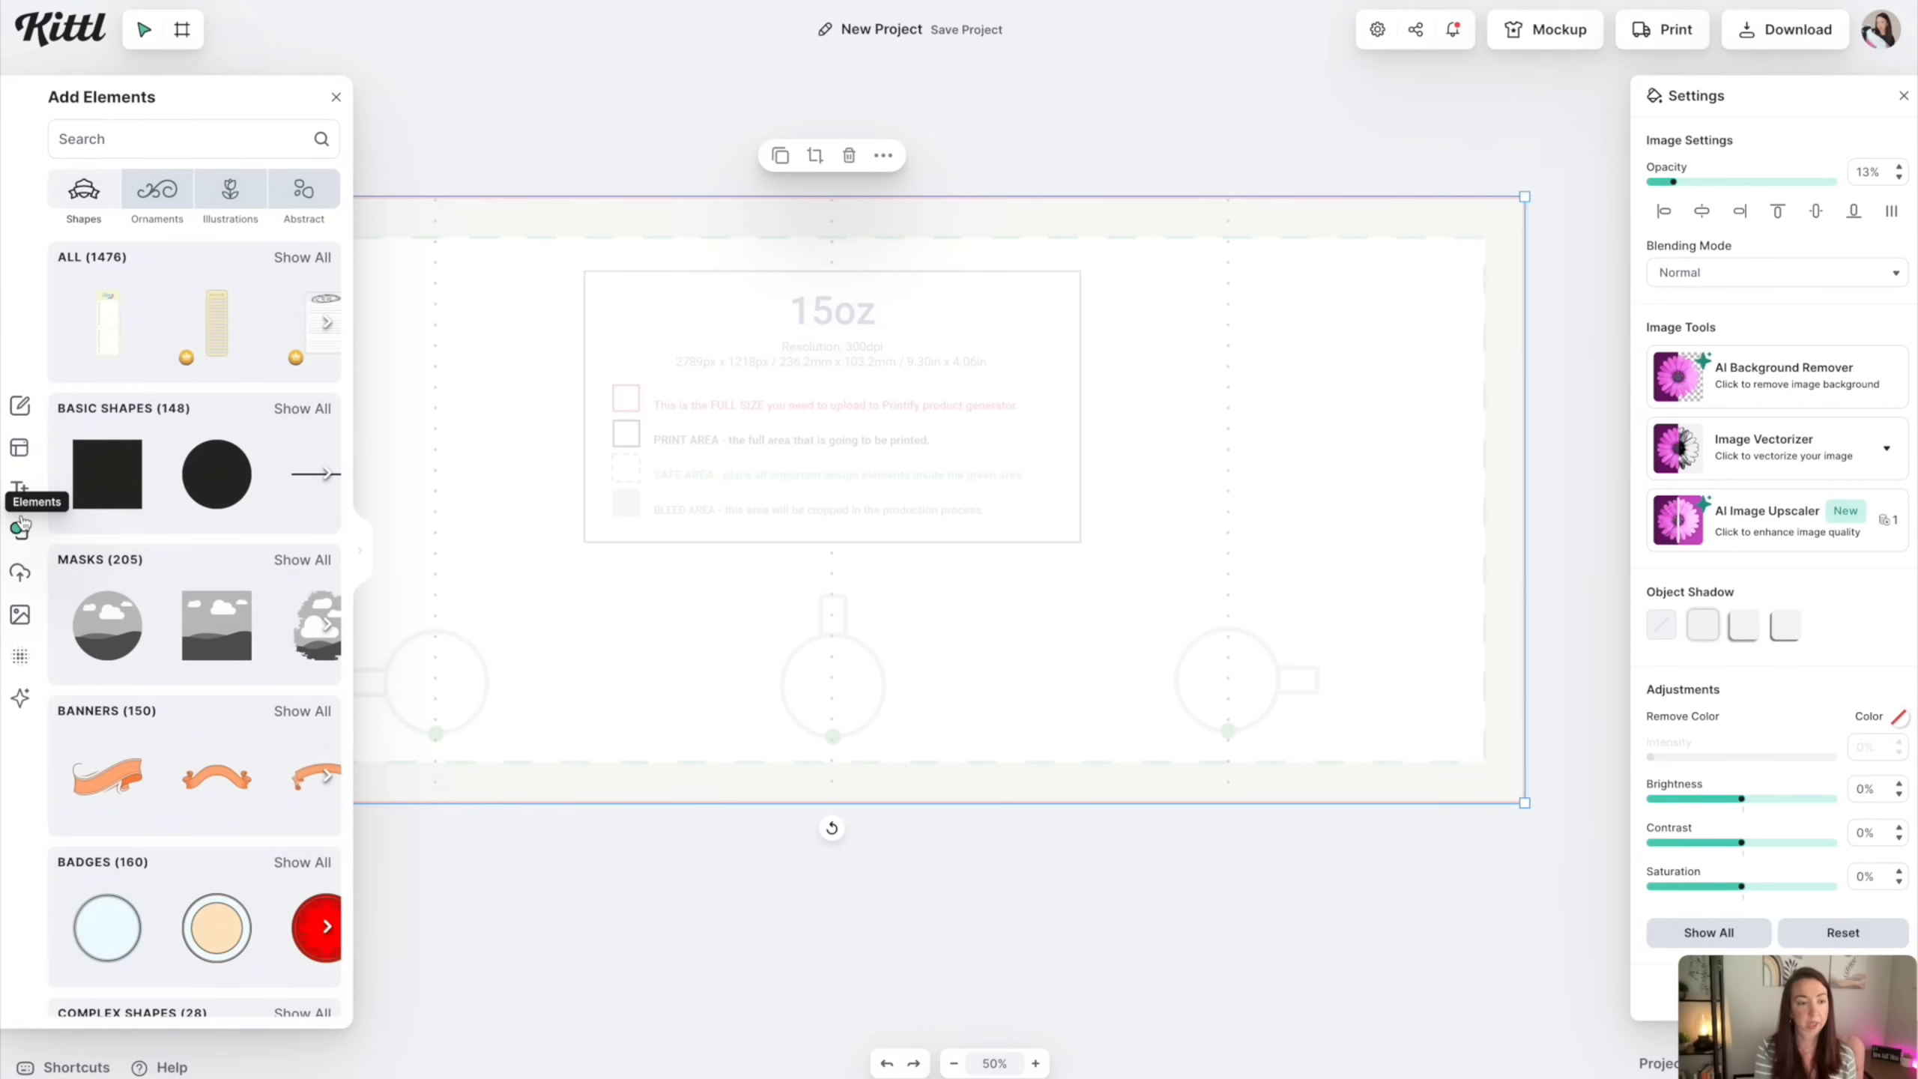
{"action": "scroll", "coordinate": [111, 519], "scroll_direction": "down", "scroll_amount": 7}
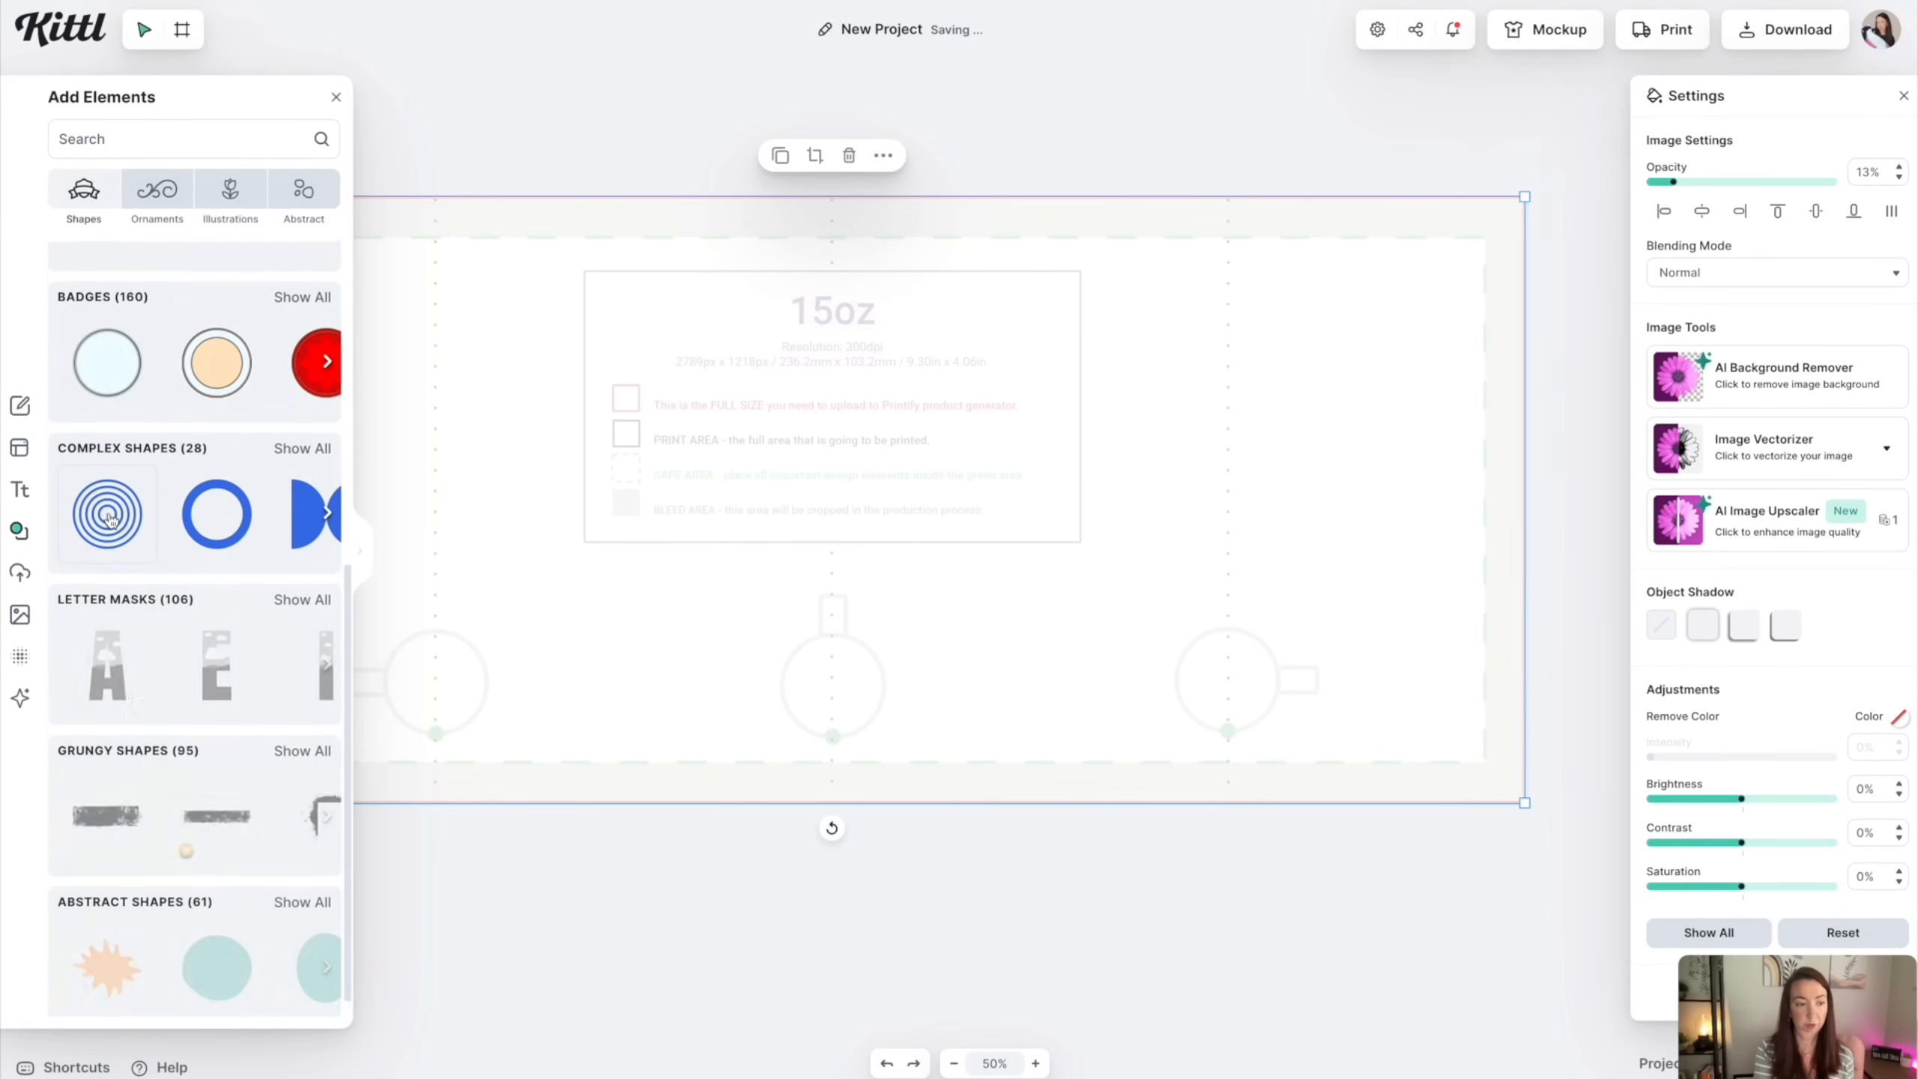
{"action": "scroll", "coordinate": [112, 518], "scroll_direction": "down", "scroll_amount": 6}
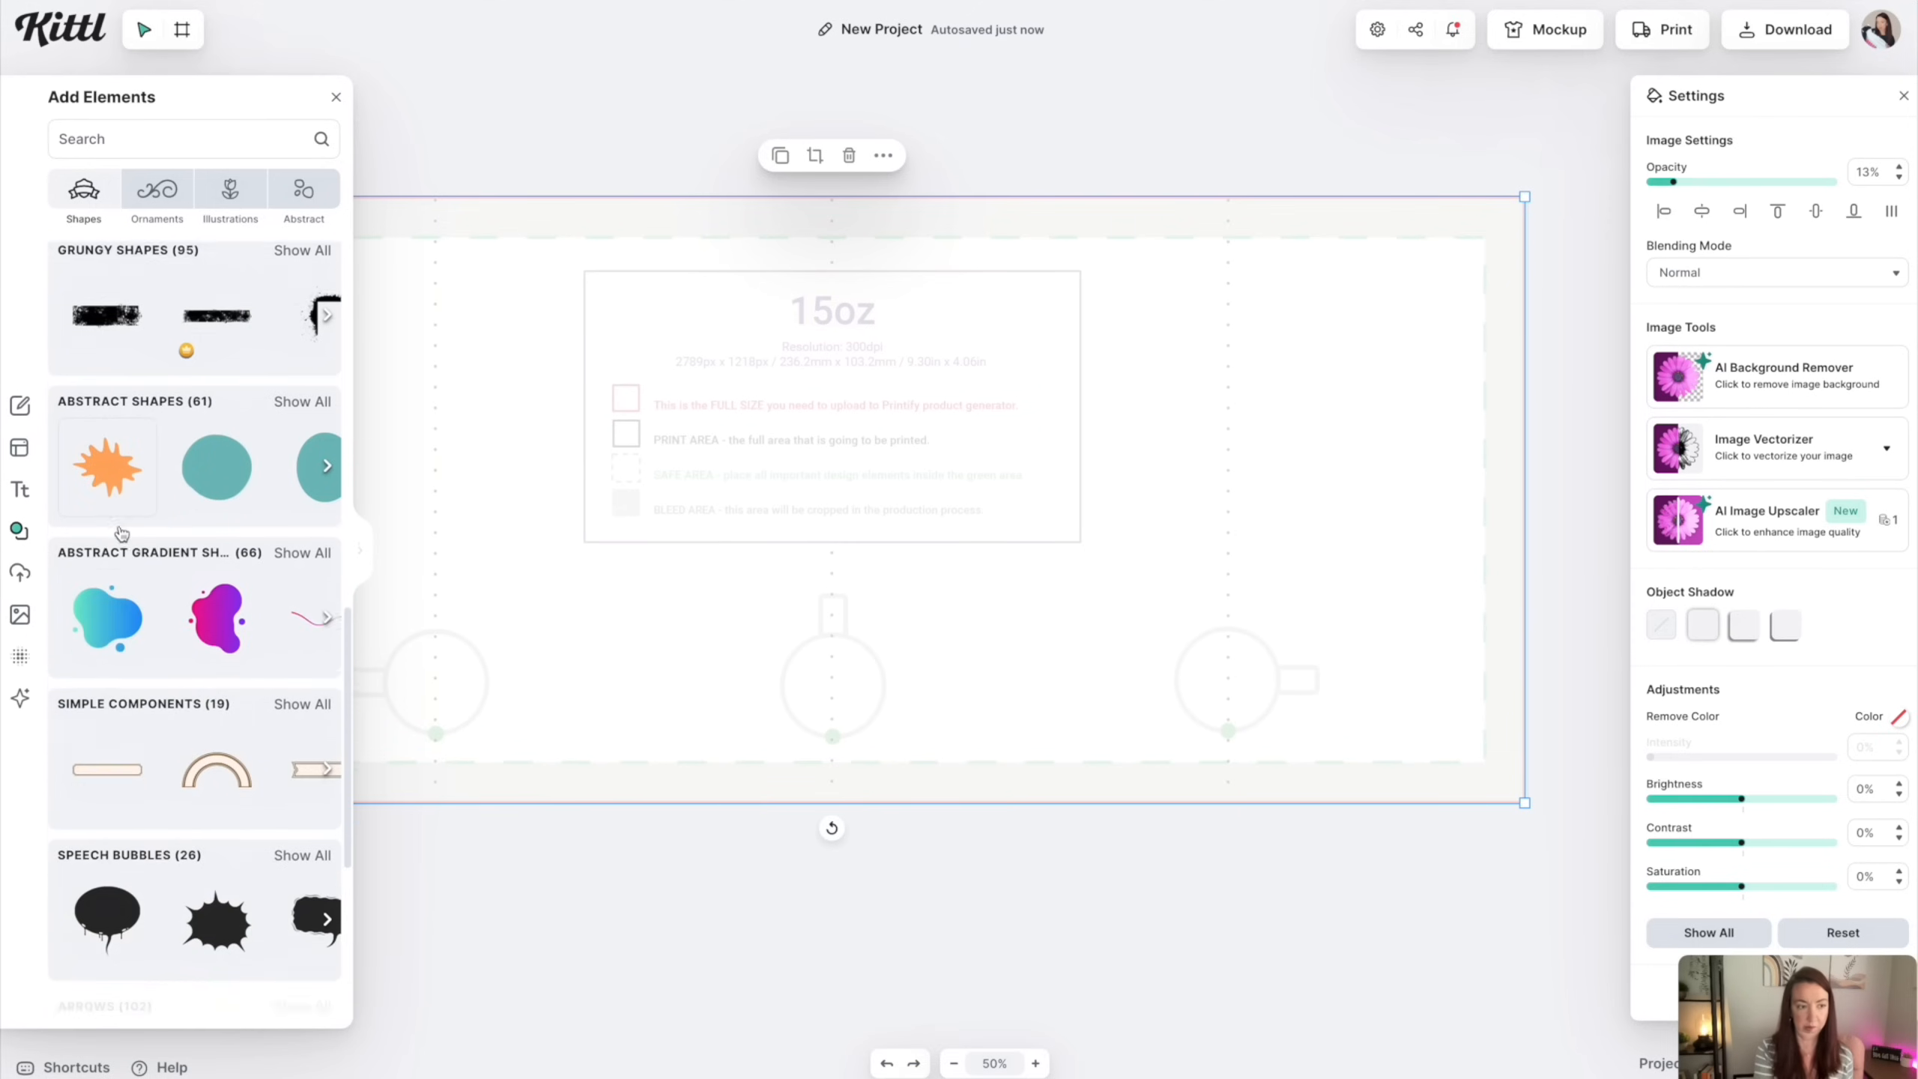
{"action": "scroll", "coordinate": [119, 525], "scroll_direction": "down", "scroll_amount": 1}
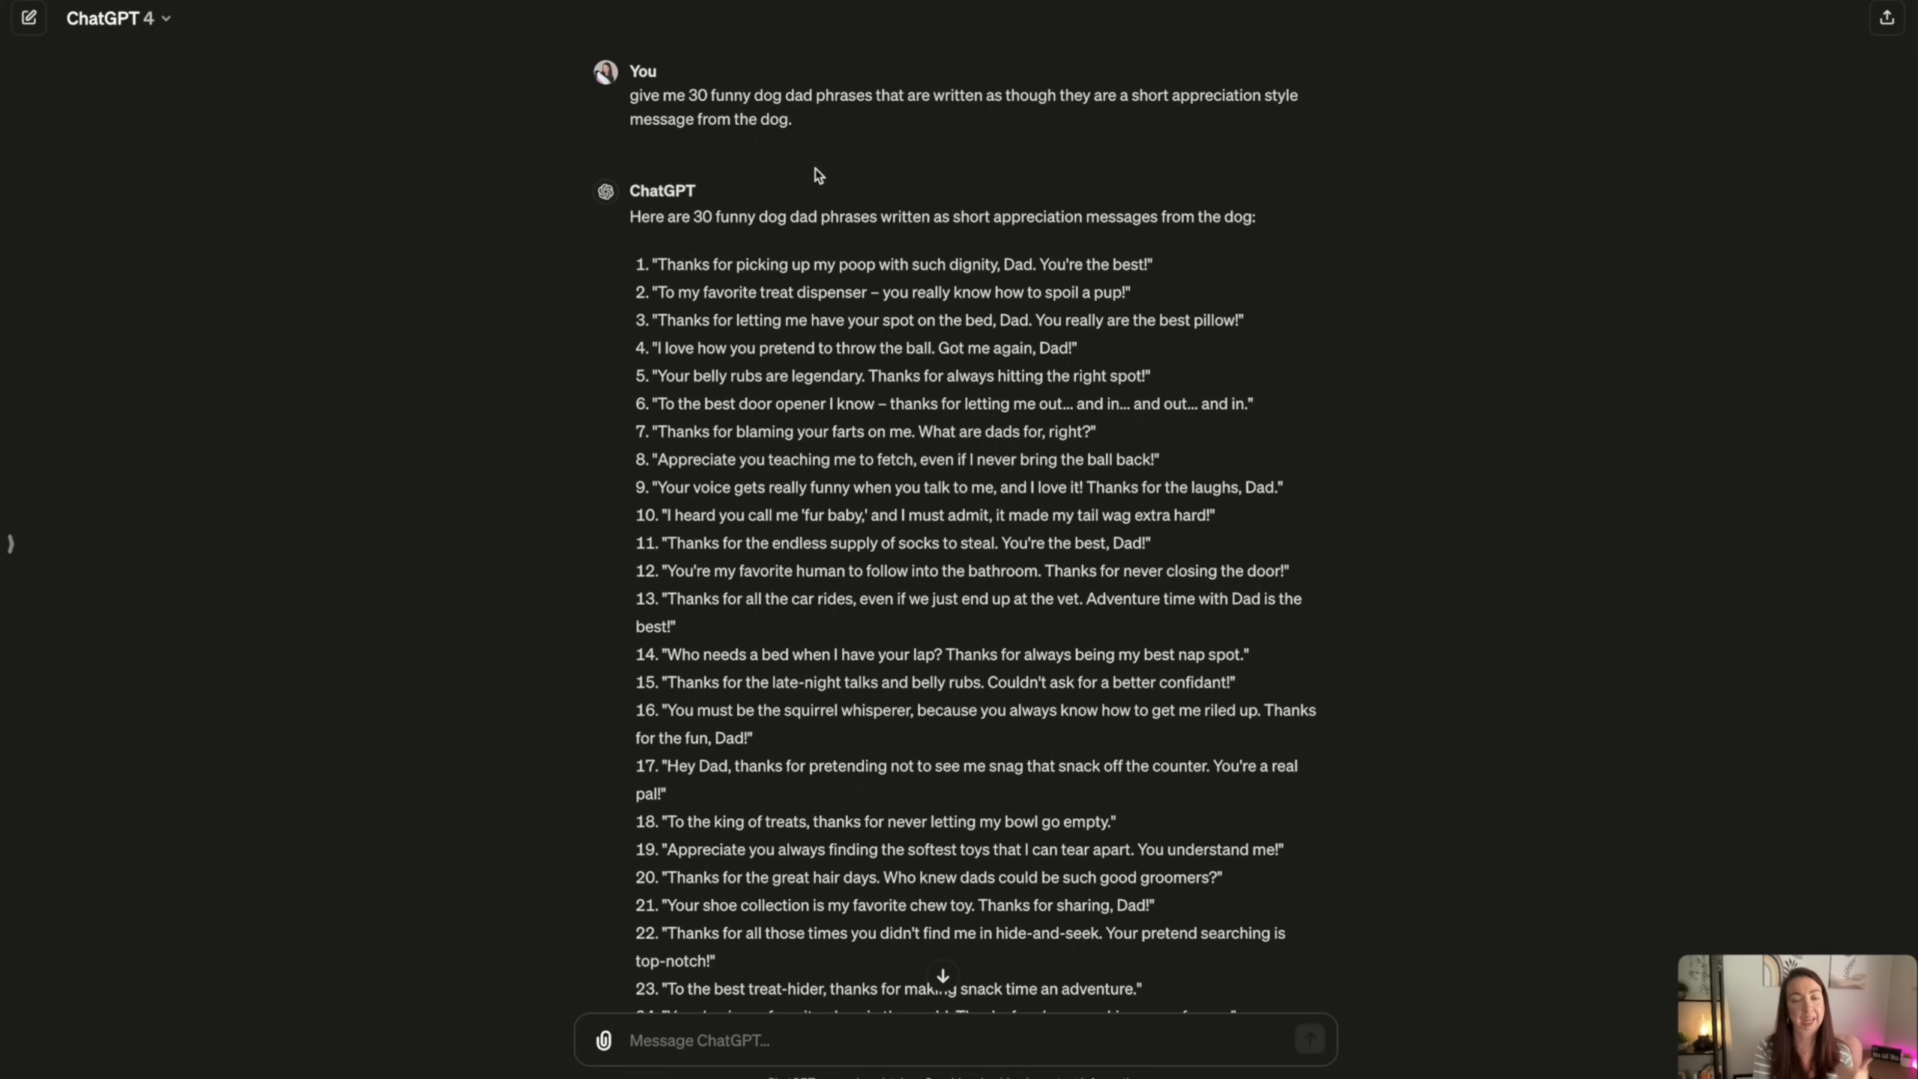
Switch to ChatGPT and read through the 30 funny dog dad phrases written as appreciation messages from the dog
{"action": "mouse_move", "coordinate": [758, 151]}
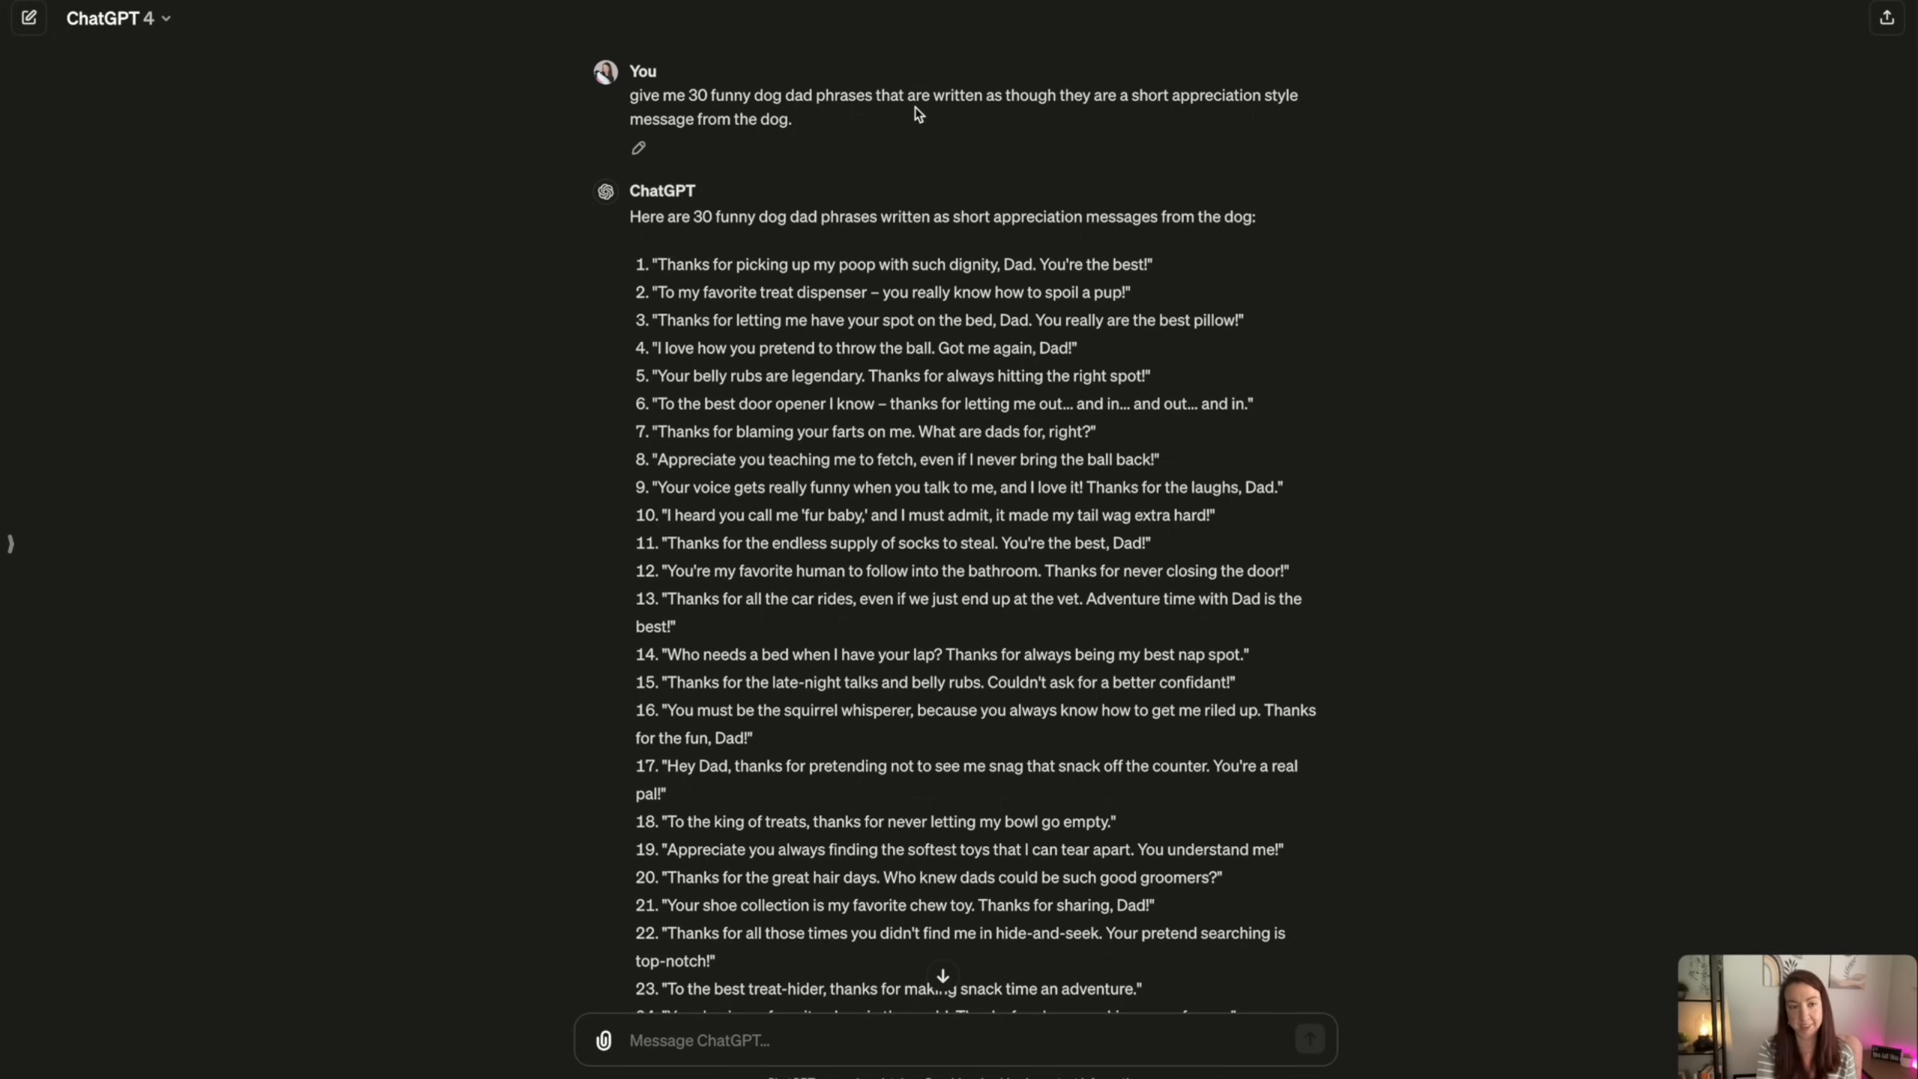
{"action": "scroll", "coordinate": [917, 110], "scroll_direction": "down", "scroll_amount": 3}
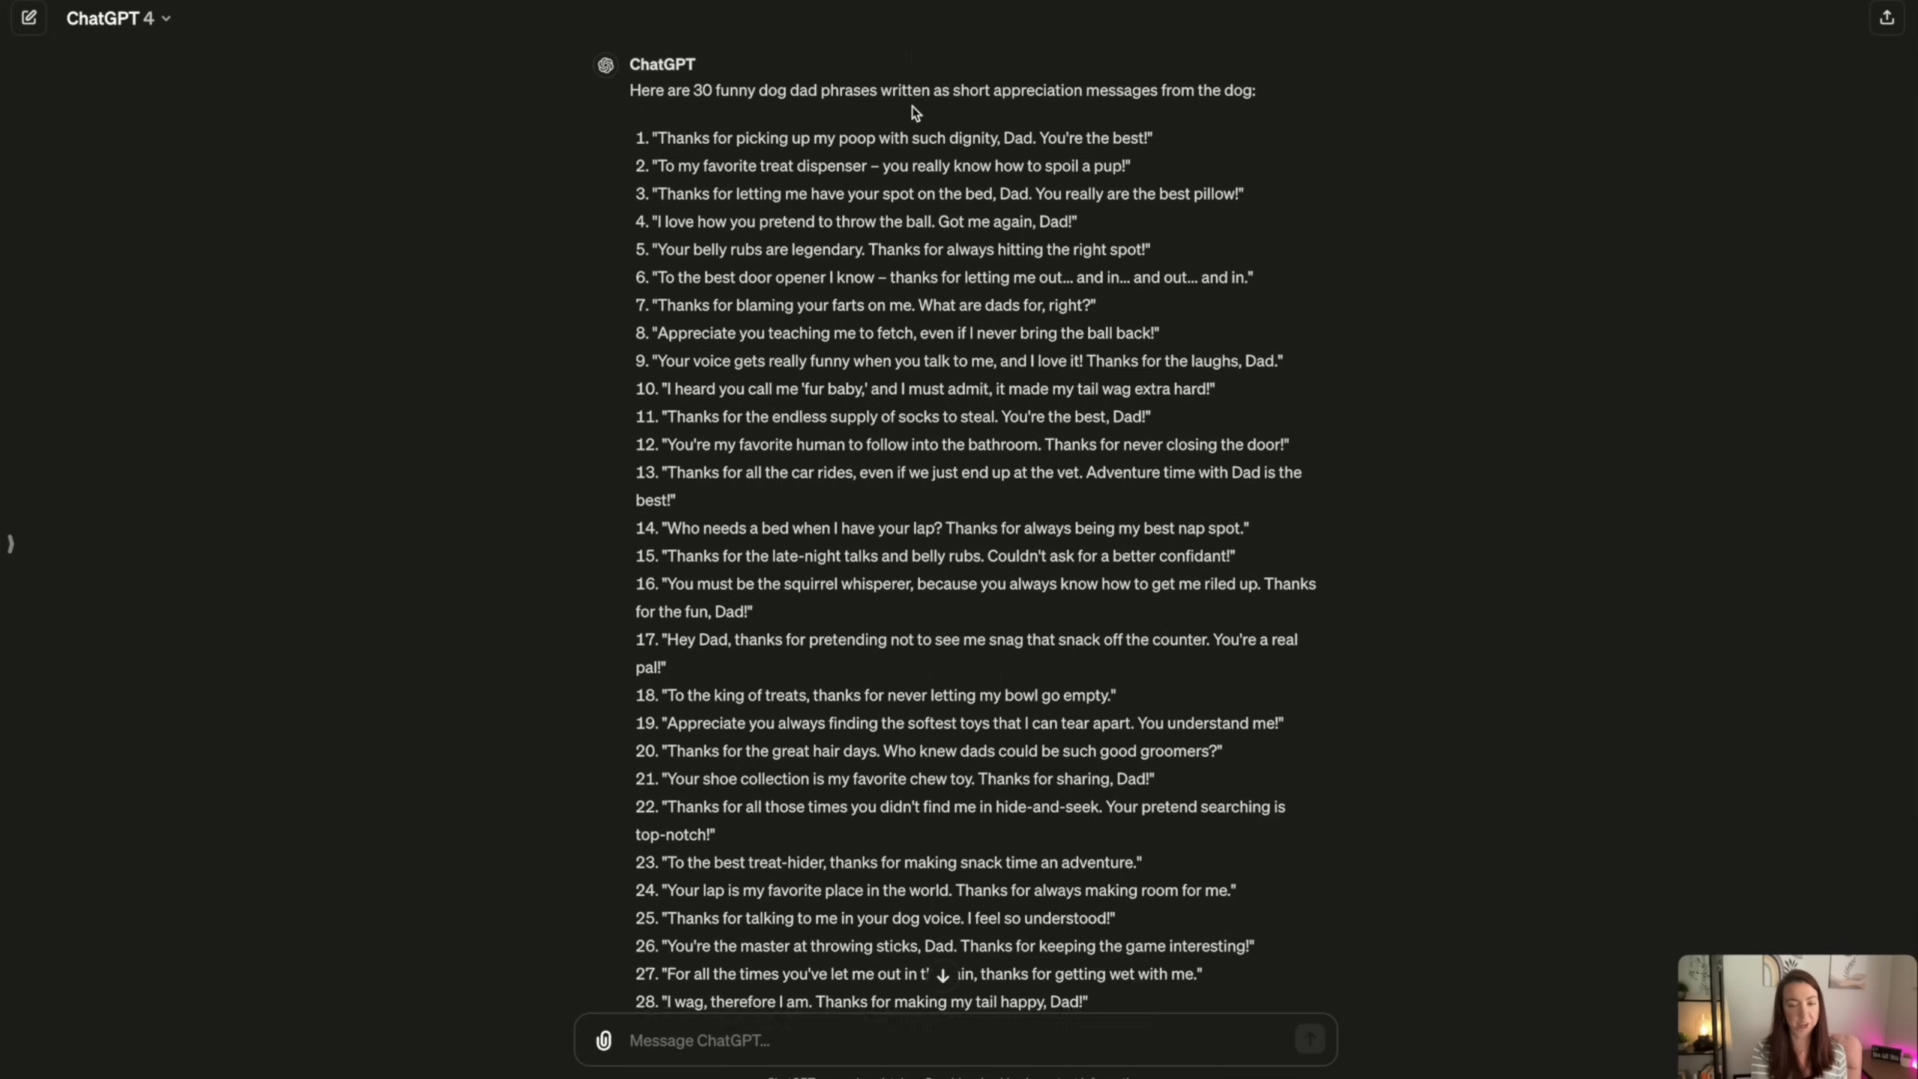
{"action": "scroll", "coordinate": [912, 235], "scroll_direction": "down", "scroll_amount": 3}
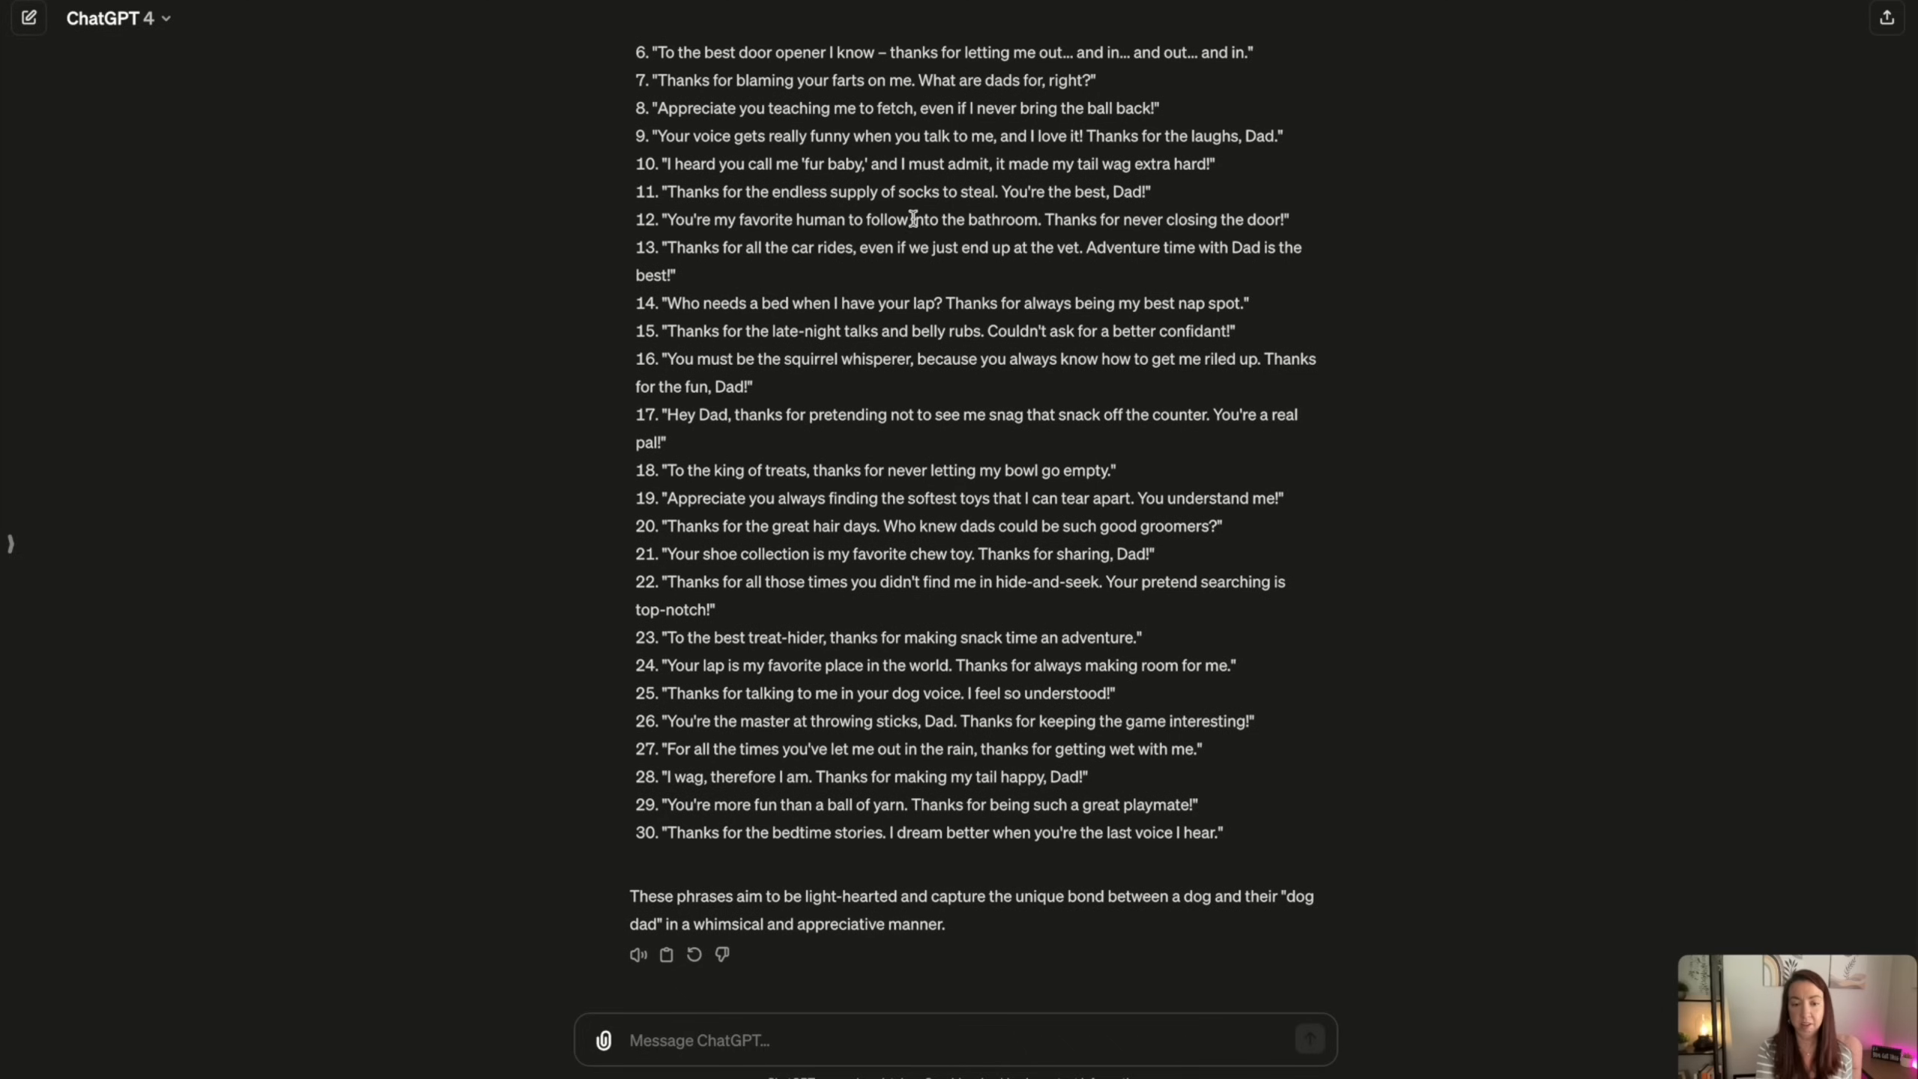
{"action": "scroll", "coordinate": [908, 228], "scroll_direction": "up", "scroll_amount": 6}
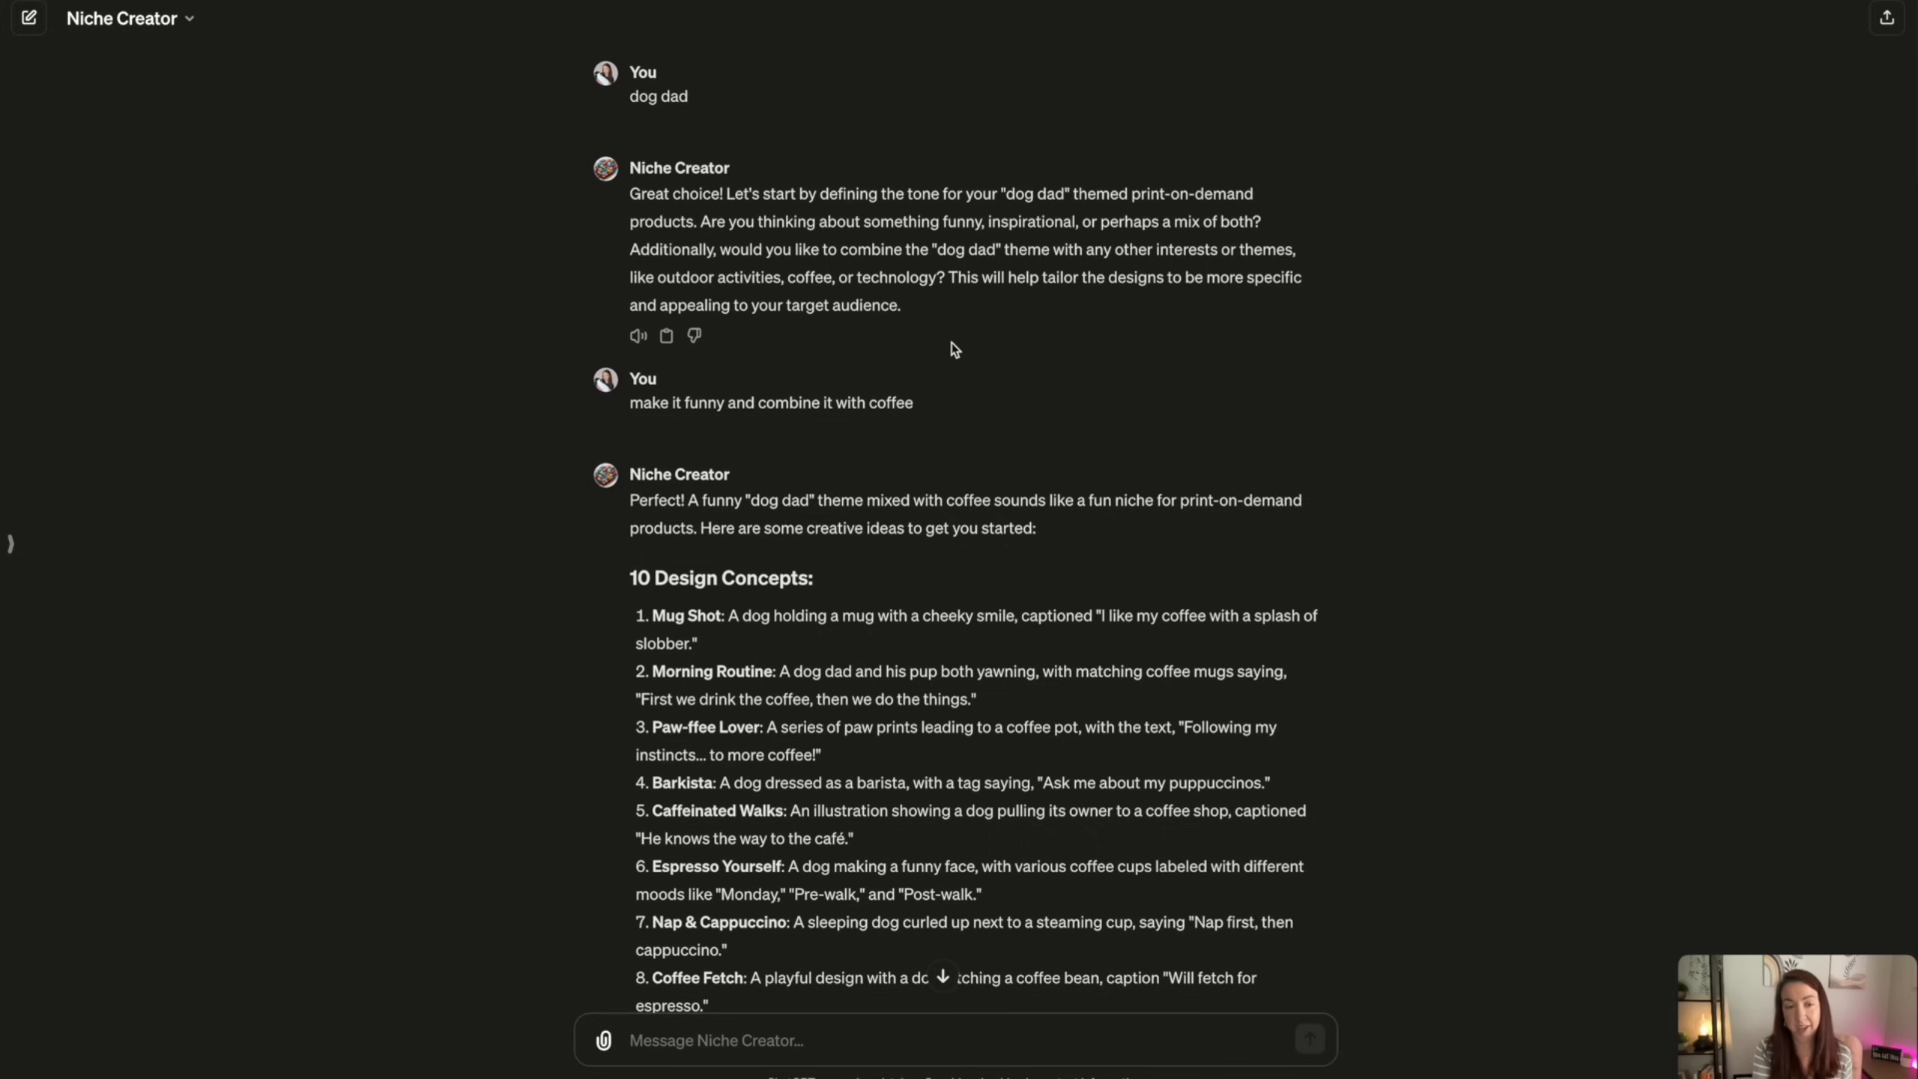
In the Niche Creator chat, review the funny dog dad and coffee request and its 10 design concepts
{"action": "scroll", "coordinate": [953, 351], "scroll_direction": "down", "scroll_amount": 1}
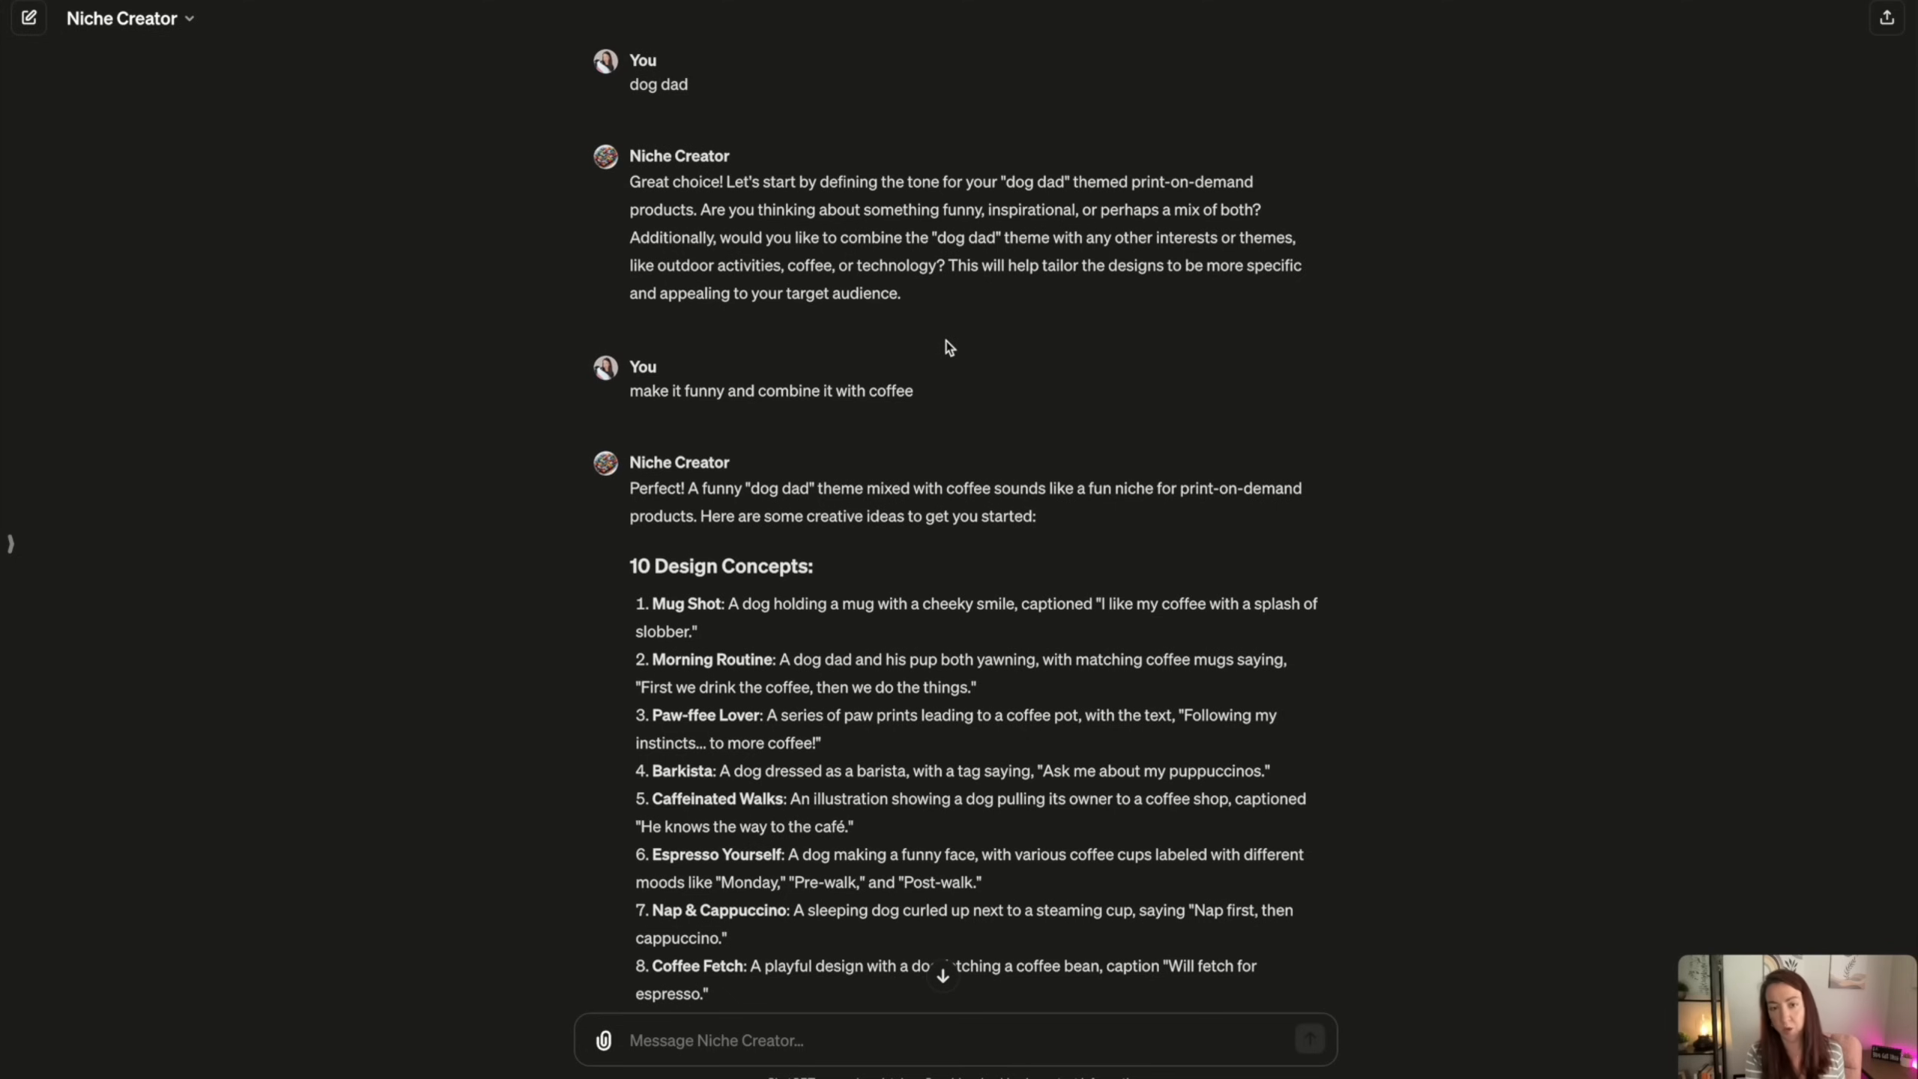
{"action": "scroll", "coordinate": [948, 346], "scroll_direction": "down", "scroll_amount": 2}
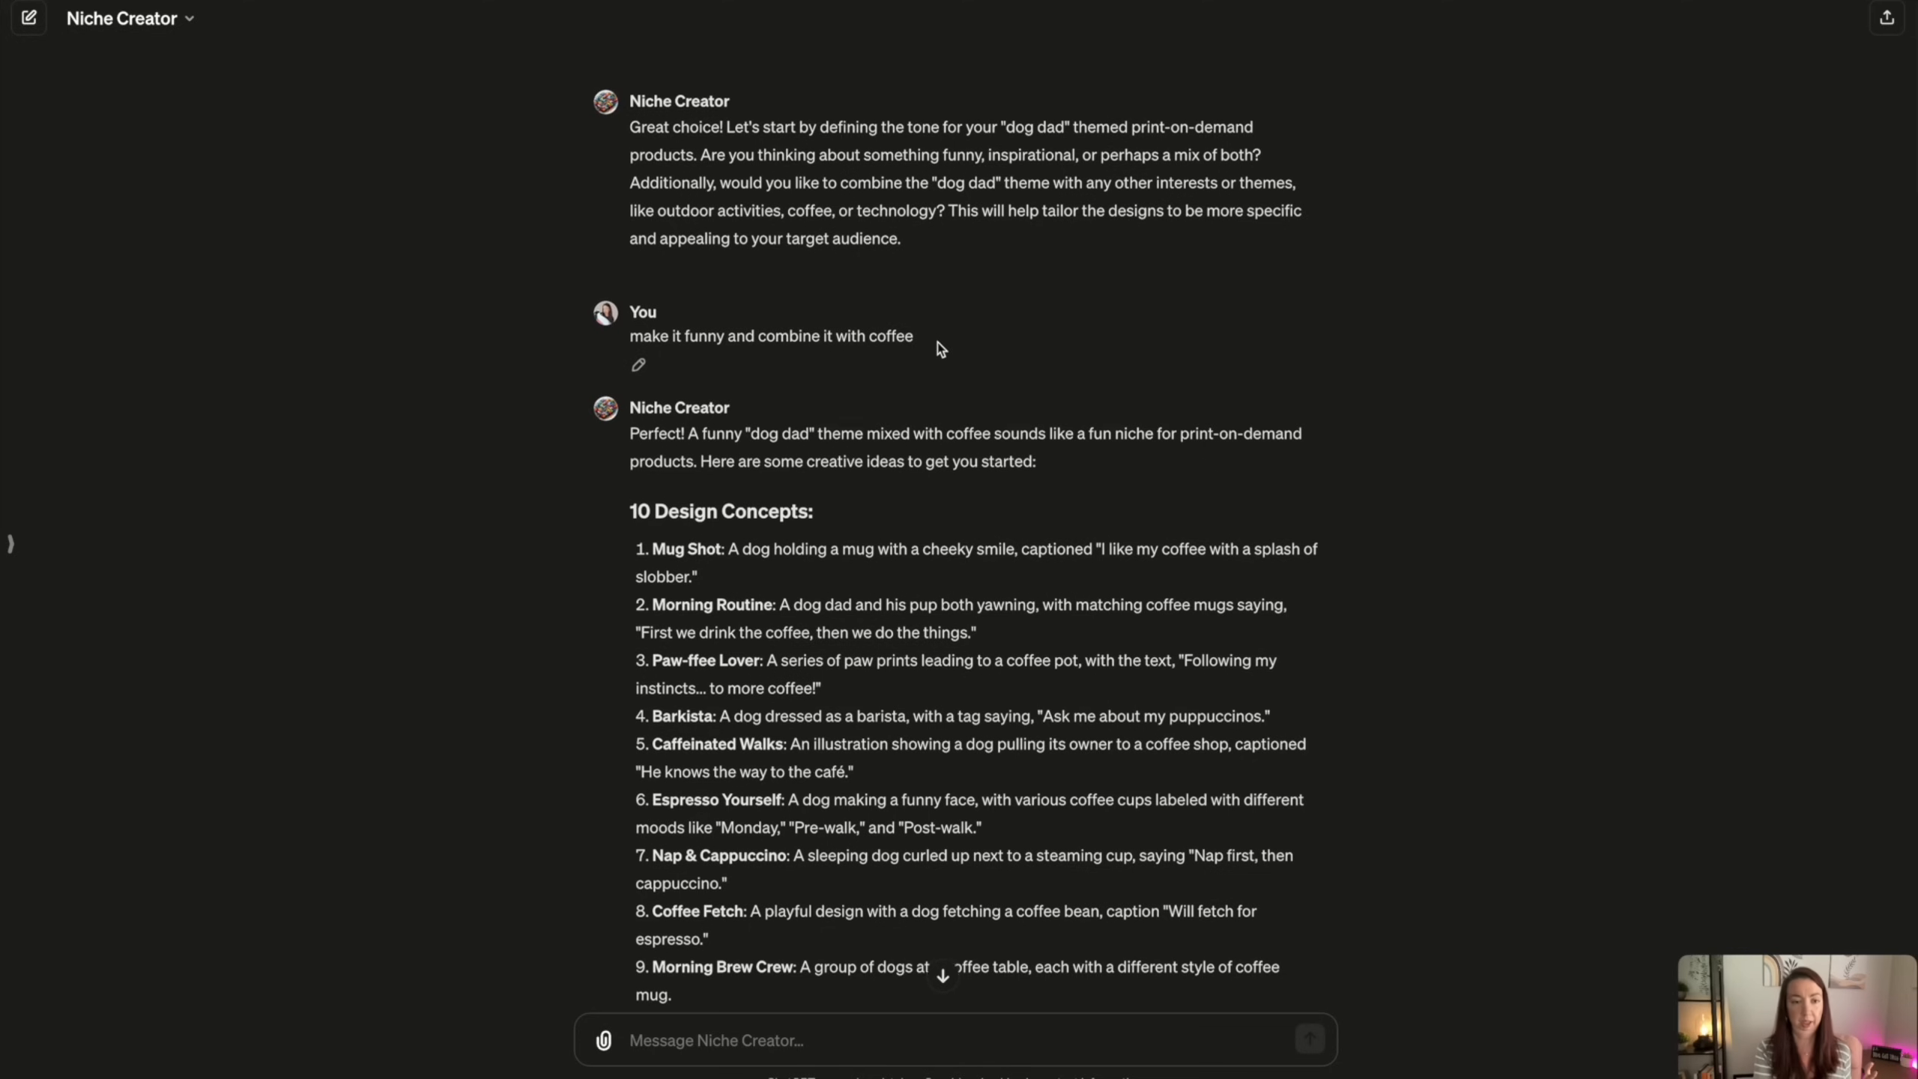
{"action": "scroll", "coordinate": [938, 342], "scroll_direction": "down", "scroll_amount": 1}
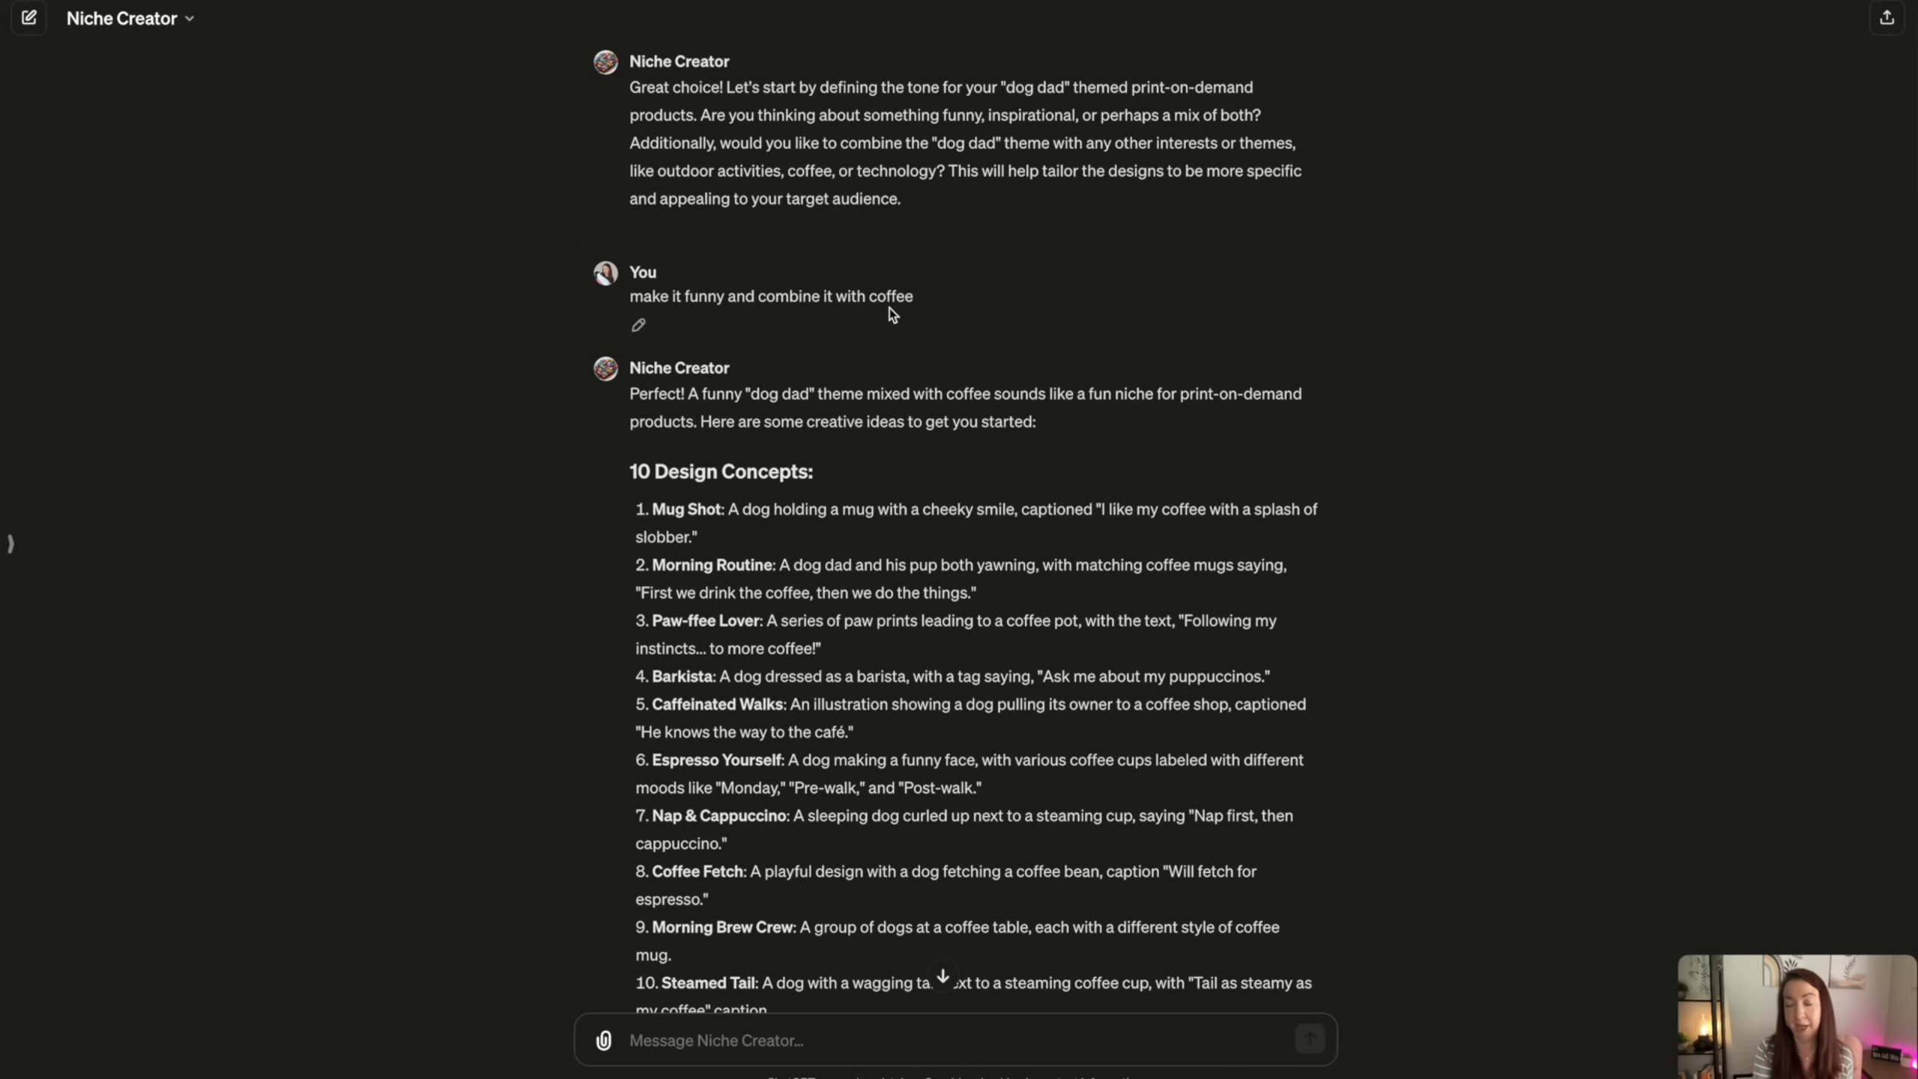
{"action": "scroll", "coordinate": [897, 289], "scroll_direction": "down", "scroll_amount": 1}
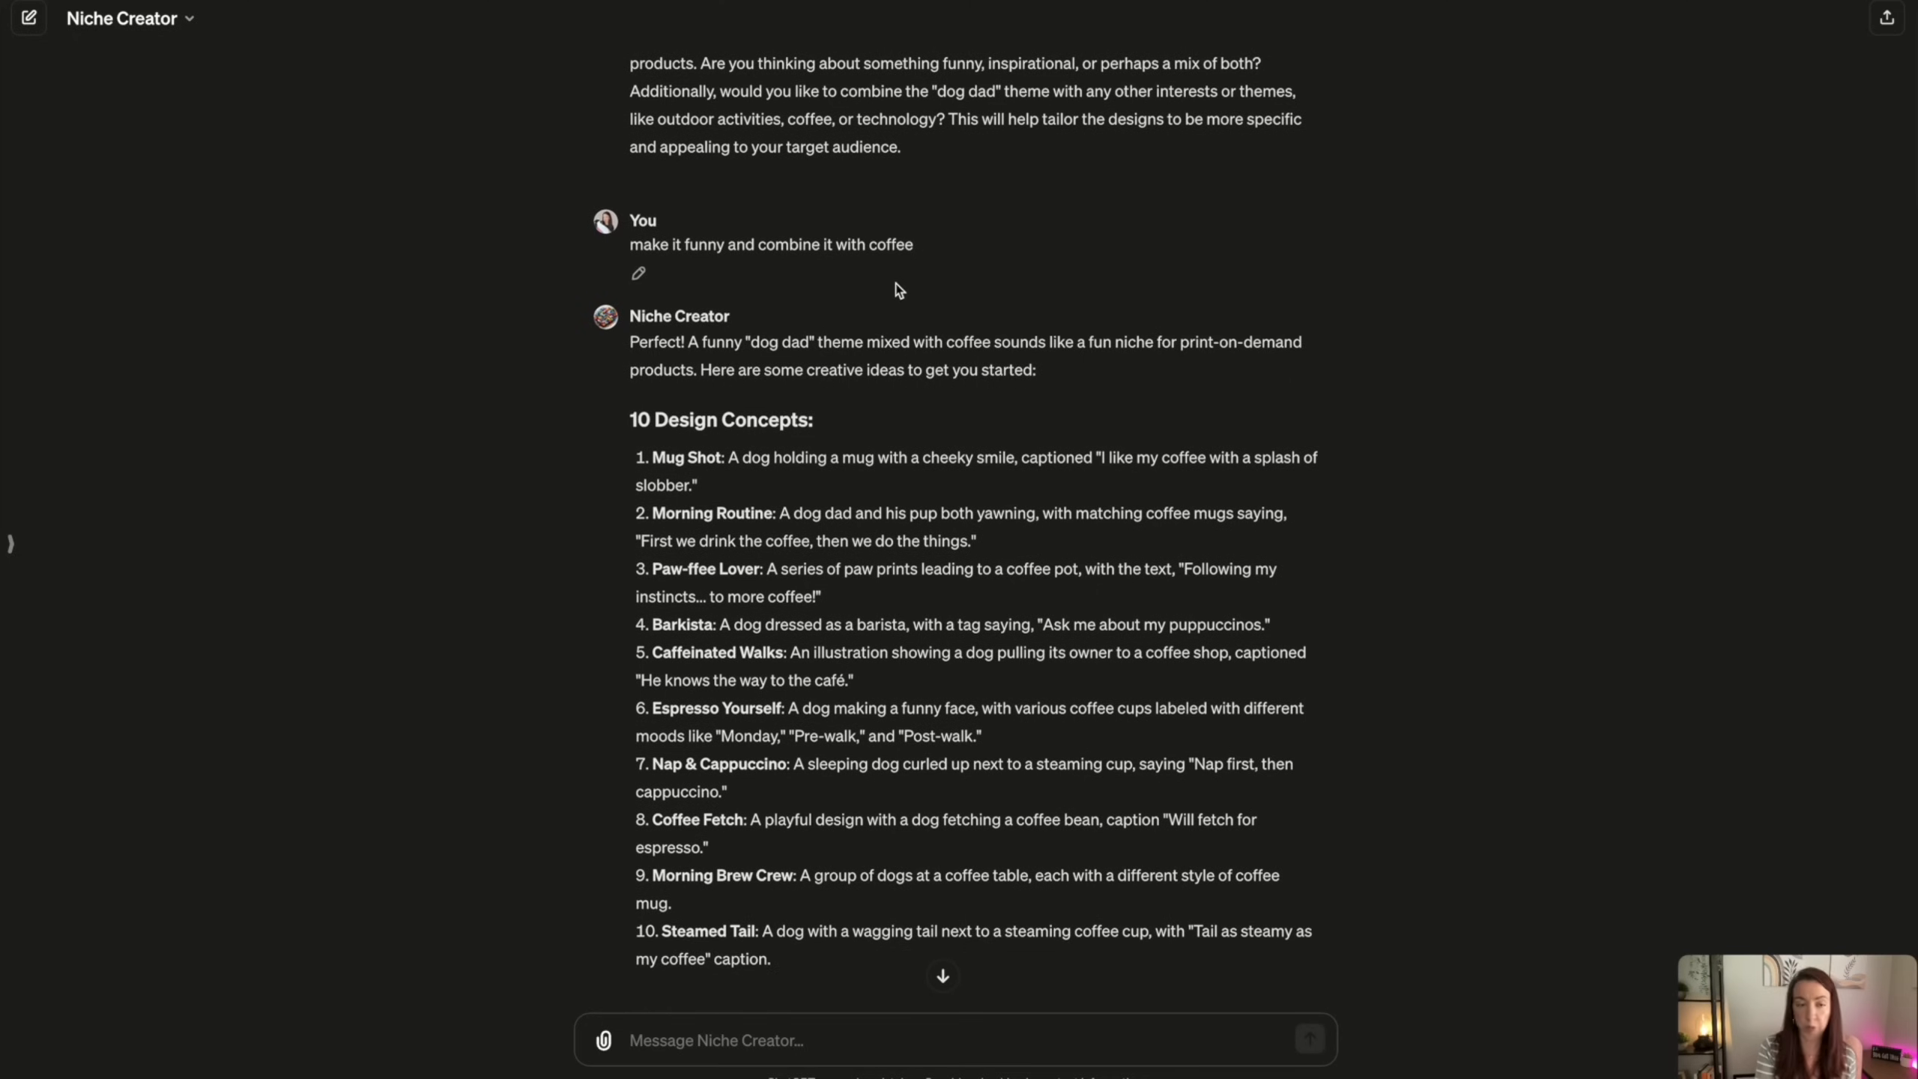
{"action": "scroll", "coordinate": [896, 283], "scroll_direction": "down", "scroll_amount": 2}
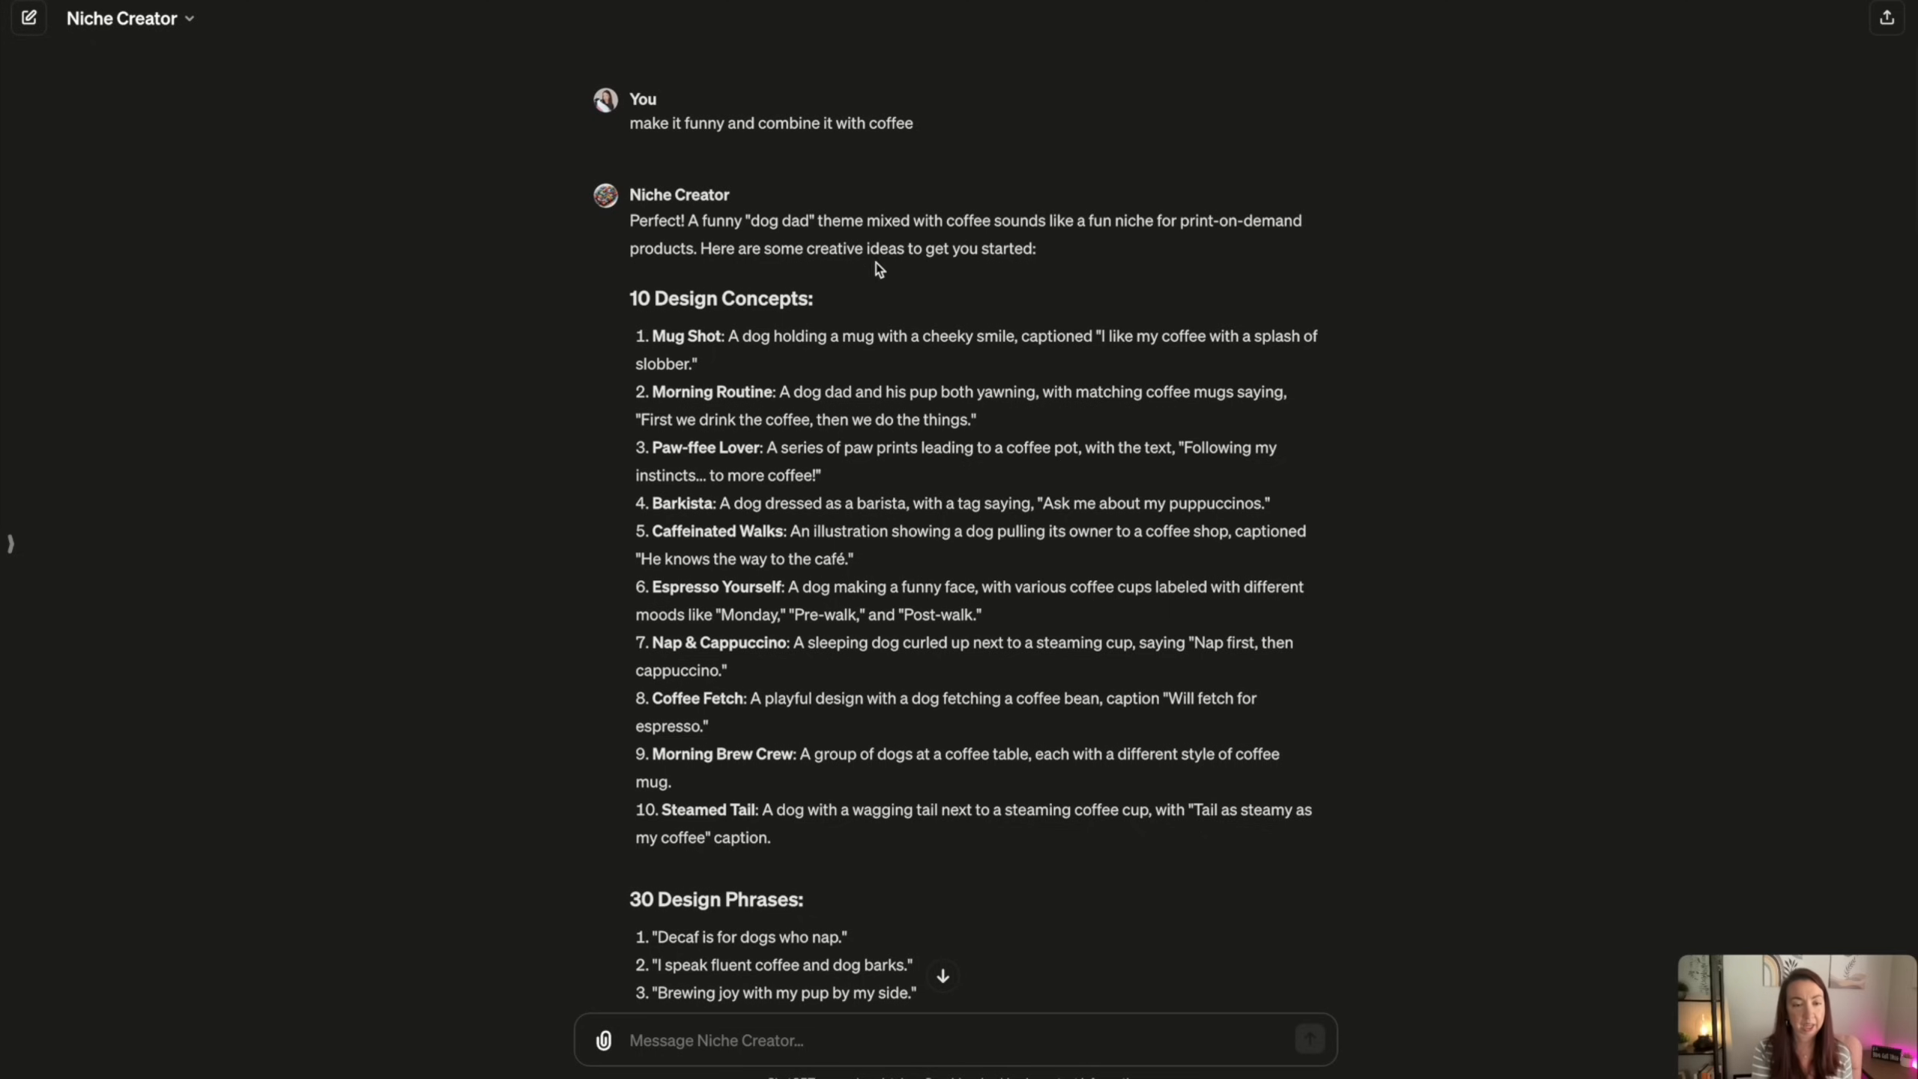
{"action": "scroll", "coordinate": [853, 249], "scroll_direction": "down", "scroll_amount": 2}
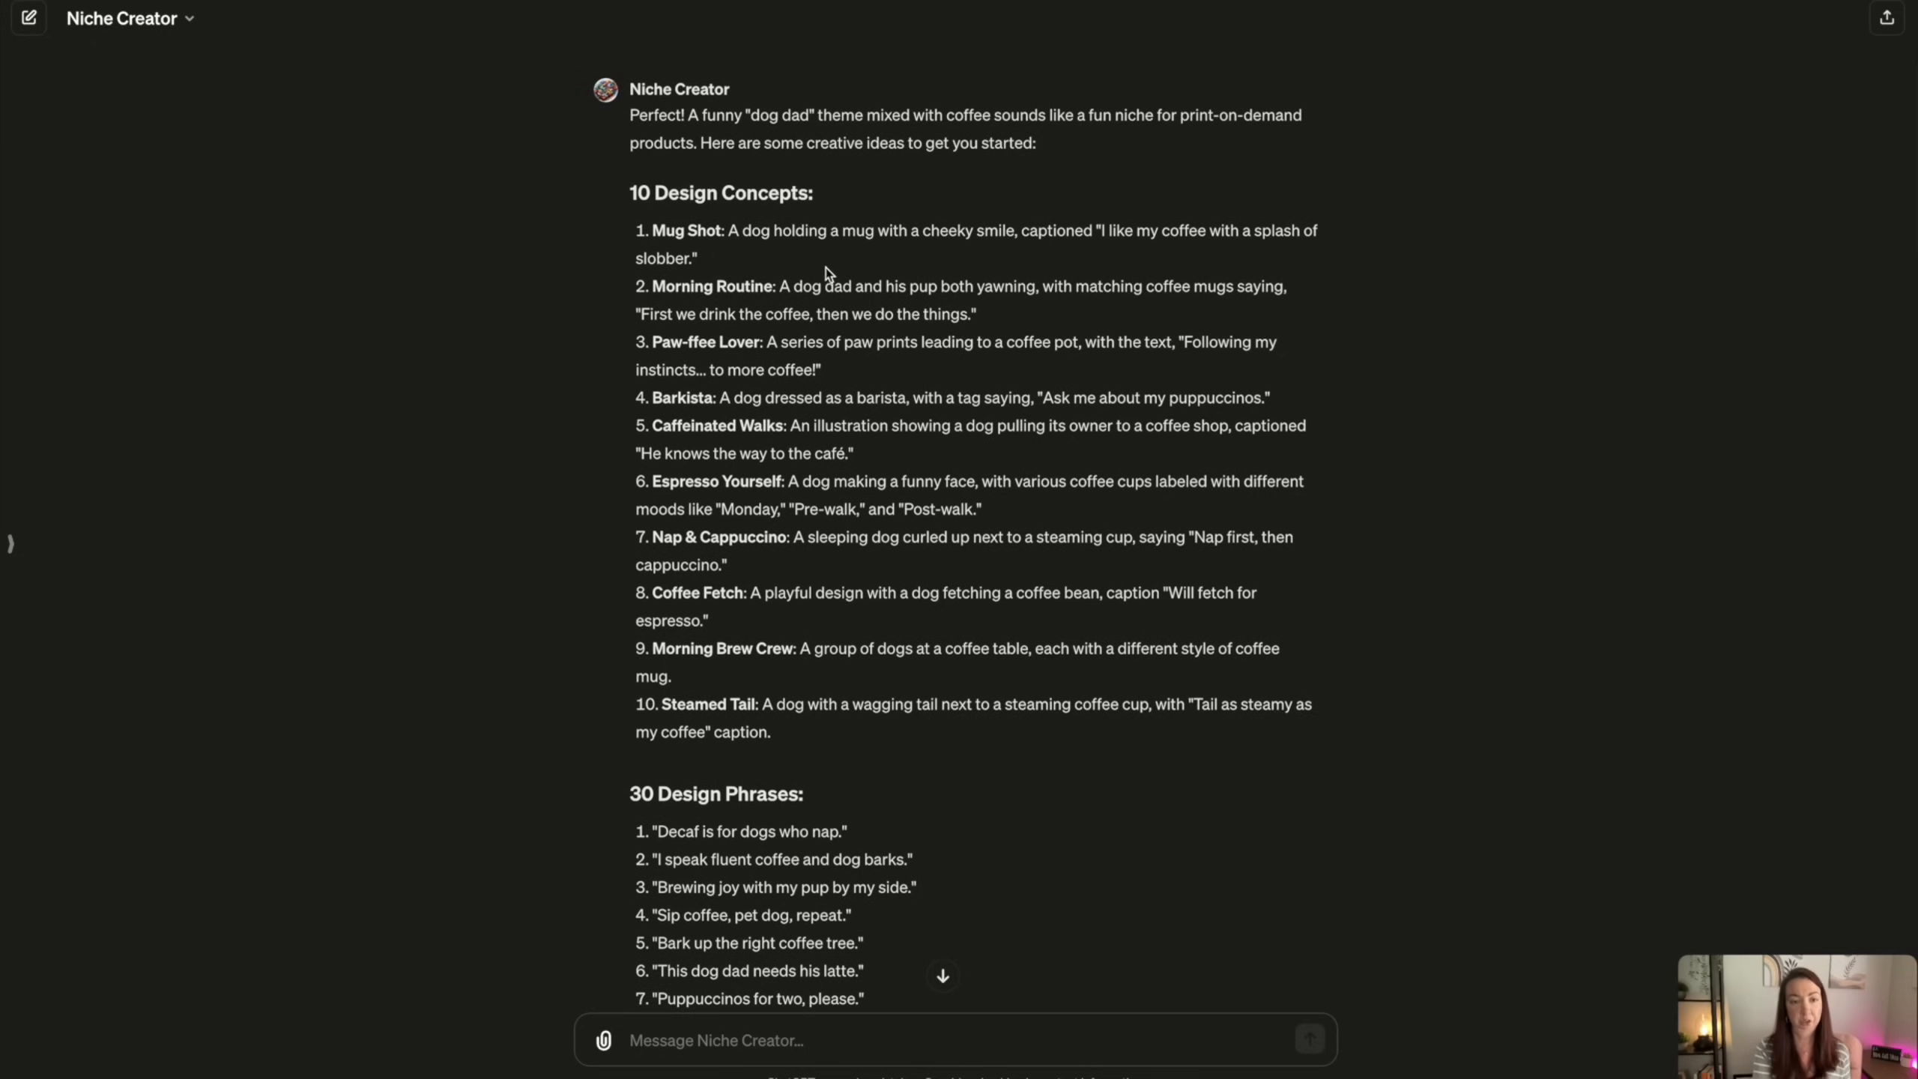
{"action": "scroll", "coordinate": [794, 363], "scroll_direction": "down", "scroll_amount": 7}
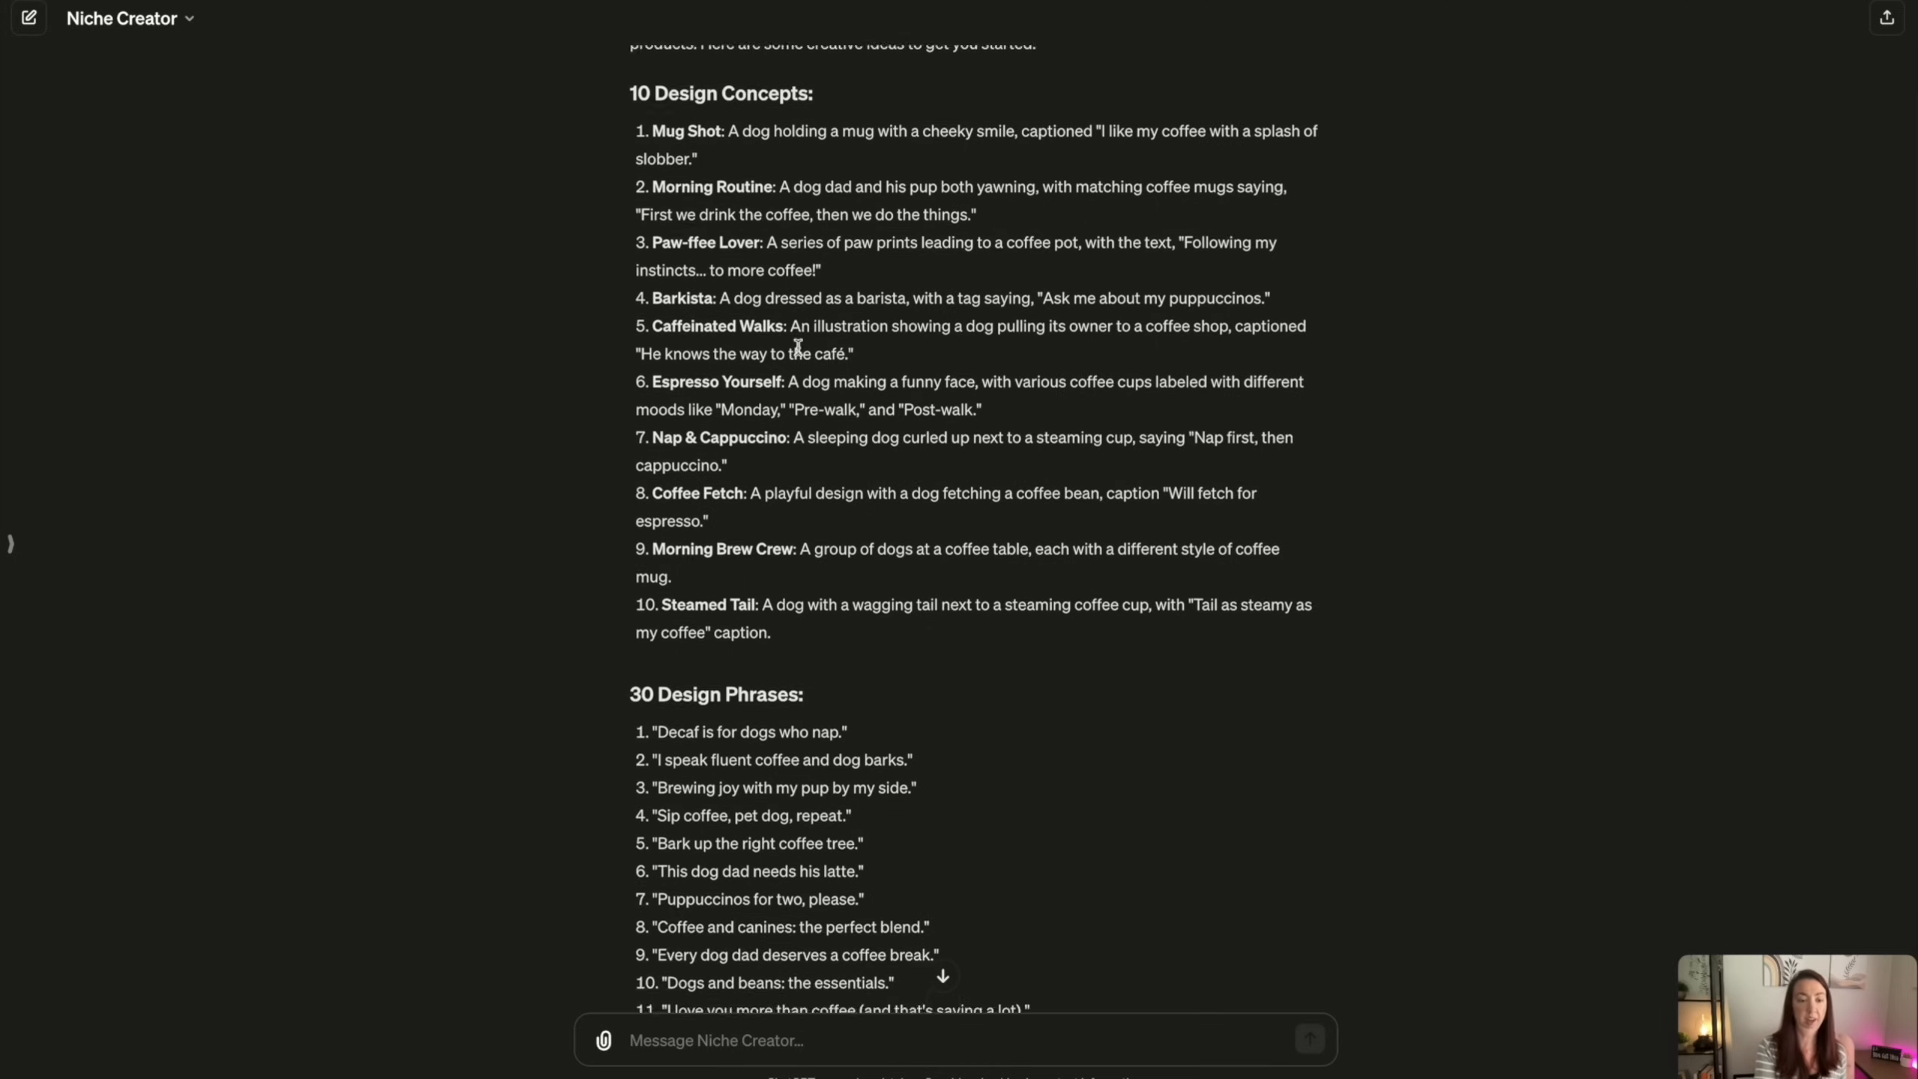
Read the 30 design phrases and 10 AI image generator prompts for the dog dad and coffee niche
{"action": "scroll", "coordinate": [794, 363], "scroll_direction": "down", "scroll_amount": 3}
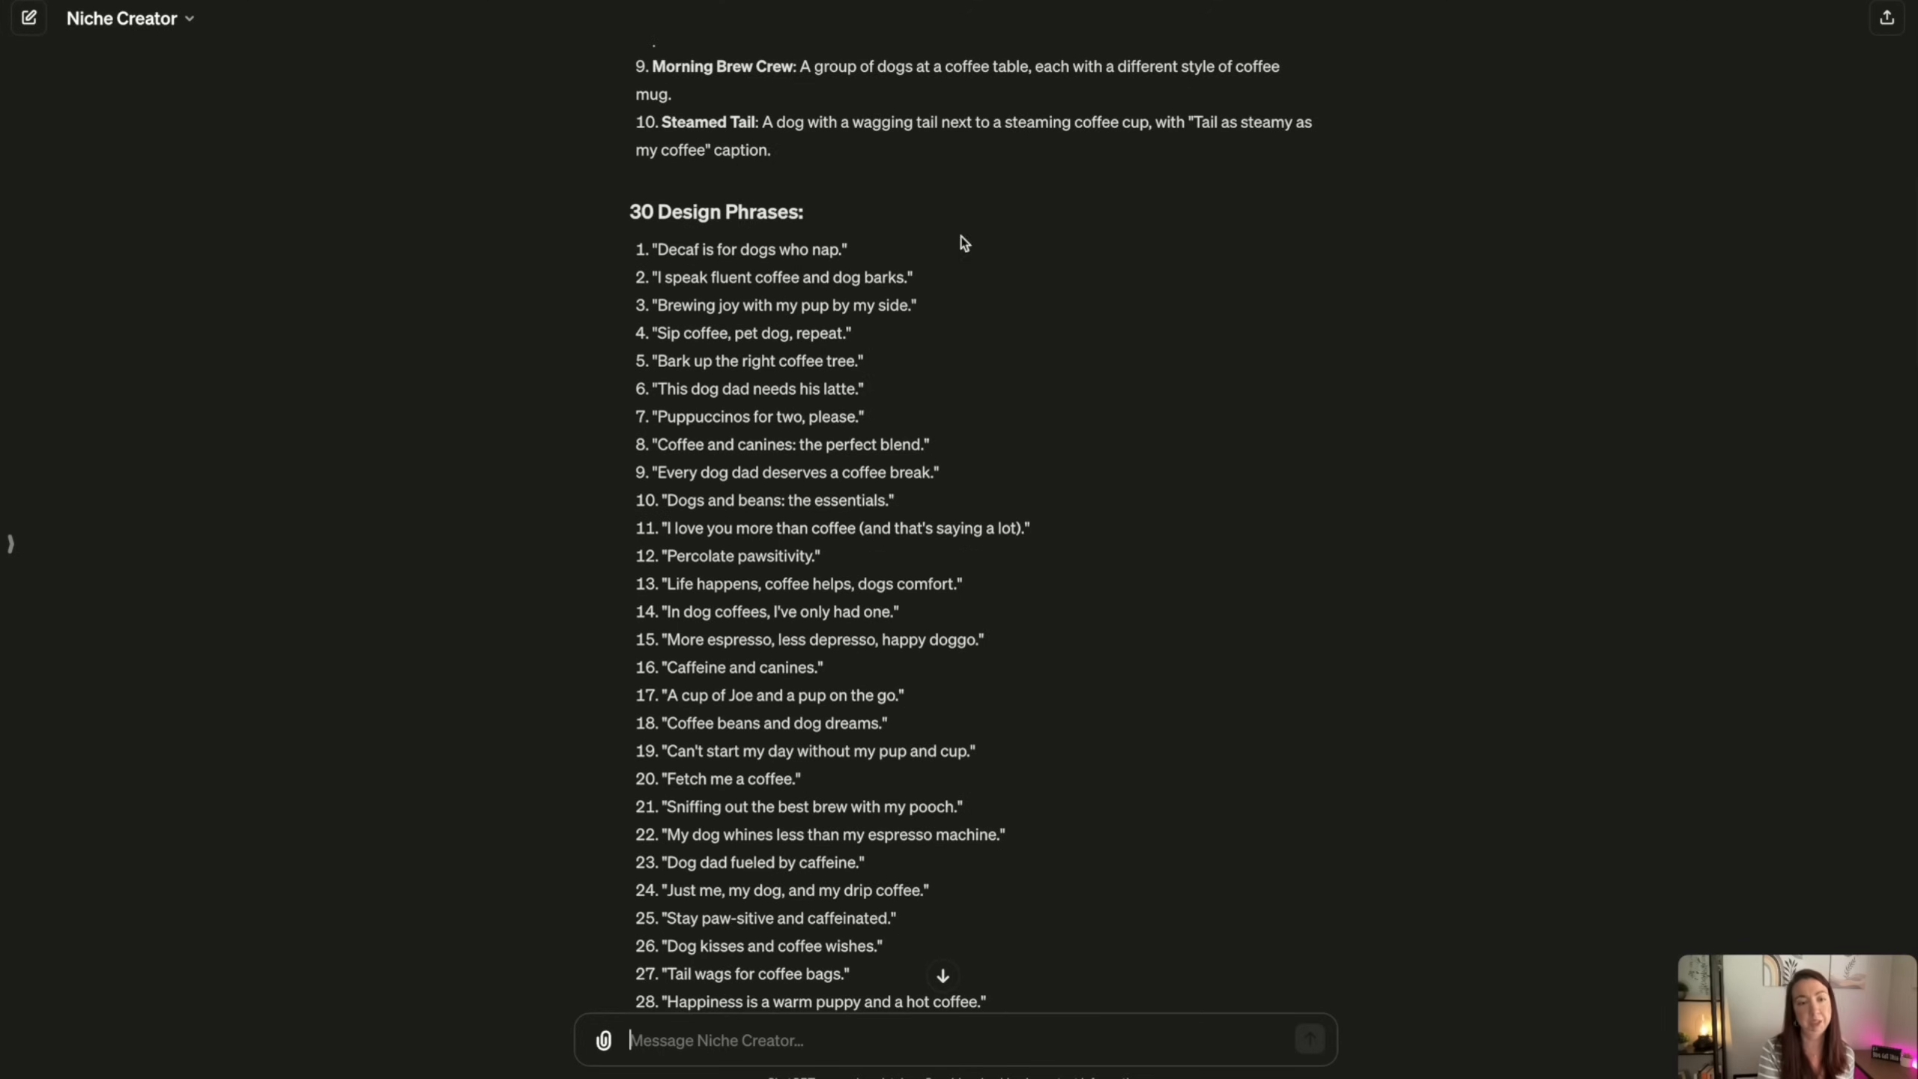
{"action": "scroll", "coordinate": [787, 454], "scroll_direction": "down", "scroll_amount": 10}
{"action": "scroll", "coordinate": [791, 455], "scroll_direction": "down", "scroll_amount": 2}
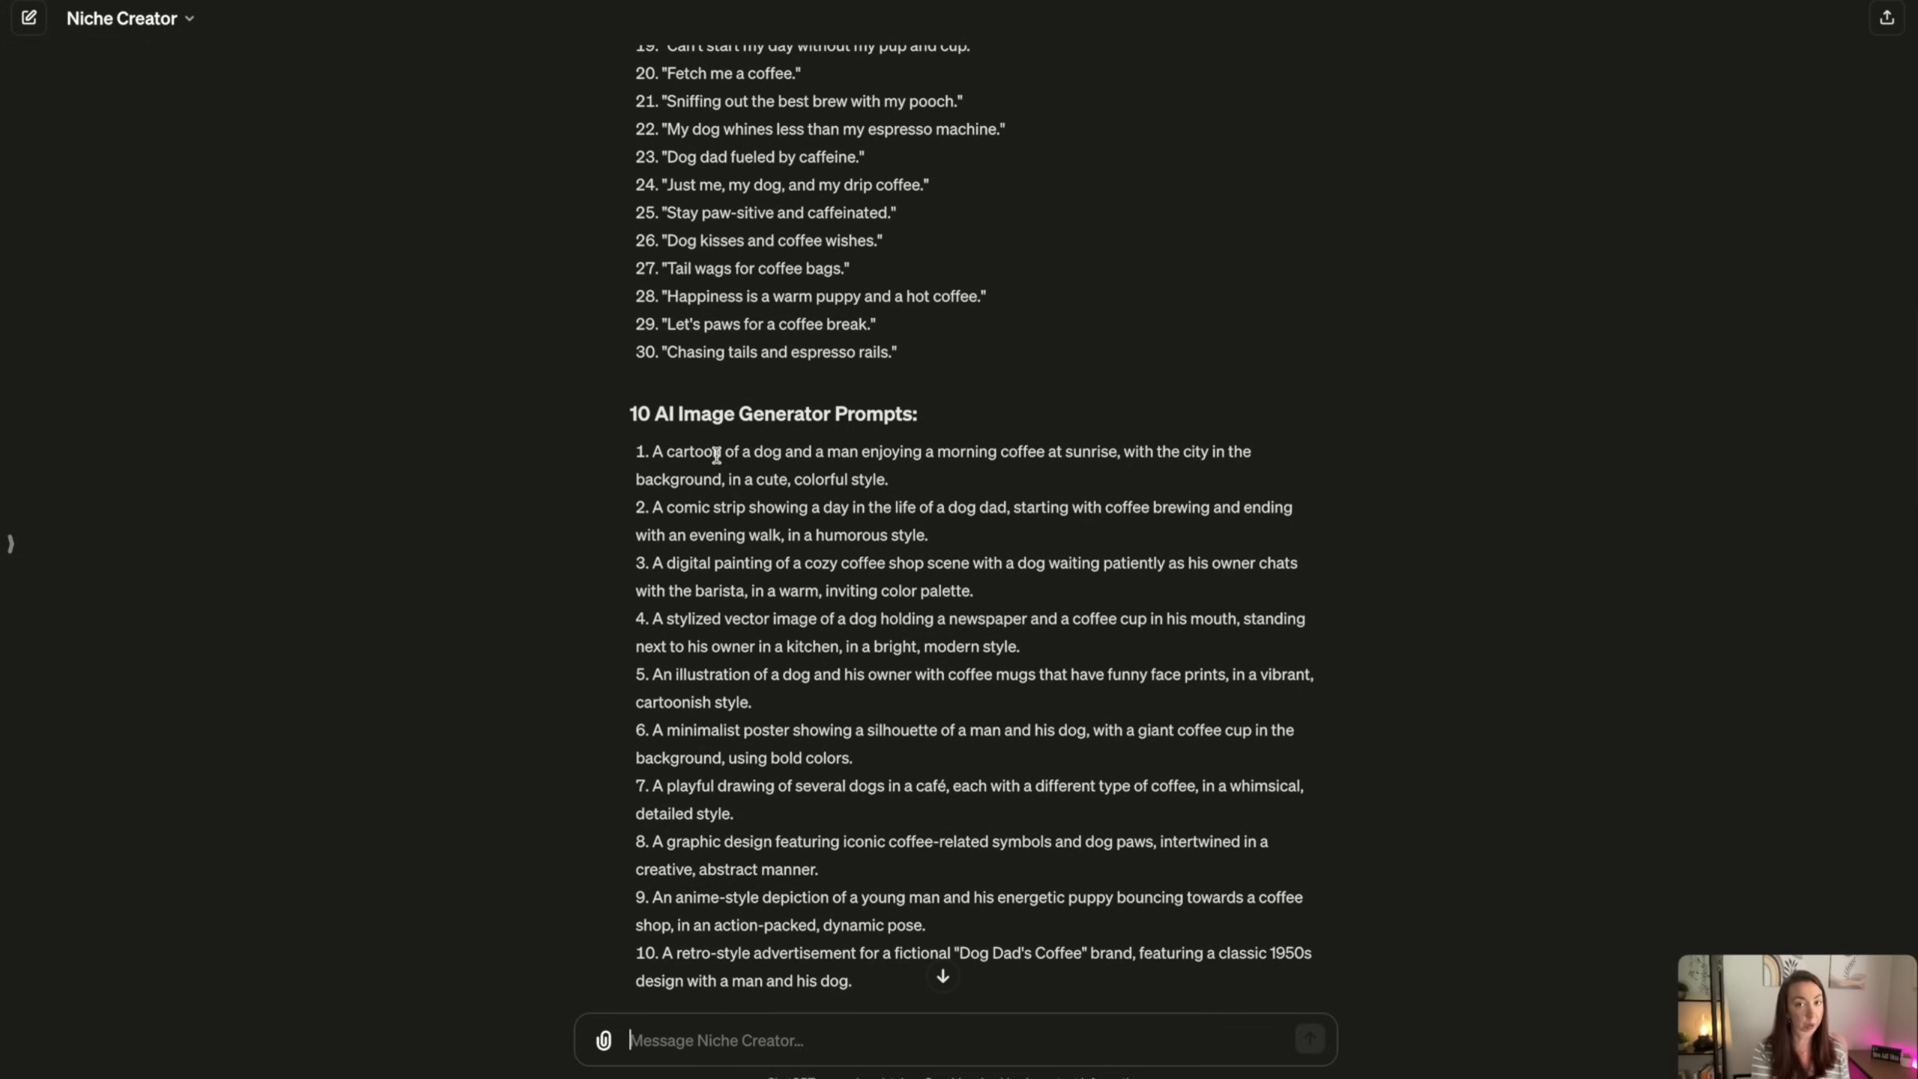
{"action": "scroll", "coordinate": [830, 455], "scroll_direction": "down", "scroll_amount": 2}
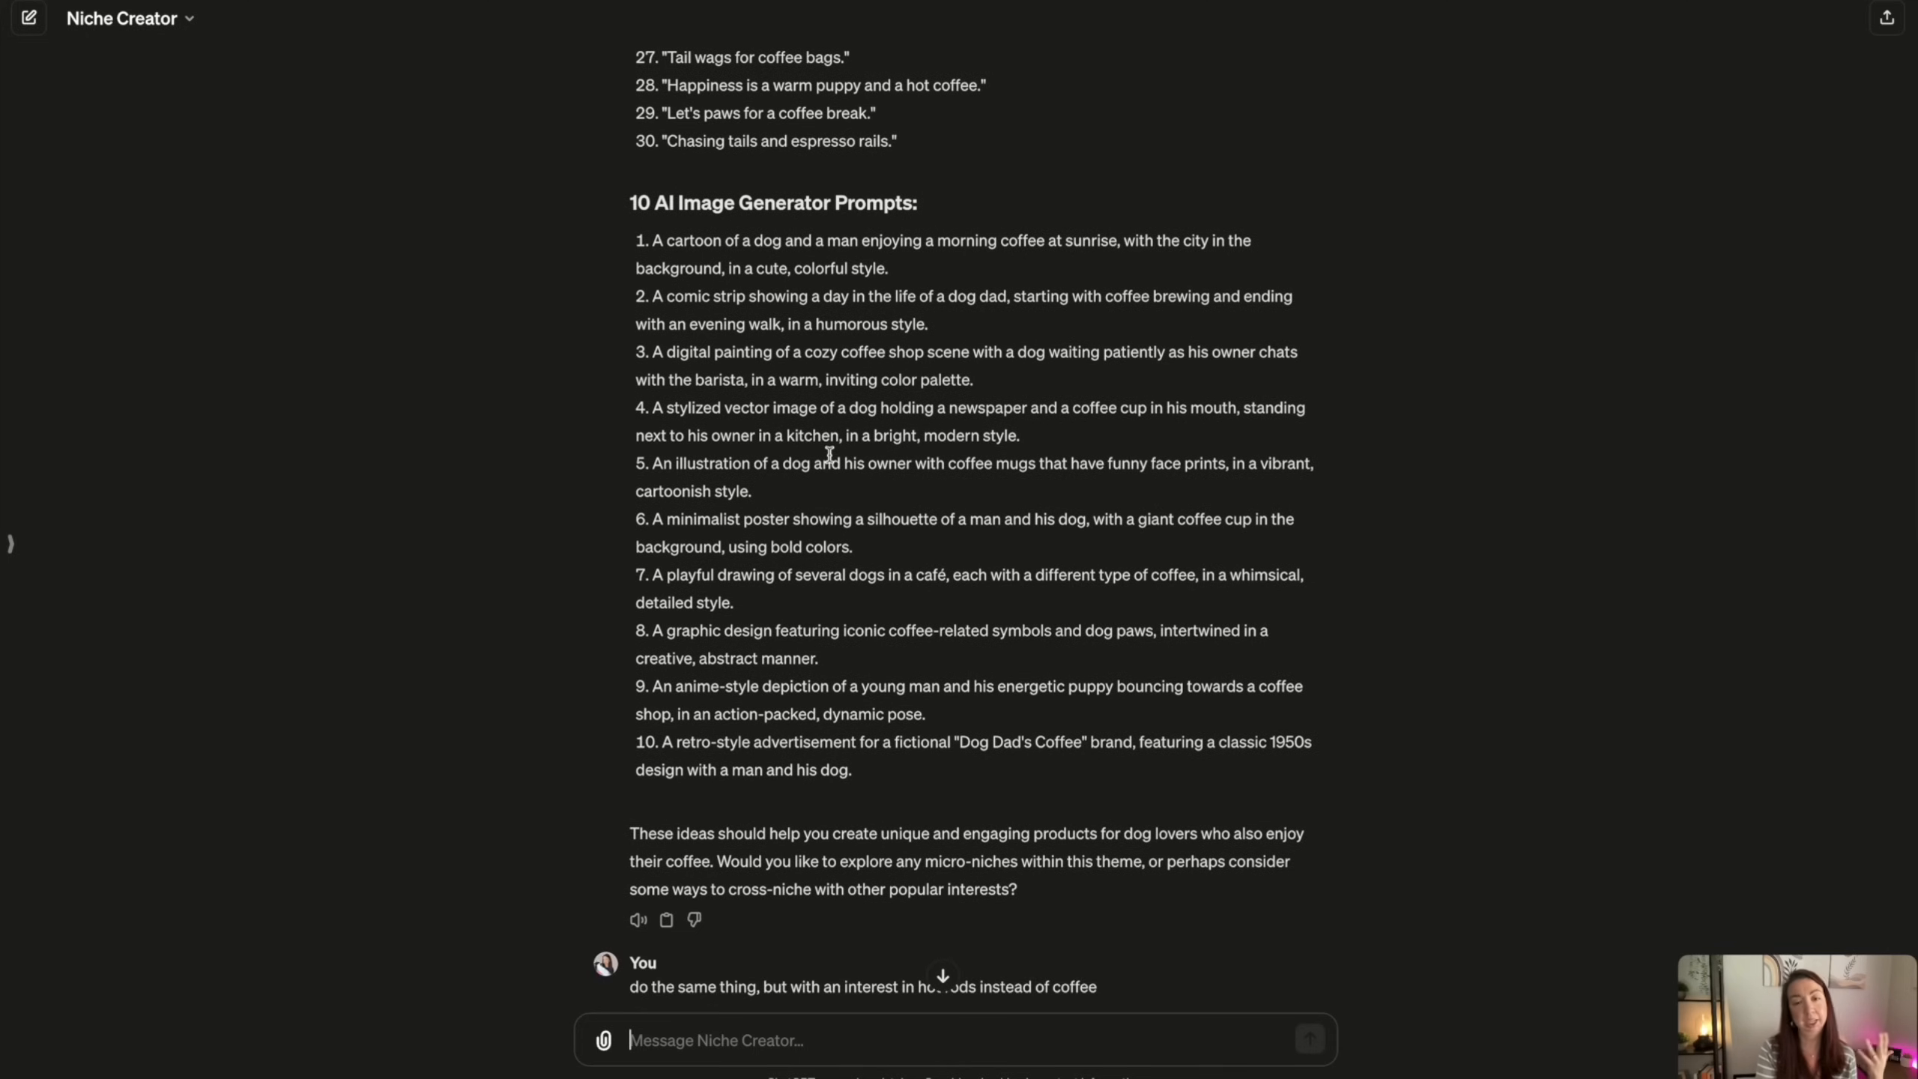
Review the follow-up request for hot rods instead of coffee, with its design concepts and phrases
{"action": "scroll", "coordinate": [830, 455], "scroll_direction": "down", "scroll_amount": 6}
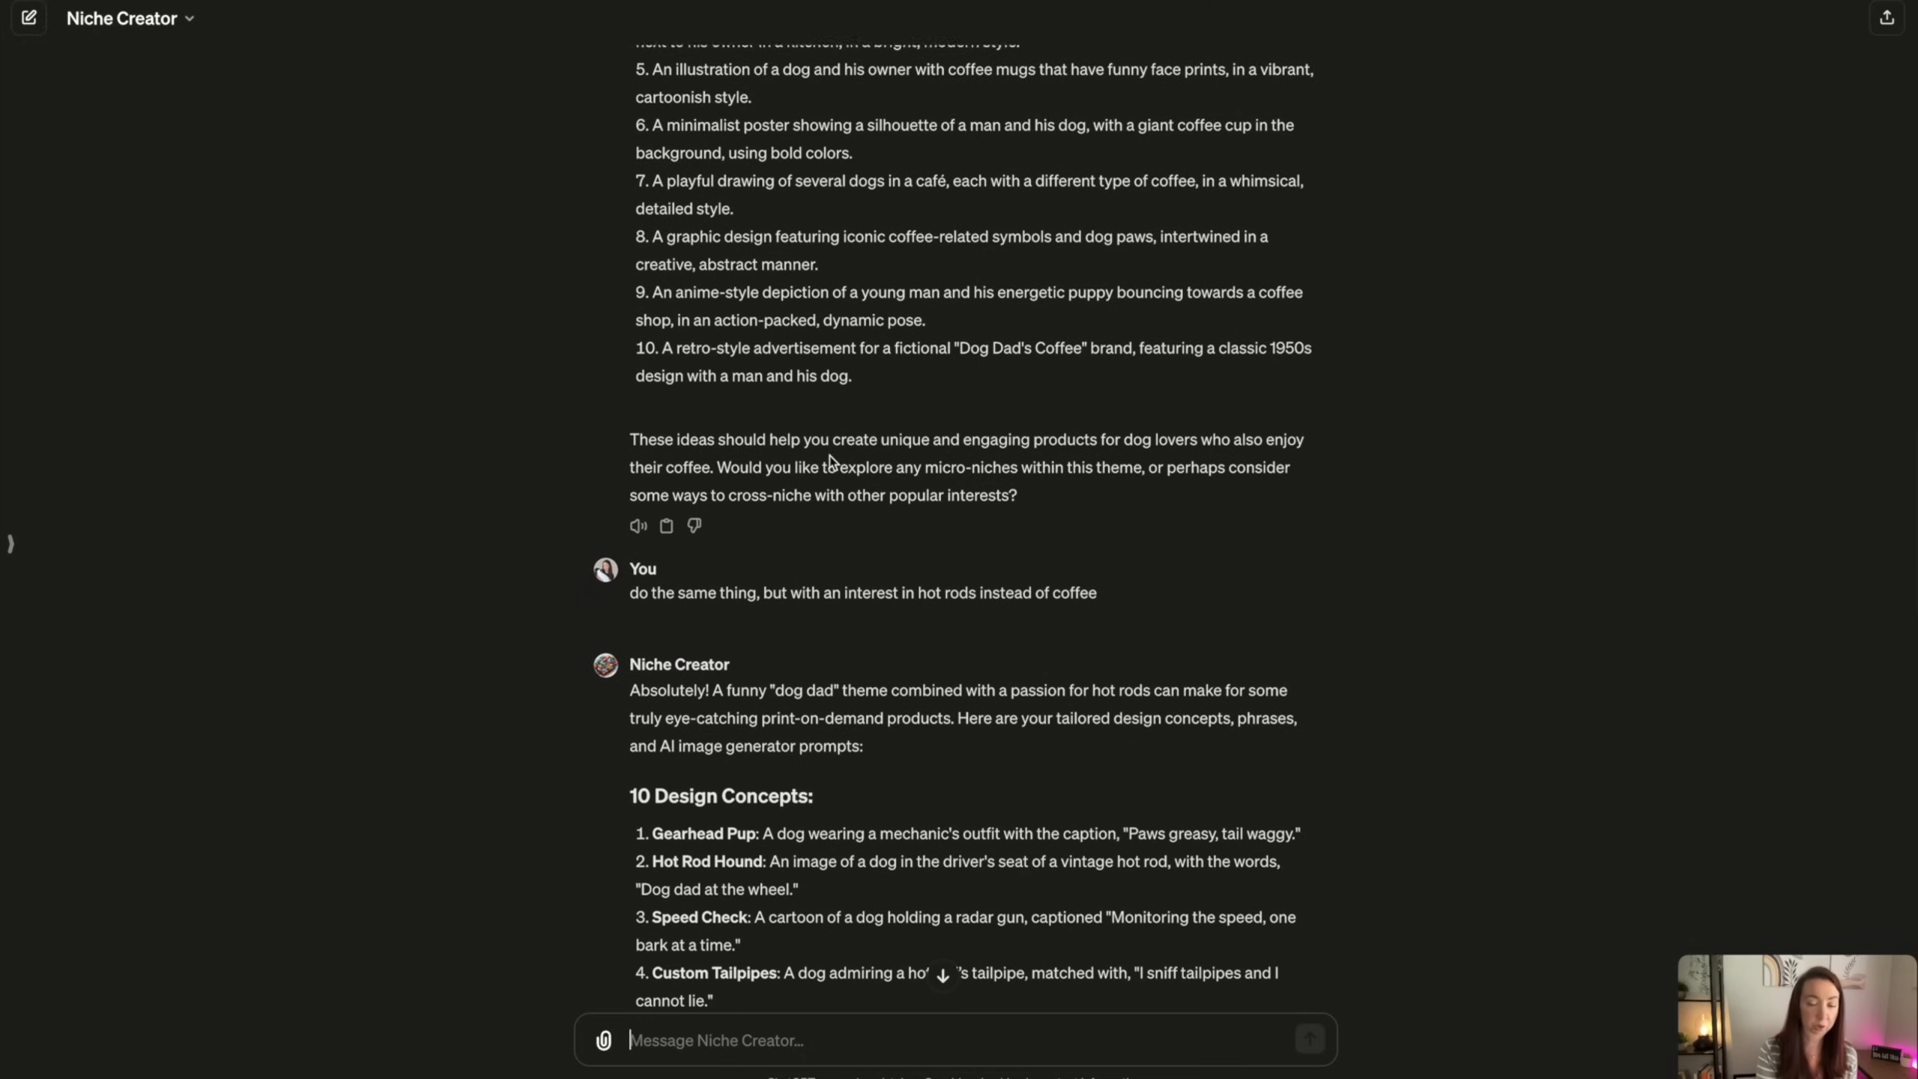
{"action": "scroll", "coordinate": [830, 455], "scroll_direction": "down", "scroll_amount": 2}
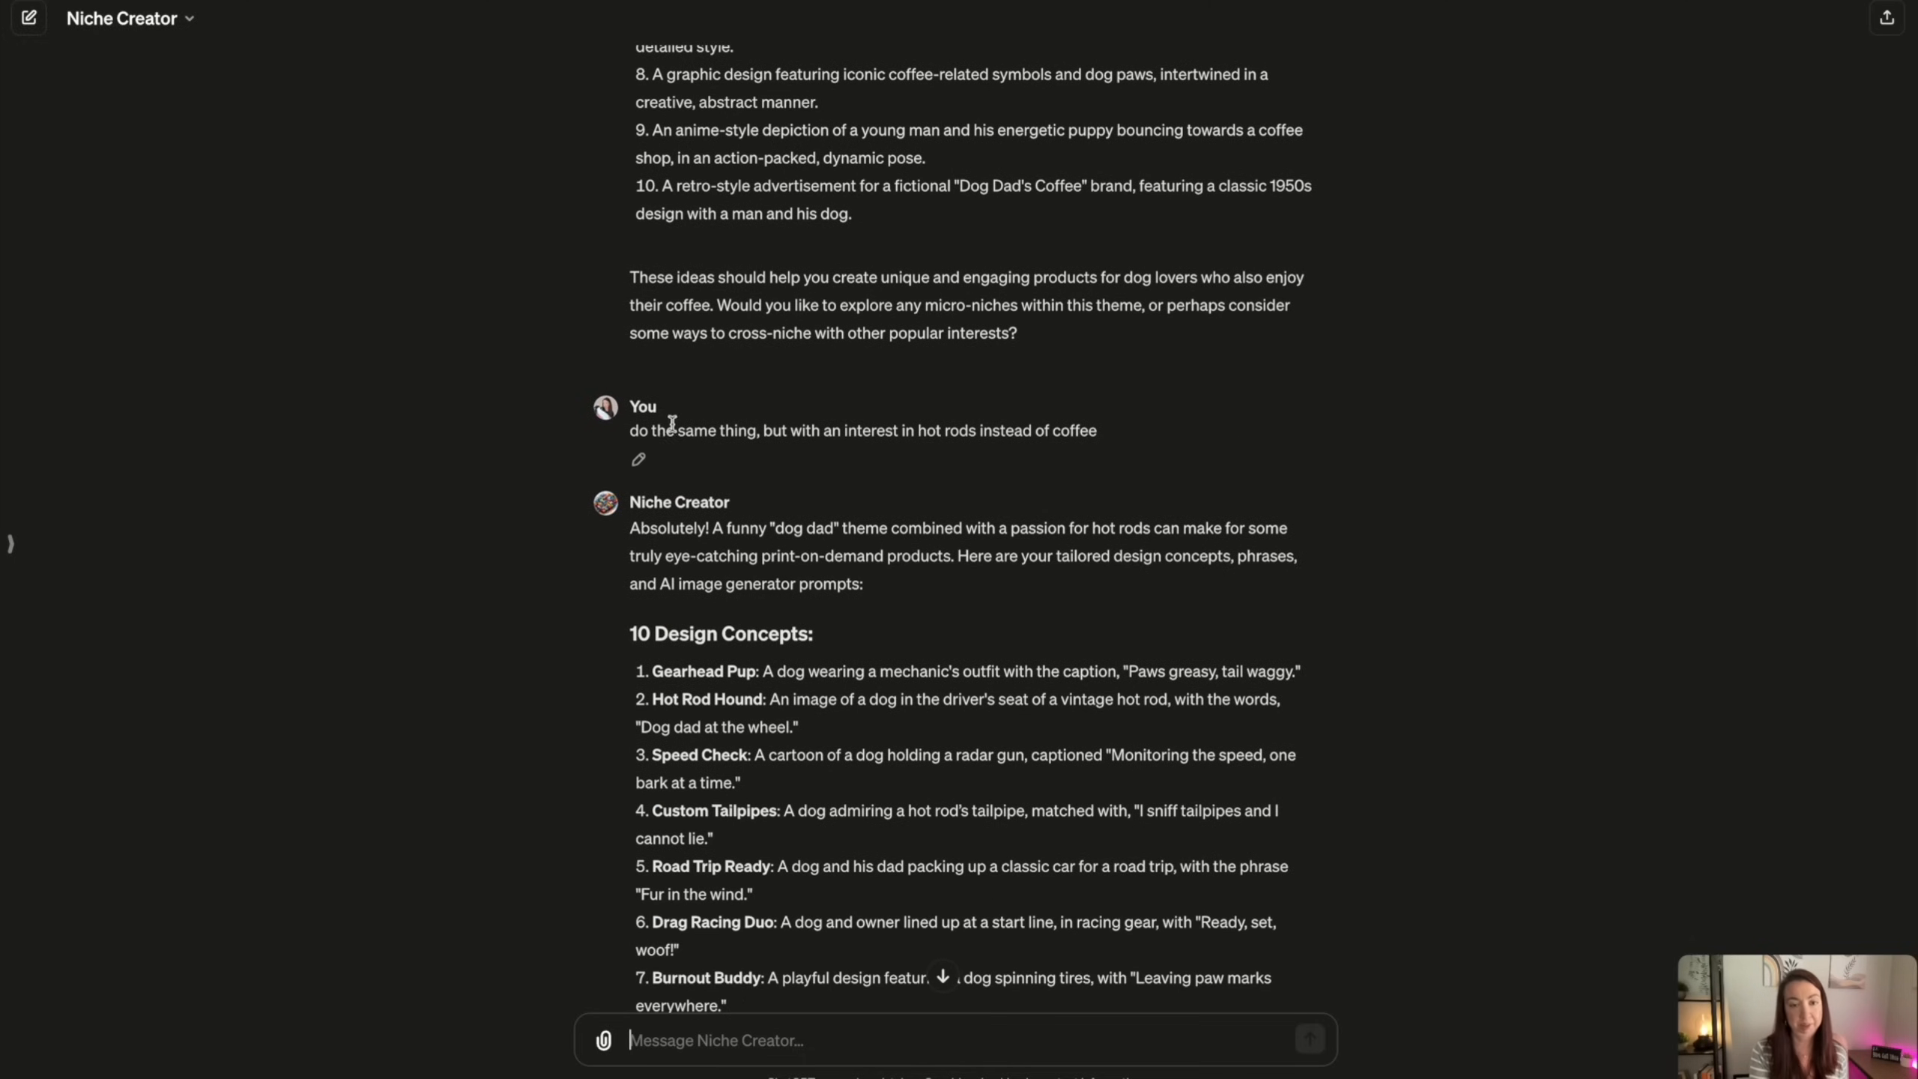
{"action": "scroll", "coordinate": [668, 426], "scroll_direction": "down", "scroll_amount": 2}
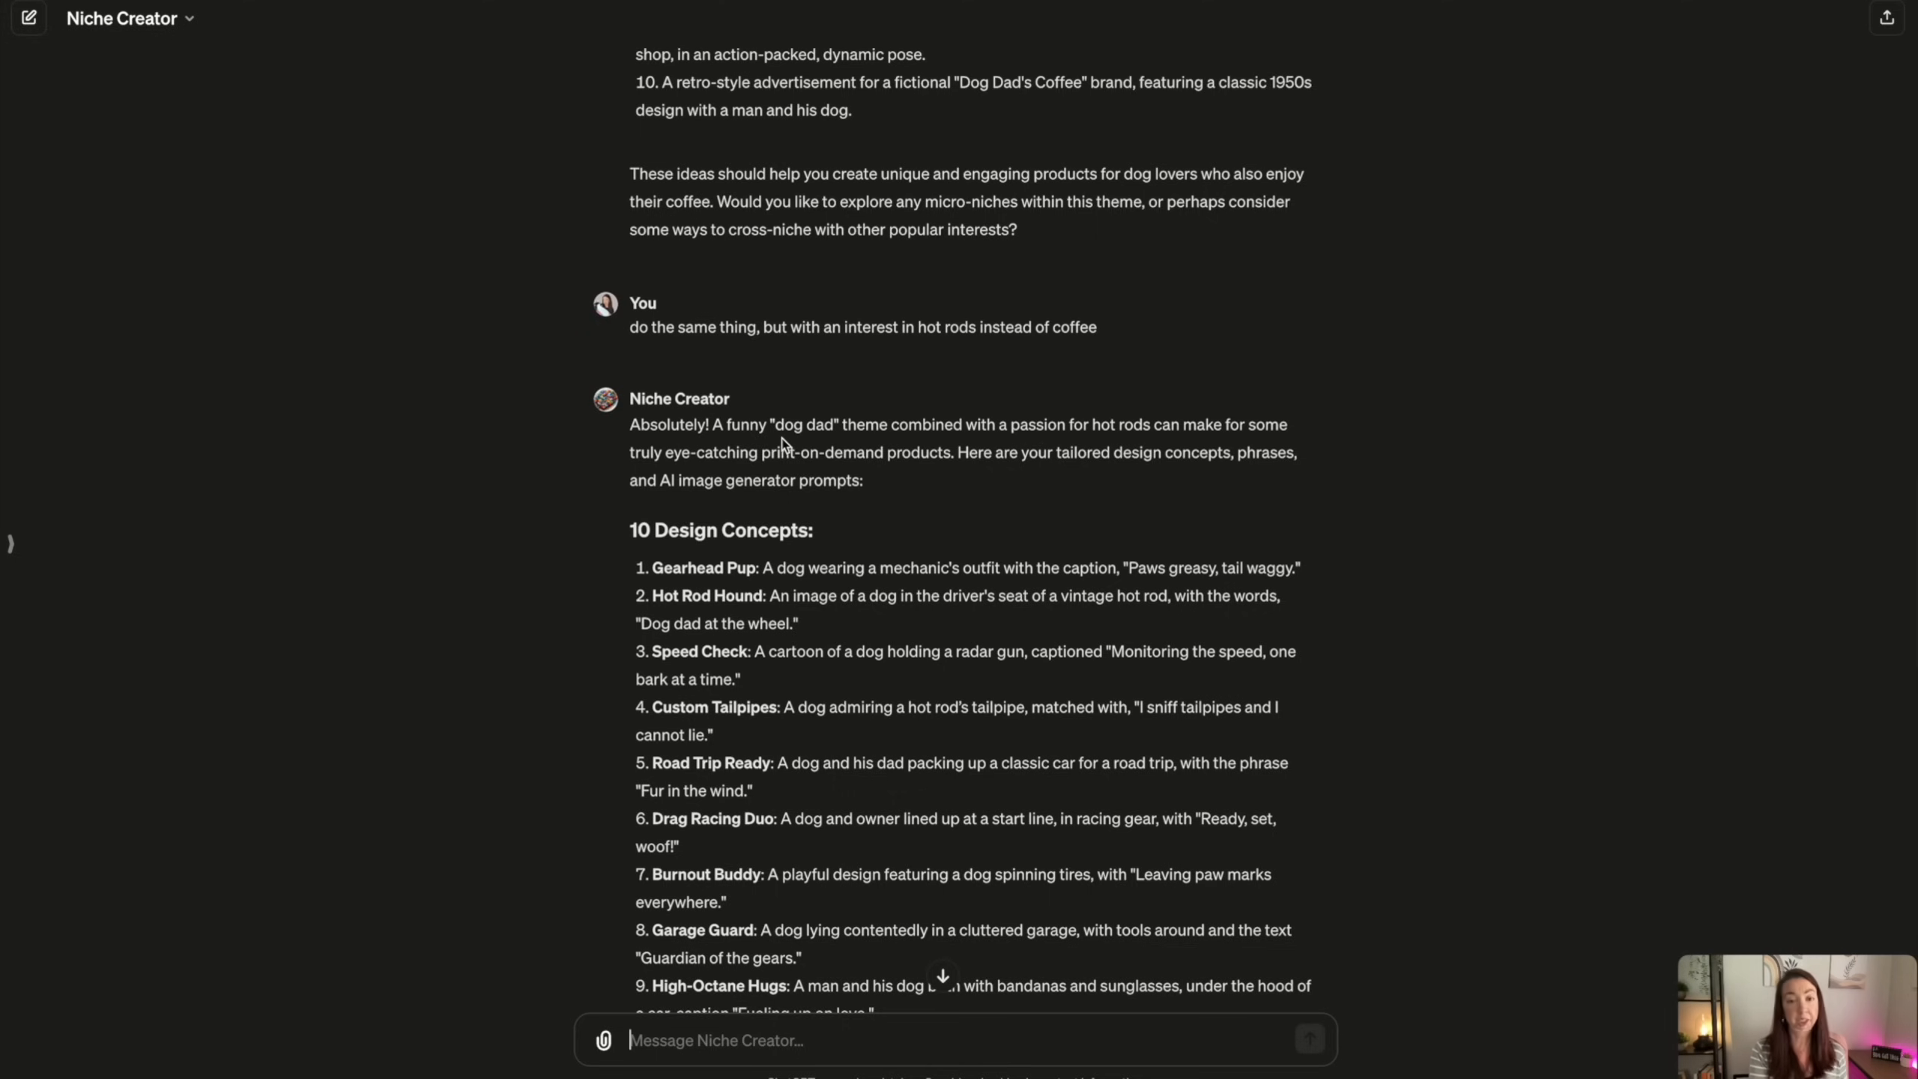
{"action": "scroll", "coordinate": [780, 437], "scroll_direction": "down", "scroll_amount": 2}
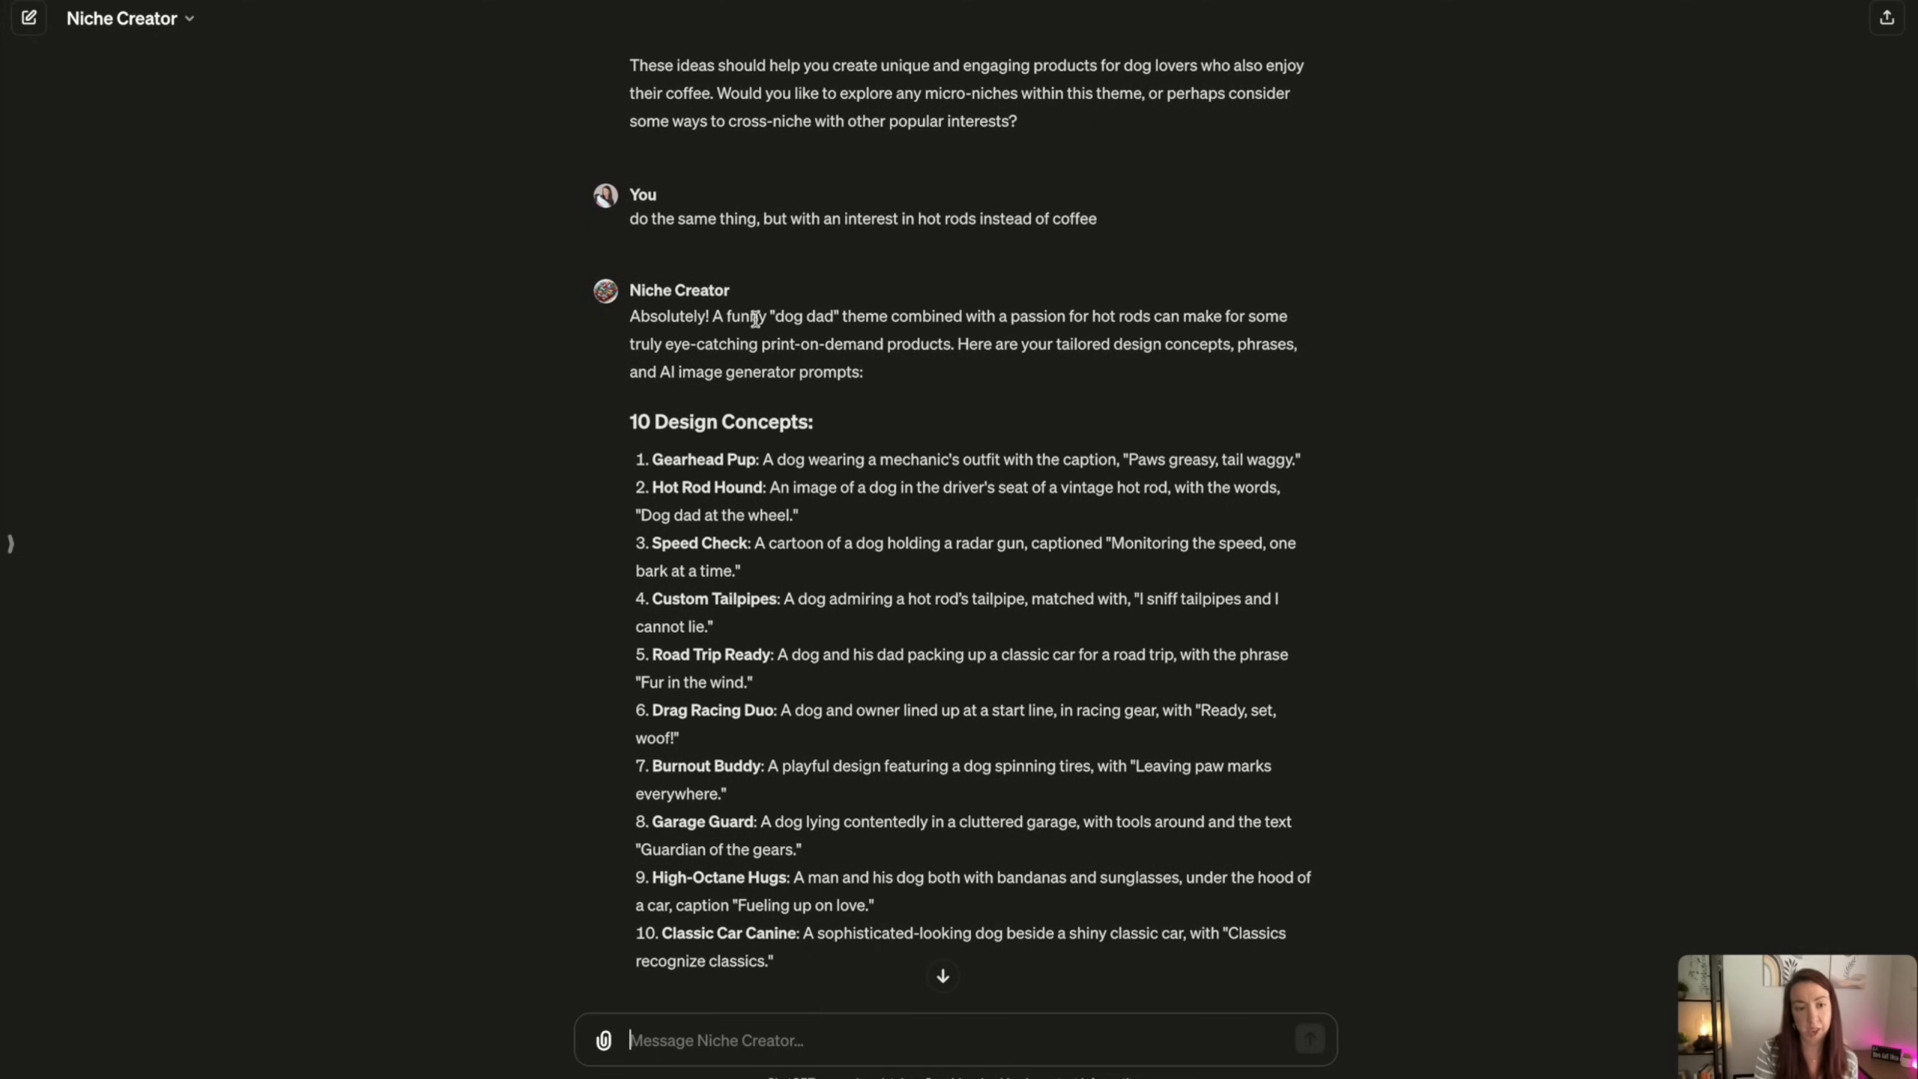
{"action": "scroll", "coordinate": [942, 450], "scroll_direction": "down", "scroll_amount": 6}
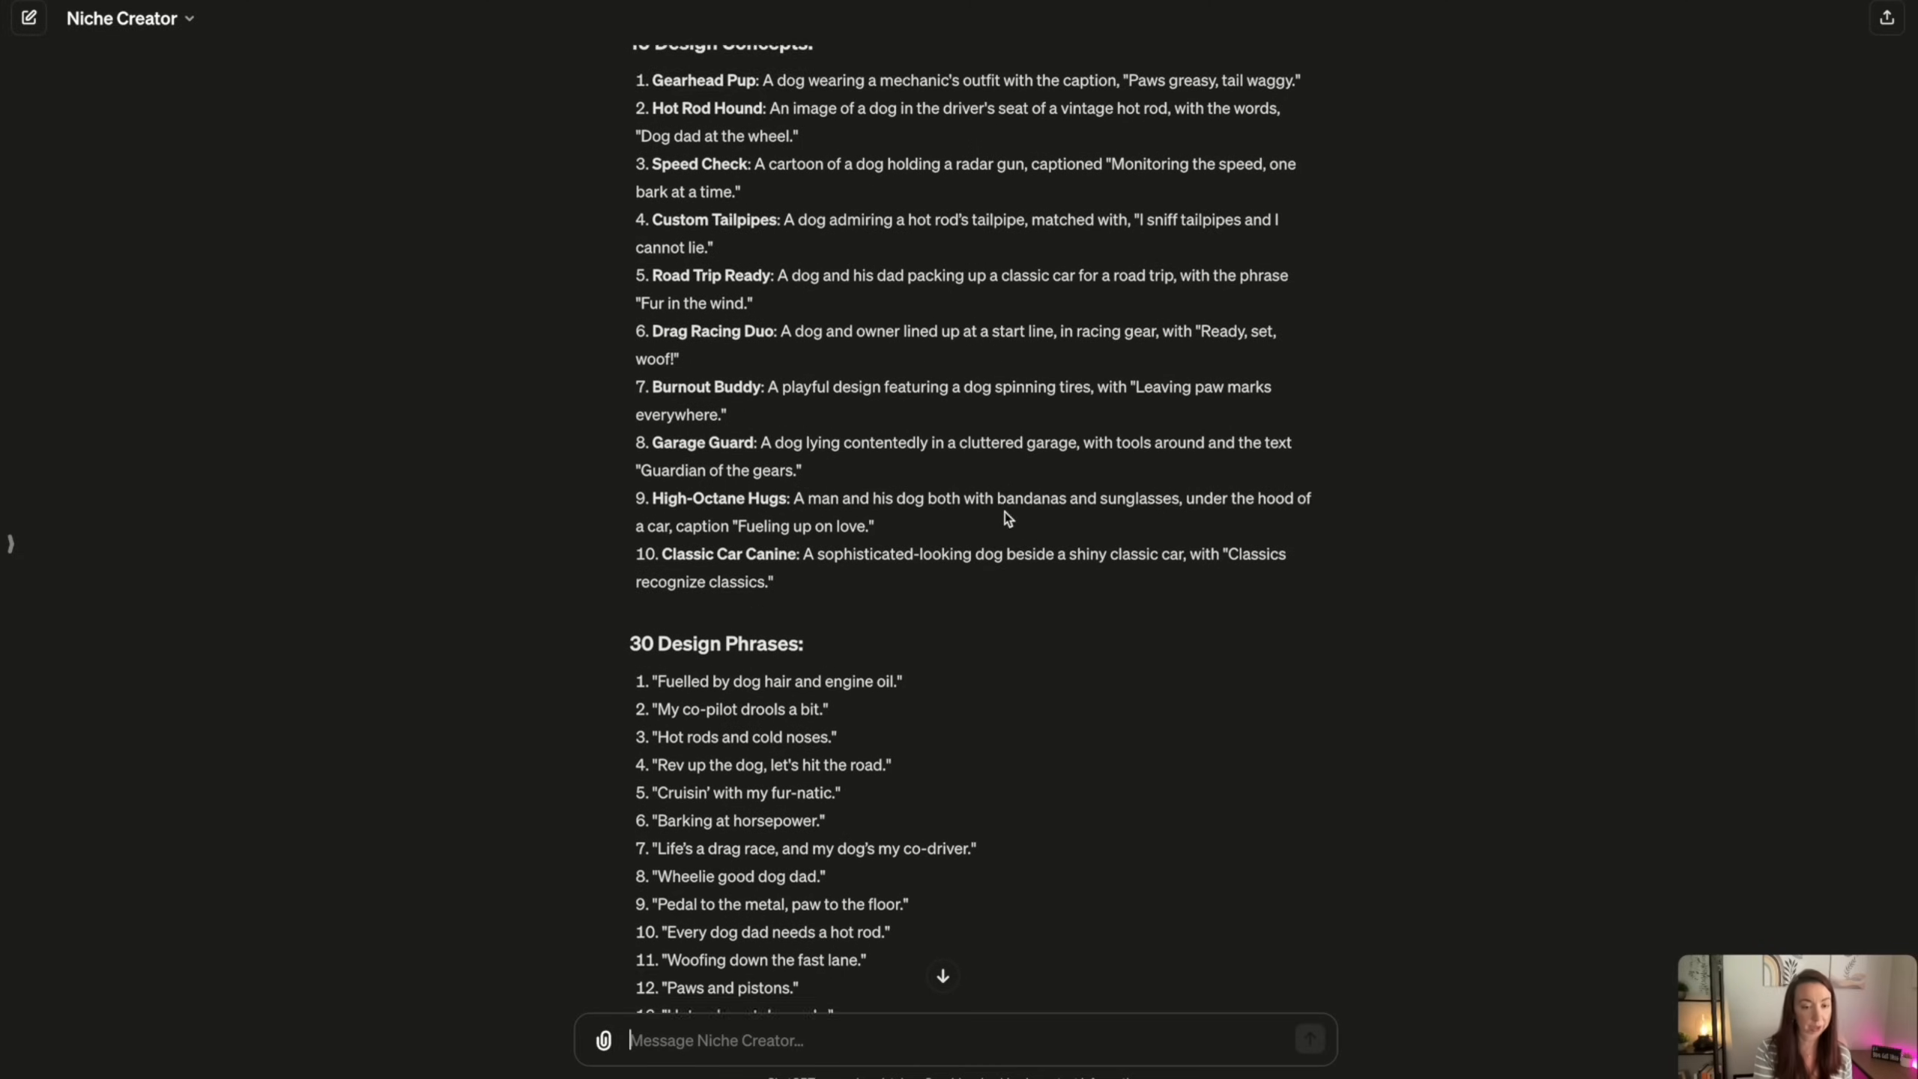
{"action": "scroll", "coordinate": [1006, 514], "scroll_direction": "down", "scroll_amount": 1}
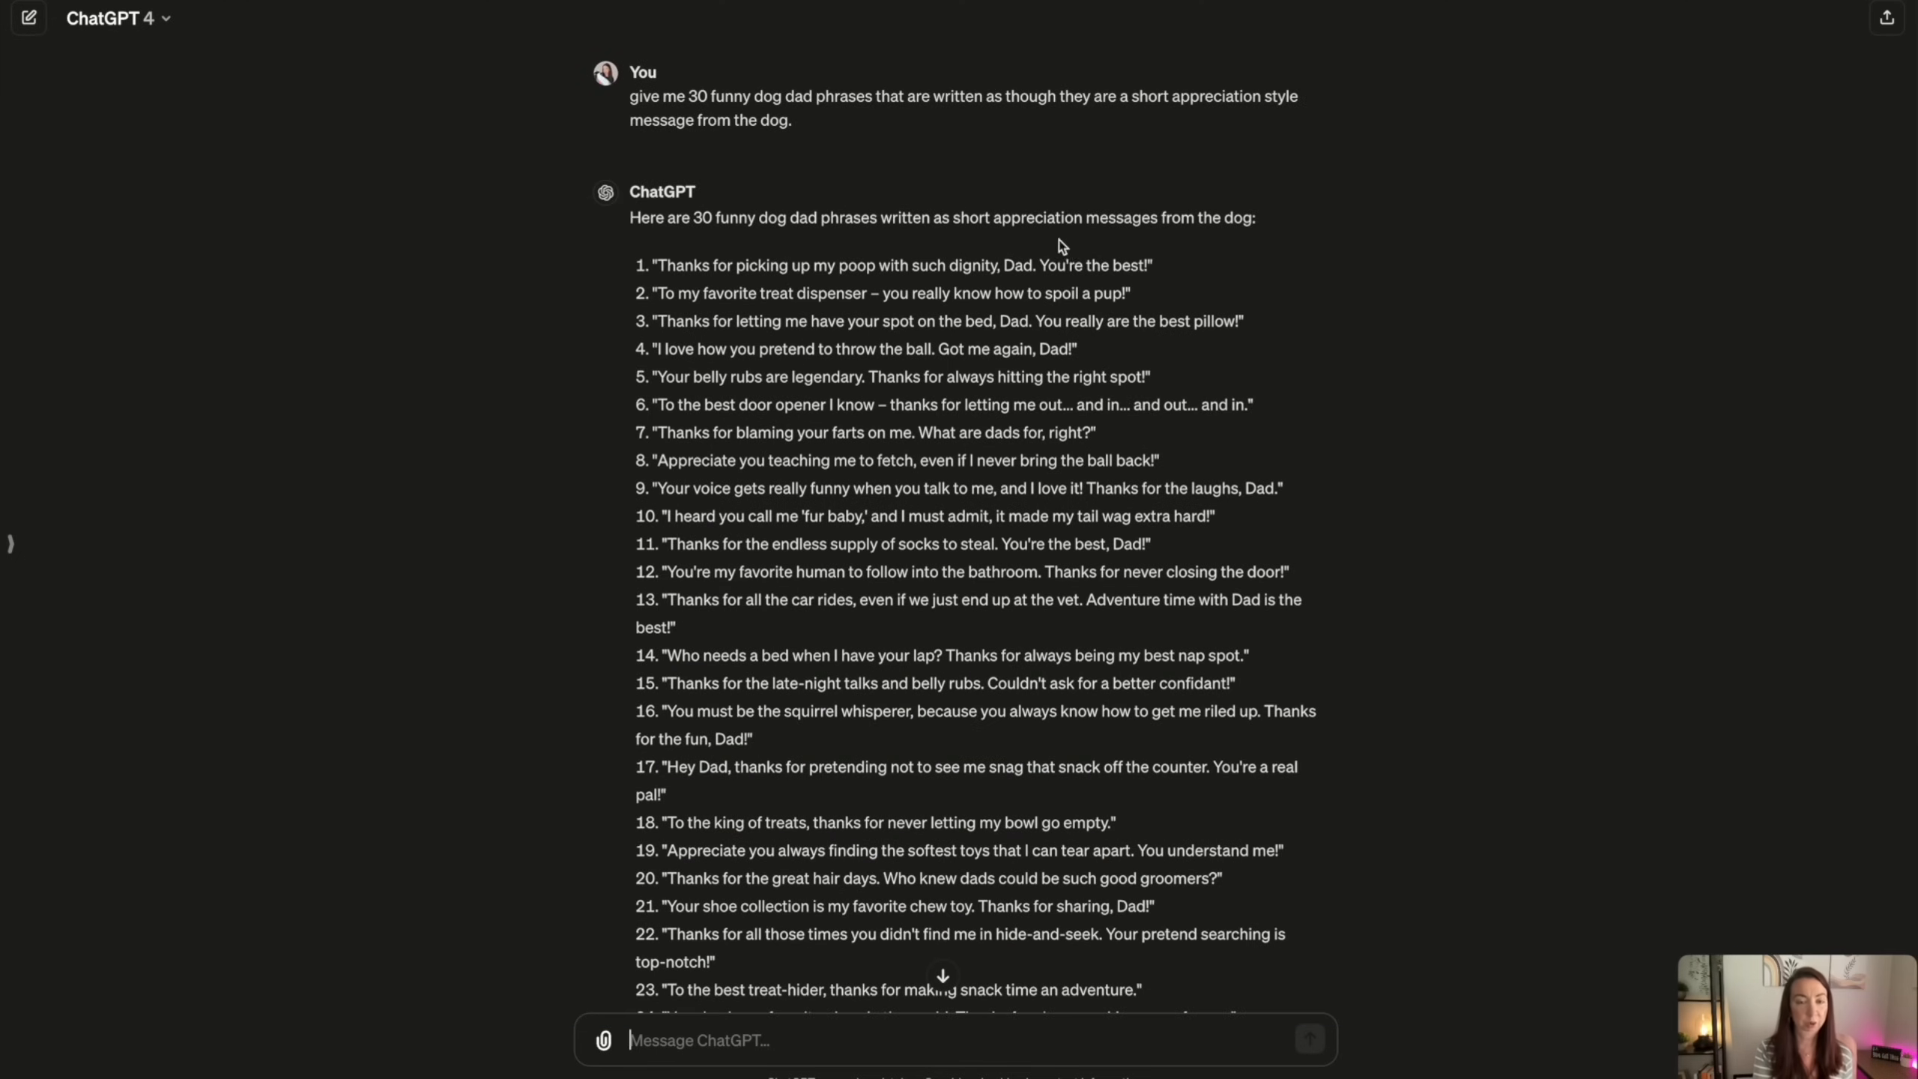
Take ChatGPT's first dog dad phrase, "Thanks for picking up my poop with such dignity, Dad. You're the best!", and paste it into a new text in Kittl
{"action": "scroll", "coordinate": [870, 259], "scroll_direction": "down", "scroll_amount": 1}
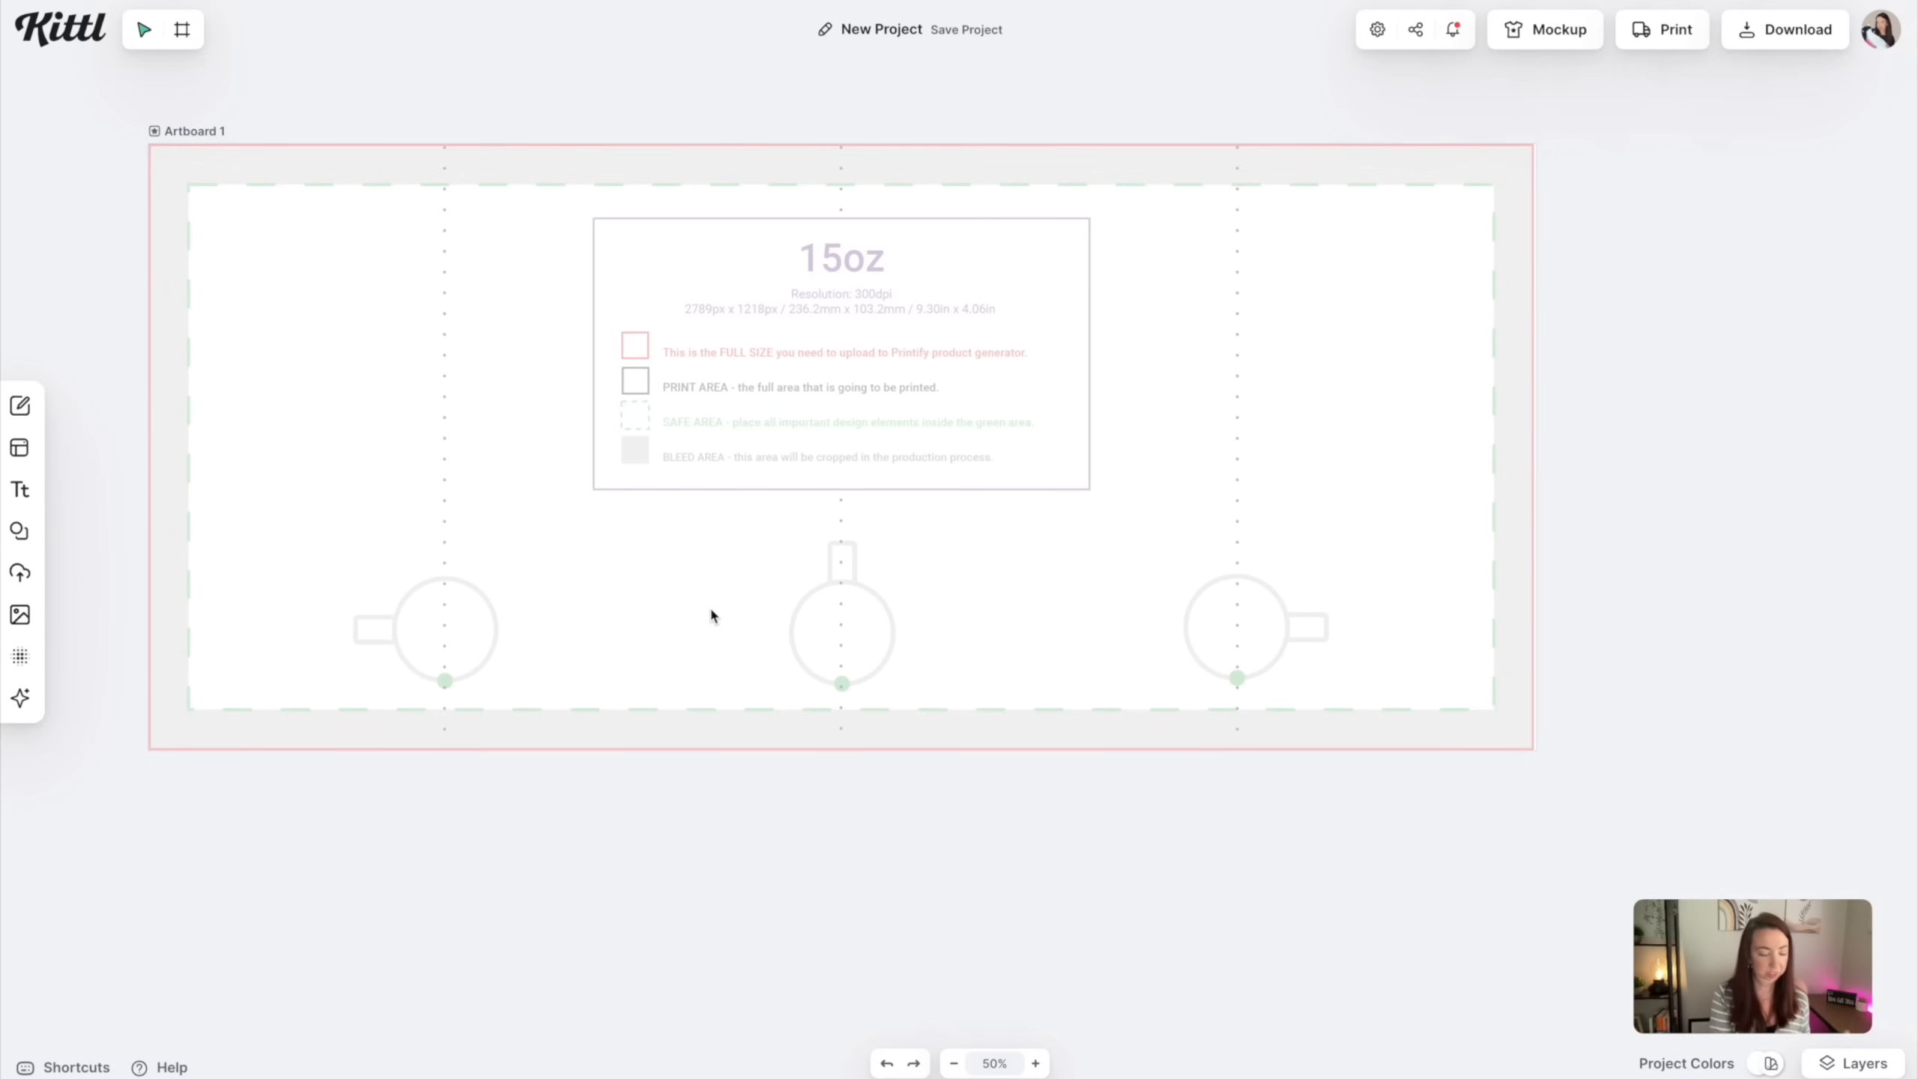
{"action": "key", "text": "t"}
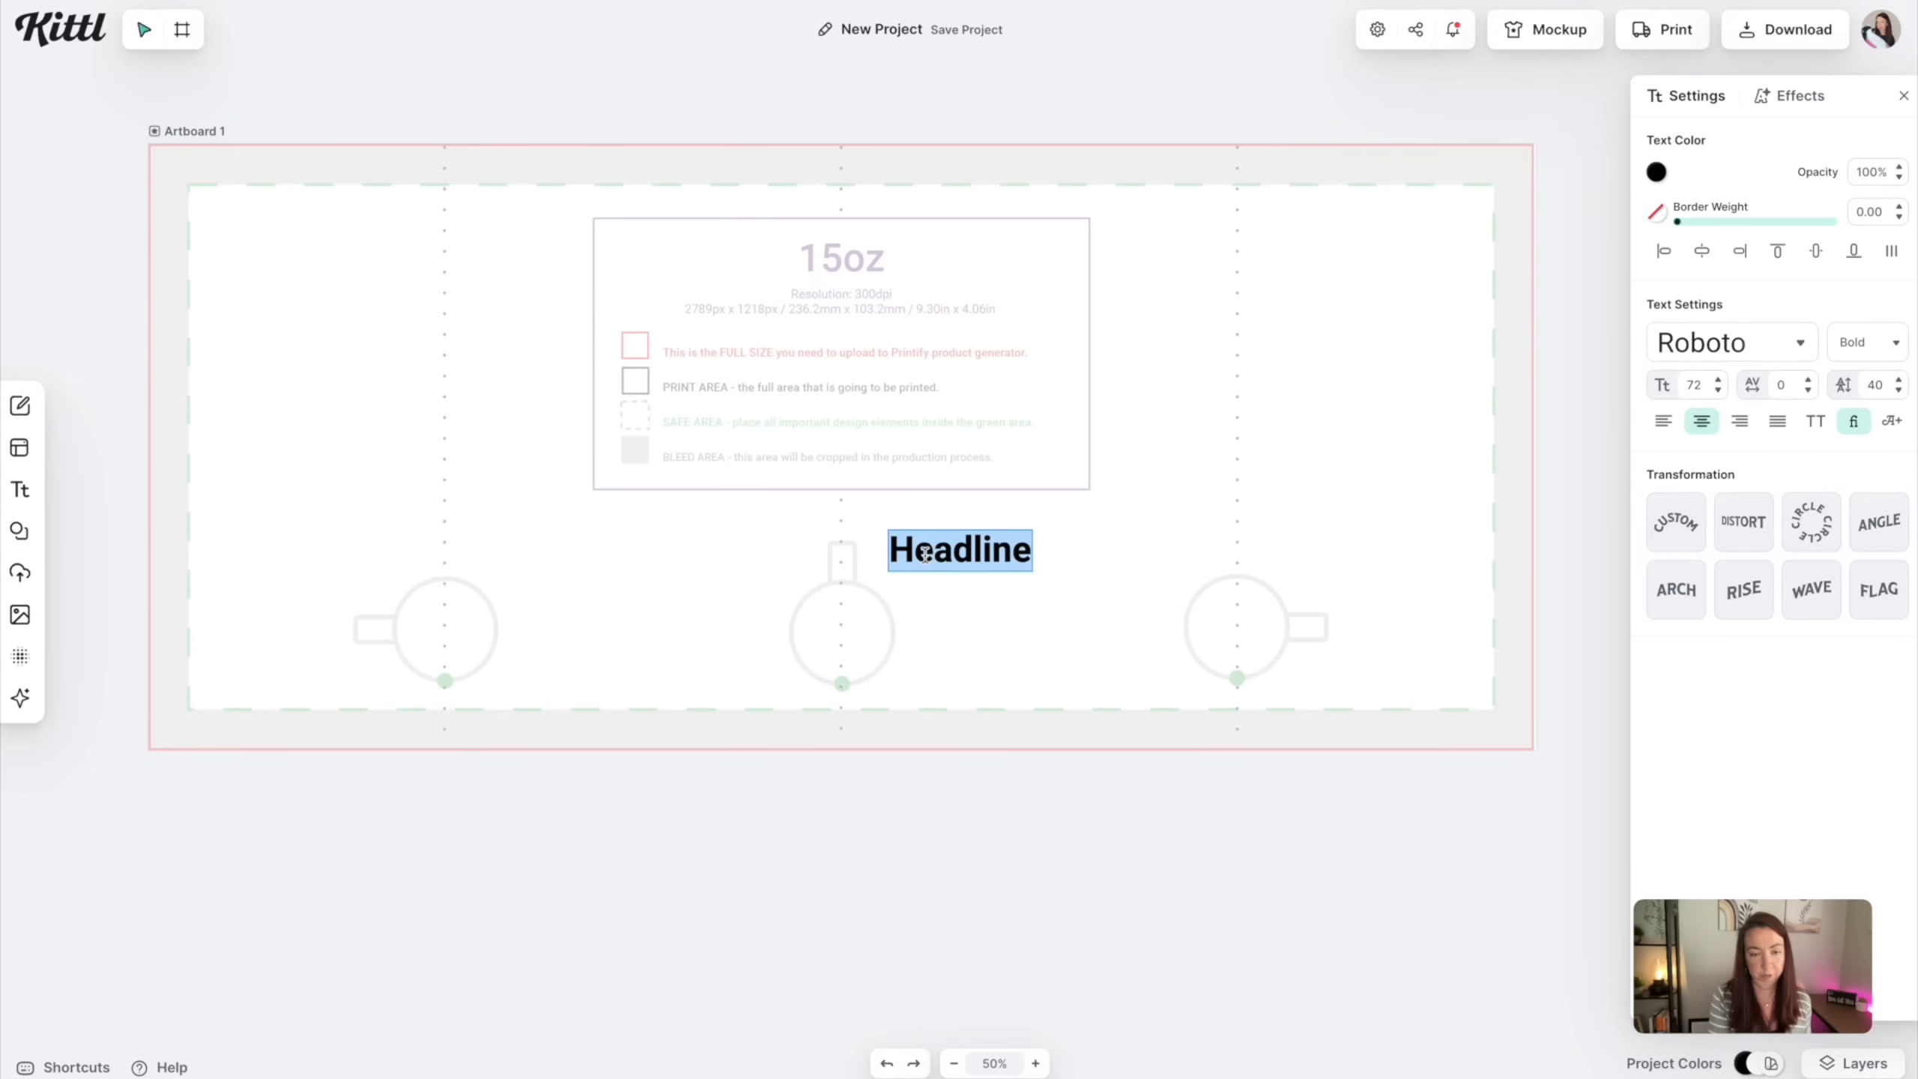
{"action": "scroll", "coordinate": [928, 555], "scroll_direction": "right", "scroll_amount": 1}
{"action": "key", "text": "ctrl+v"}
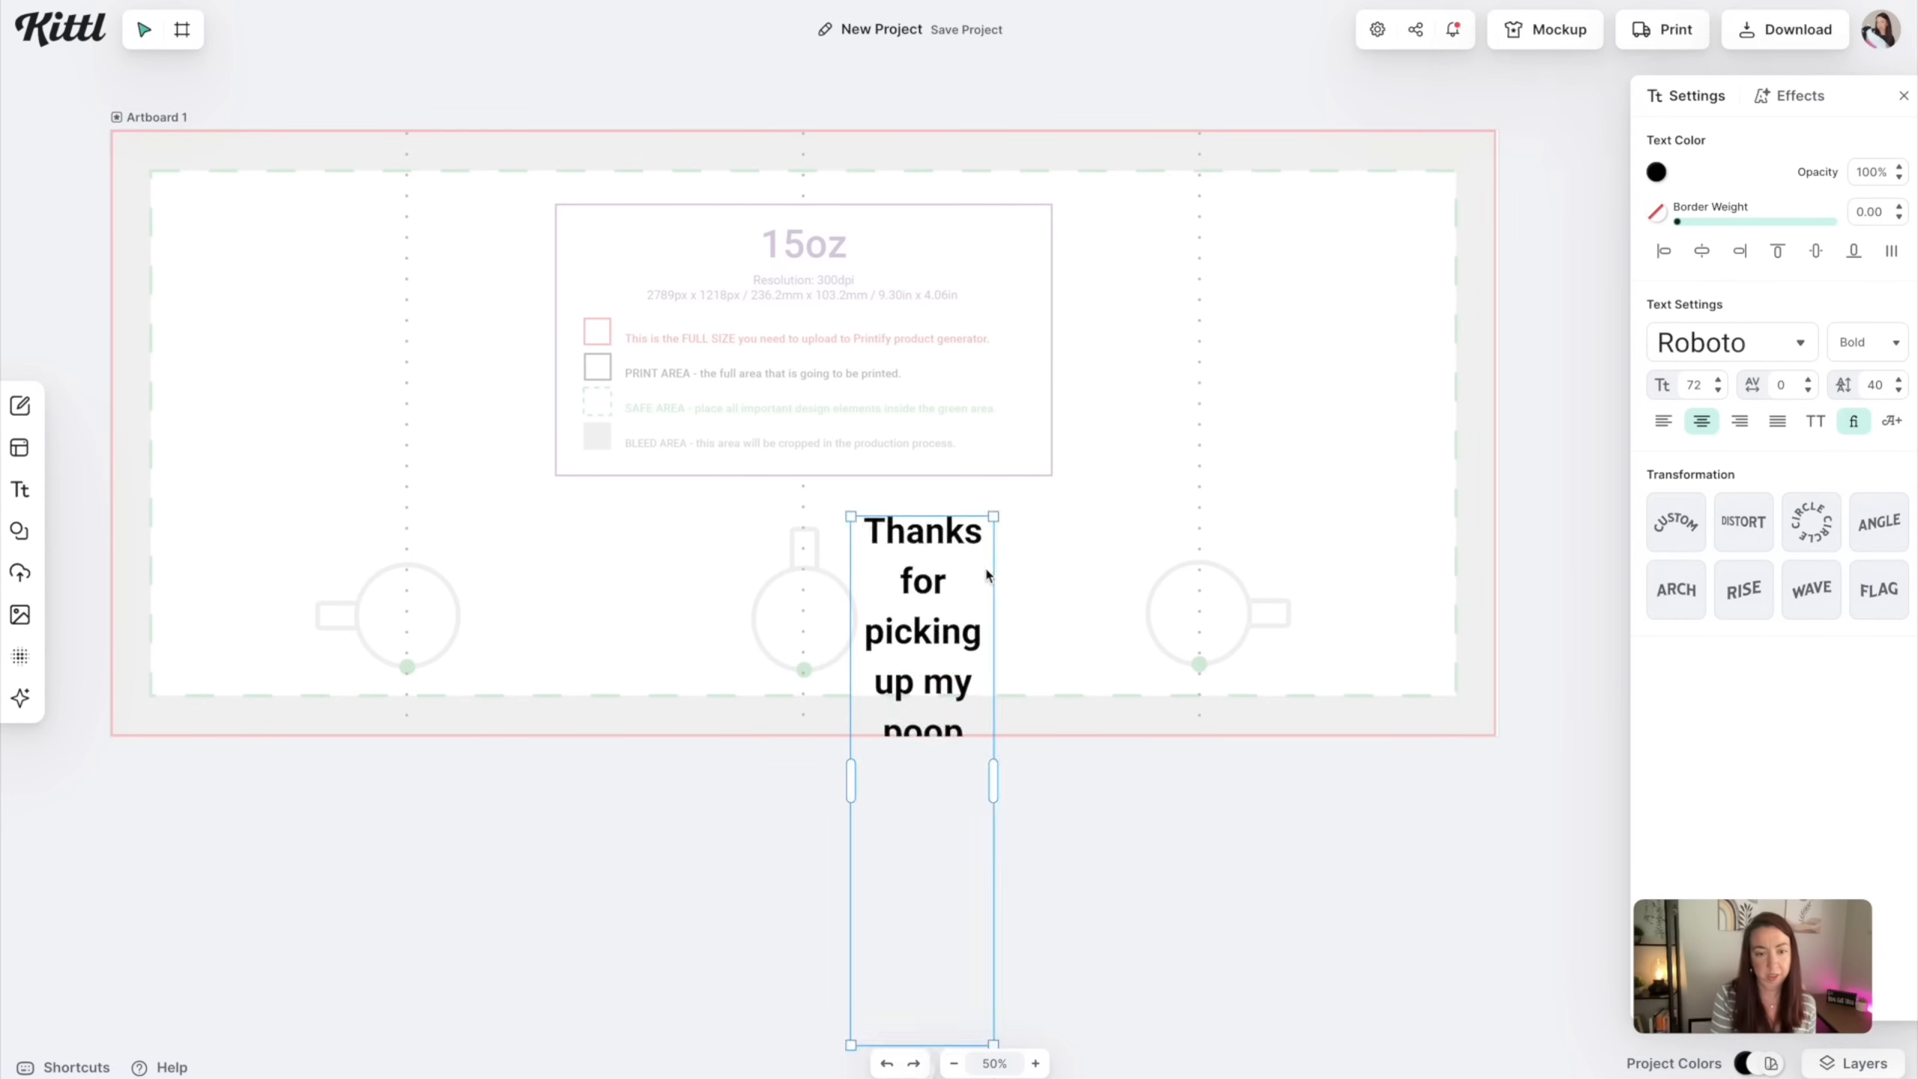
Widen the text box so the phrase wraps onto five lines and move it above the template's leftmost mug guide
{"action": "left_click_drag", "start_coordinate": [993, 772], "coordinate": [1123, 749]}
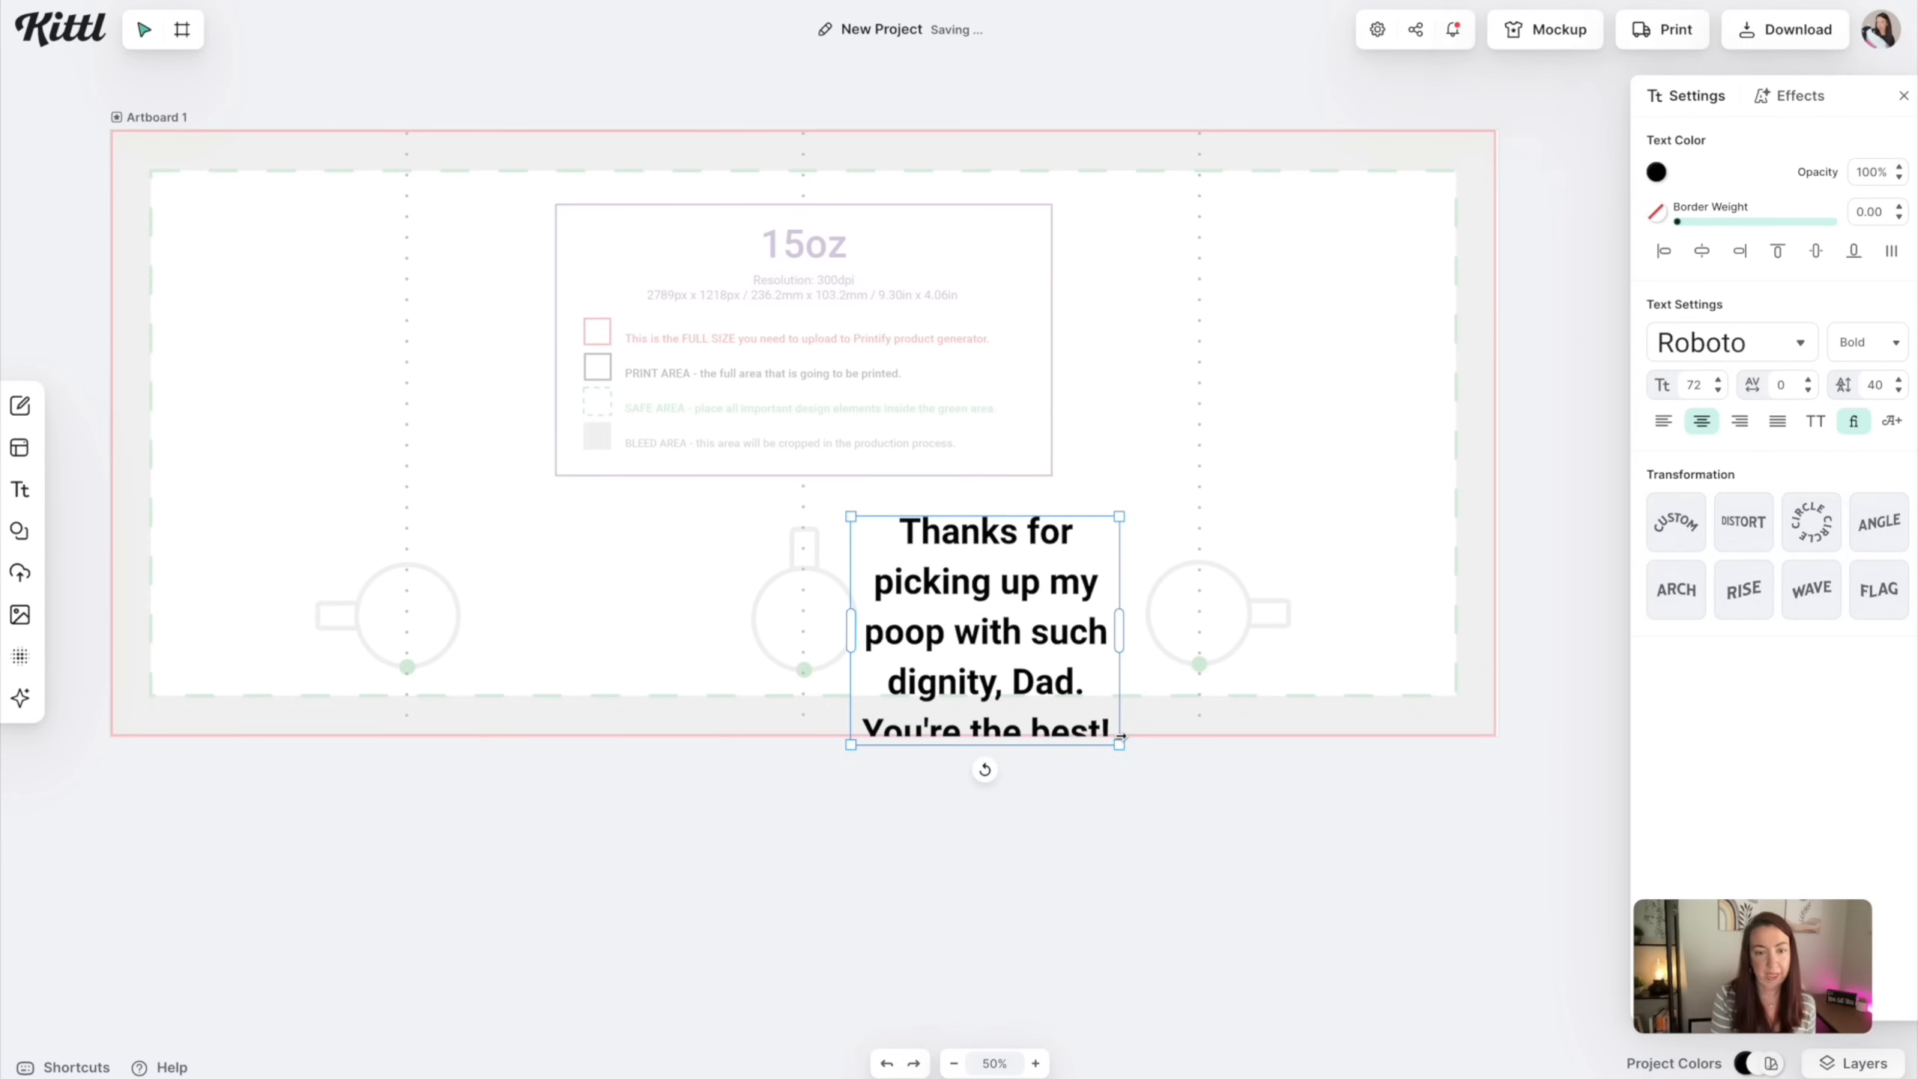
{"action": "left_click", "coordinate": [1131, 504]}
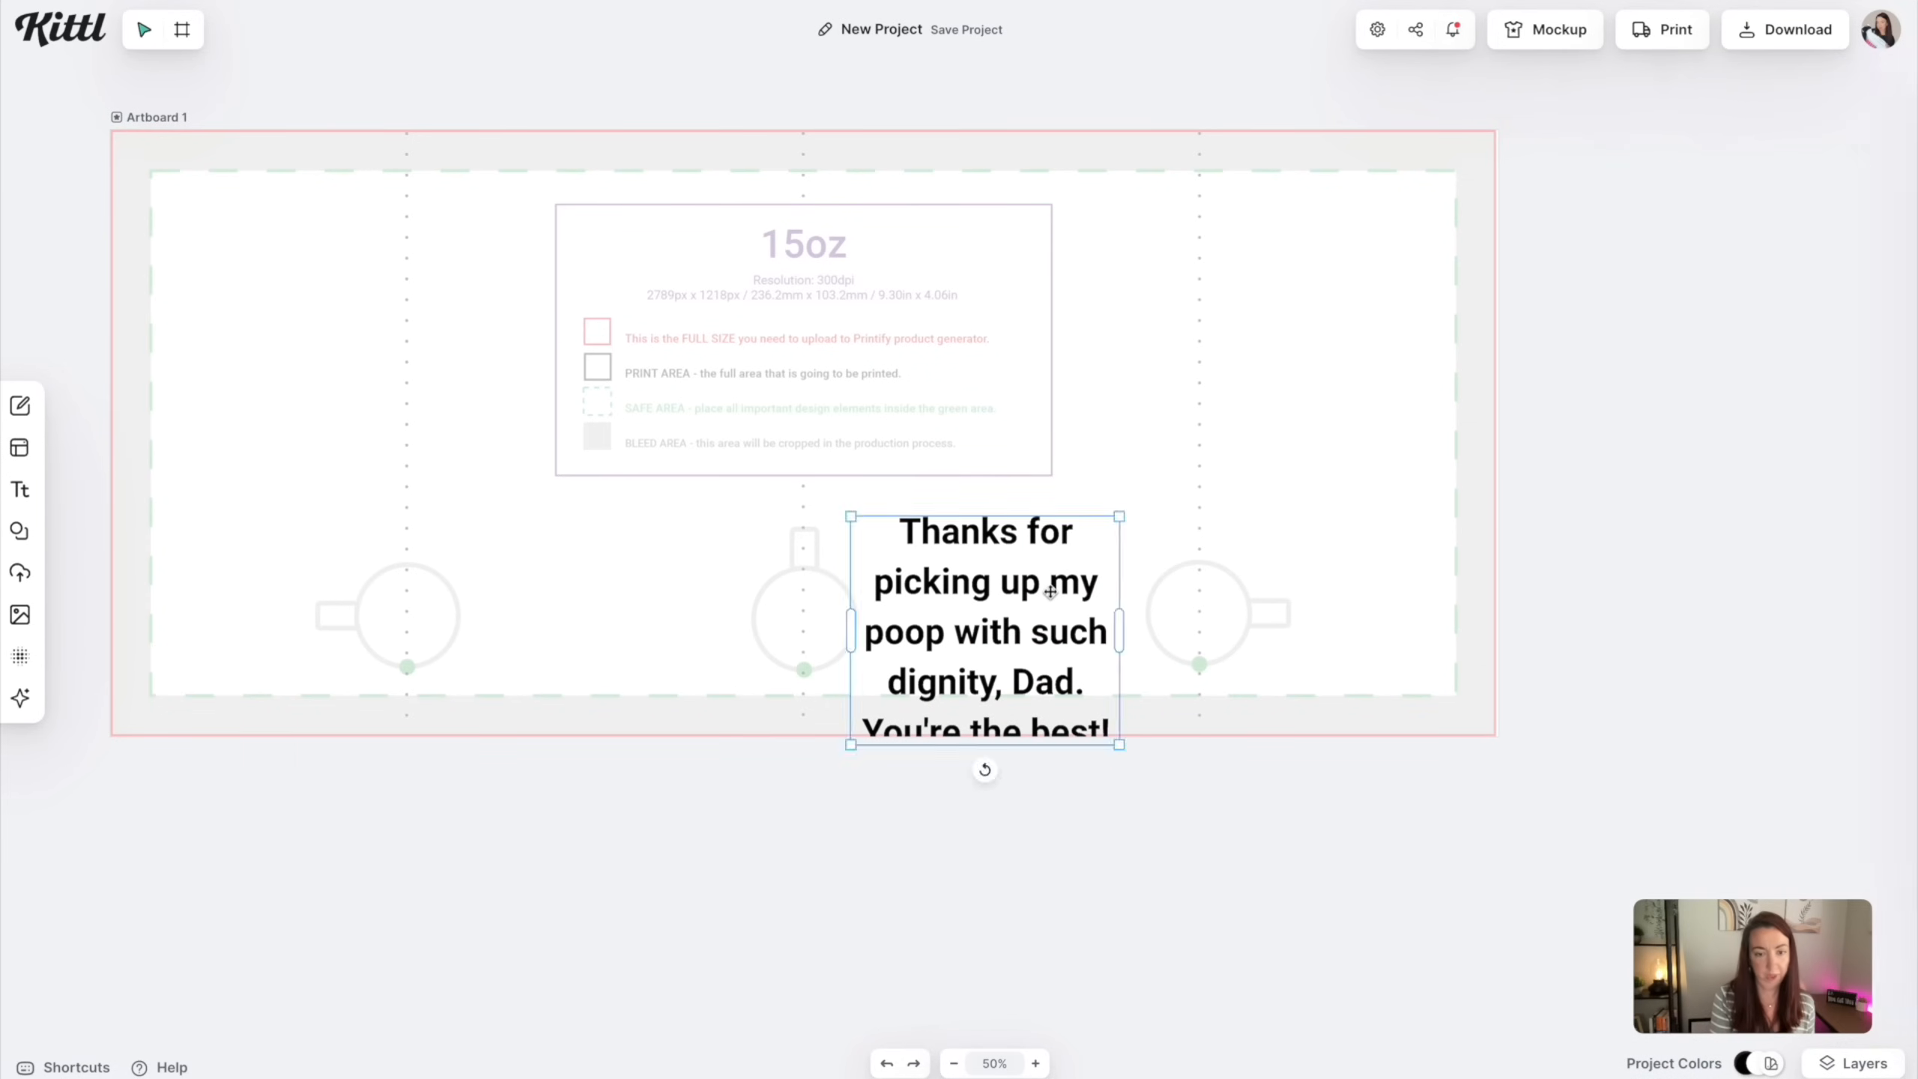
{"action": "left_click_drag", "start_coordinate": [1050, 593], "coordinate": [481, 297]}
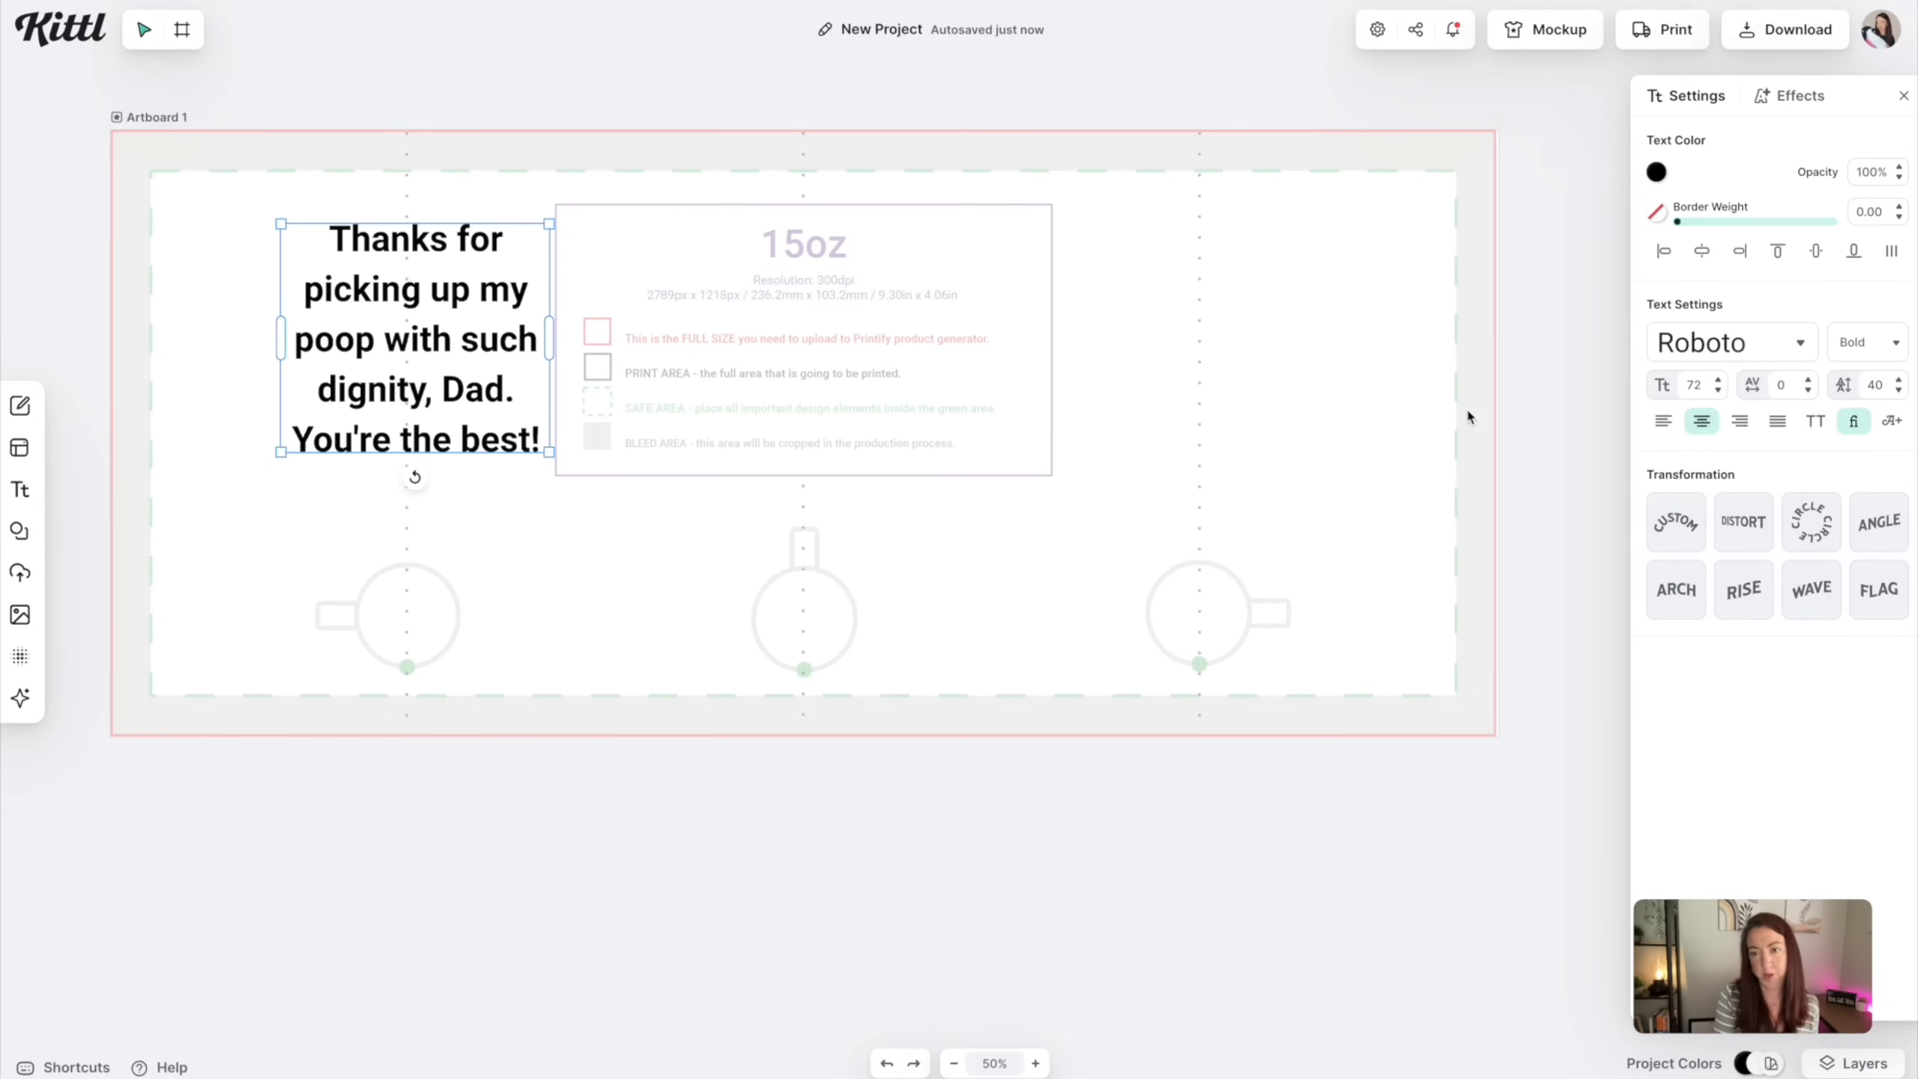
Left-align the phrase and look through the serif, sans serif and script typefaces for it
{"action": "left_click", "coordinate": [1662, 421]}
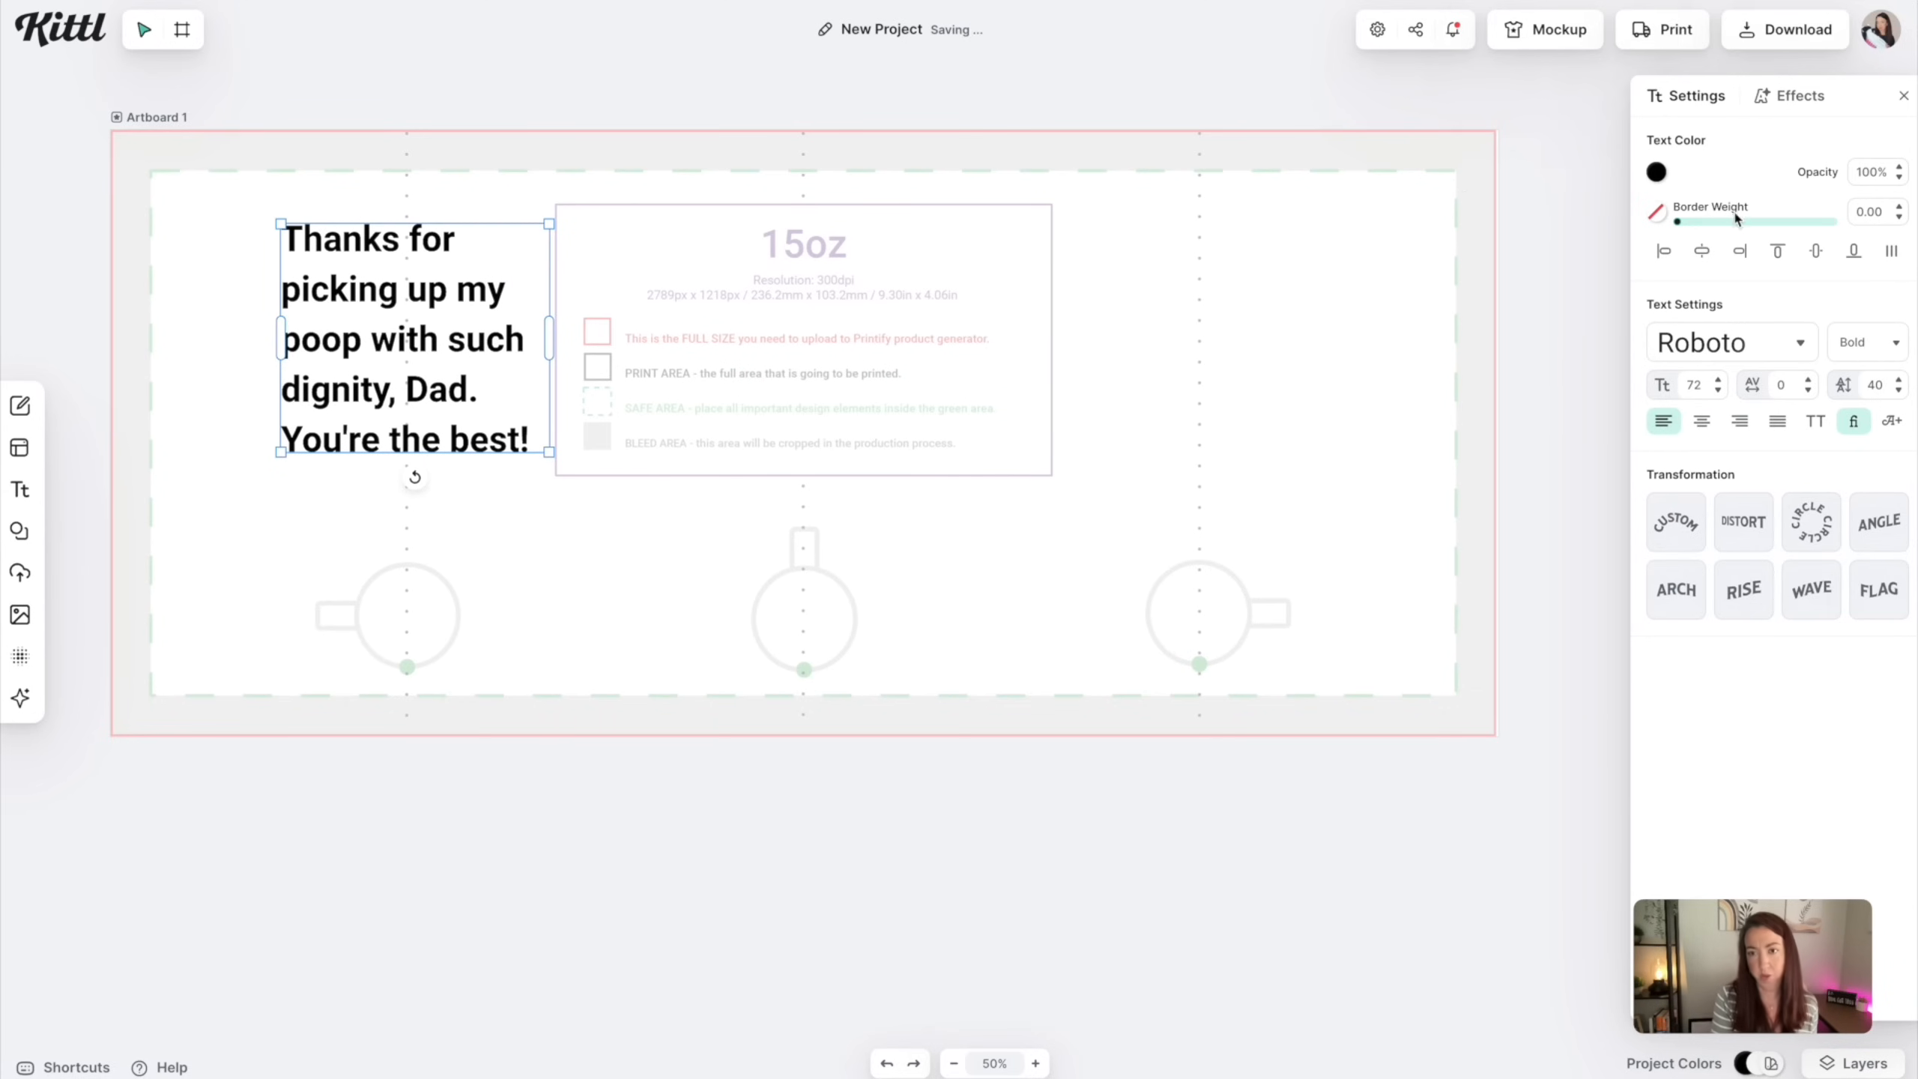
{"action": "left_click", "coordinate": [1800, 342]}
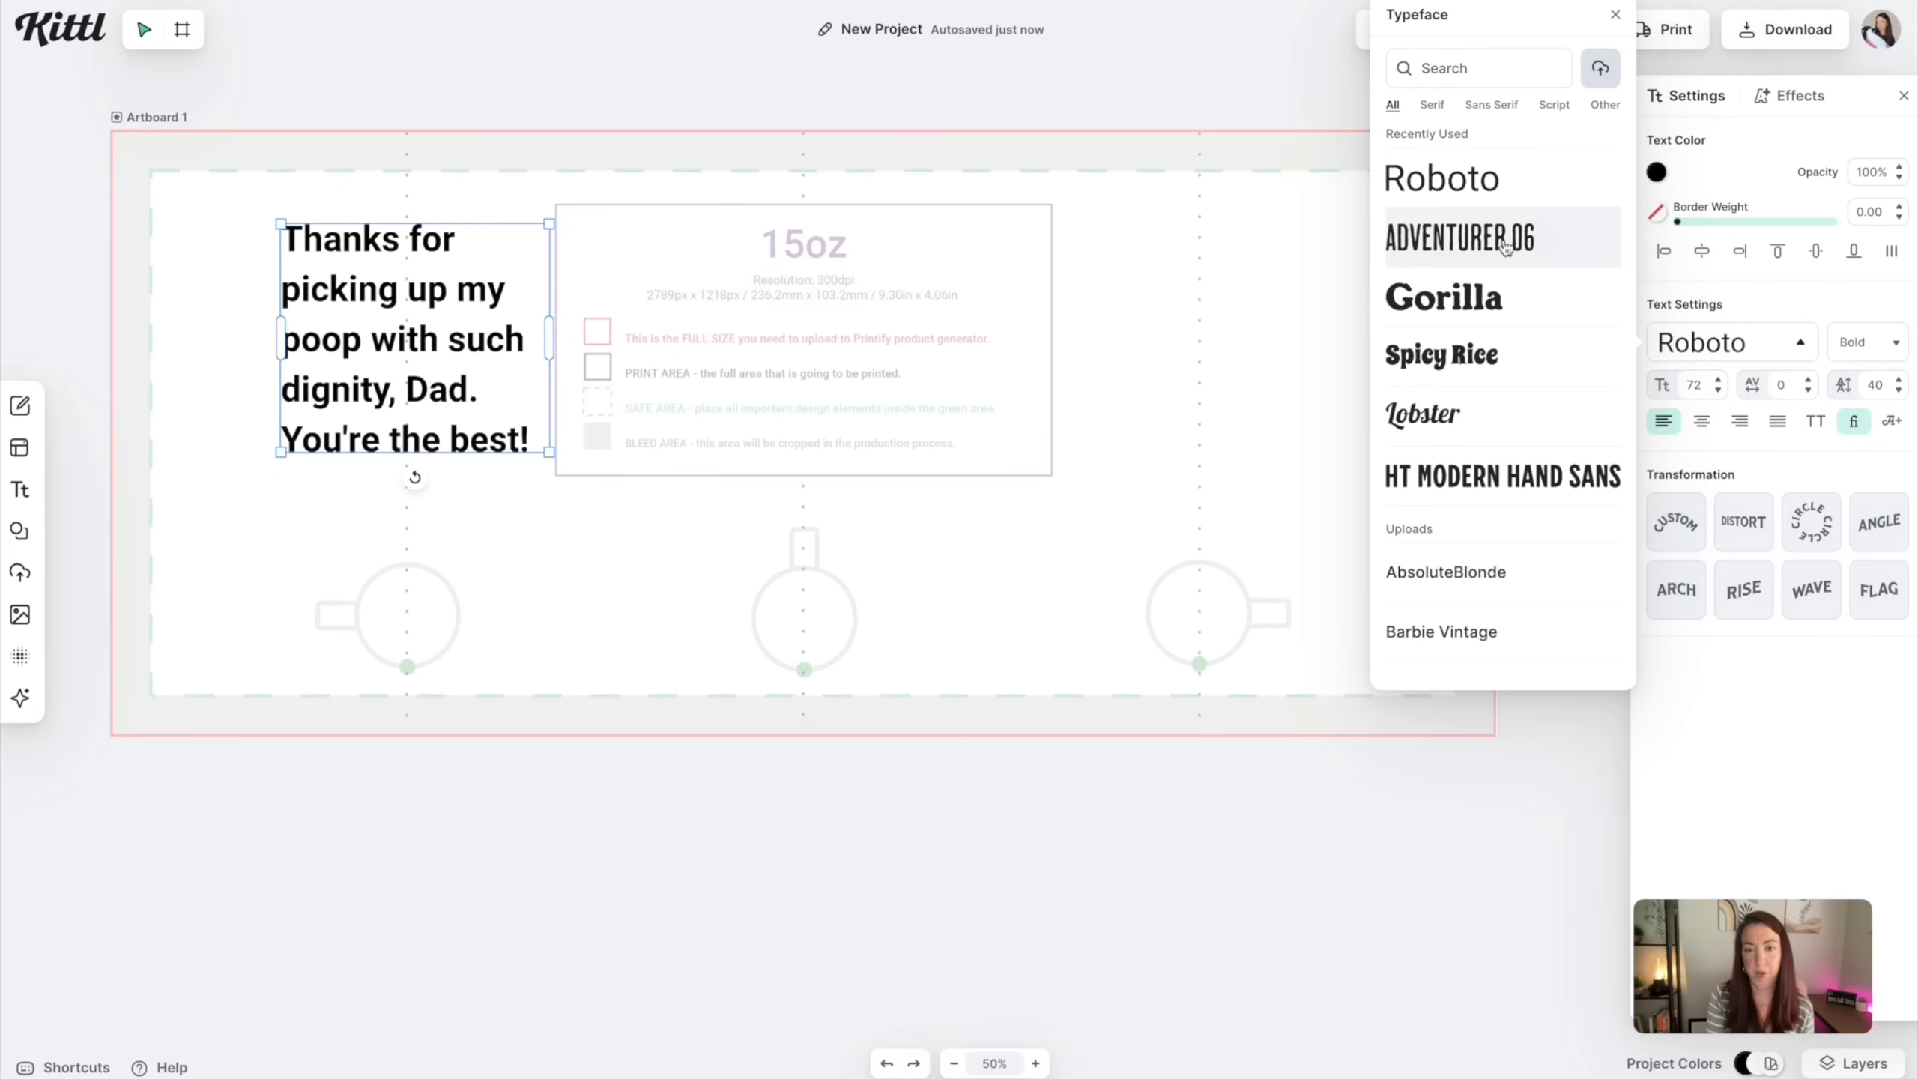
{"action": "scroll", "coordinate": [1504, 259], "scroll_direction": "down", "scroll_amount": 6}
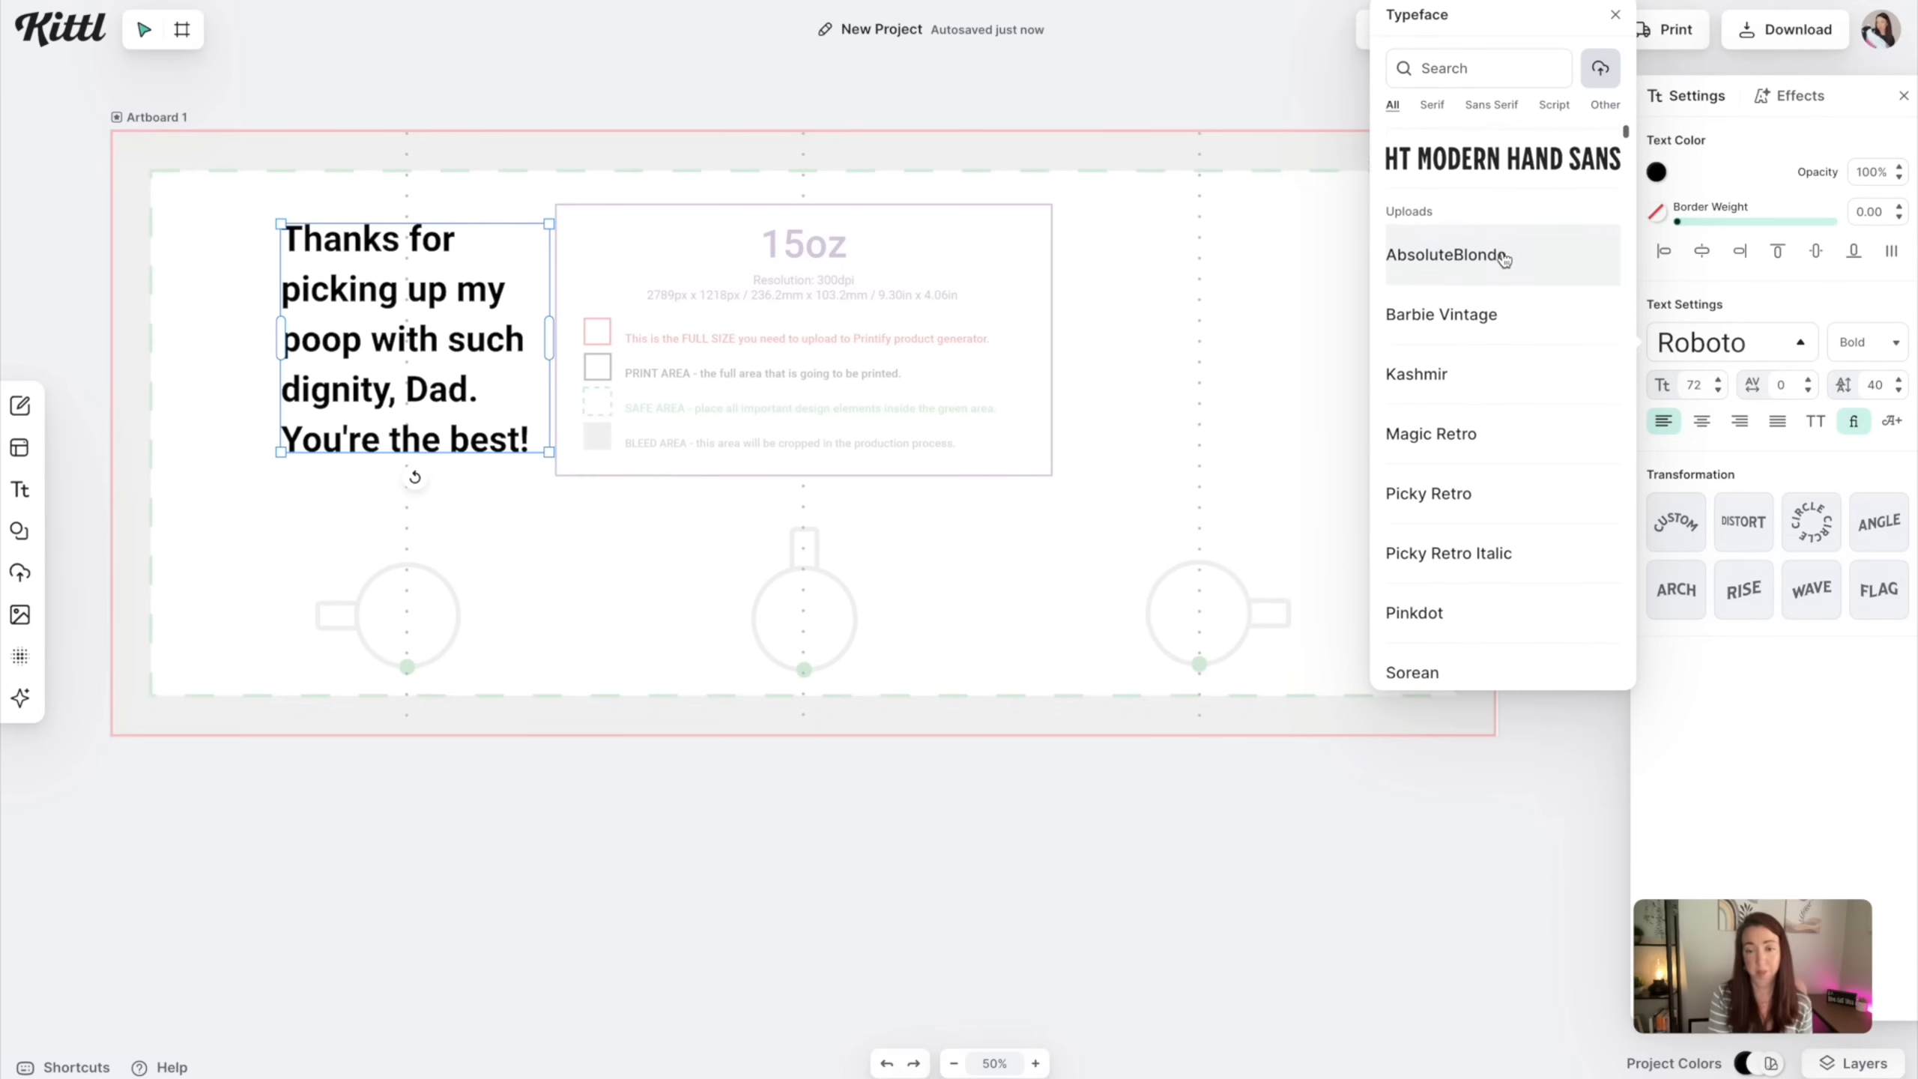
{"action": "scroll", "coordinate": [1505, 259], "scroll_direction": "up", "scroll_amount": 6}
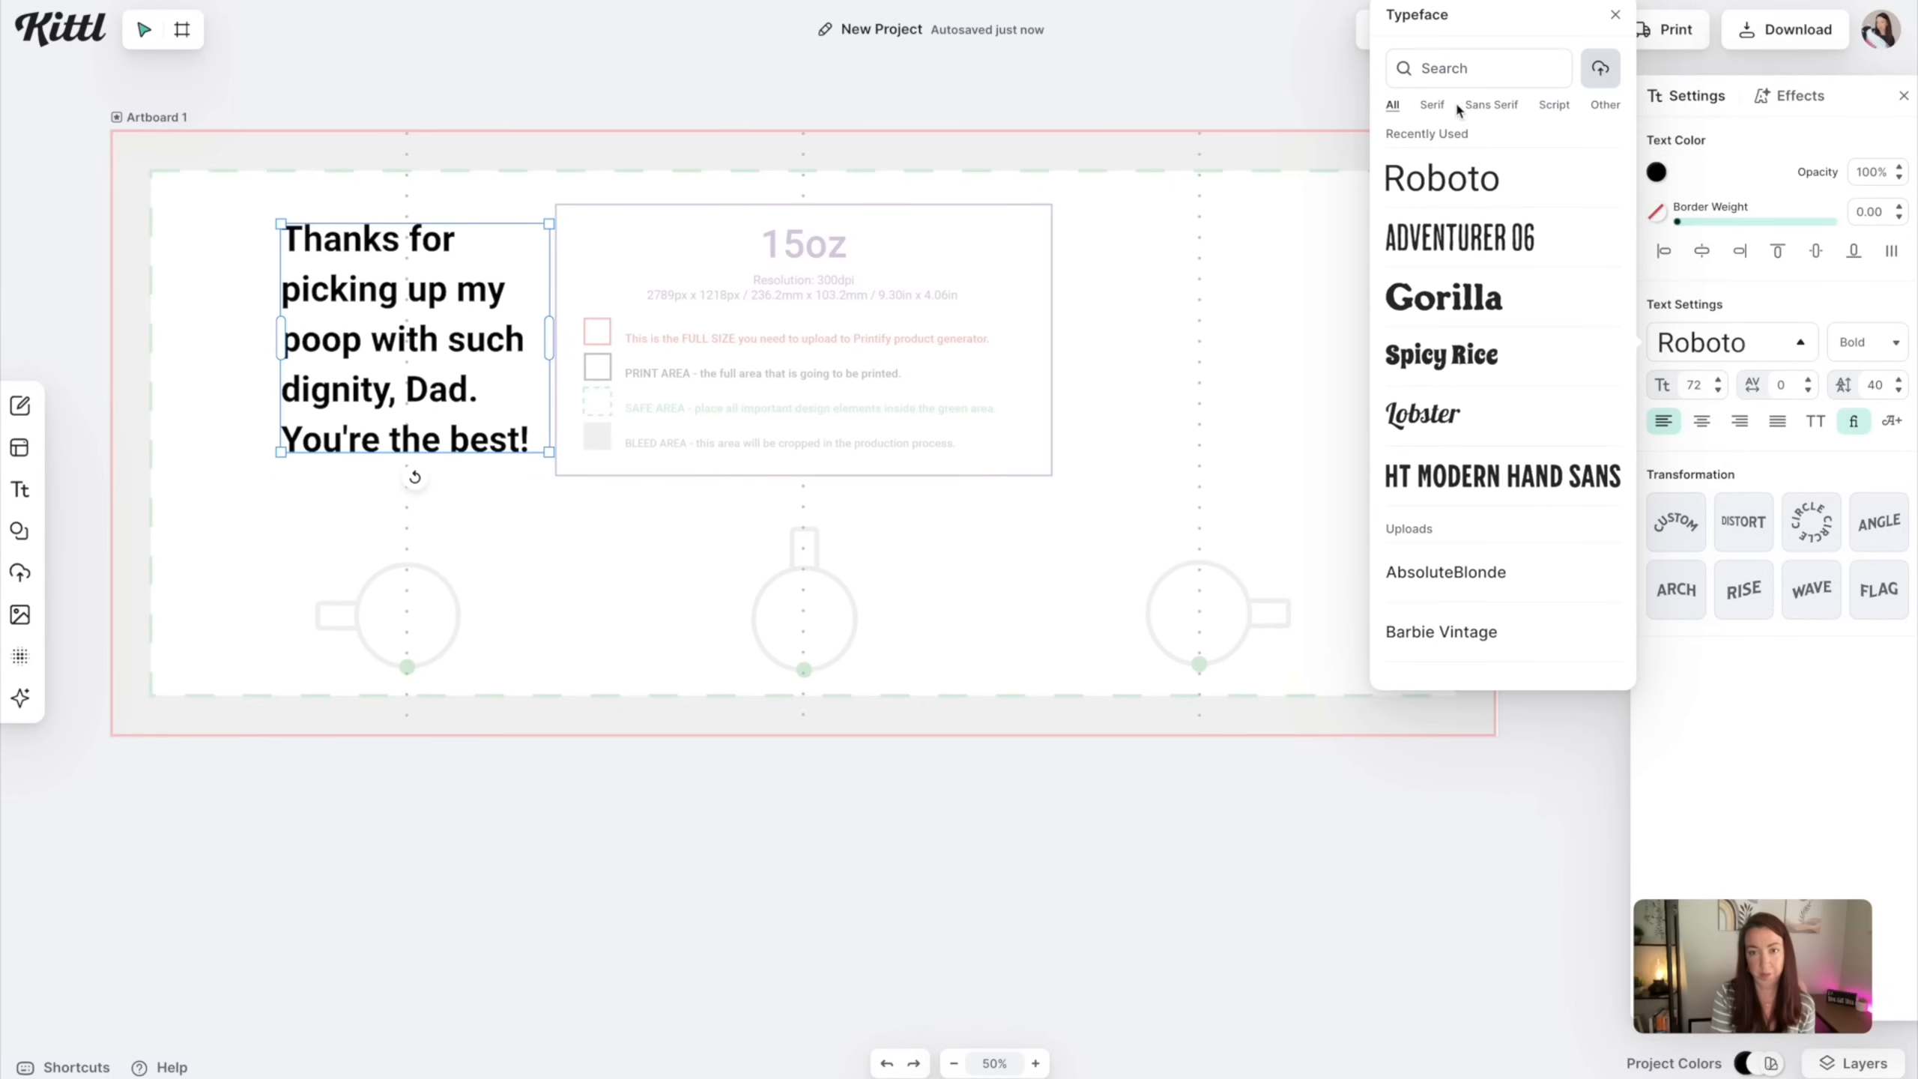
{"action": "left_click", "coordinate": [1433, 105]}
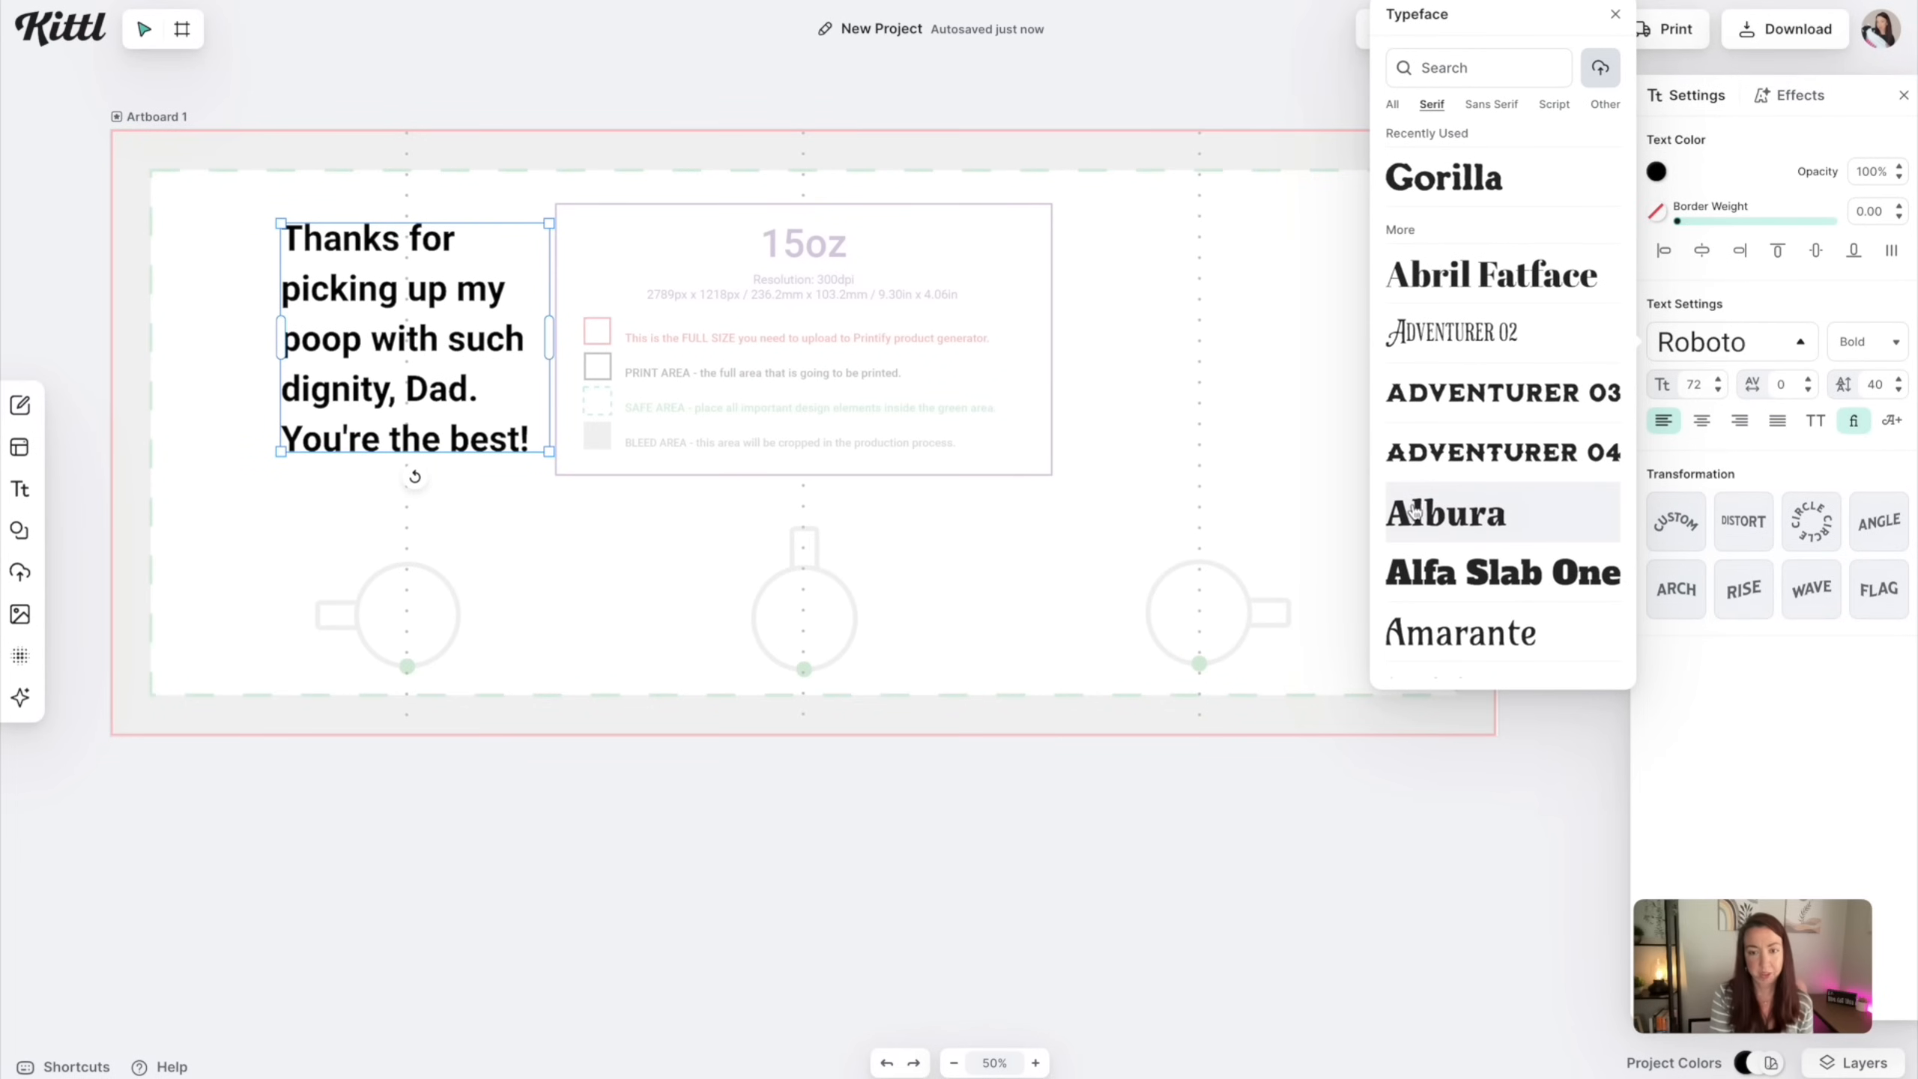
{"action": "left_click", "coordinate": [1490, 104]}
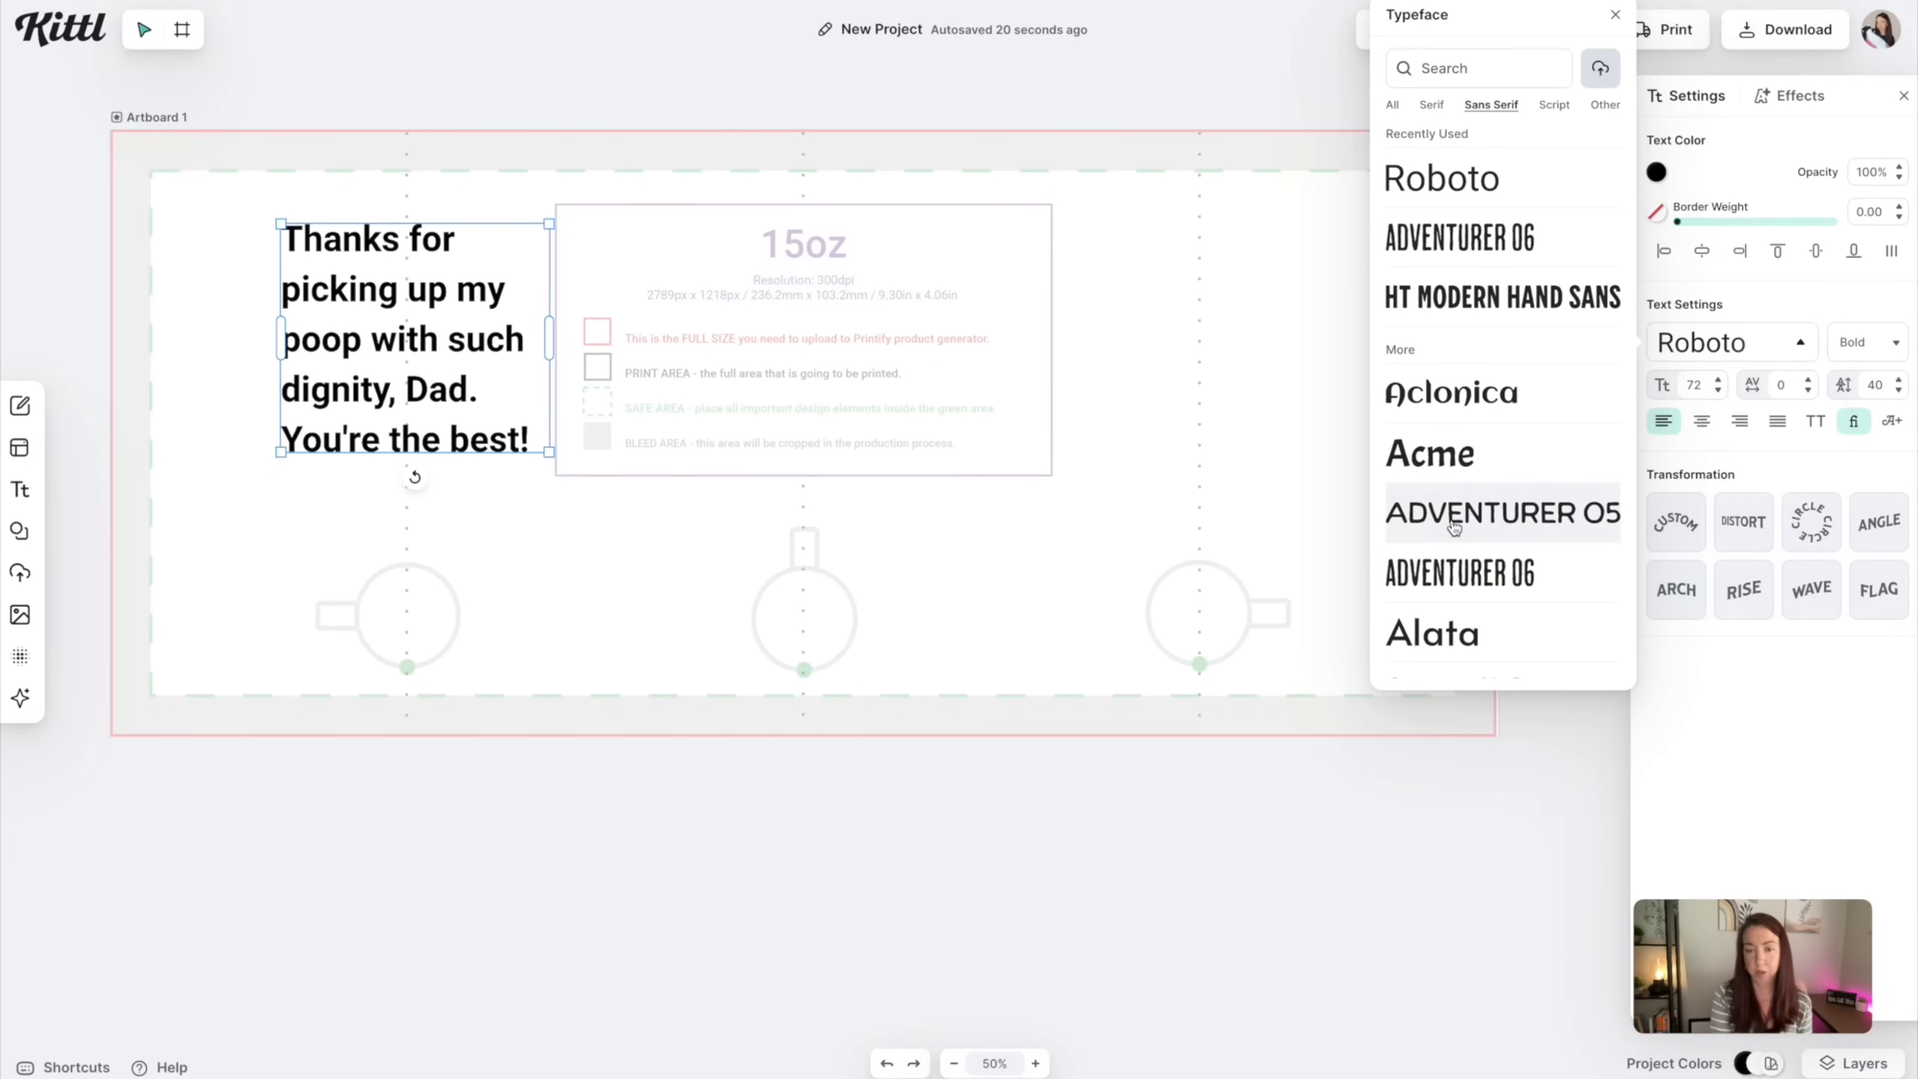
{"action": "left_click", "coordinate": [1551, 107]}
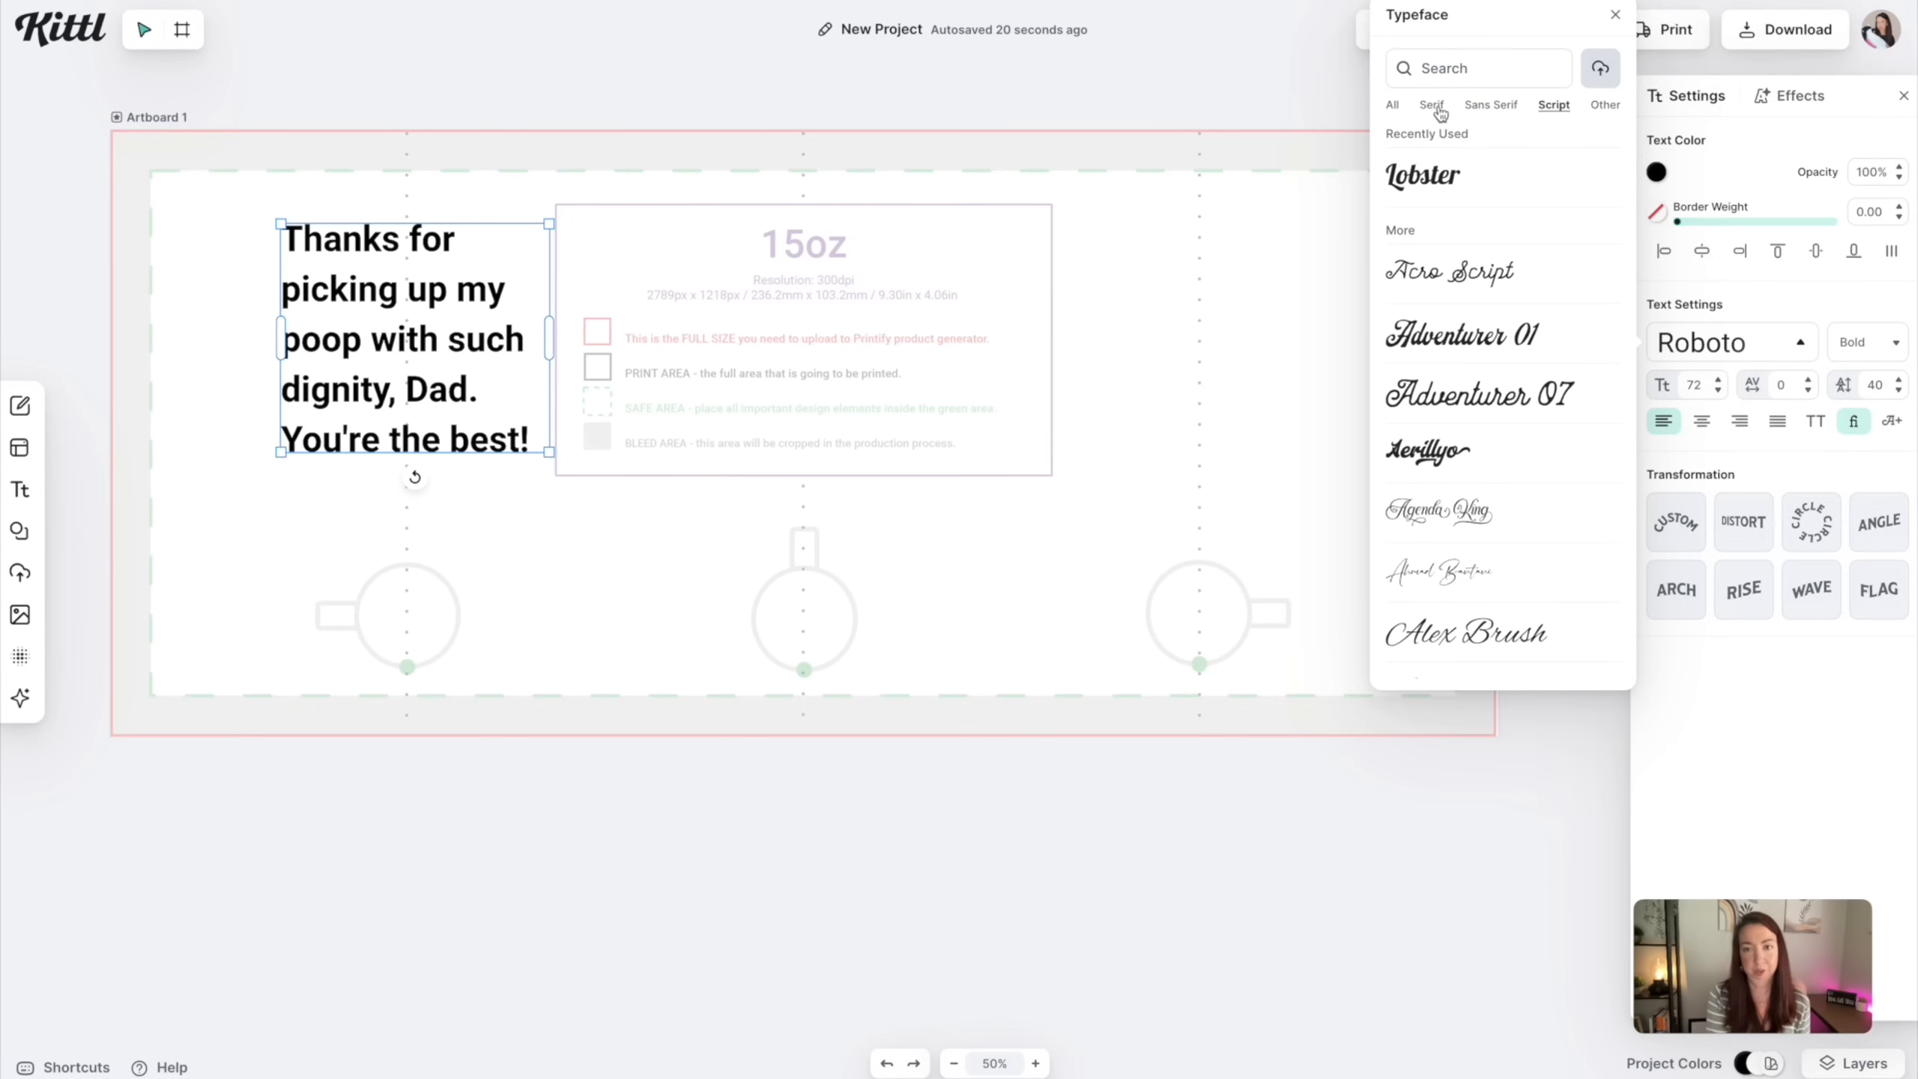
{"action": "left_click", "coordinate": [1481, 106]}
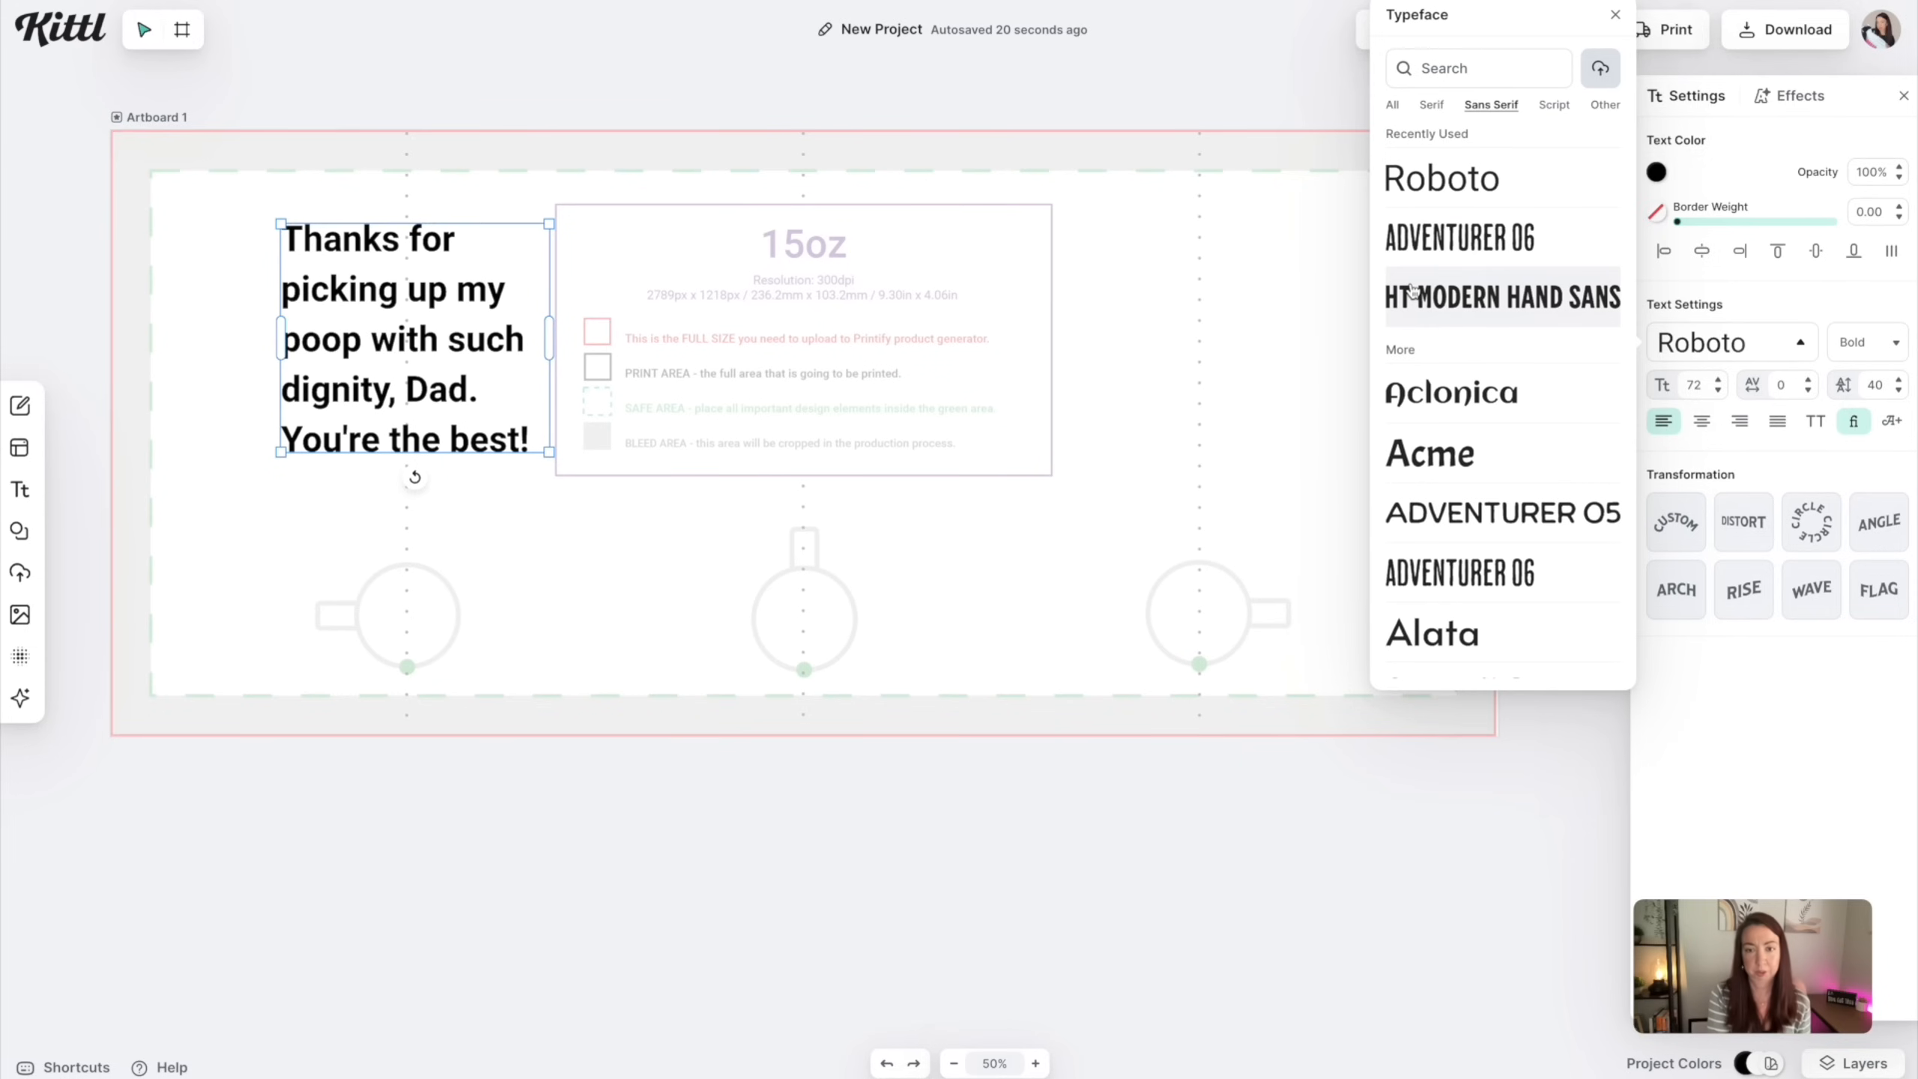
Browse the sans serif typefaces and try Ducados on the phrase
{"action": "scroll", "coordinate": [1453, 258], "scroll_direction": "down", "scroll_amount": 3}
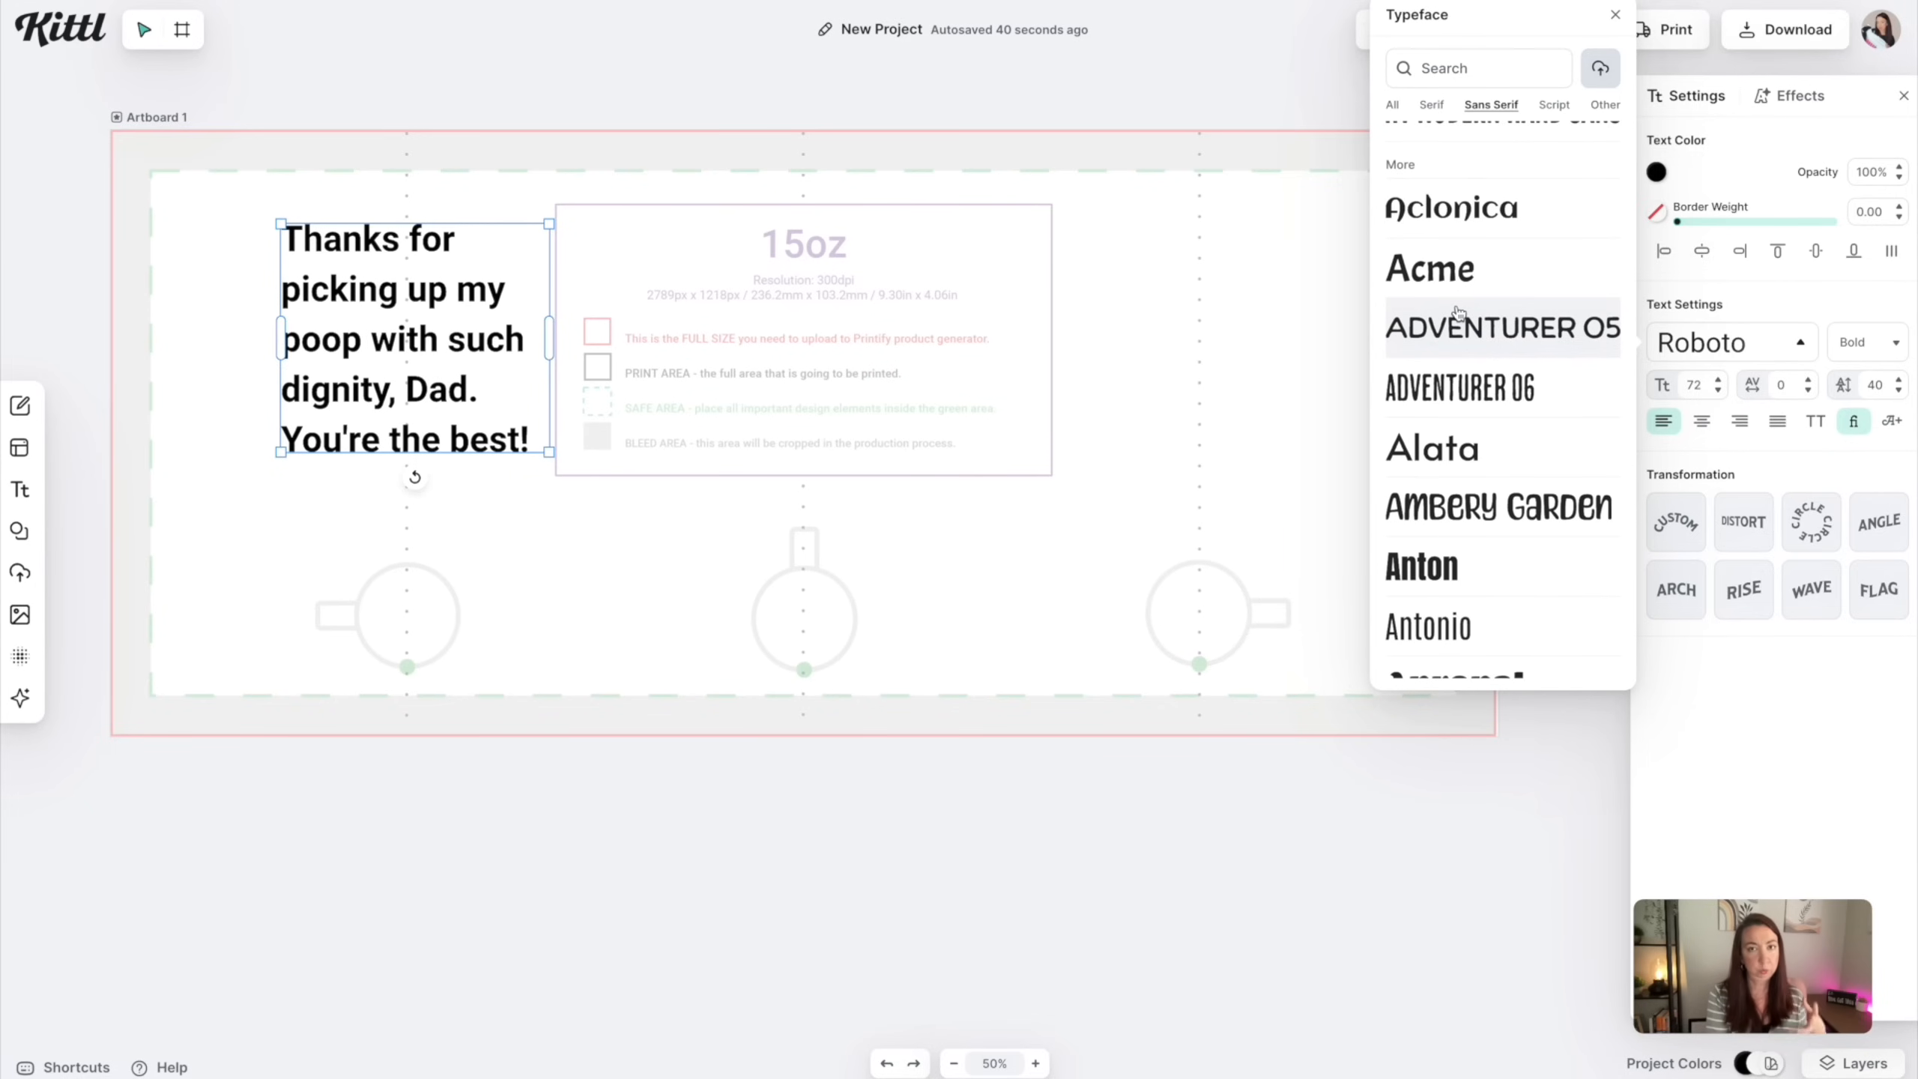
{"action": "scroll", "coordinate": [1457, 312], "scroll_direction": "down", "scroll_amount": 4}
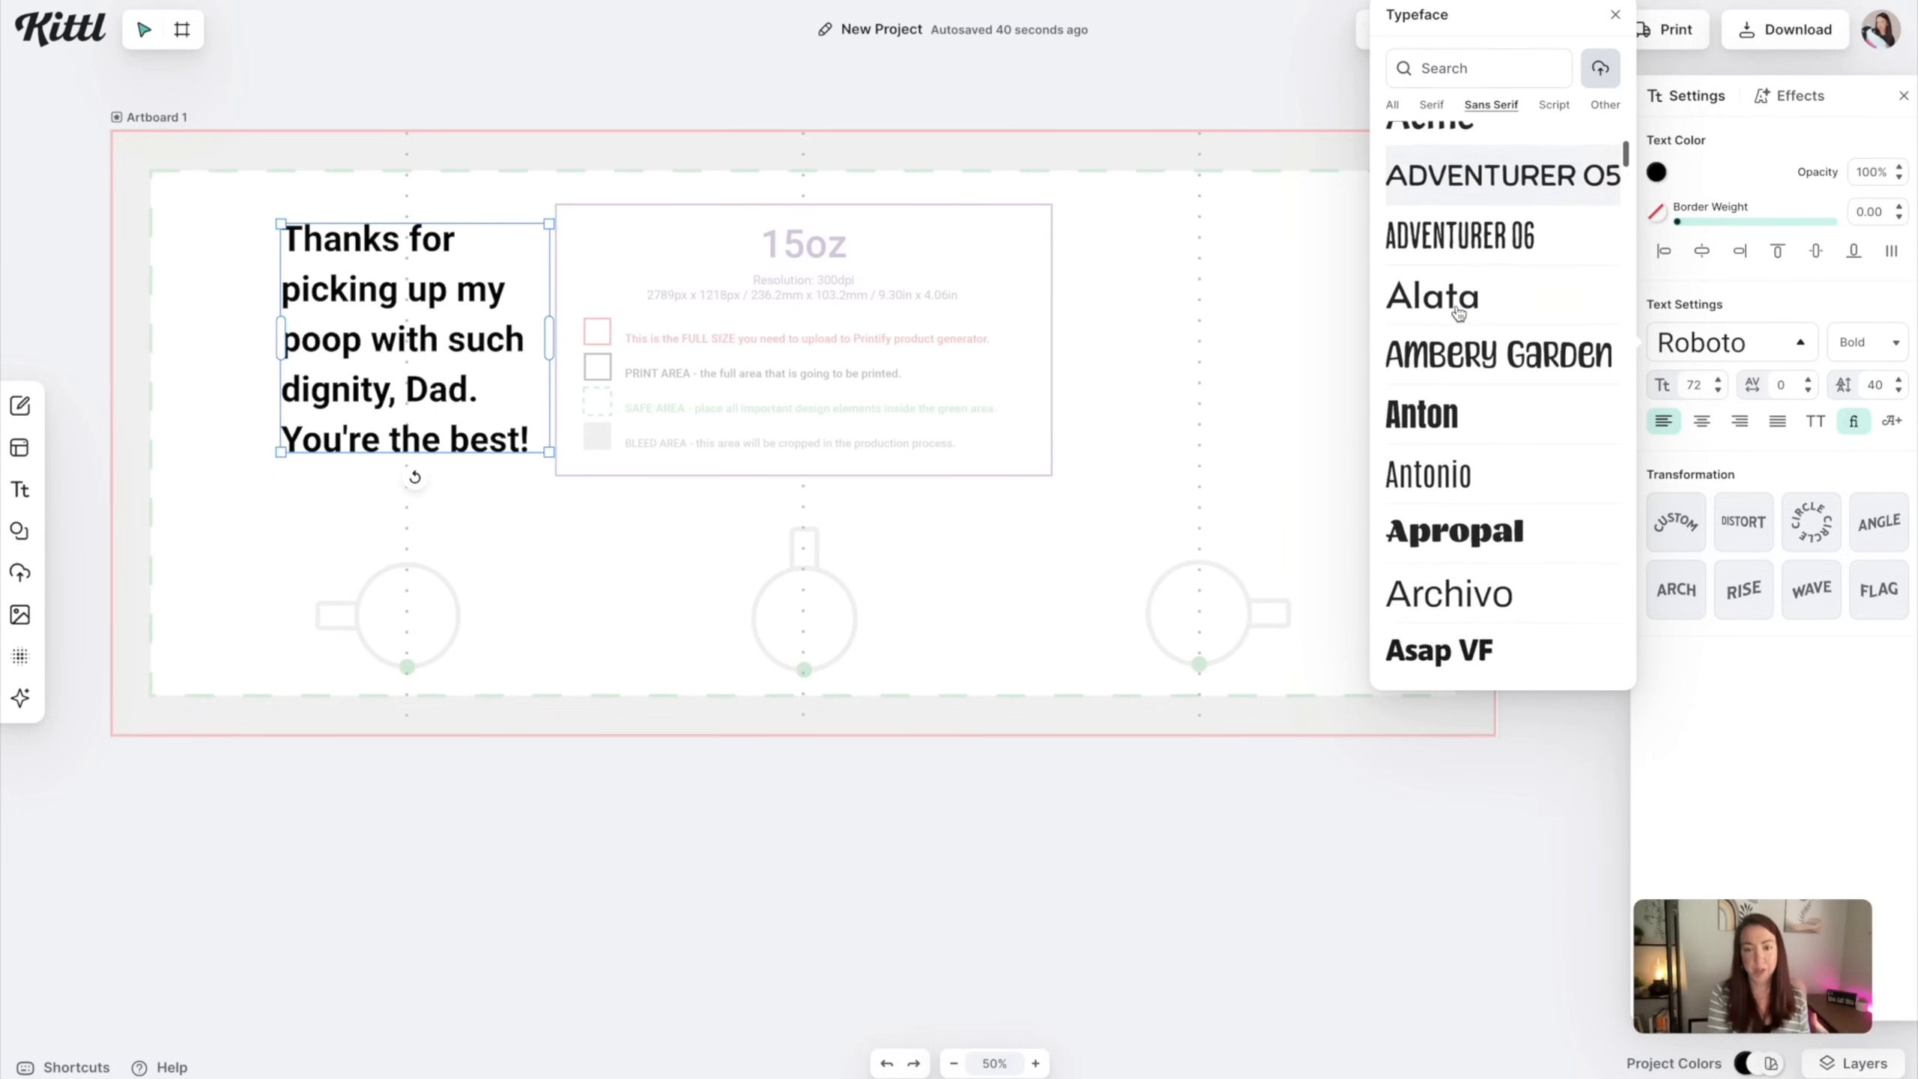
{"action": "scroll", "coordinate": [1458, 312], "scroll_direction": "down", "scroll_amount": 2}
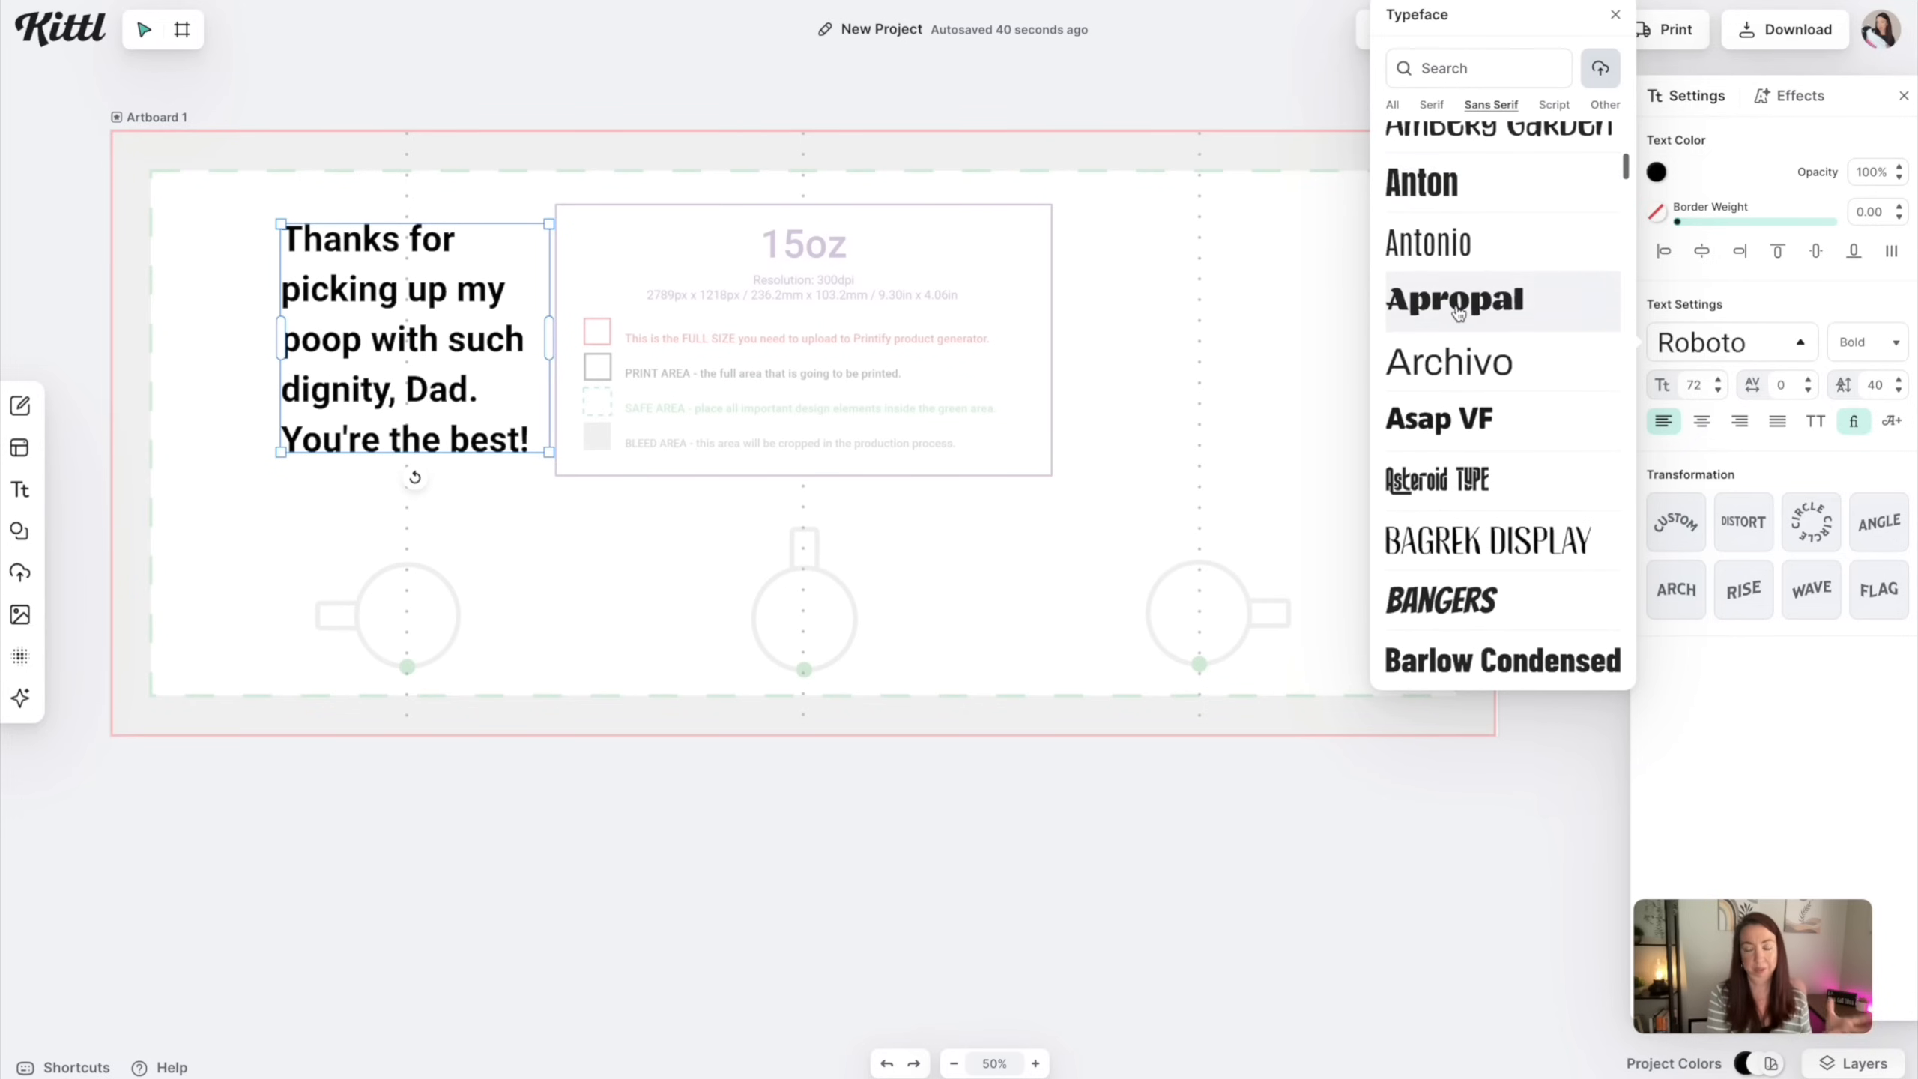
{"action": "scroll", "coordinate": [1457, 312], "scroll_direction": "down", "scroll_amount": 2}
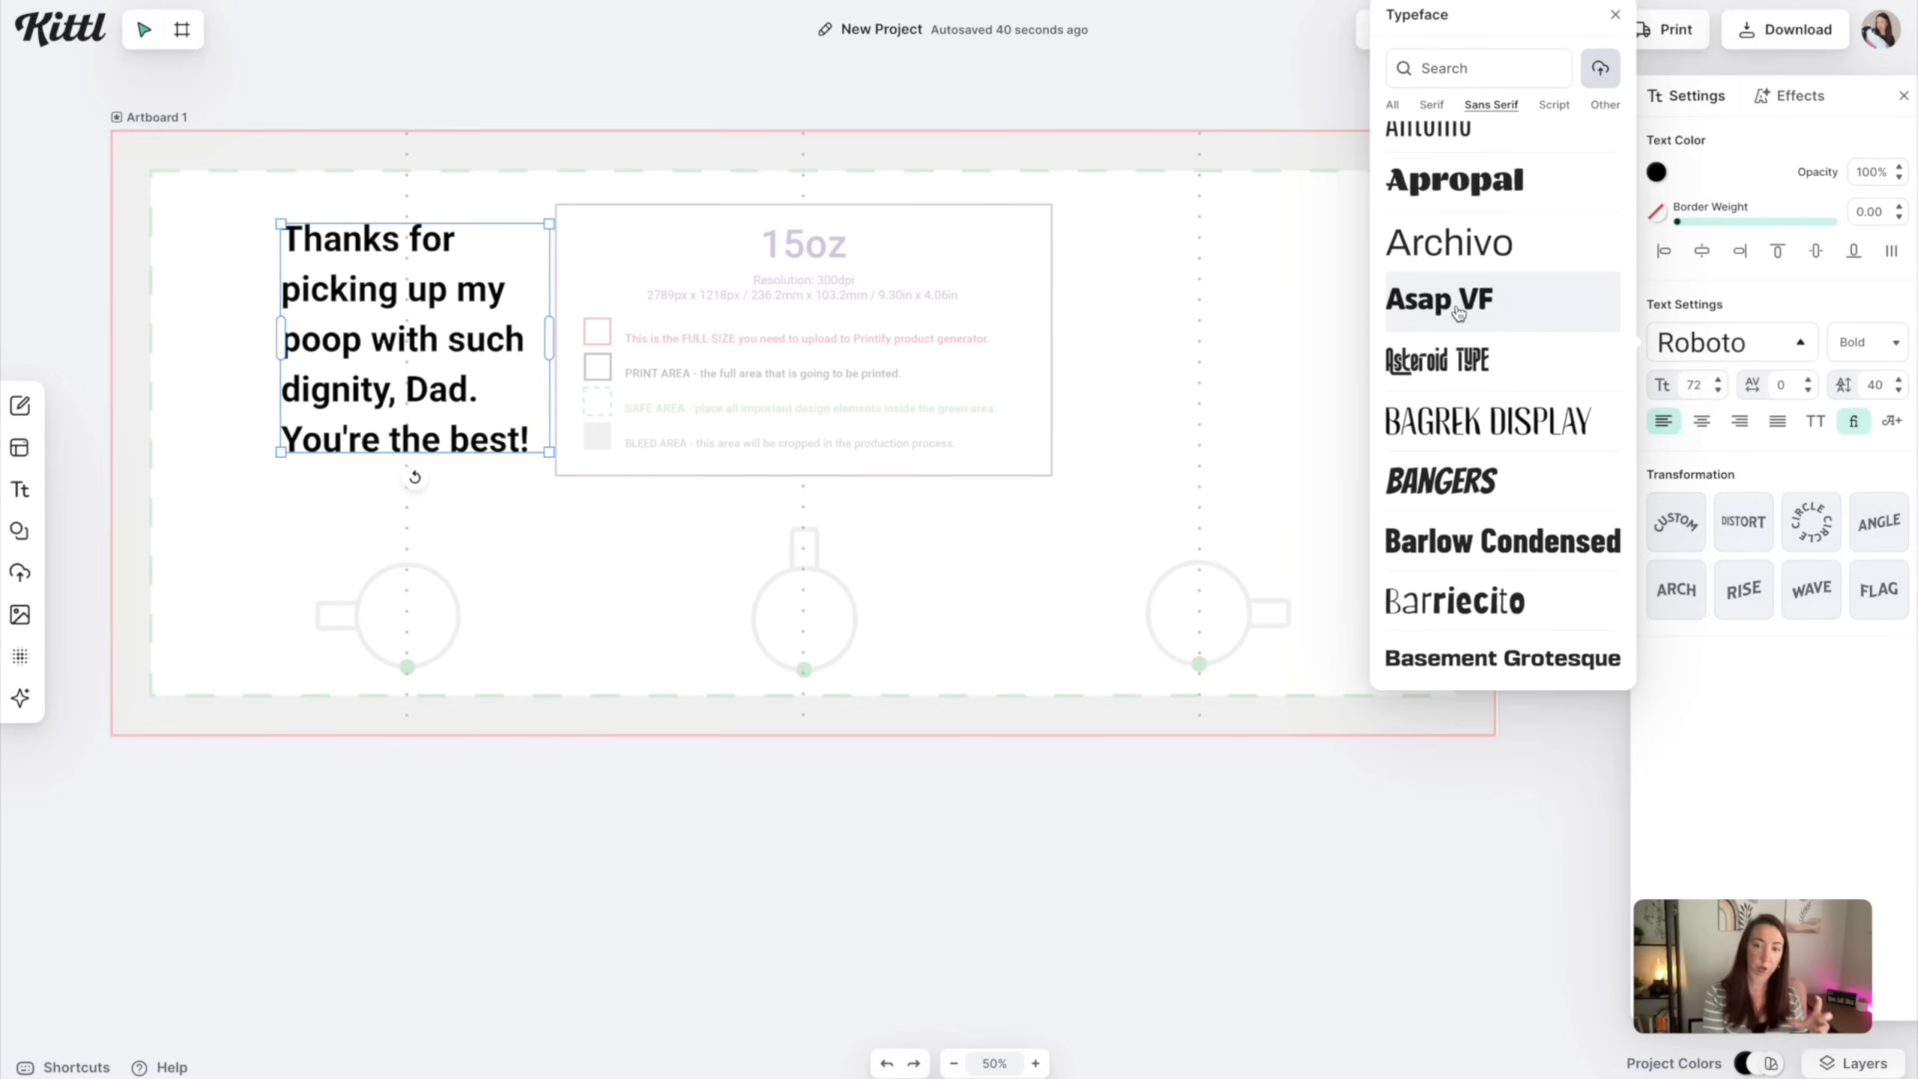
{"action": "scroll", "coordinate": [1457, 311], "scroll_direction": "down", "scroll_amount": 1}
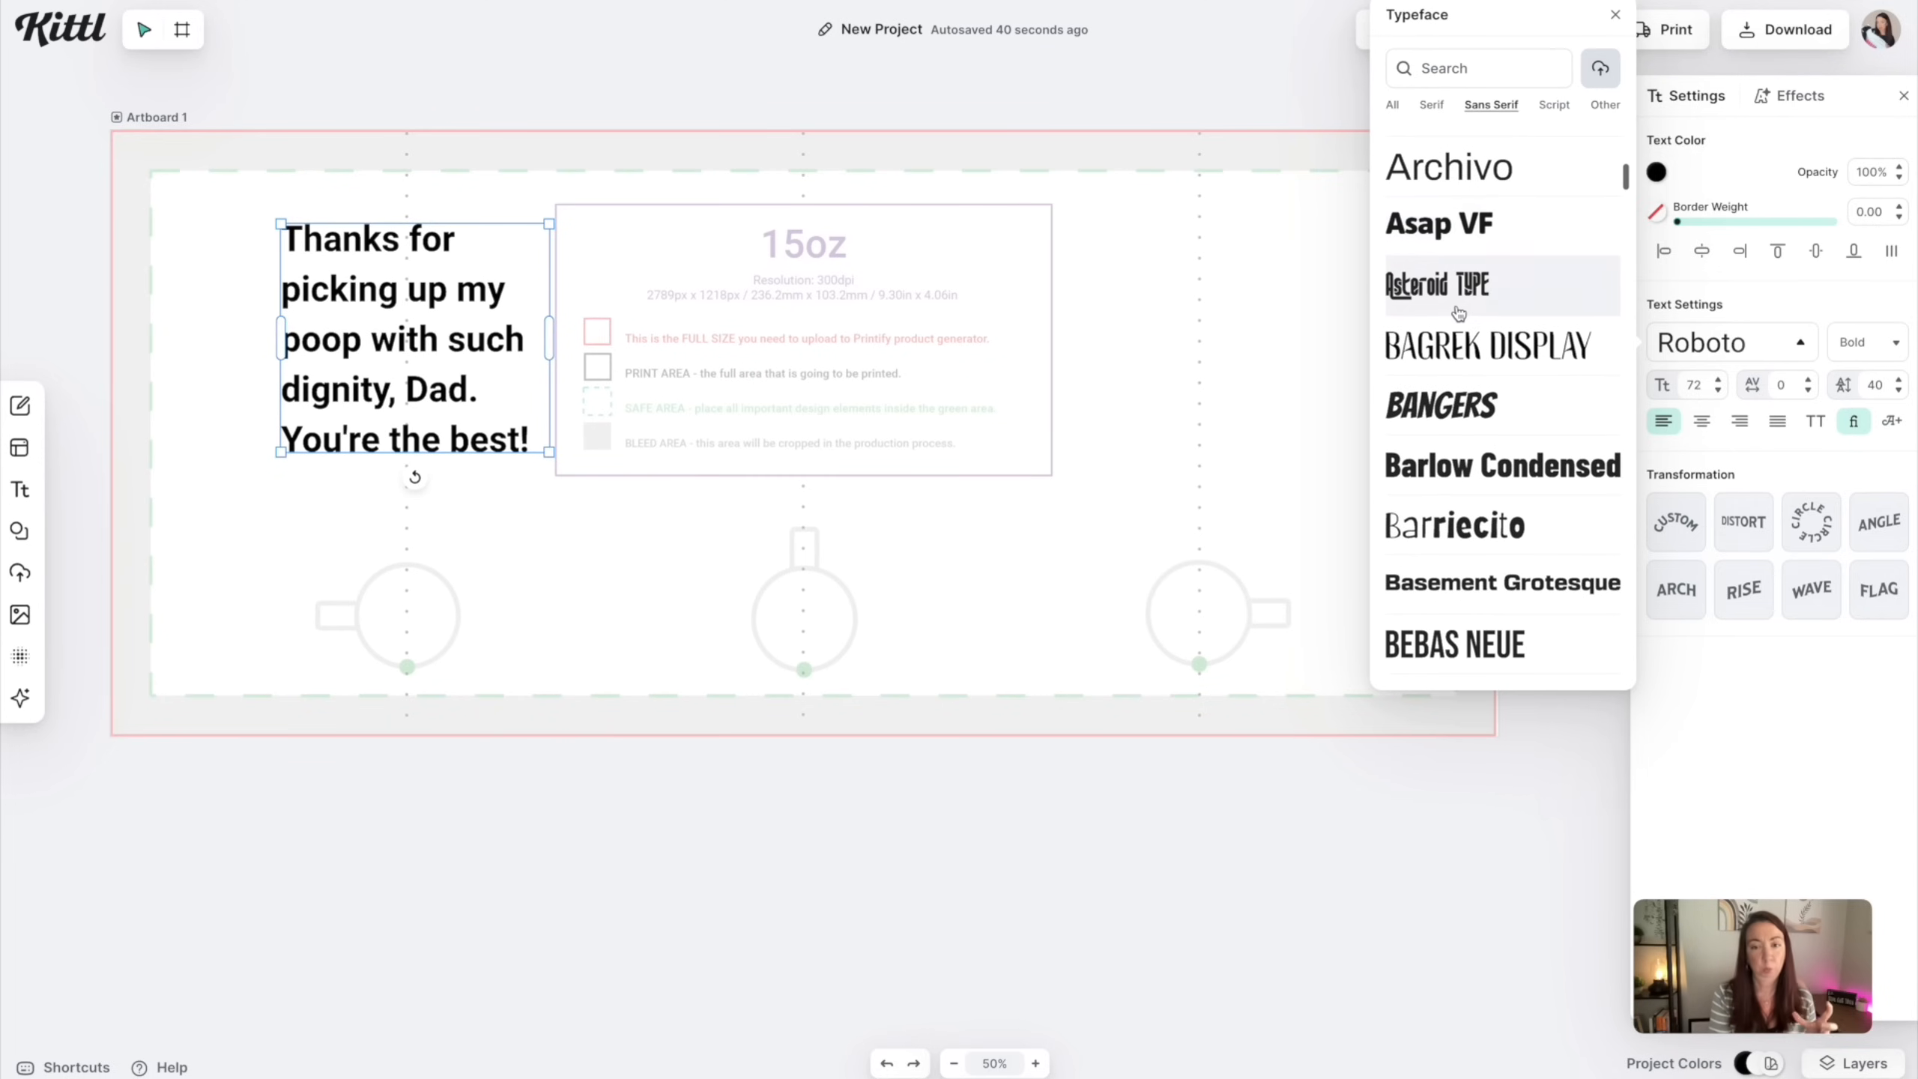
{"action": "scroll", "coordinate": [1457, 311], "scroll_direction": "down", "scroll_amount": 2}
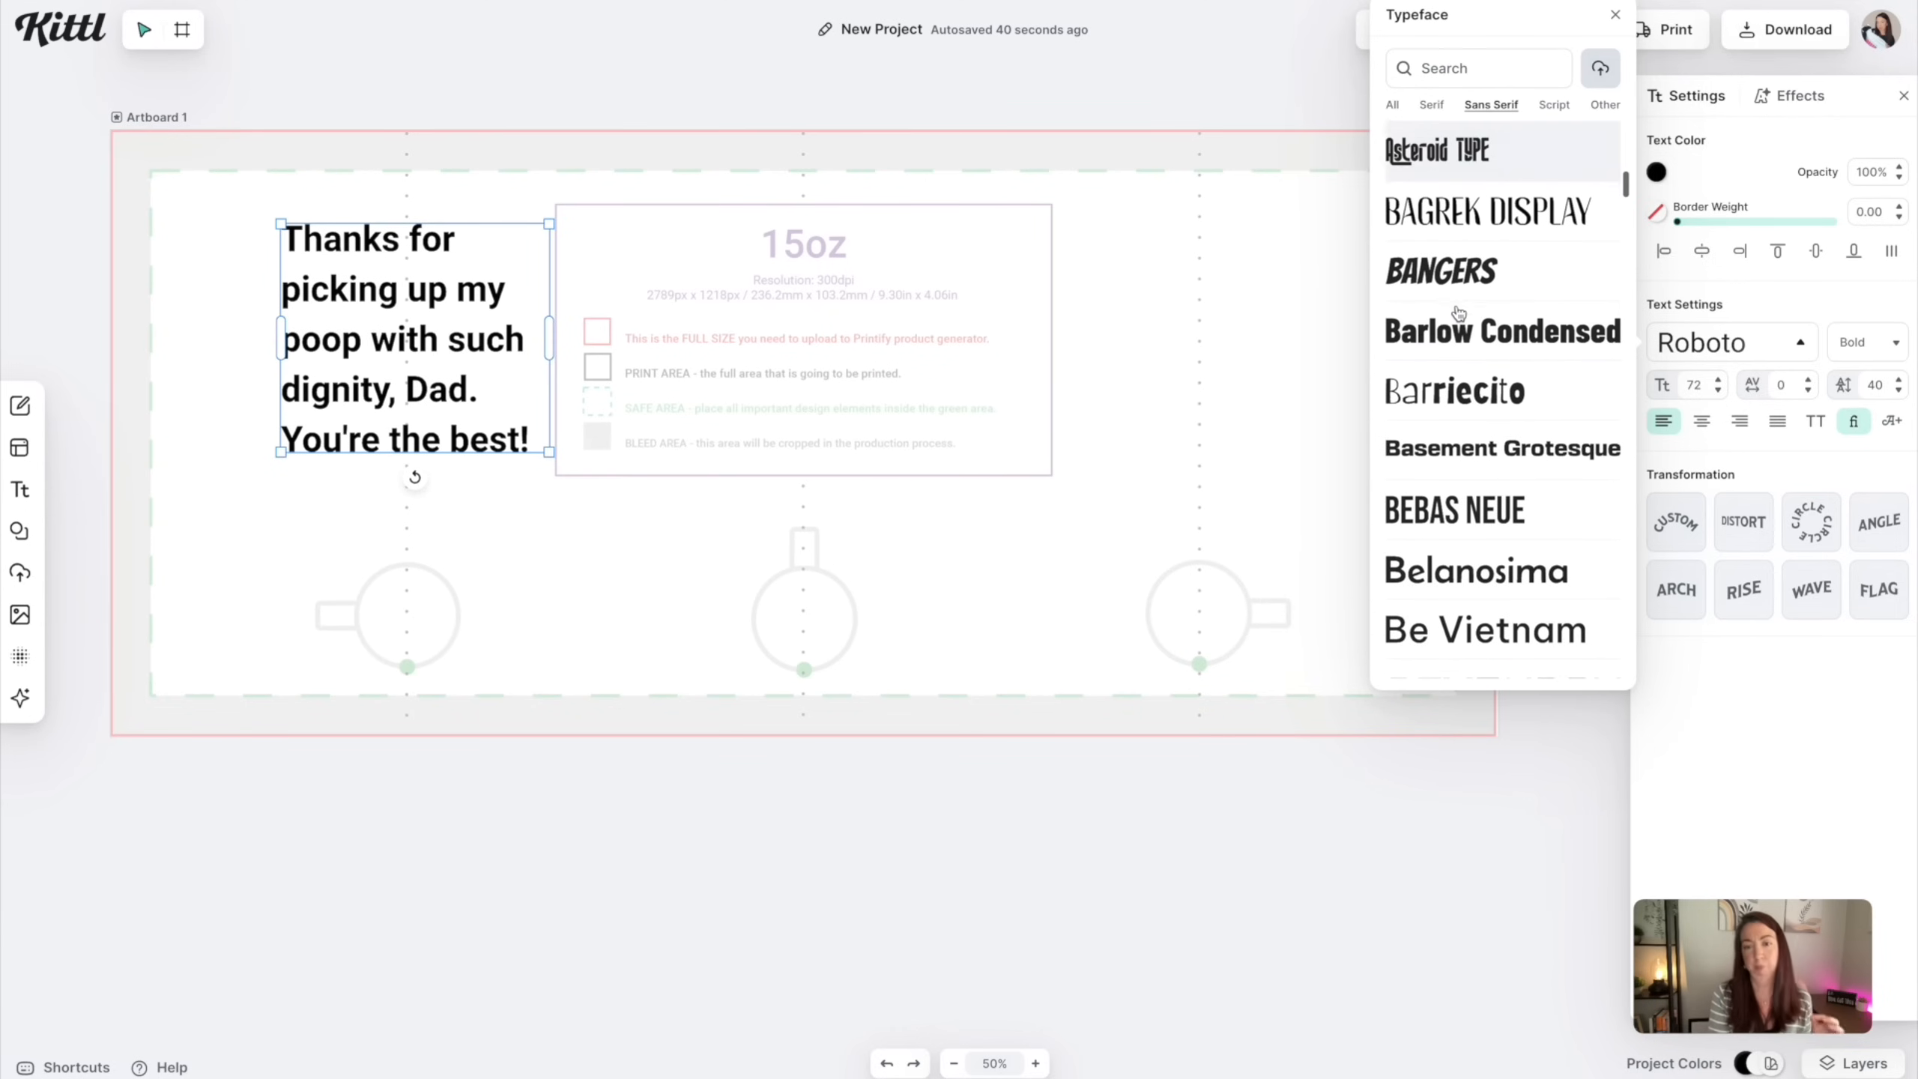
{"action": "scroll", "coordinate": [1457, 312], "scroll_direction": "down", "scroll_amount": 1}
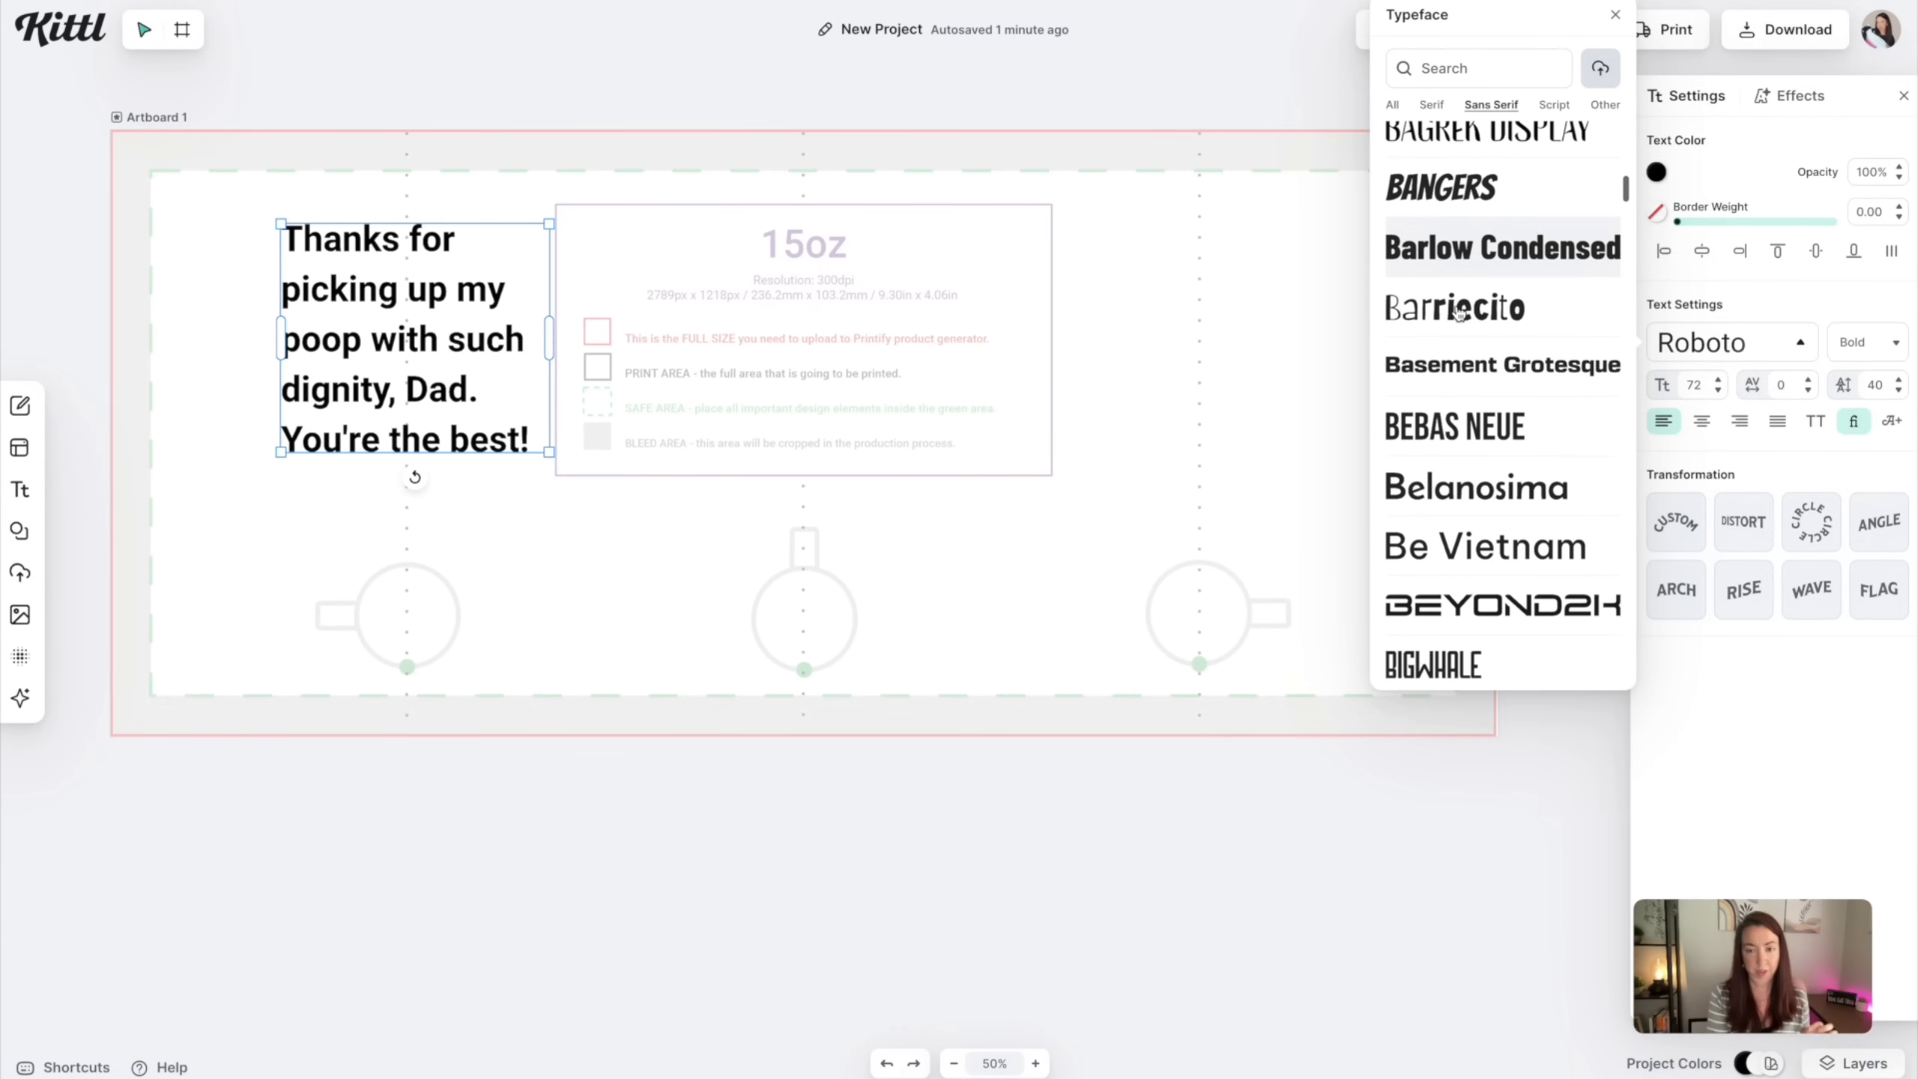
{"action": "scroll", "coordinate": [1470, 406], "scroll_direction": "down", "scroll_amount": 1}
{"action": "scroll", "coordinate": [1470, 406], "scroll_direction": "down", "scroll_amount": 4}
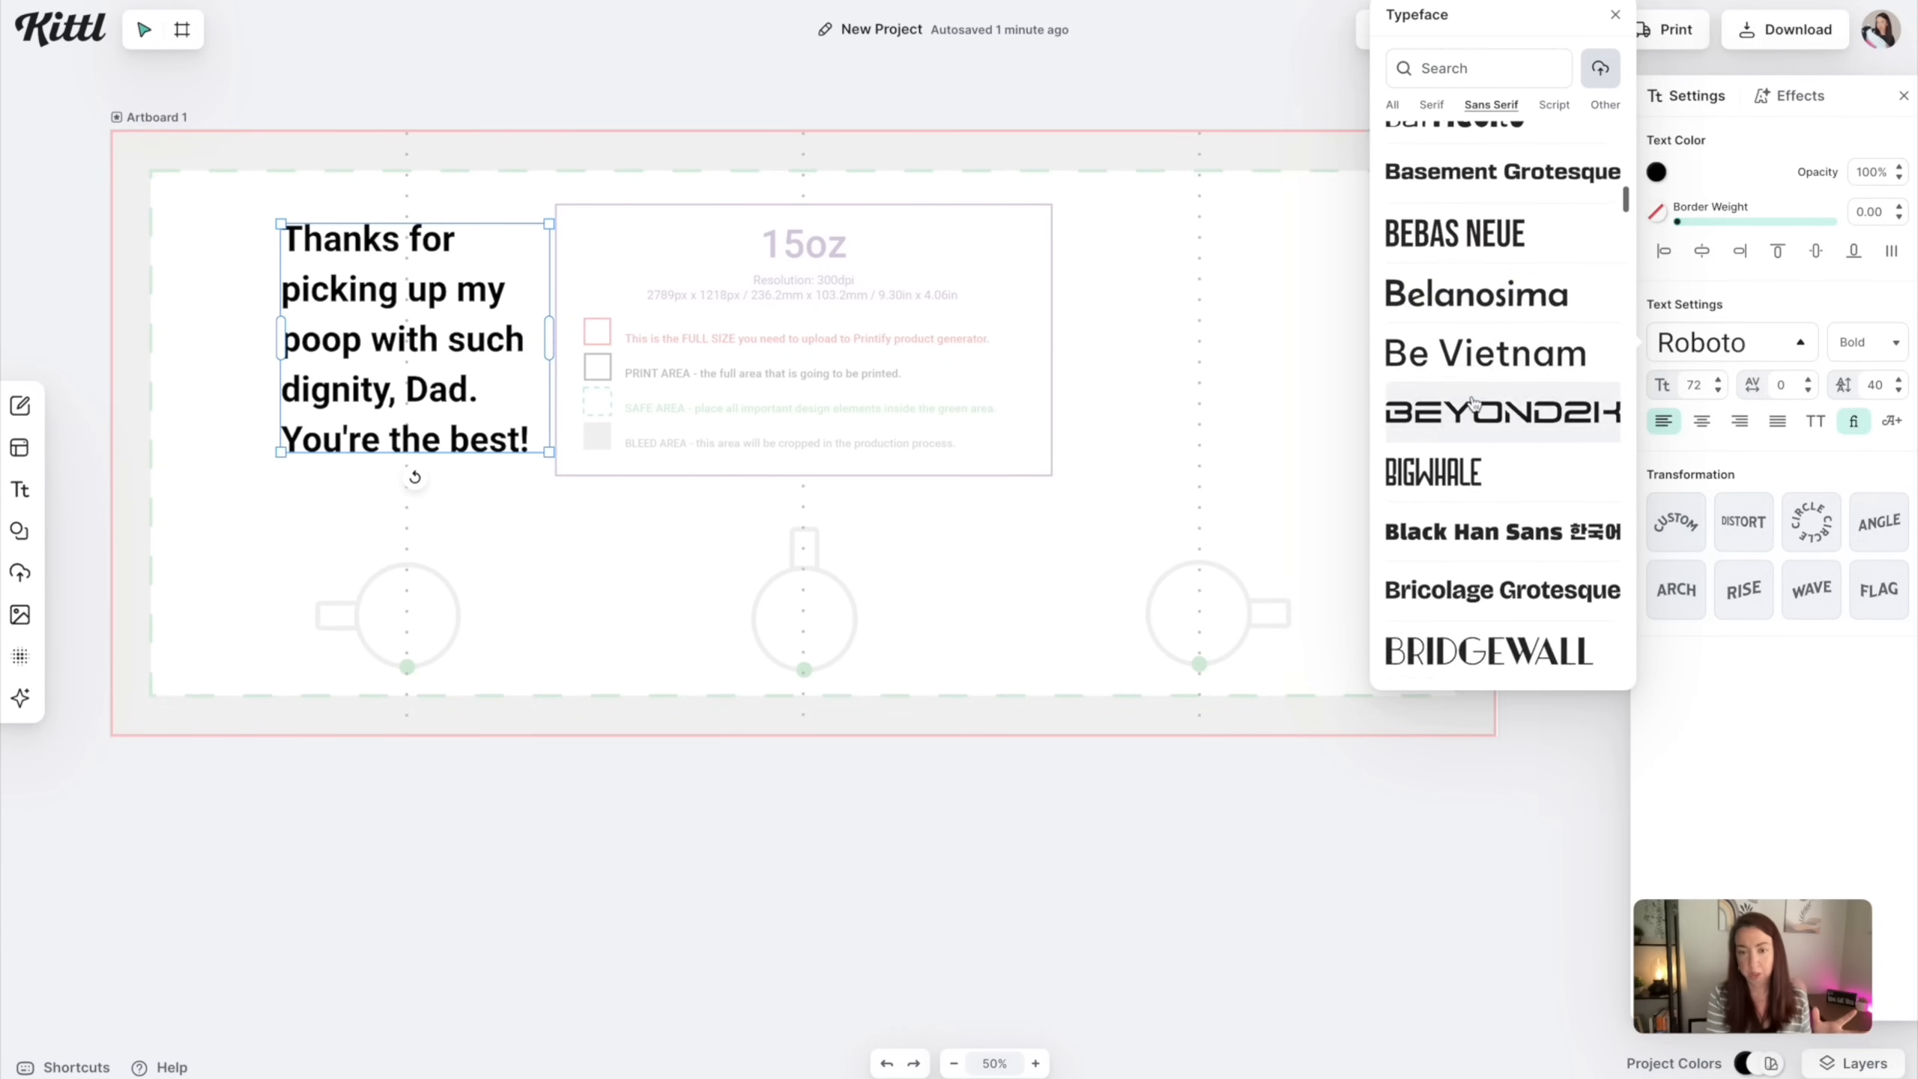
{"action": "scroll", "coordinate": [1502, 416], "scroll_direction": "down", "scroll_amount": 6}
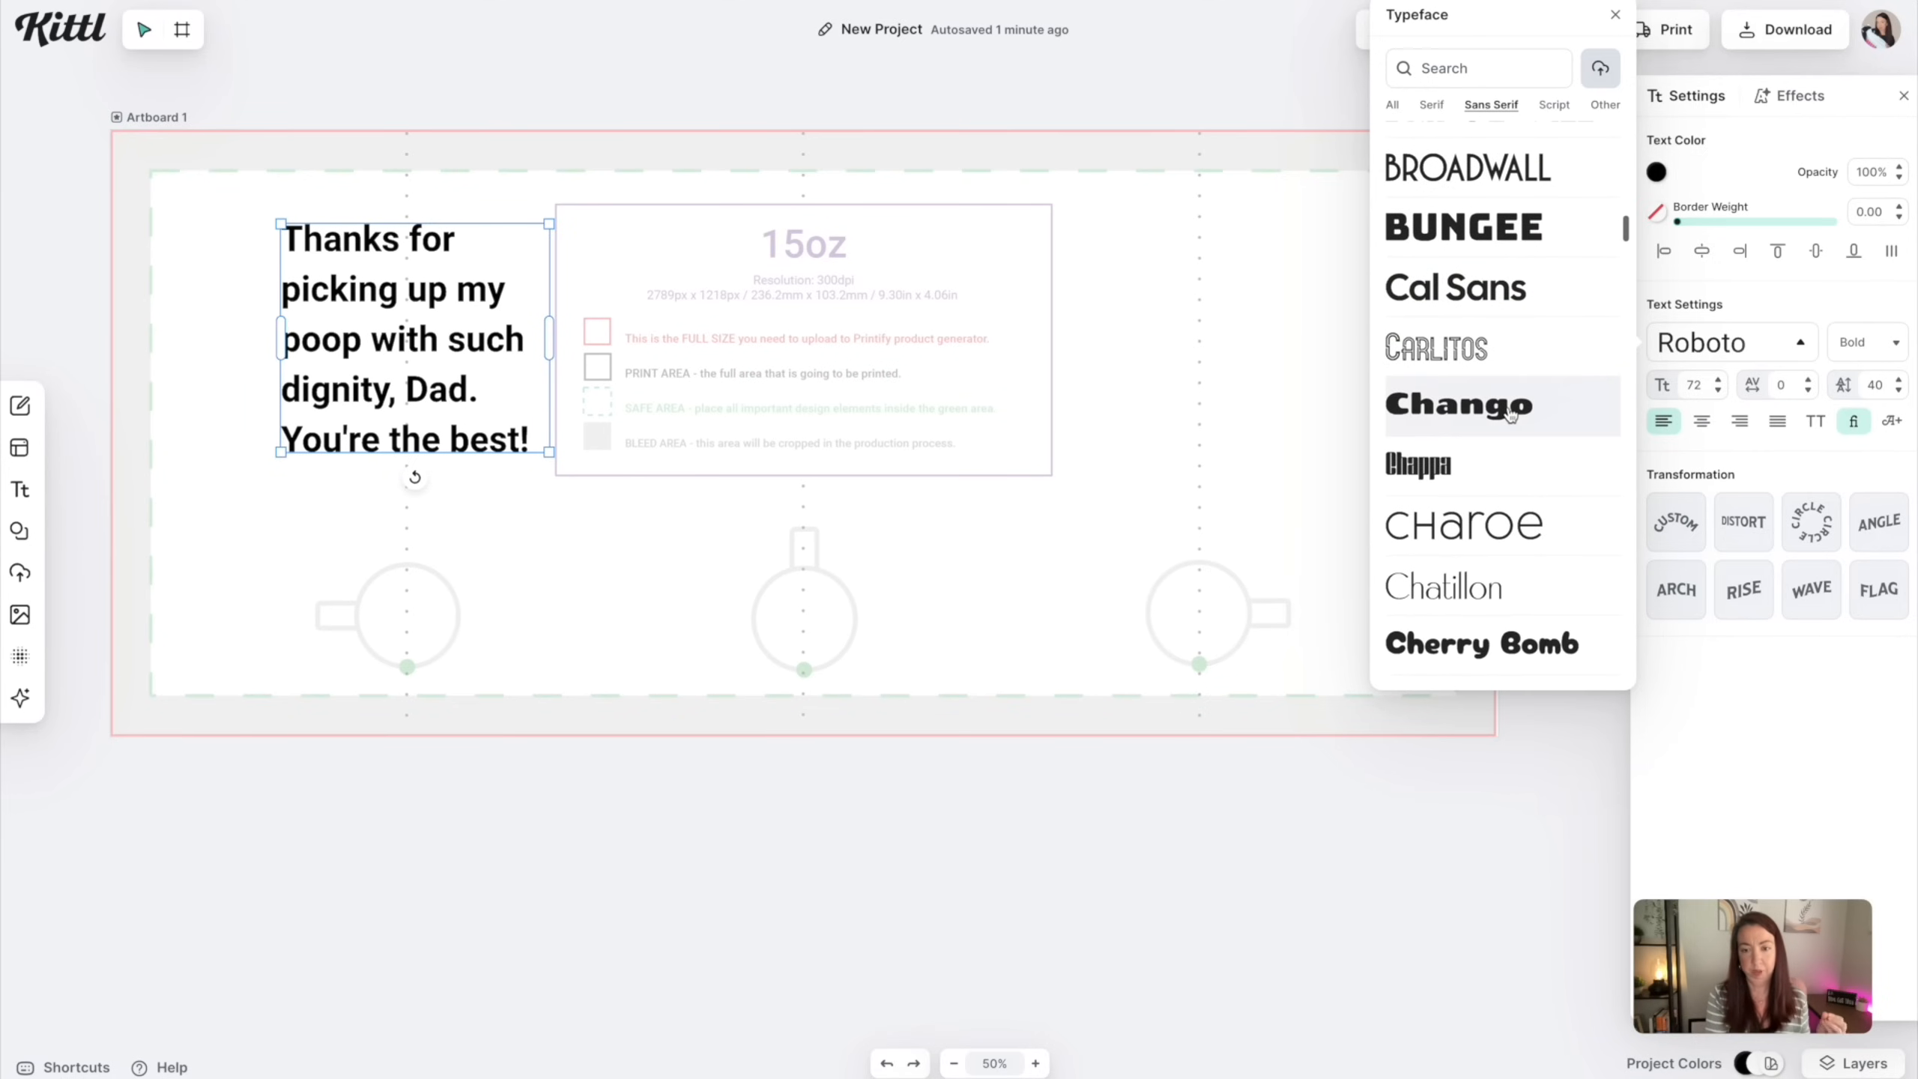
{"action": "scroll", "coordinate": [1508, 490], "scroll_direction": "down", "scroll_amount": 2}
{"action": "scroll", "coordinate": [1523, 488], "scroll_direction": "down", "scroll_amount": 4}
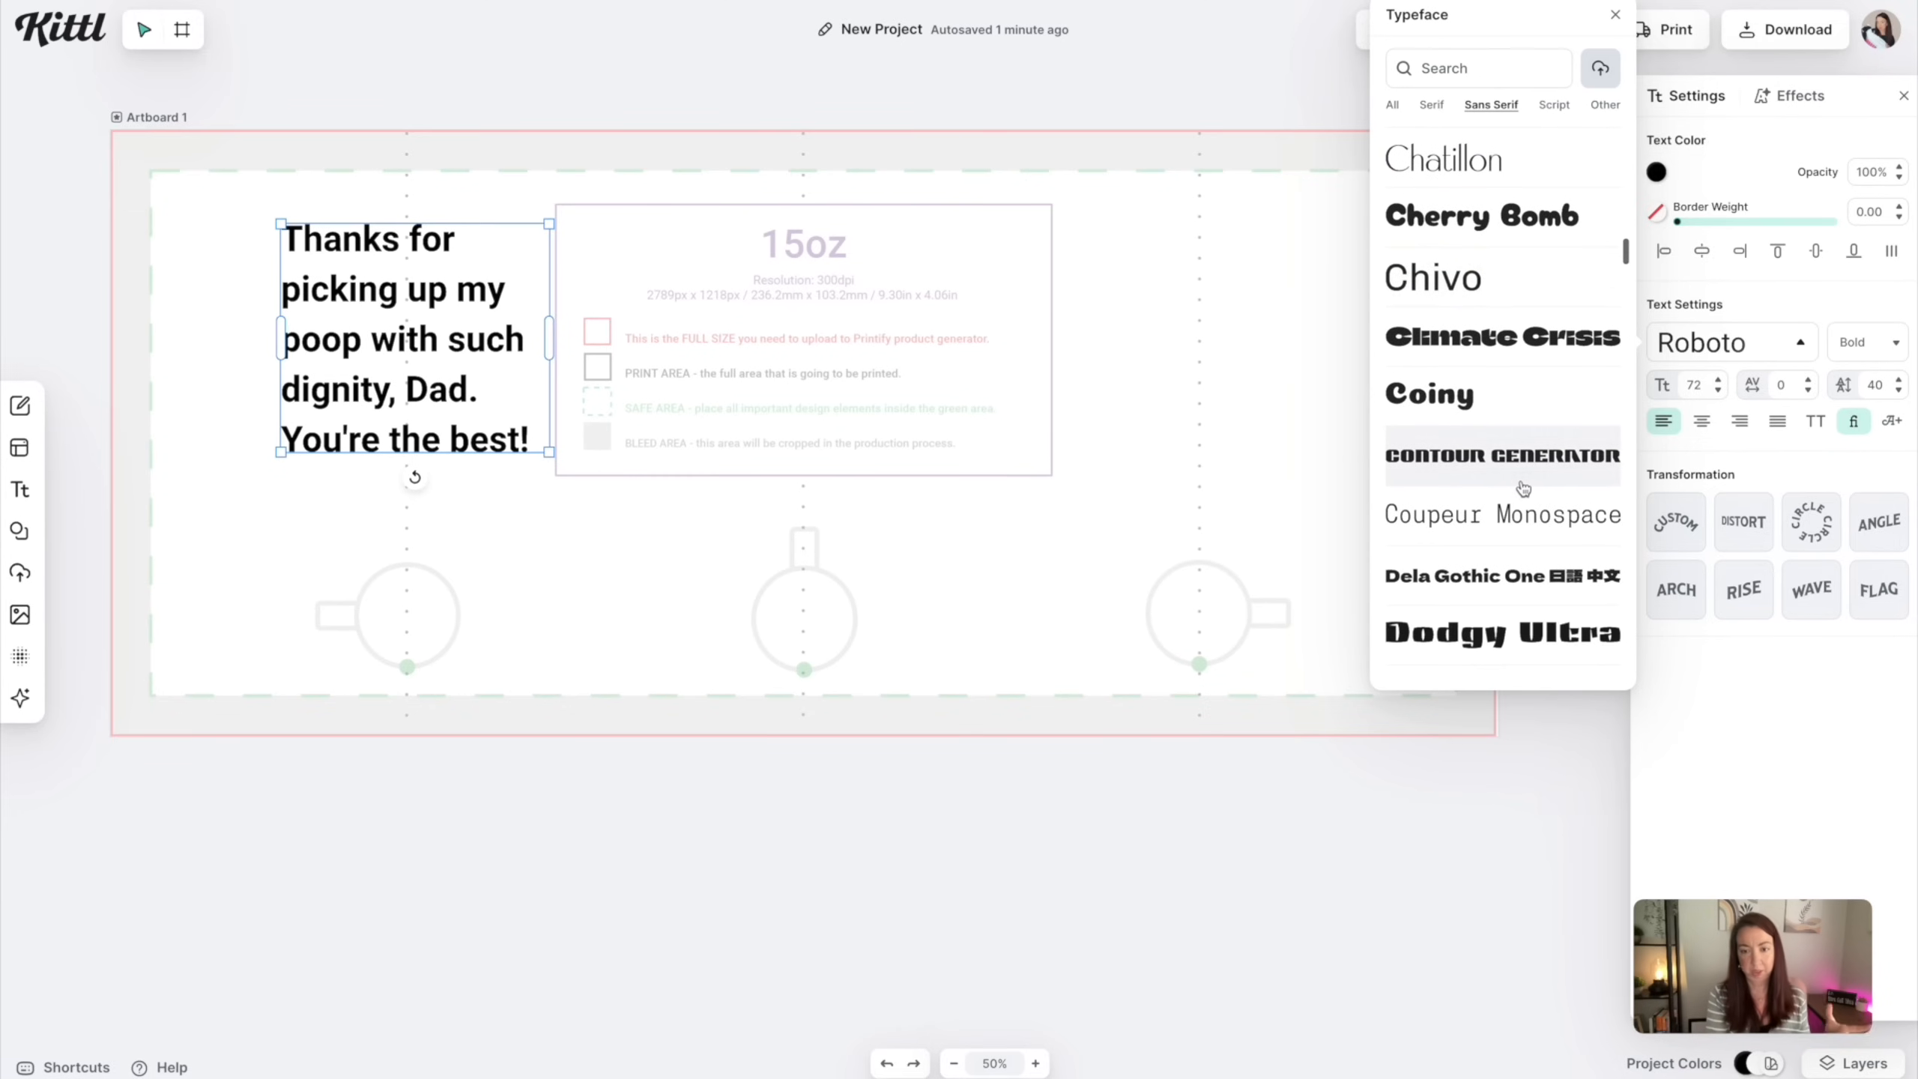
{"action": "scroll", "coordinate": [1523, 488], "scroll_direction": "down", "scroll_amount": 3}
{"action": "scroll", "coordinate": [1523, 488], "scroll_direction": "down", "scroll_amount": 2}
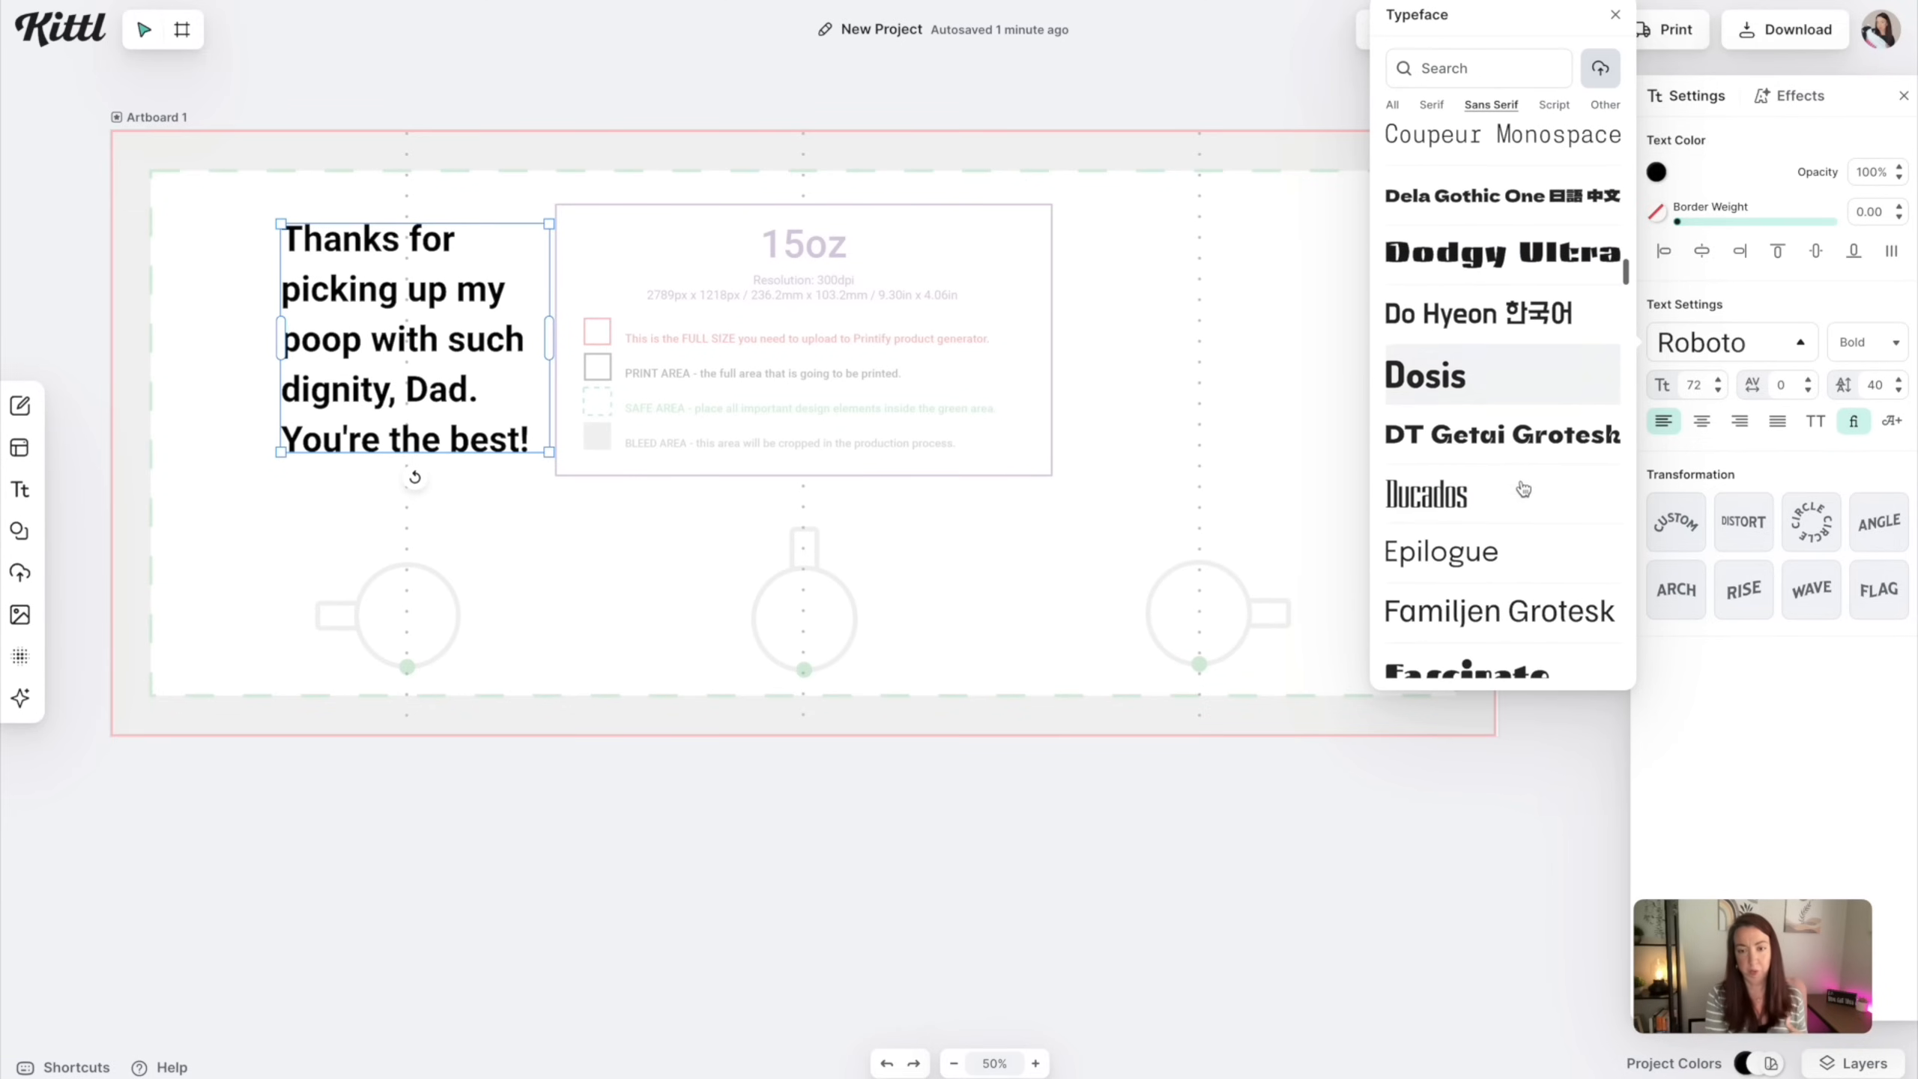
{"action": "left_click", "coordinate": [1437, 512]}
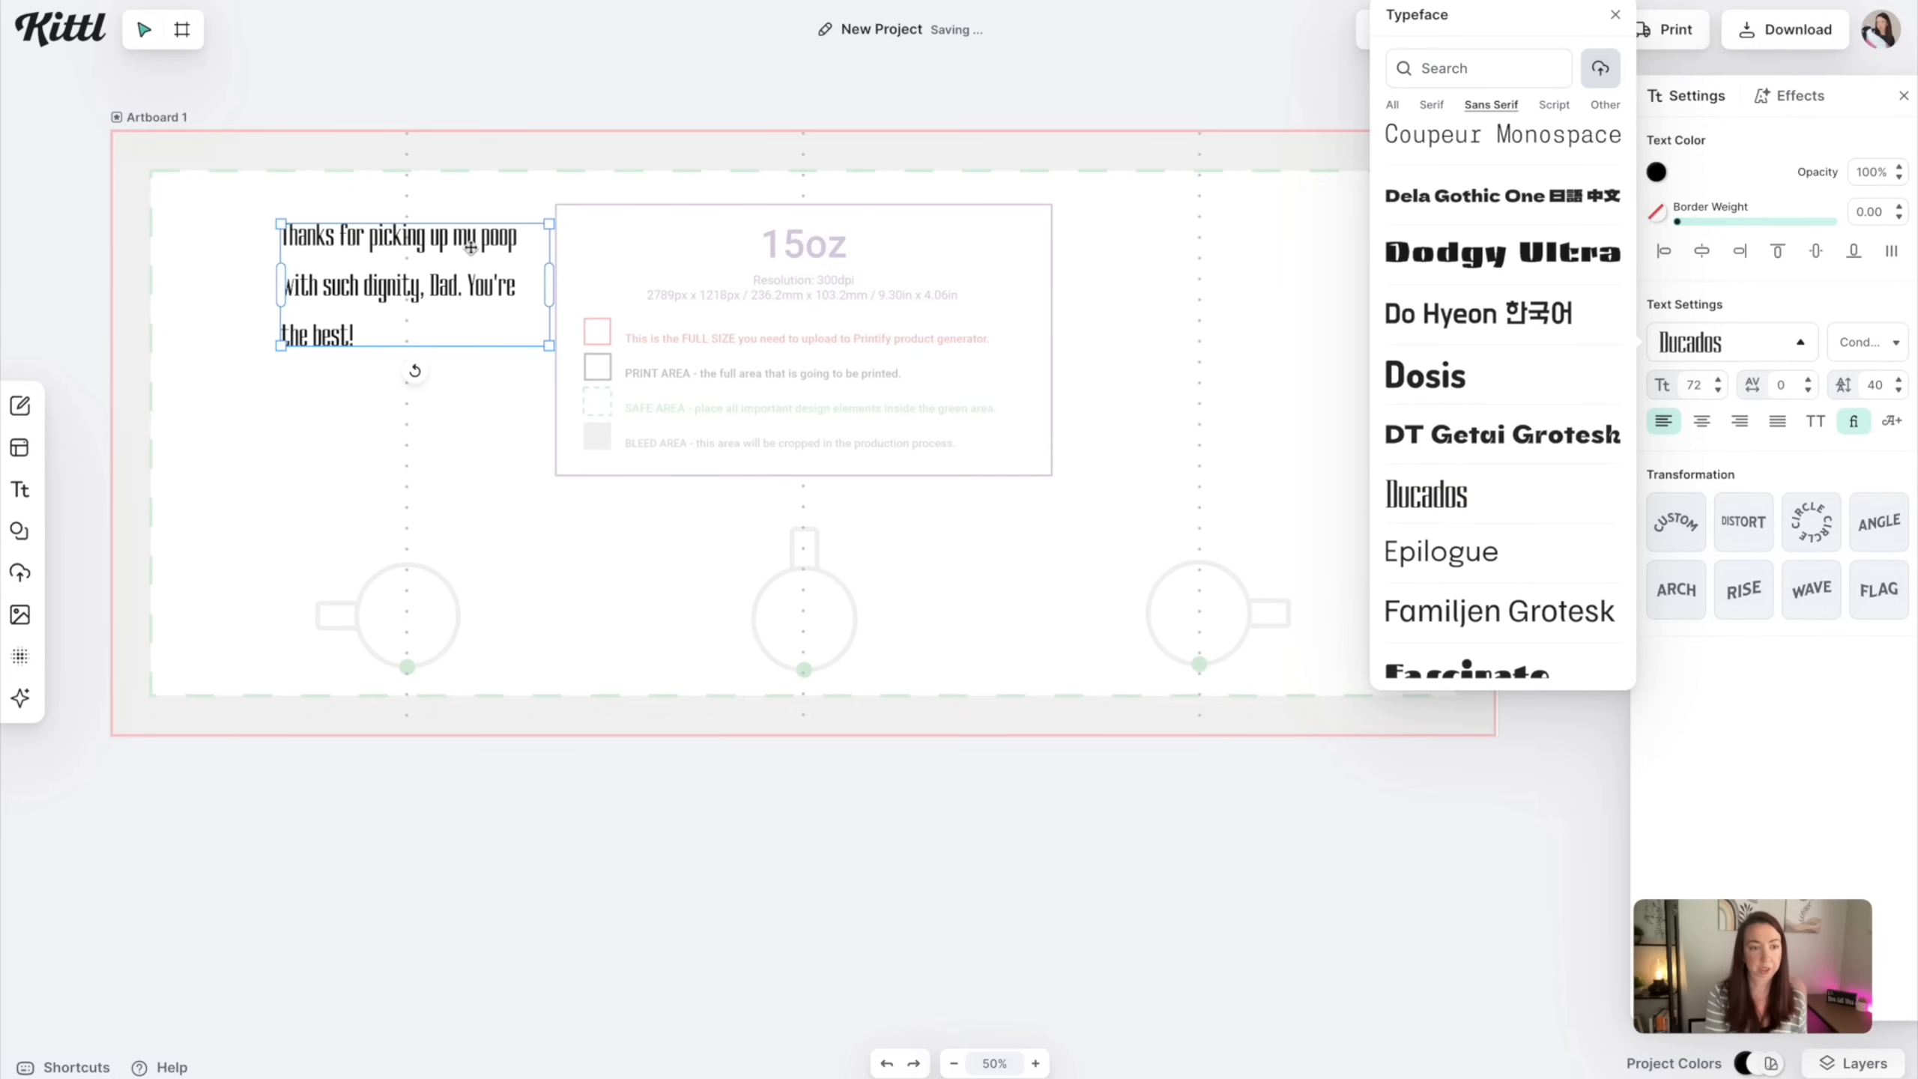
Narrow the text box so the phrase's three lines break after "my" and "dignity,"
{"action": "scroll", "coordinate": [476, 253], "scroll_direction": "up", "scroll_amount": 2}
{"action": "scroll", "coordinate": [475, 254], "scroll_direction": "left", "scroll_amount": 1}
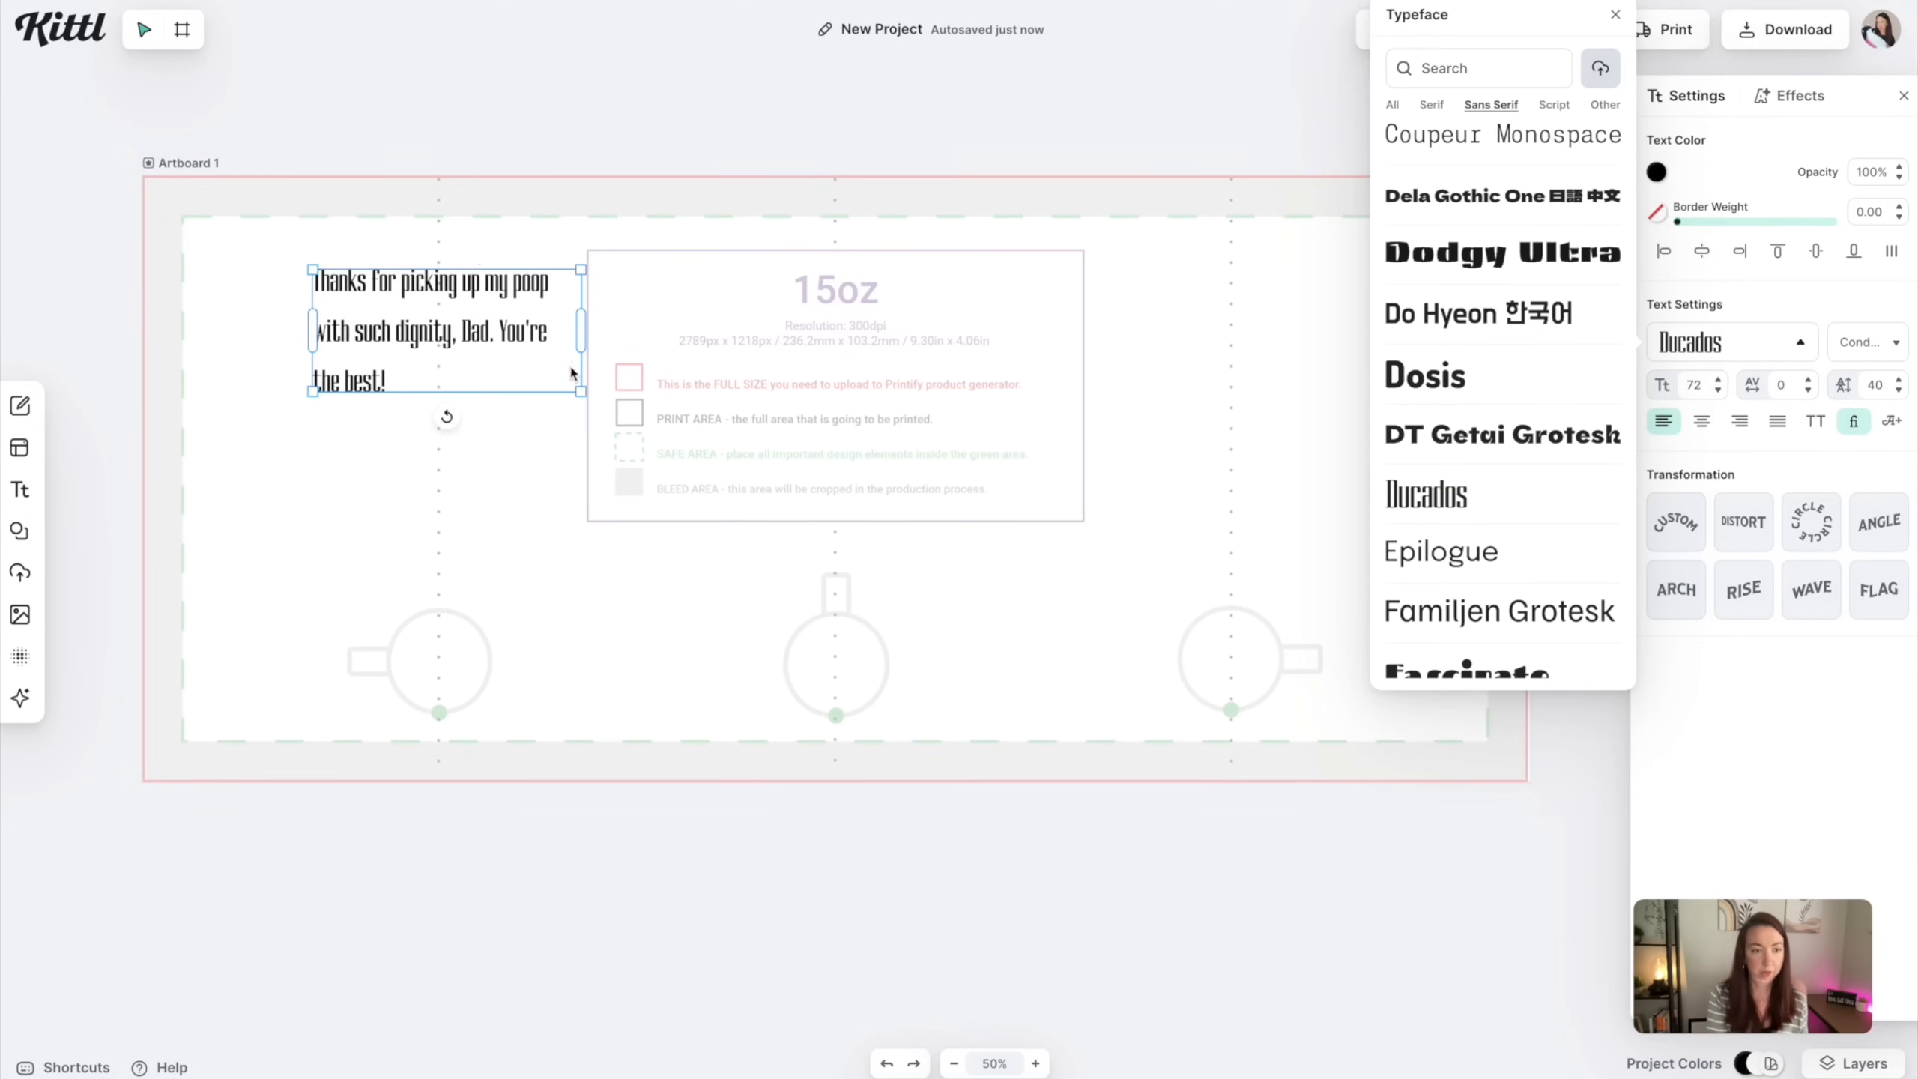
{"action": "left_click", "coordinate": [586, 324]}
{"action": "left_click_drag", "start_coordinate": [585, 324], "coordinate": [523, 326]}
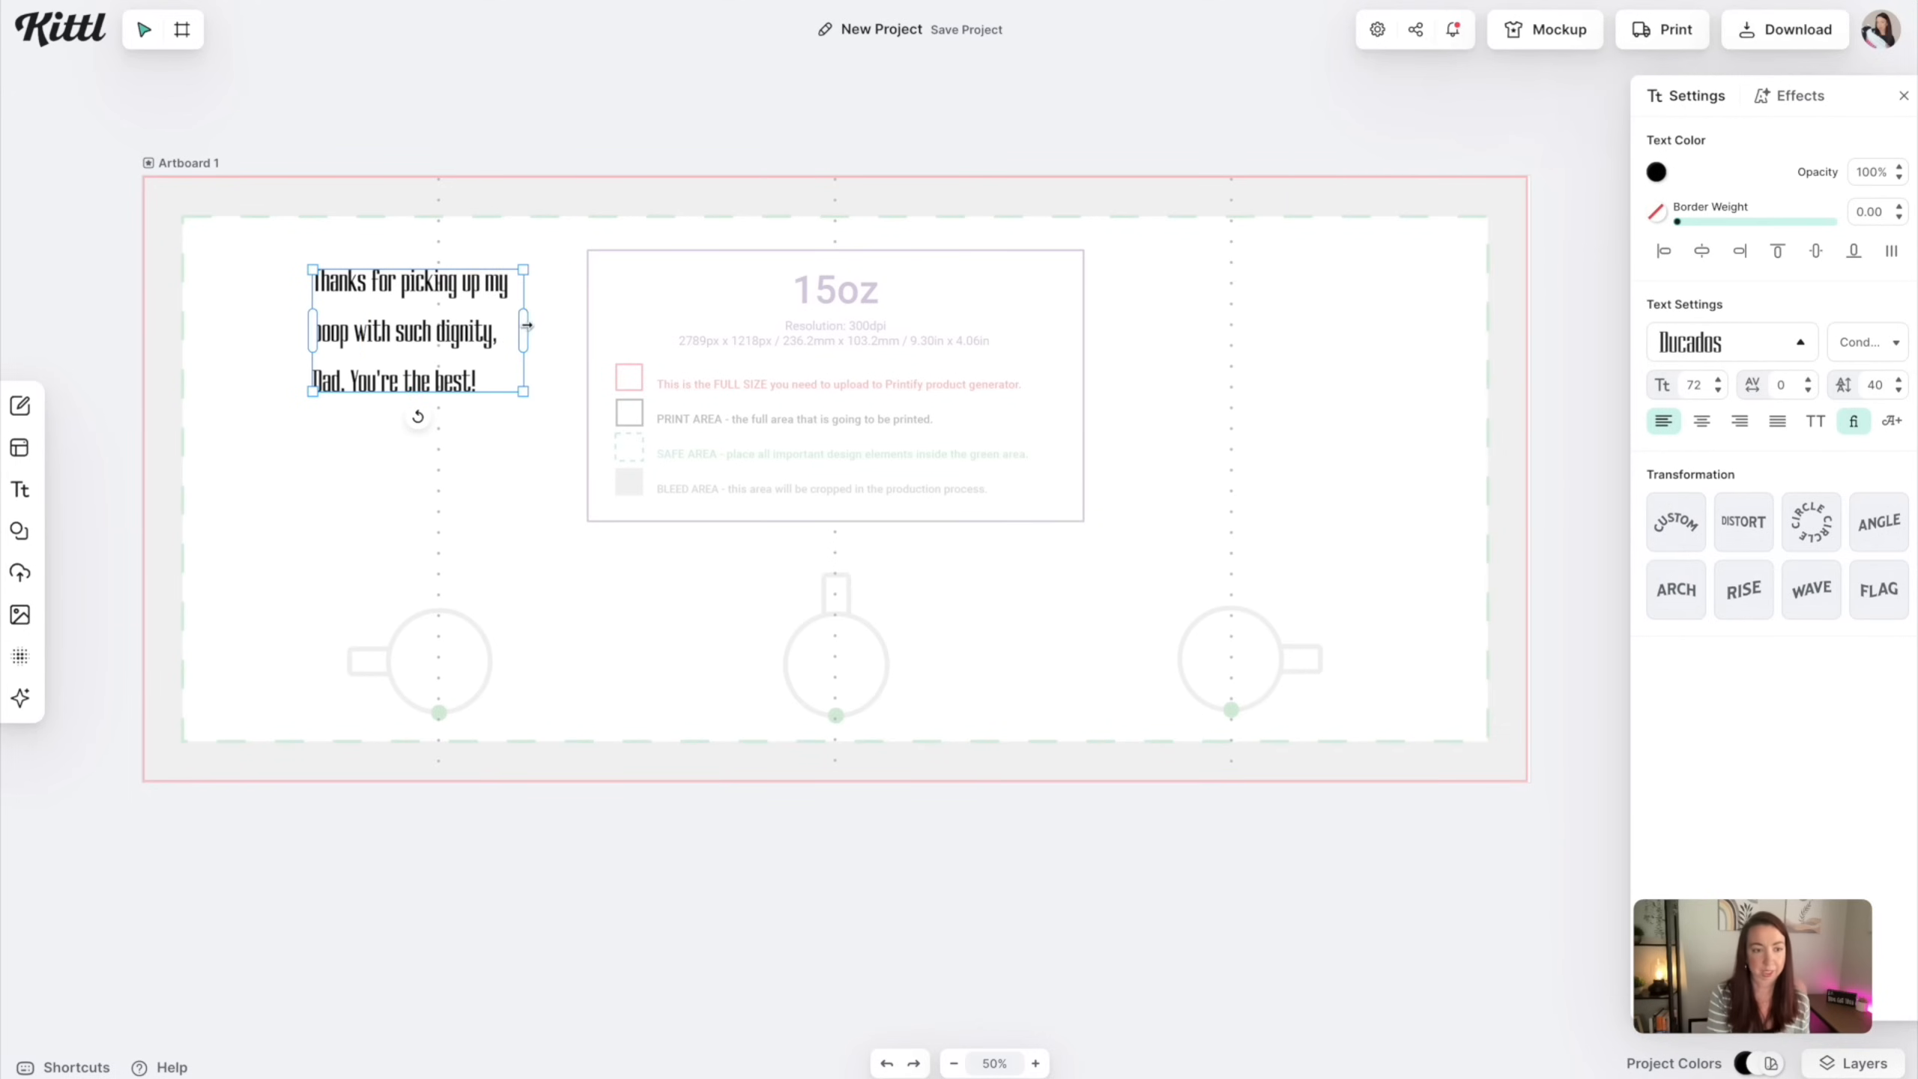
Try the sans serif typefaces Barlow Condensed and Adventurer 06 on the phrase
{"action": "left_click", "coordinate": [1801, 342]}
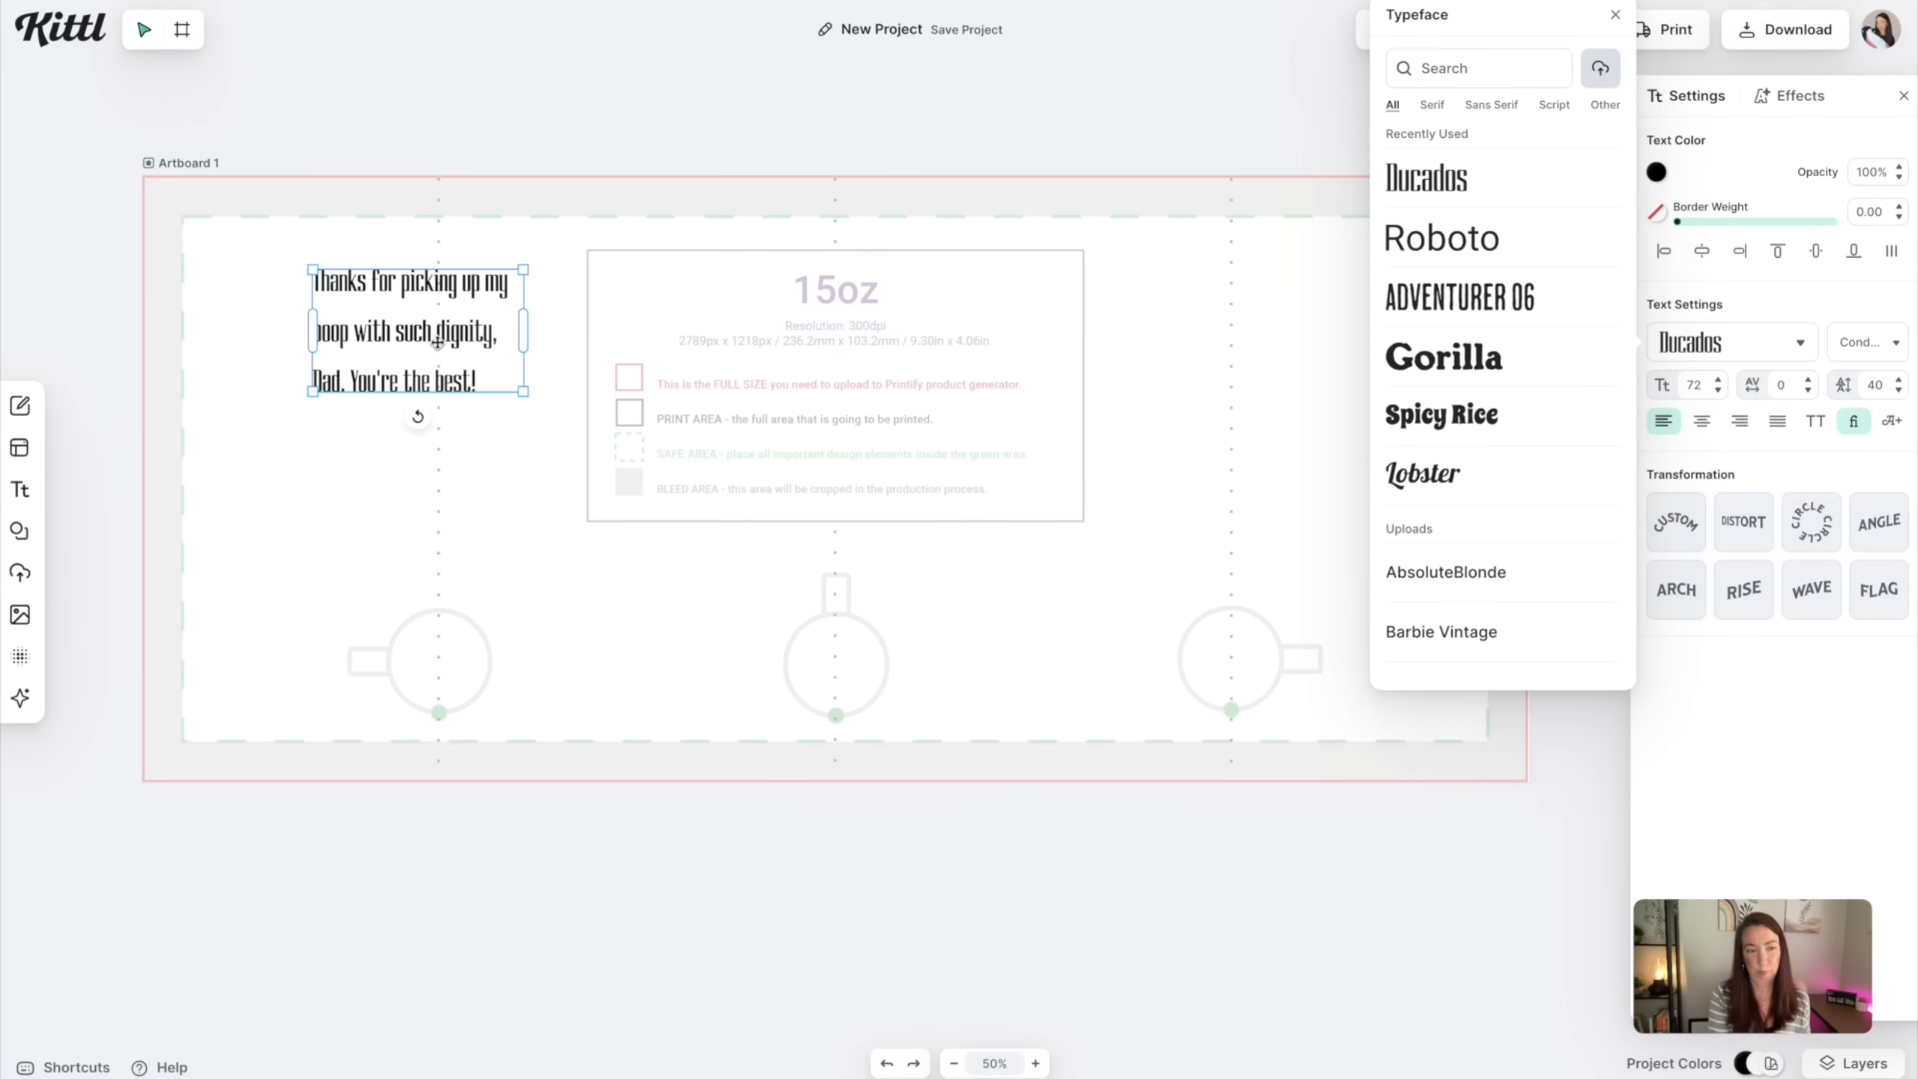
{"action": "scroll", "coordinate": [1497, 388], "scroll_direction": "down", "scroll_amount": 8}
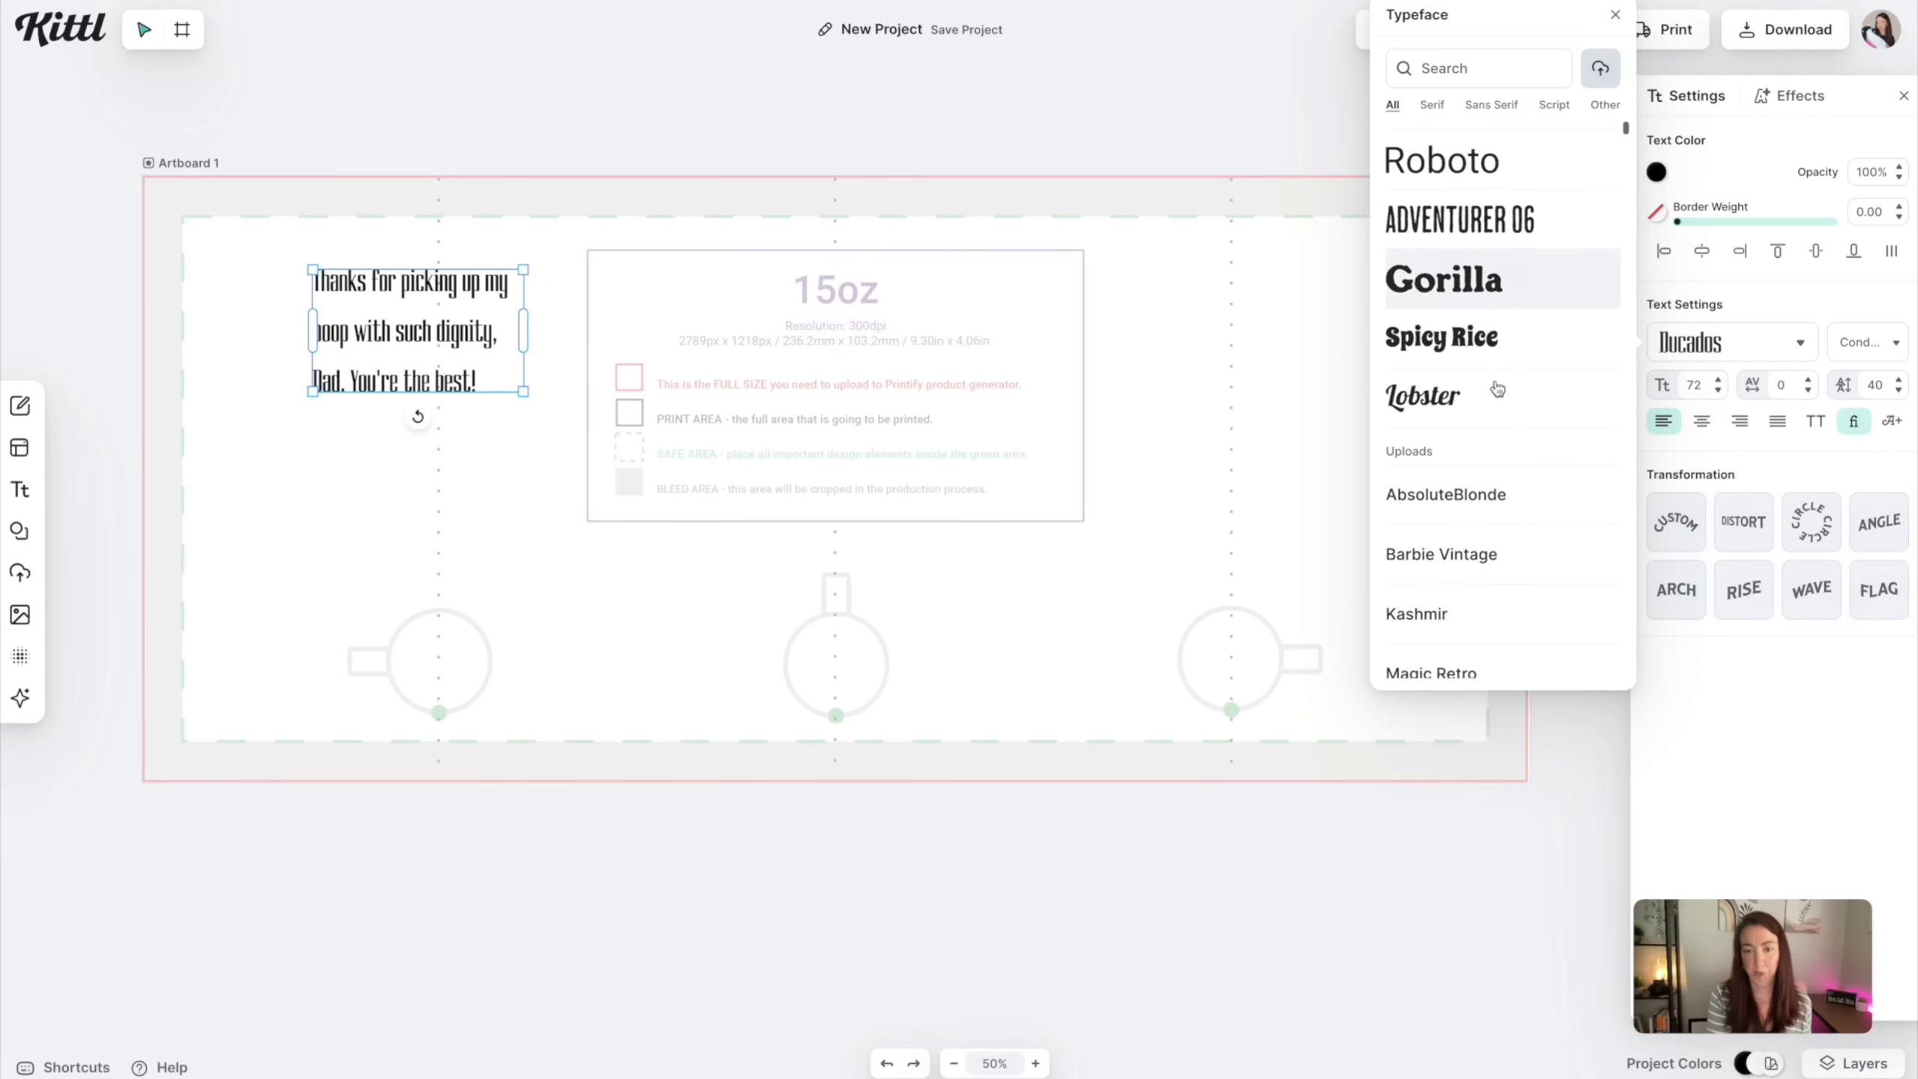
{"action": "scroll", "coordinate": [1497, 388], "scroll_direction": "down", "scroll_amount": 10}
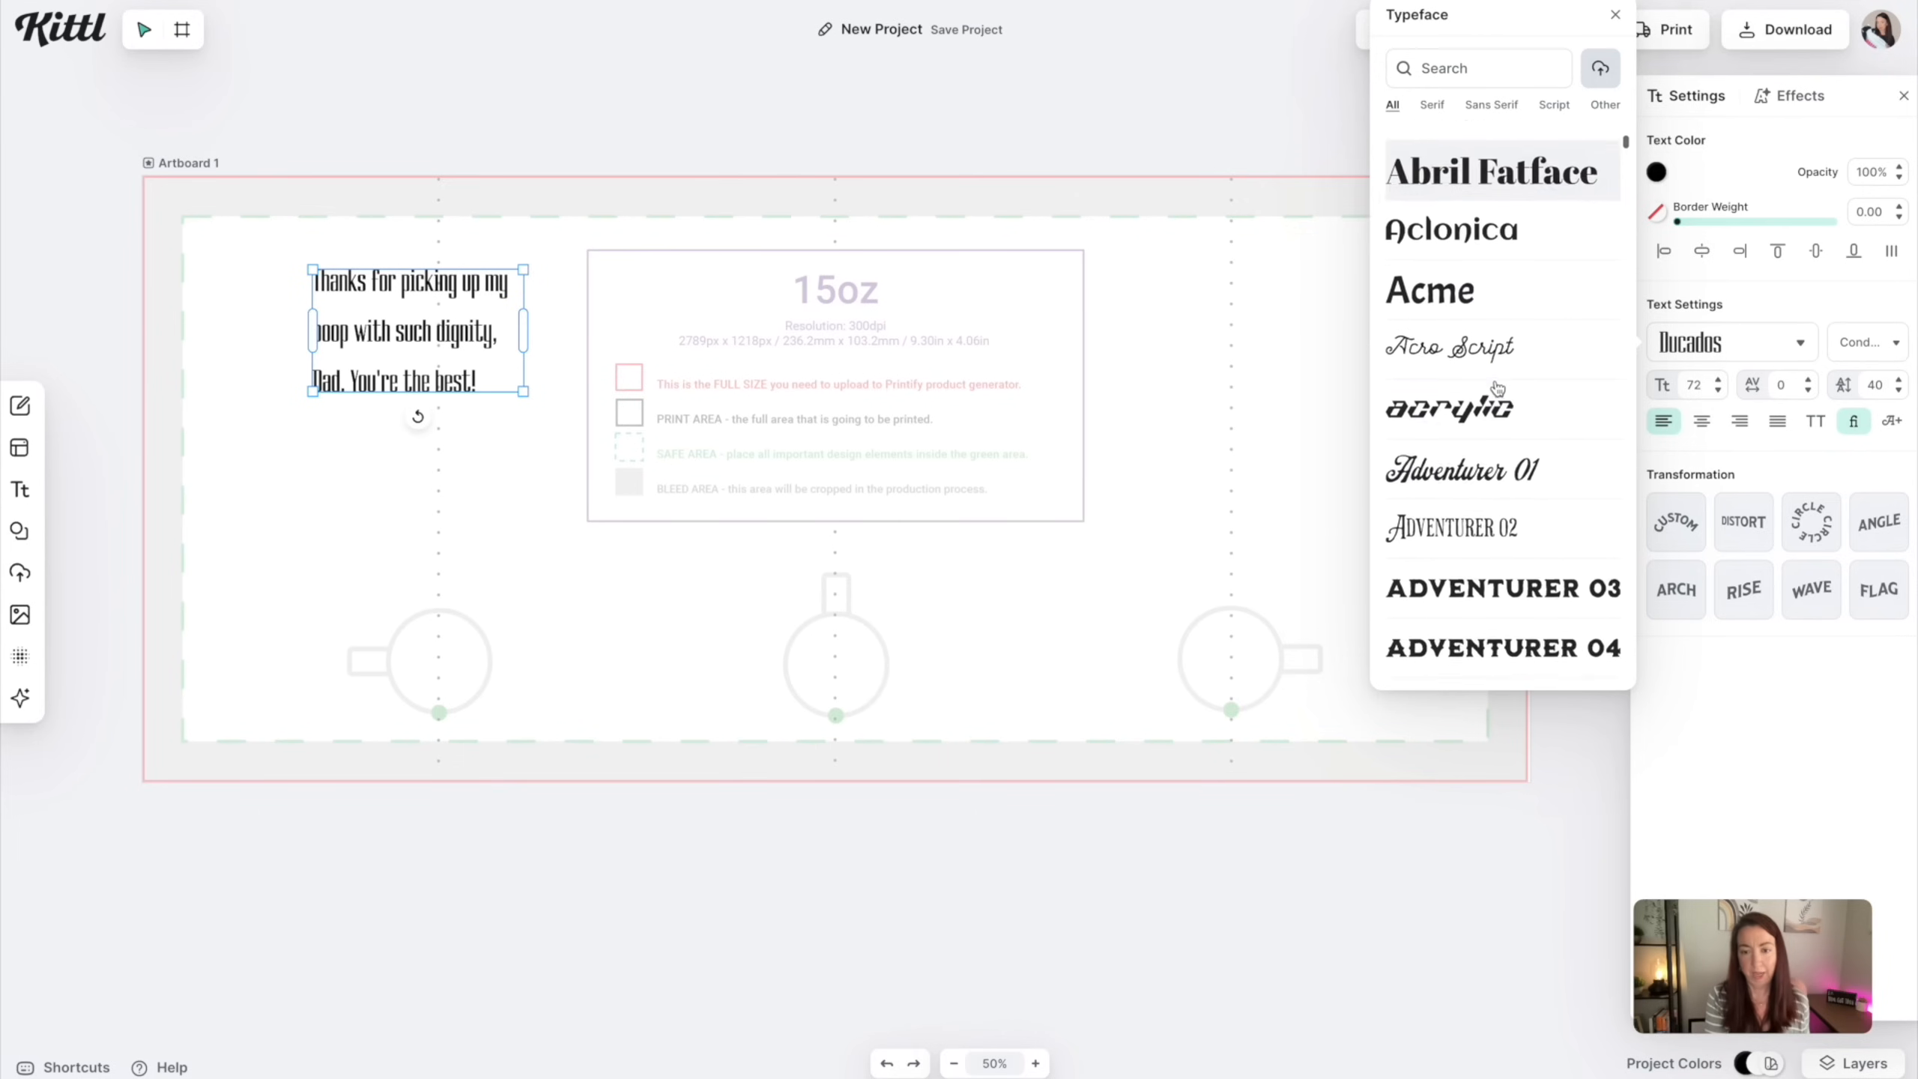
{"action": "left_click", "coordinate": [1492, 104]}
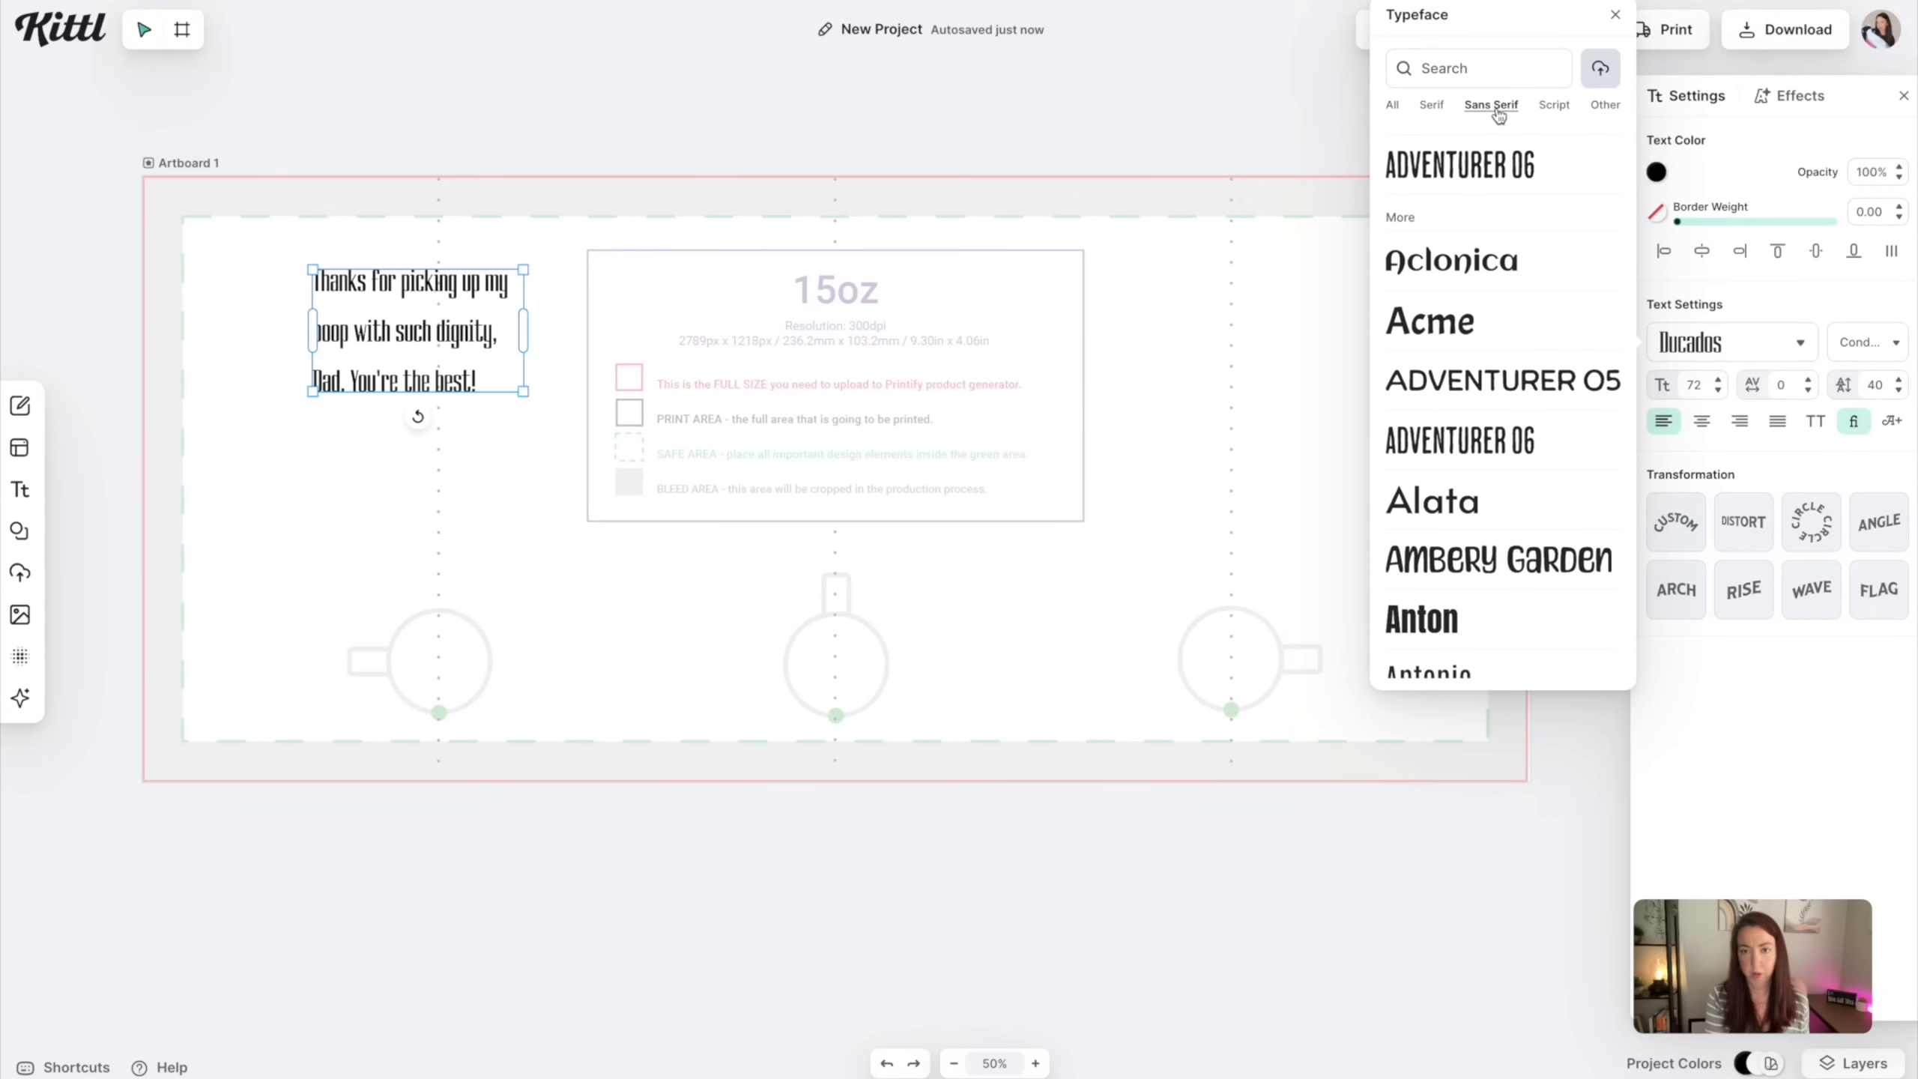
{"action": "scroll", "coordinate": [1483, 442], "scroll_direction": "down", "scroll_amount": 6}
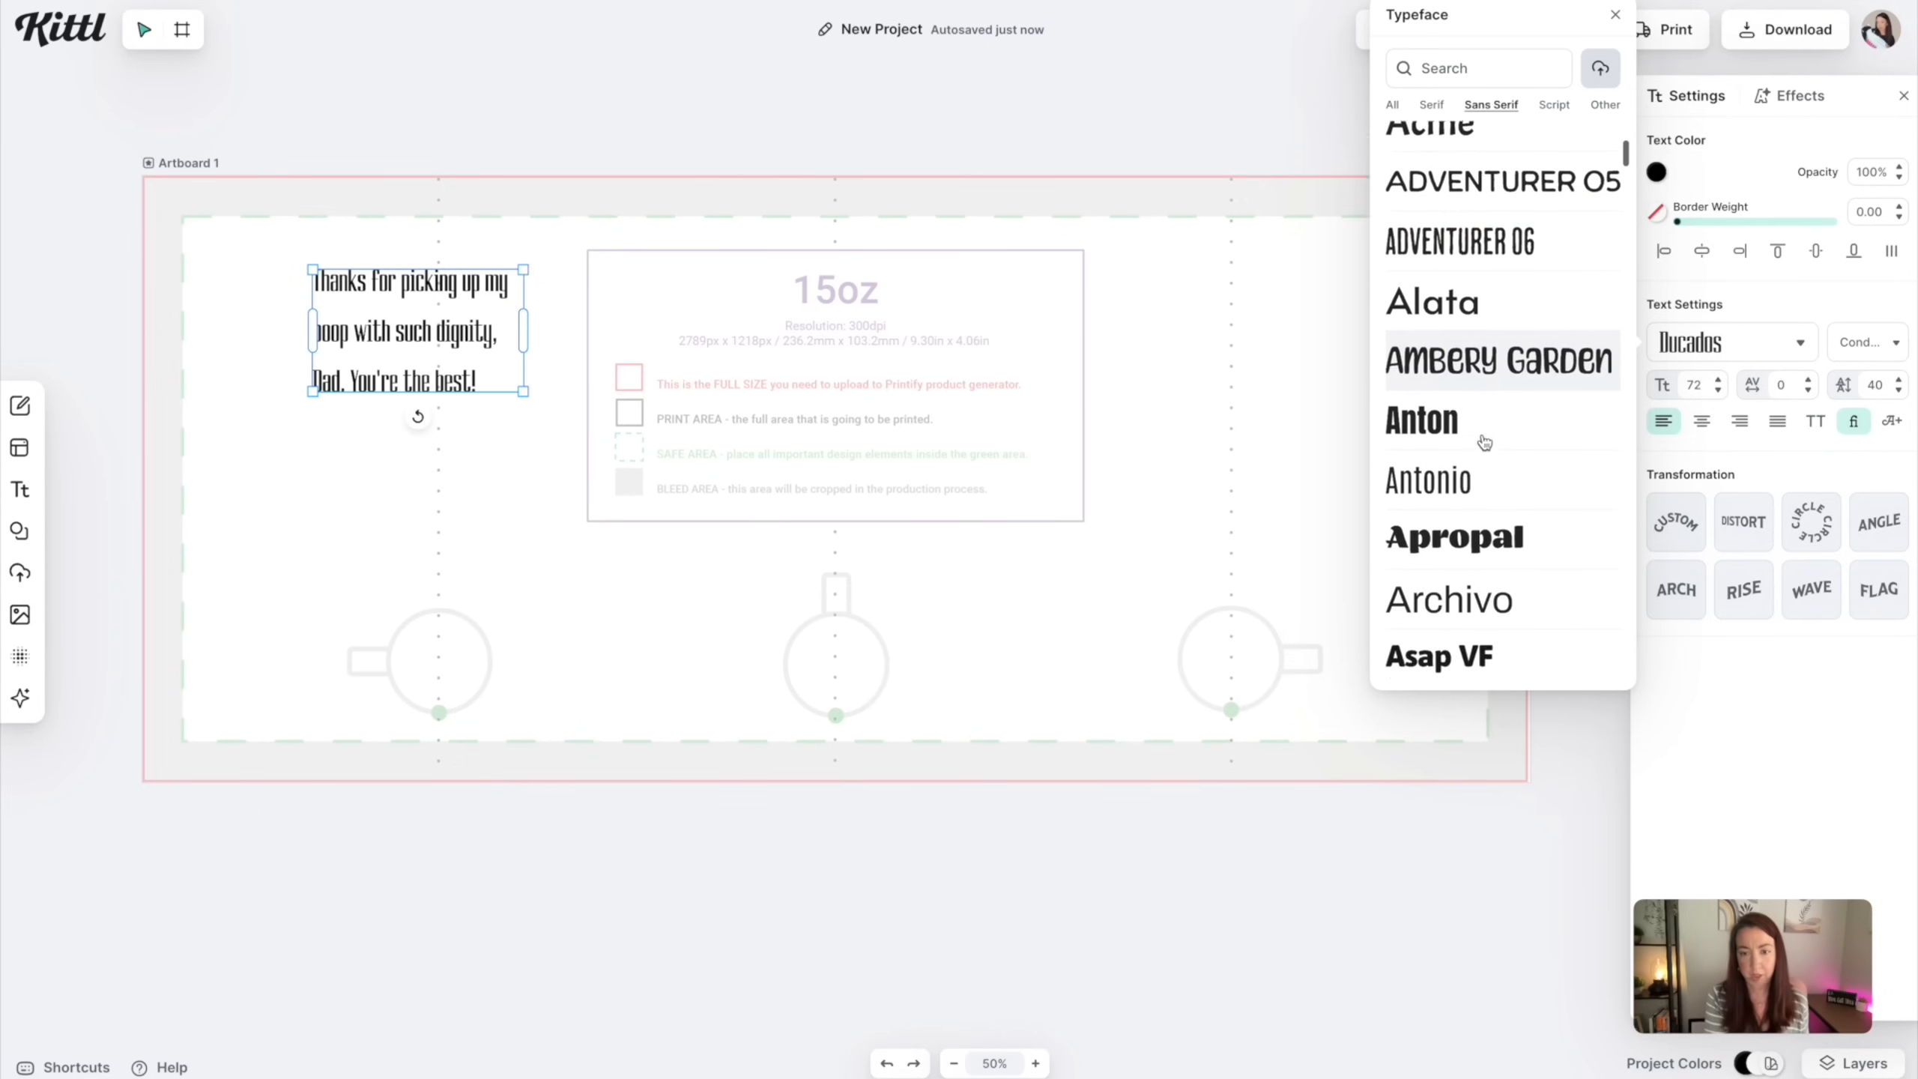
{"action": "scroll", "coordinate": [1484, 442], "scroll_direction": "down", "scroll_amount": 2}
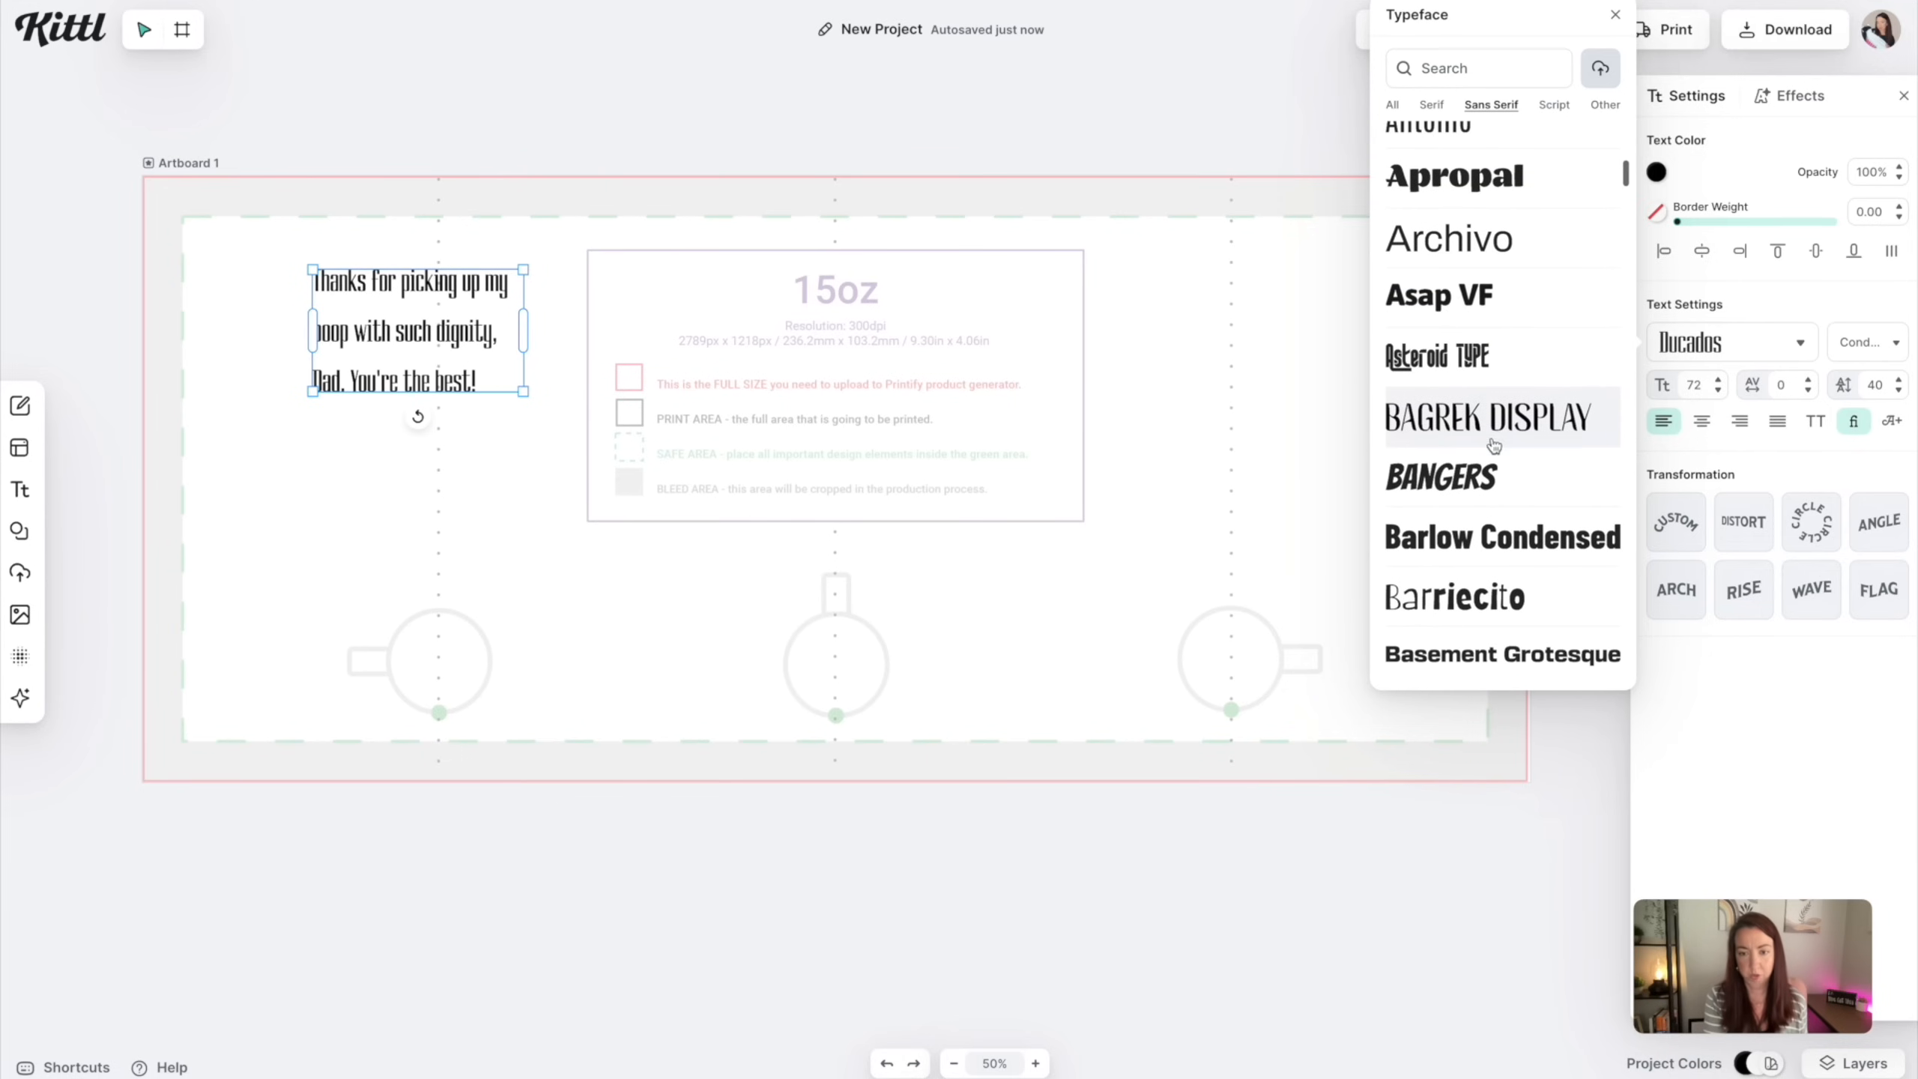
{"action": "left_click", "coordinate": [1535, 563]}
{"action": "scroll", "coordinate": [1533, 558], "scroll_direction": "up", "scroll_amount": 4}
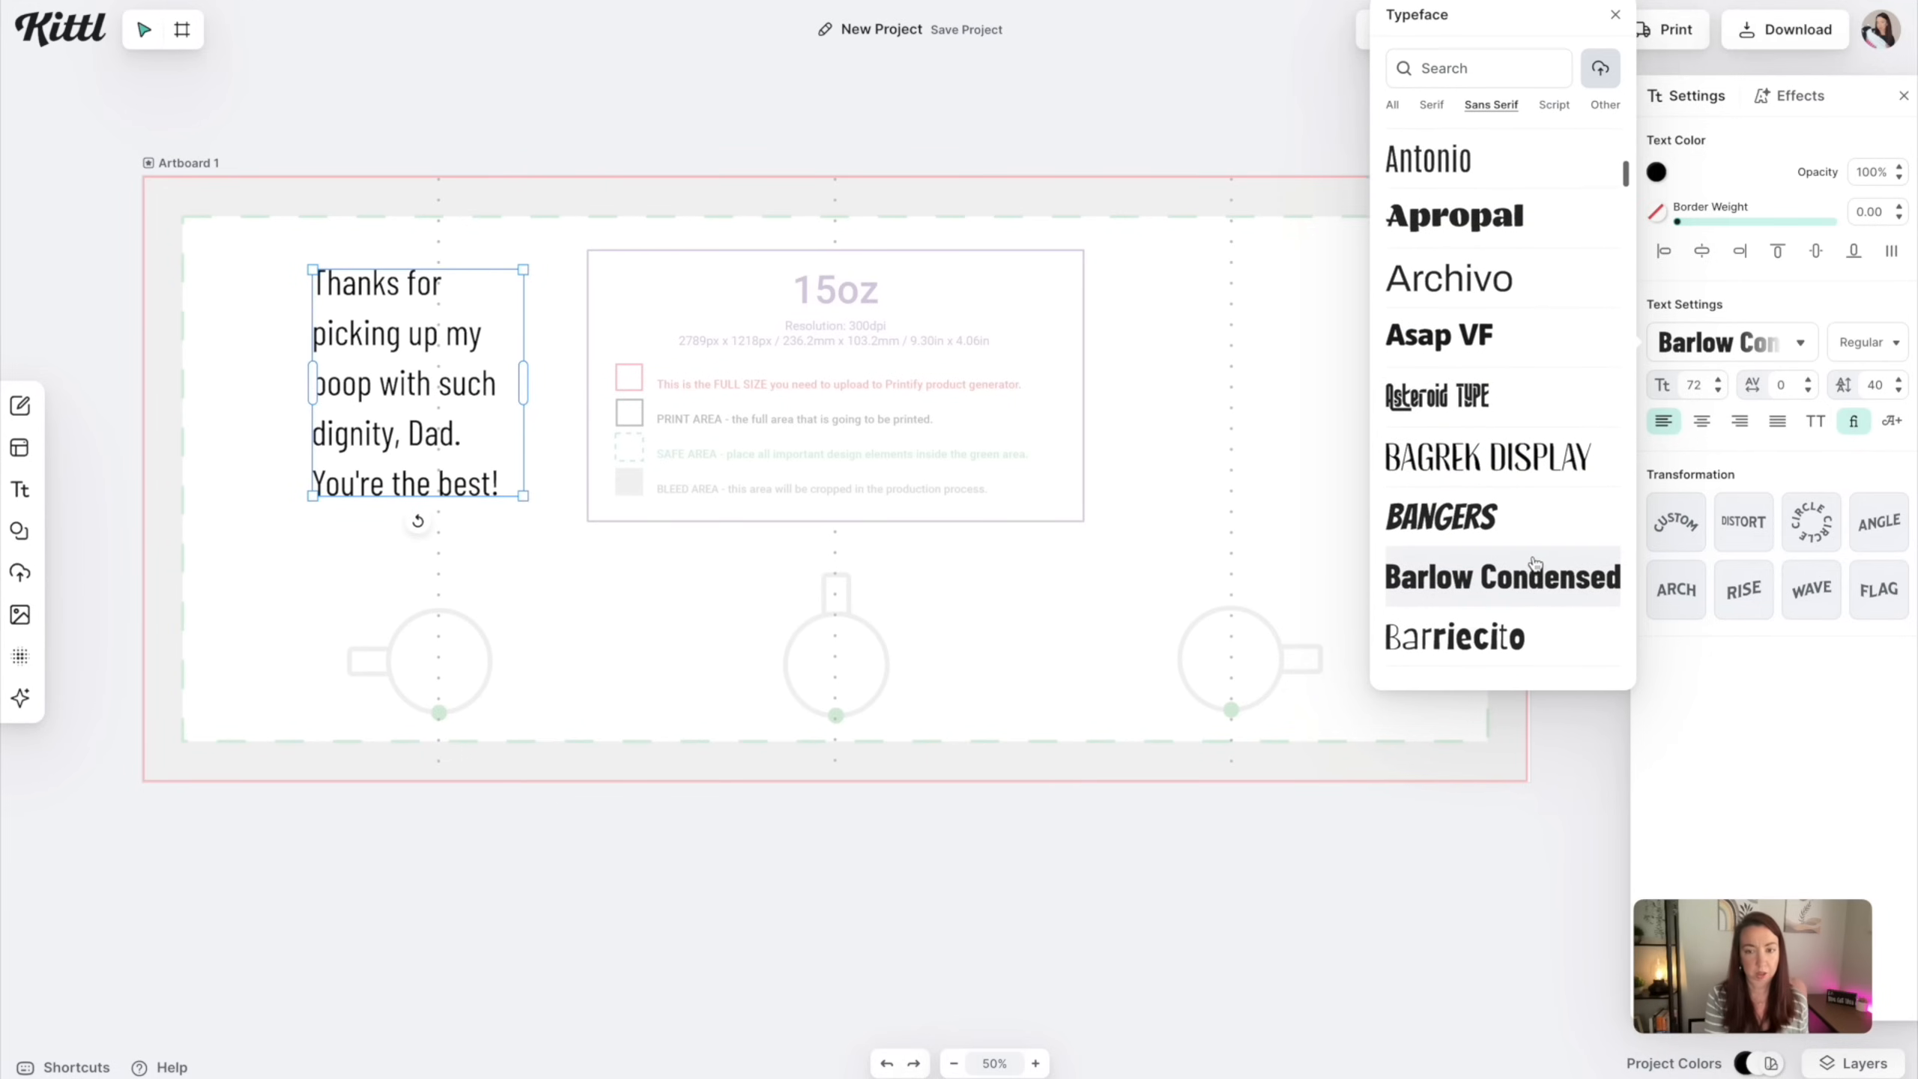
{"action": "left_click", "coordinate": [1498, 188]}
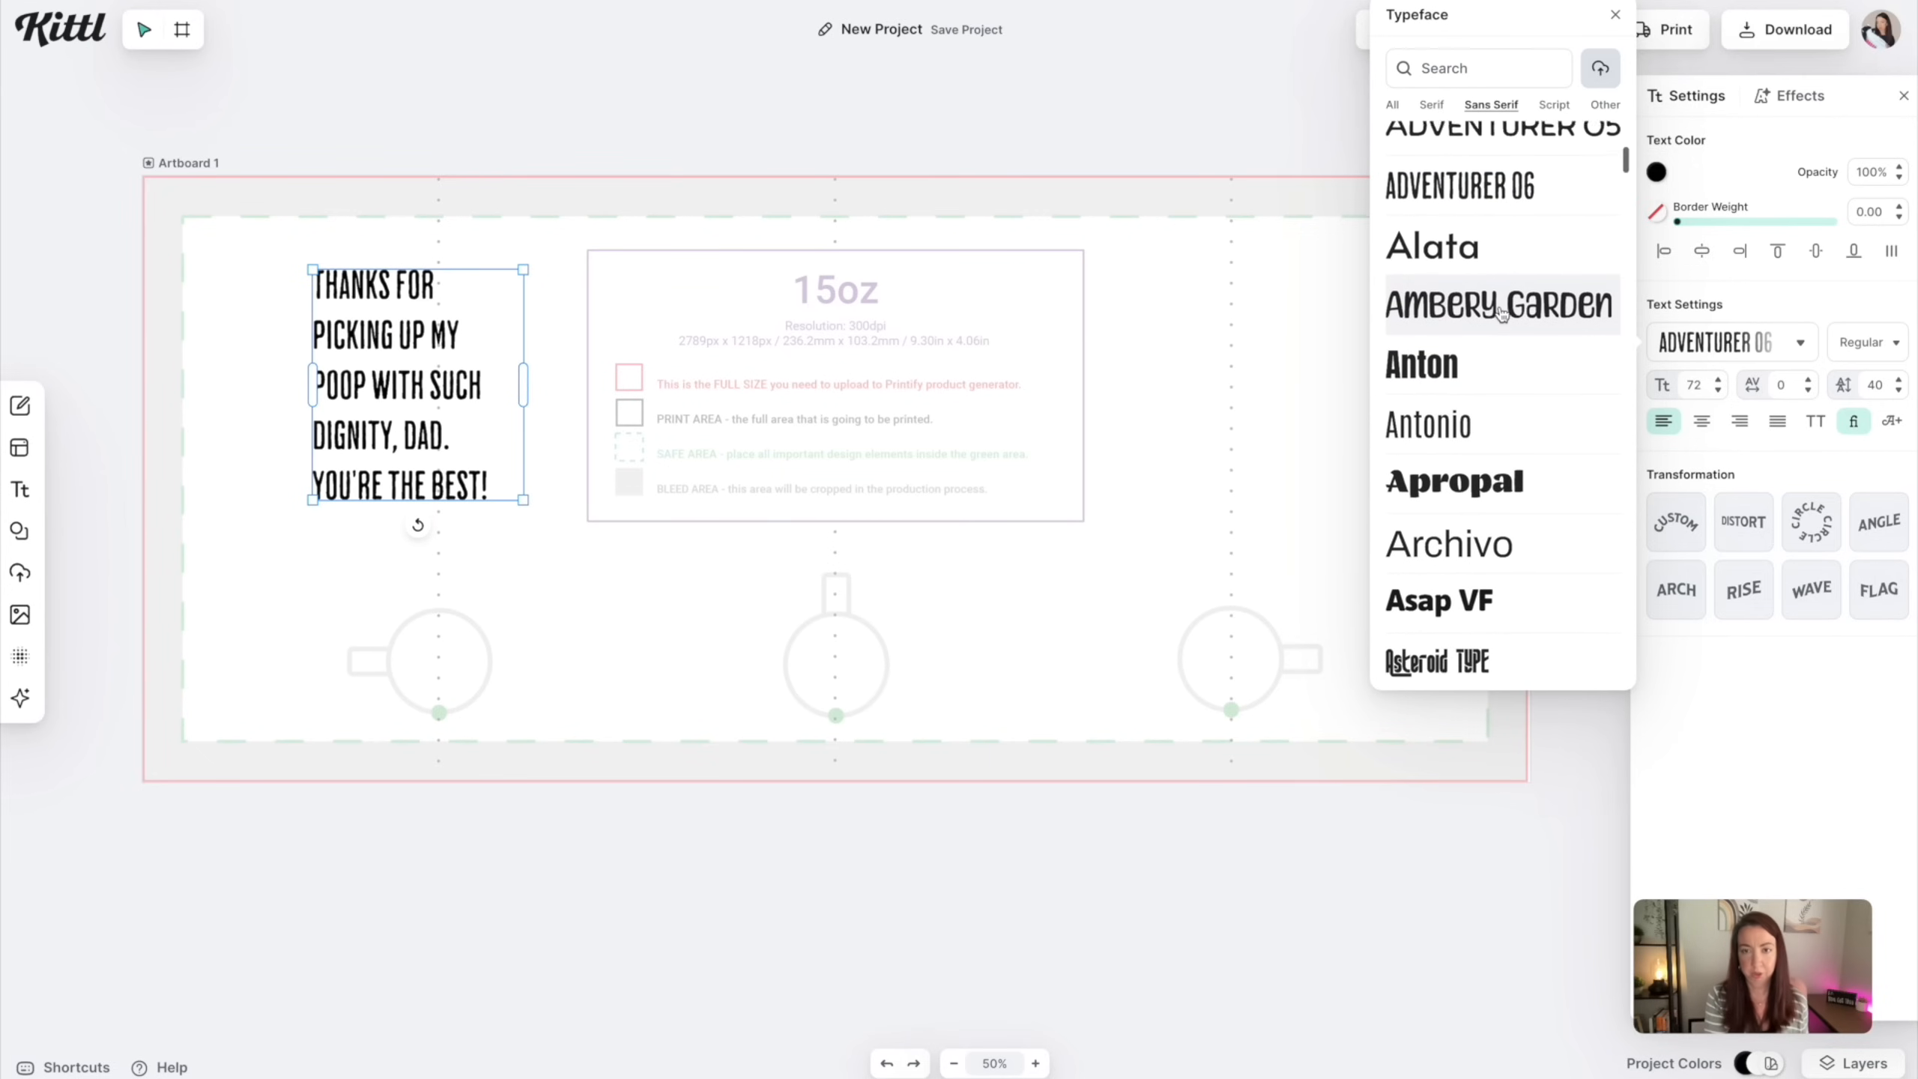
Set the phrase in Adventurer 05 and widen and reposition its text box above the leftmost mug guide so it wraps onto five lines
{"action": "scroll", "coordinate": [1499, 317], "scroll_direction": "up", "scroll_amount": 3}
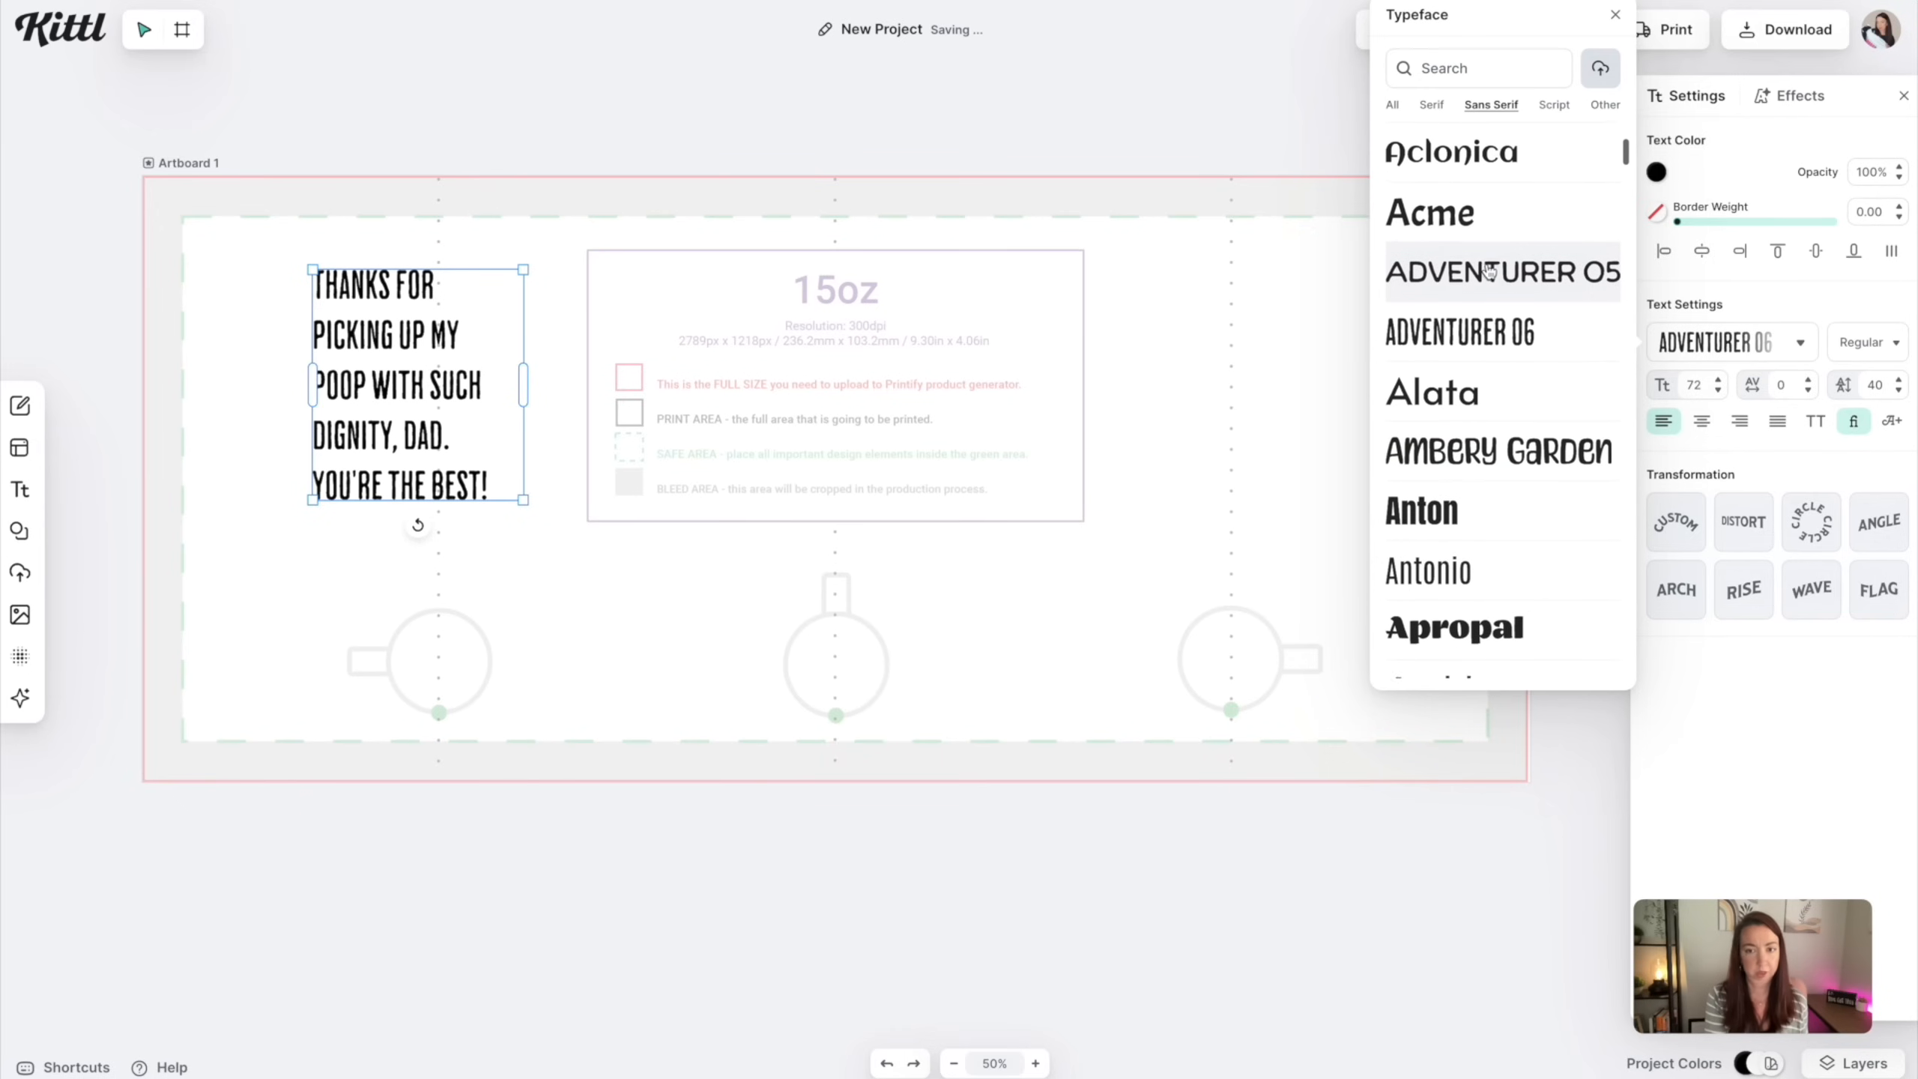
{"action": "left_click", "coordinate": [1485, 273]}
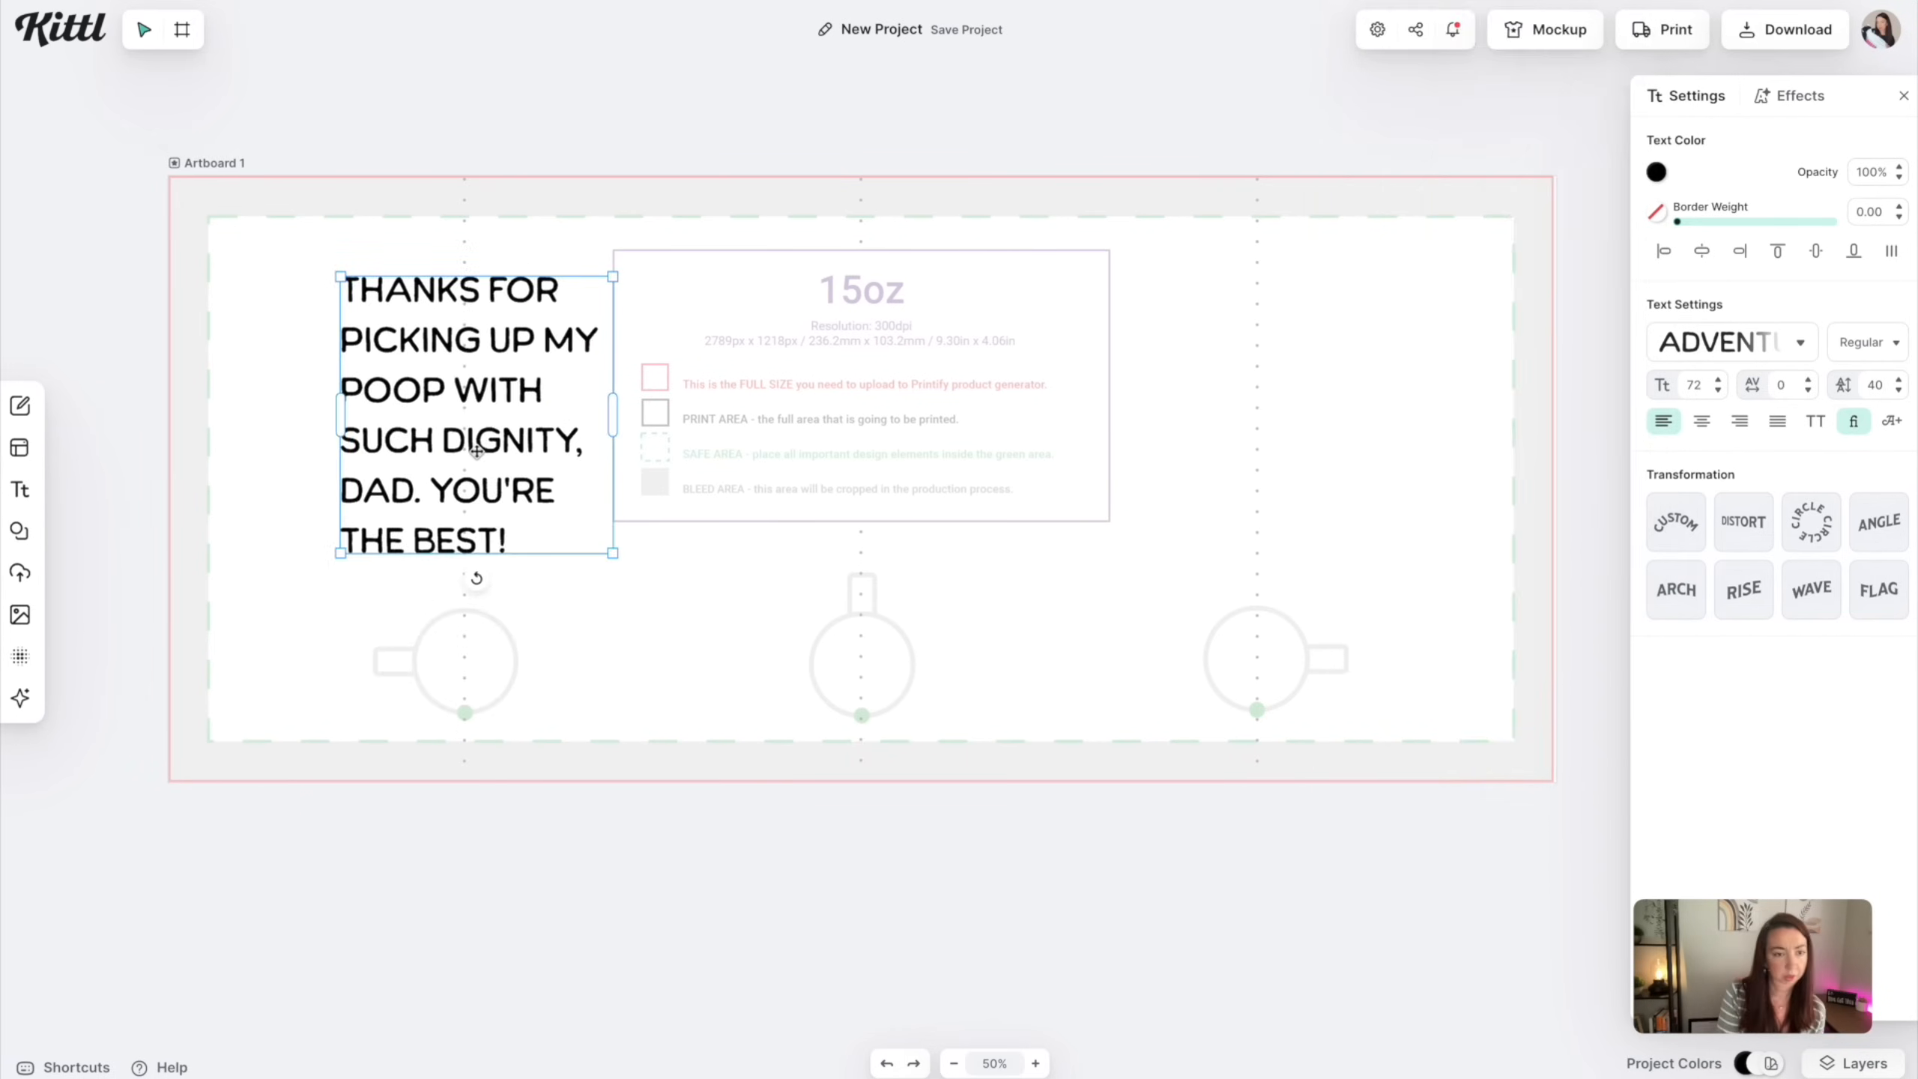
{"action": "left_click_drag", "start_coordinate": [483, 447], "coordinate": [480, 452]}
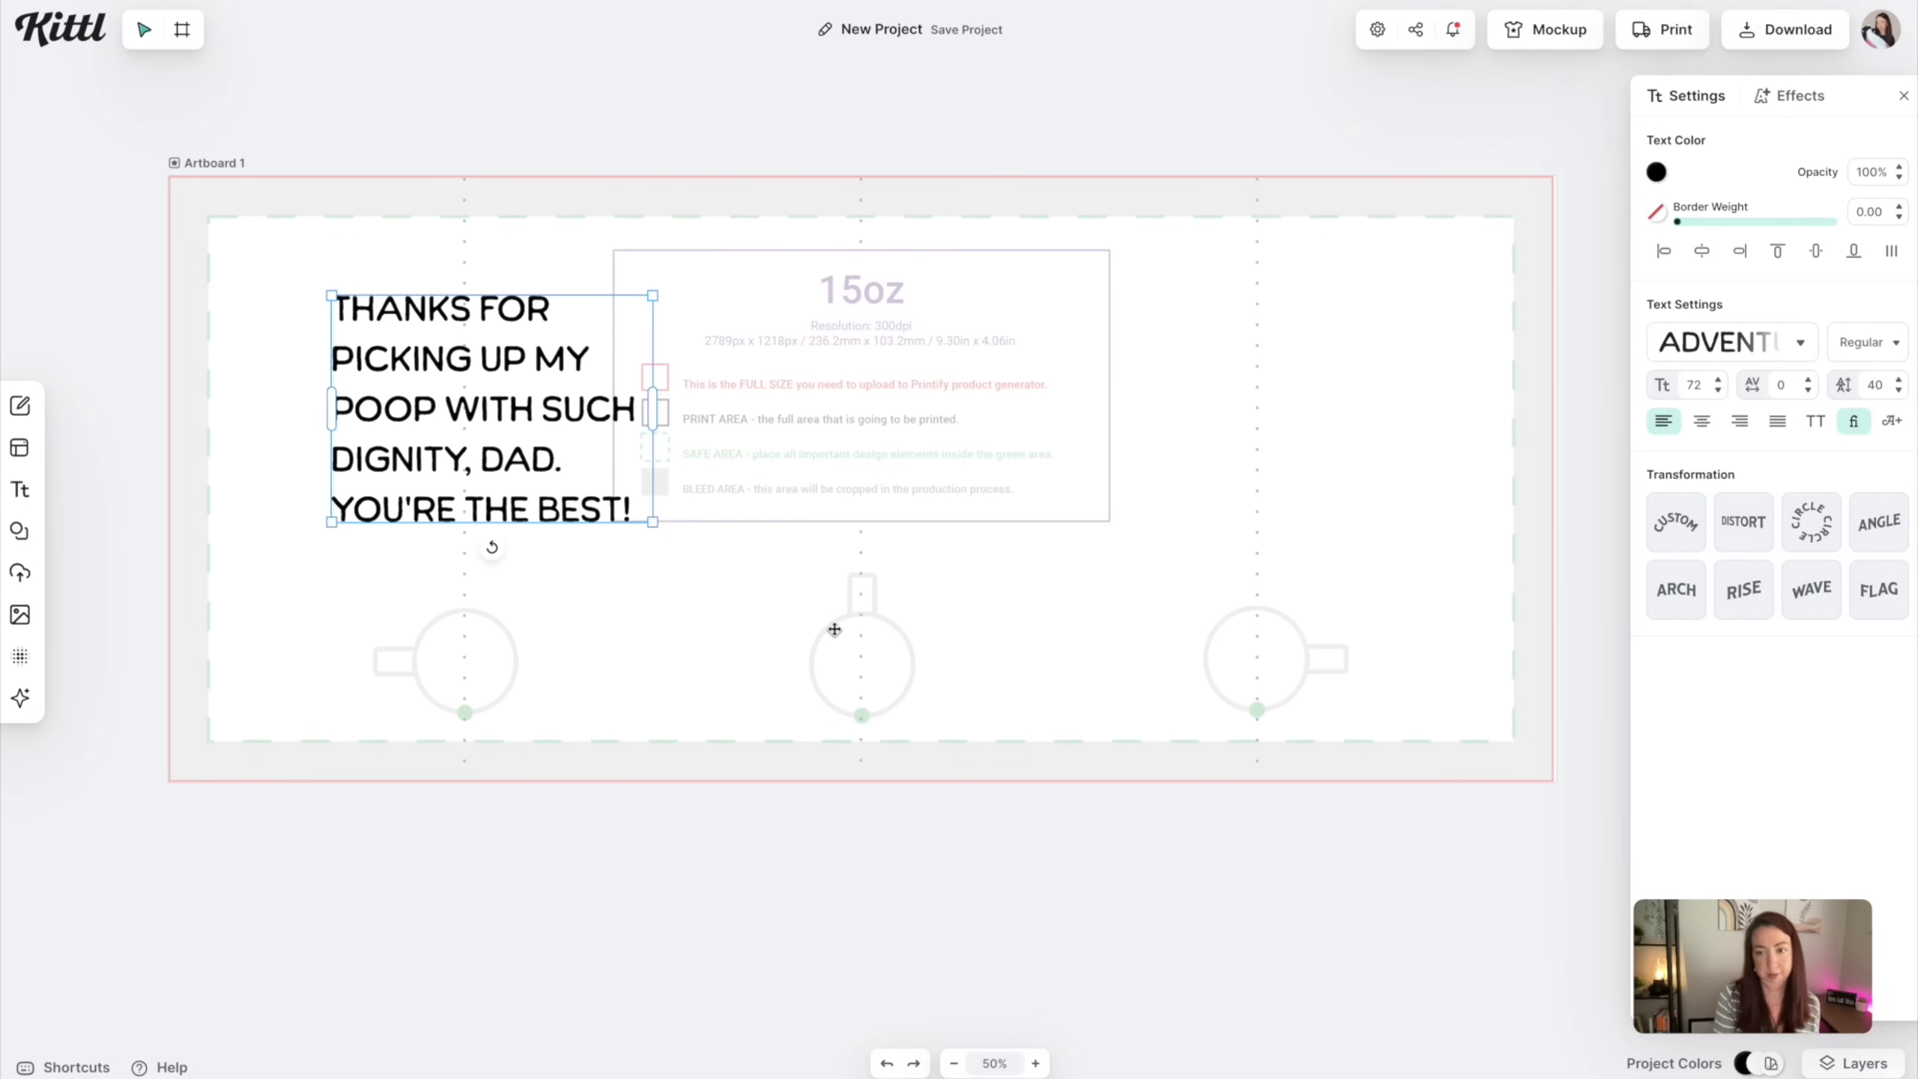
Add a new text reading "- The Dog" and place it below the phrase, just above the leftmost mug guide
{"action": "left_click", "coordinate": [448, 664]}
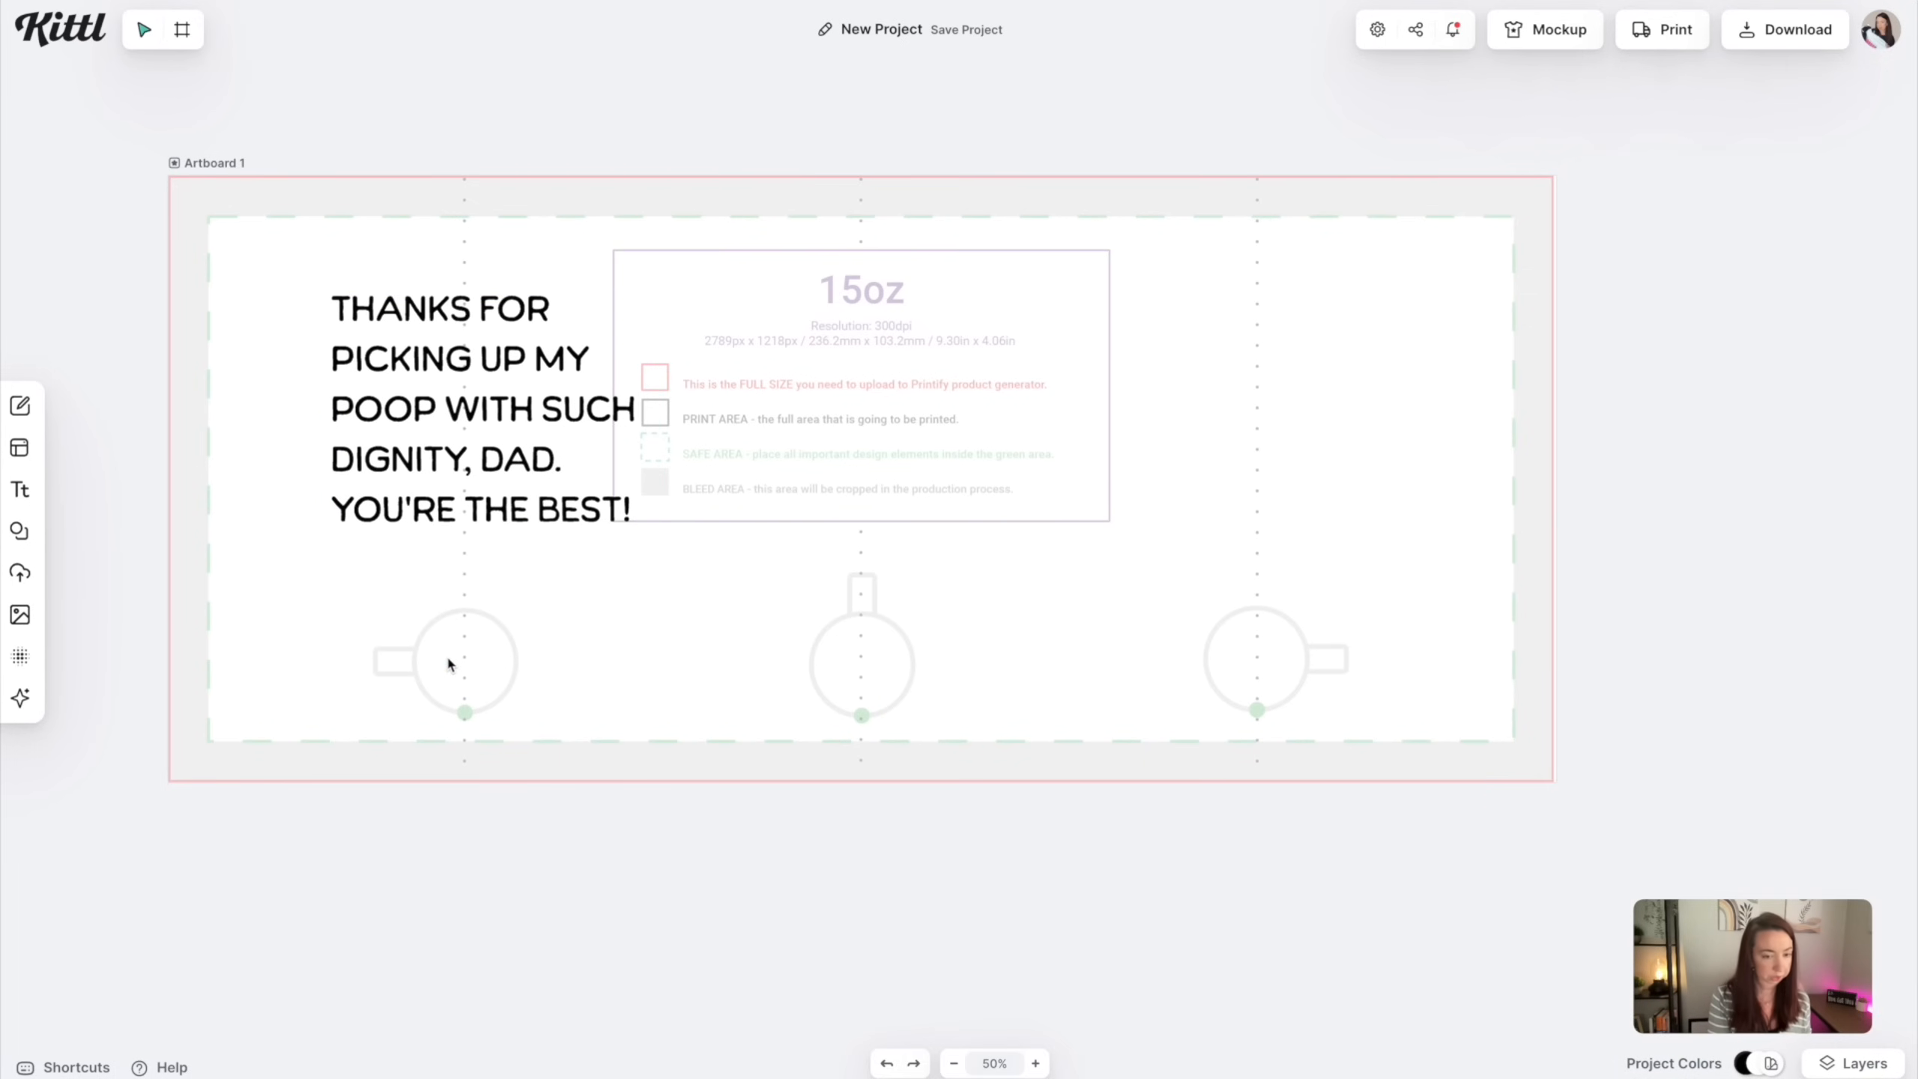
{"action": "key", "text": "t"}
{"action": "left_click", "coordinate": [920, 550]}
{"action": "left_click", "coordinate": [894, 550]}
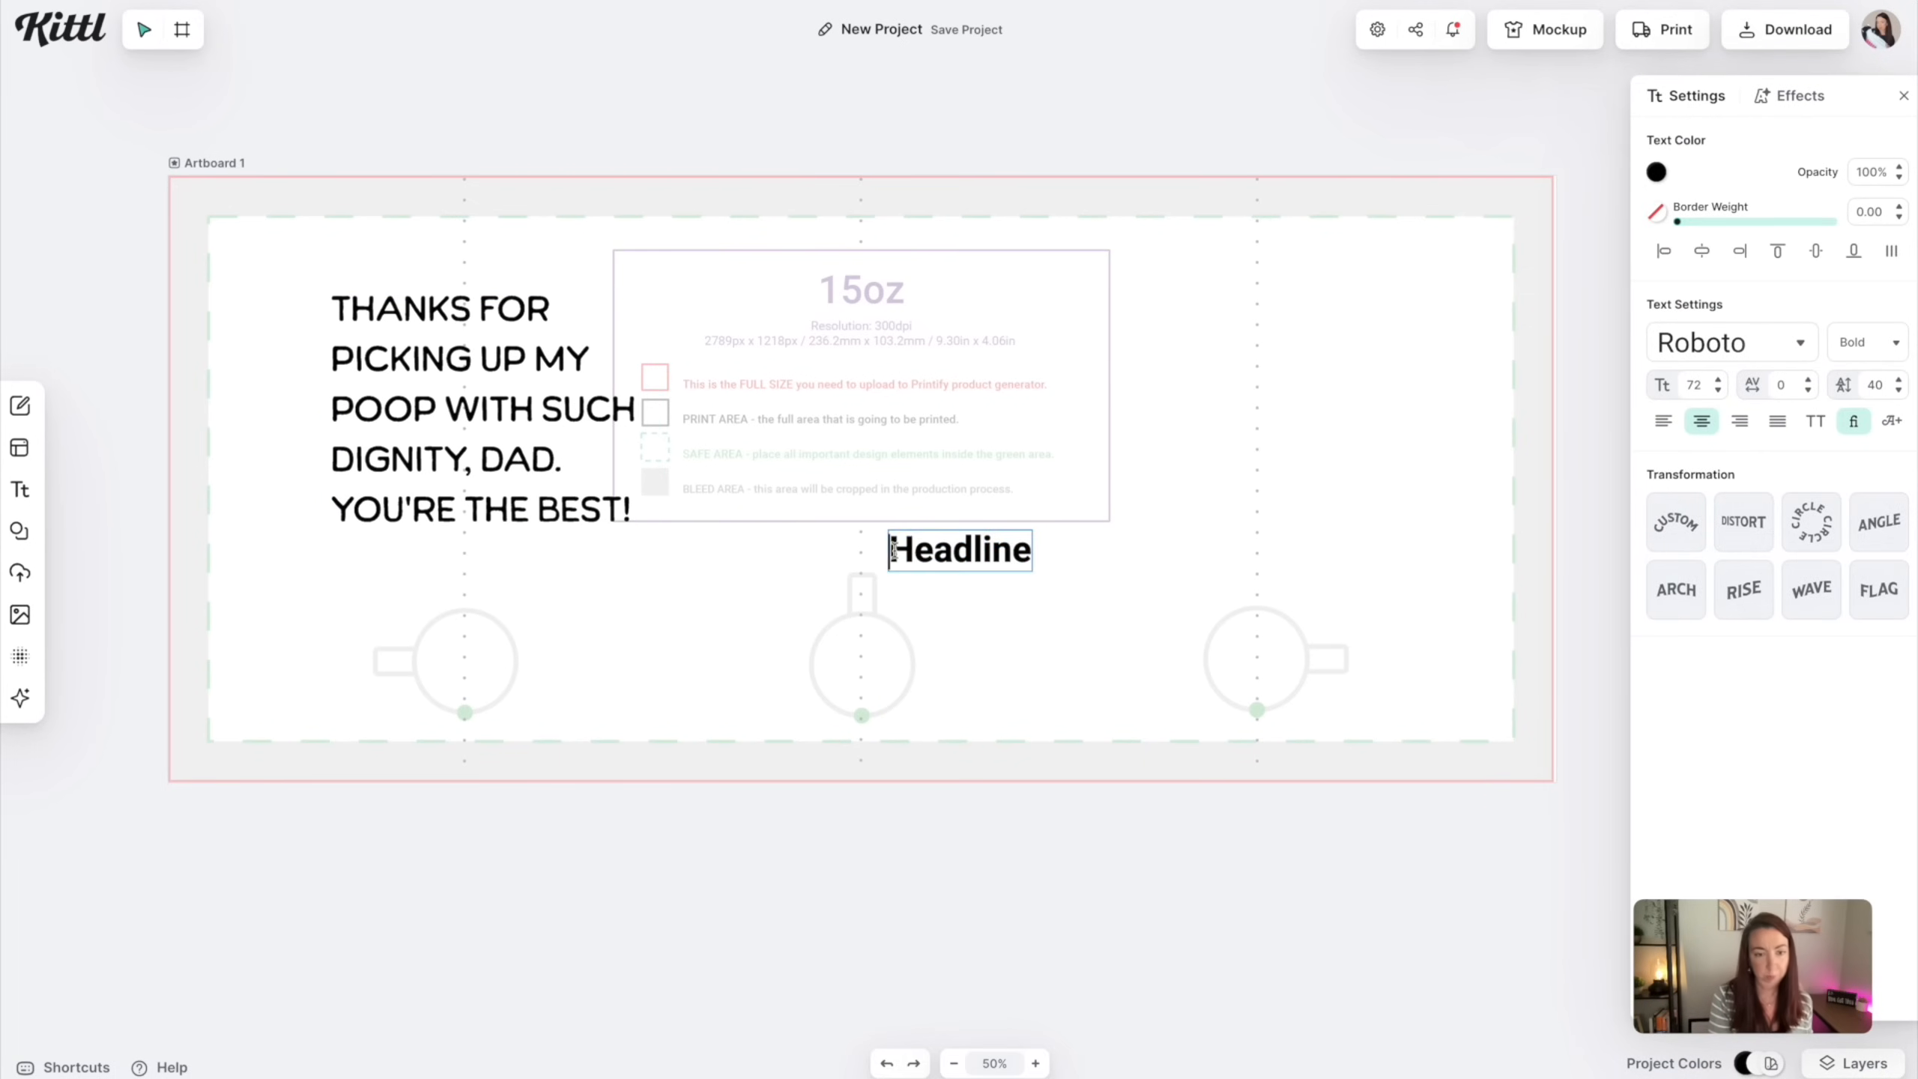
{"action": "type", "text": "-"}
{"action": "key", "text": "Return"}
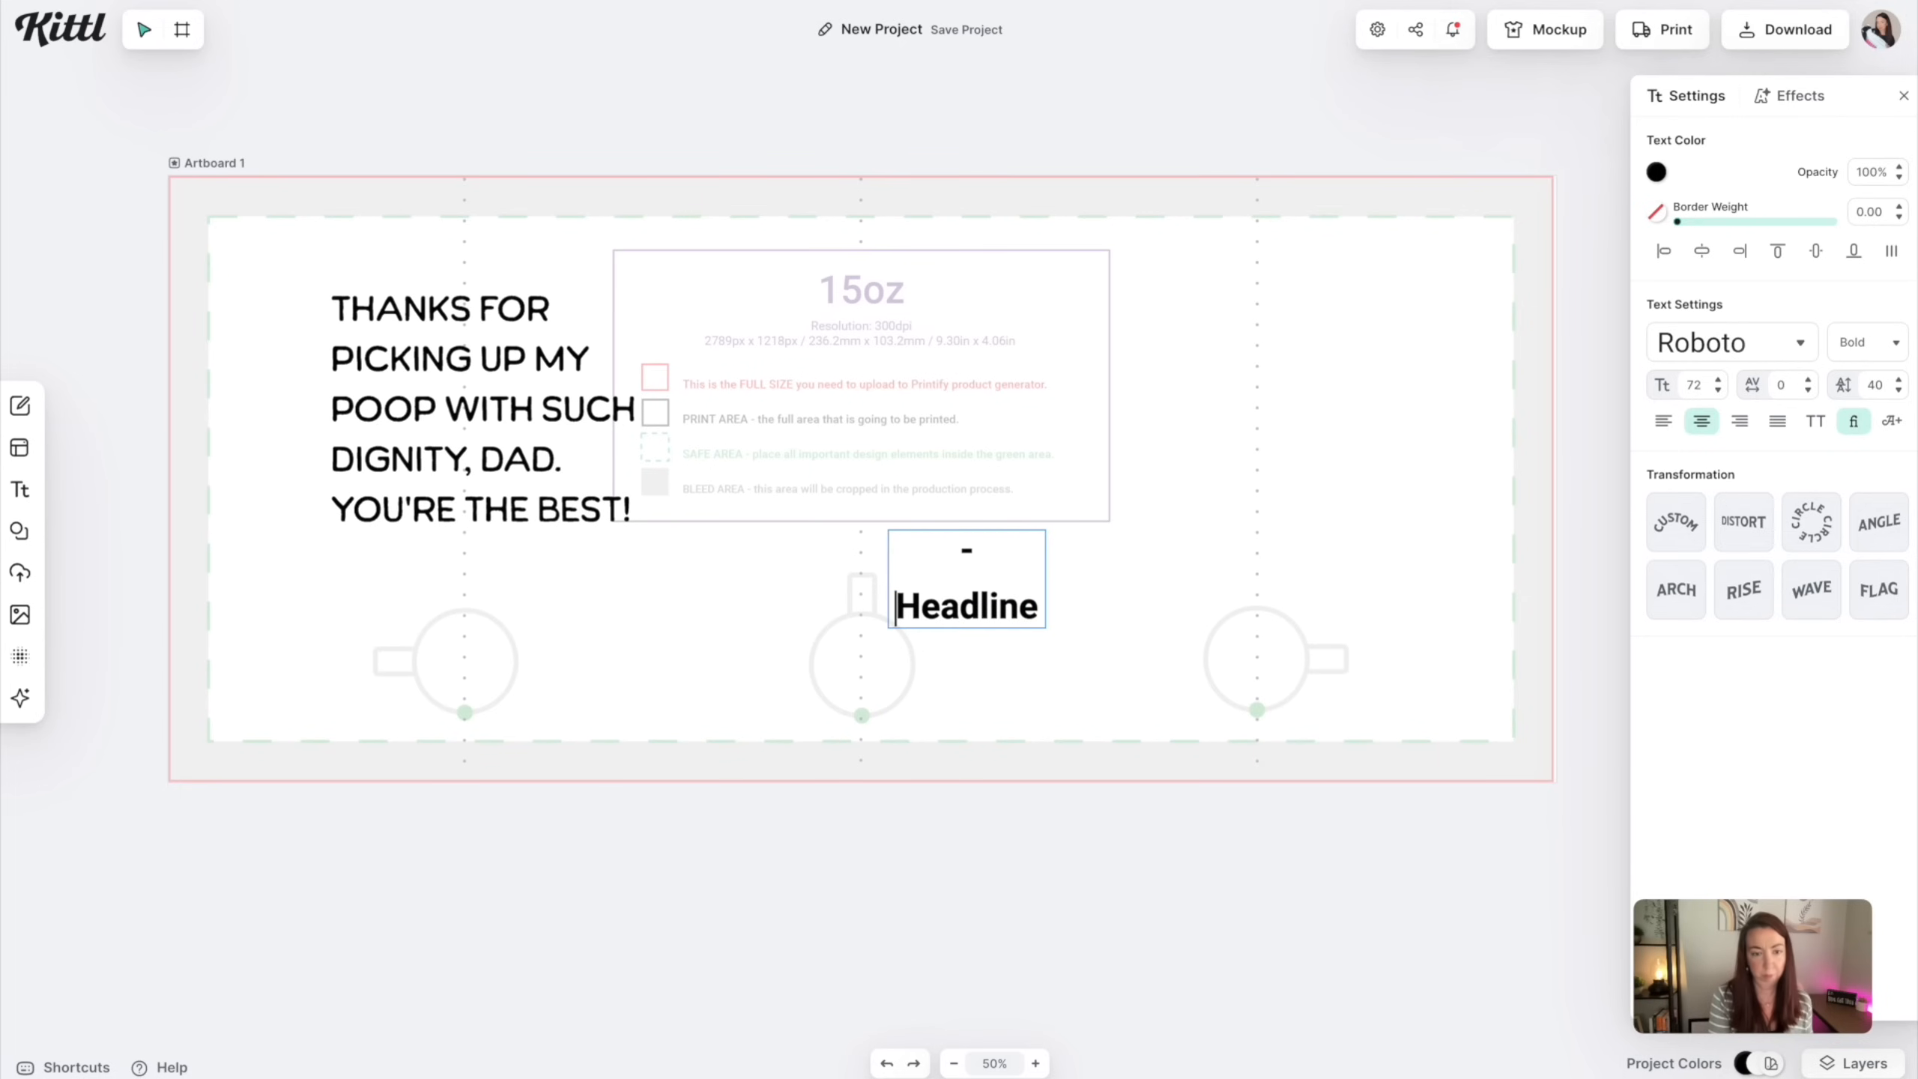
{"action": "key", "text": "Escape"}
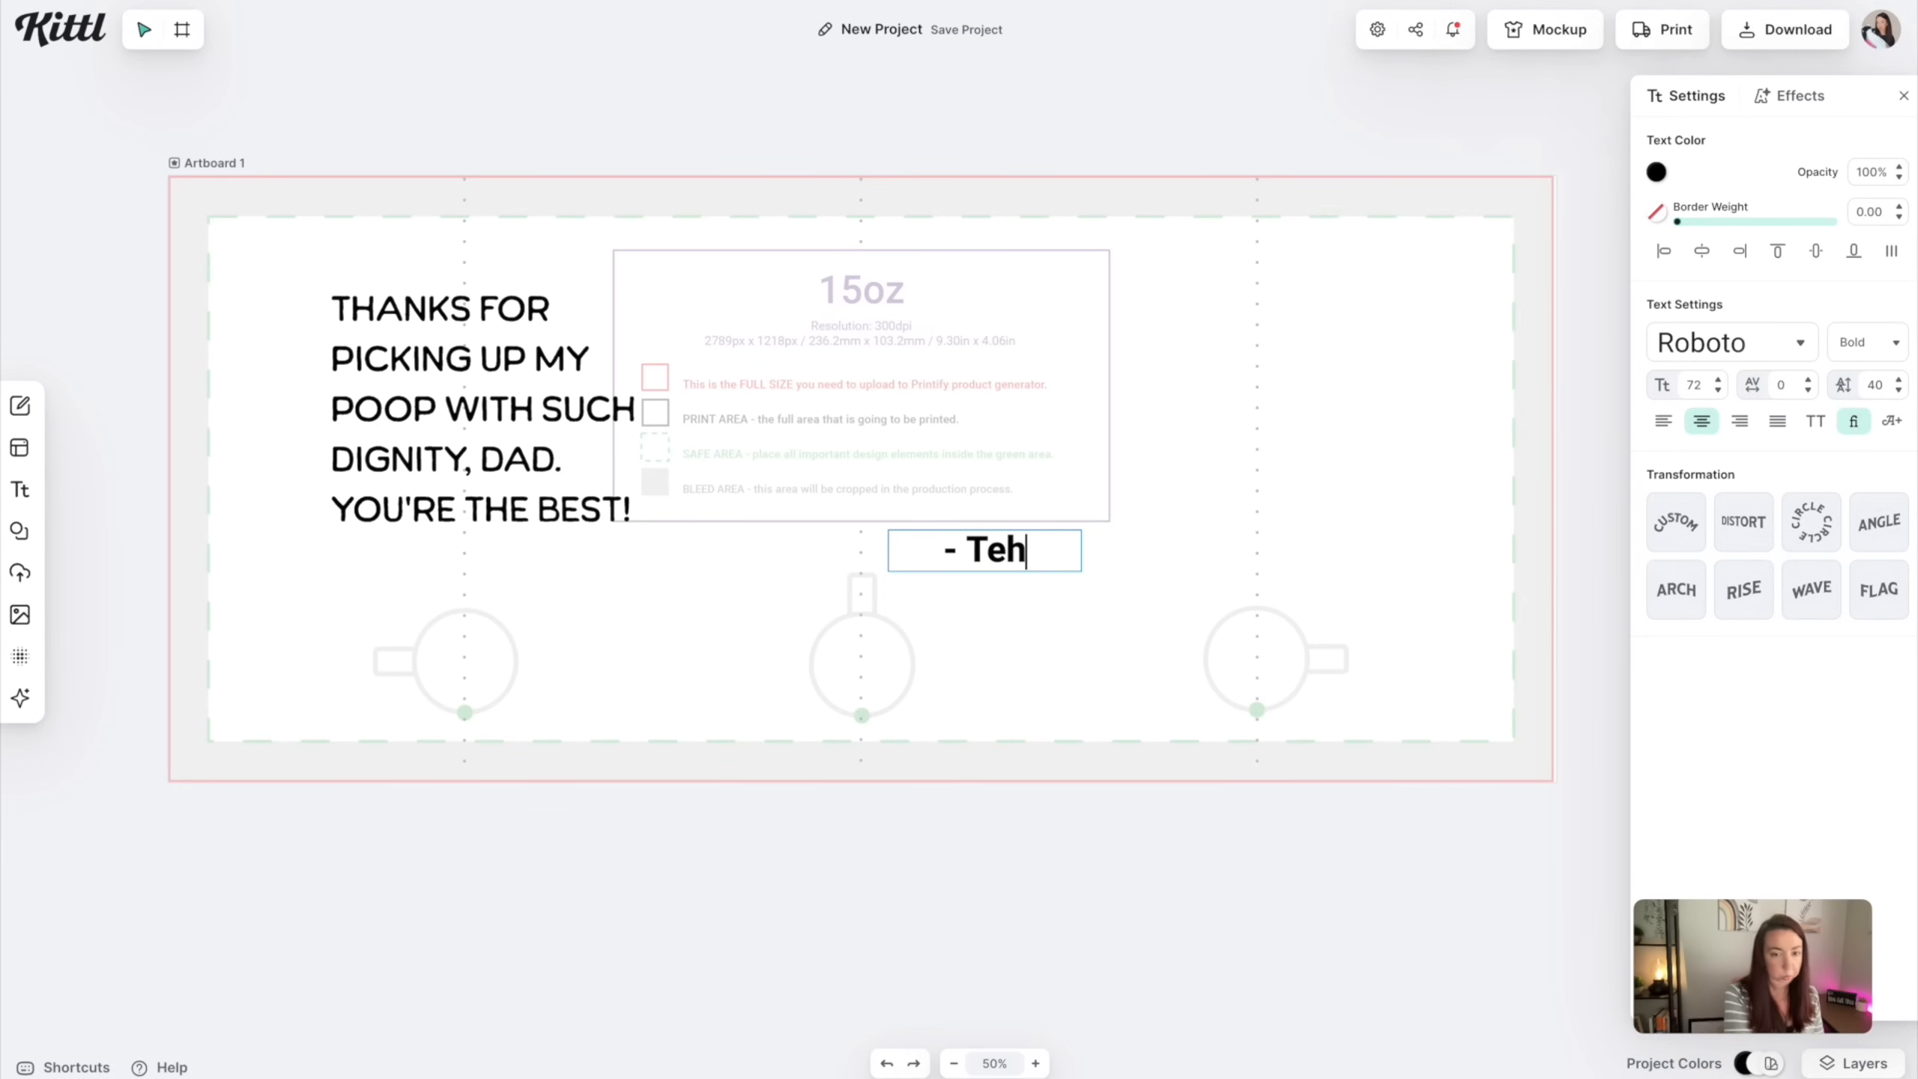
{"action": "key", "text": "BackSpace"}
{"action": "key", "text": "BackSpace"}
{"action": "type", "text": "he"}
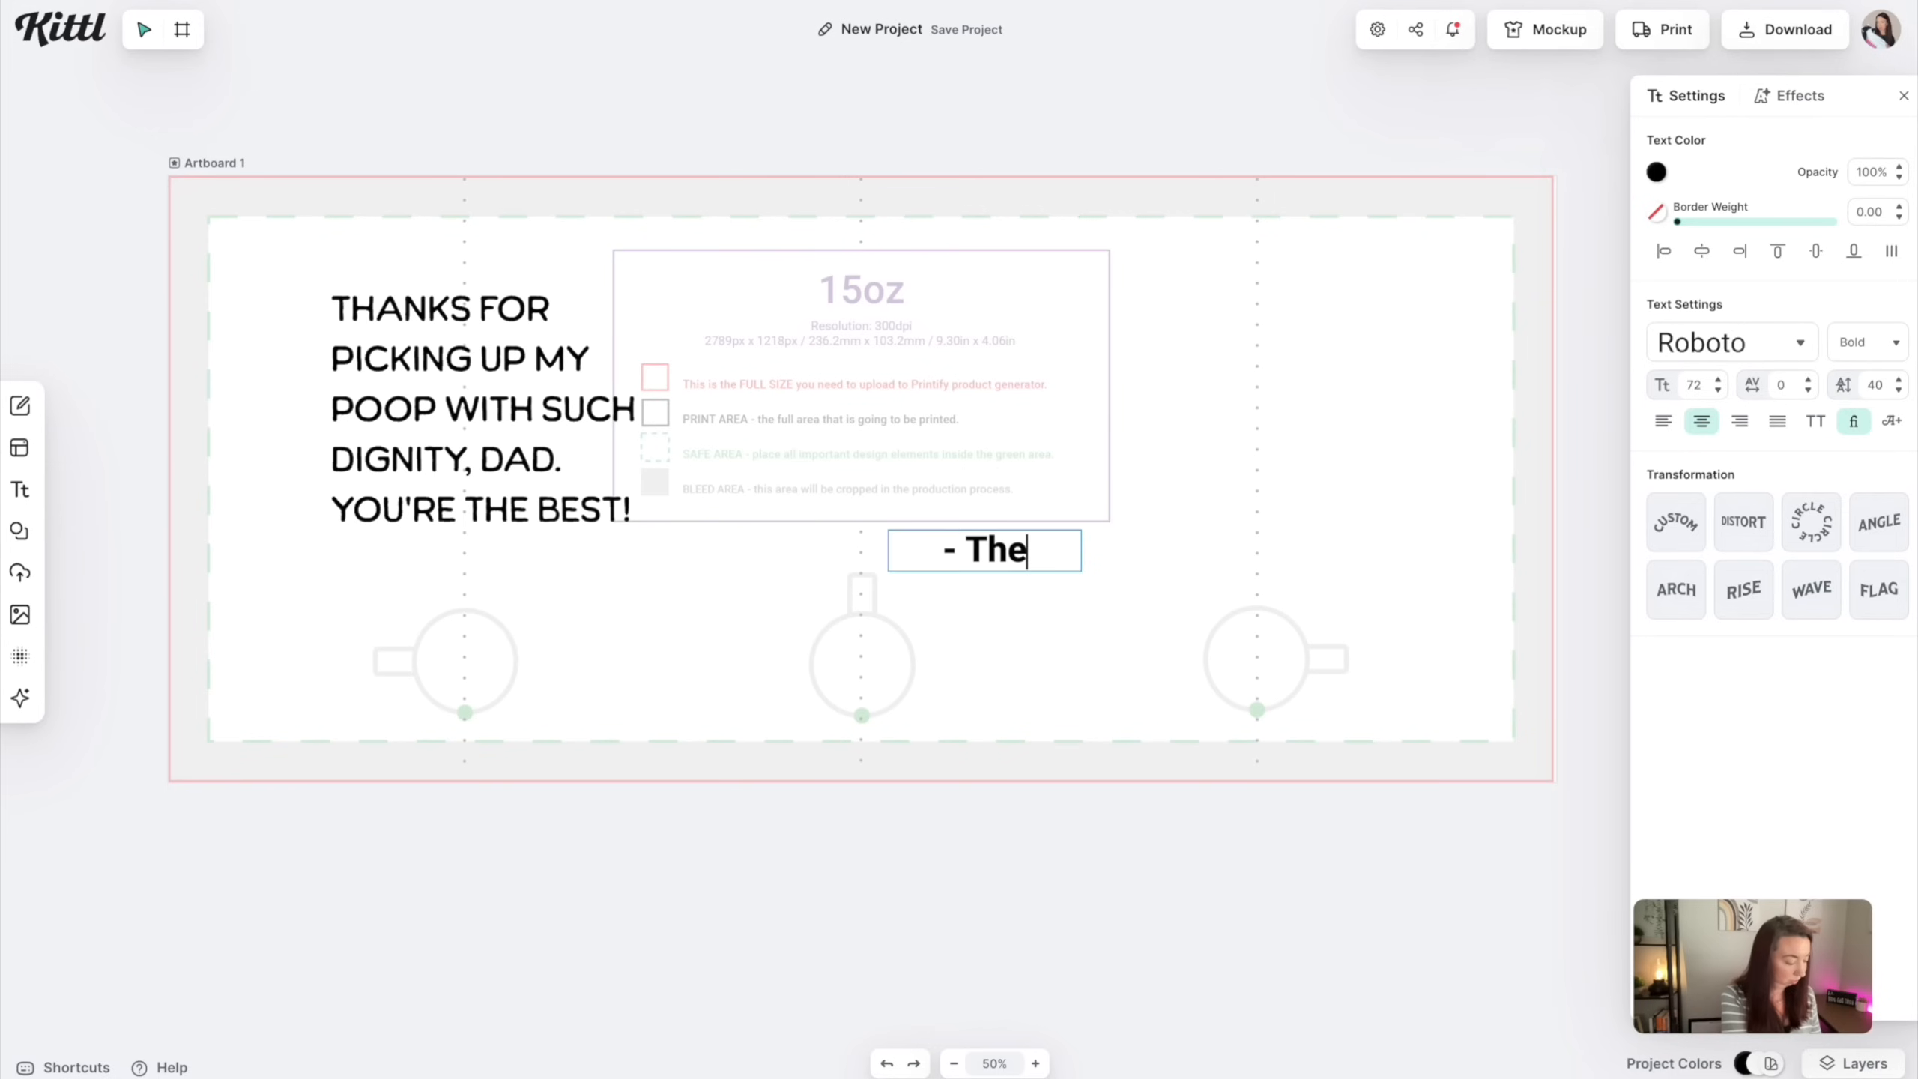
{"action": "type", "text": " Dog"}
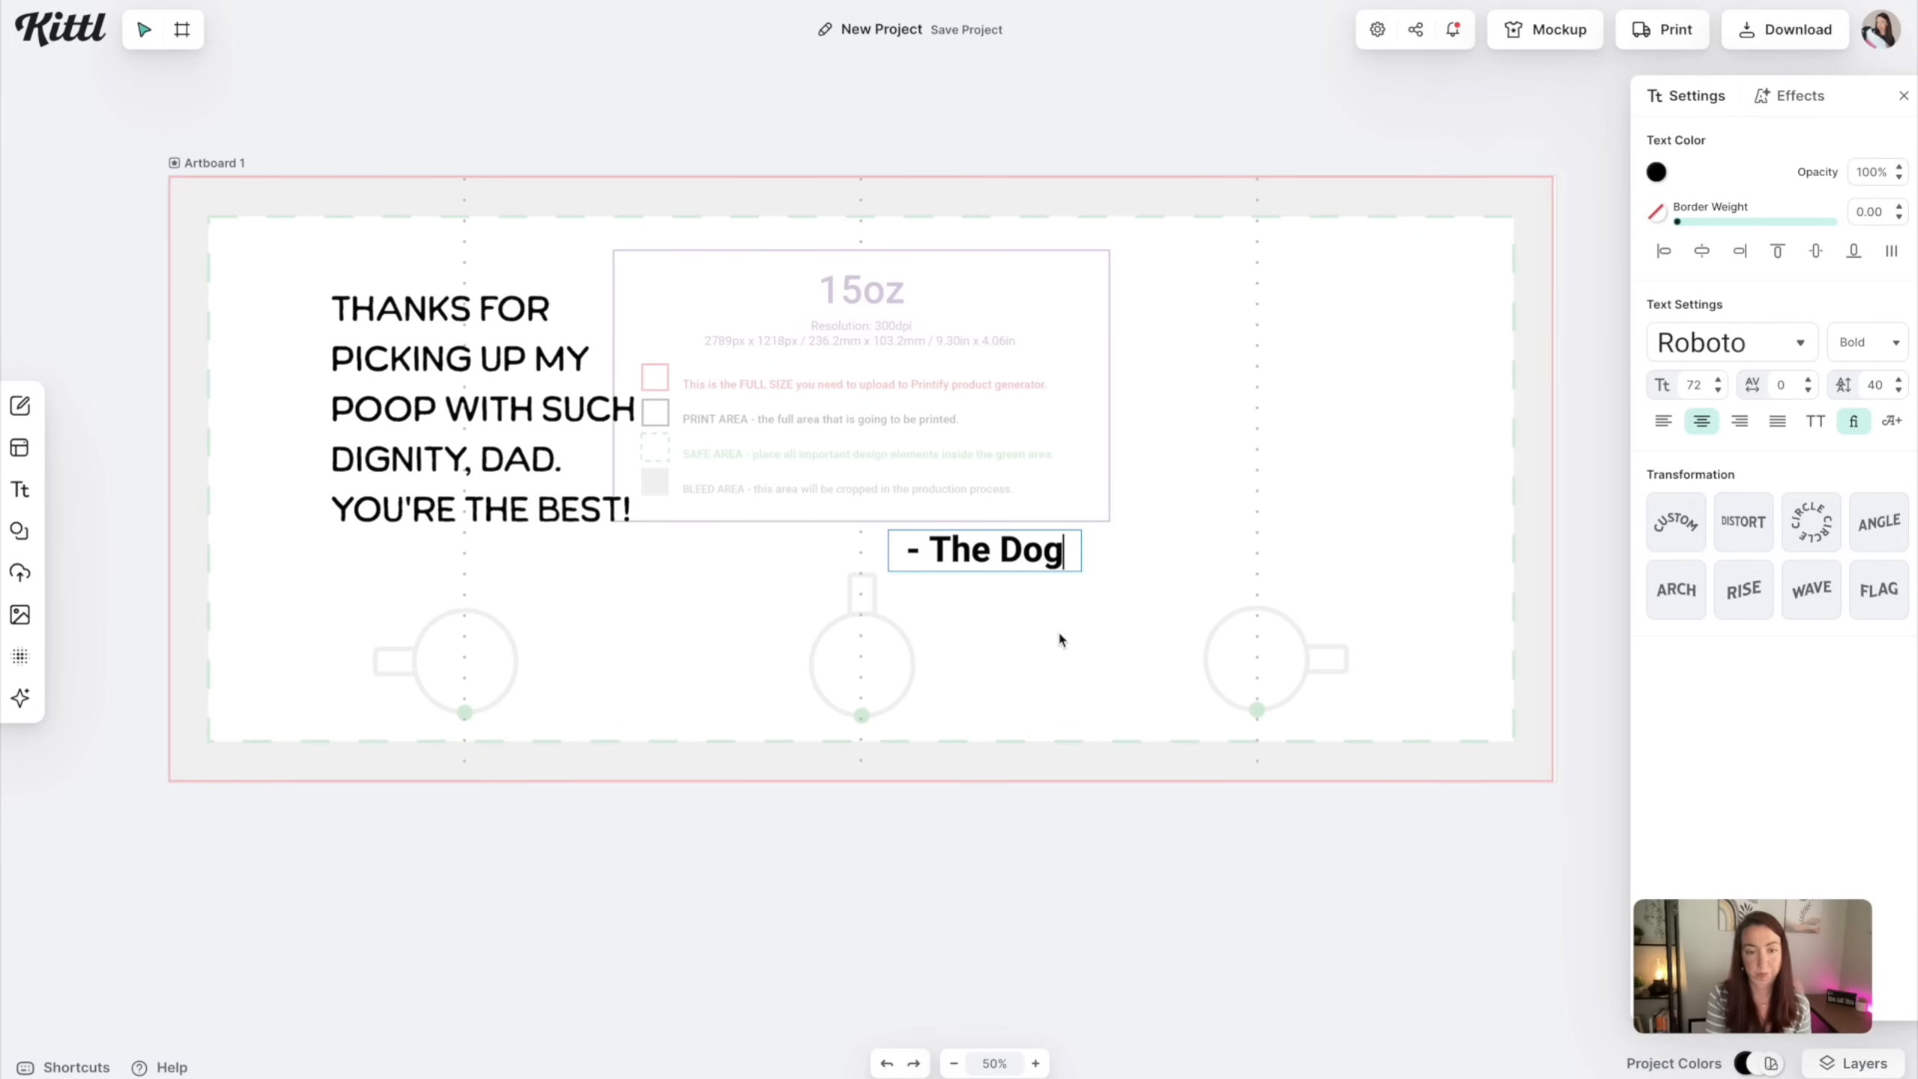
{"action": "key", "text": "Escape"}
{"action": "left_click_drag", "start_coordinate": [1060, 555], "coordinate": [606, 616]}
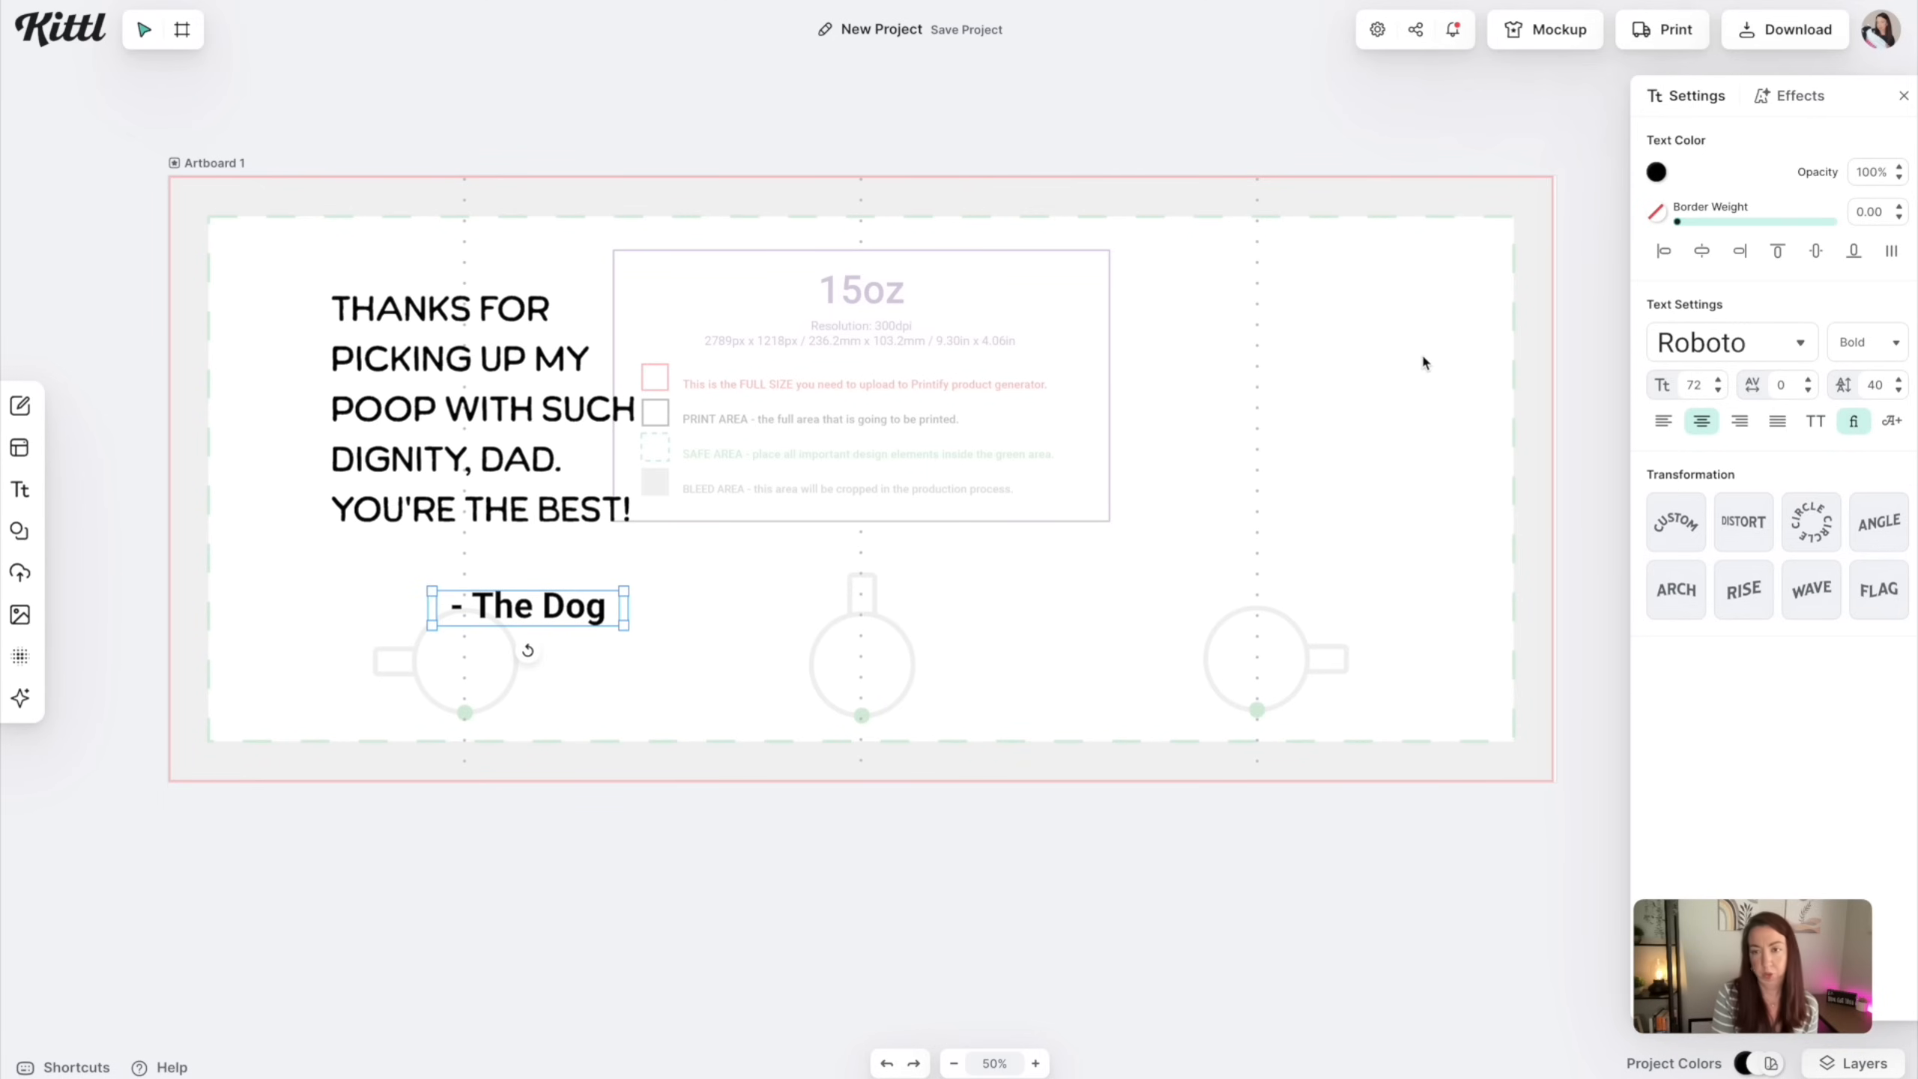
Browse the script typefaces and try Acro Script and two thin signature-style scripts on the "- The Dog" text
{"action": "left_click", "coordinate": [1795, 343]}
{"action": "left_click", "coordinate": [1553, 106]}
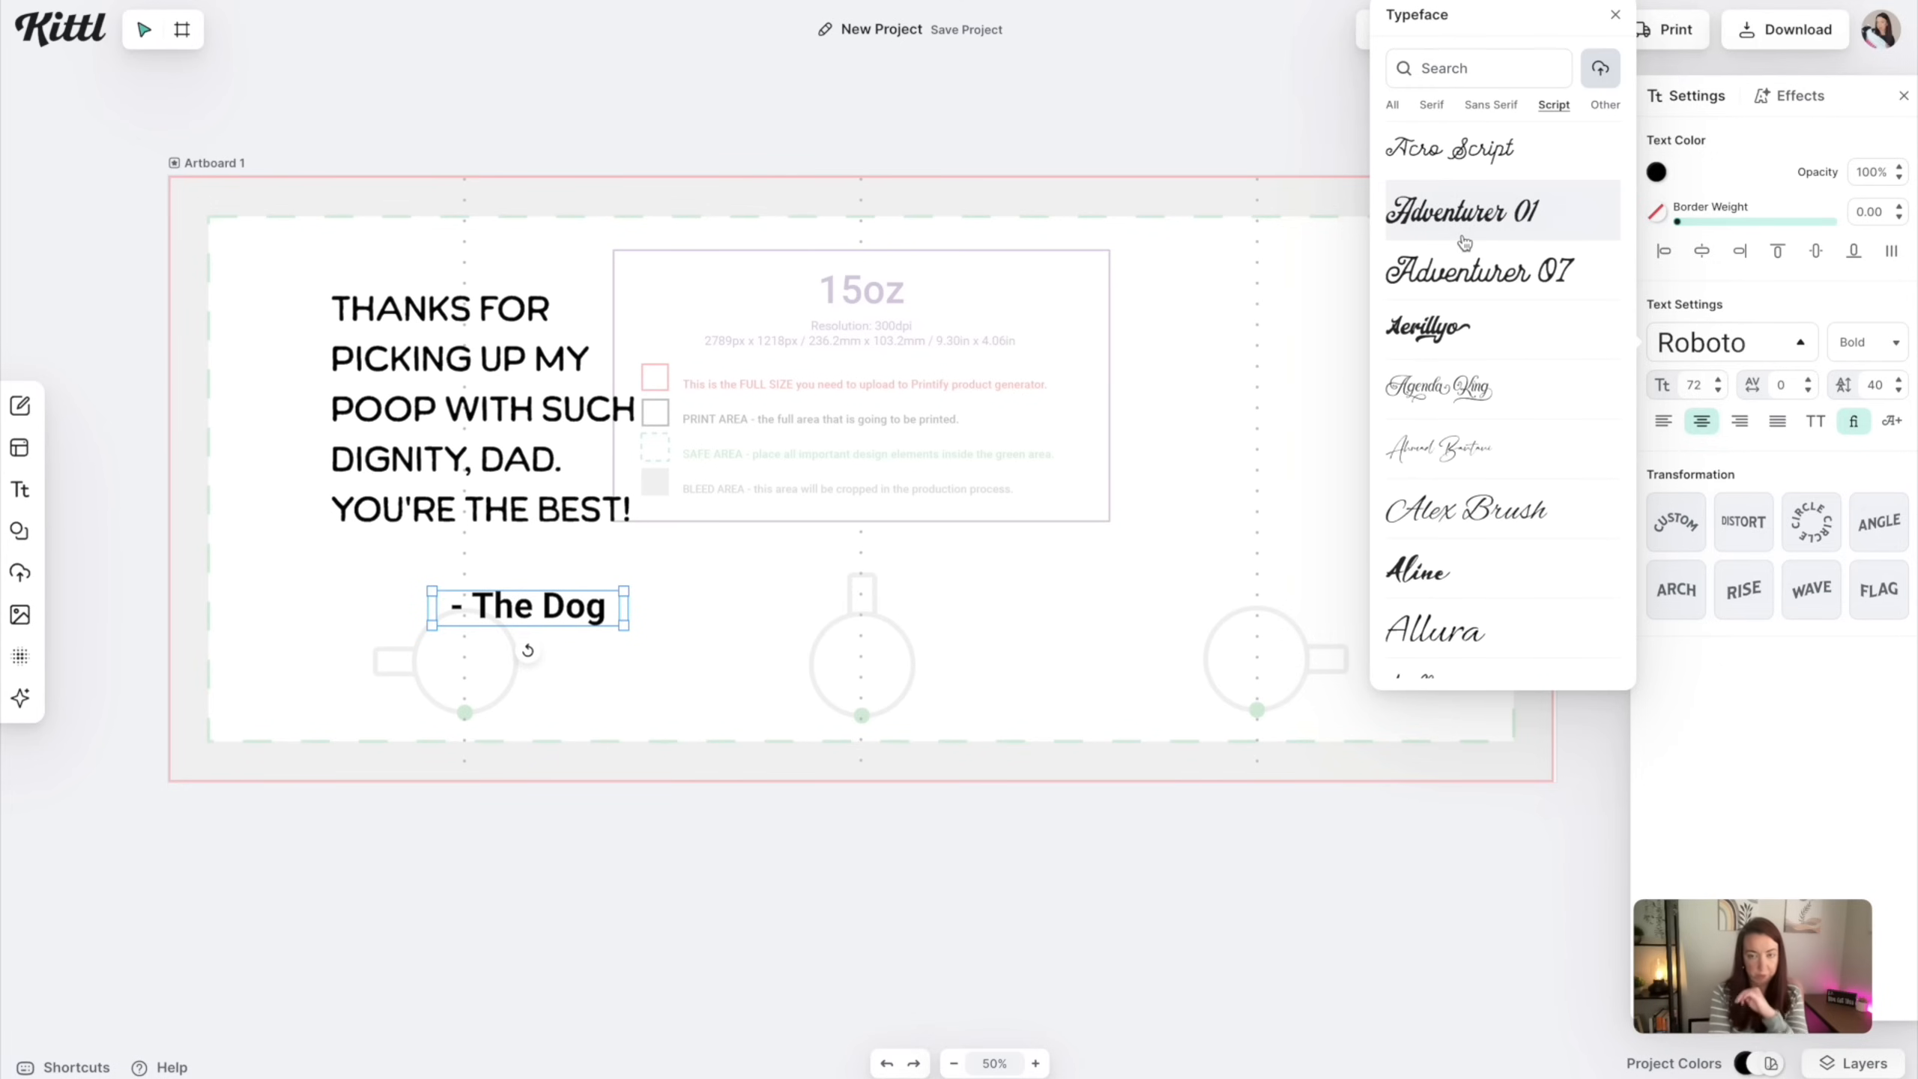
{"action": "left_click", "coordinate": [1481, 152]}
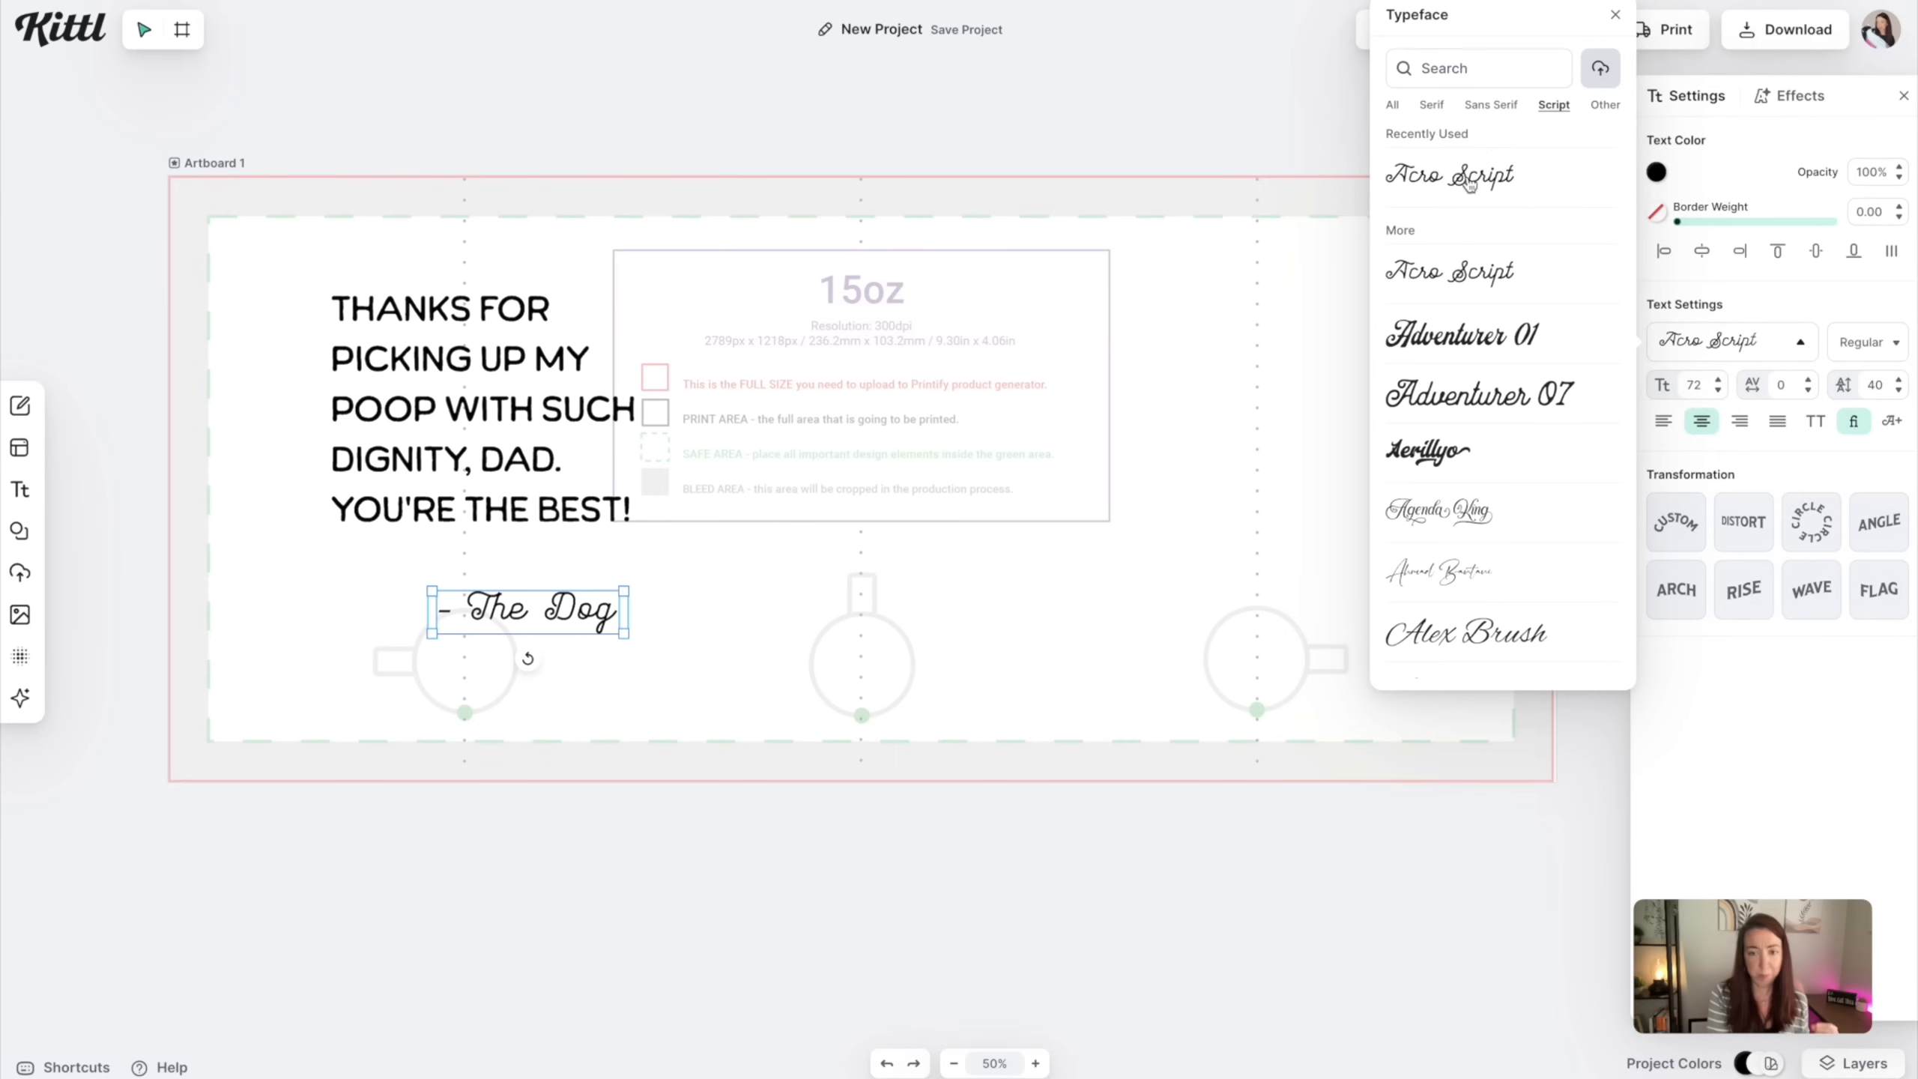
{"action": "left_click", "coordinate": [1468, 580]}
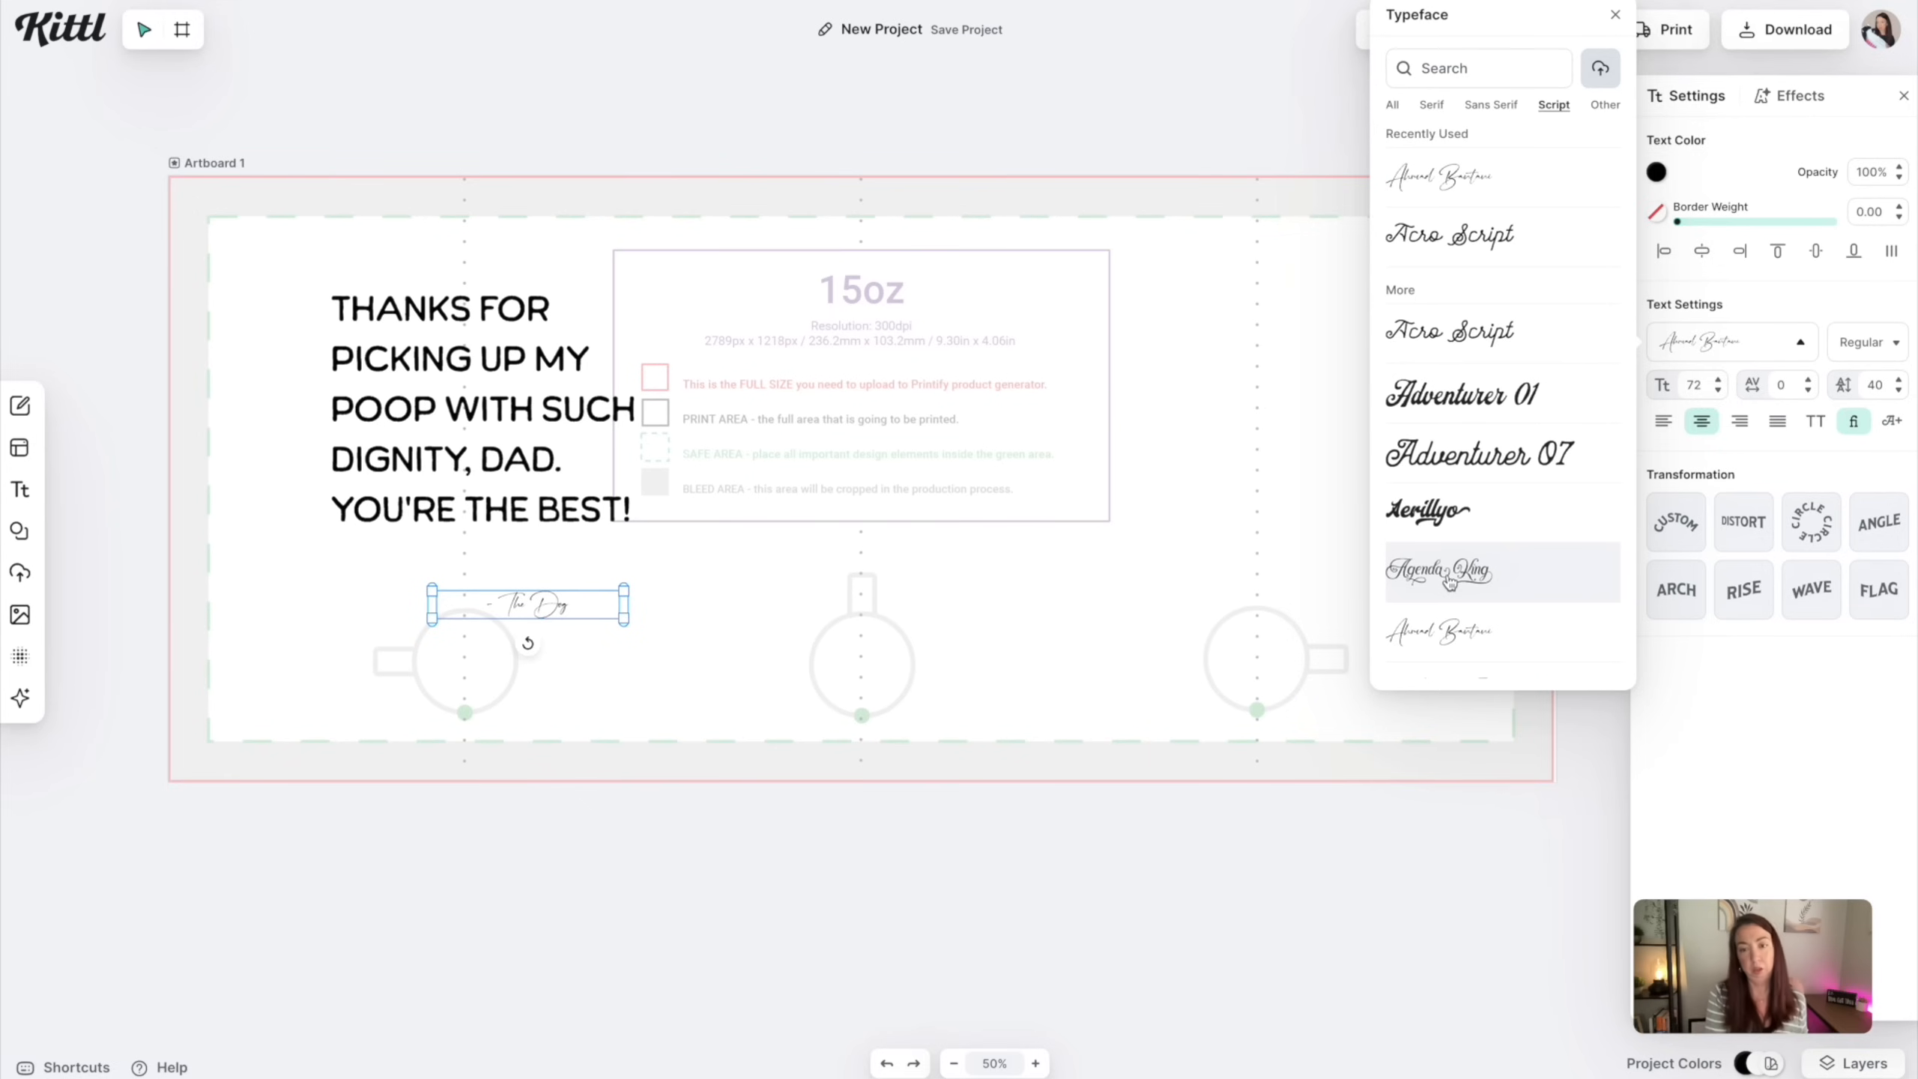
{"action": "scroll", "coordinate": [1469, 576], "scroll_direction": "down", "scroll_amount": 5}
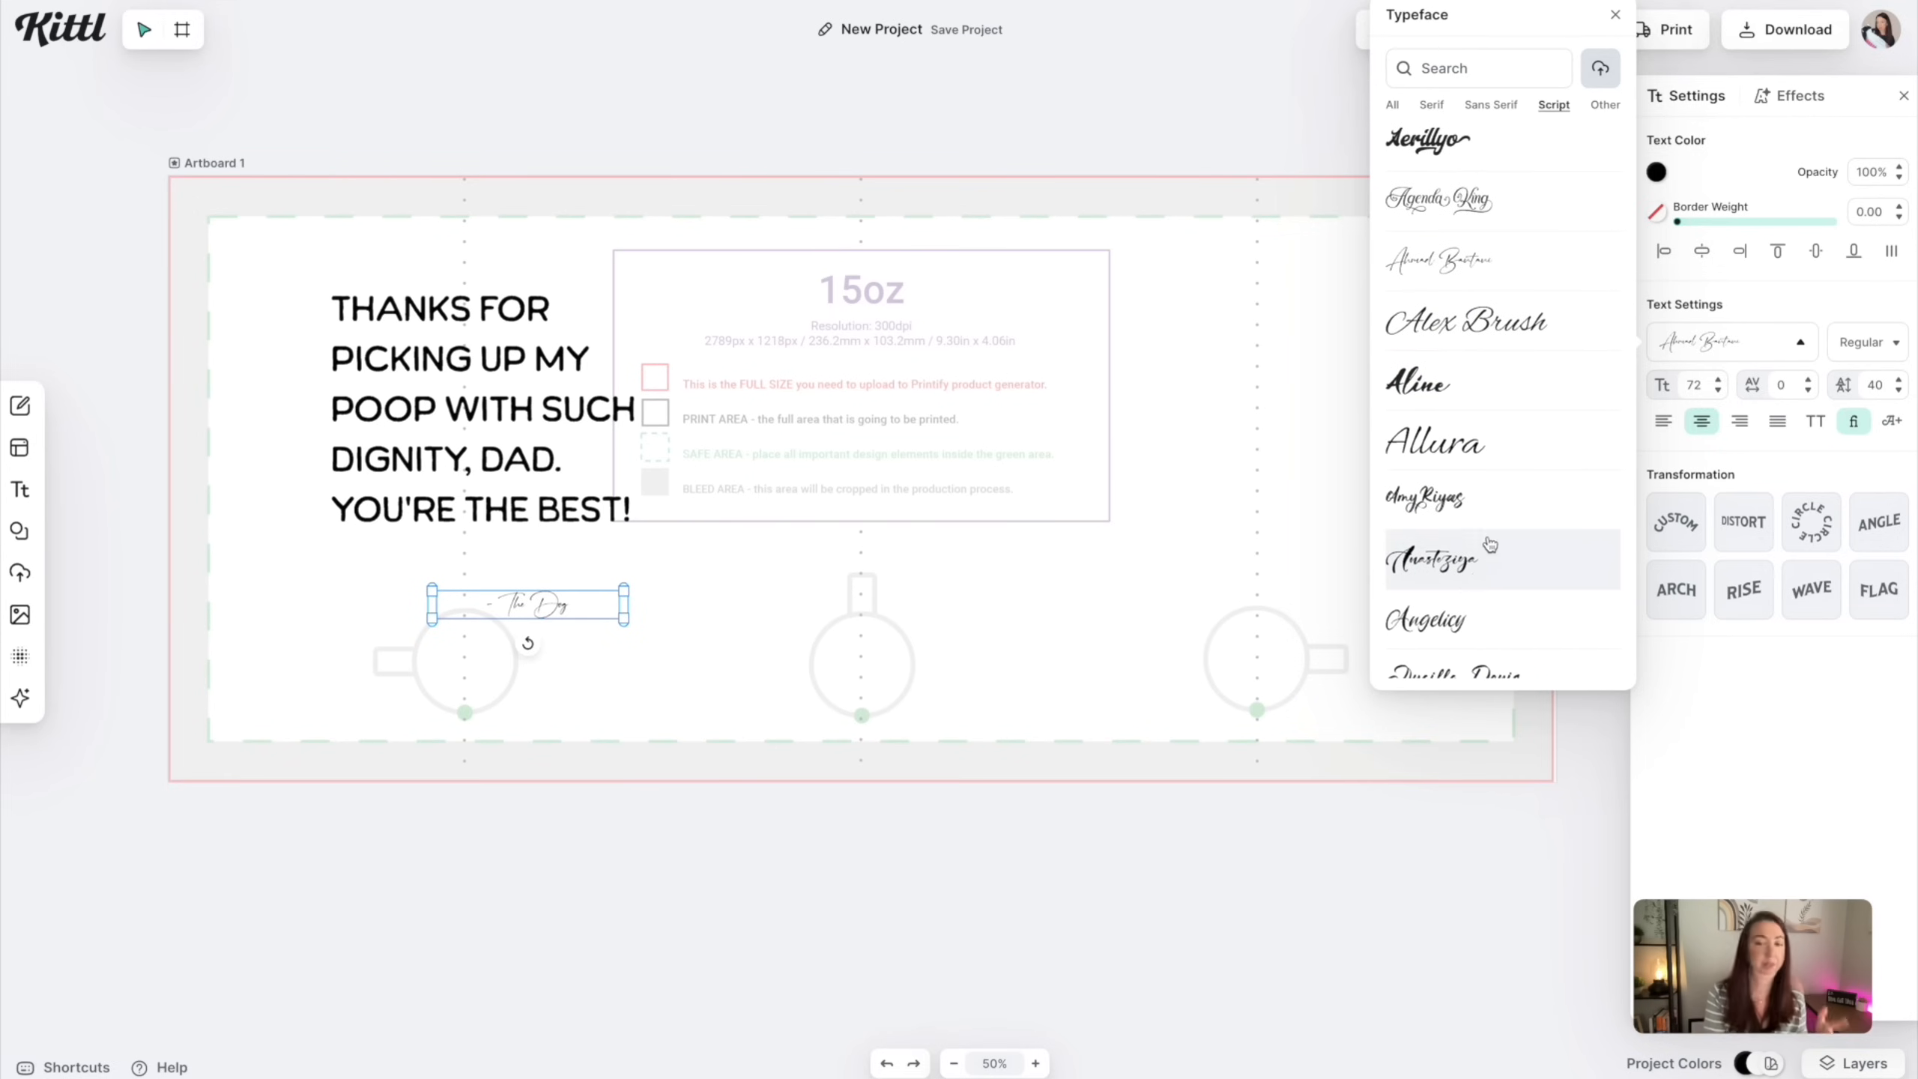
{"action": "scroll", "coordinate": [1503, 507], "scroll_direction": "down", "scroll_amount": 3}
{"action": "scroll", "coordinate": [1507, 506], "scroll_direction": "down", "scroll_amount": 1}
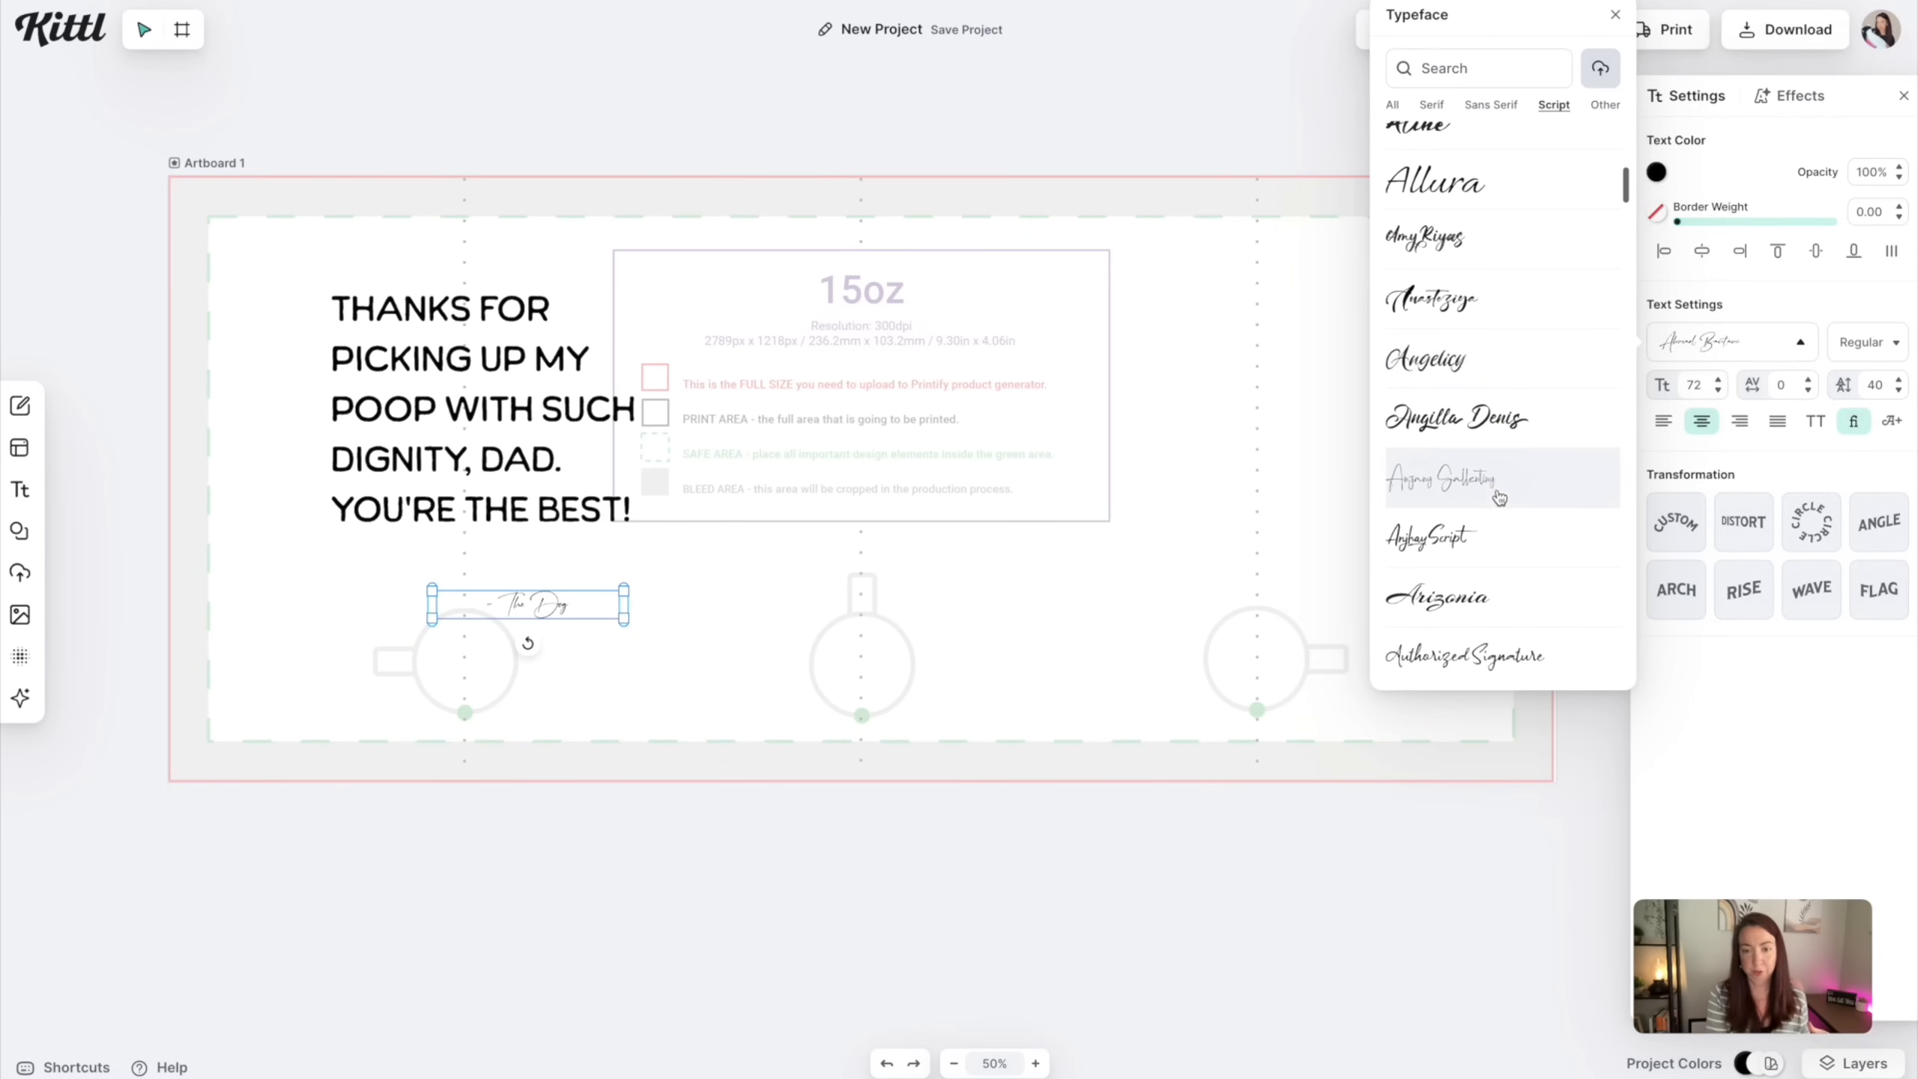
{"action": "left_click", "coordinate": [1501, 489]}
Look through more script typefaces and try Big Snow on the "- The Dog" text
{"action": "scroll", "coordinate": [1498, 492], "scroll_direction": "down", "scroll_amount": 5}
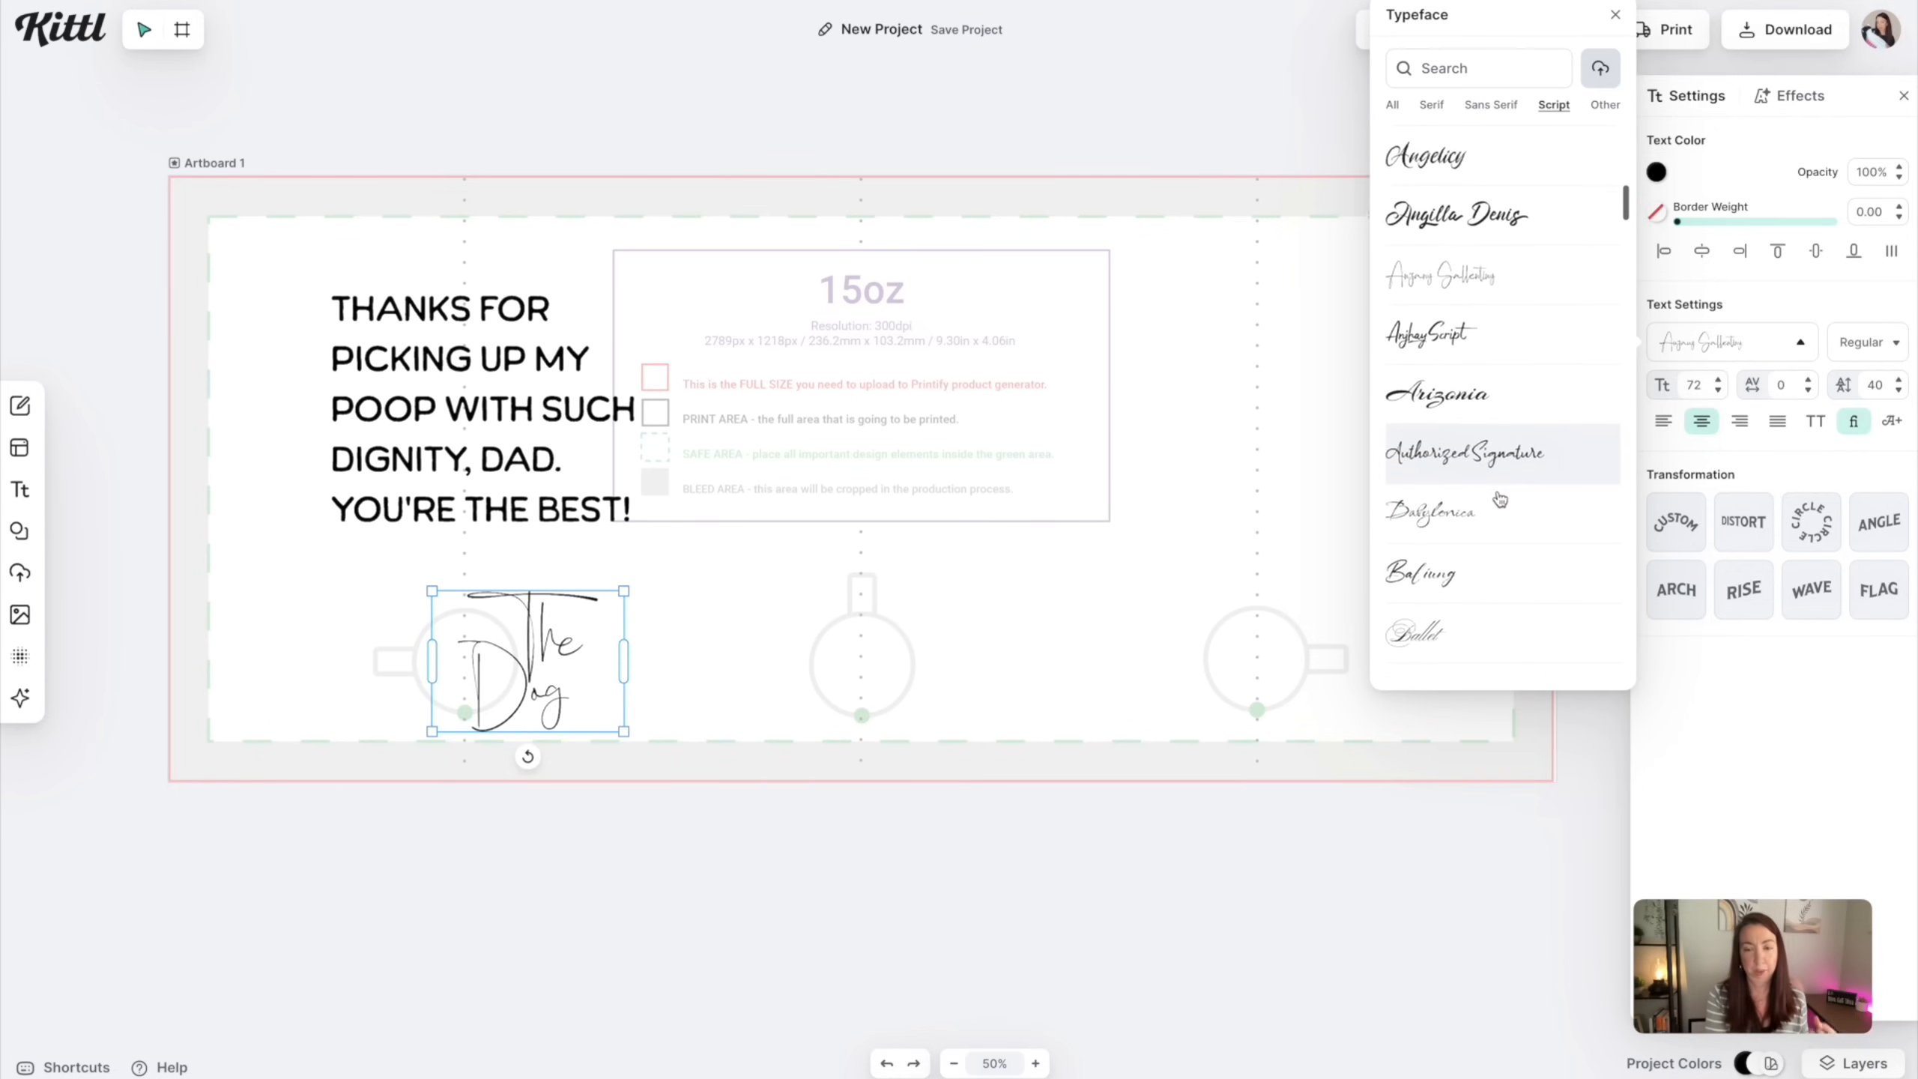
{"action": "scroll", "coordinate": [1500, 499], "scroll_direction": "down", "scroll_amount": 7}
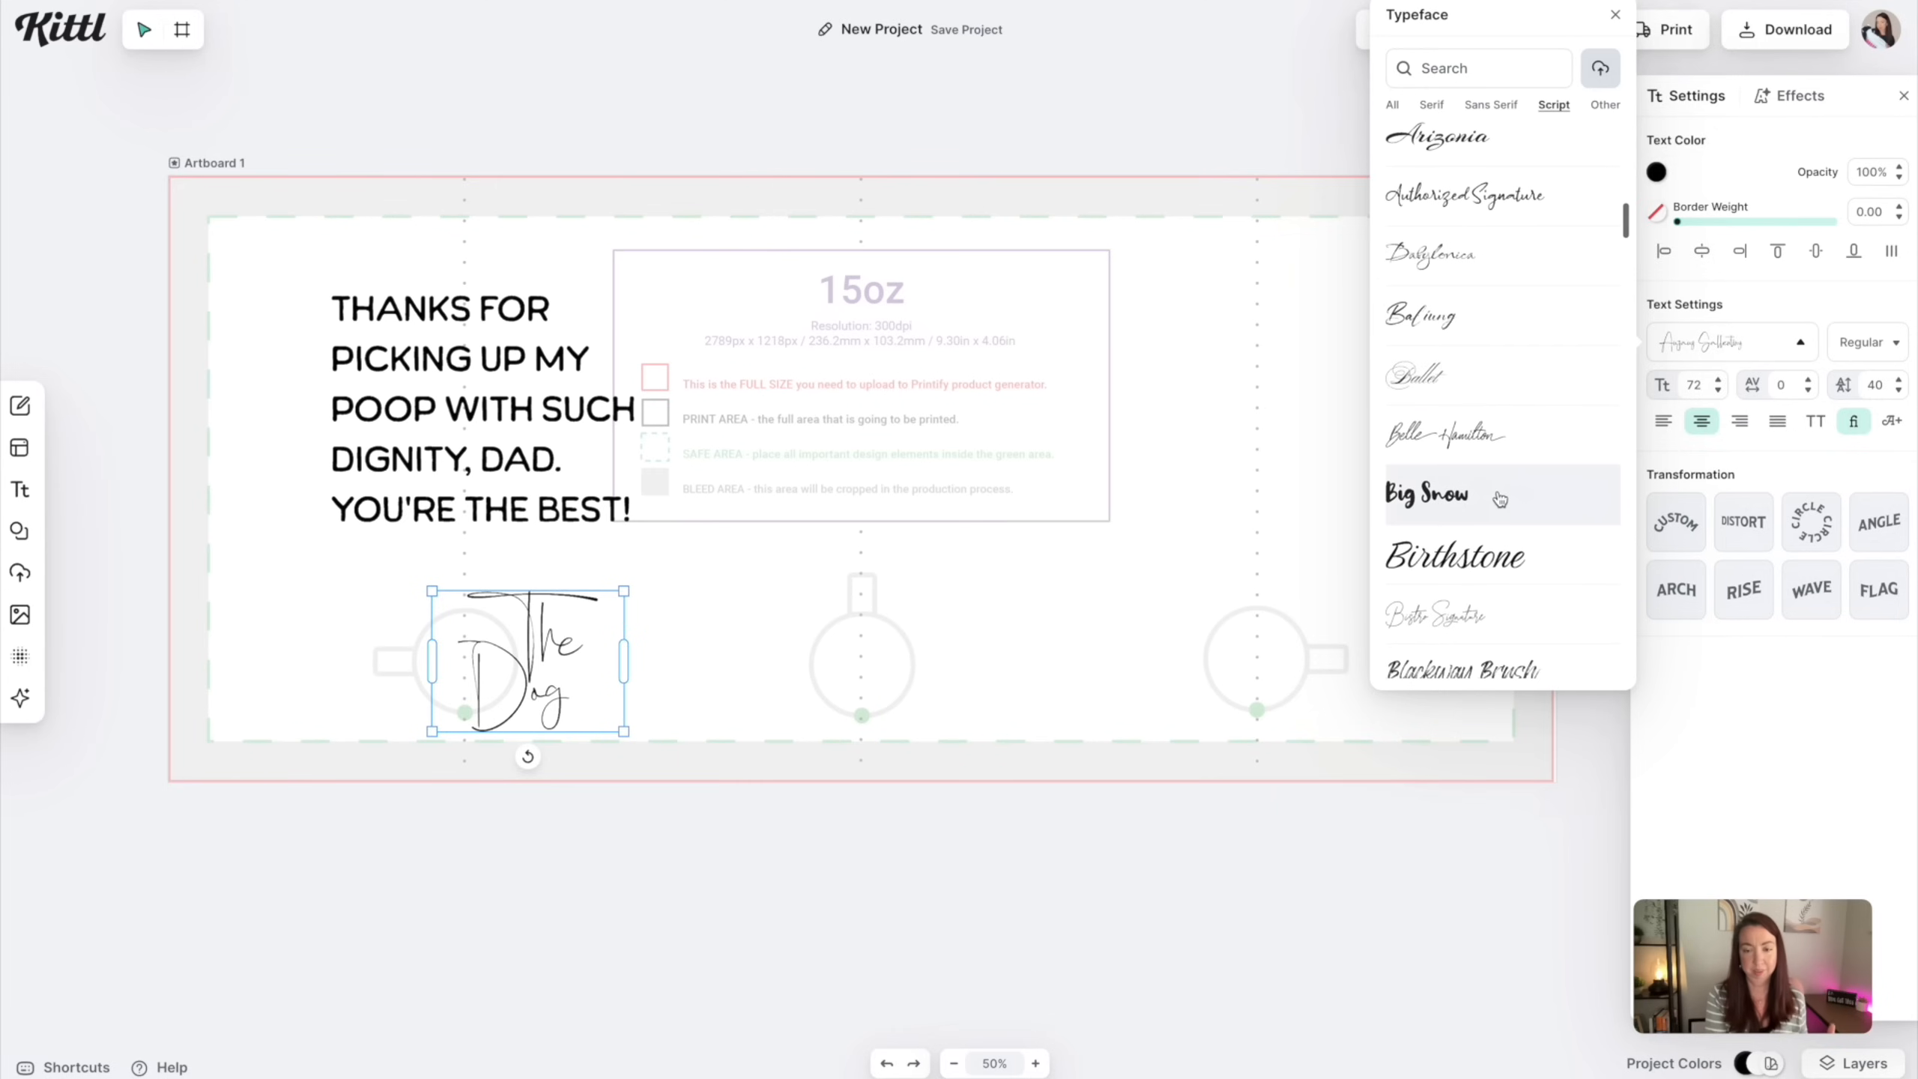
{"action": "scroll", "coordinate": [1501, 499], "scroll_direction": "down", "scroll_amount": 3}
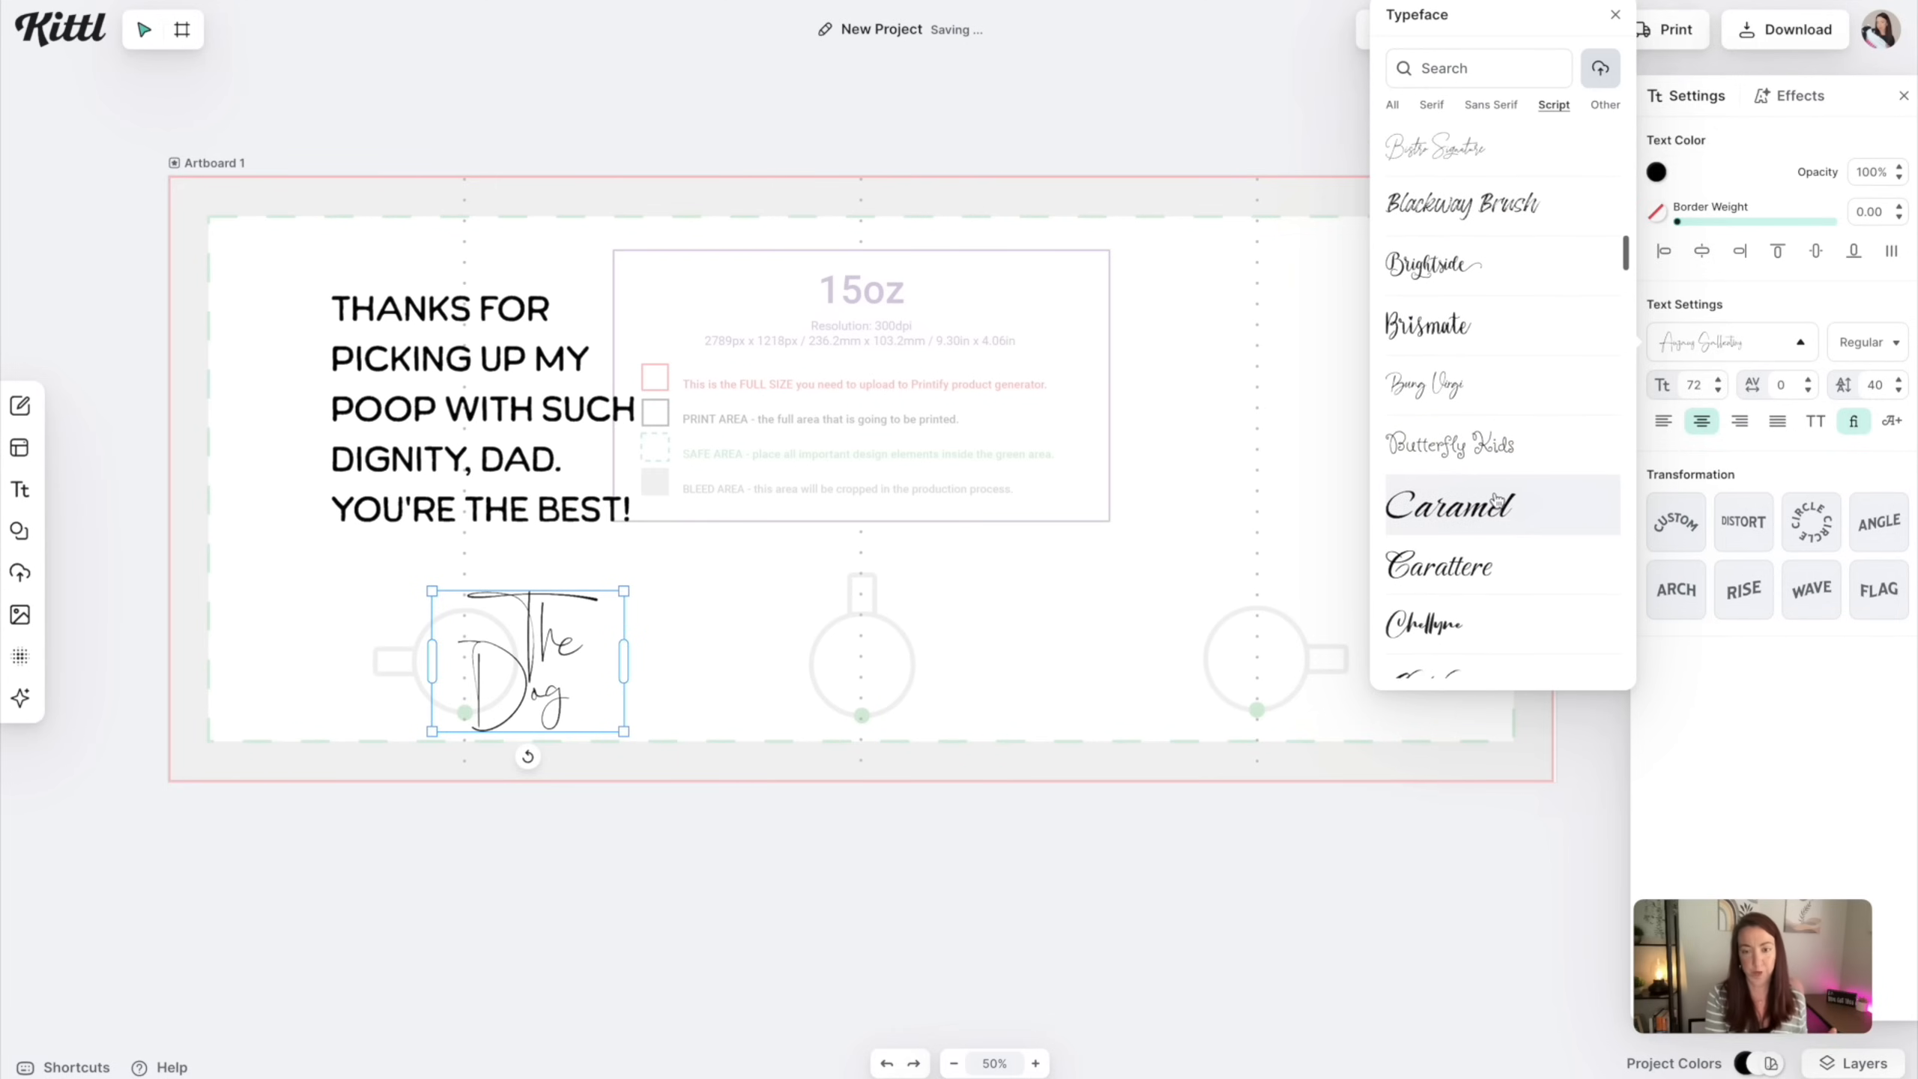
{"action": "scroll", "coordinate": [1496, 500], "scroll_direction": "up", "scroll_amount": 4}
{"action": "scroll", "coordinate": [1497, 500], "scroll_direction": "up", "scroll_amount": 2}
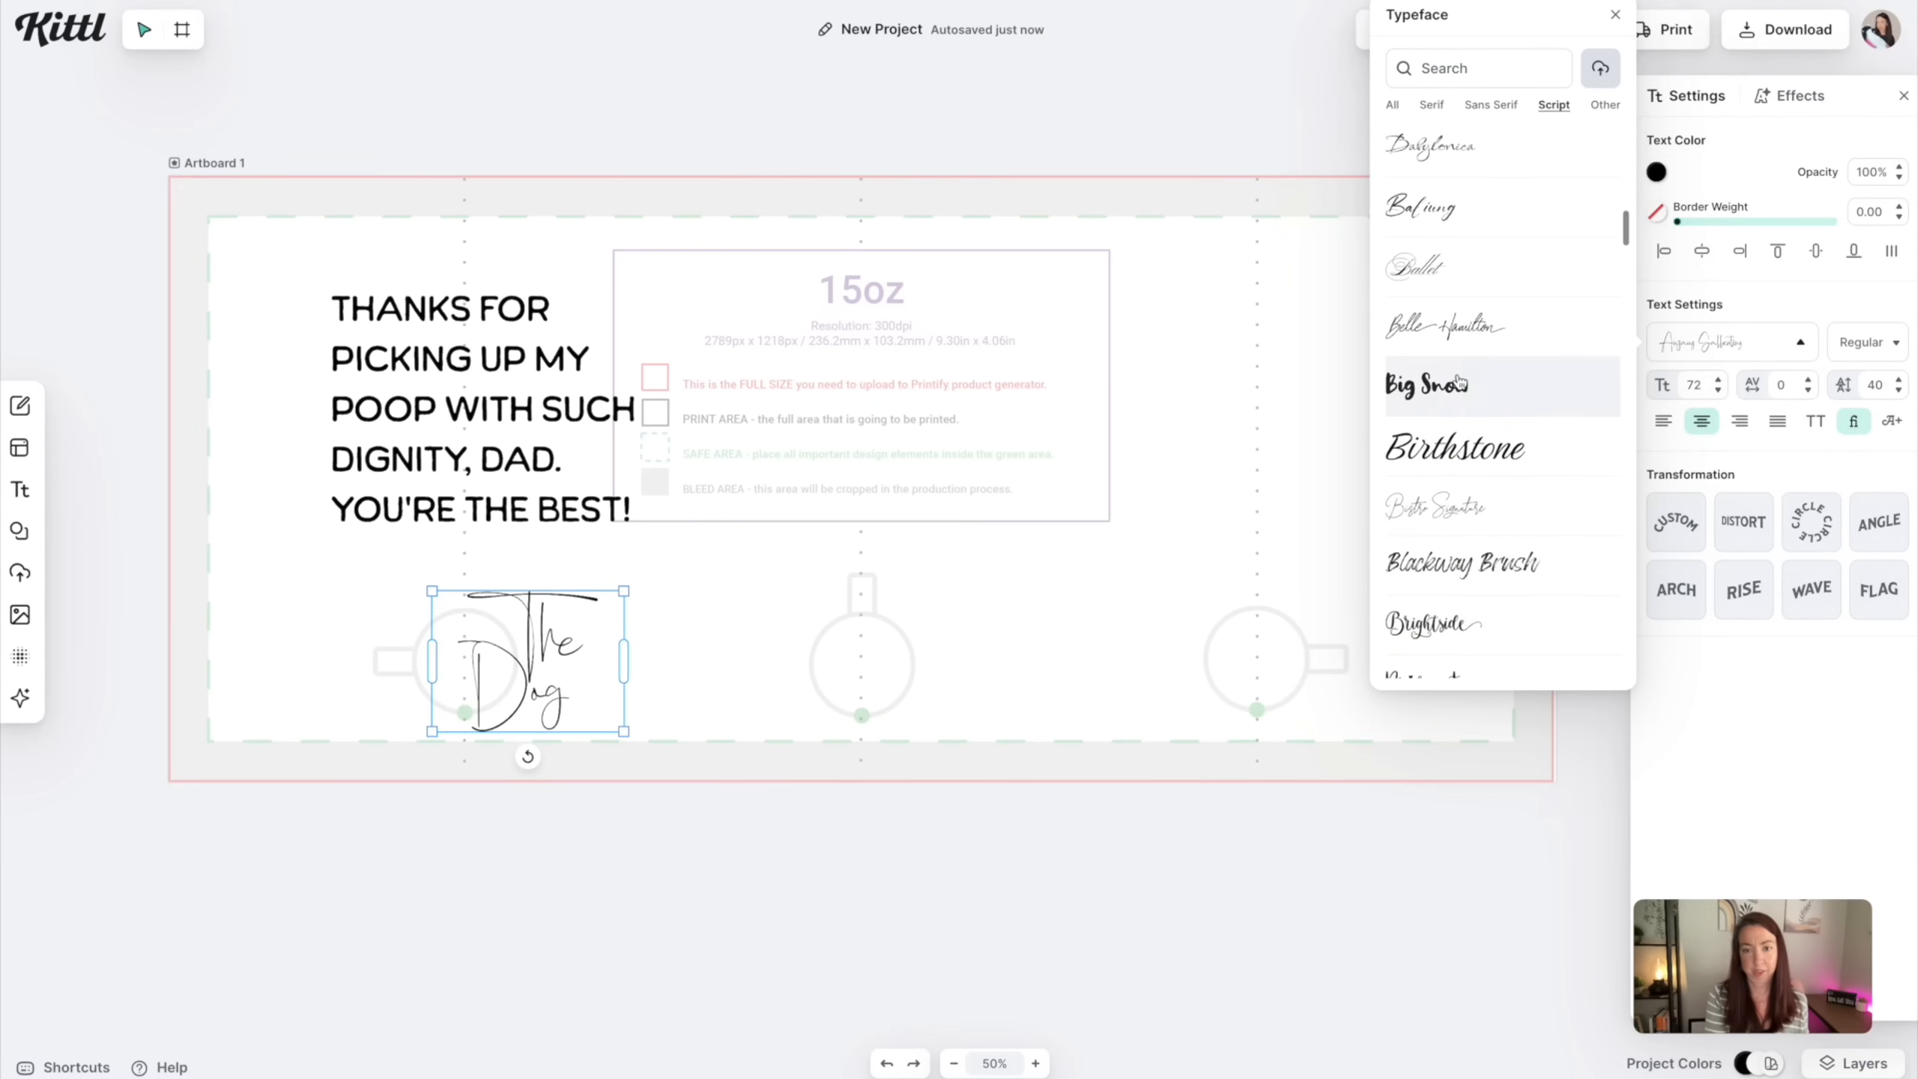
{"action": "left_click", "coordinate": [1461, 414]}
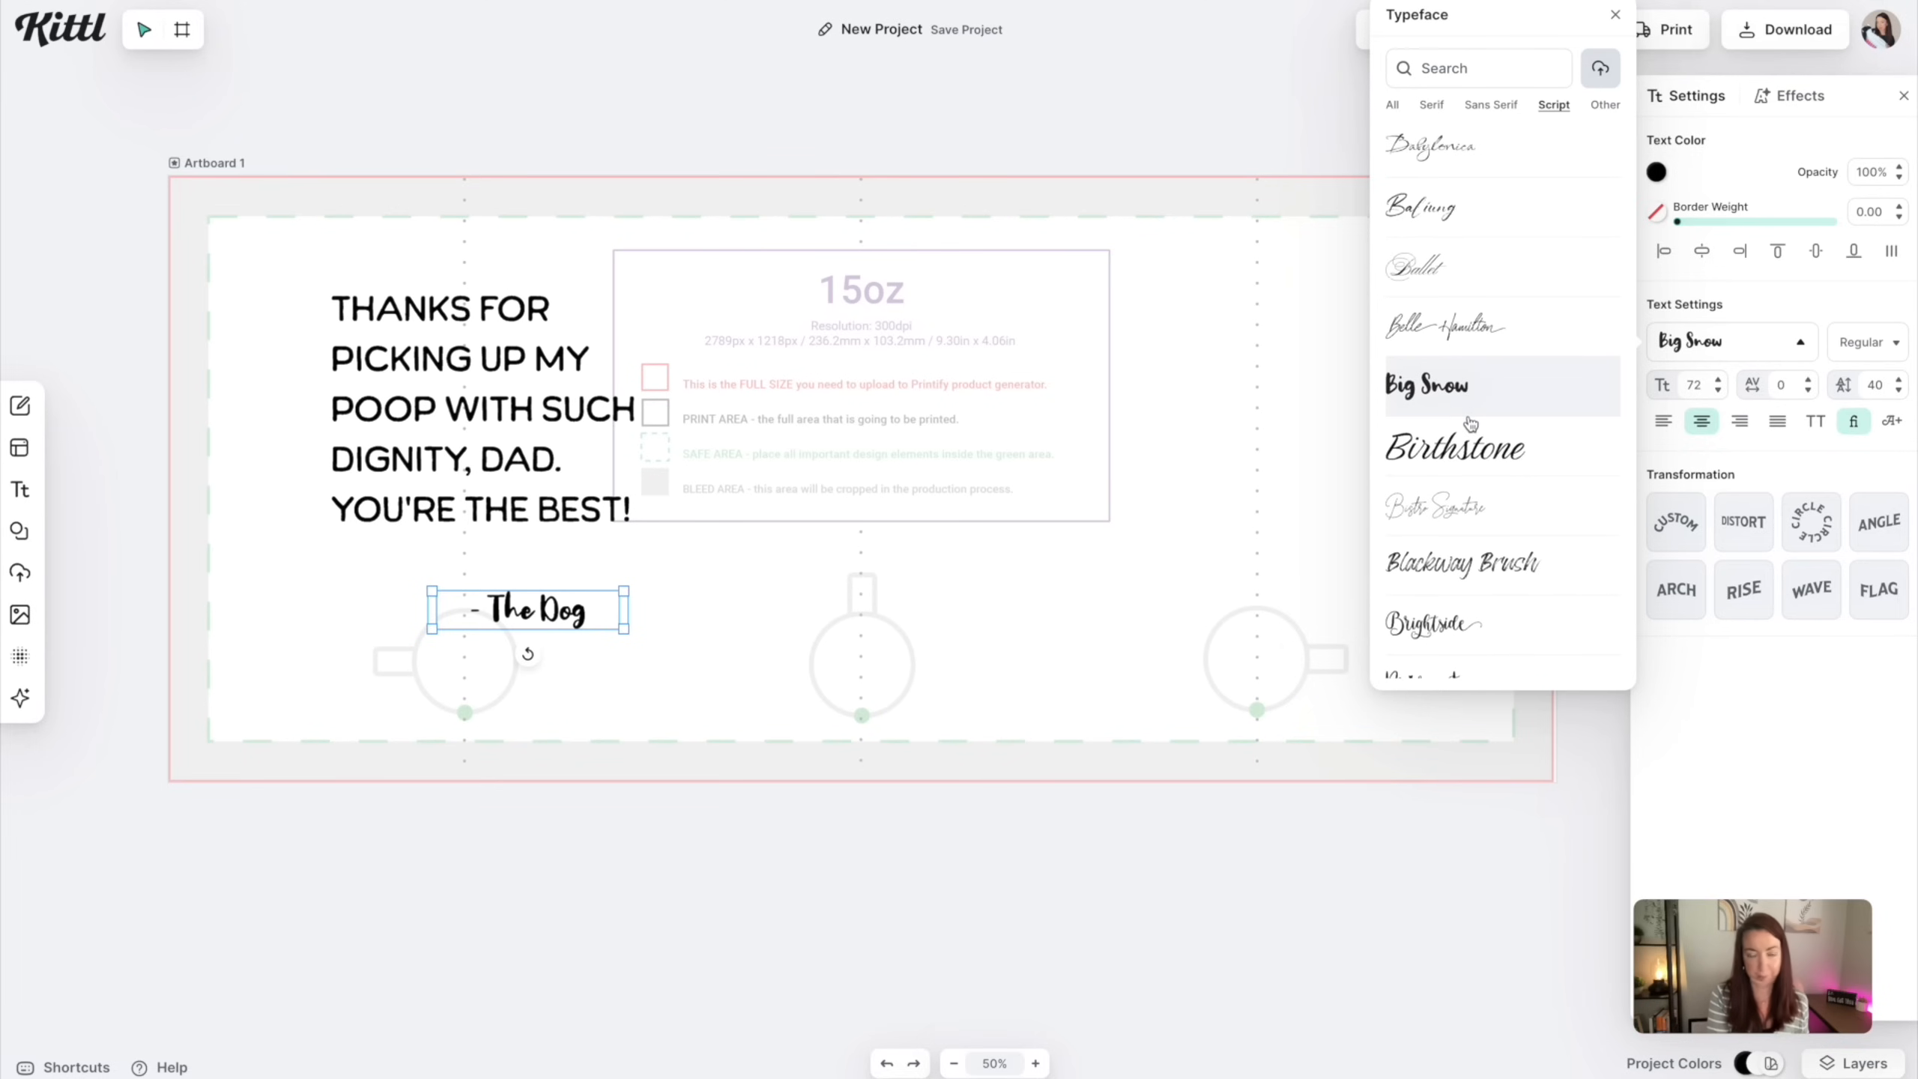
Set the "- The Dog" text in Adventurer 07, enlarge it to size 84 and move it closer beneath the phrase
{"action": "scroll", "coordinate": [1463, 421], "scroll_direction": "up", "scroll_amount": 3}
{"action": "scroll", "coordinate": [1465, 430], "scroll_direction": "up", "scroll_amount": 8}
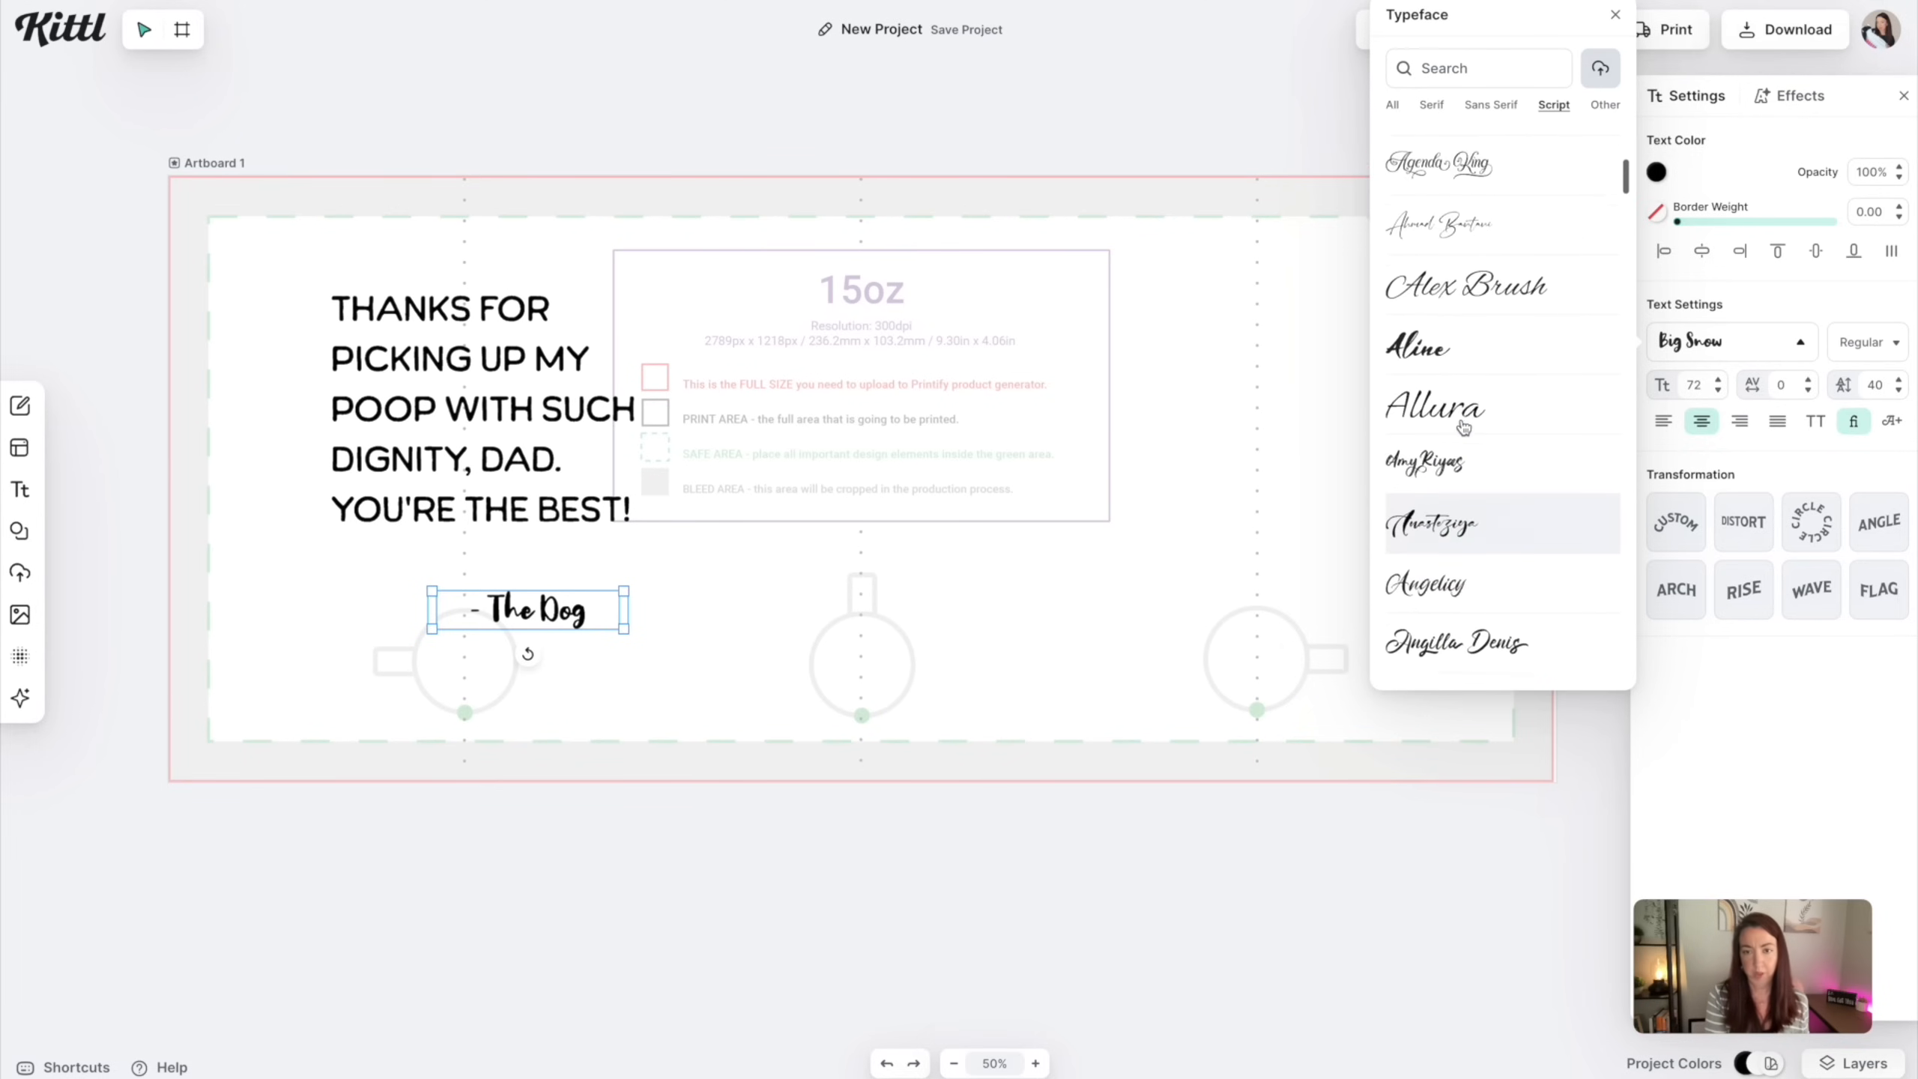
{"action": "scroll", "coordinate": [1472, 453], "scroll_direction": "up", "scroll_amount": 2}
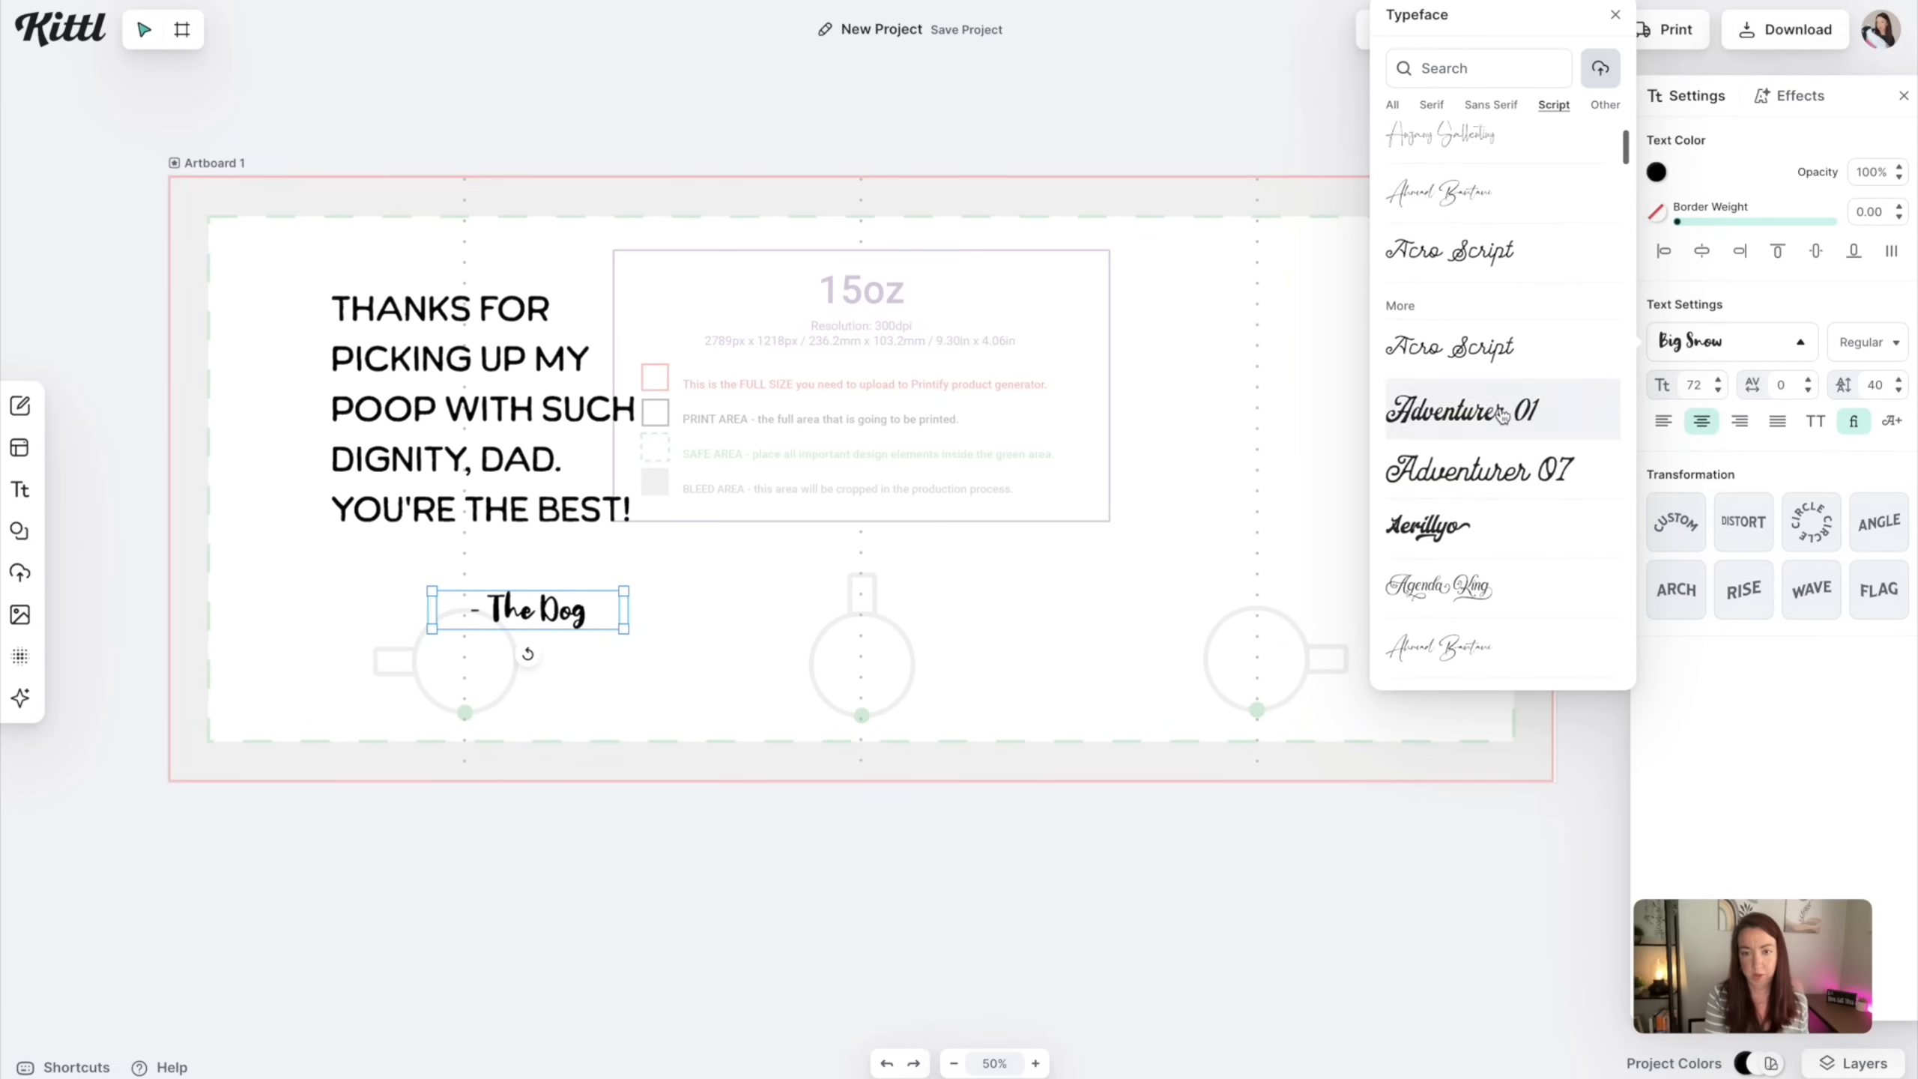
{"action": "left_click", "coordinate": [1501, 471]}
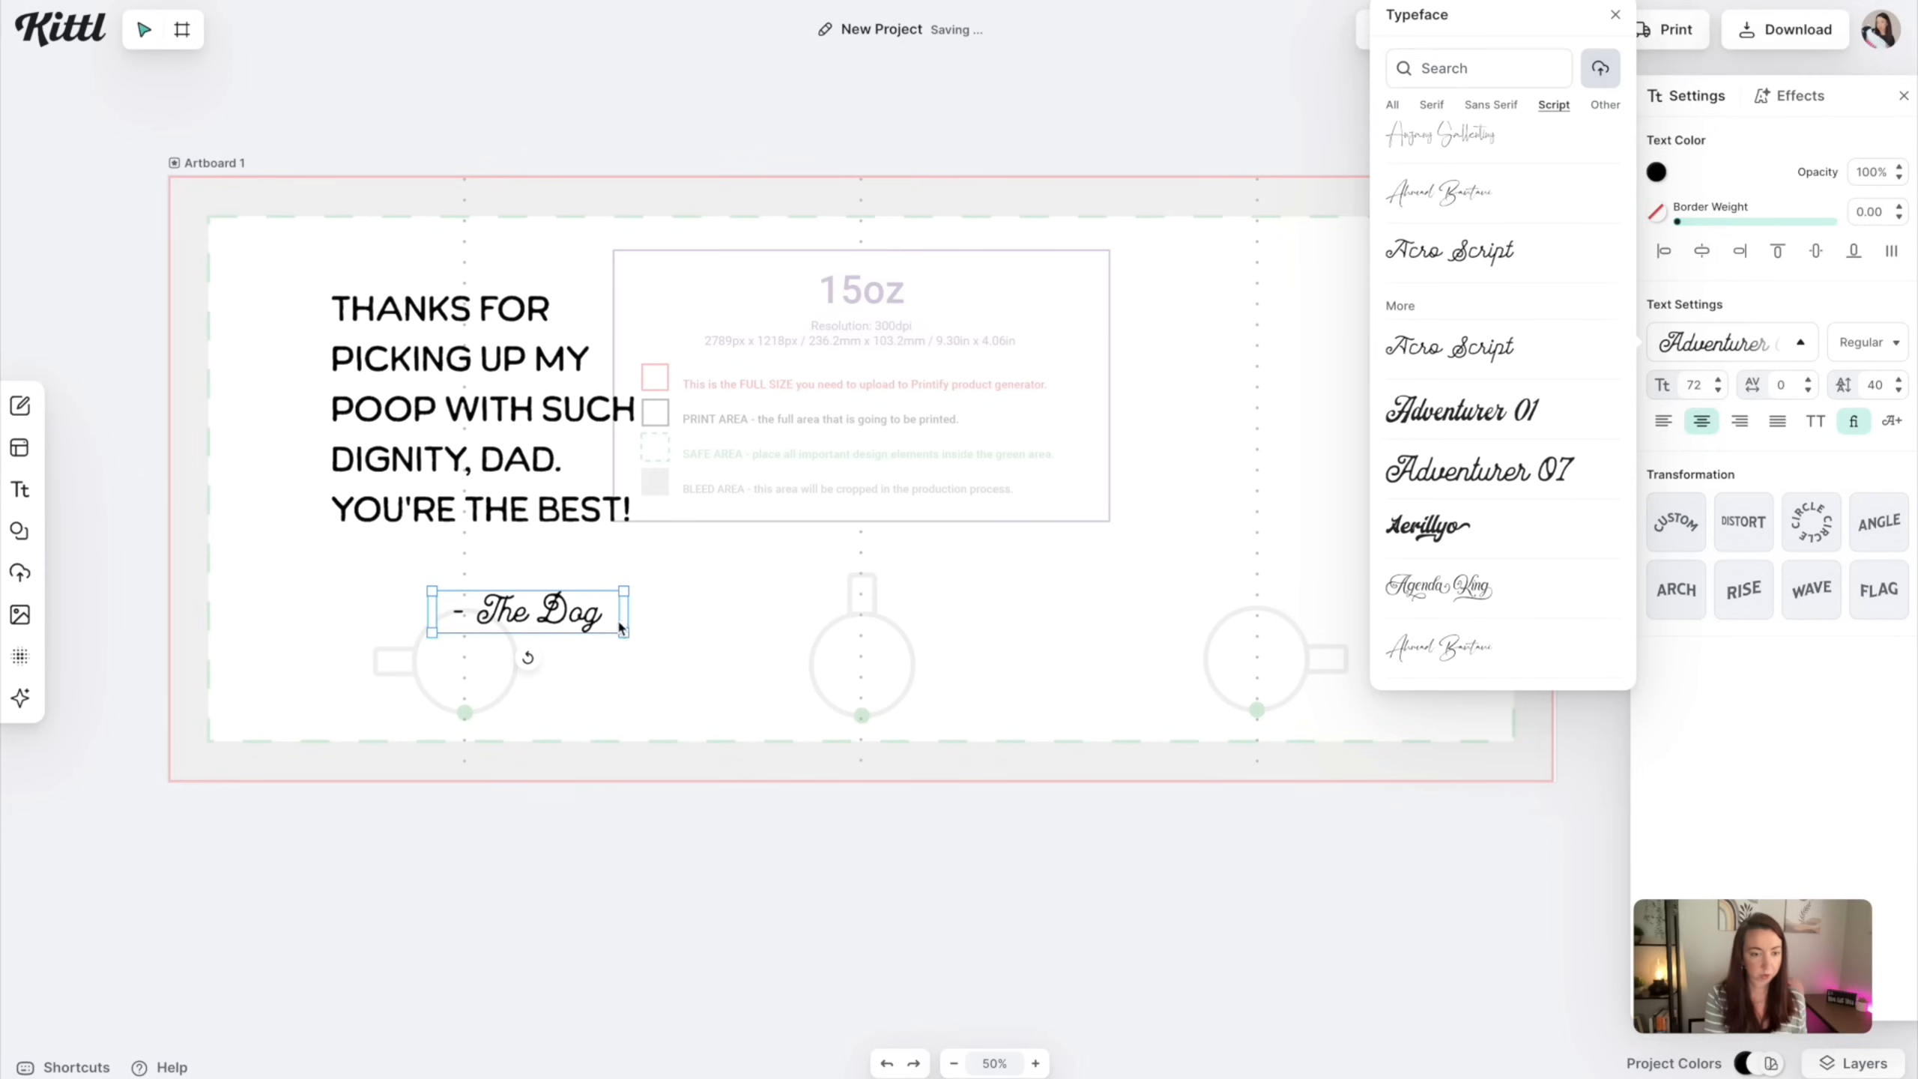
{"action": "mouse_move", "coordinate": [619, 627]}
{"action": "left_mouse_down"}
{"action": "mouse_move", "coordinate": [599, 629]}
{"action": "mouse_move", "coordinate": [628, 644]}
{"action": "mouse_move", "coordinate": [597, 618]}
{"action": "mouse_move", "coordinate": [624, 593]}
{"action": "mouse_move", "coordinate": [607, 598]}
{"action": "left_mouse_up"}
{"action": "left_click", "coordinate": [662, 630]}
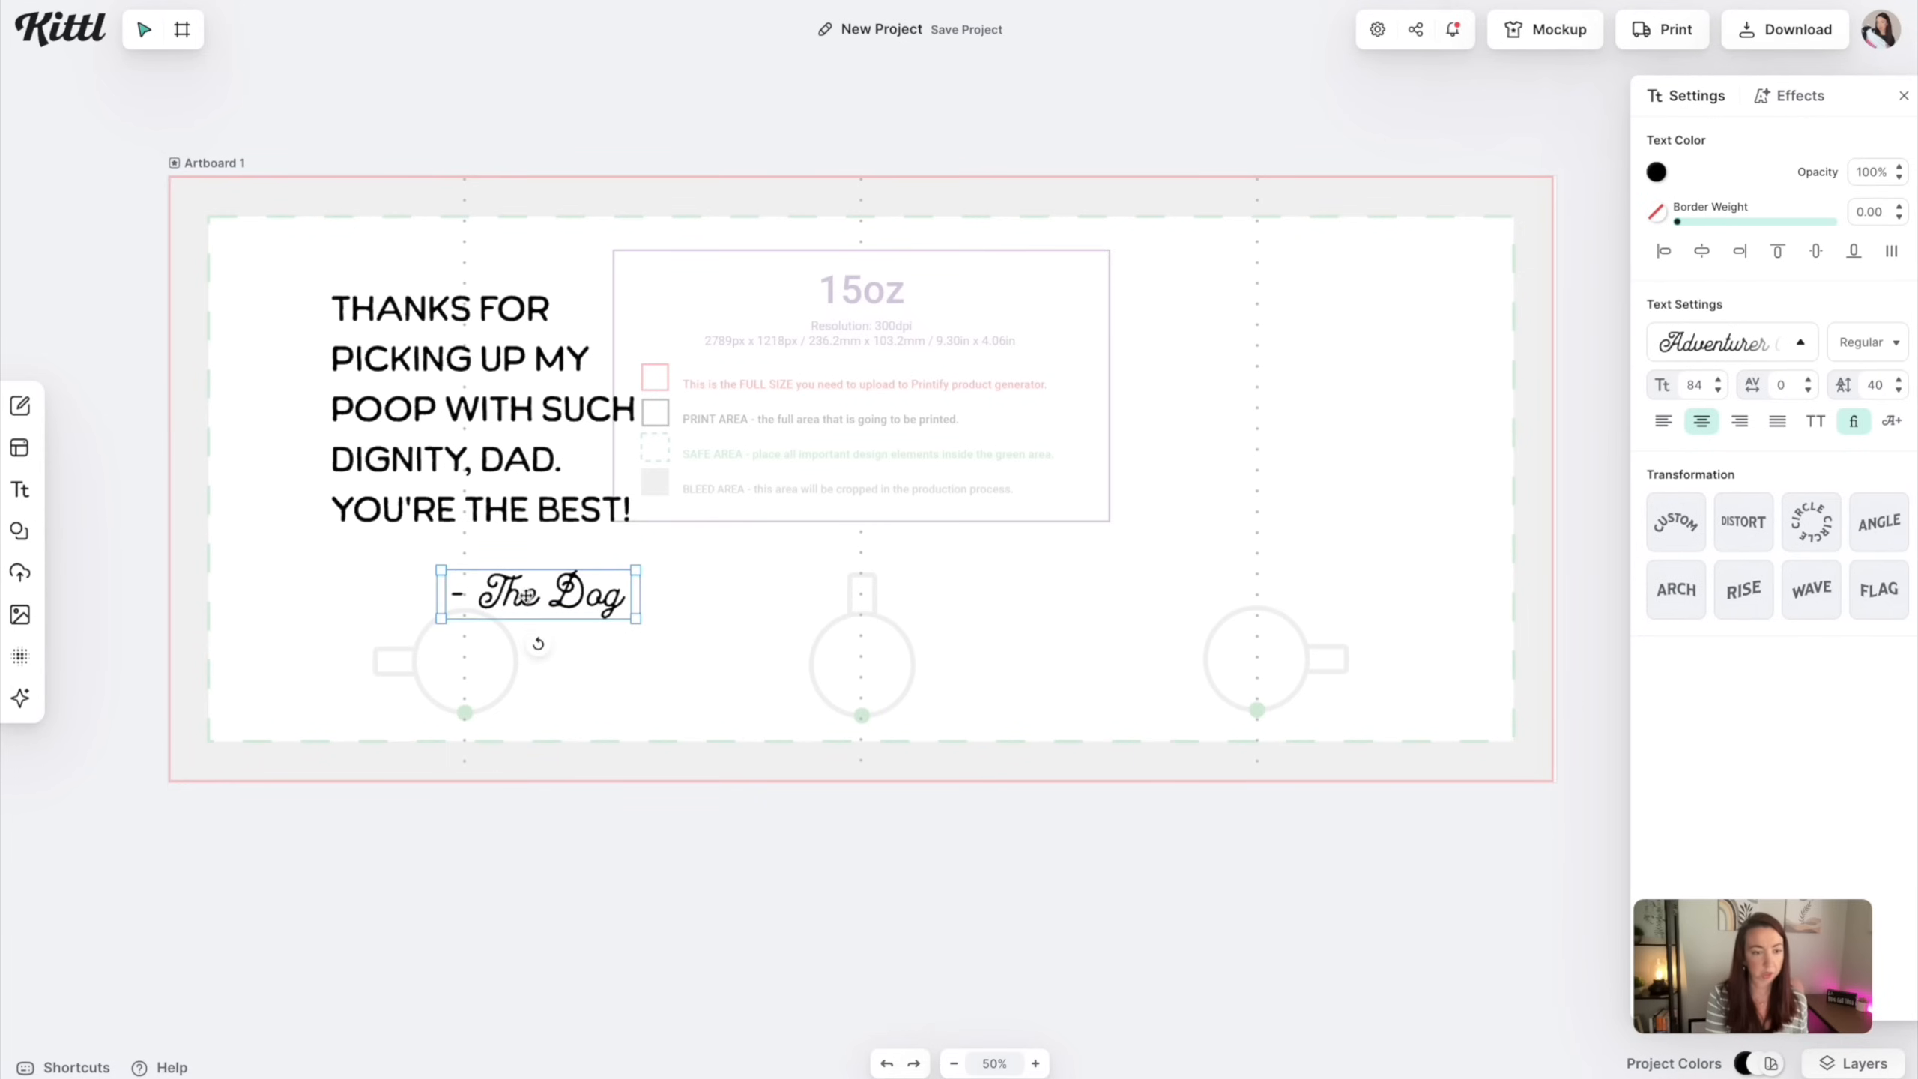
Remove the leading dash so the signature reads "The Dog", and align its text box with the phrase box's right edge
{"action": "double_click", "coordinate": [478, 595]}
{"action": "key", "text": "BackSpace"}
{"action": "key", "text": "BackSpace"}
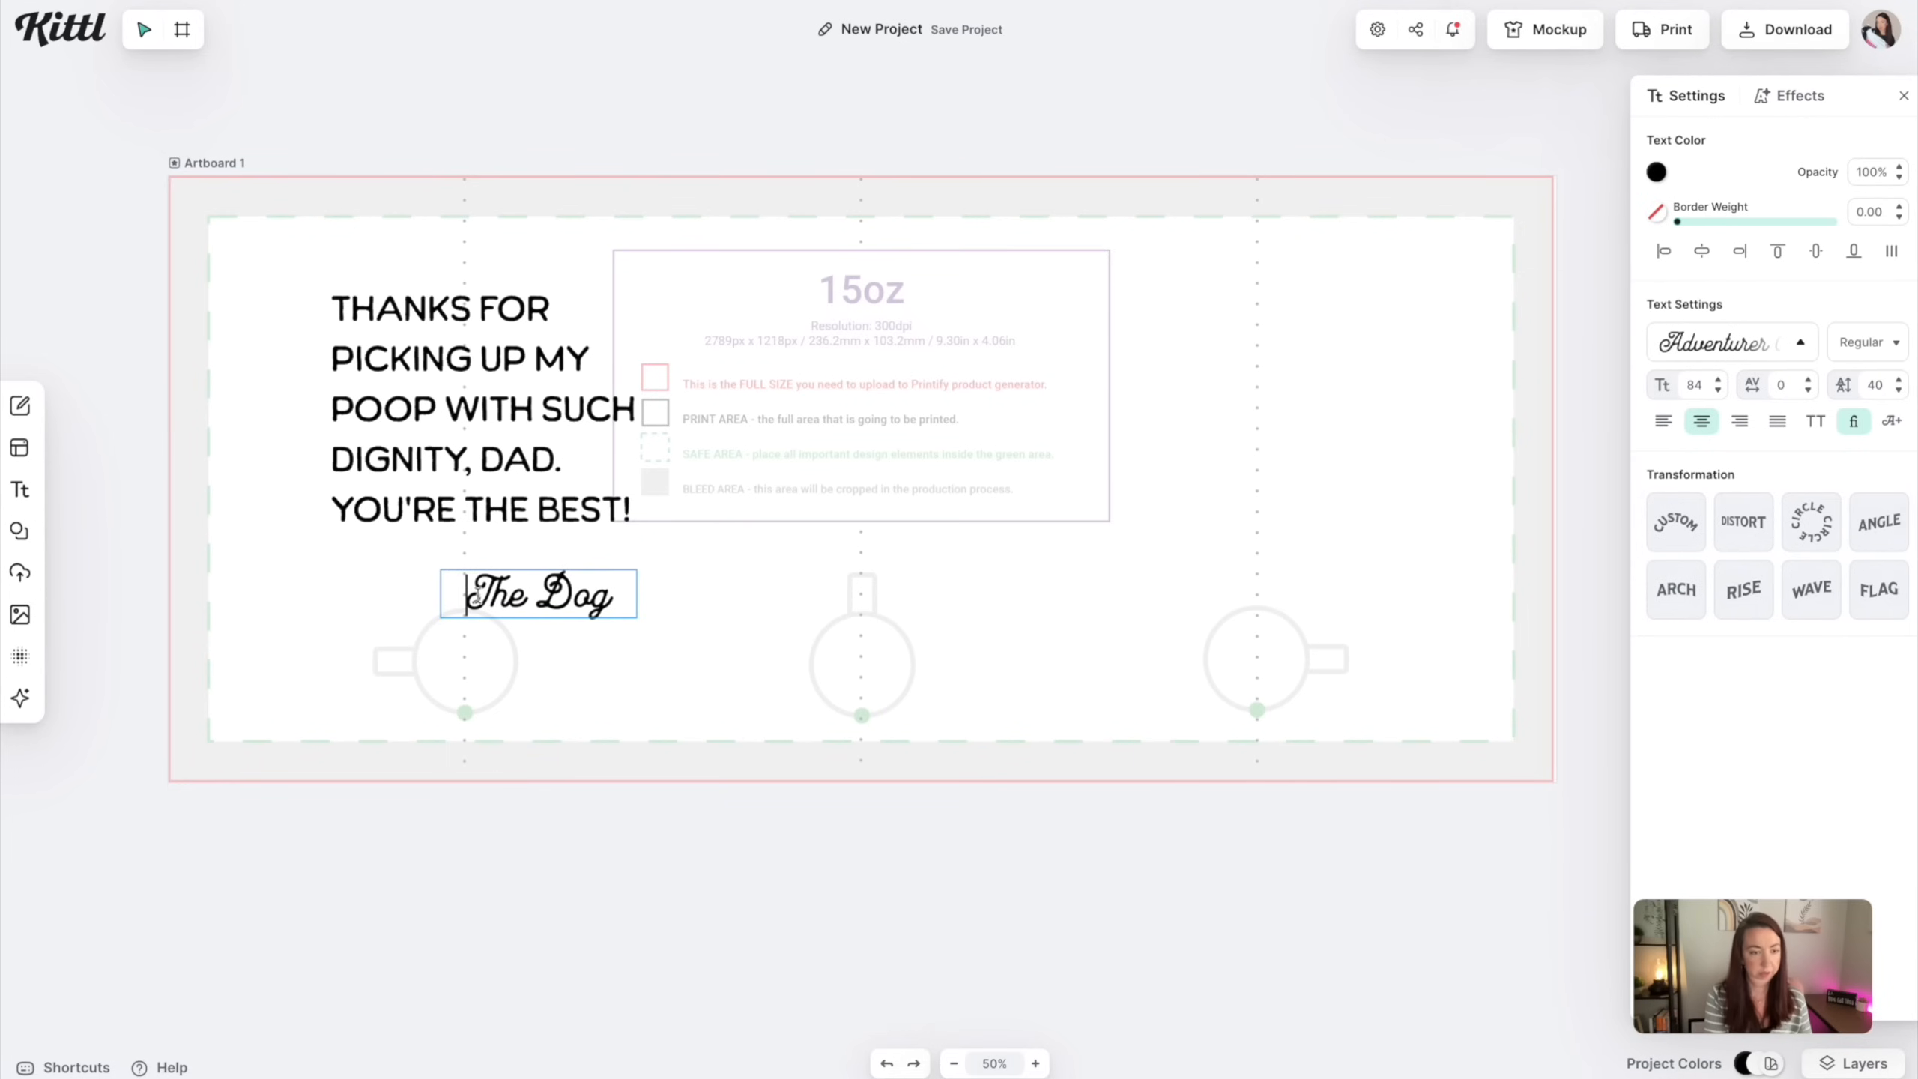
{"action": "left_click", "coordinate": [668, 609]}
{"action": "left_click_drag", "start_coordinate": [569, 577], "coordinate": [585, 586]}
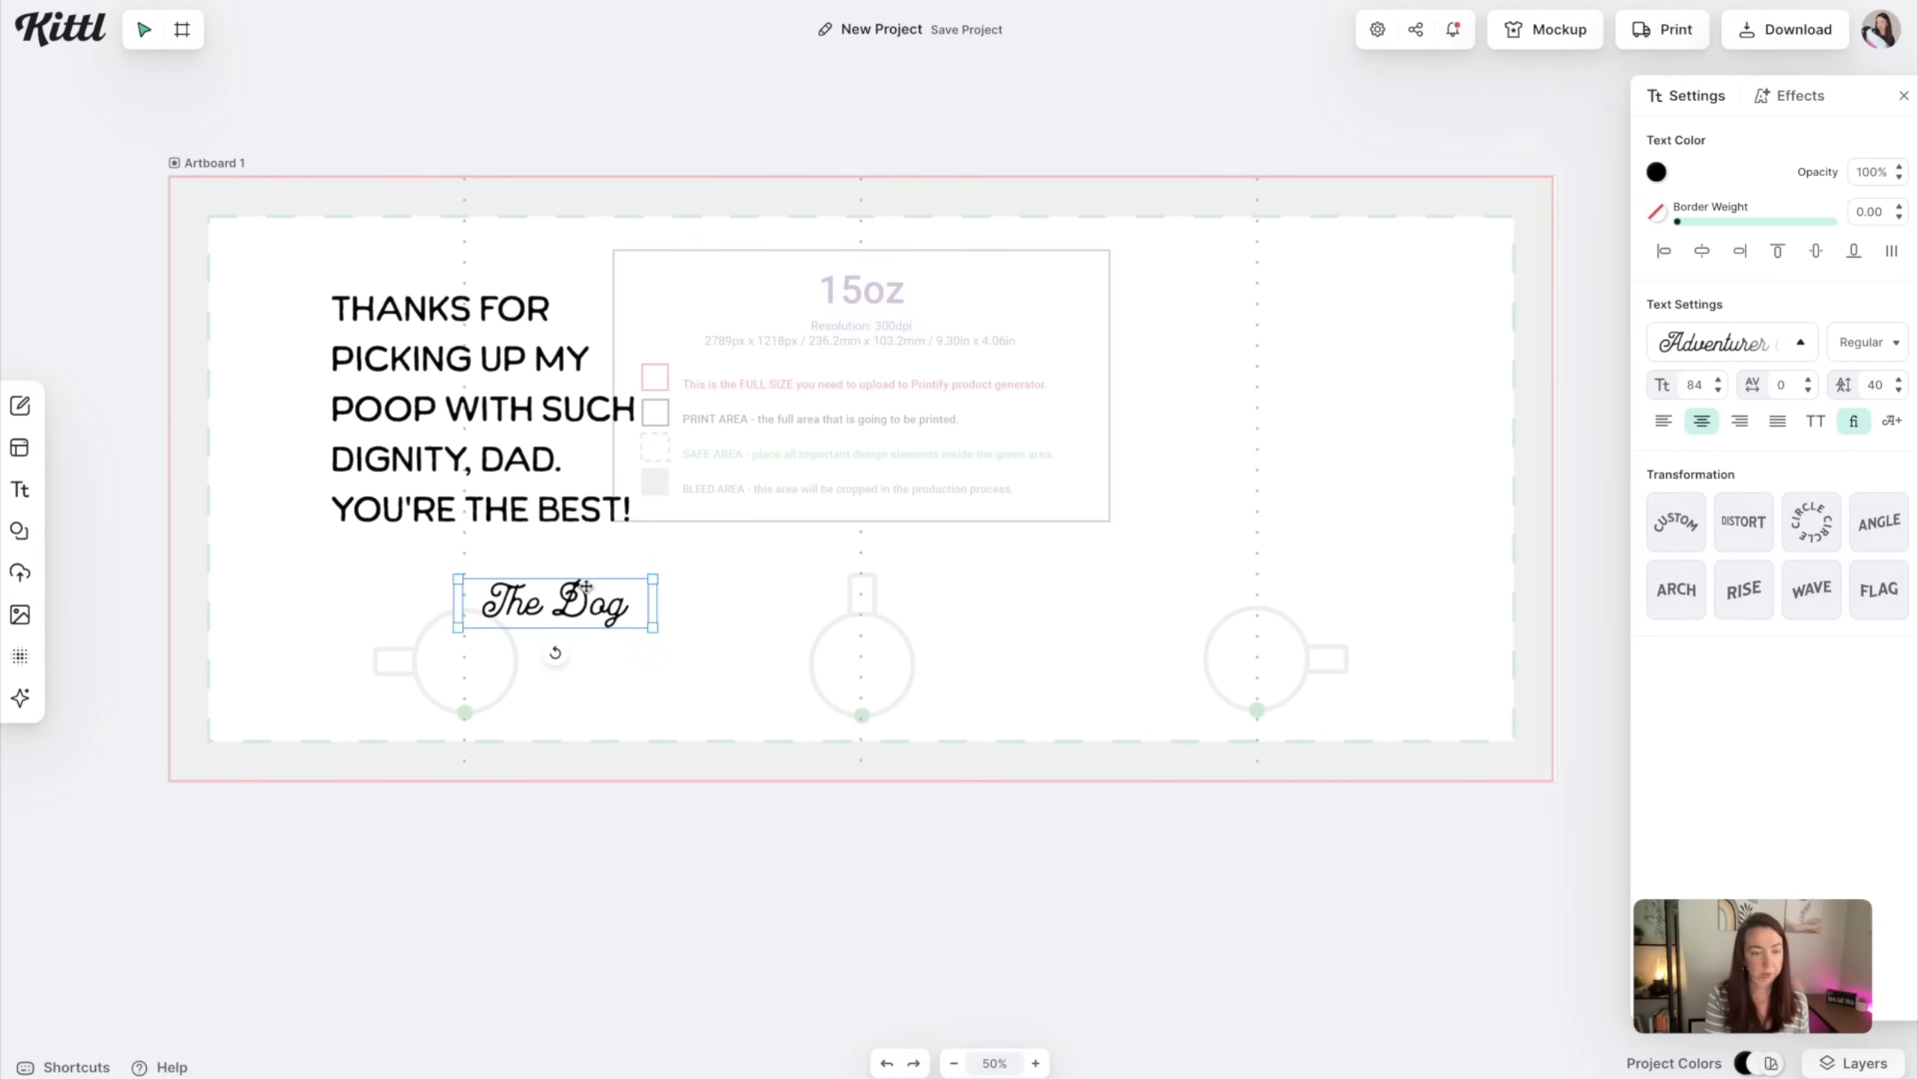
Search the elements for "heart paw" and place the black pair of paw prints beside the "The Dog" text
{"action": "left_click", "coordinate": [19, 533]}
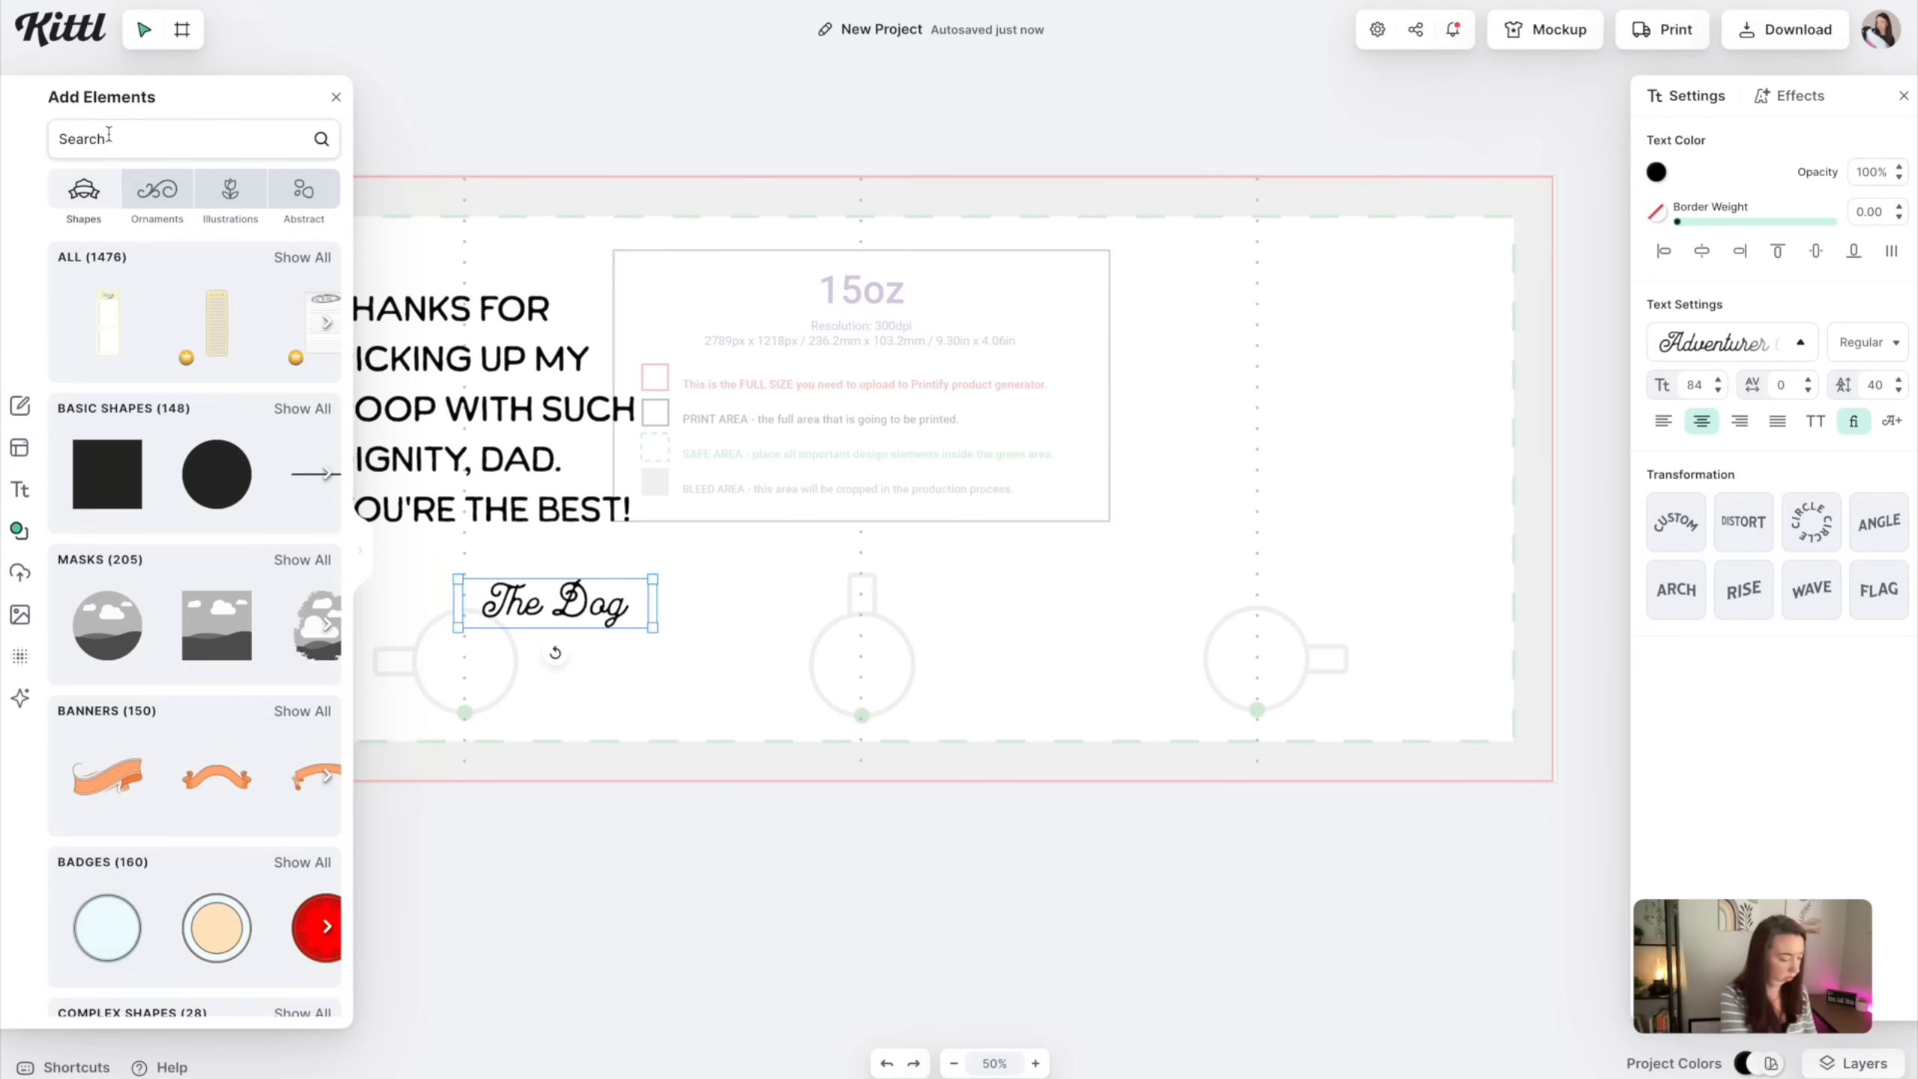
{"action": "left_click", "coordinate": [108, 136]}
{"action": "type", "text": "heart paw"}
{"action": "key", "text": "Return"}
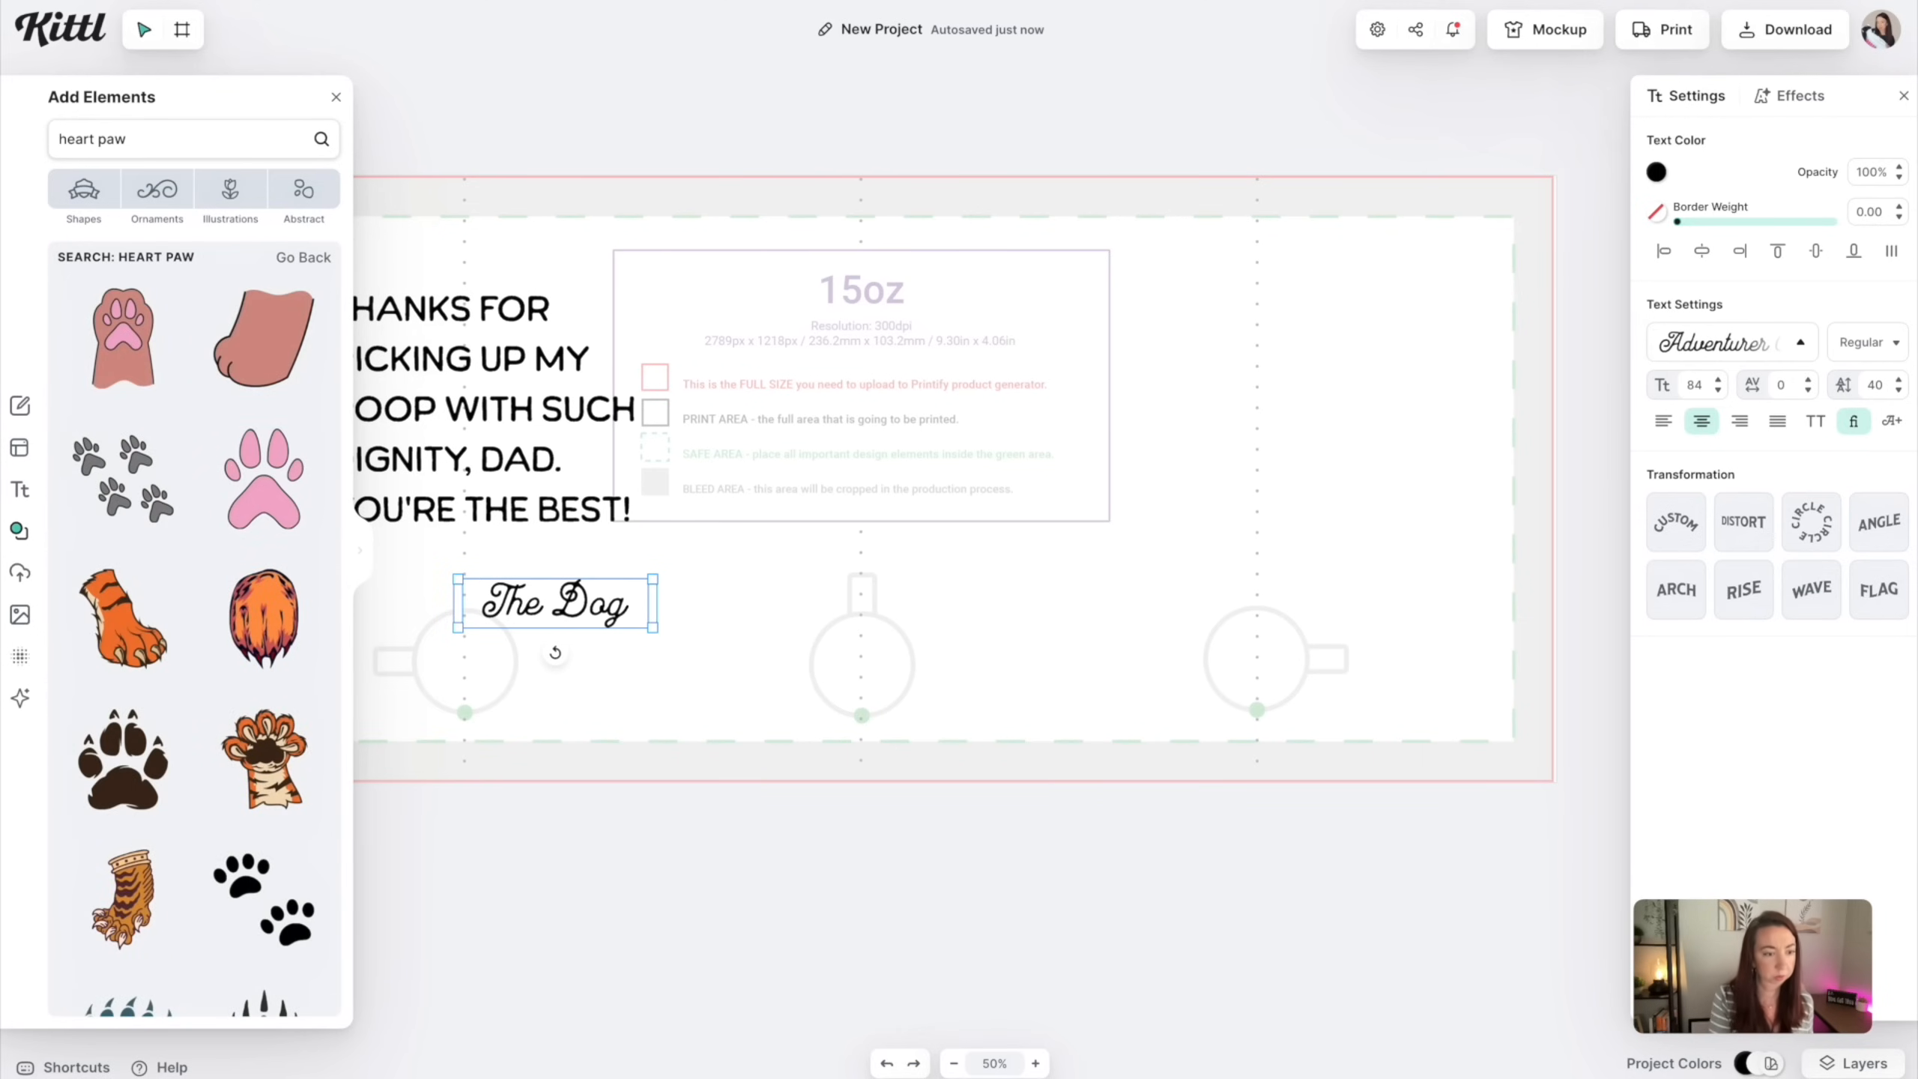
{"action": "scroll", "coordinate": [195, 559], "scroll_direction": "down", "scroll_amount": 8}
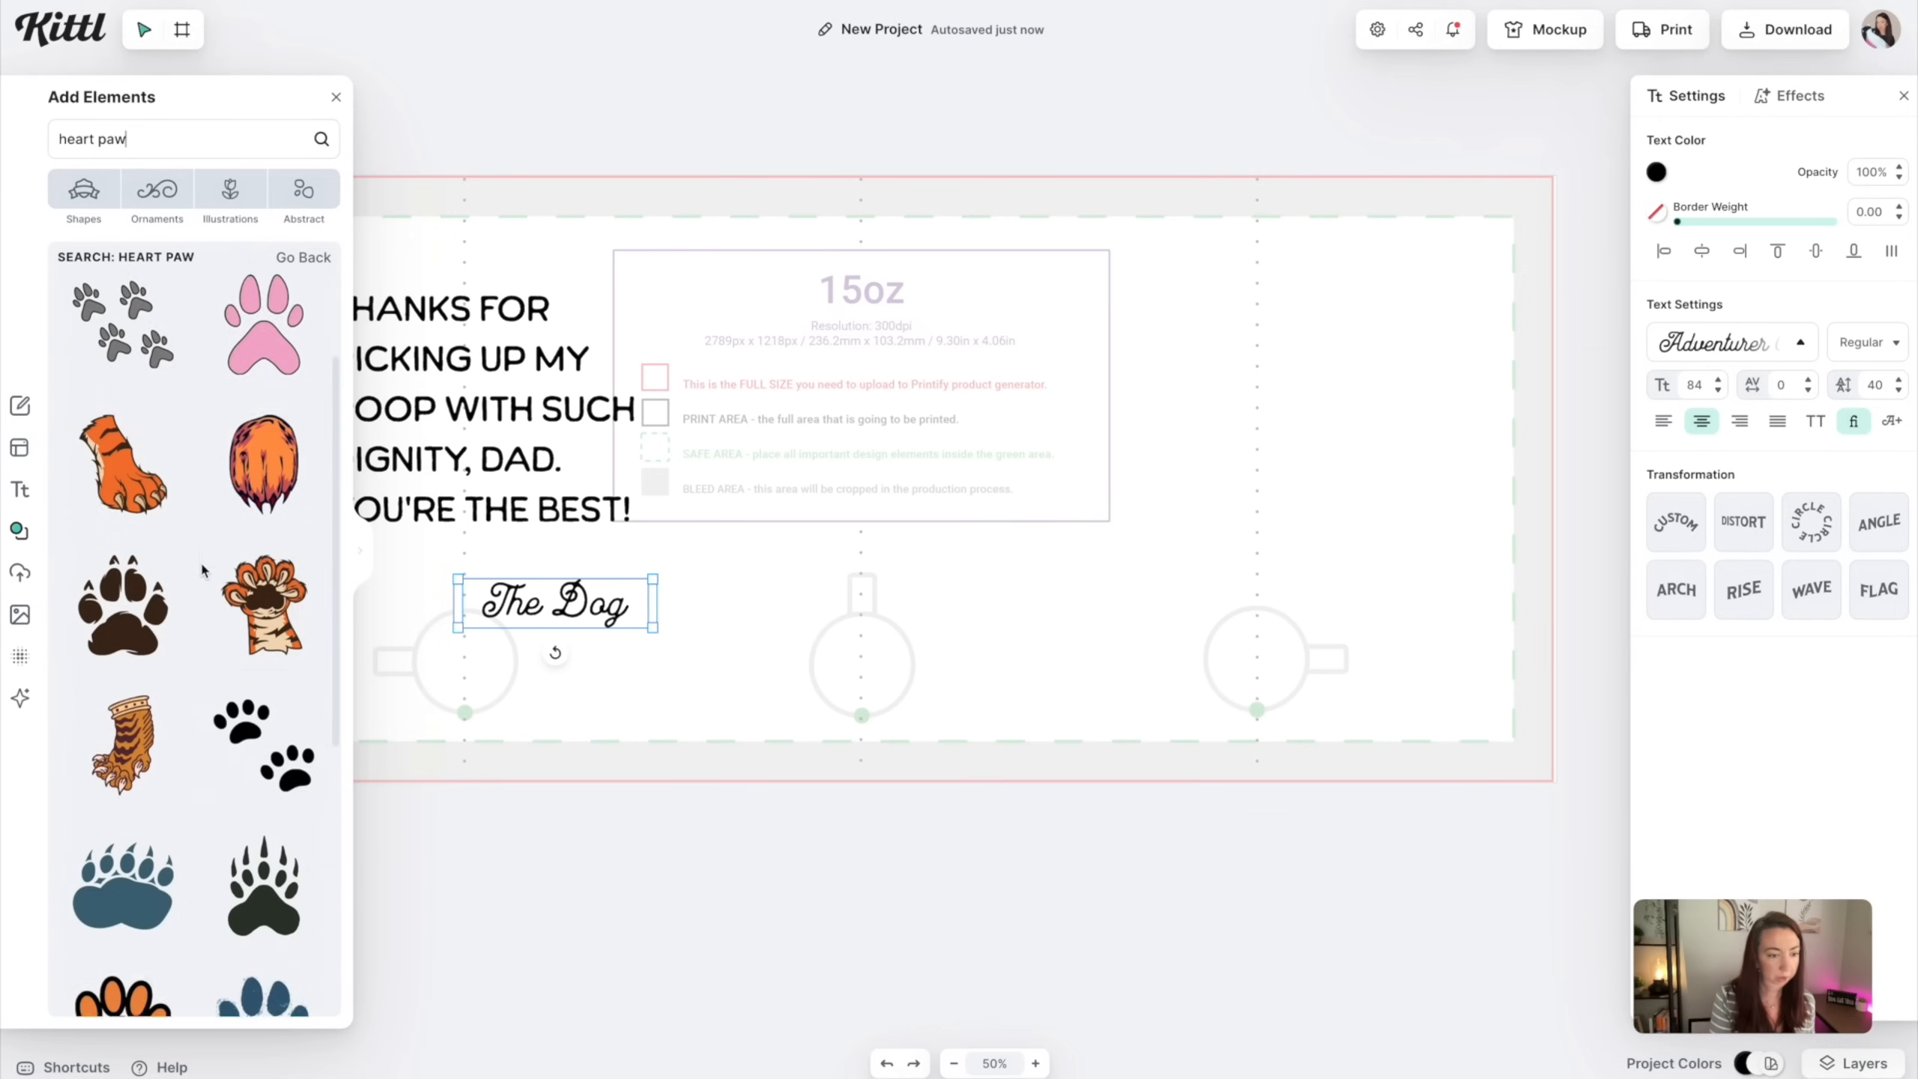
{"action": "scroll", "coordinate": [195, 554], "scroll_direction": "up", "scroll_amount": 3}
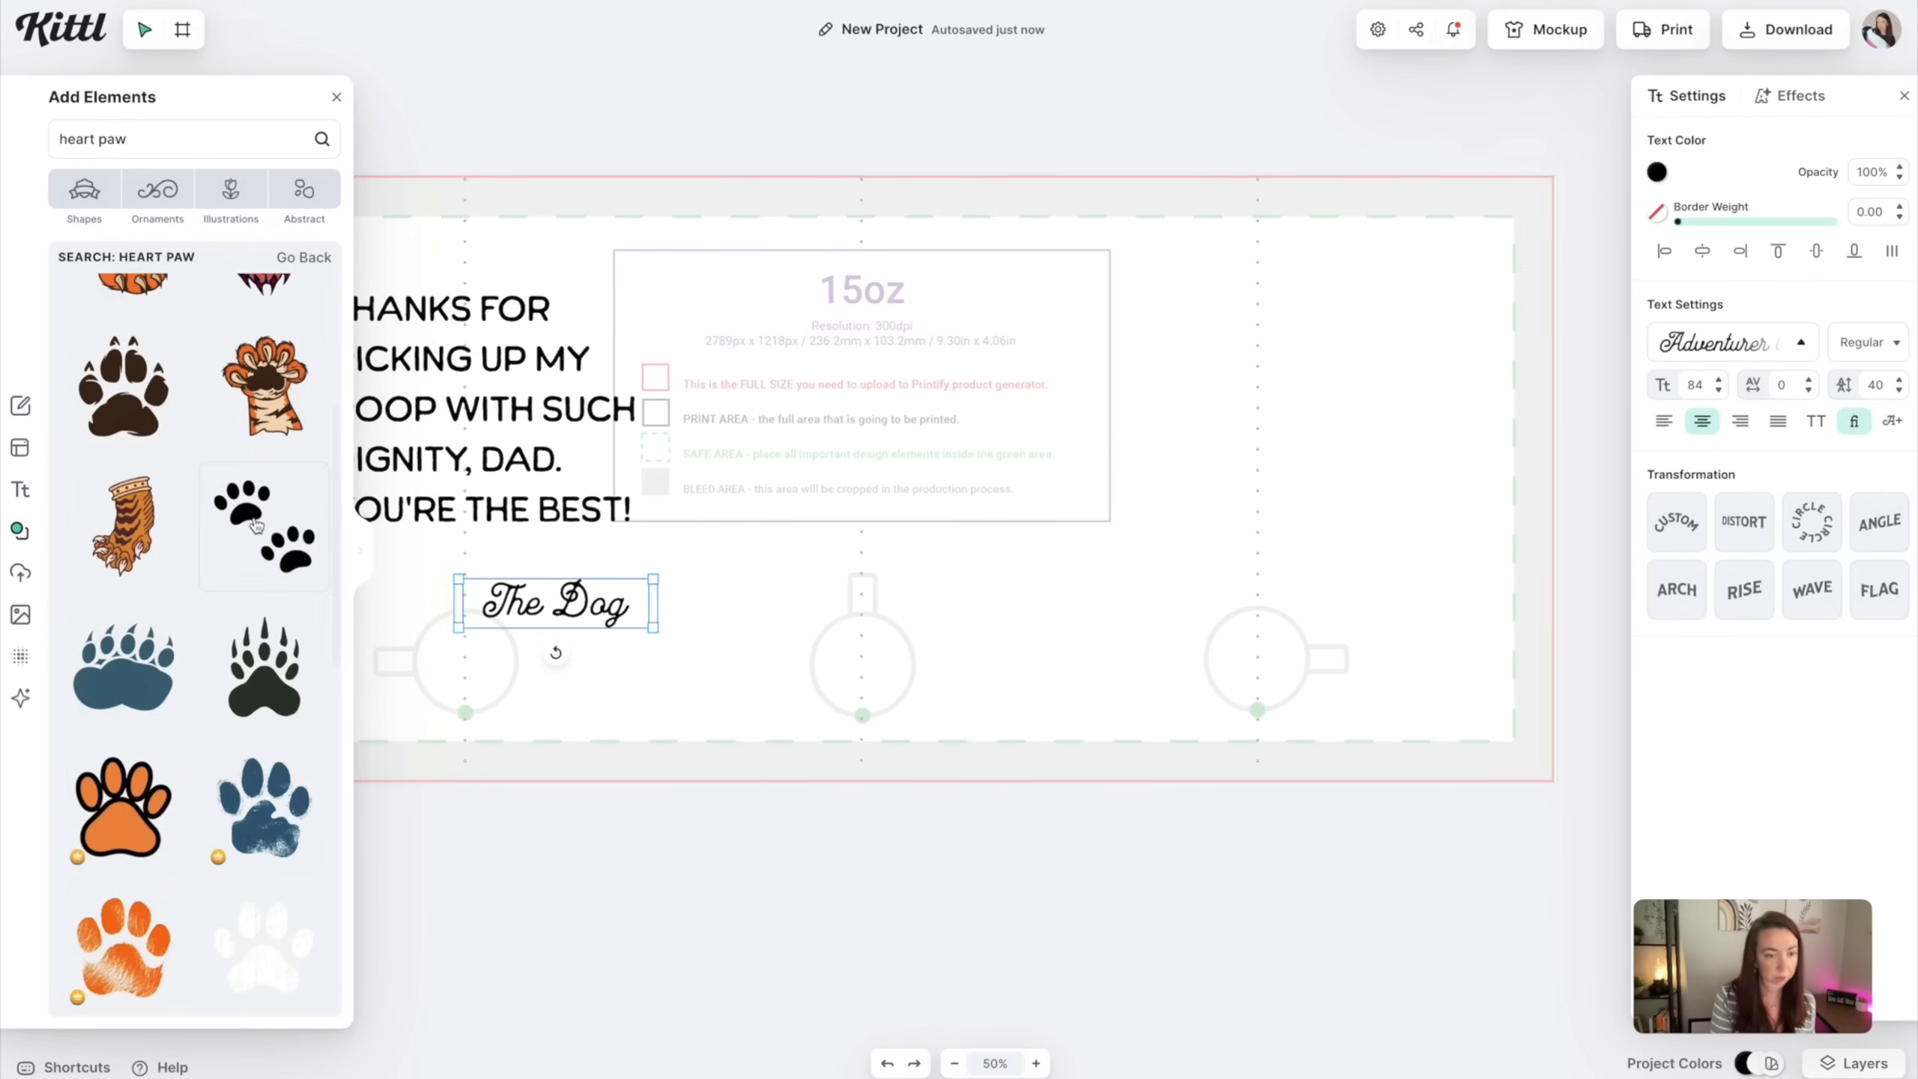
{"action": "left_click", "coordinate": [265, 525]}
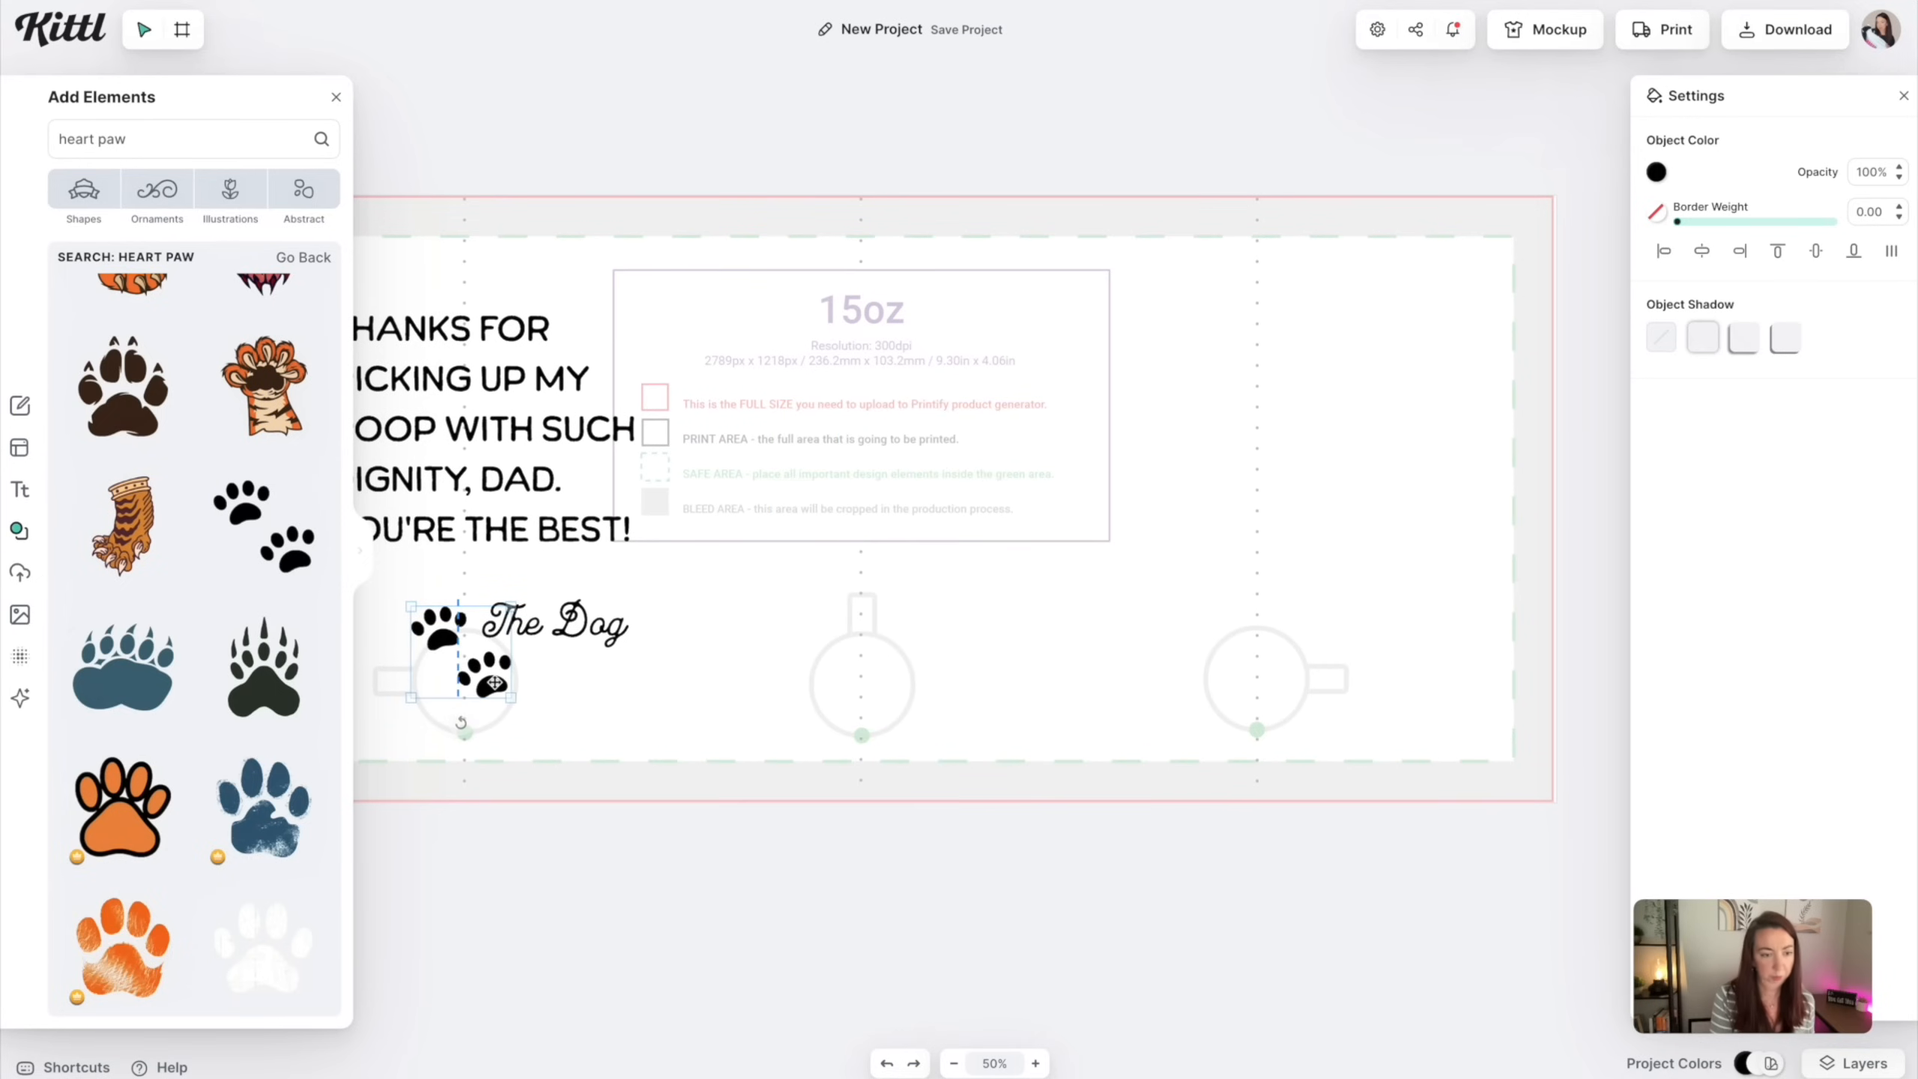
{"action": "left_click_drag", "start_coordinate": [495, 682], "coordinate": [495, 683]}
{"action": "scroll", "coordinate": [495, 683], "scroll_direction": "left", "scroll_amount": 1}
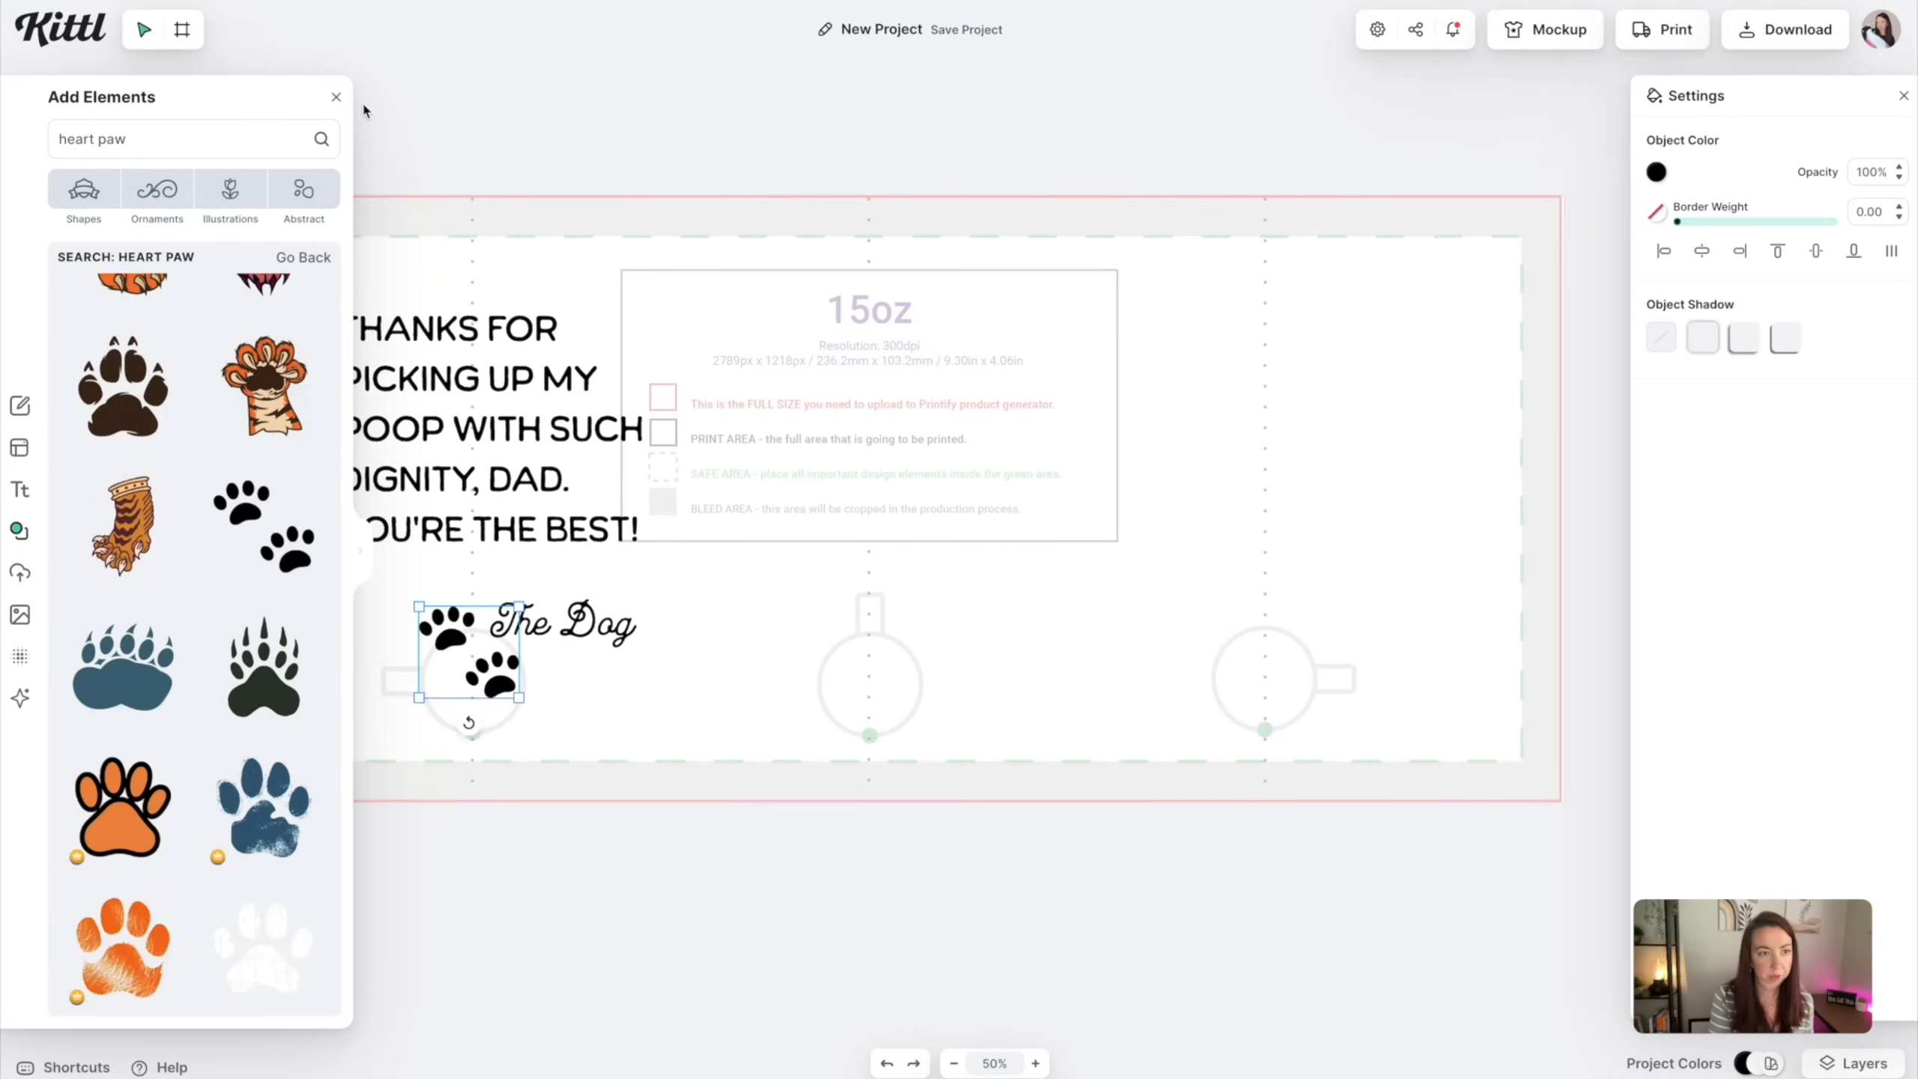
{"action": "left_click", "coordinate": [337, 99]}
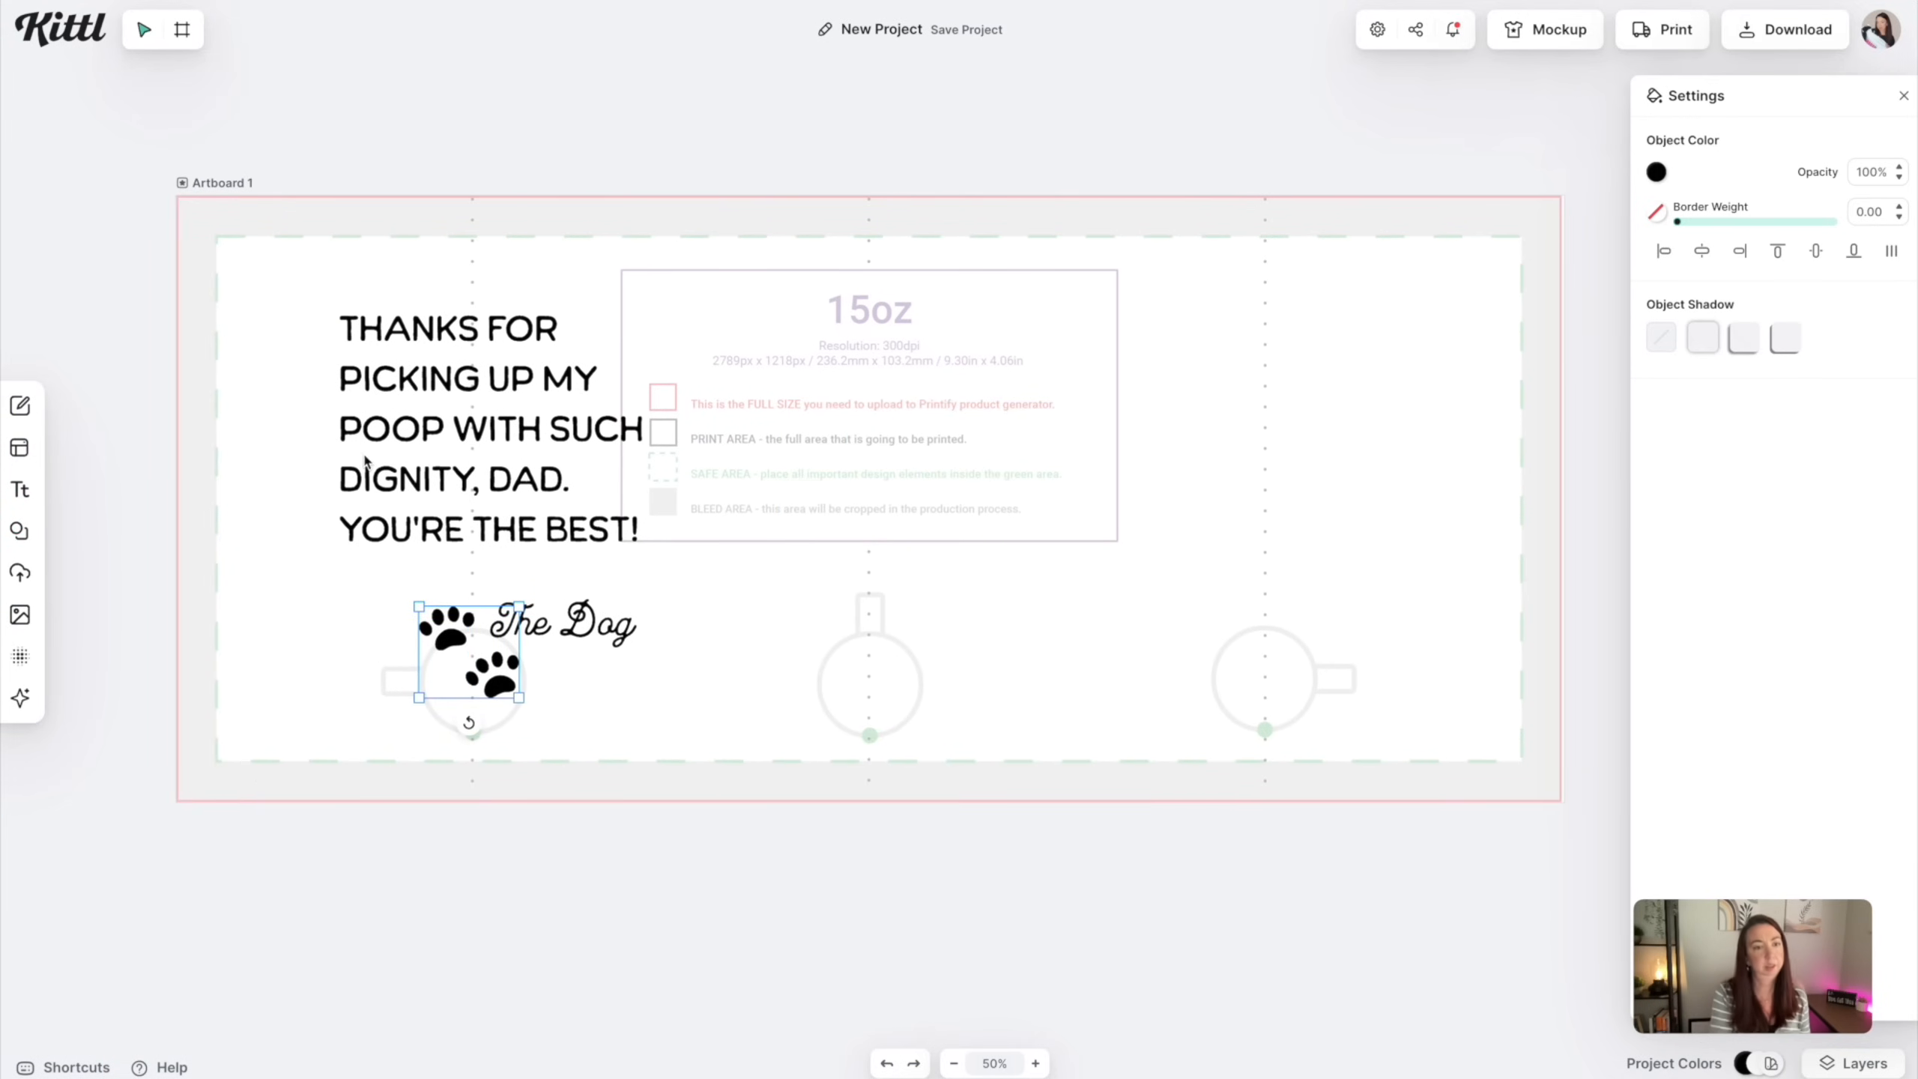
Nudge the "The Dog" text slightly down alongside the paw prints
{"action": "left_click", "coordinate": [619, 696]}
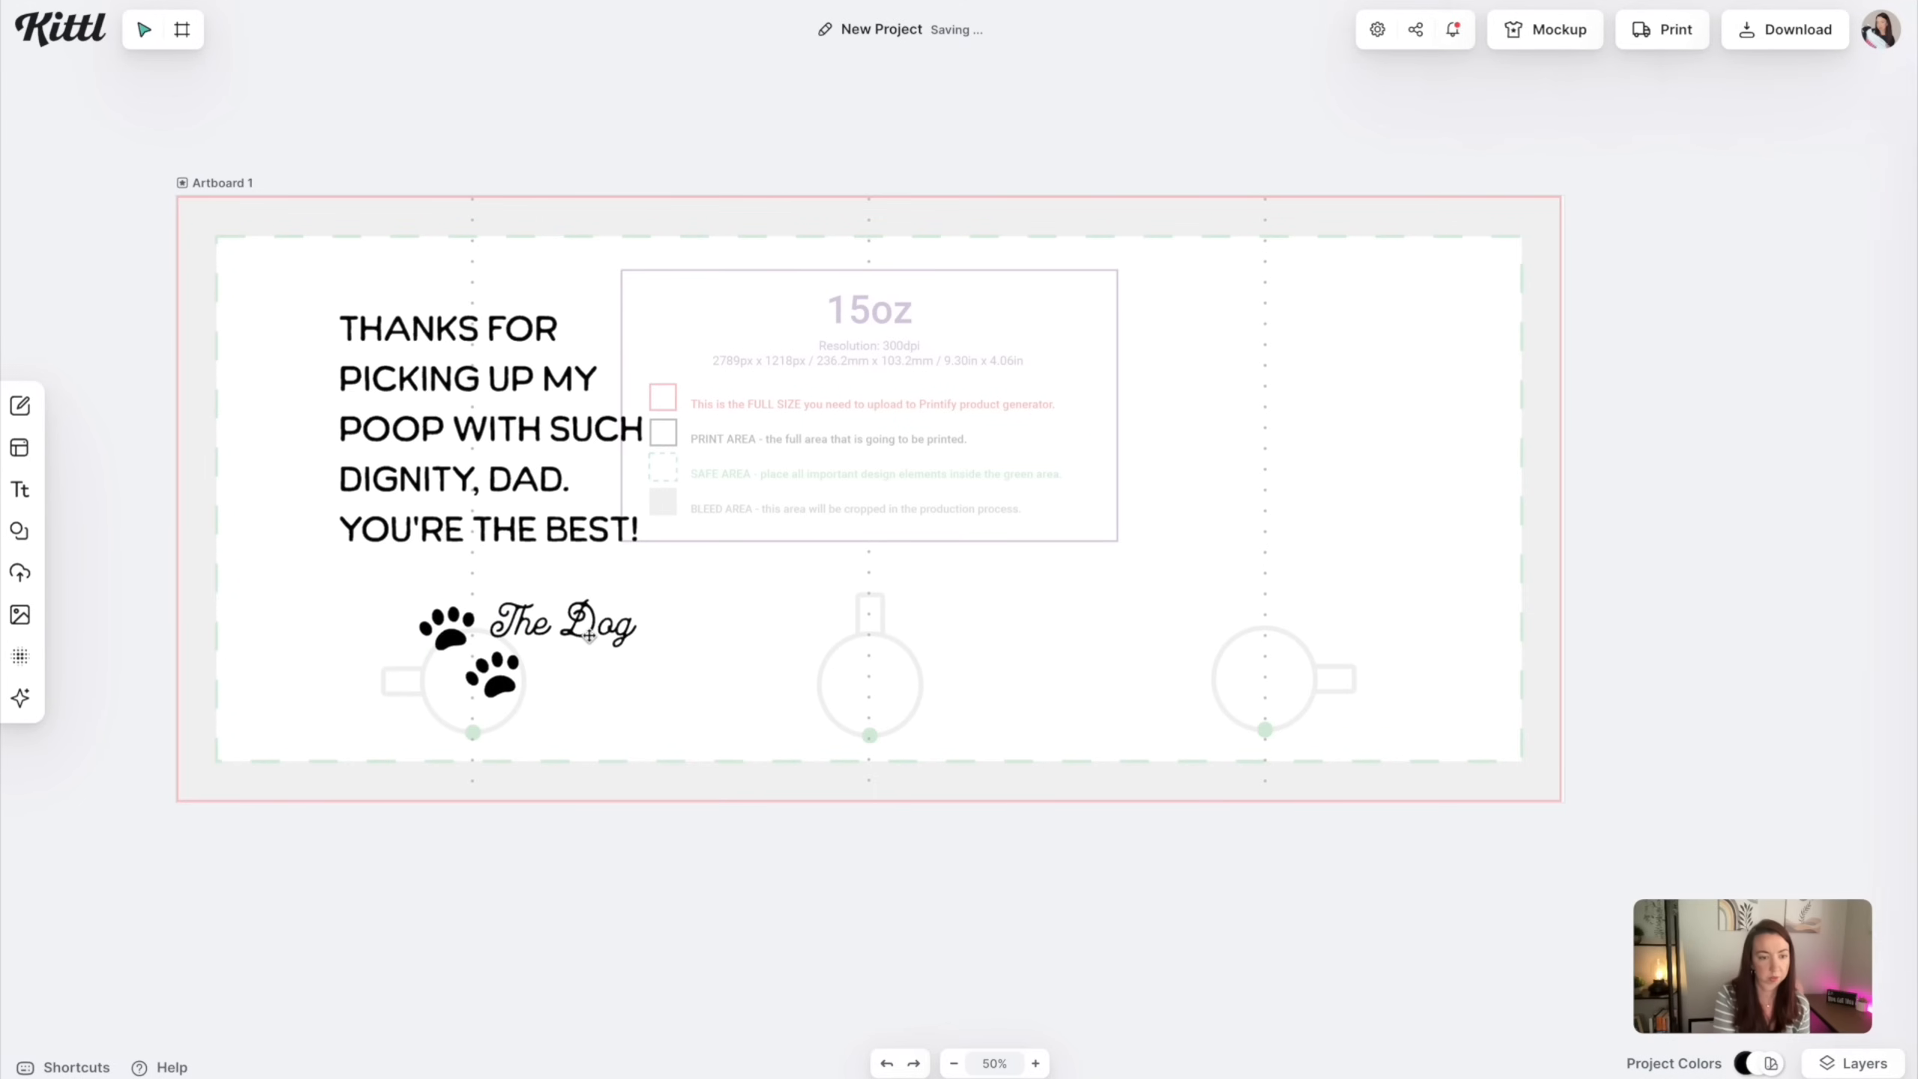
{"action": "left_click_drag", "start_coordinate": [586, 633], "coordinate": [585, 636]}
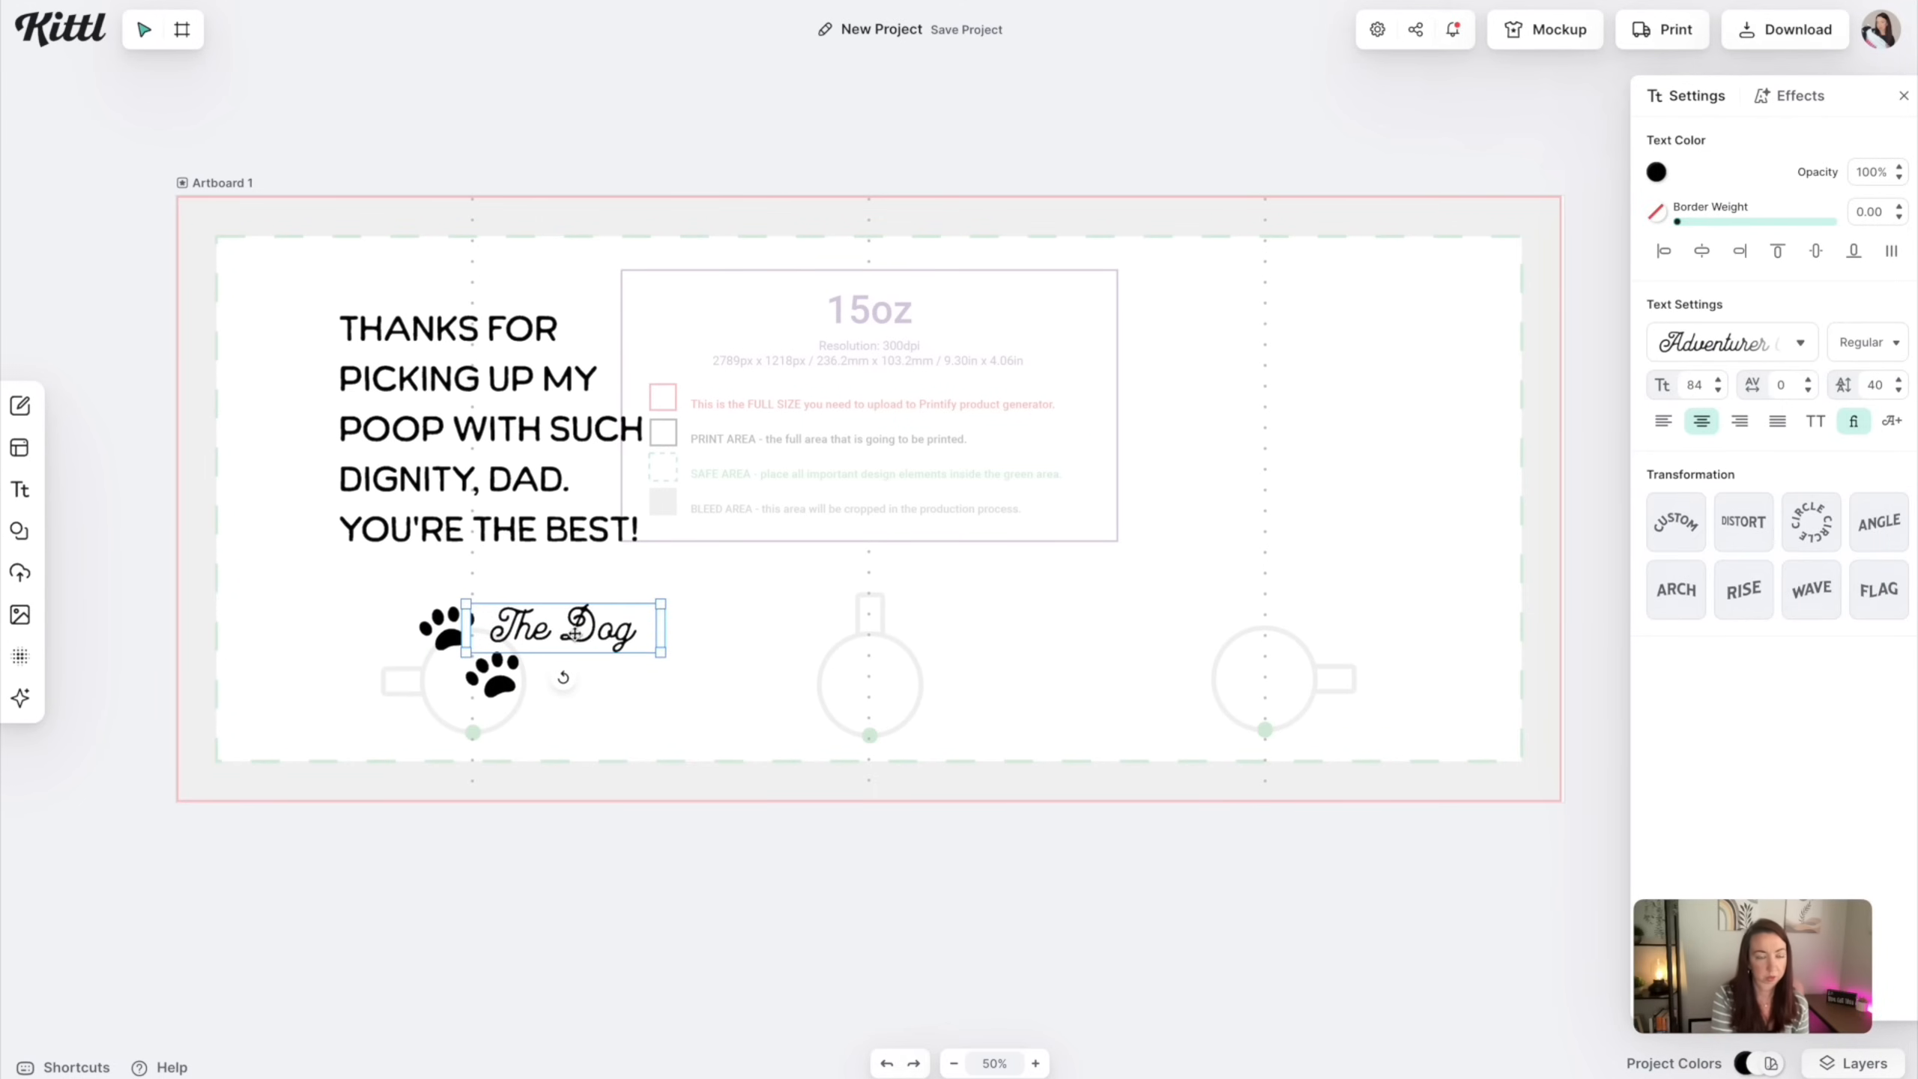
{"action": "left_click", "coordinate": [623, 738]}
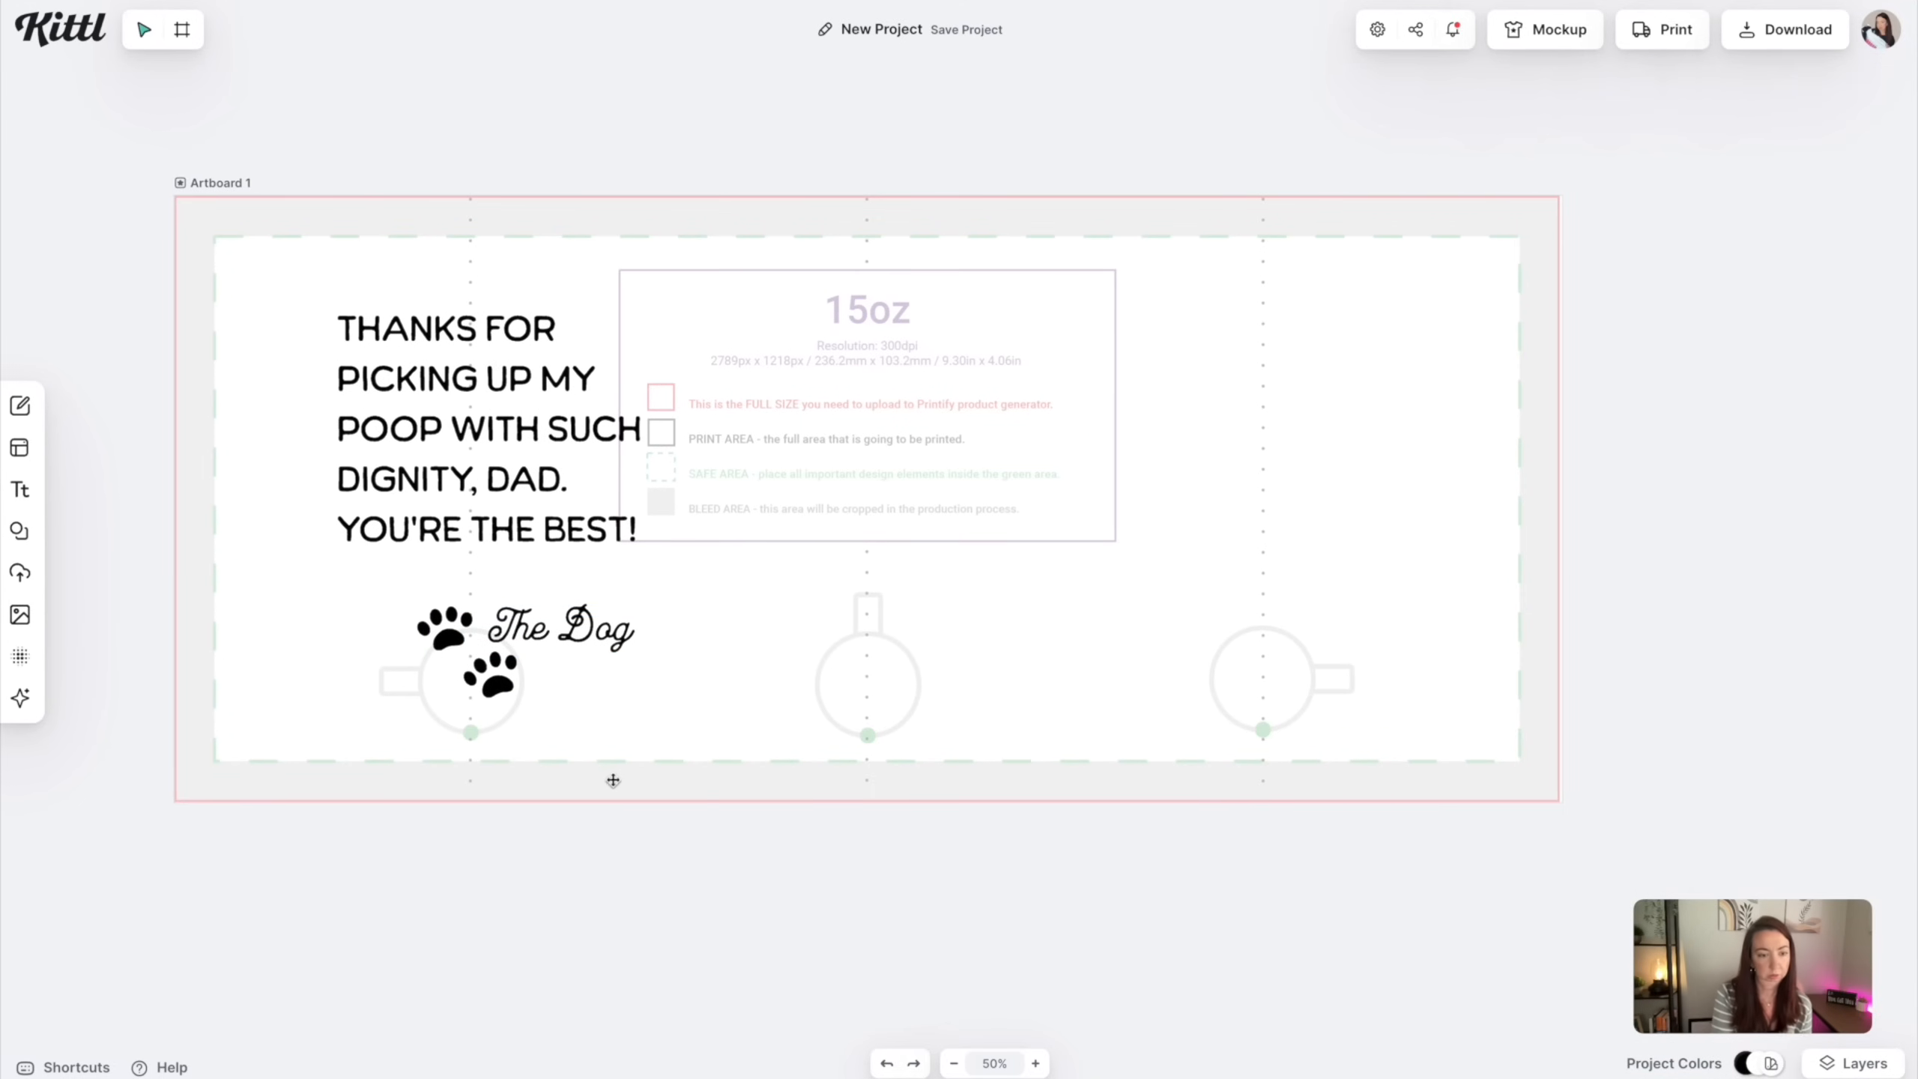
Select the phrase, the "The Dog" signature and the paw prints together and enlarge them proportionally to fill more of the safe area
{"action": "left_click_drag", "start_coordinate": [345, 162], "coordinate": [600, 748]}
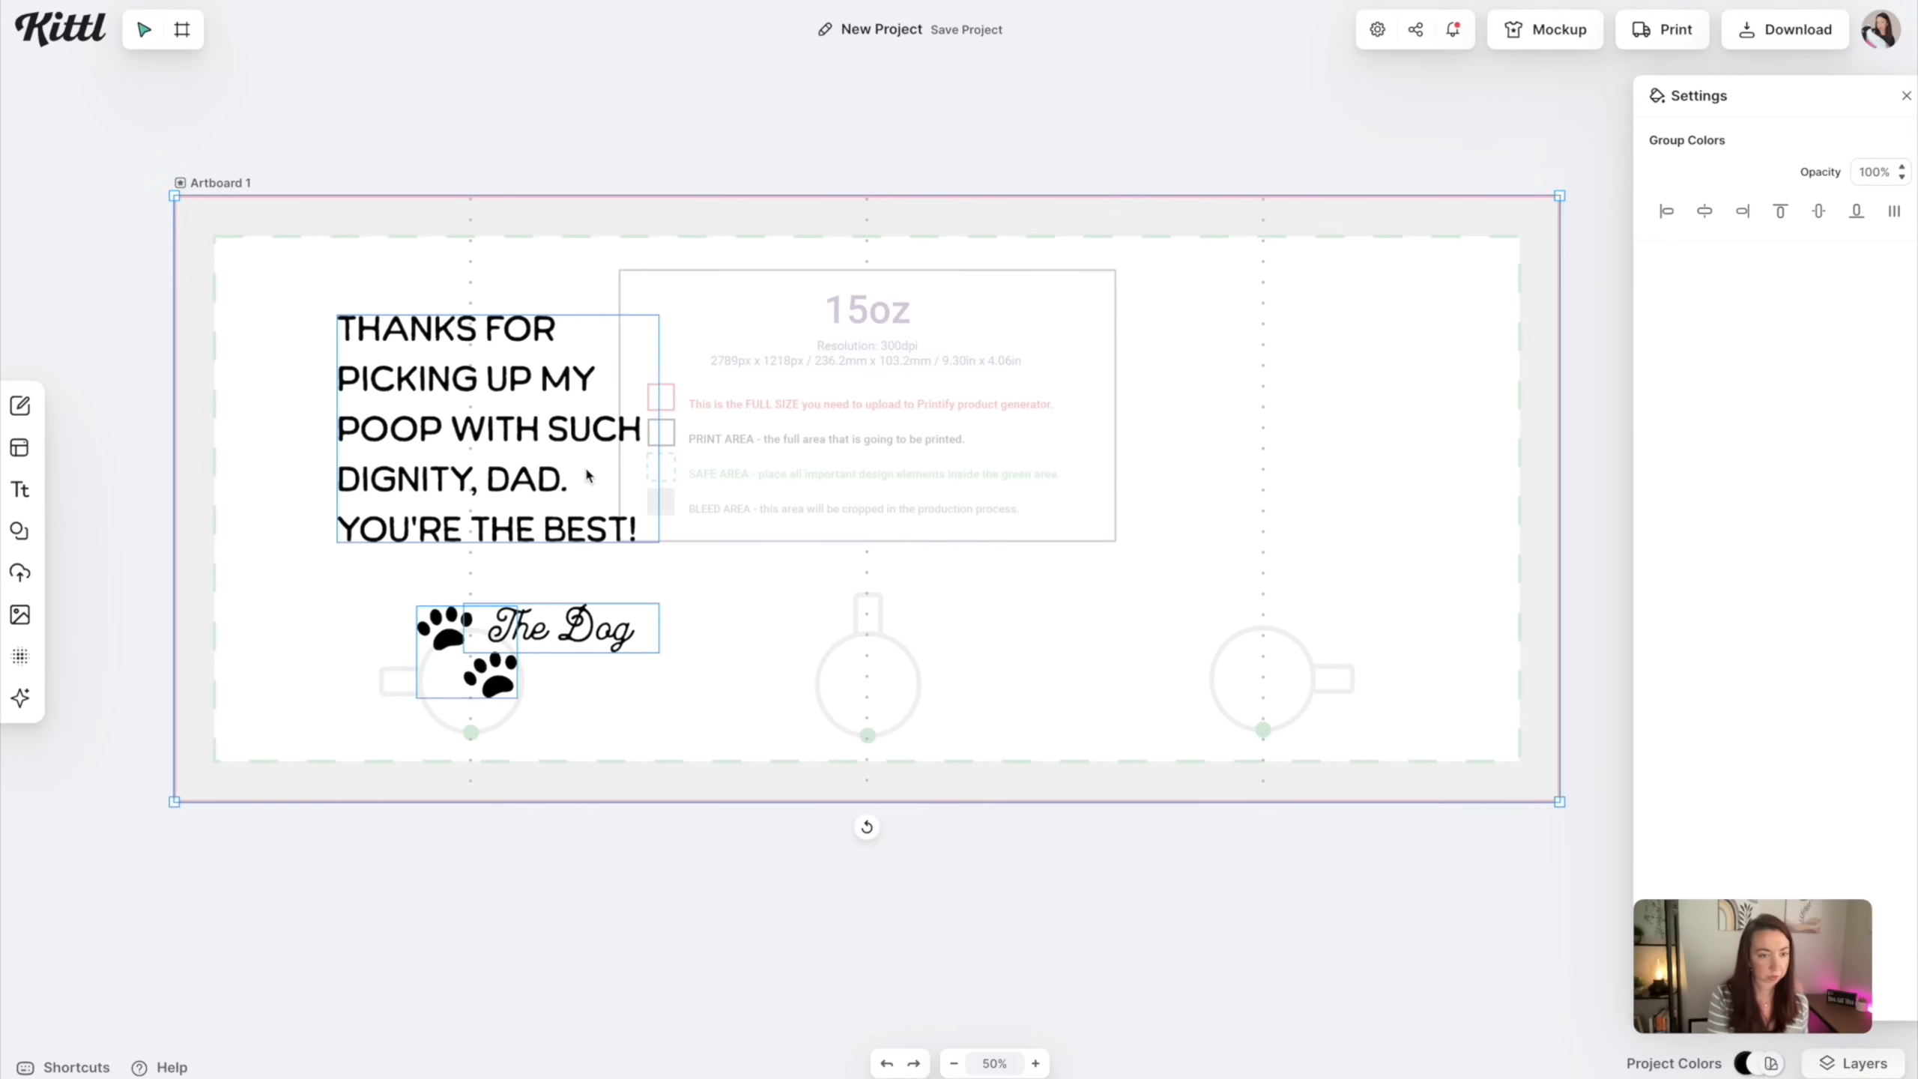
{"action": "left_click", "coordinate": [577, 437]}
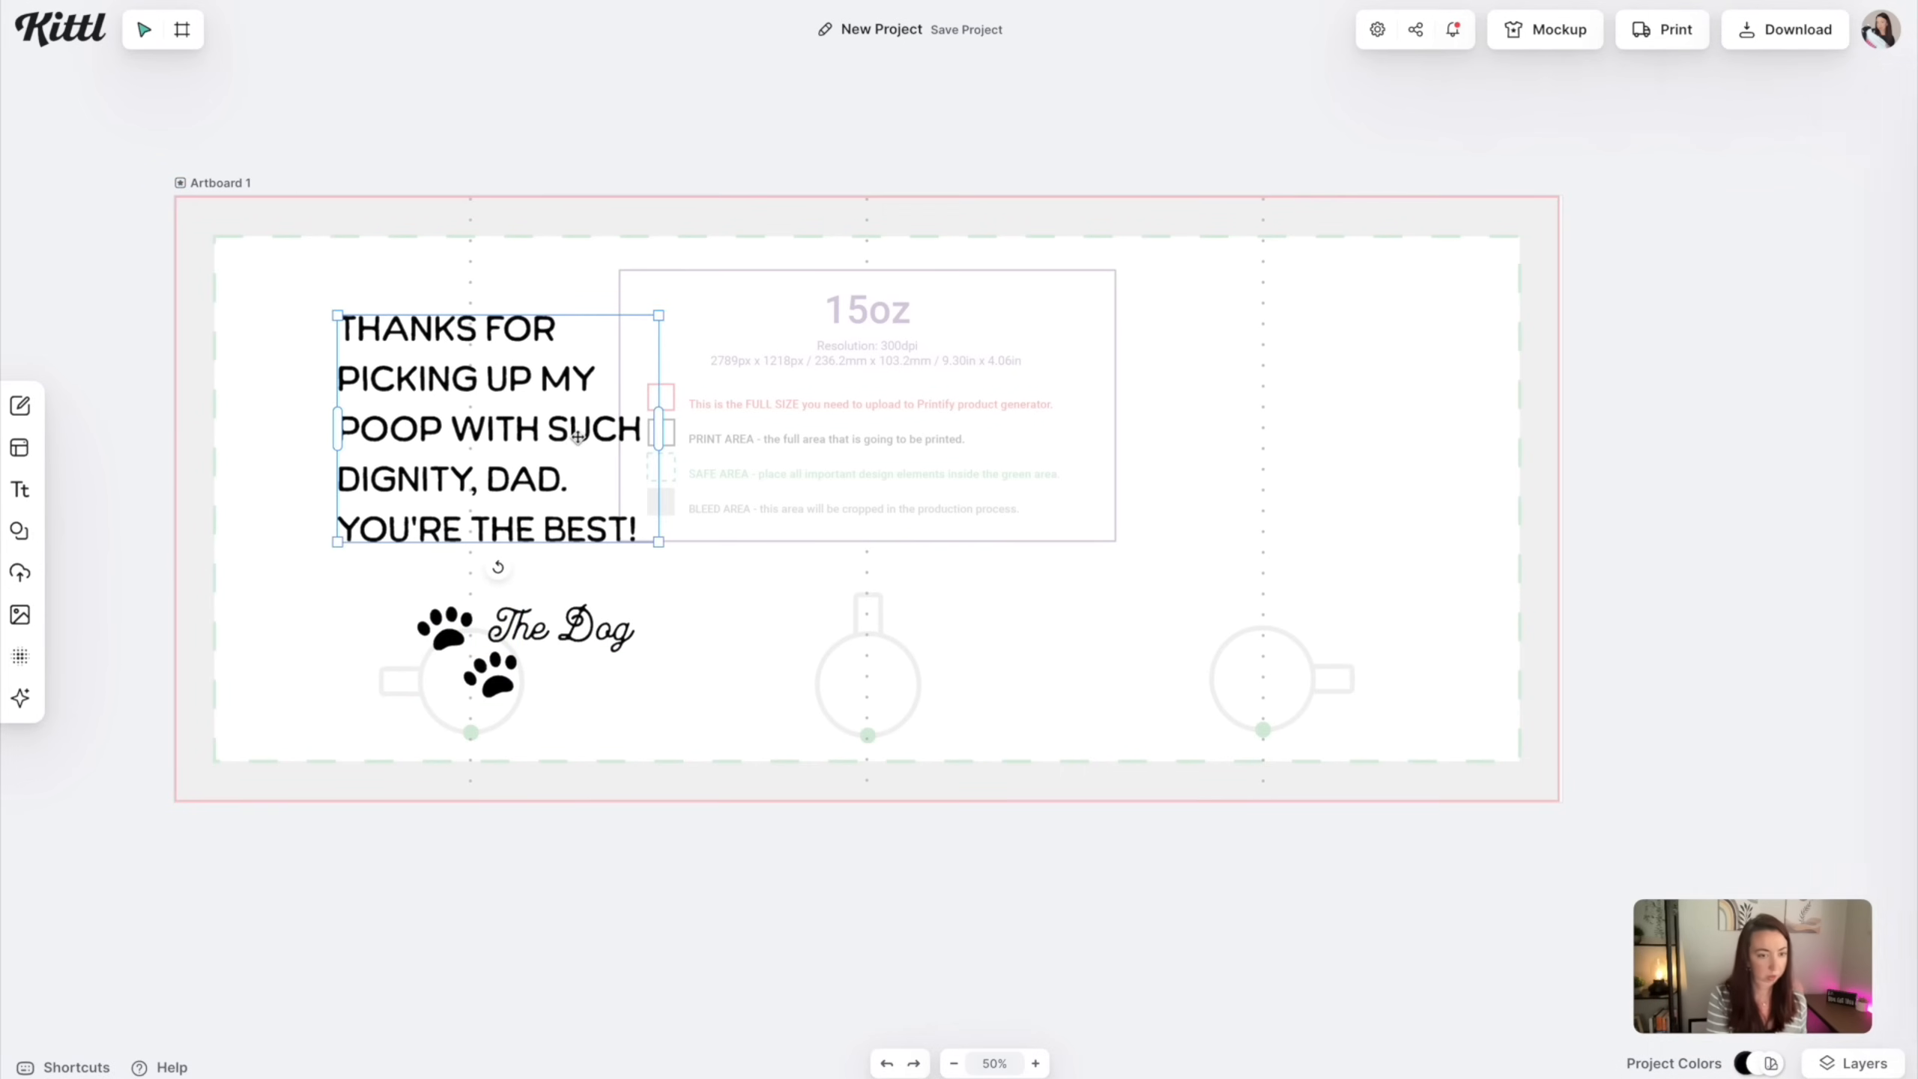
{"action": "left_click", "coordinate": [502, 623], "text": "shift"}
{"action": "left_click", "coordinate": [452, 626], "text": "shift"}
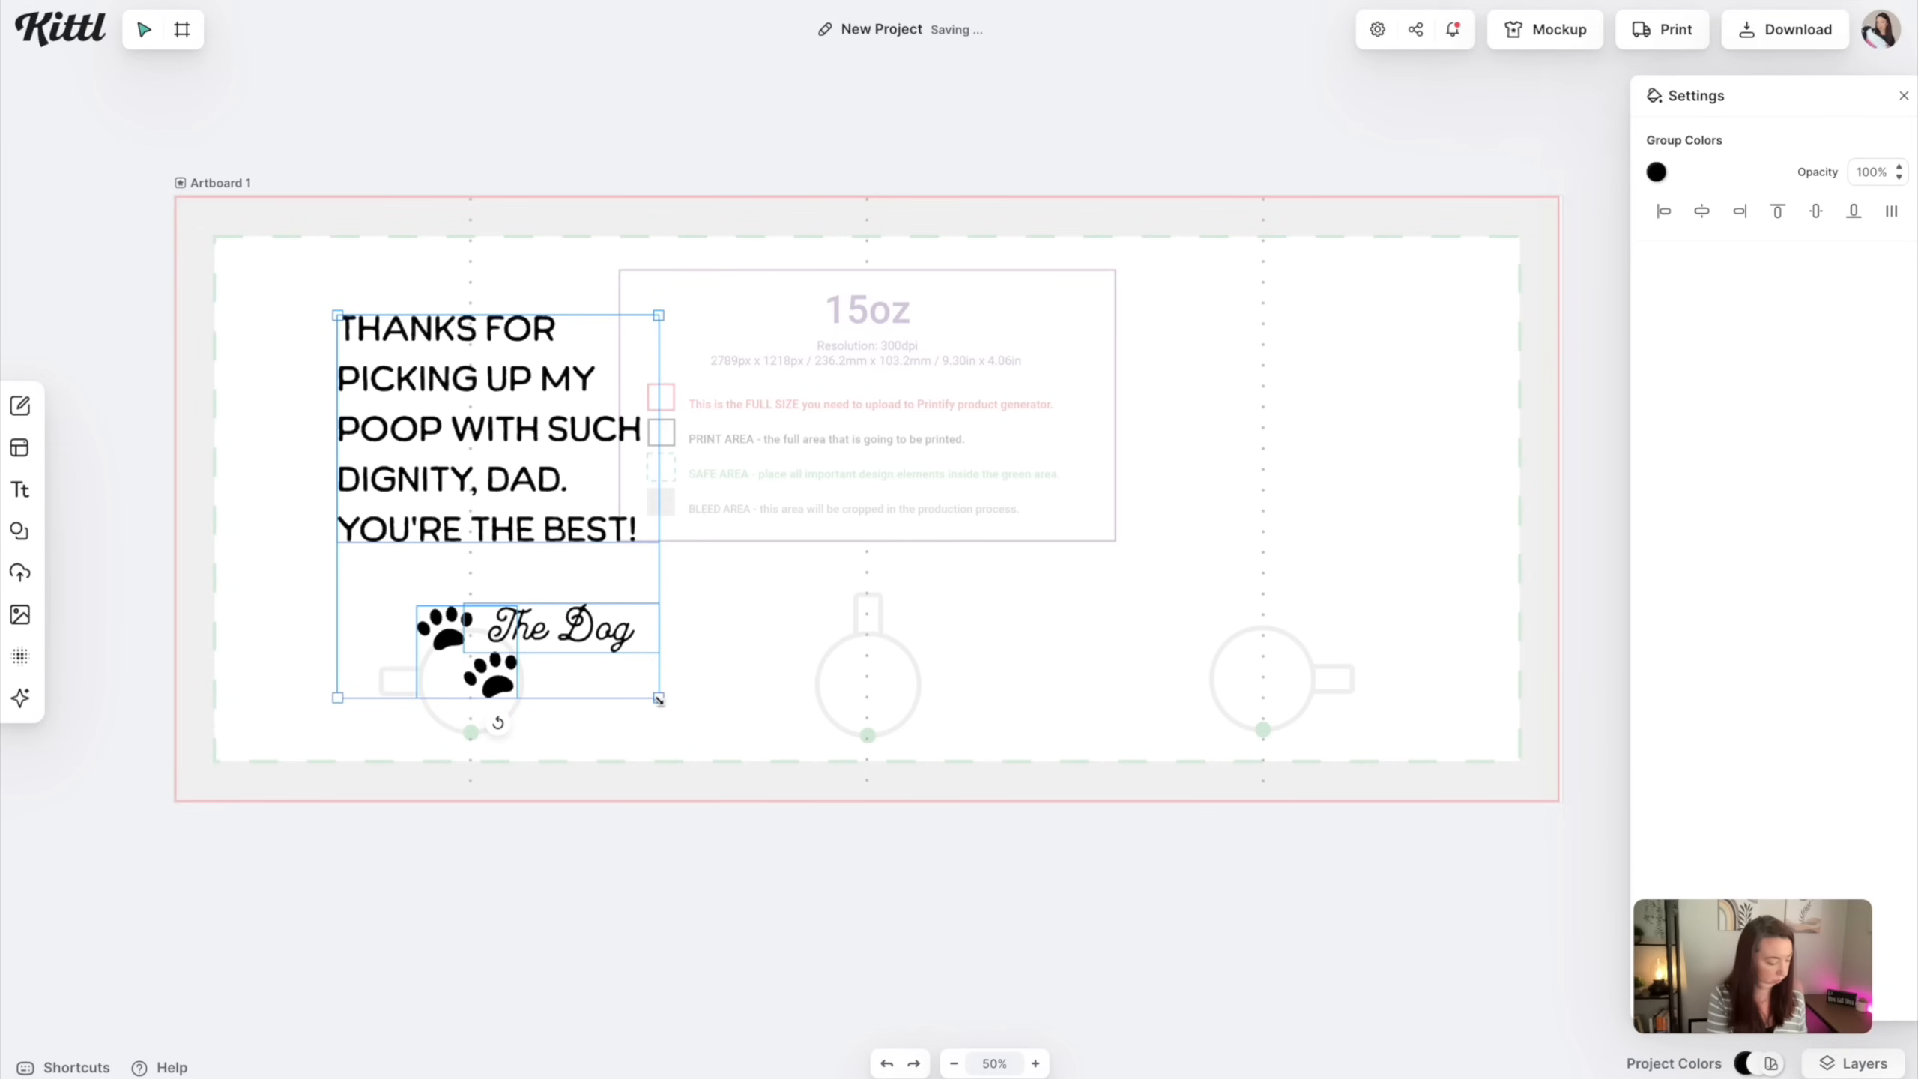
{"action": "left_click_drag", "start_coordinate": [659, 700], "coordinate": [696, 742]}
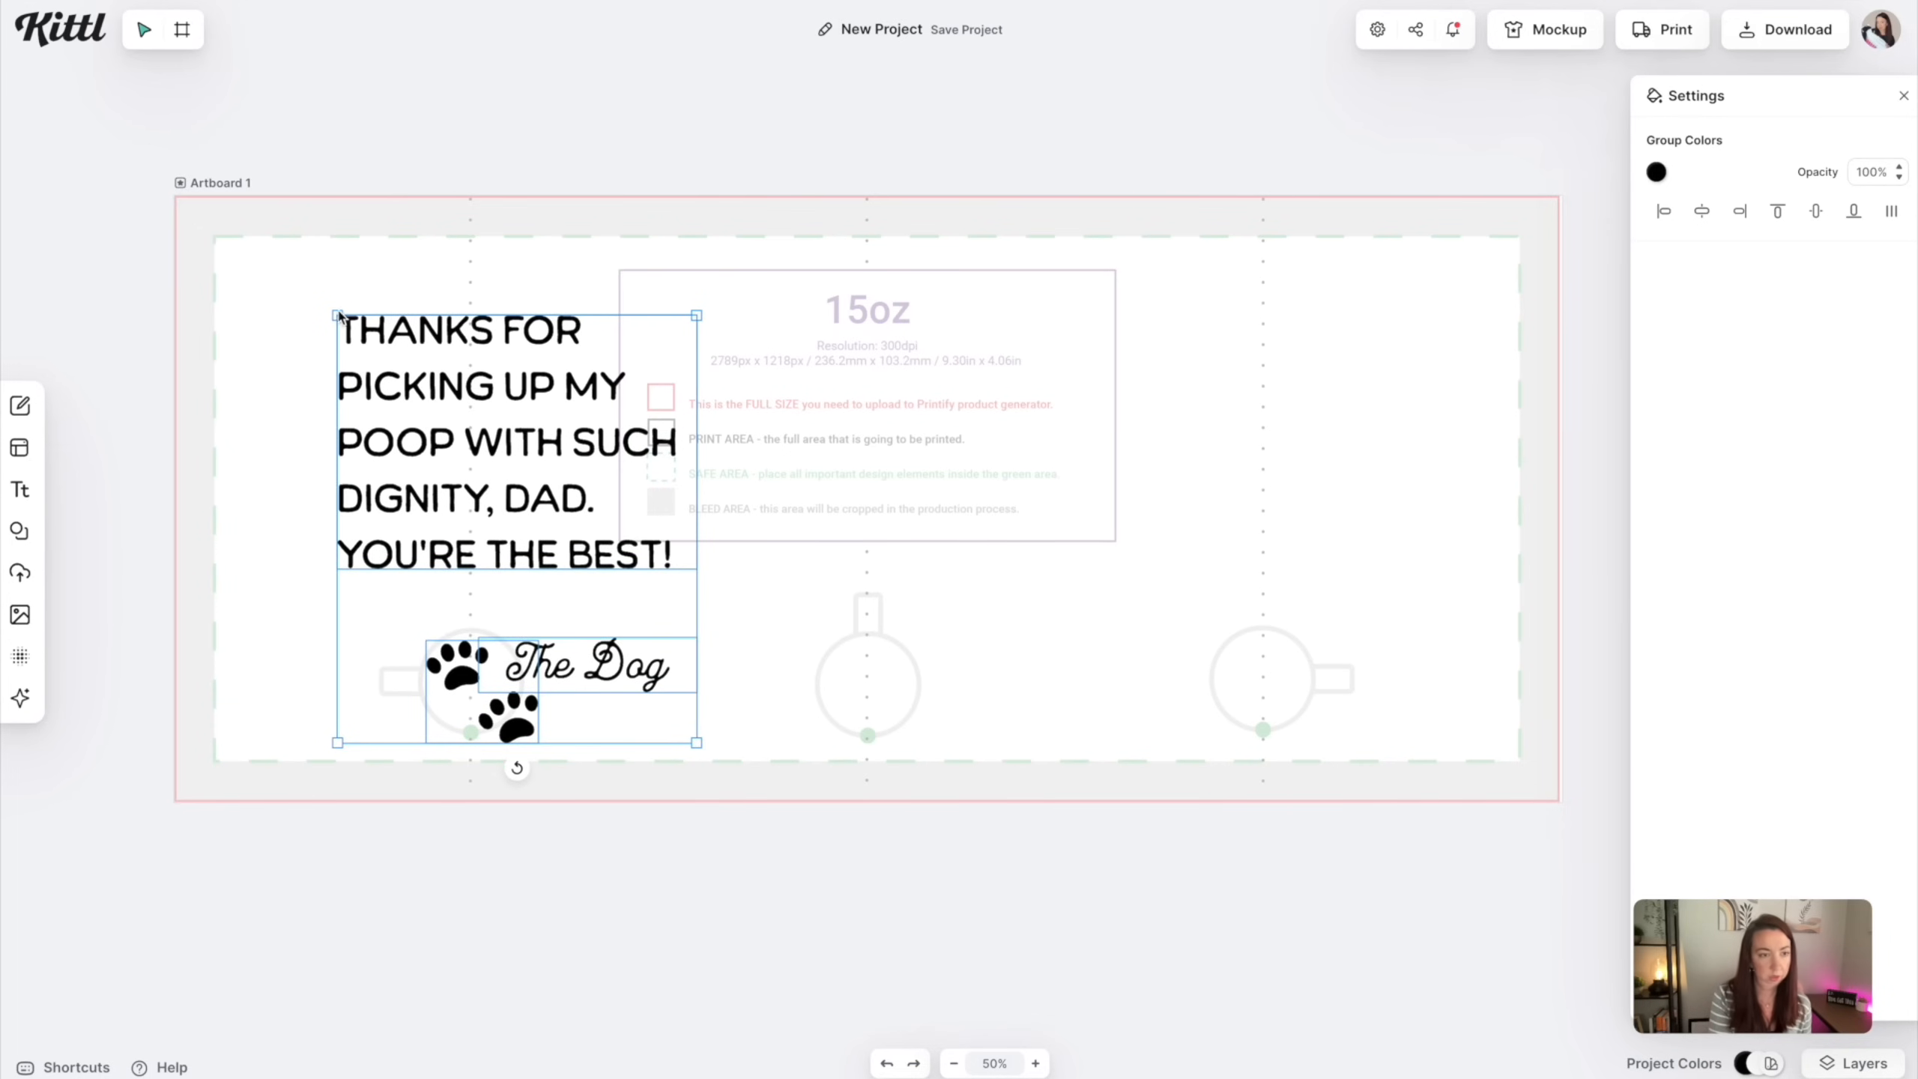
{"action": "left_click_drag", "start_coordinate": [332, 312], "coordinate": [283, 266]}
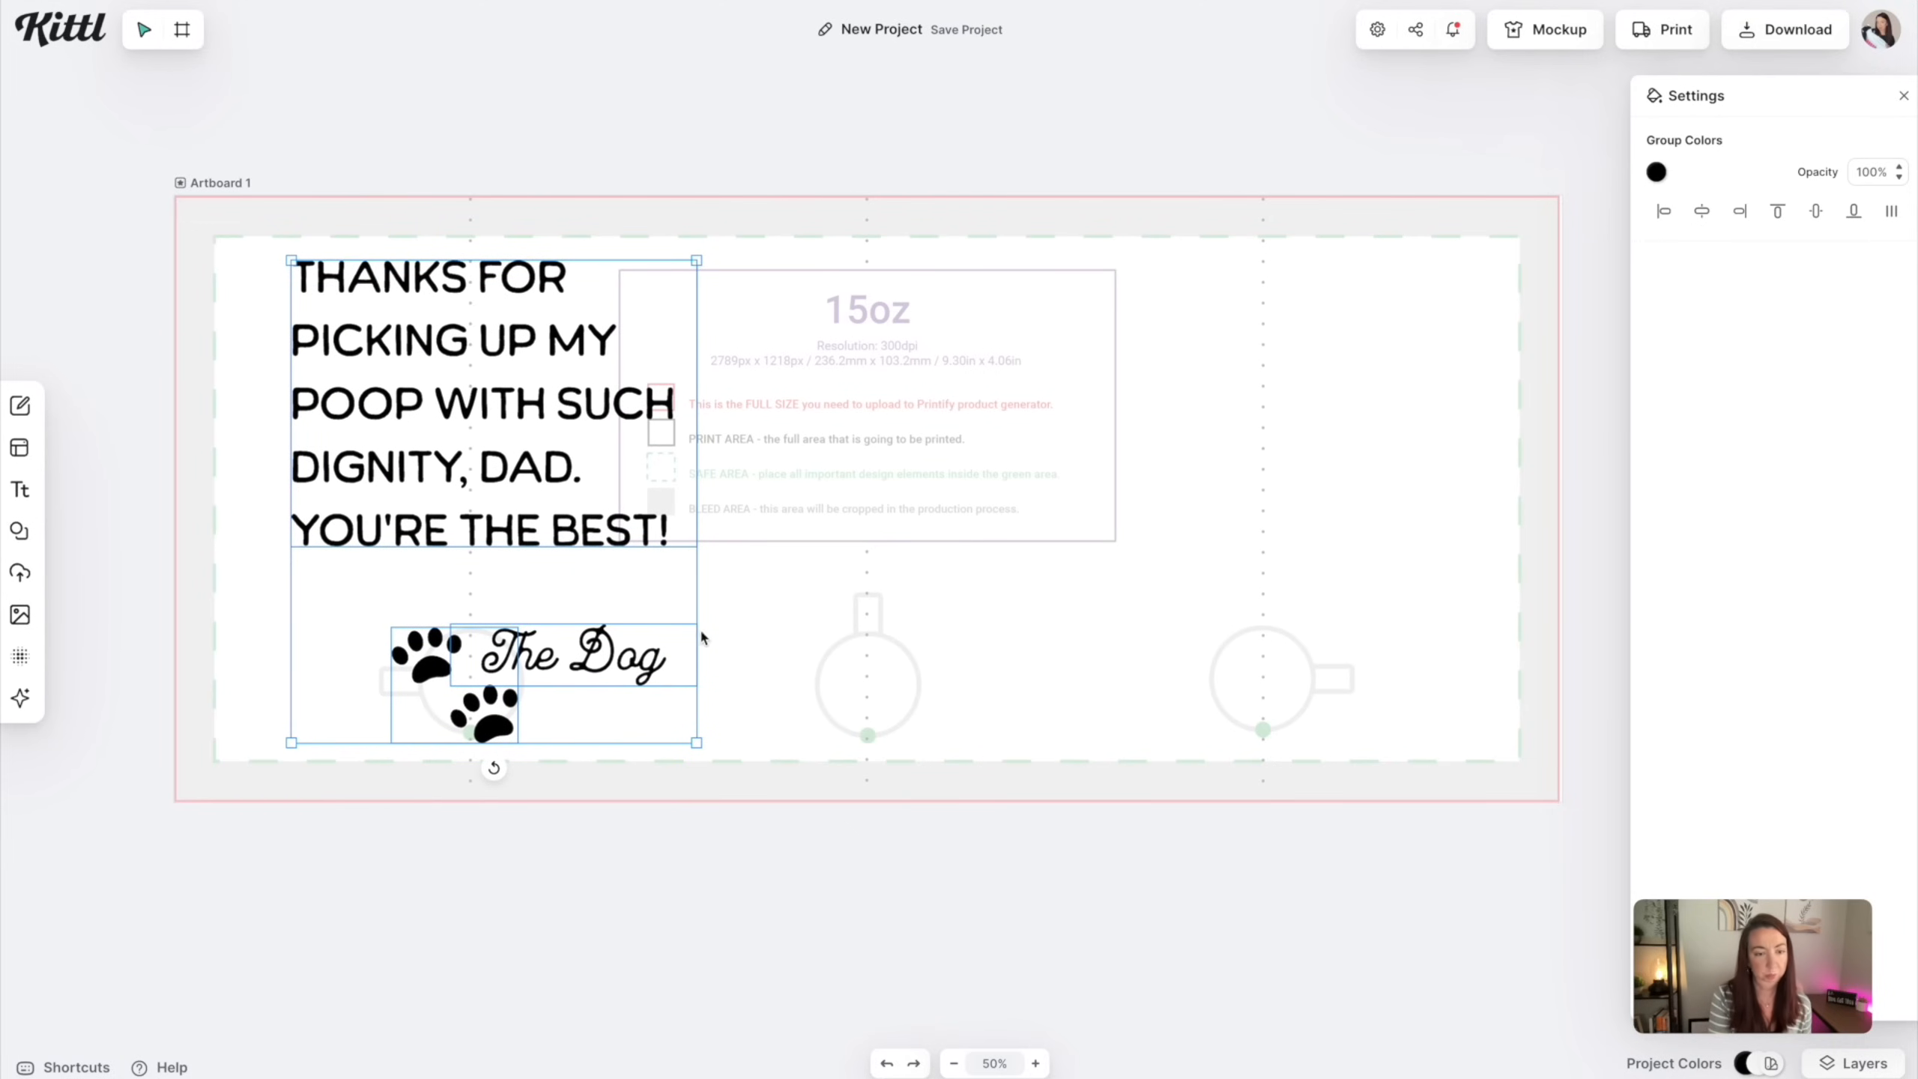
Enlarge the selected phrase, signature and paw prints slightly more and position them around the left mug guide line inside the safe area
{"action": "left_click_drag", "start_coordinate": [594, 542], "coordinate": [596, 551]}
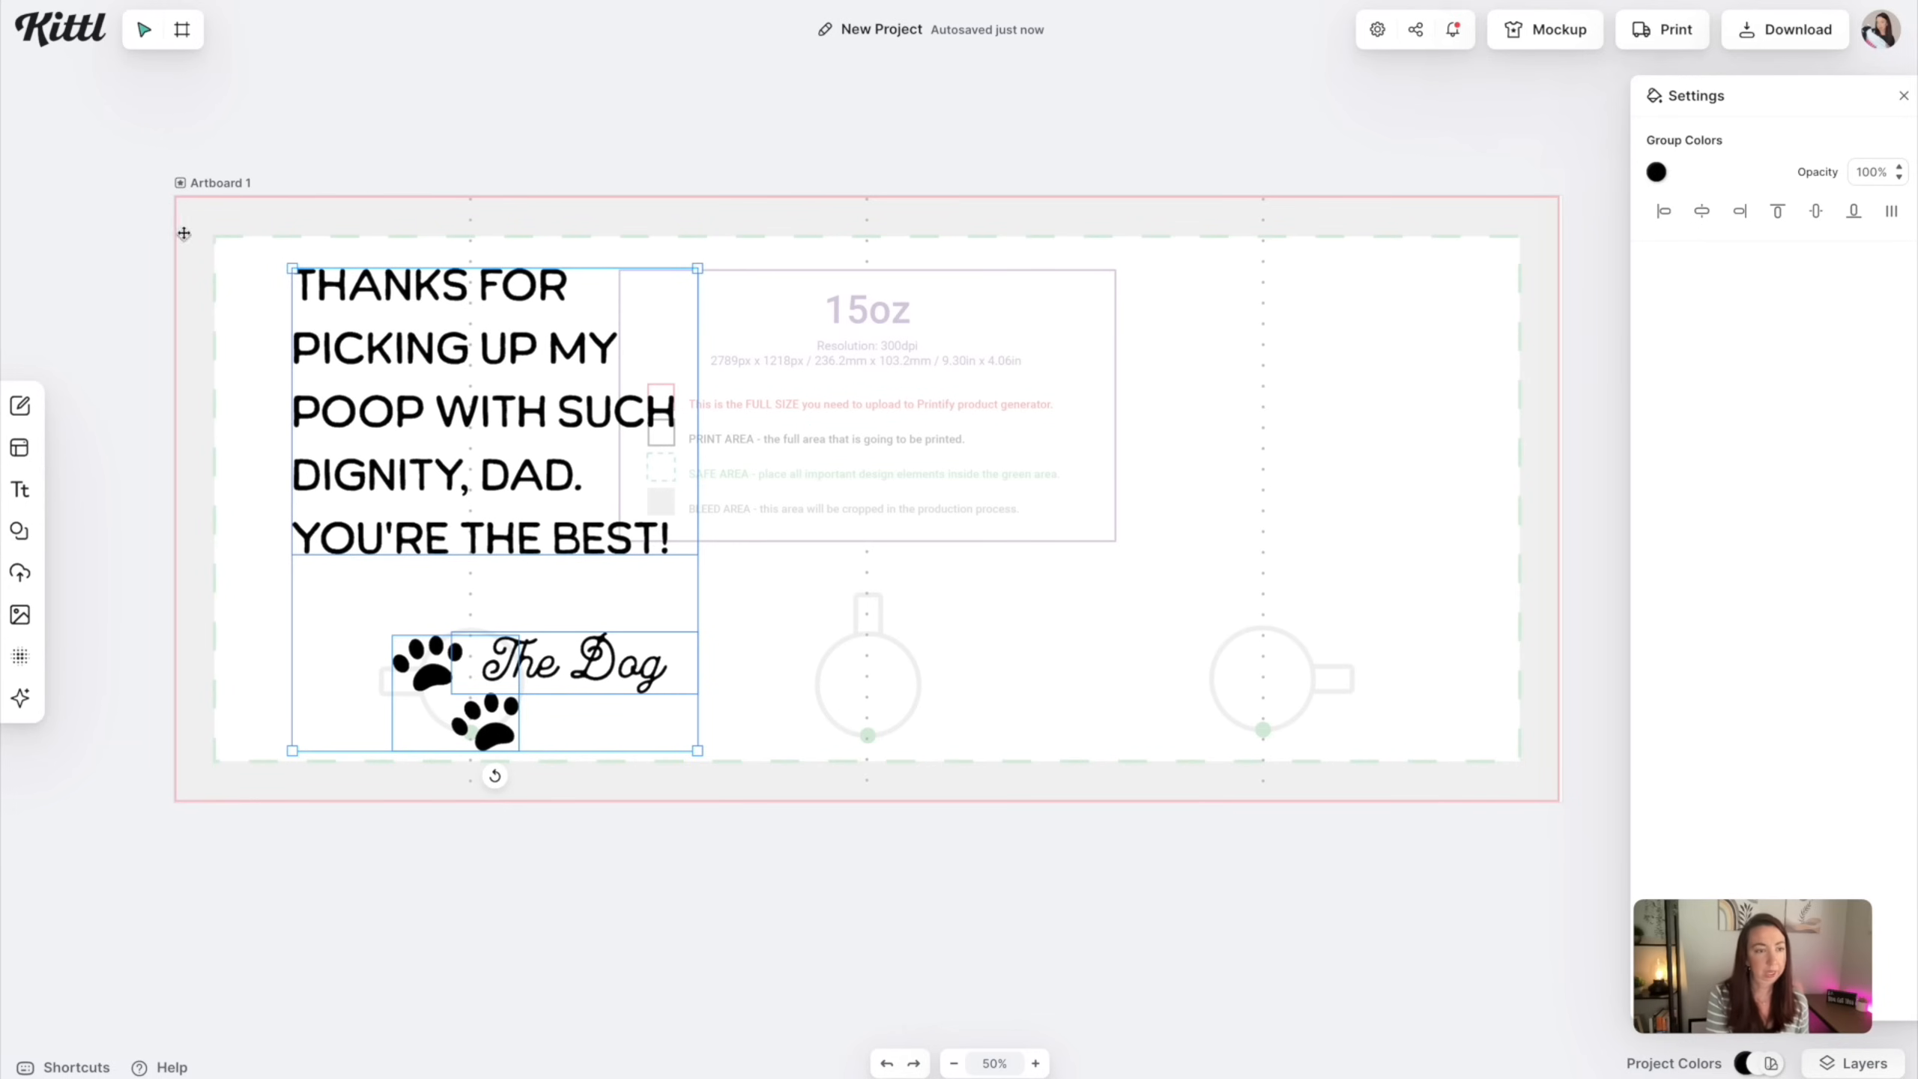
{"action": "left_click_drag", "start_coordinate": [286, 266], "coordinate": [262, 261]}
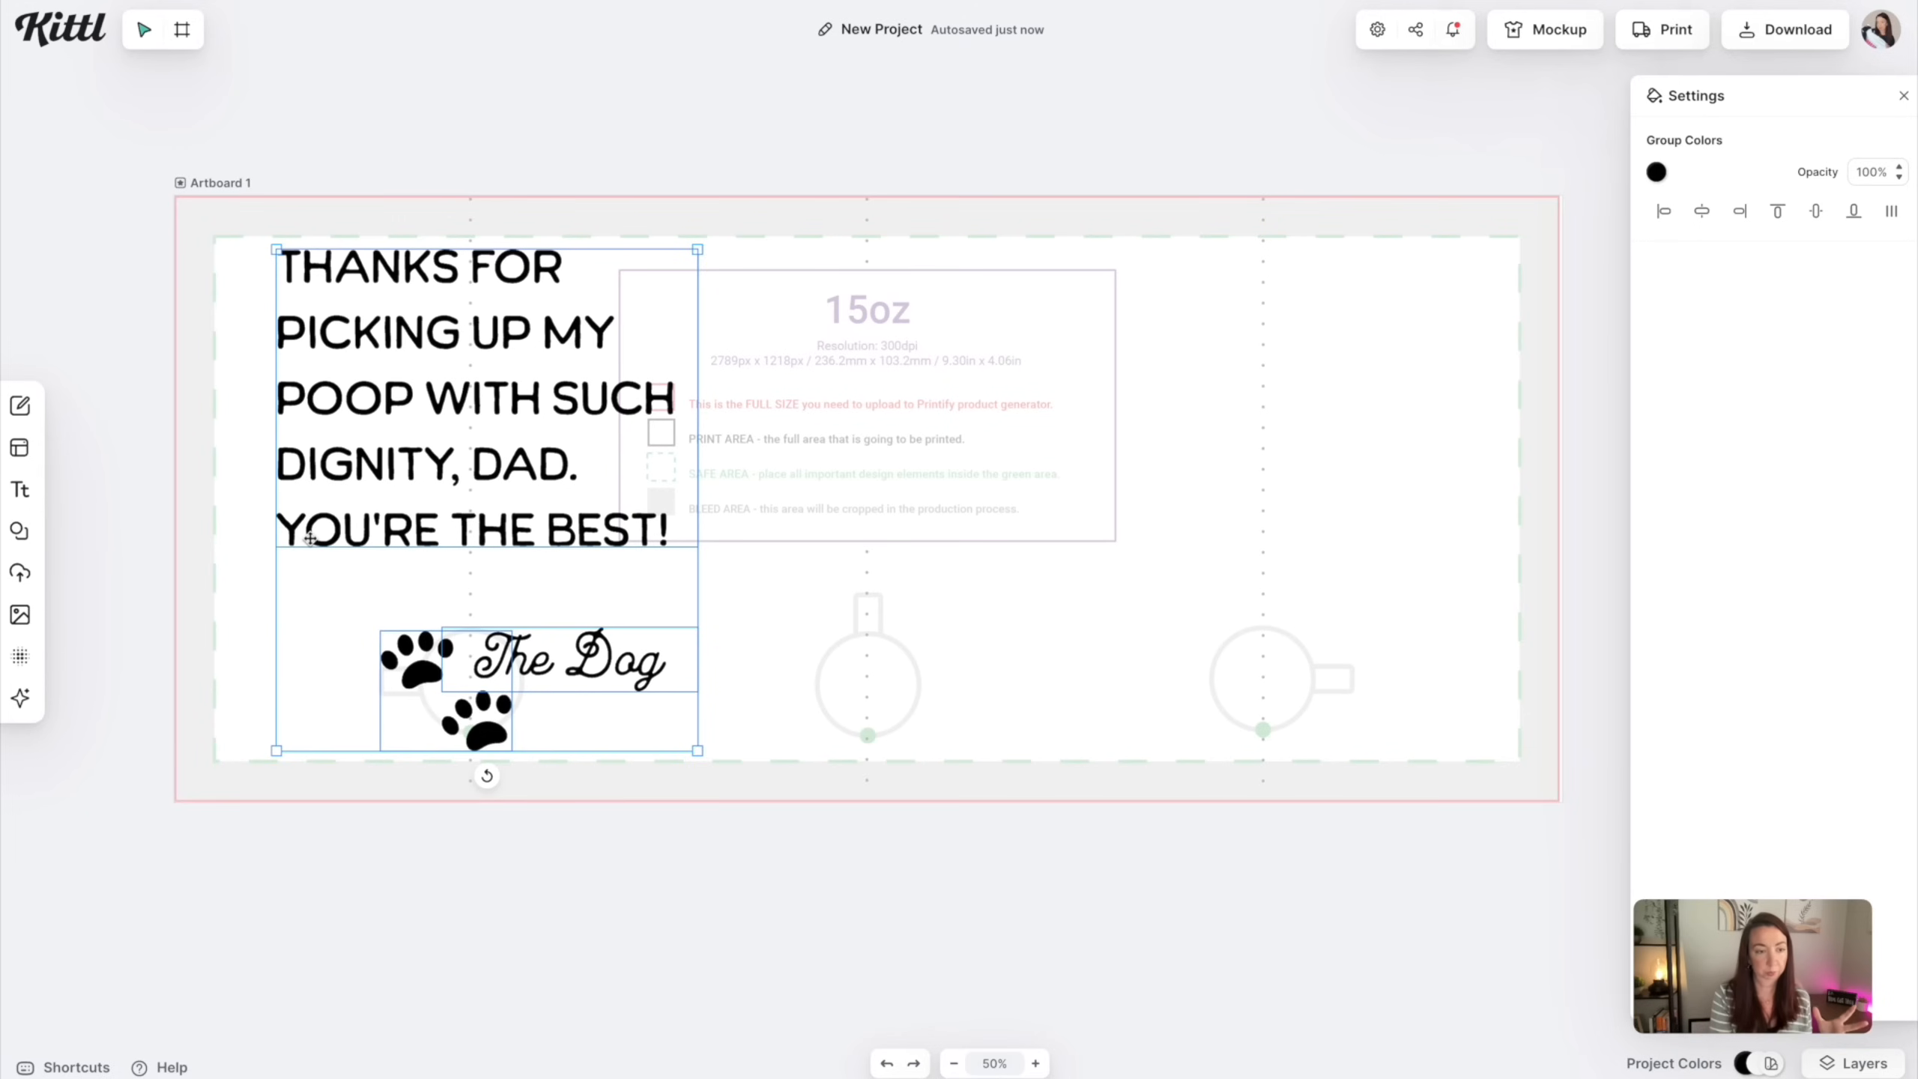
{"action": "mouse_move", "coordinate": [304, 544]}
{"action": "left_mouse_down"}
{"action": "mouse_move", "coordinate": [282, 492]}
{"action": "mouse_move", "coordinate": [316, 537]}
{"action": "left_mouse_up"}
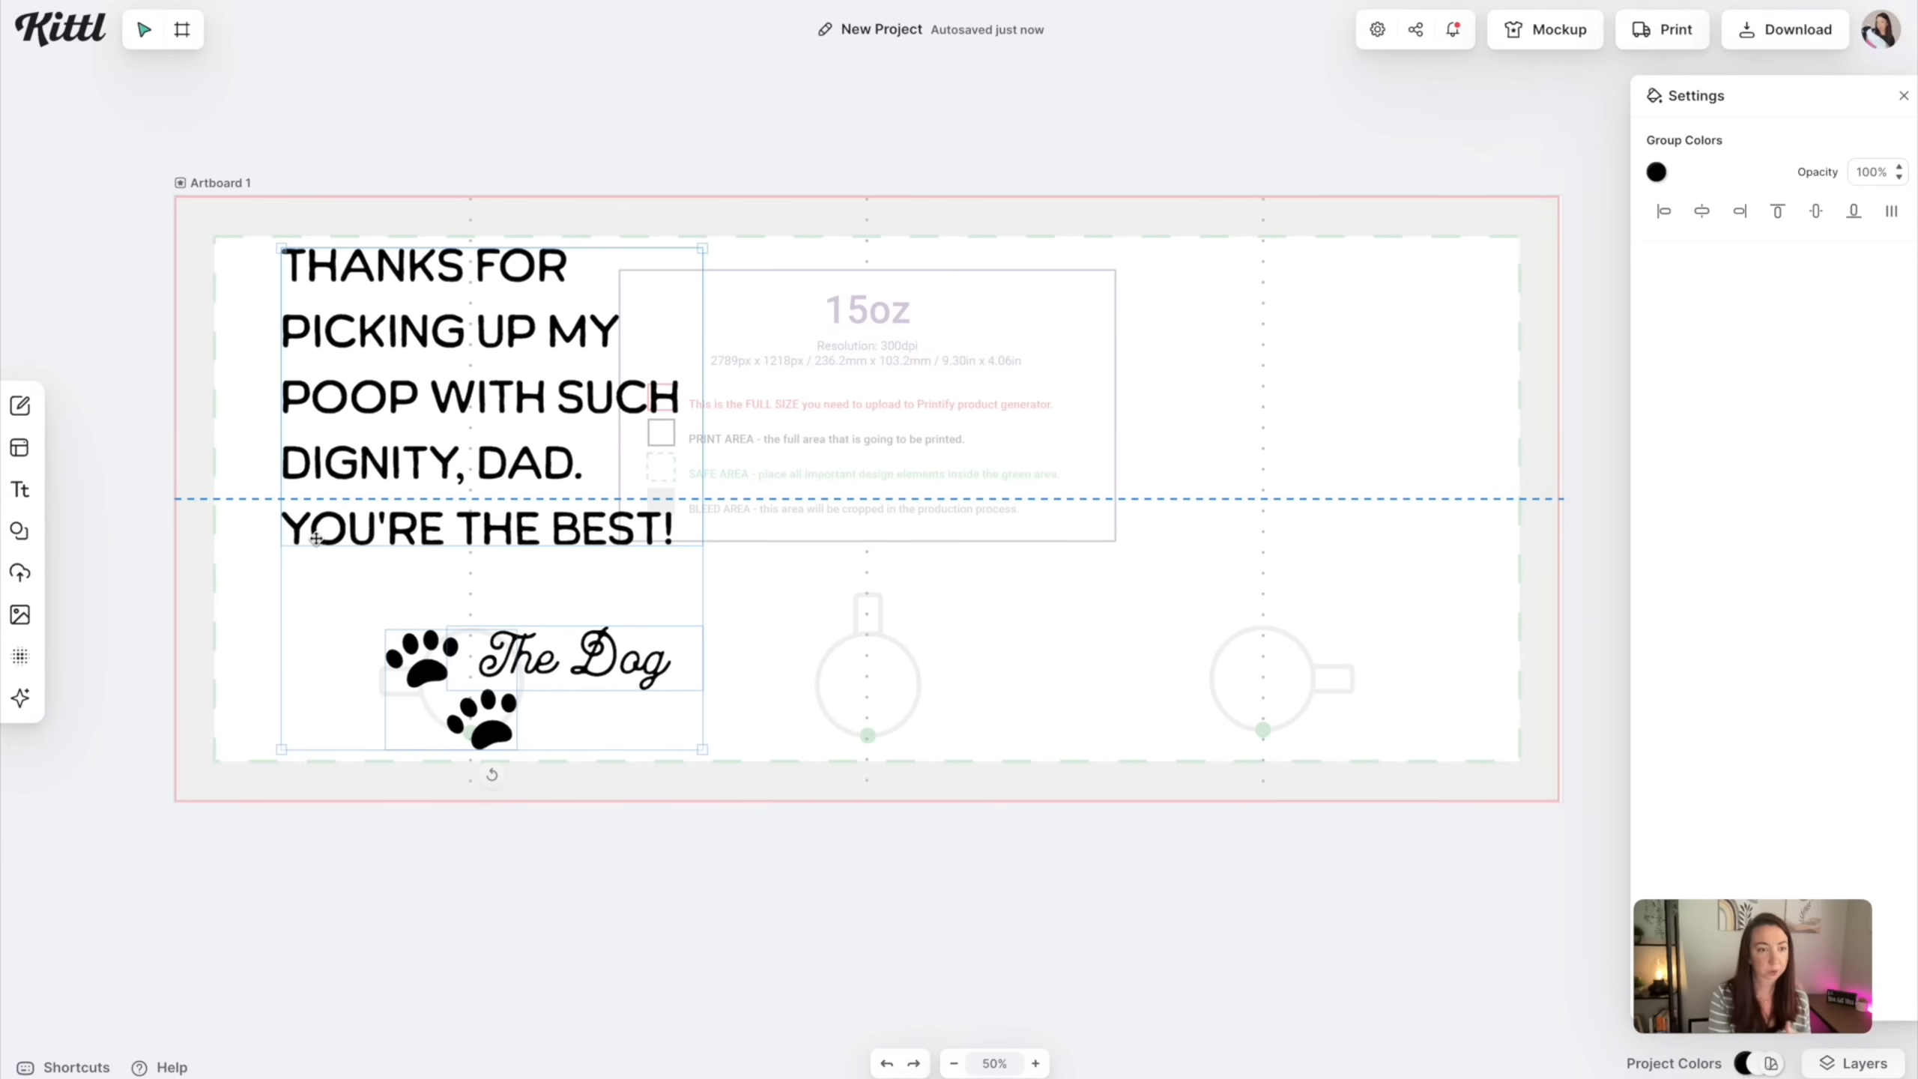
{"action": "left_click_drag", "start_coordinate": [316, 538], "coordinate": [313, 538]}
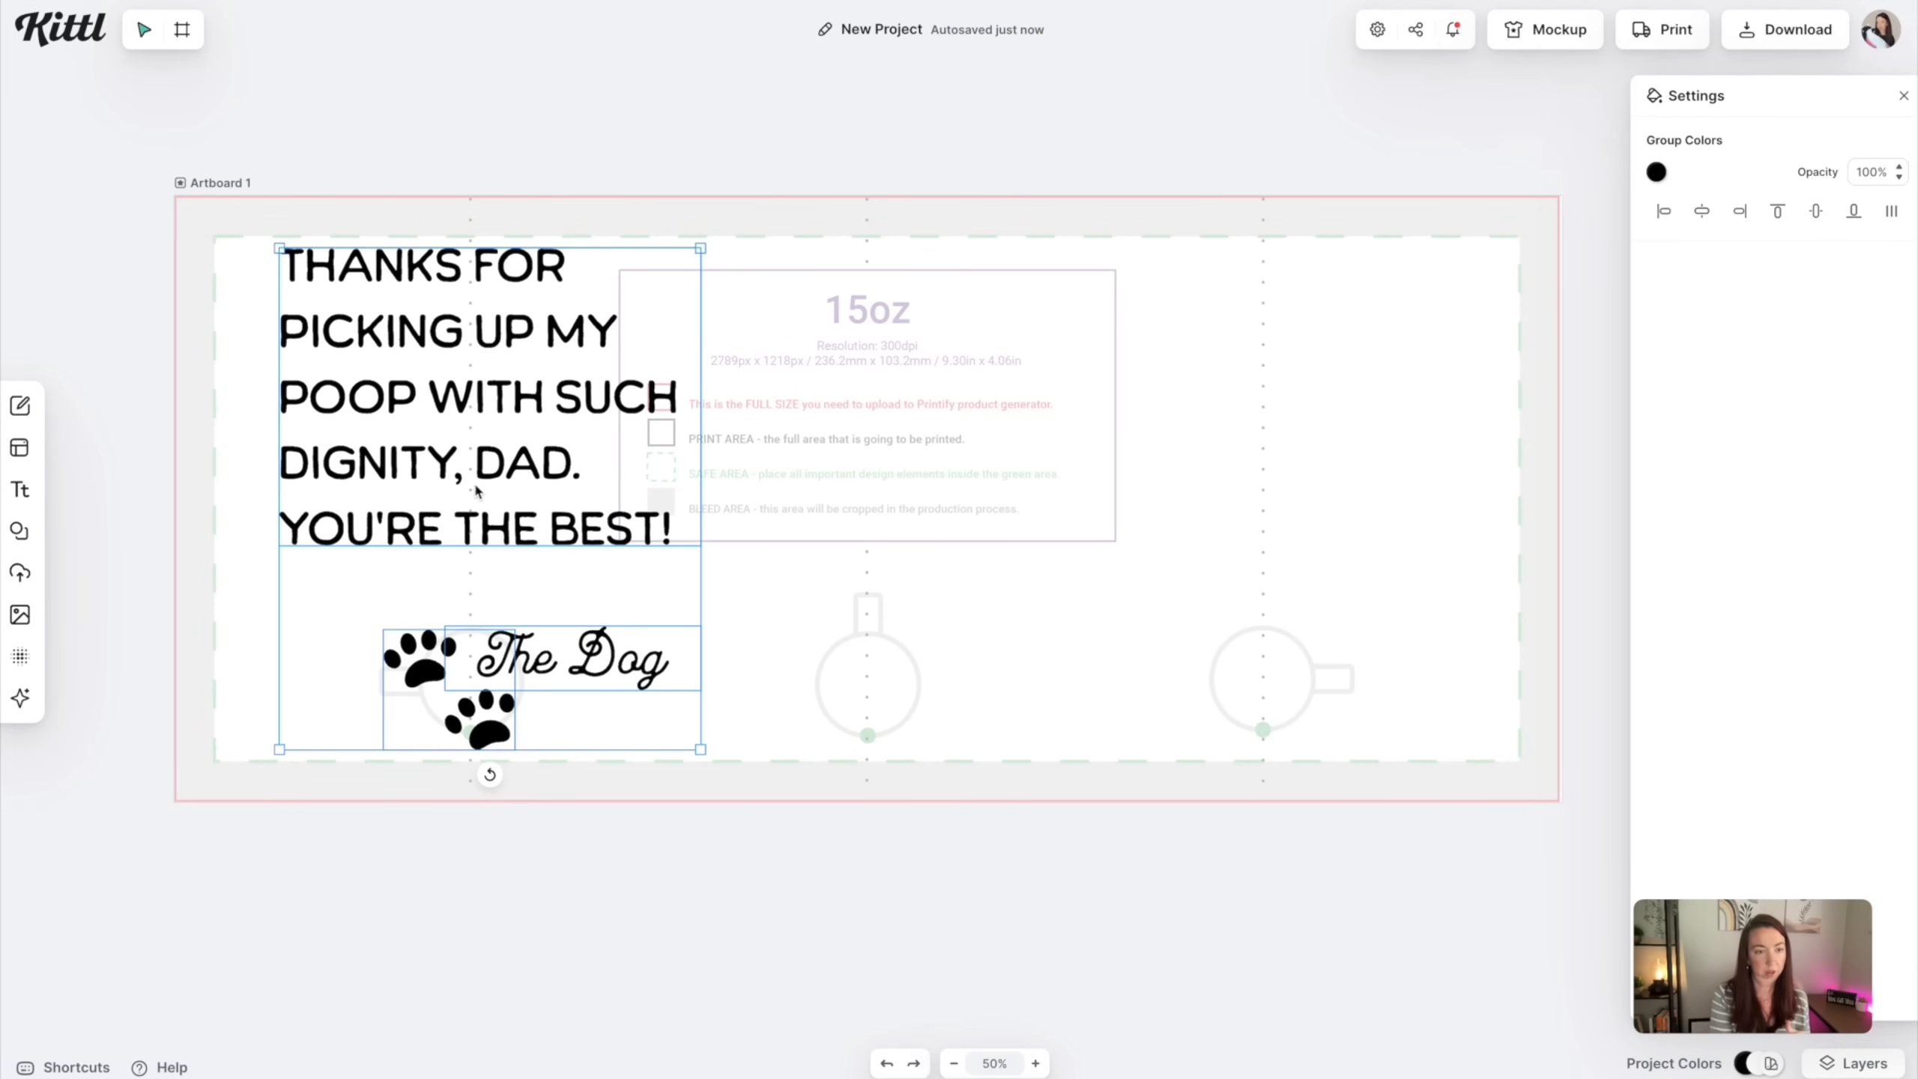
{"action": "left_click_drag", "start_coordinate": [465, 406], "coordinate": [466, 406]}
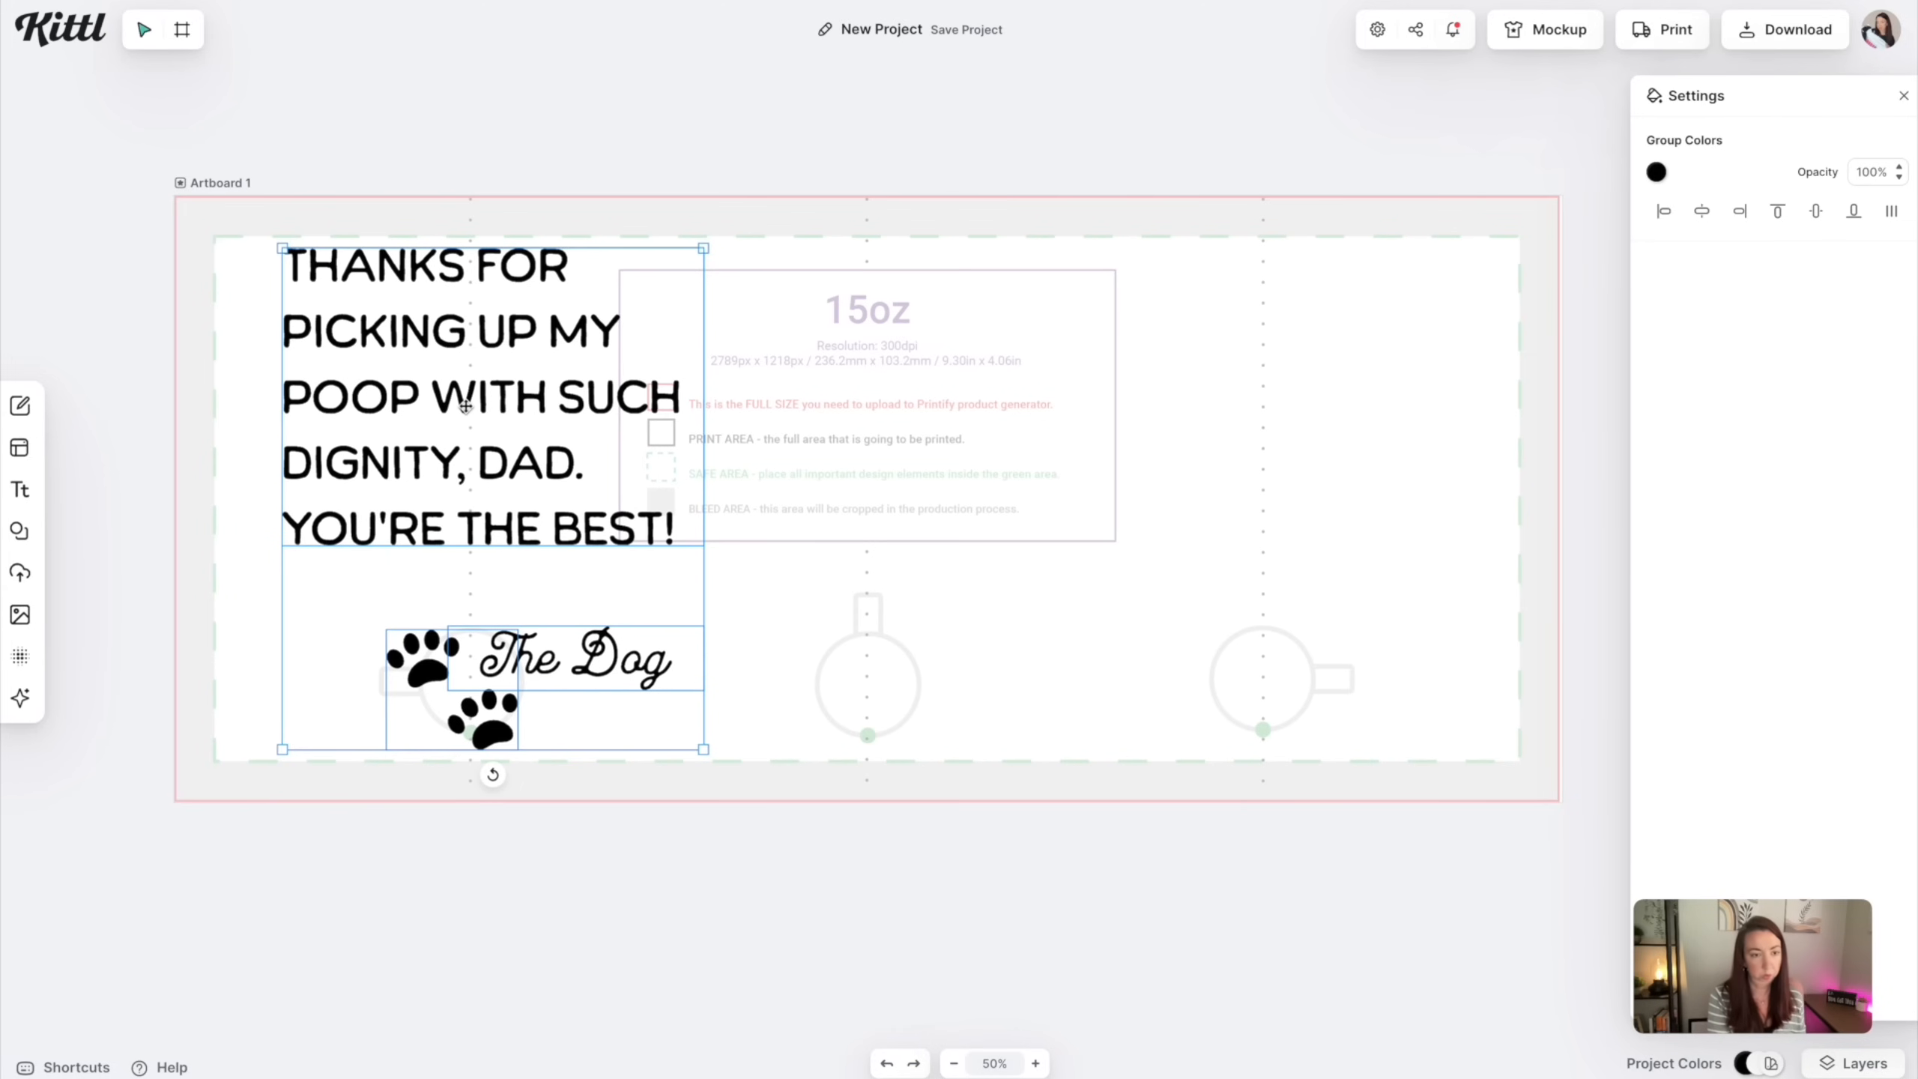
Duplicate the phrase, signature and paw prints and place the copy around the right mug guide line, level with the original
{"action": "key", "text": "ctrl+v"}
{"action": "left_click_drag", "start_coordinate": [788, 454], "coordinate": [1105, 406]}
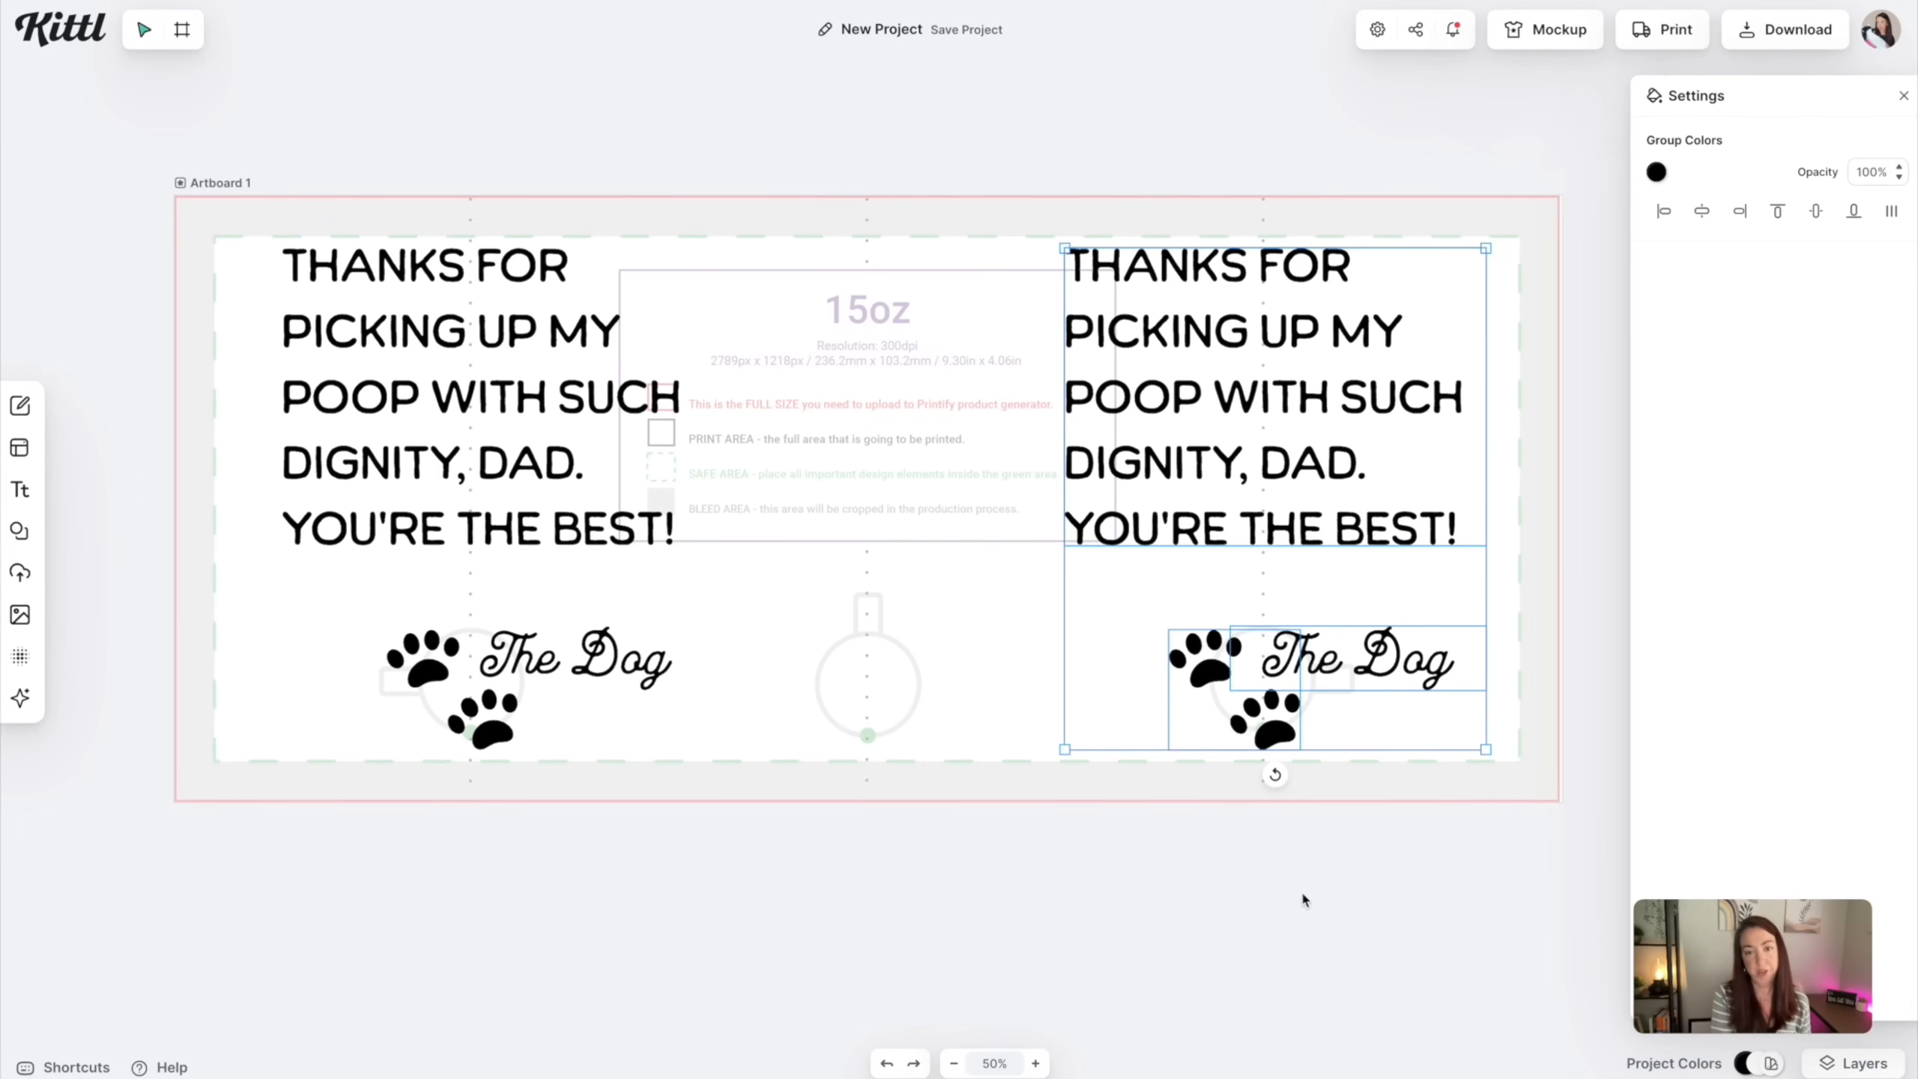
{"action": "left_click_drag", "start_coordinate": [1253, 529], "coordinate": [1255, 530]}
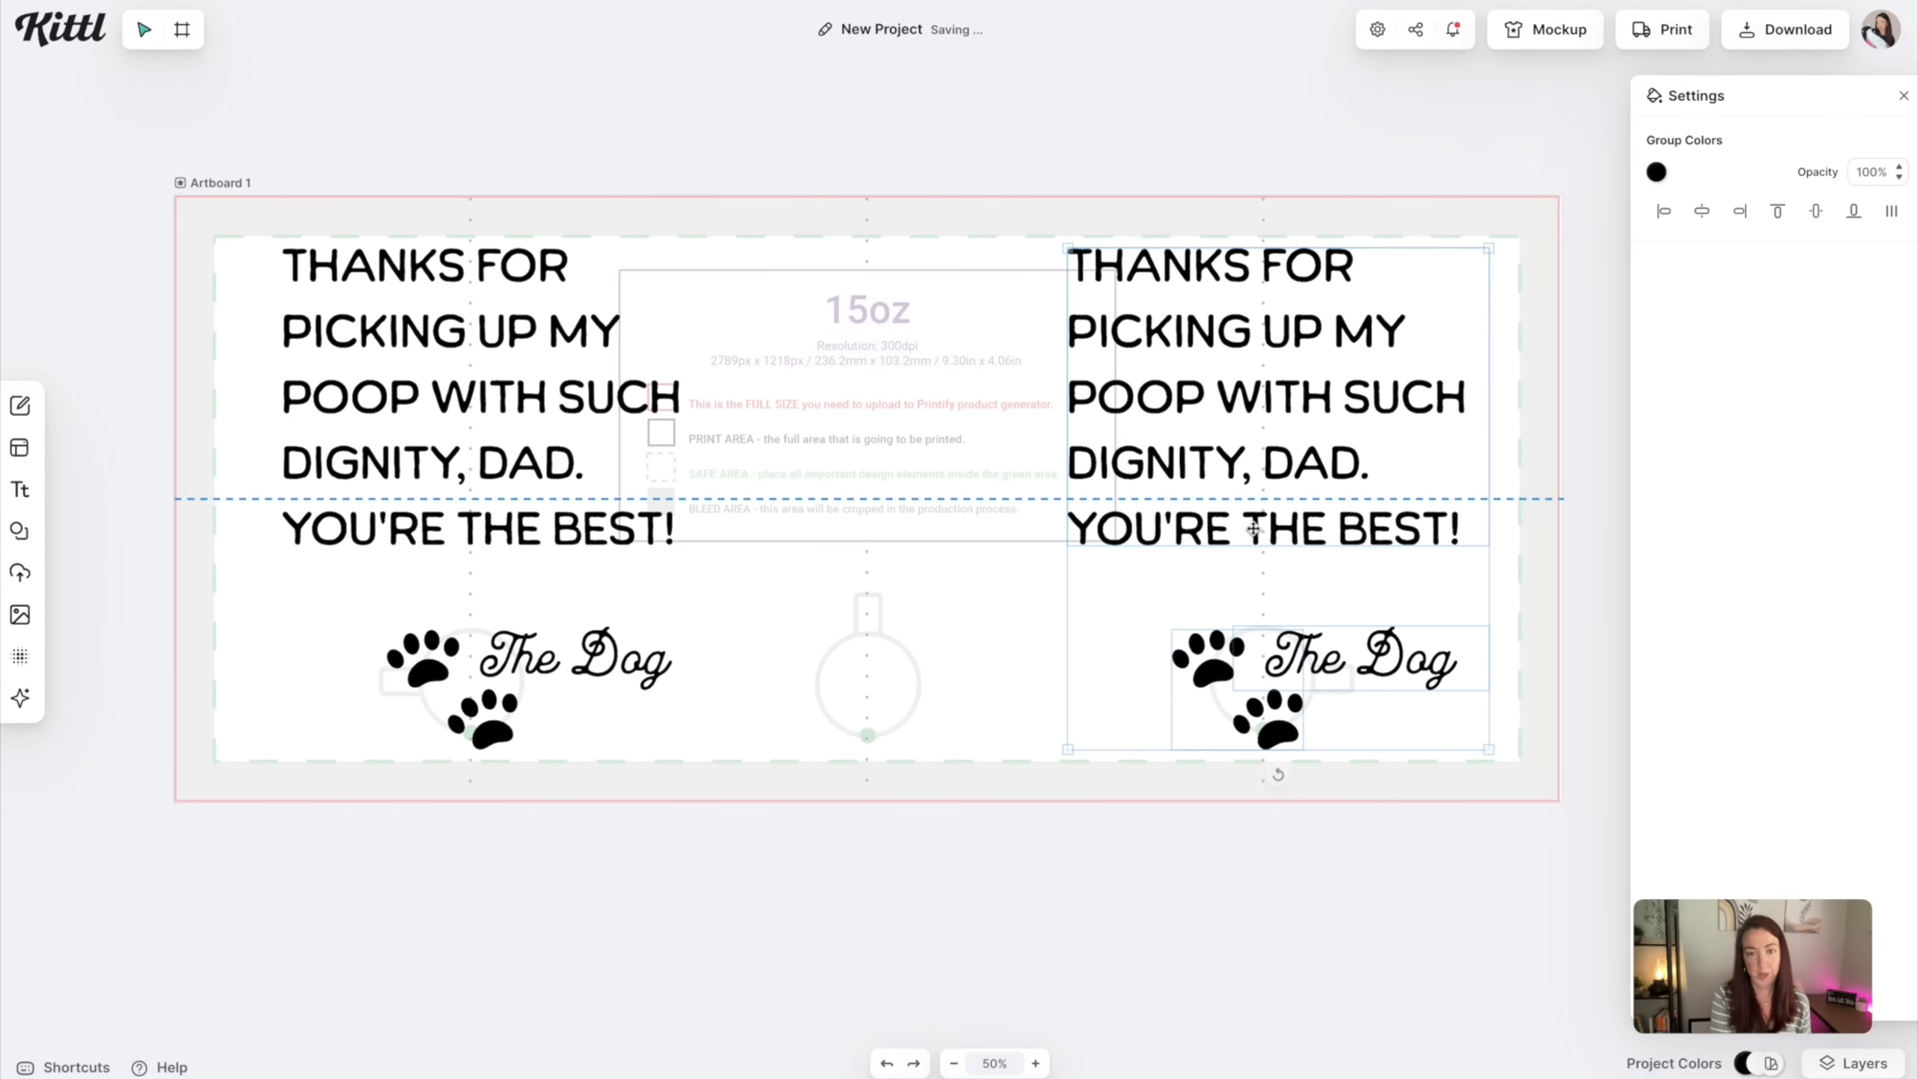
{"action": "left_click", "coordinate": [1457, 155]}
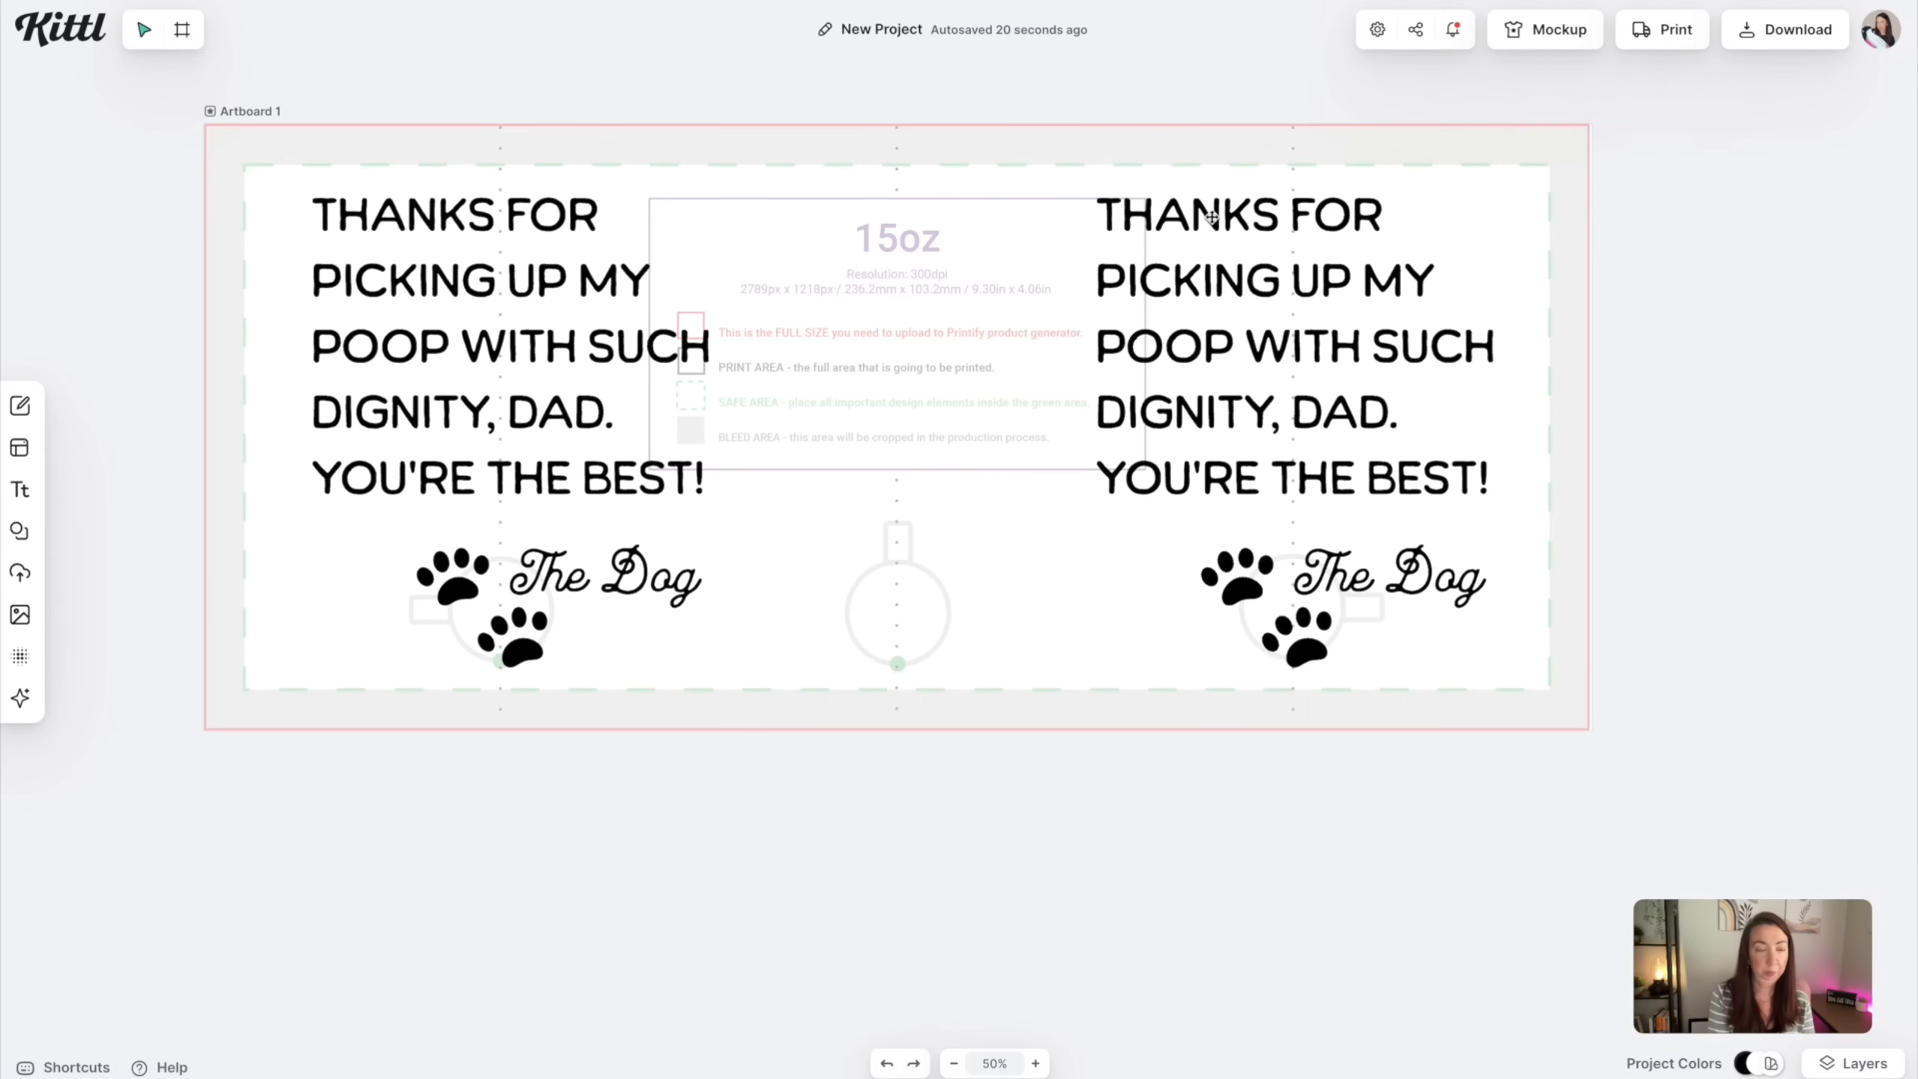
Duplicate Artboard 1 with its contents and place the copy directly beneath the original, aligned with its left edge
{"action": "left_click", "coordinate": [262, 110]}
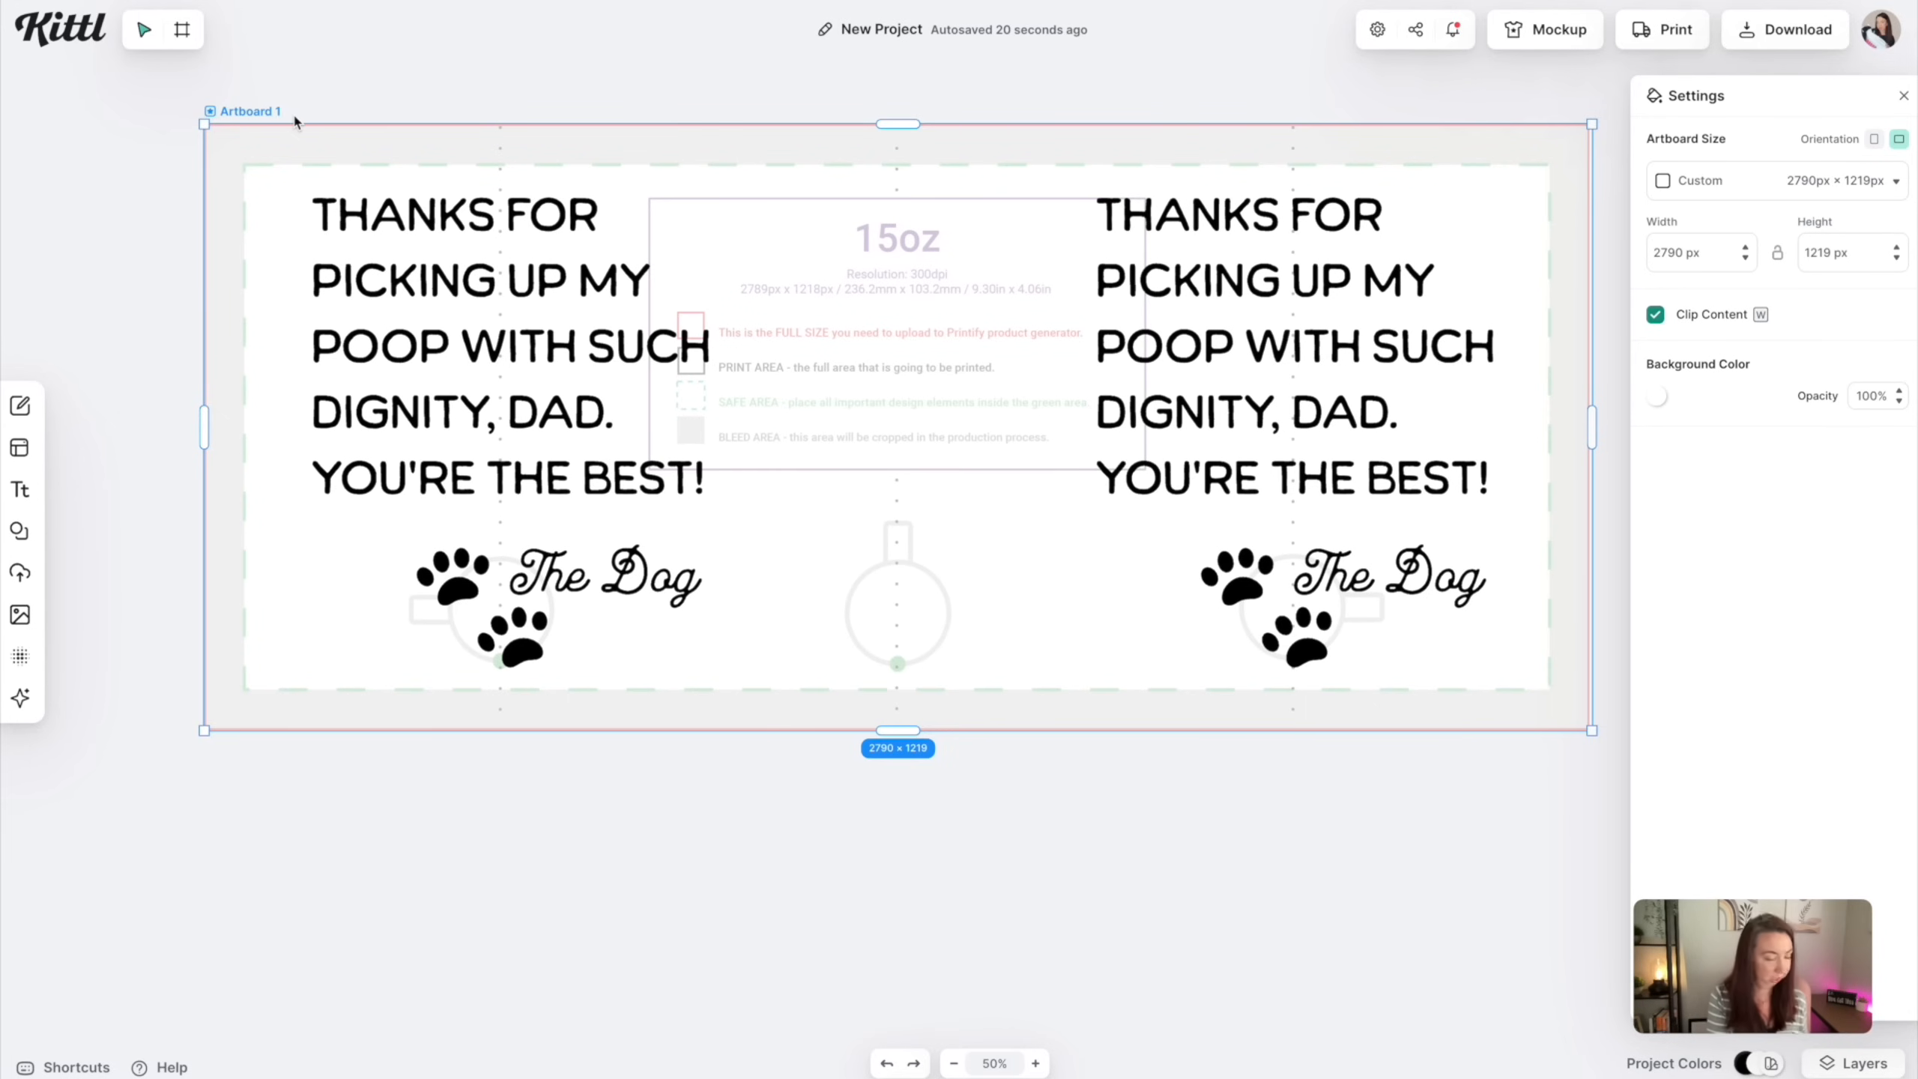
{"action": "key", "text": "ctrl+v"}
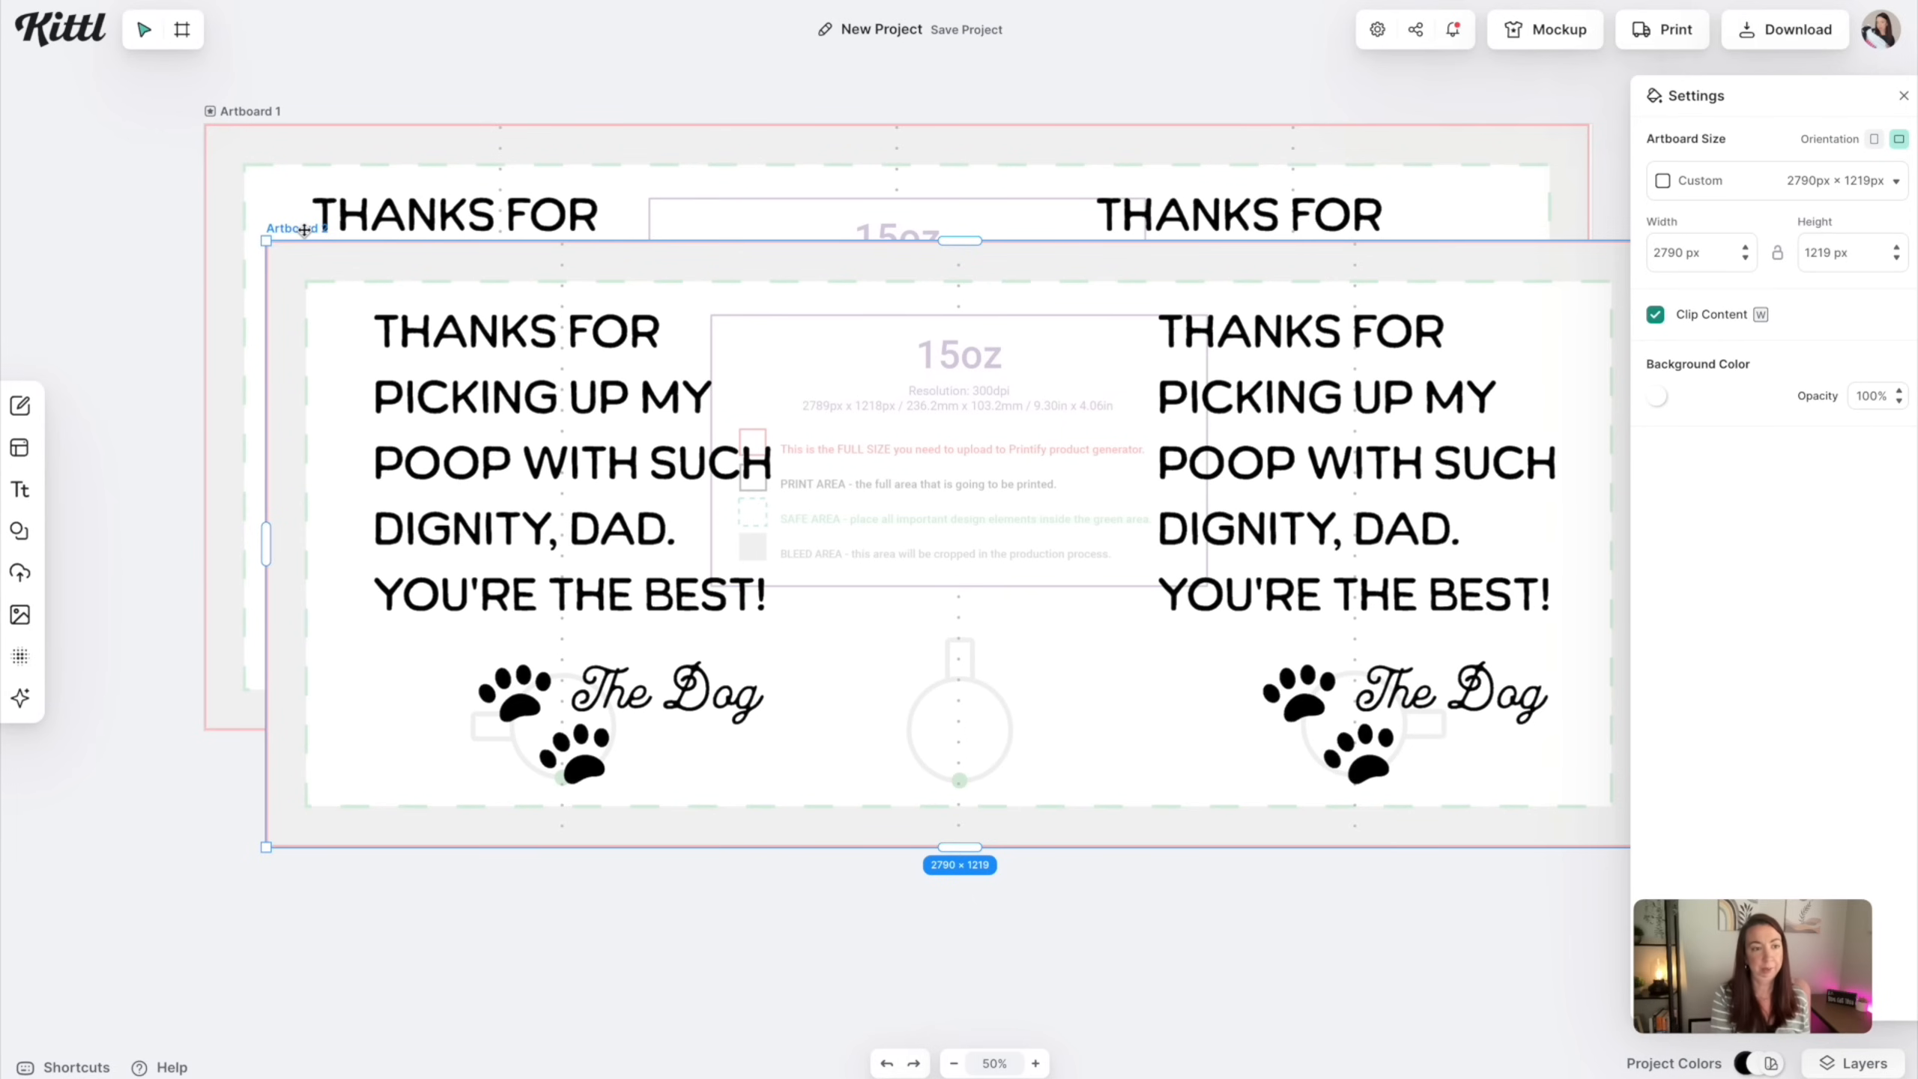
{"action": "left_click_drag", "start_coordinate": [304, 229], "coordinate": [243, 755]}
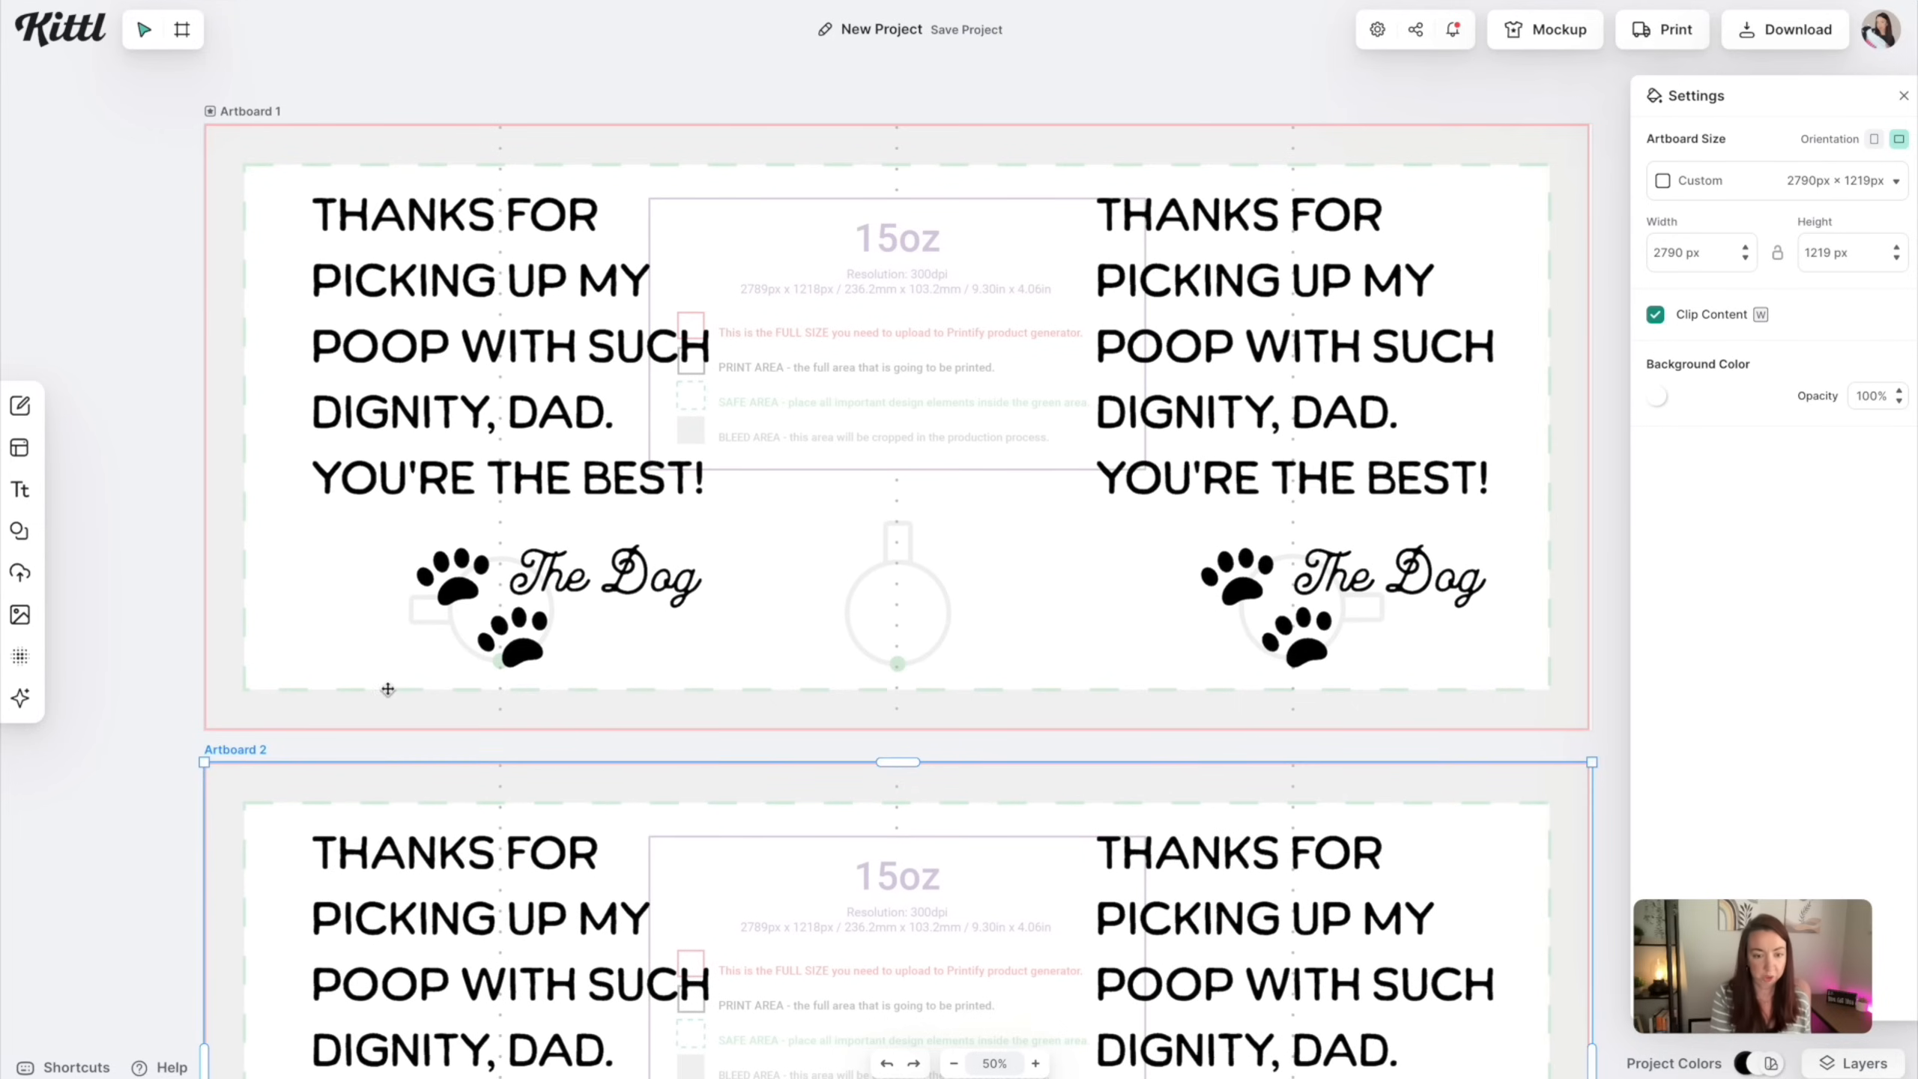
Change the left "The Dog" signature on Artboard 2 to "Charlie" and move it closer to the paw prints
{"action": "scroll", "coordinate": [388, 688], "scroll_direction": "down", "scroll_amount": 6}
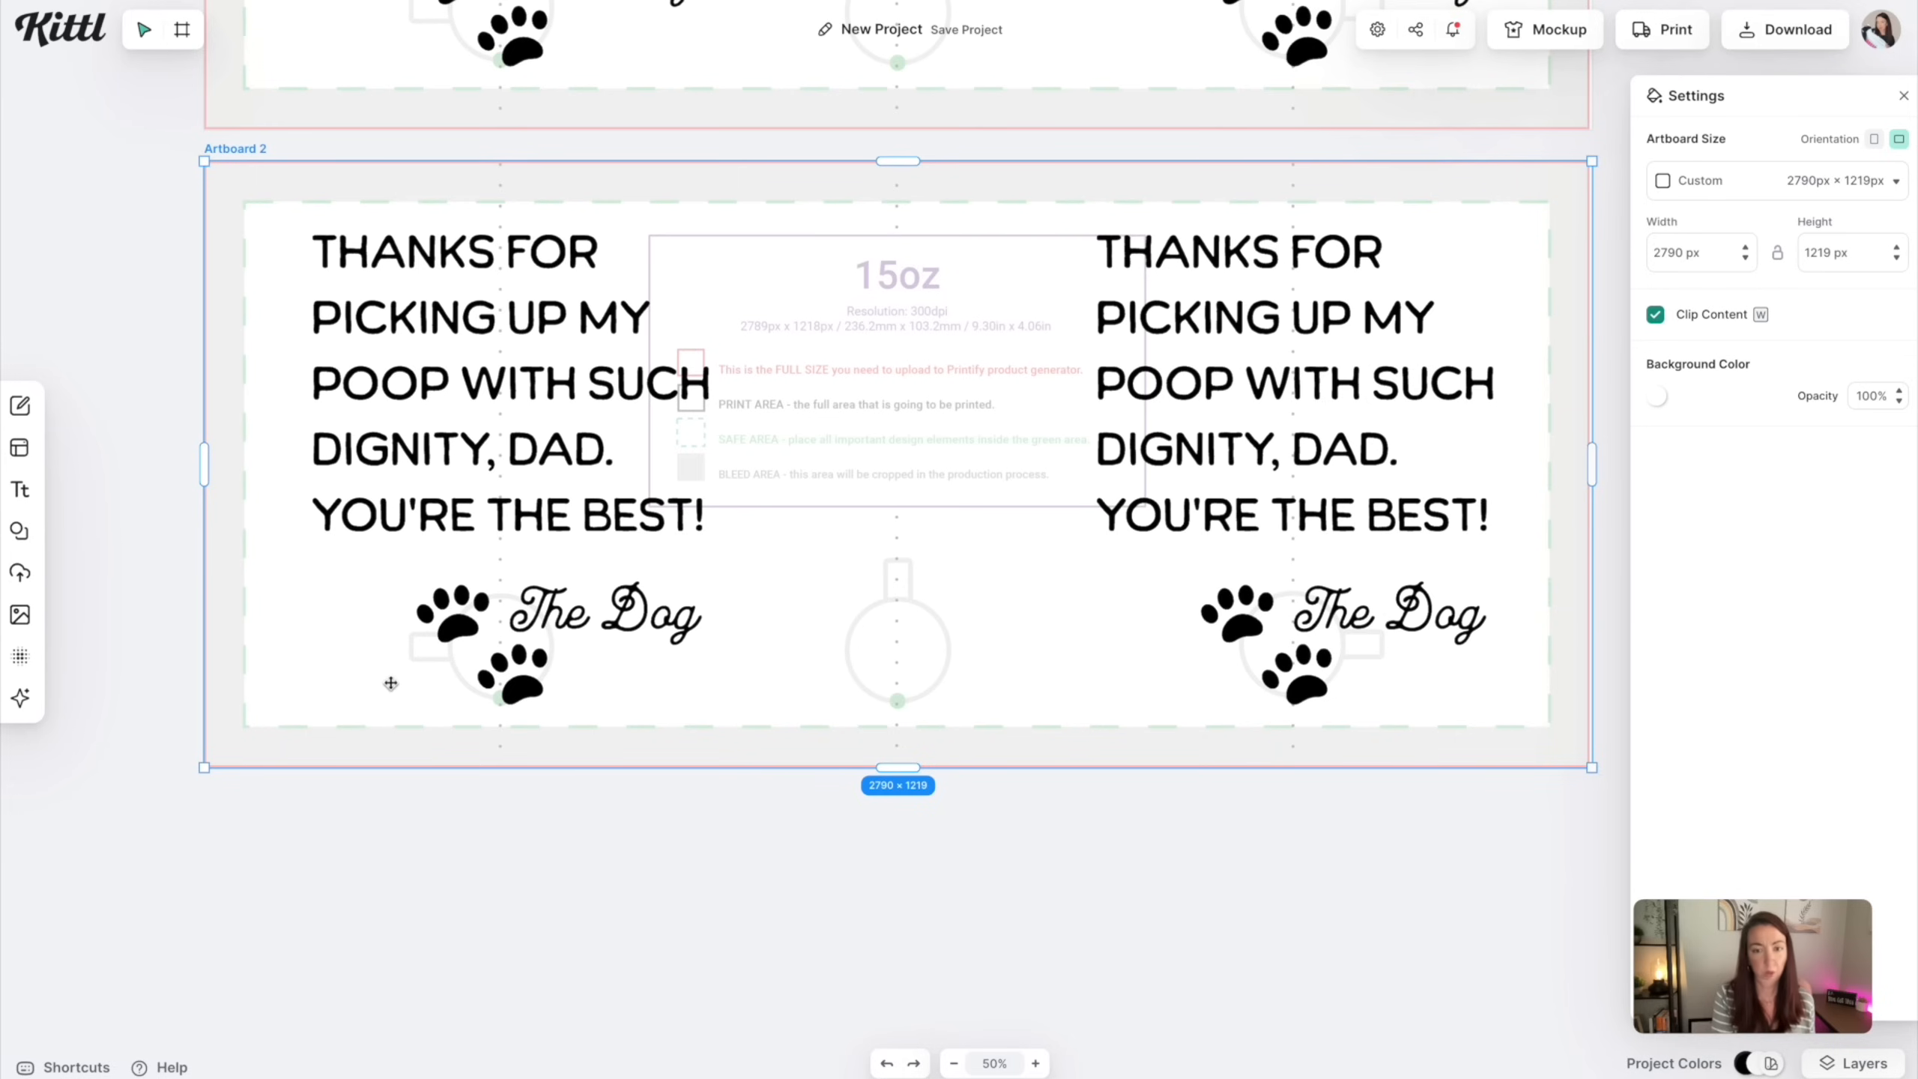
{"action": "left_click", "coordinate": [540, 618]}
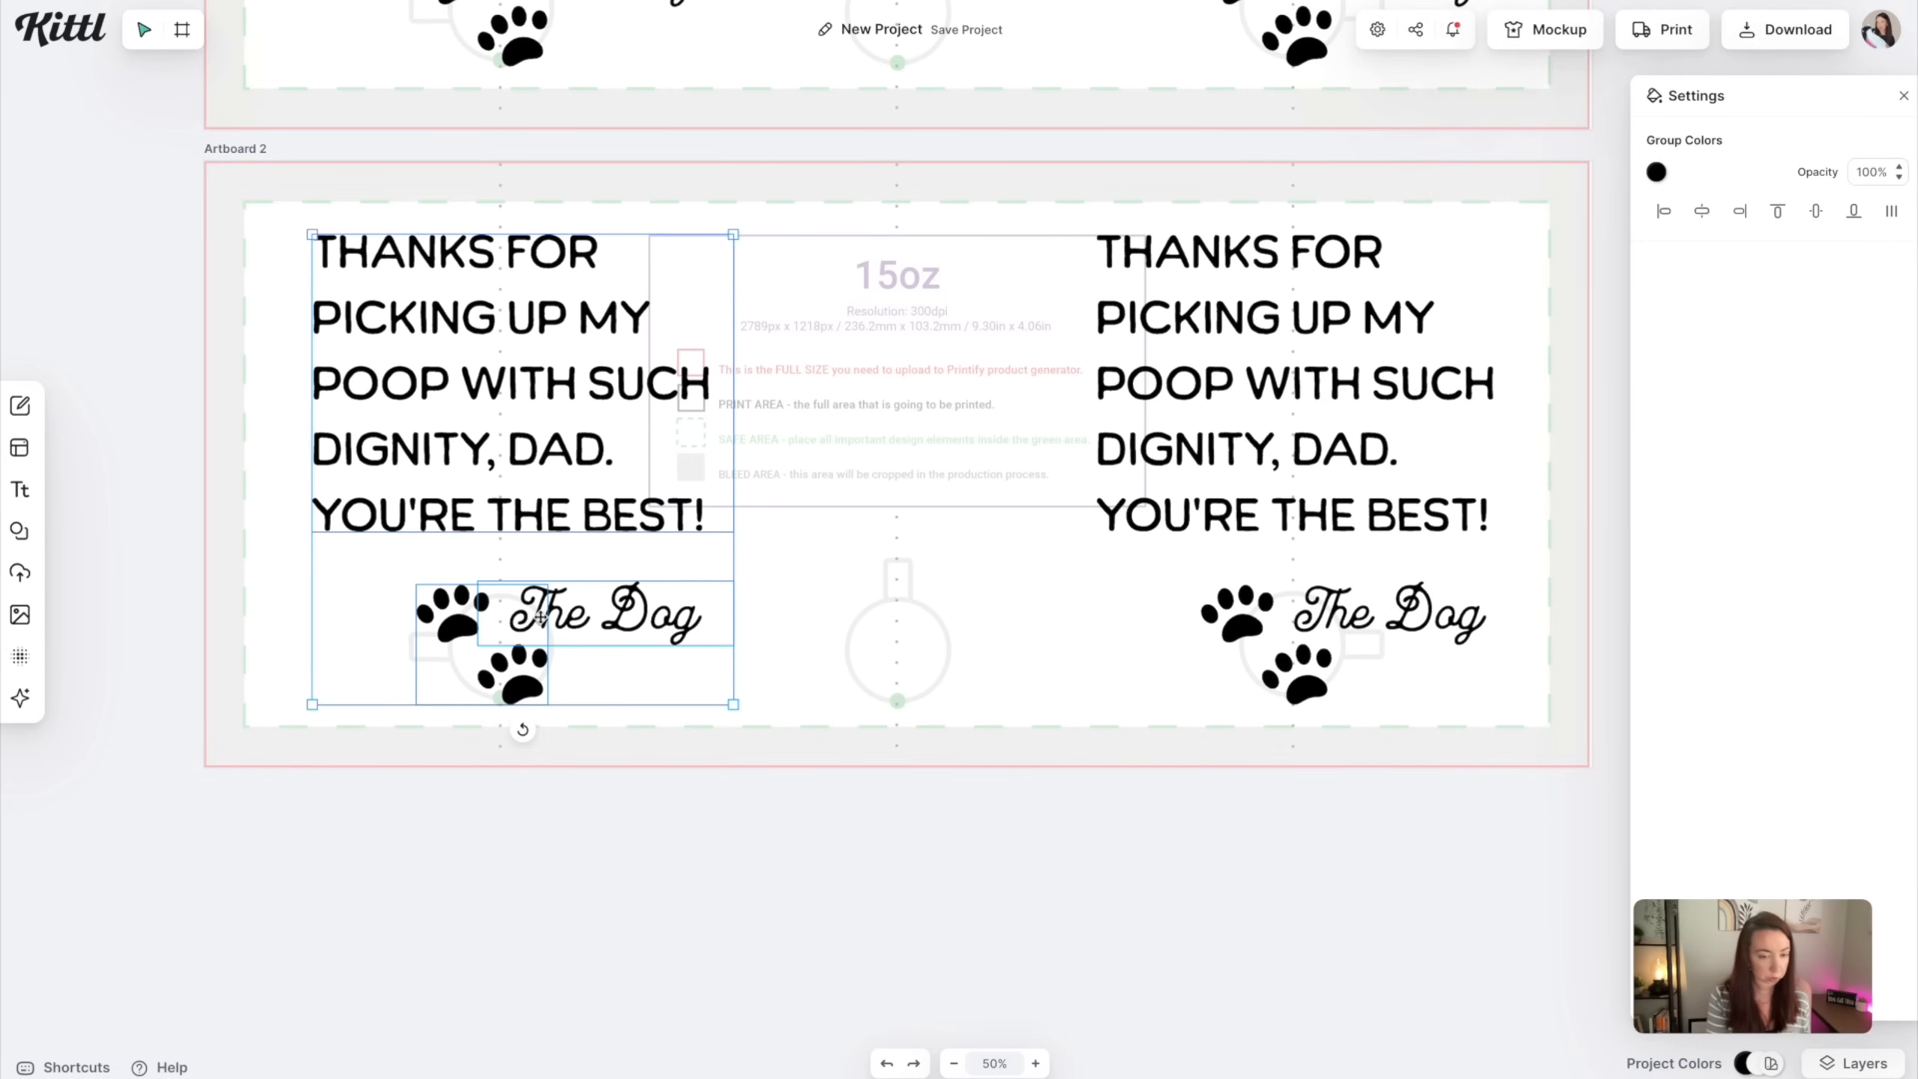
{"action": "key", "text": "Escape"}
{"action": "left_click", "coordinate": [1317, 616]}
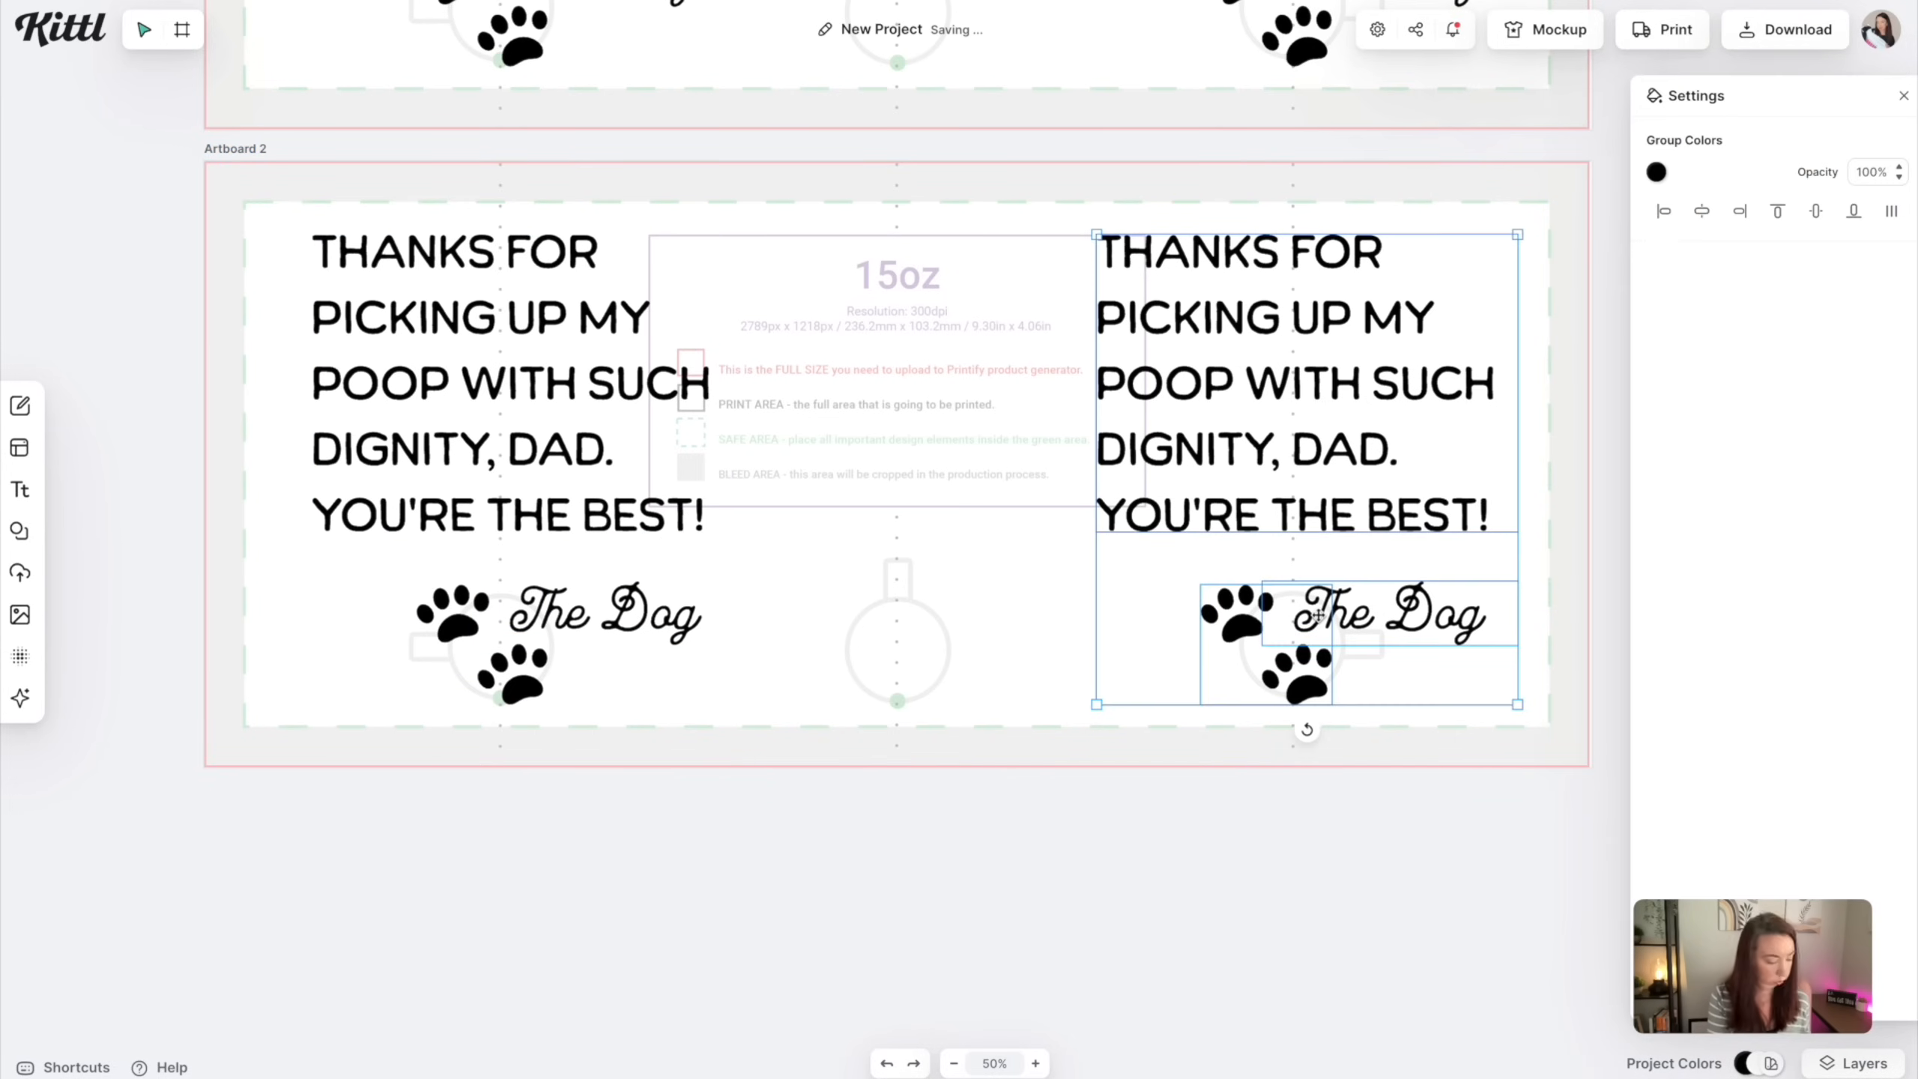
{"action": "key", "text": "Escape"}
{"action": "double_click", "coordinate": [627, 613]}
{"action": "double_click", "coordinate": [565, 612]}
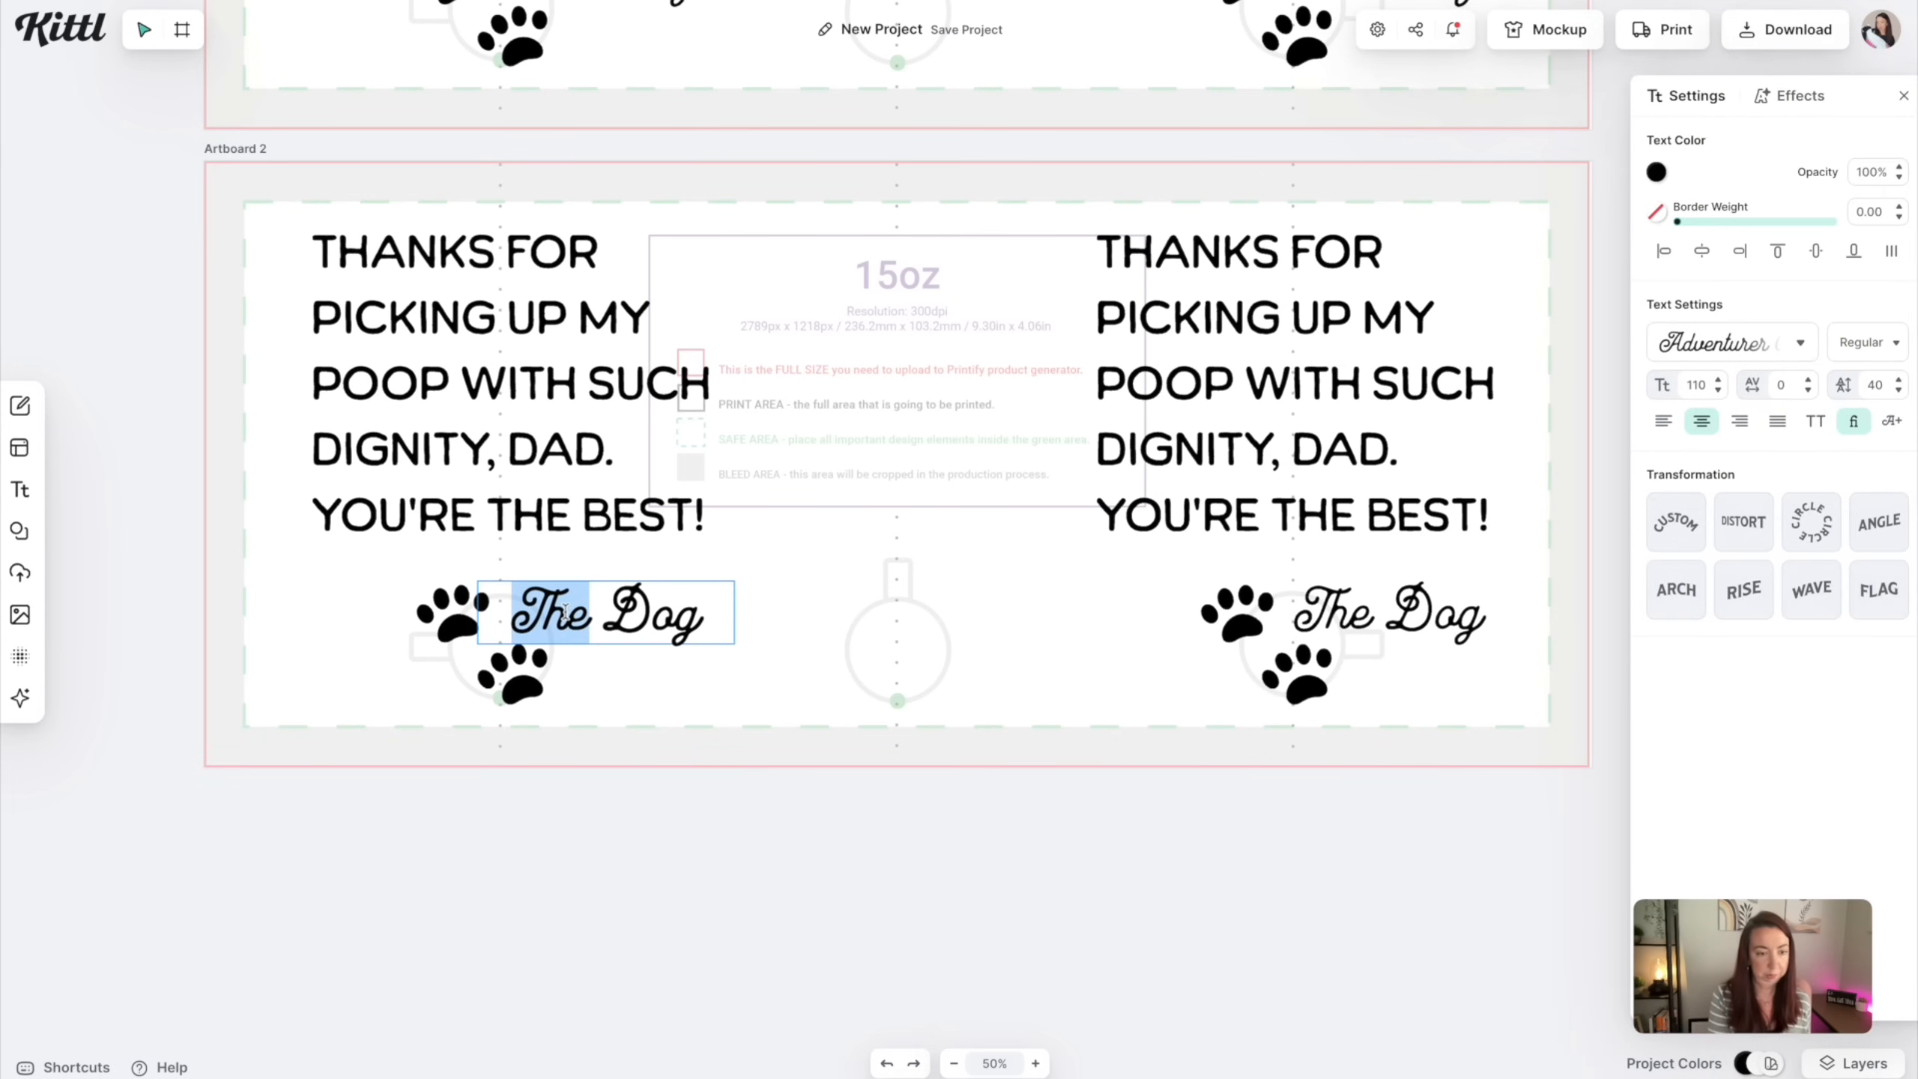
{"action": "triple_click", "coordinate": [565, 612]}
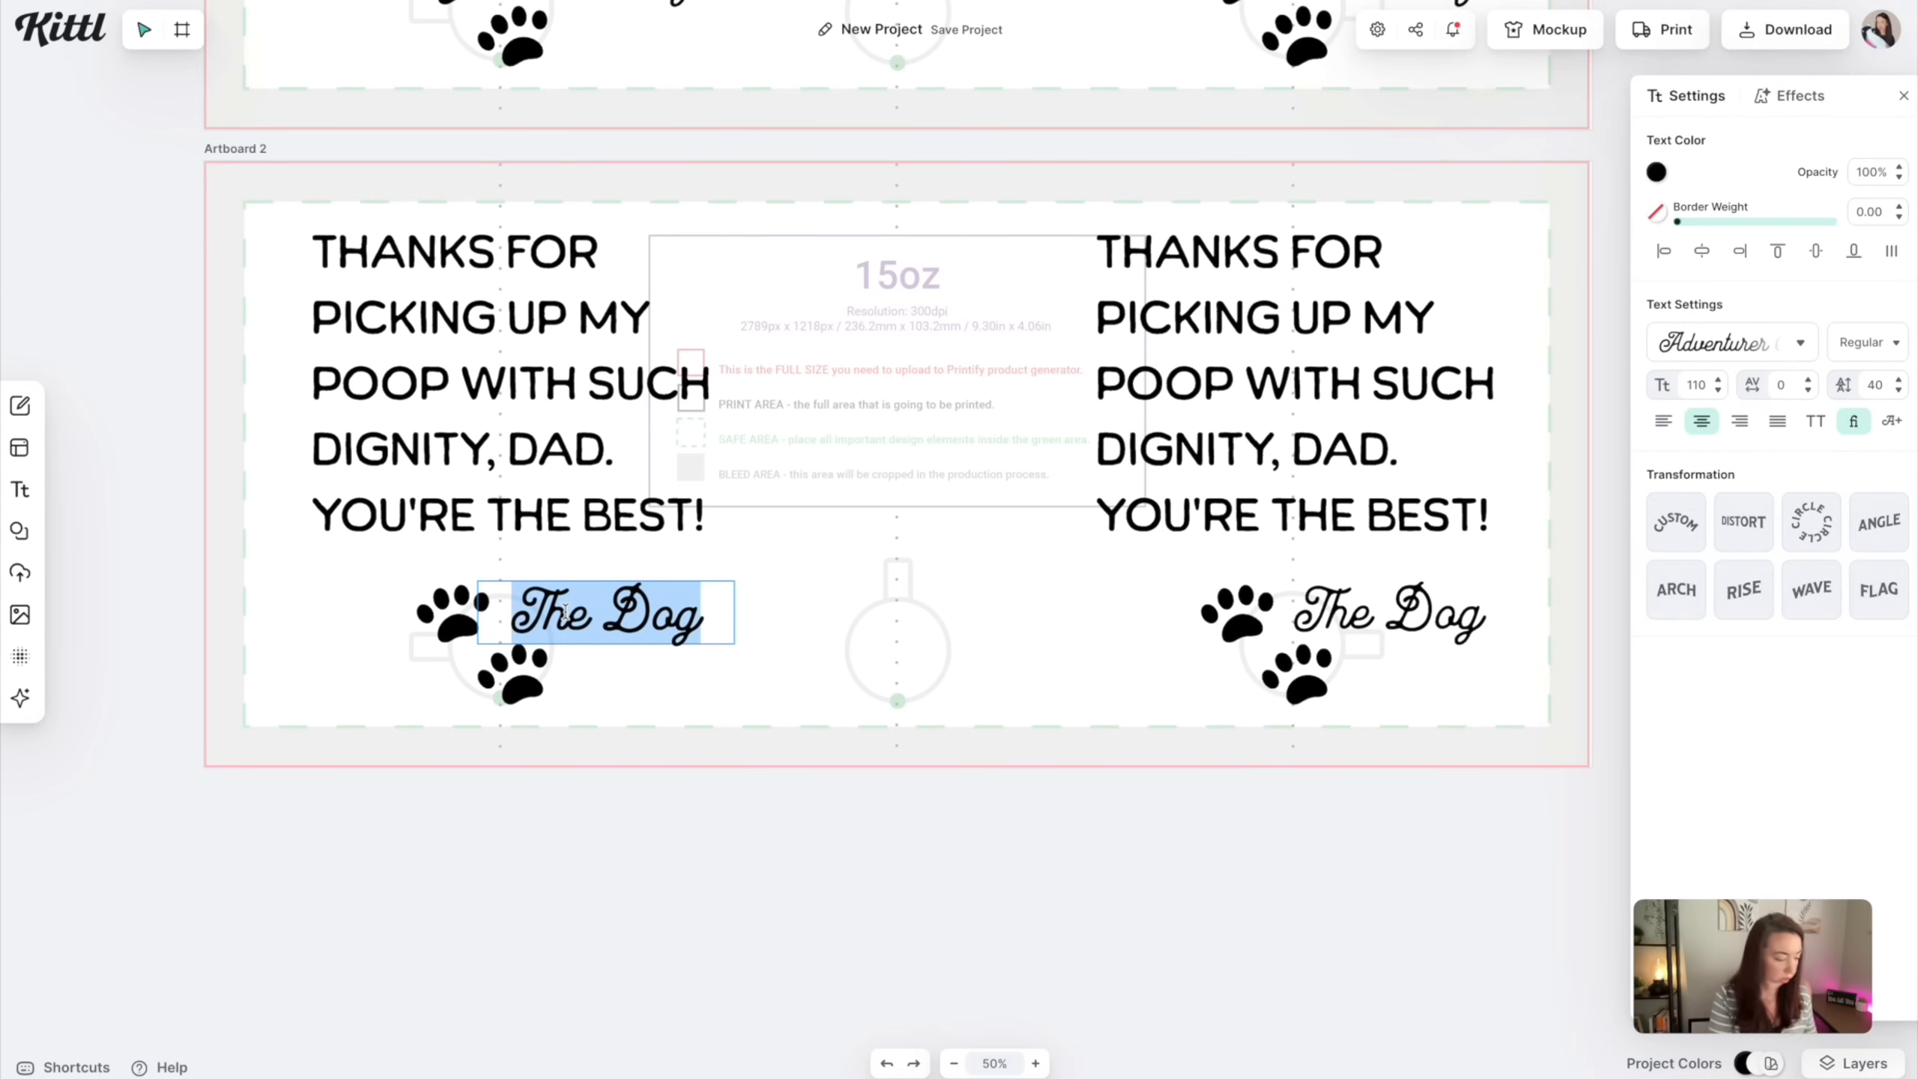
{"action": "type", "text": "Charlie"}
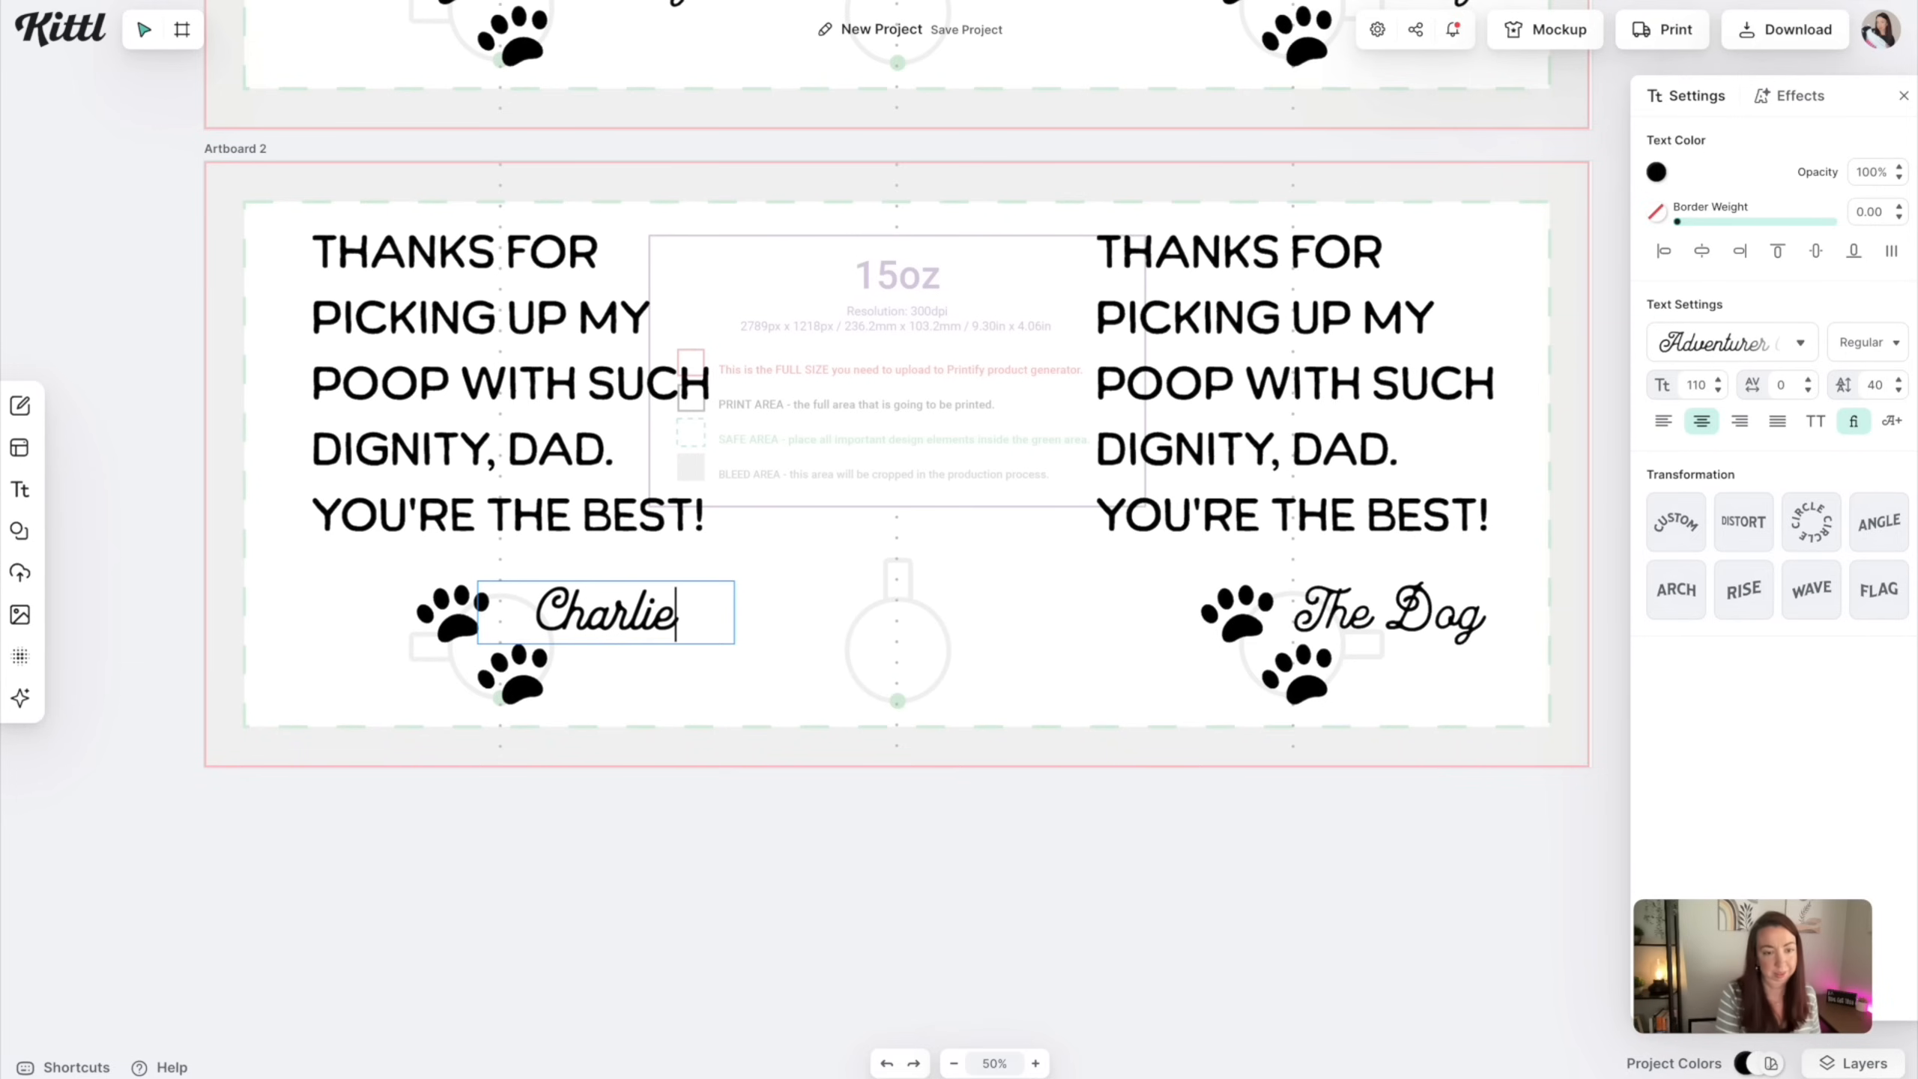
{"action": "key", "text": "Escape"}
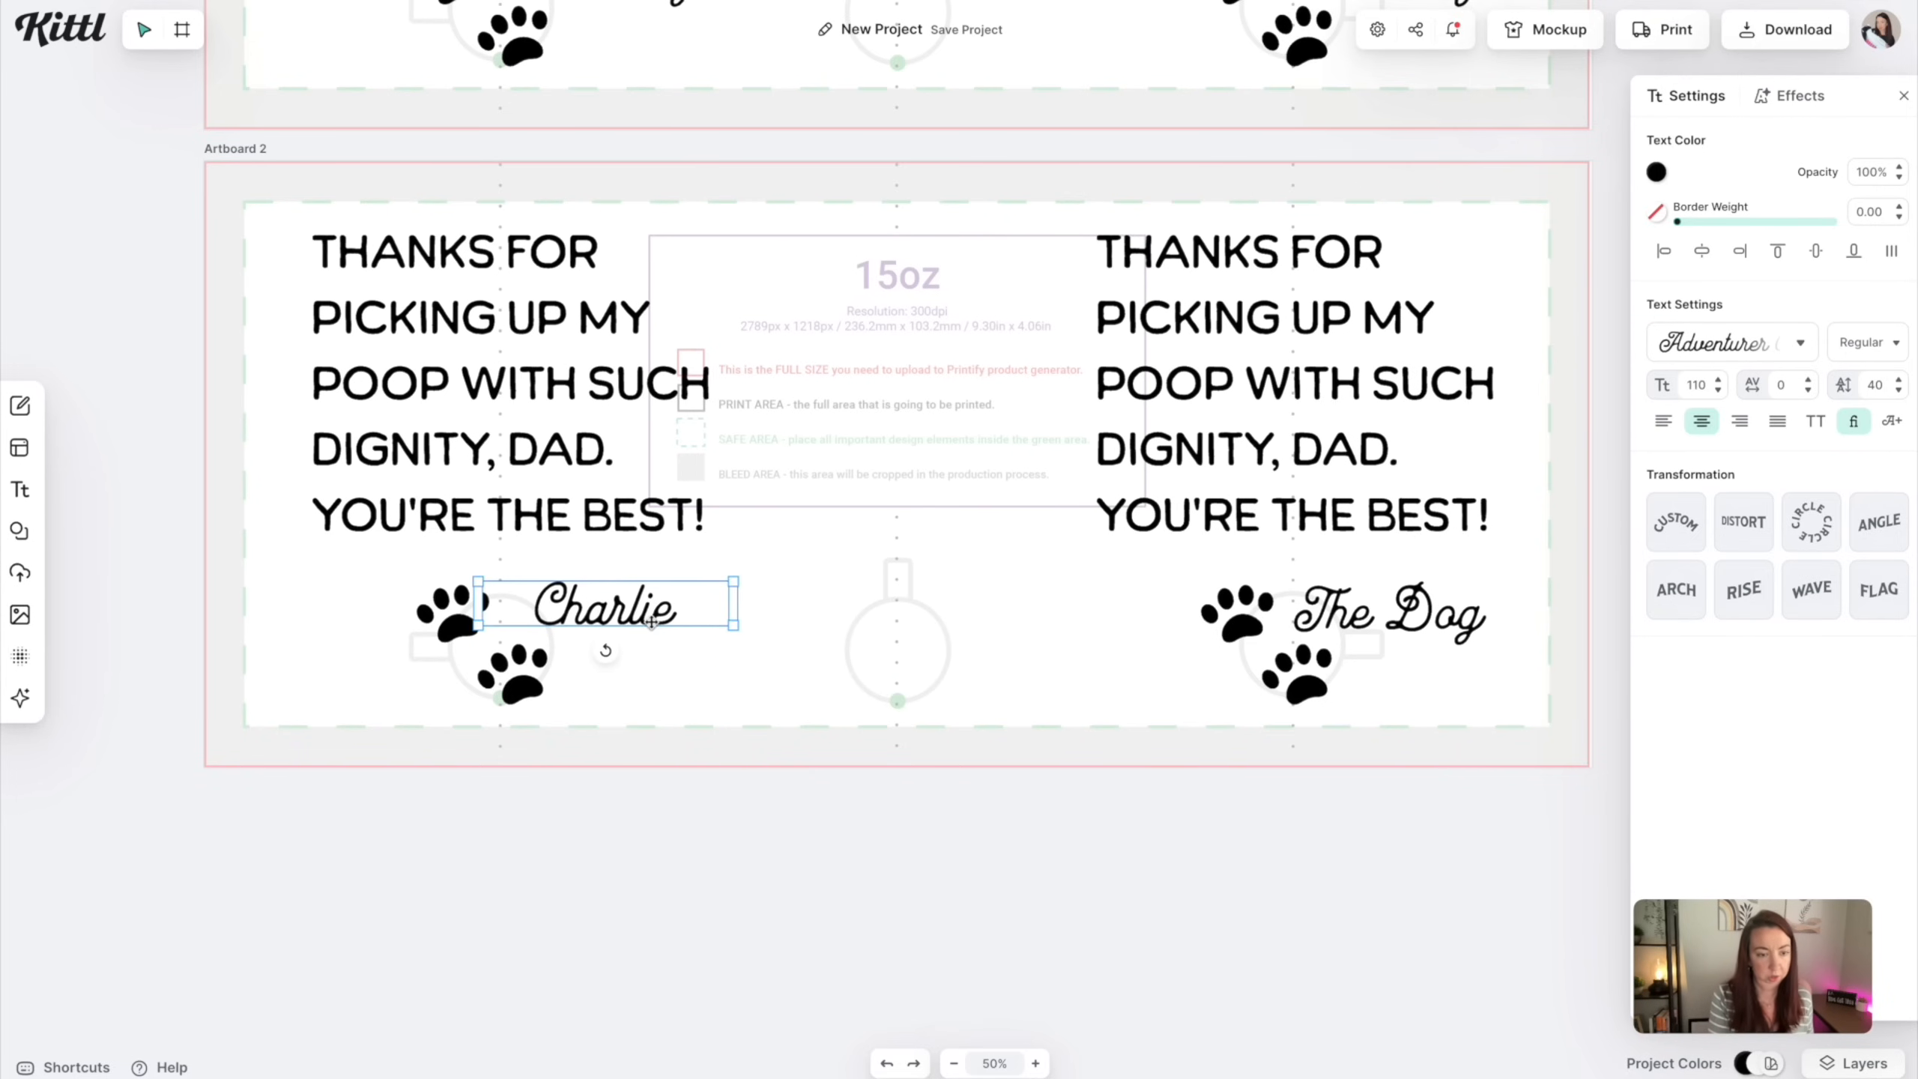
{"action": "left_click_drag", "start_coordinate": [652, 621], "coordinate": [627, 621]}
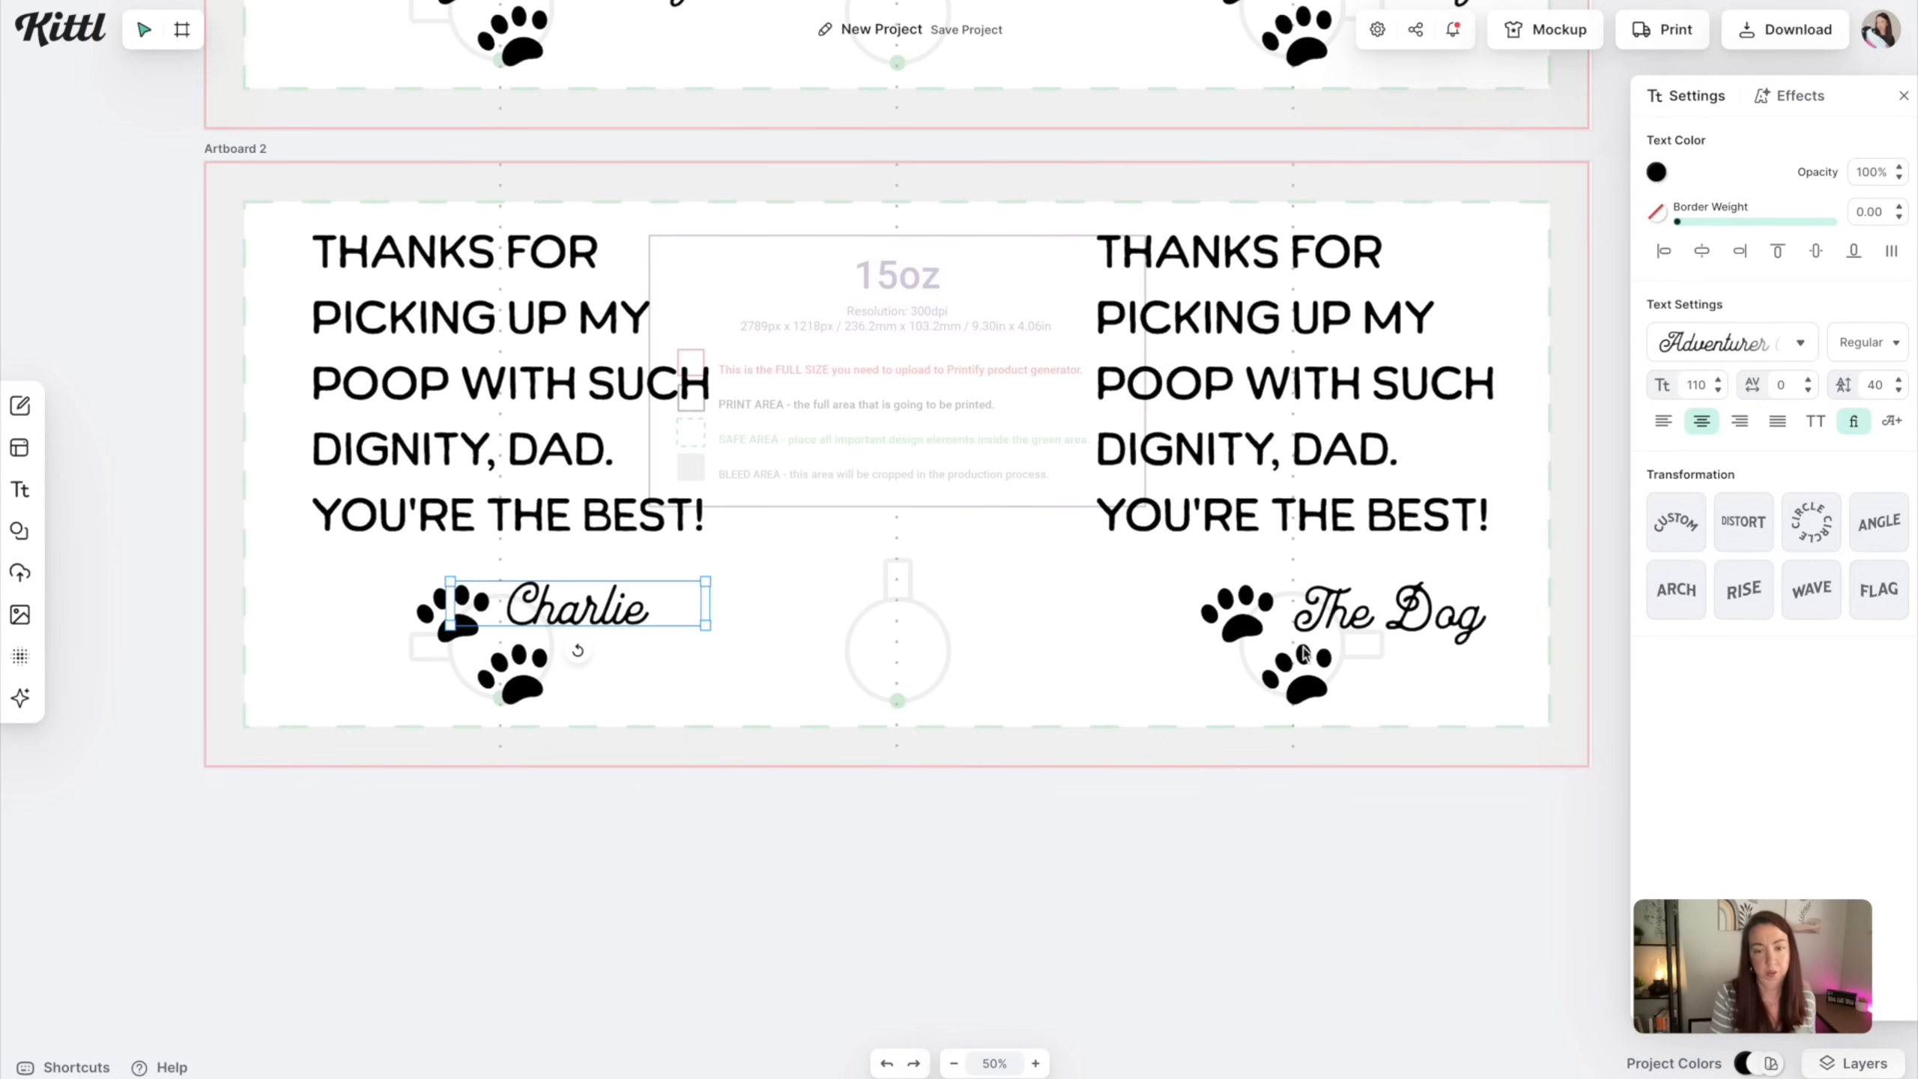
Change the right "The Dog" signature on Artboard 2 to "Charlie" and shift it closer to its paw prints
{"action": "left_click", "coordinate": [1443, 629]}
{"action": "double_click", "coordinate": [1438, 621]}
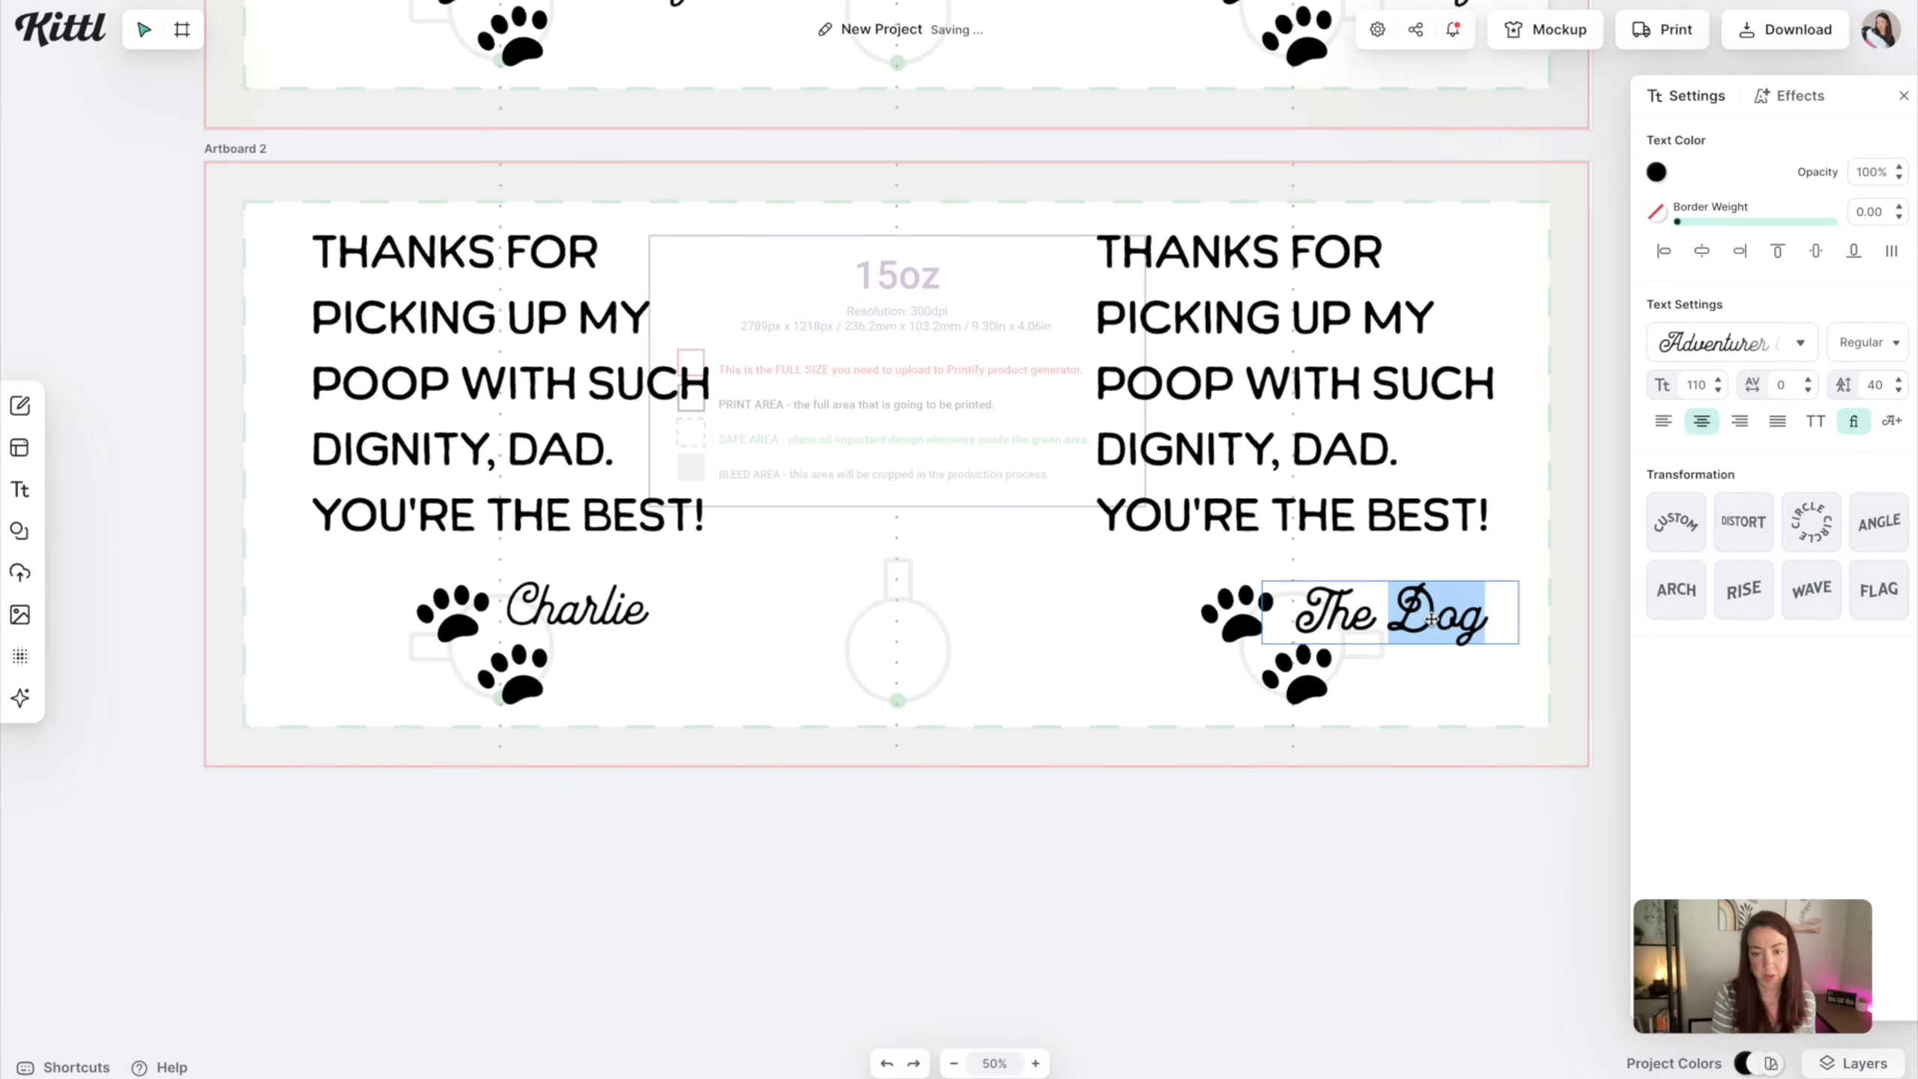
{"action": "left_click", "coordinate": [1439, 621]}
{"action": "left_click_drag", "start_coordinate": [1361, 617], "coordinate": [1292, 618]}
{"action": "double_click", "coordinate": [1478, 618]}
{"action": "type", "text": "Charlie"}
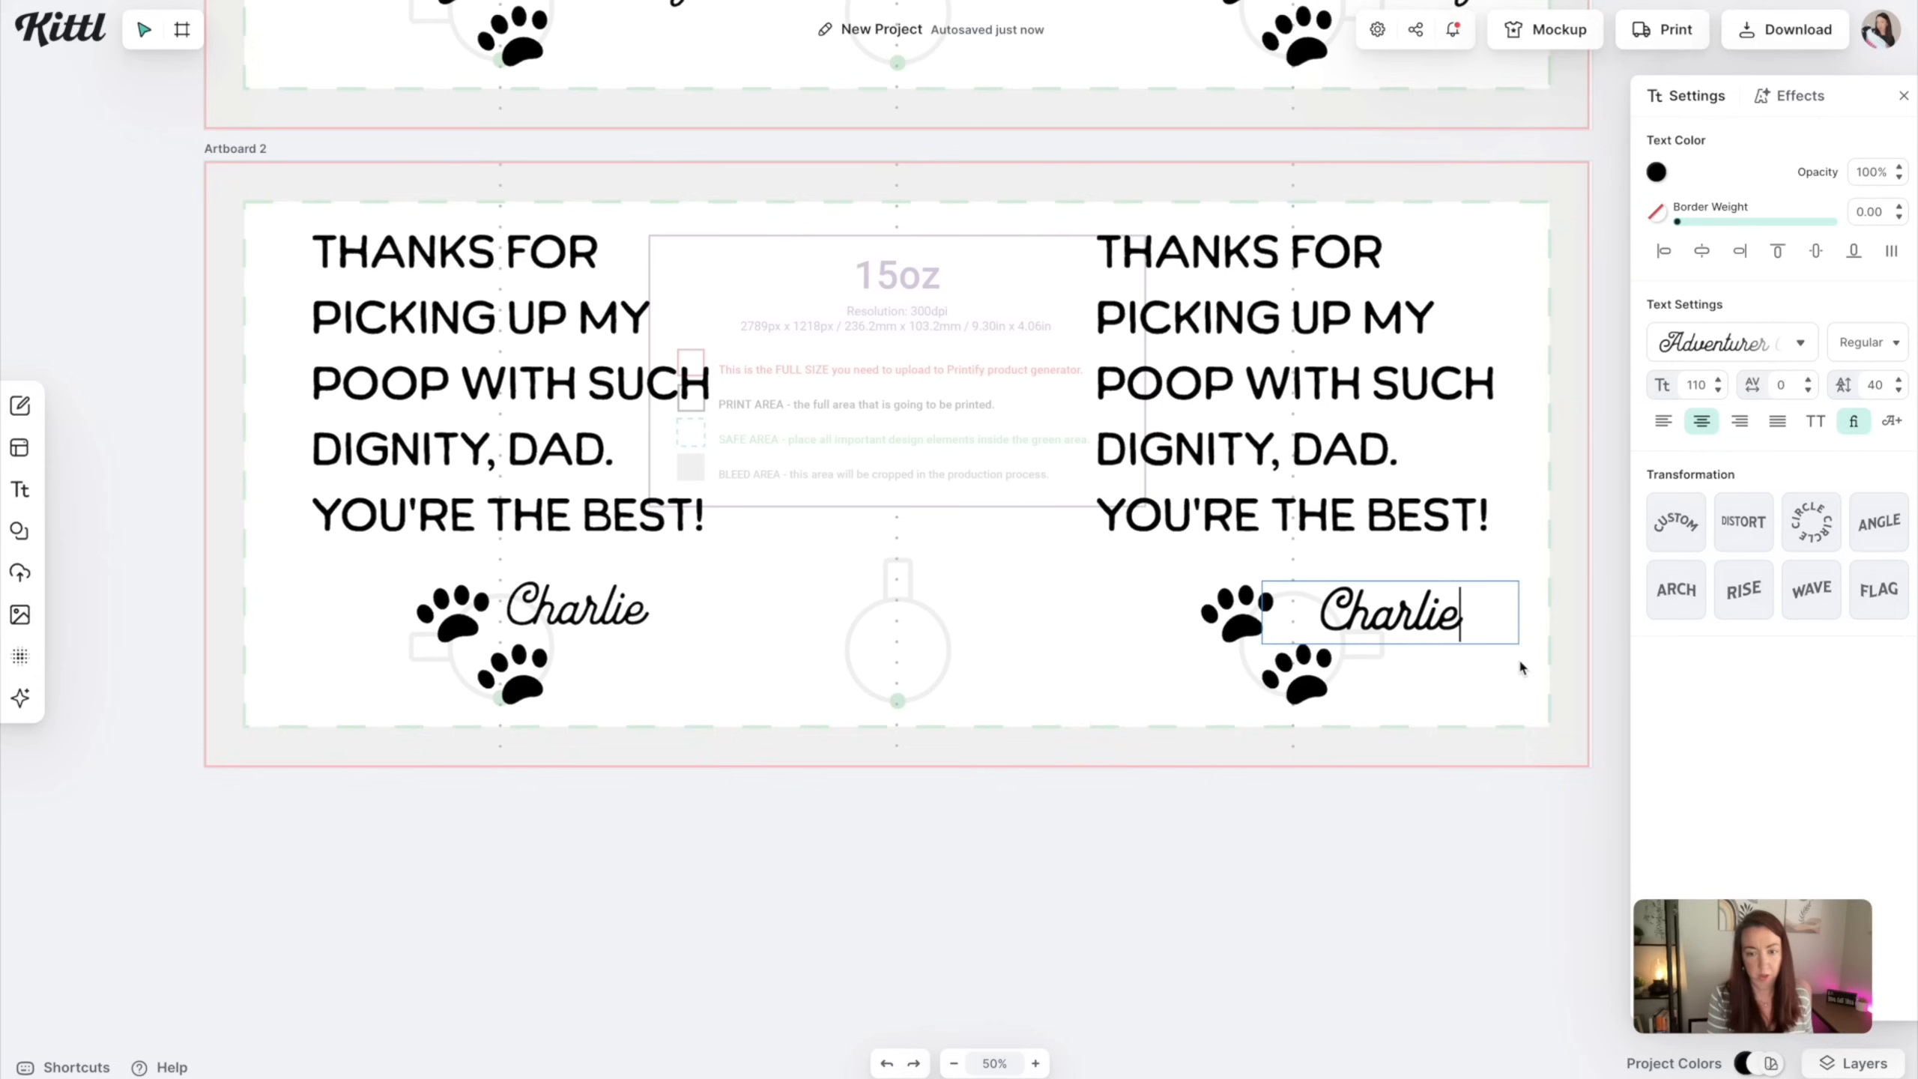
{"action": "key", "text": "Escape"}
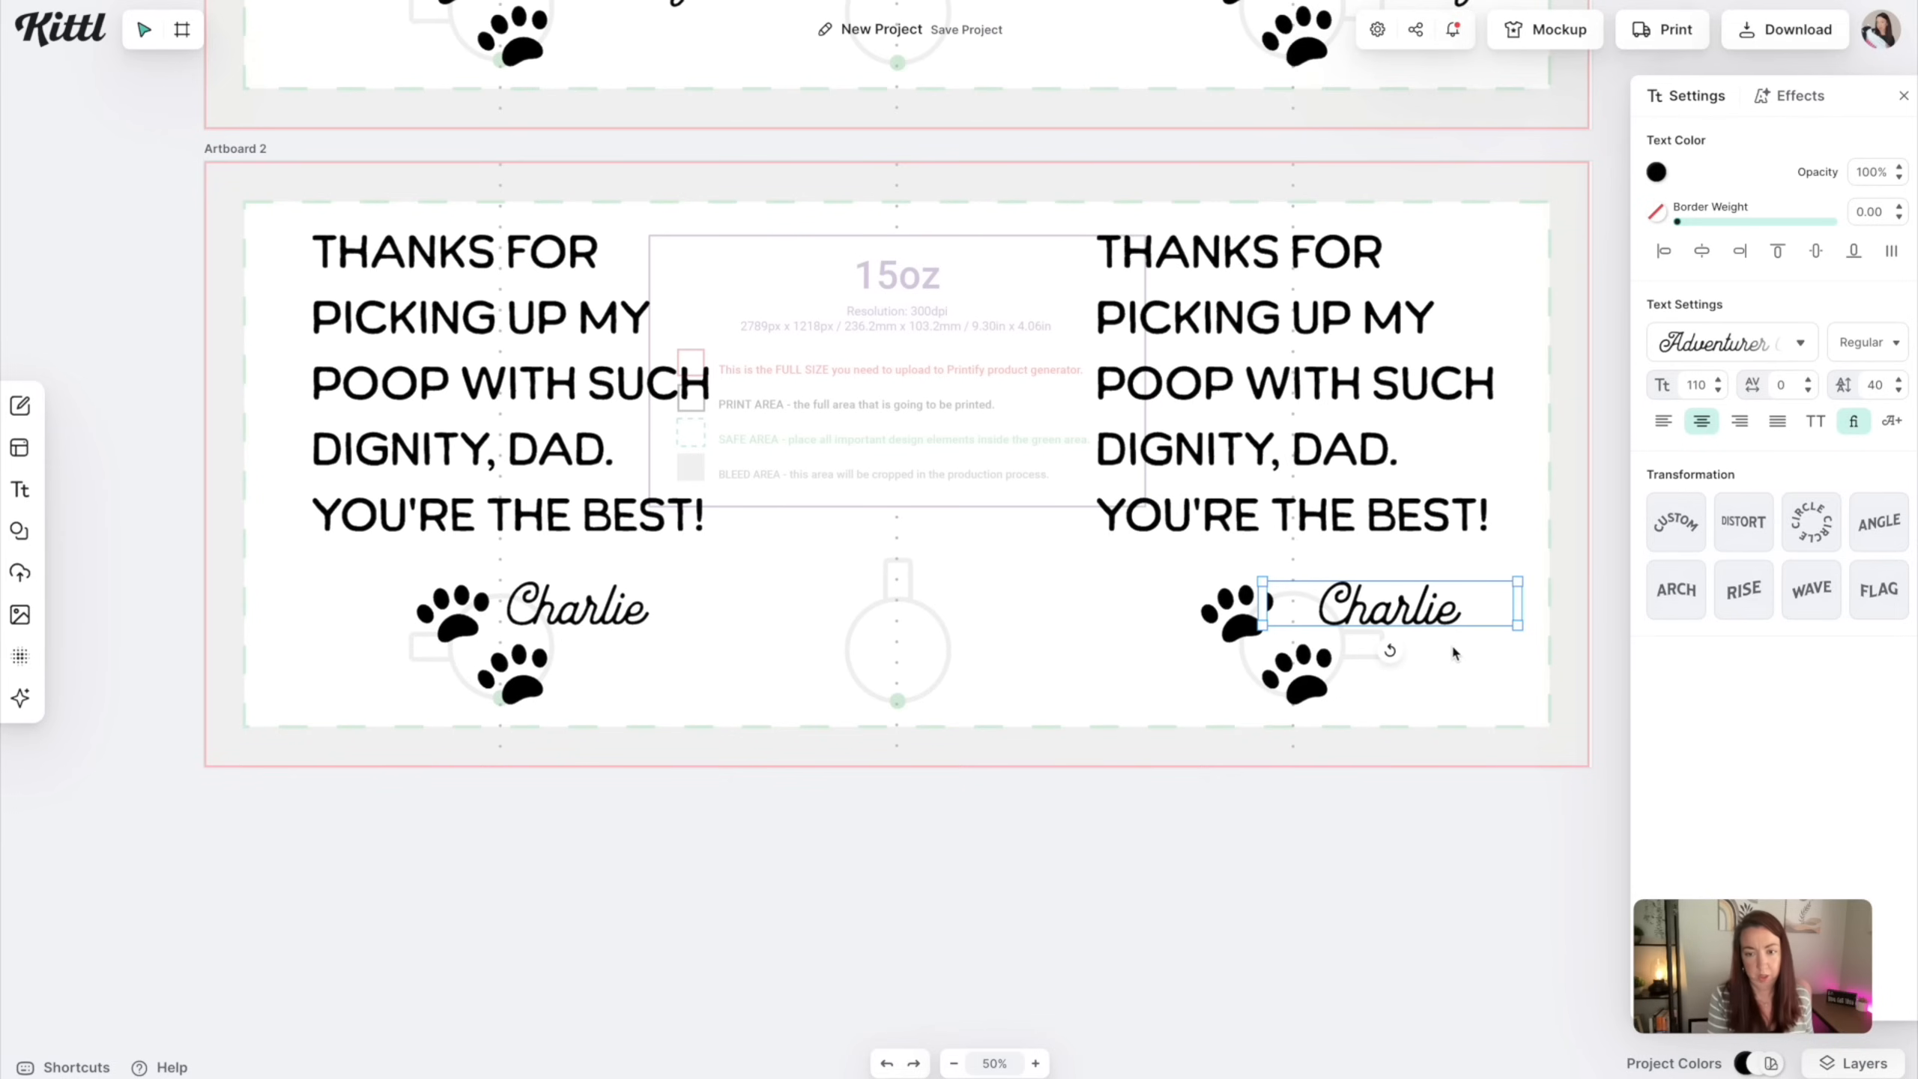
{"action": "left_click_drag", "start_coordinate": [1443, 624], "coordinate": [1415, 625]}
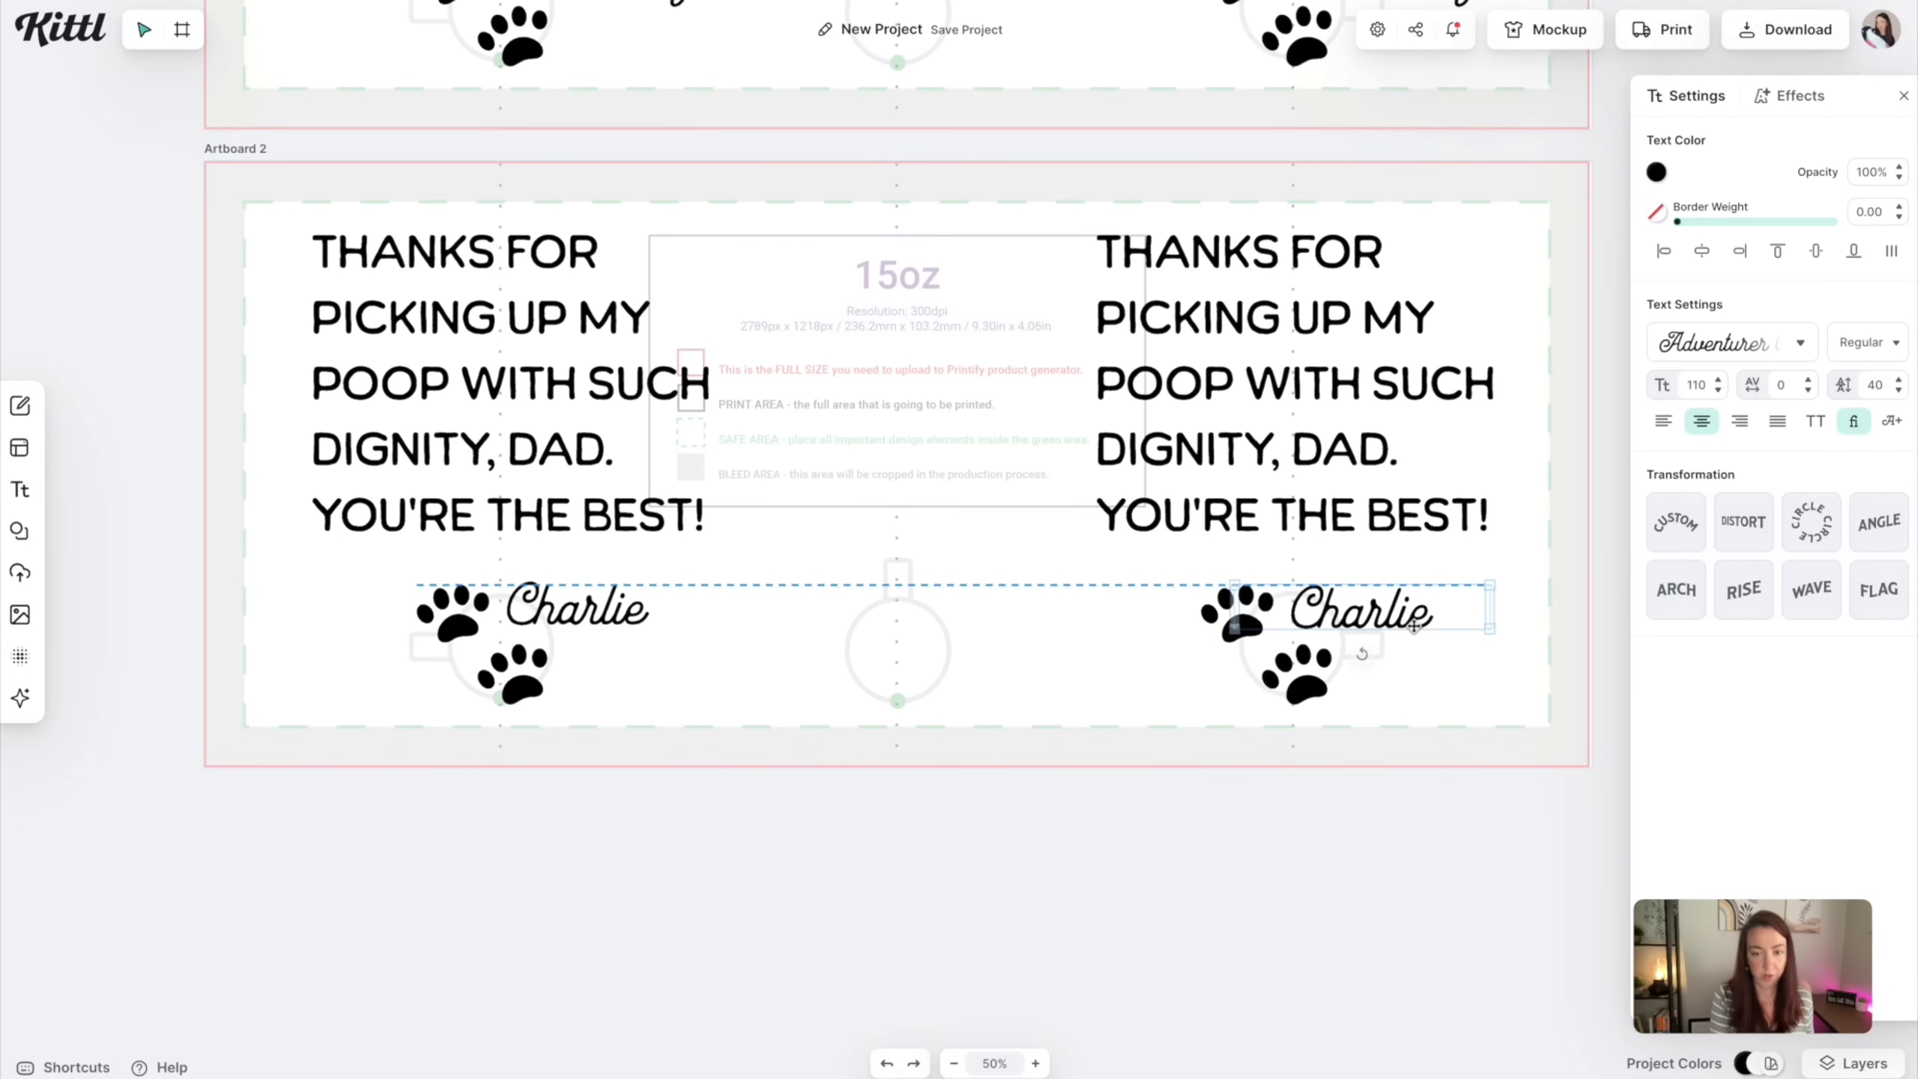
{"action": "left_click_drag", "start_coordinate": [1415, 626], "coordinate": [1419, 626]}
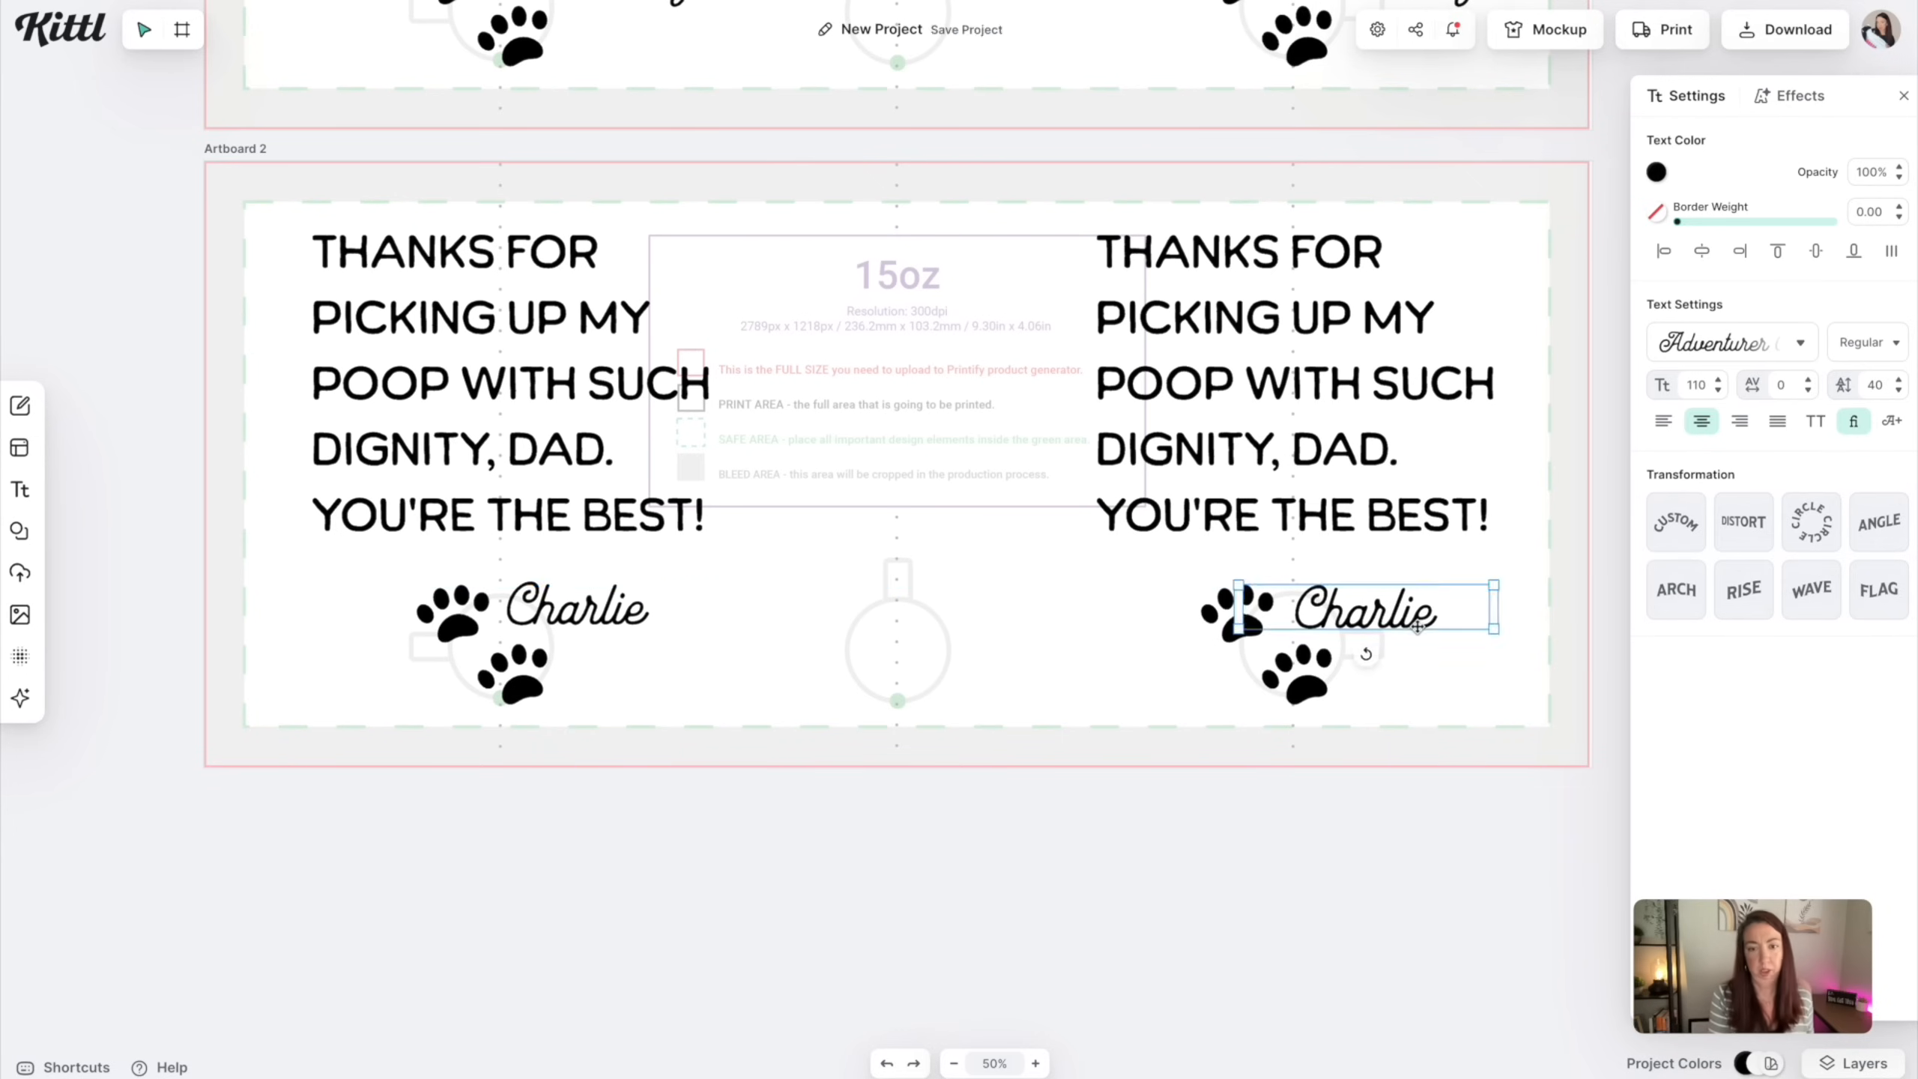
Nudge the right-hand paw prints and phrase on Artboard 2 slightly to the right
{"action": "left_click", "coordinate": [1310, 676]}
{"action": "left_click_drag", "start_coordinate": [1310, 676], "coordinate": [1310, 676]}
{"action": "left_click_drag", "start_coordinate": [1381, 526], "coordinate": [1388, 523]}
{"action": "left_click", "coordinate": [1402, 806]}
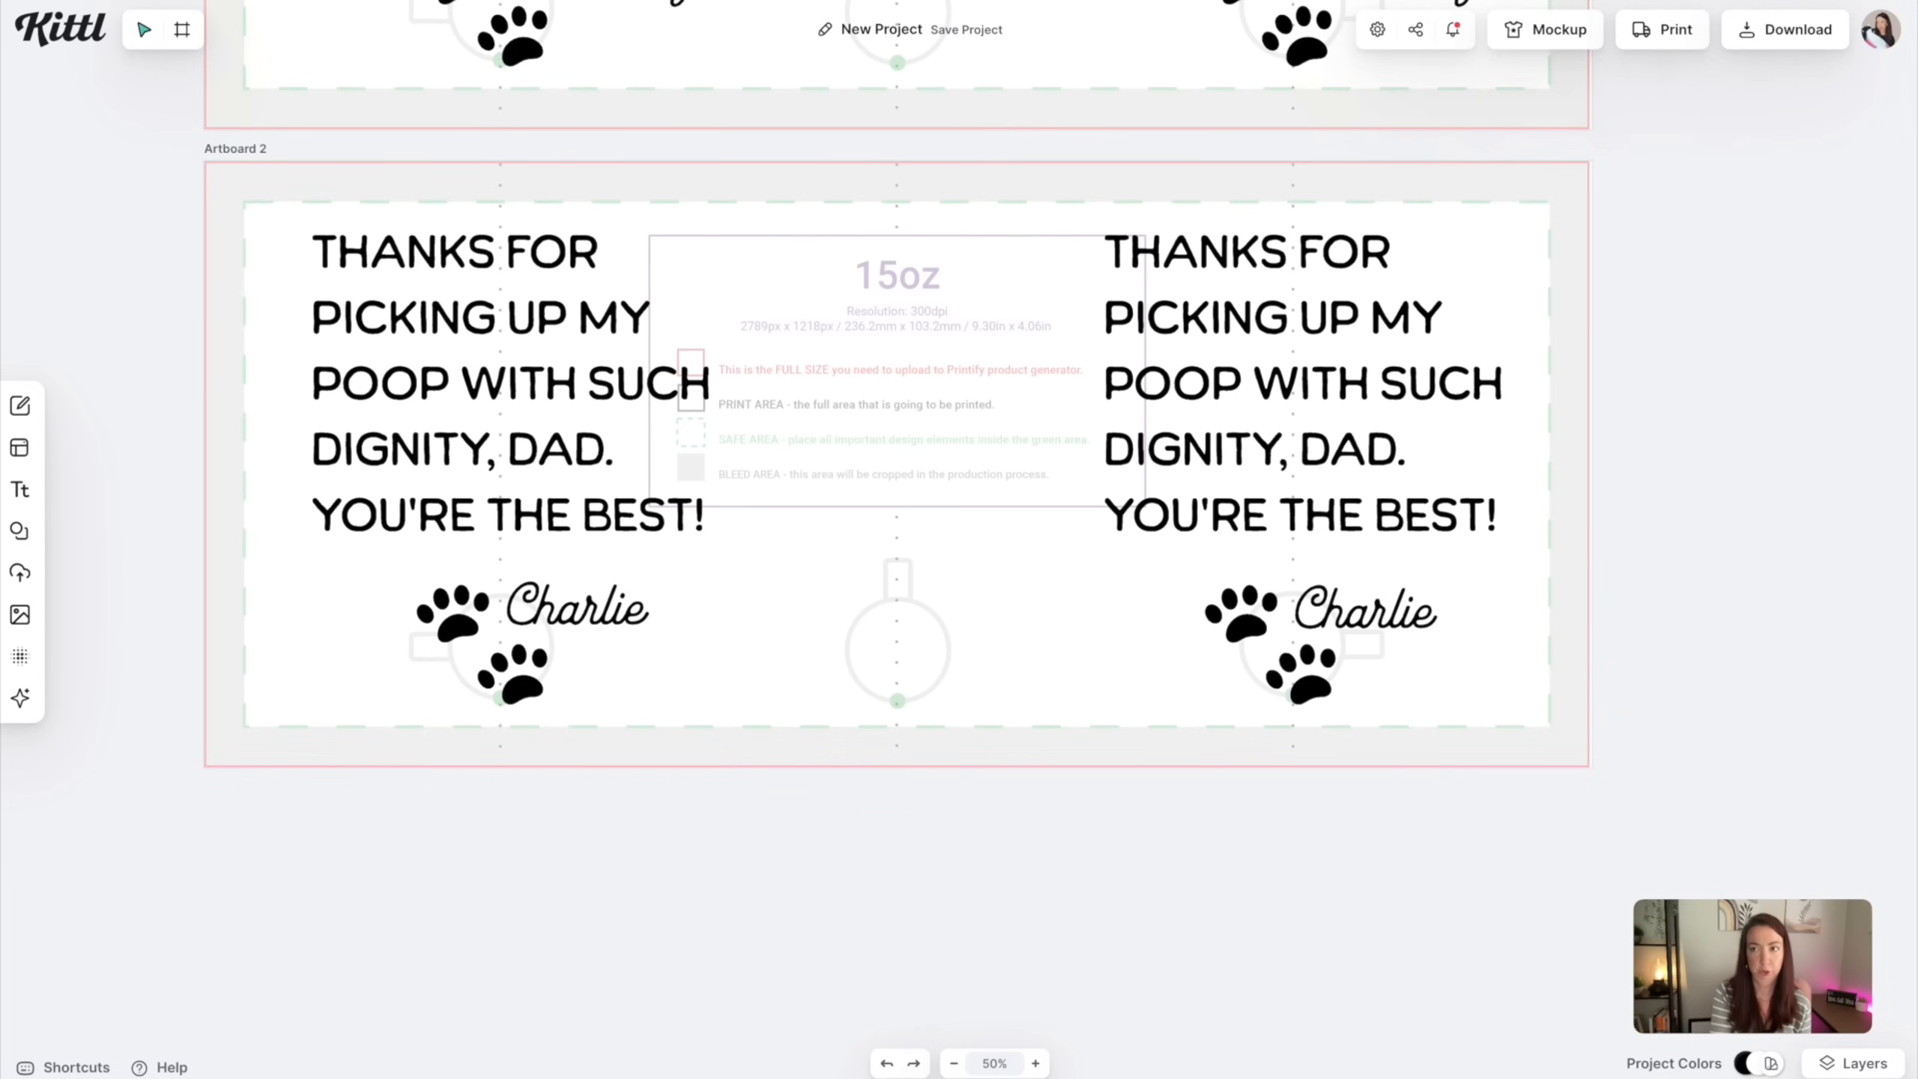
Duplicate Artboard 2 with the "Charlie" design and position the copy directly beneath it
{"action": "key", "text": "ctrl+minus"}
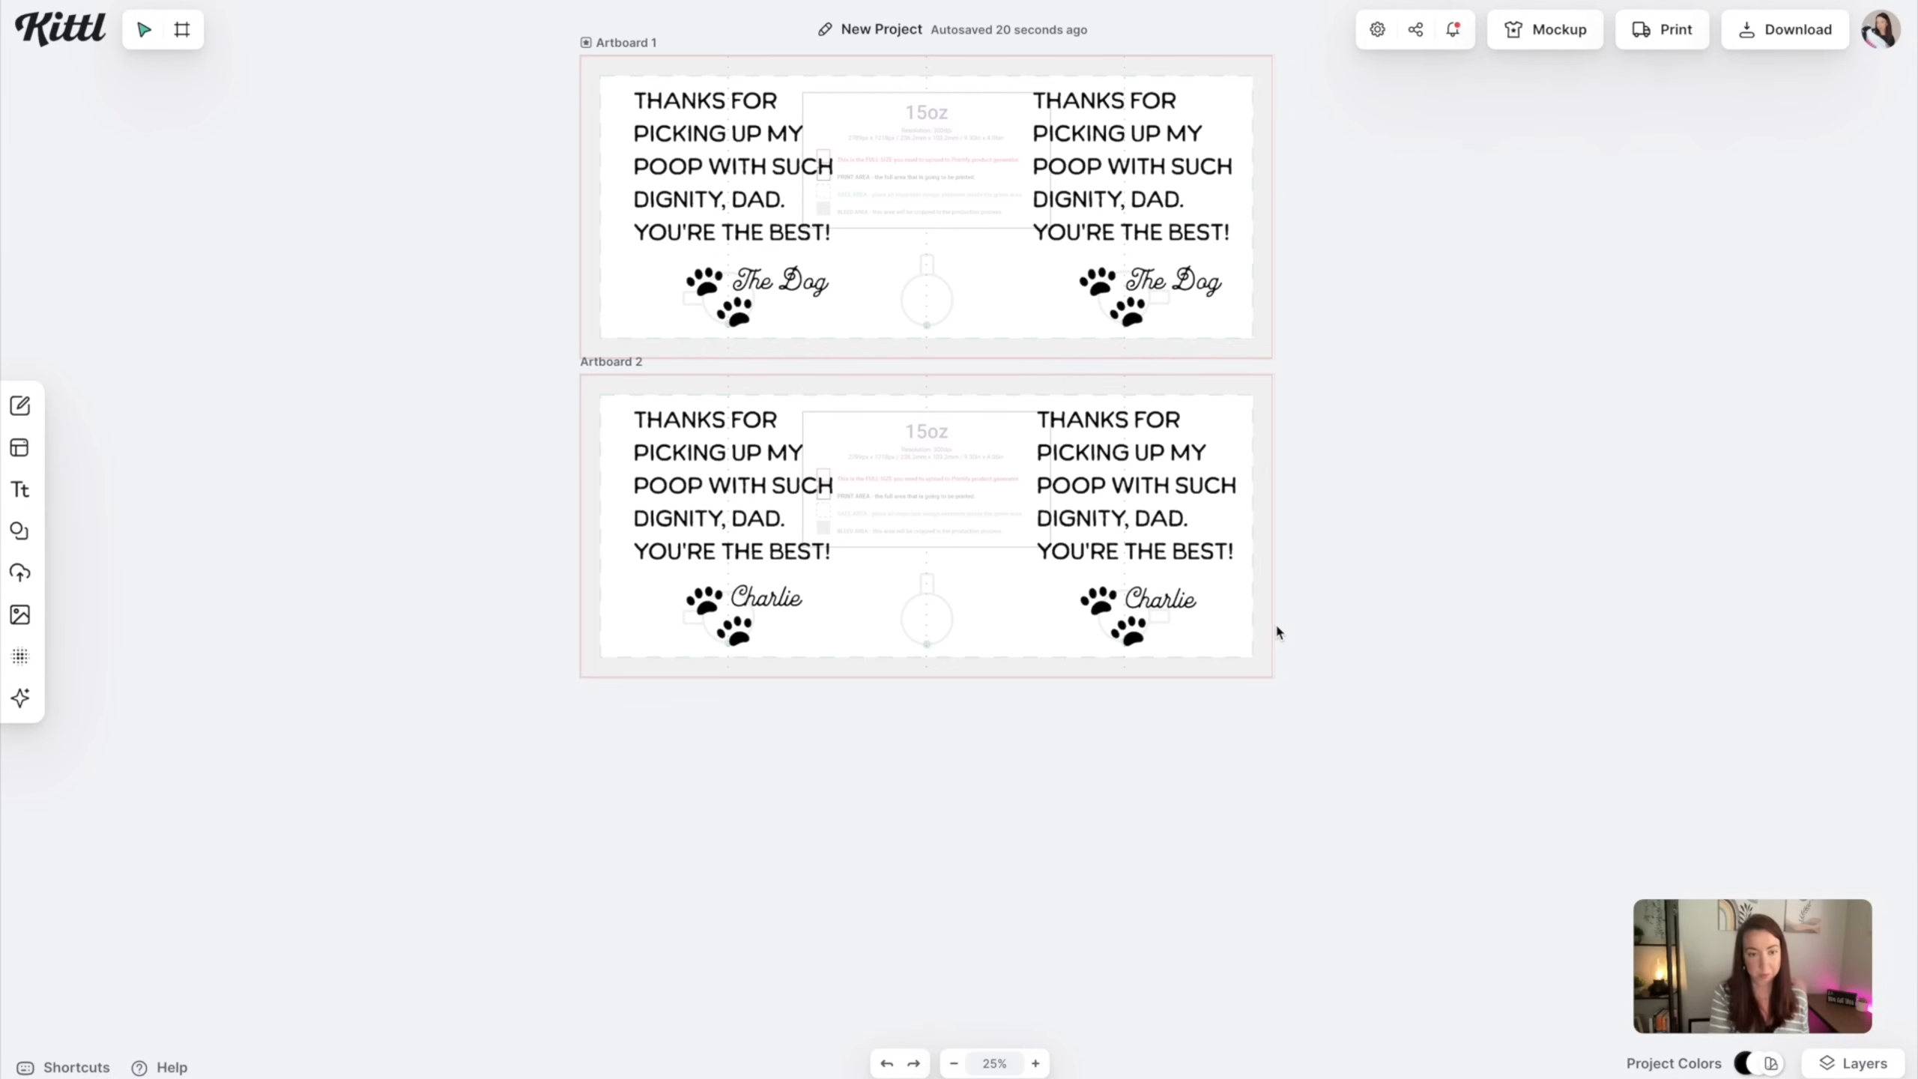
{"action": "left_click", "coordinate": [608, 363]}
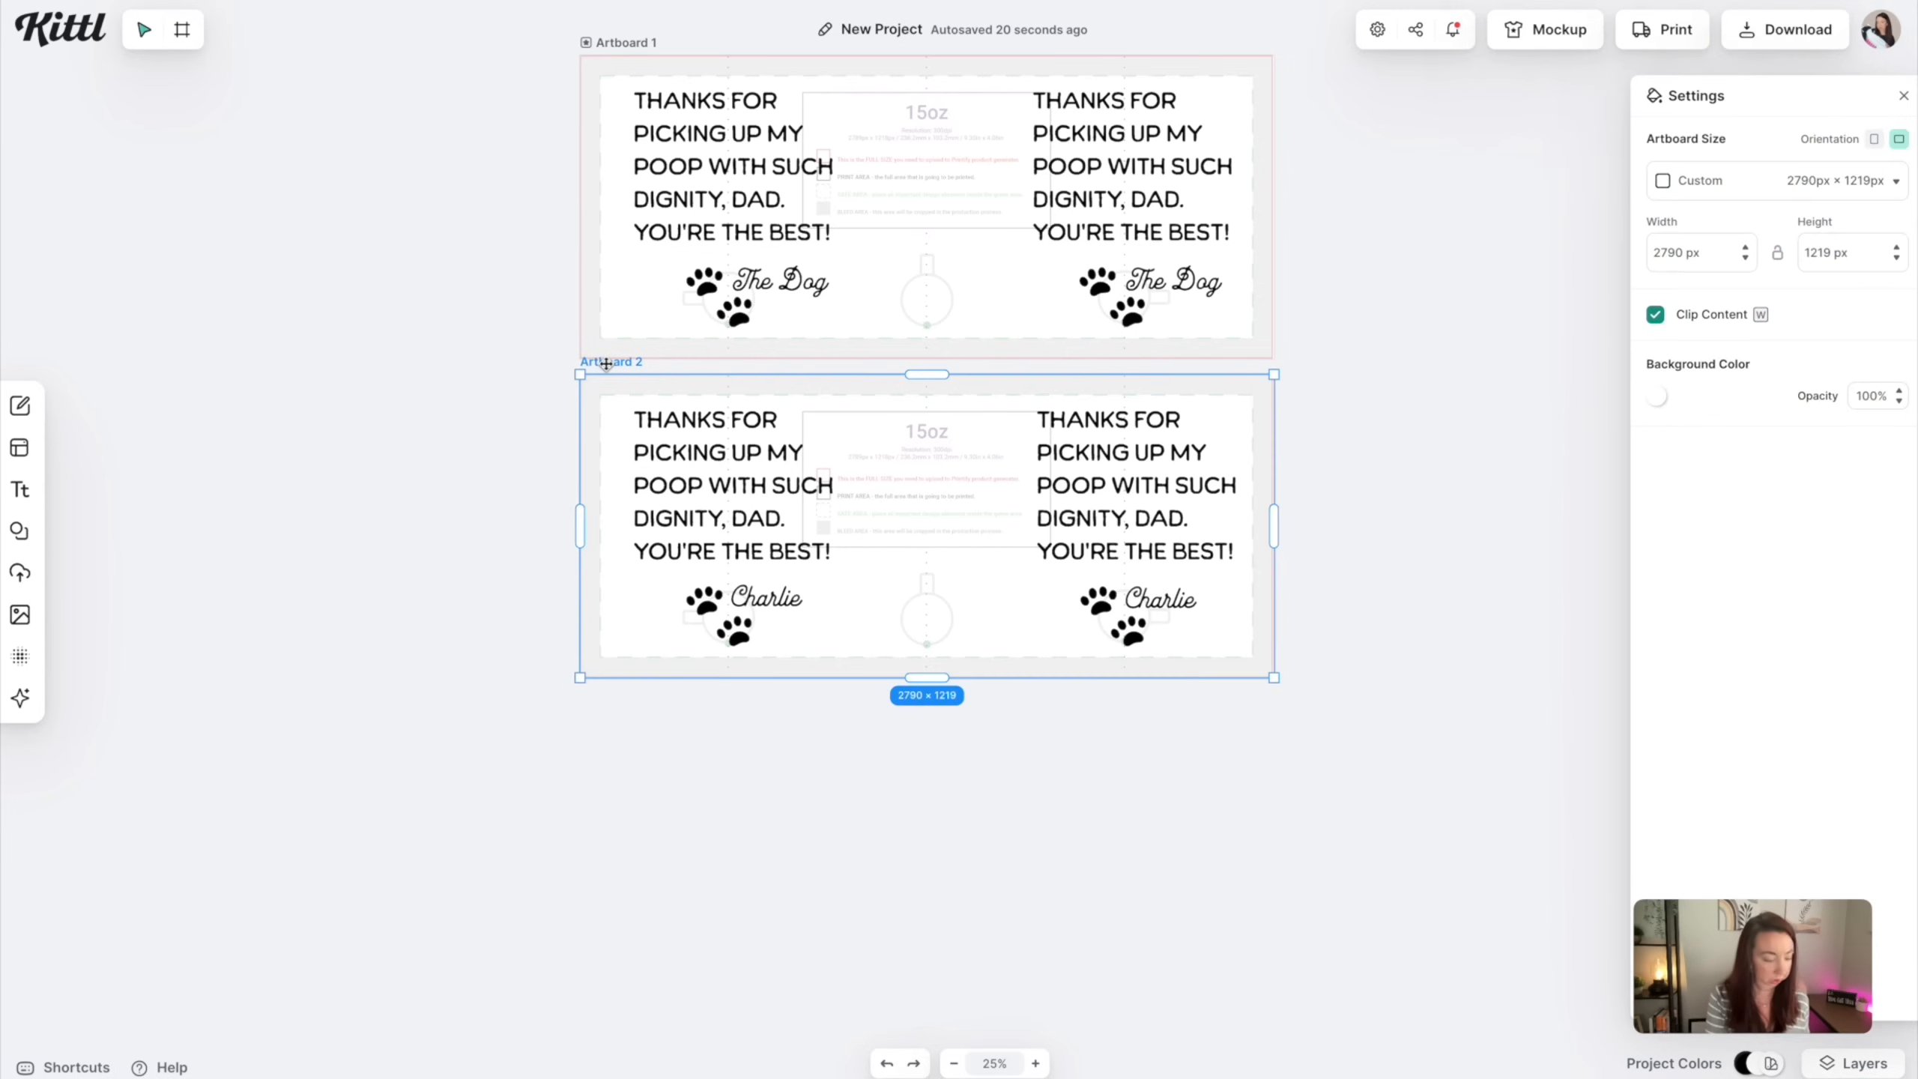
{"action": "key", "text": "ctrl+d"}
{"action": "scroll", "coordinate": [548, 374], "scroll_direction": "up", "scroll_amount": 1}
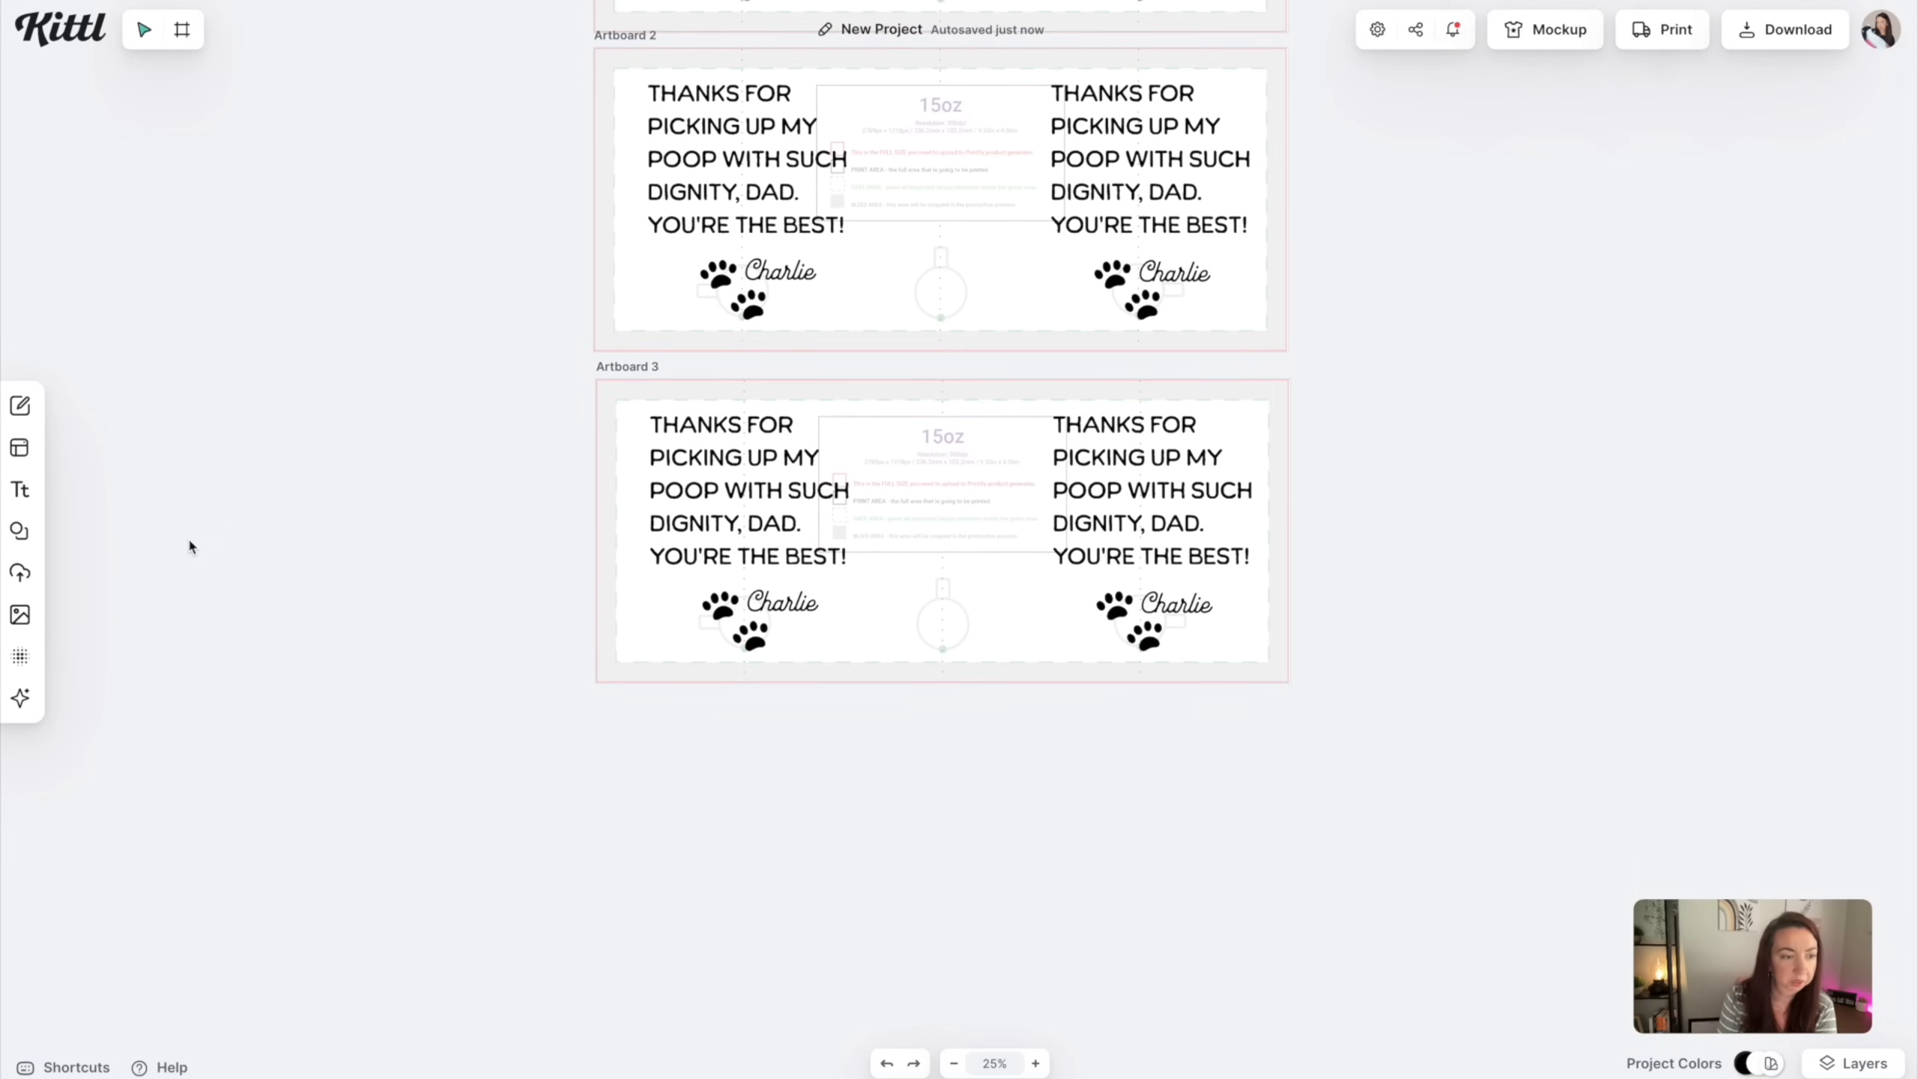
Browse the vintage text templates and add the "The Sanborn Coffee" design to Artboard 3
{"action": "left_click", "coordinate": [21, 536]}
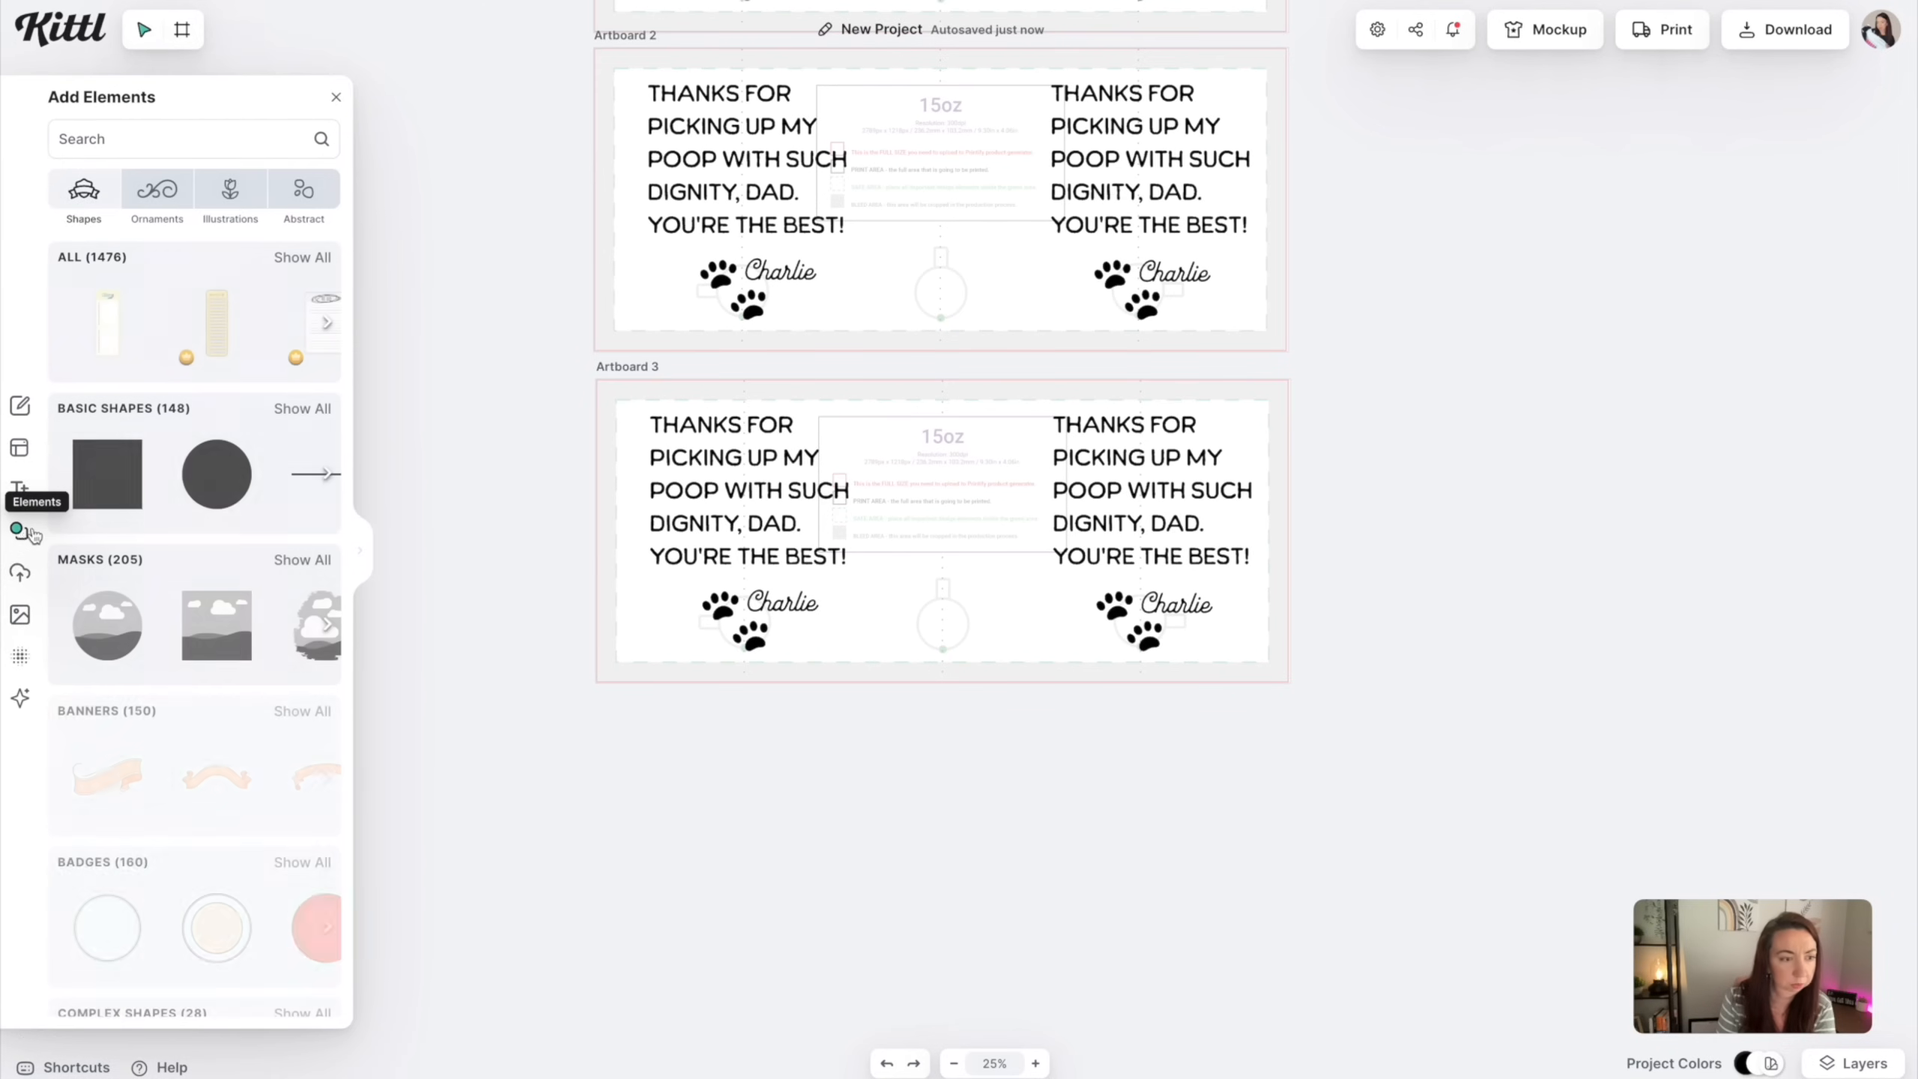
{"action": "left_click", "coordinate": [21, 492]}
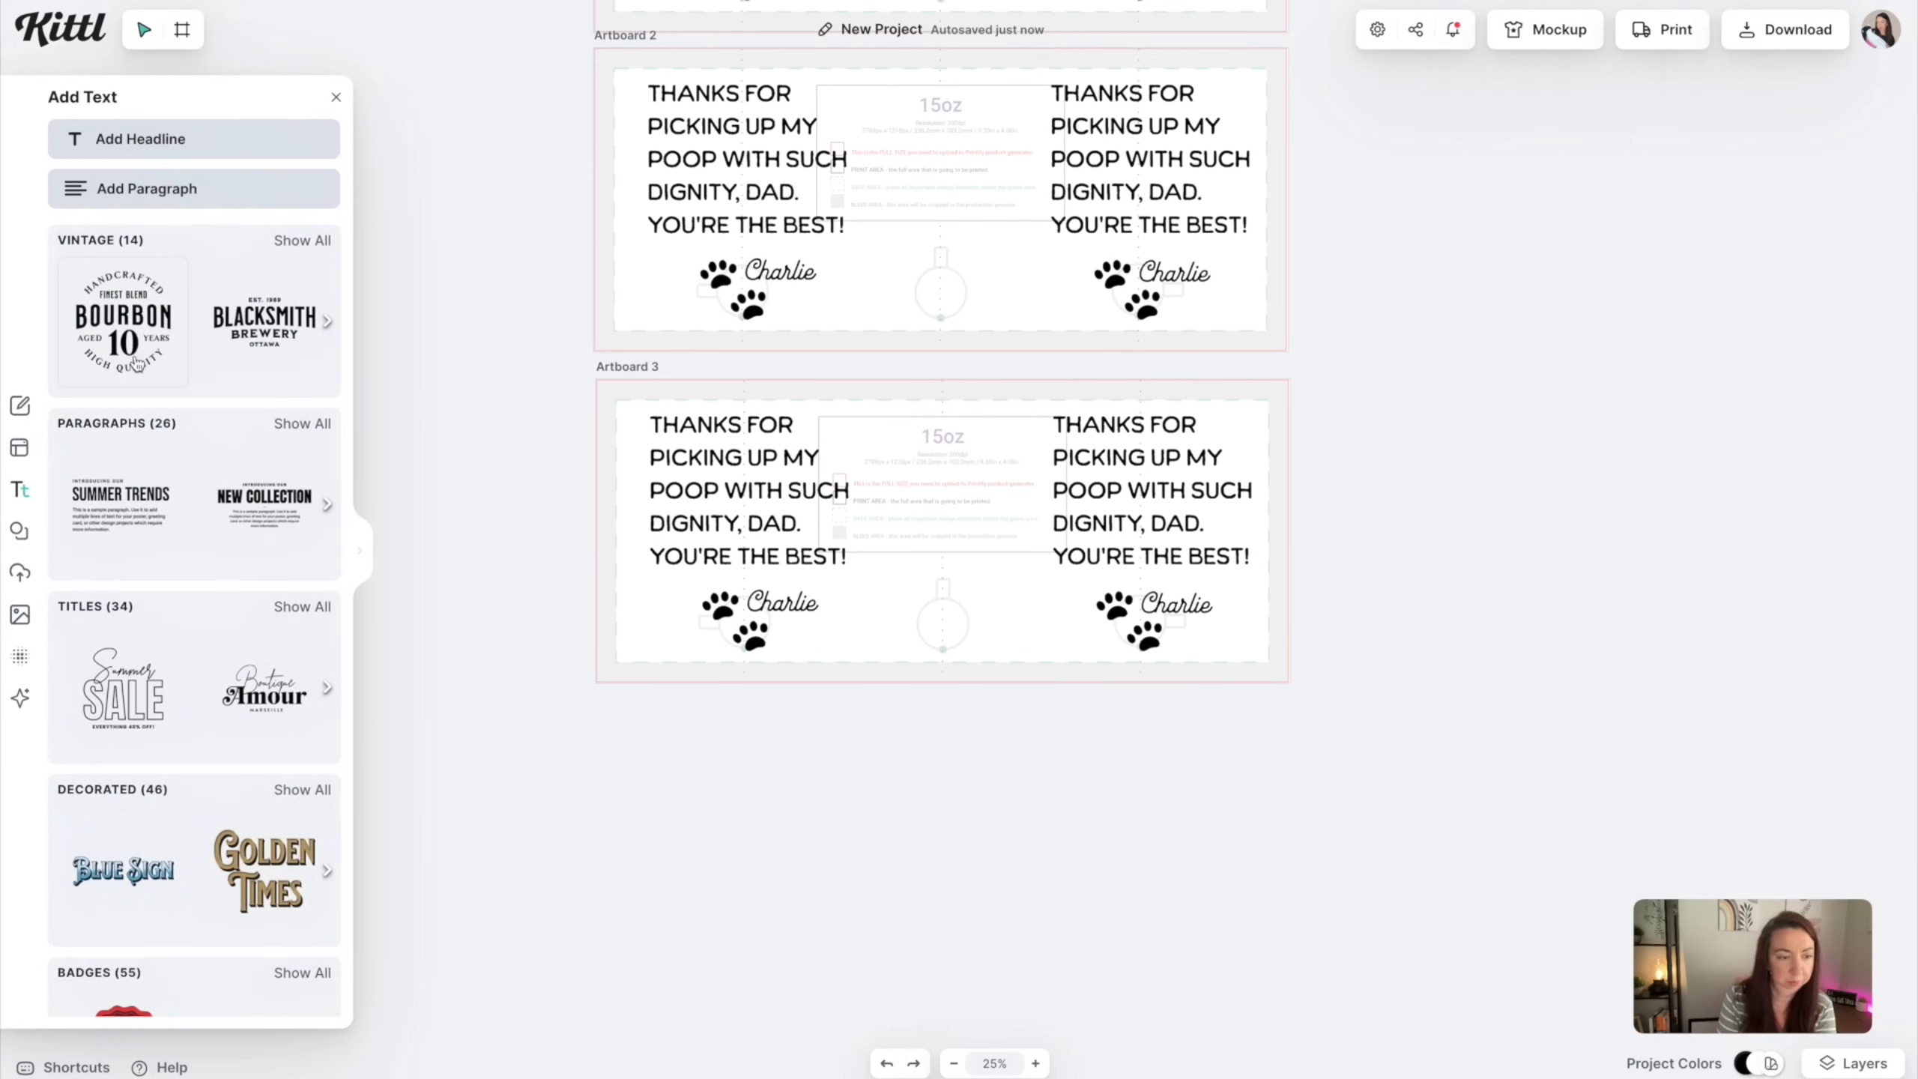
{"action": "scroll", "coordinate": [224, 648], "scroll_direction": "down", "scroll_amount": 2}
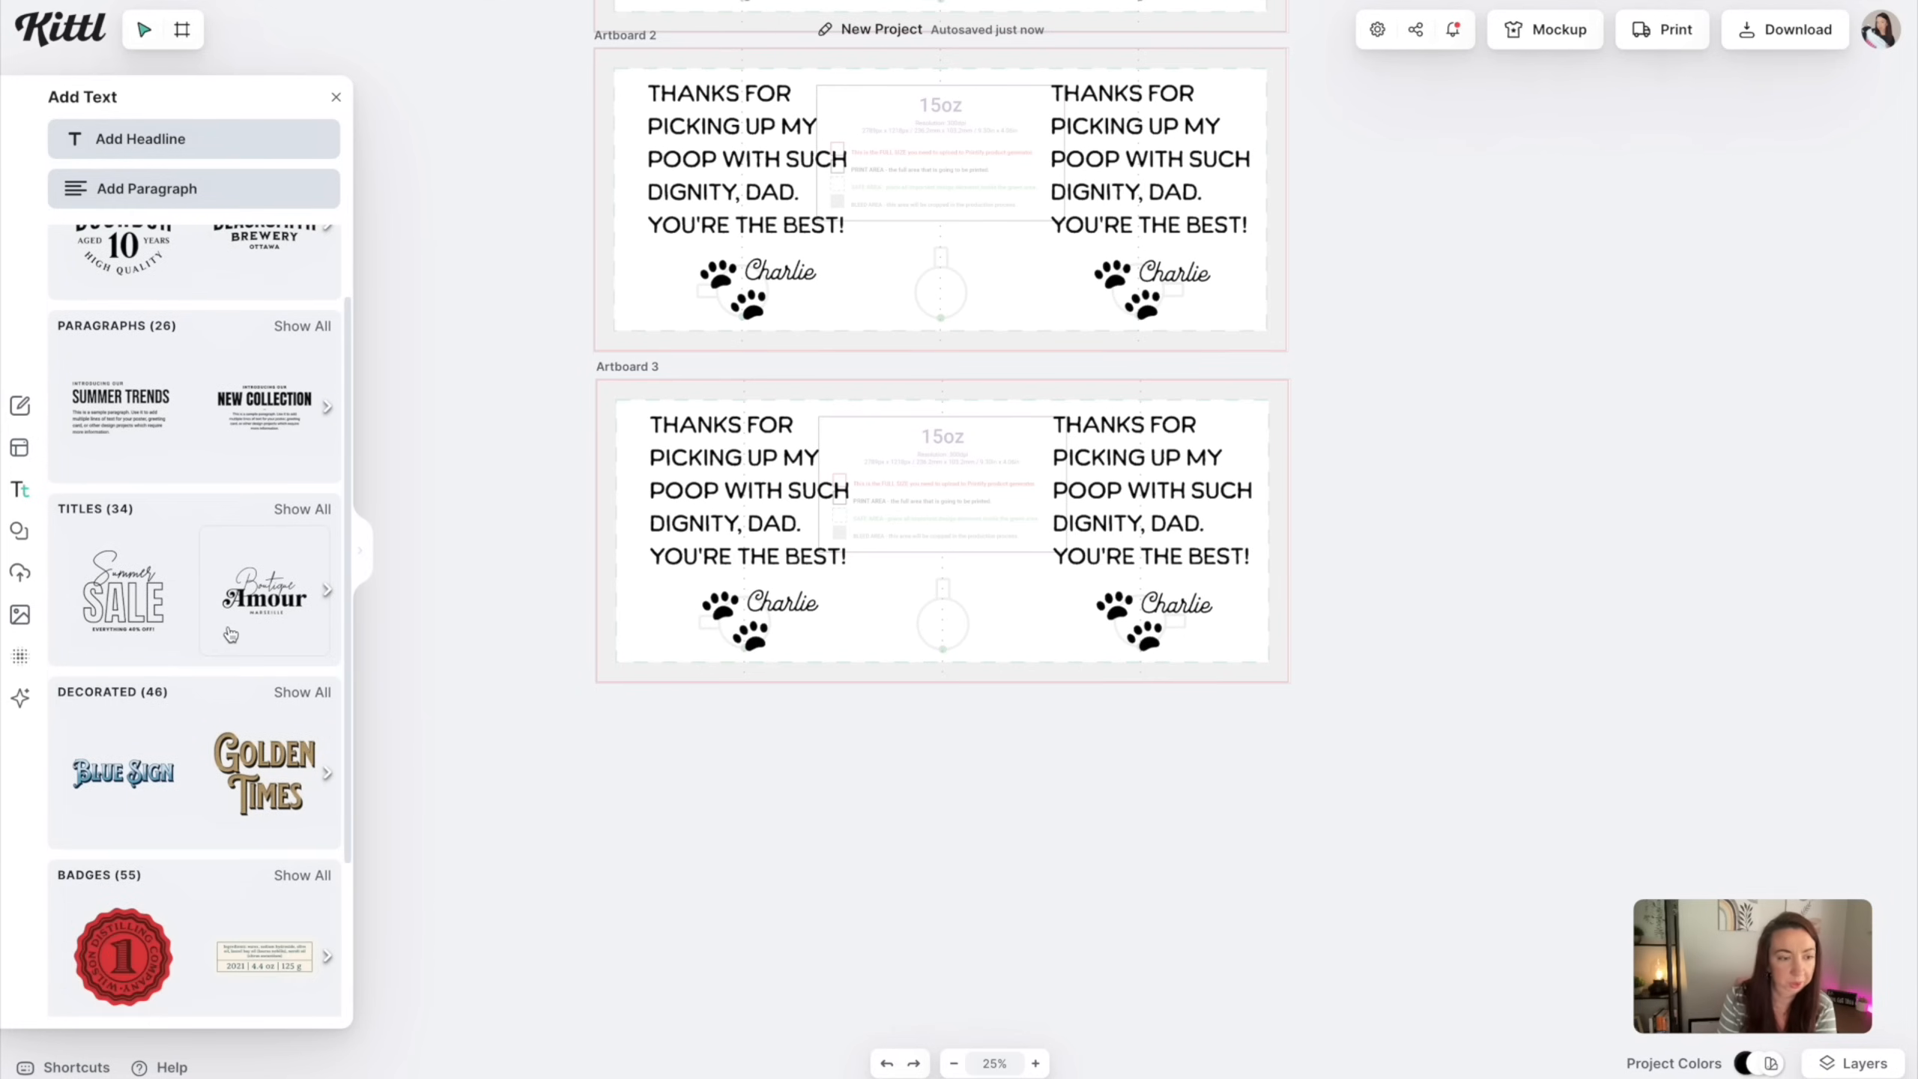
{"action": "scroll", "coordinate": [211, 635], "scroll_direction": "up", "scroll_amount": 2}
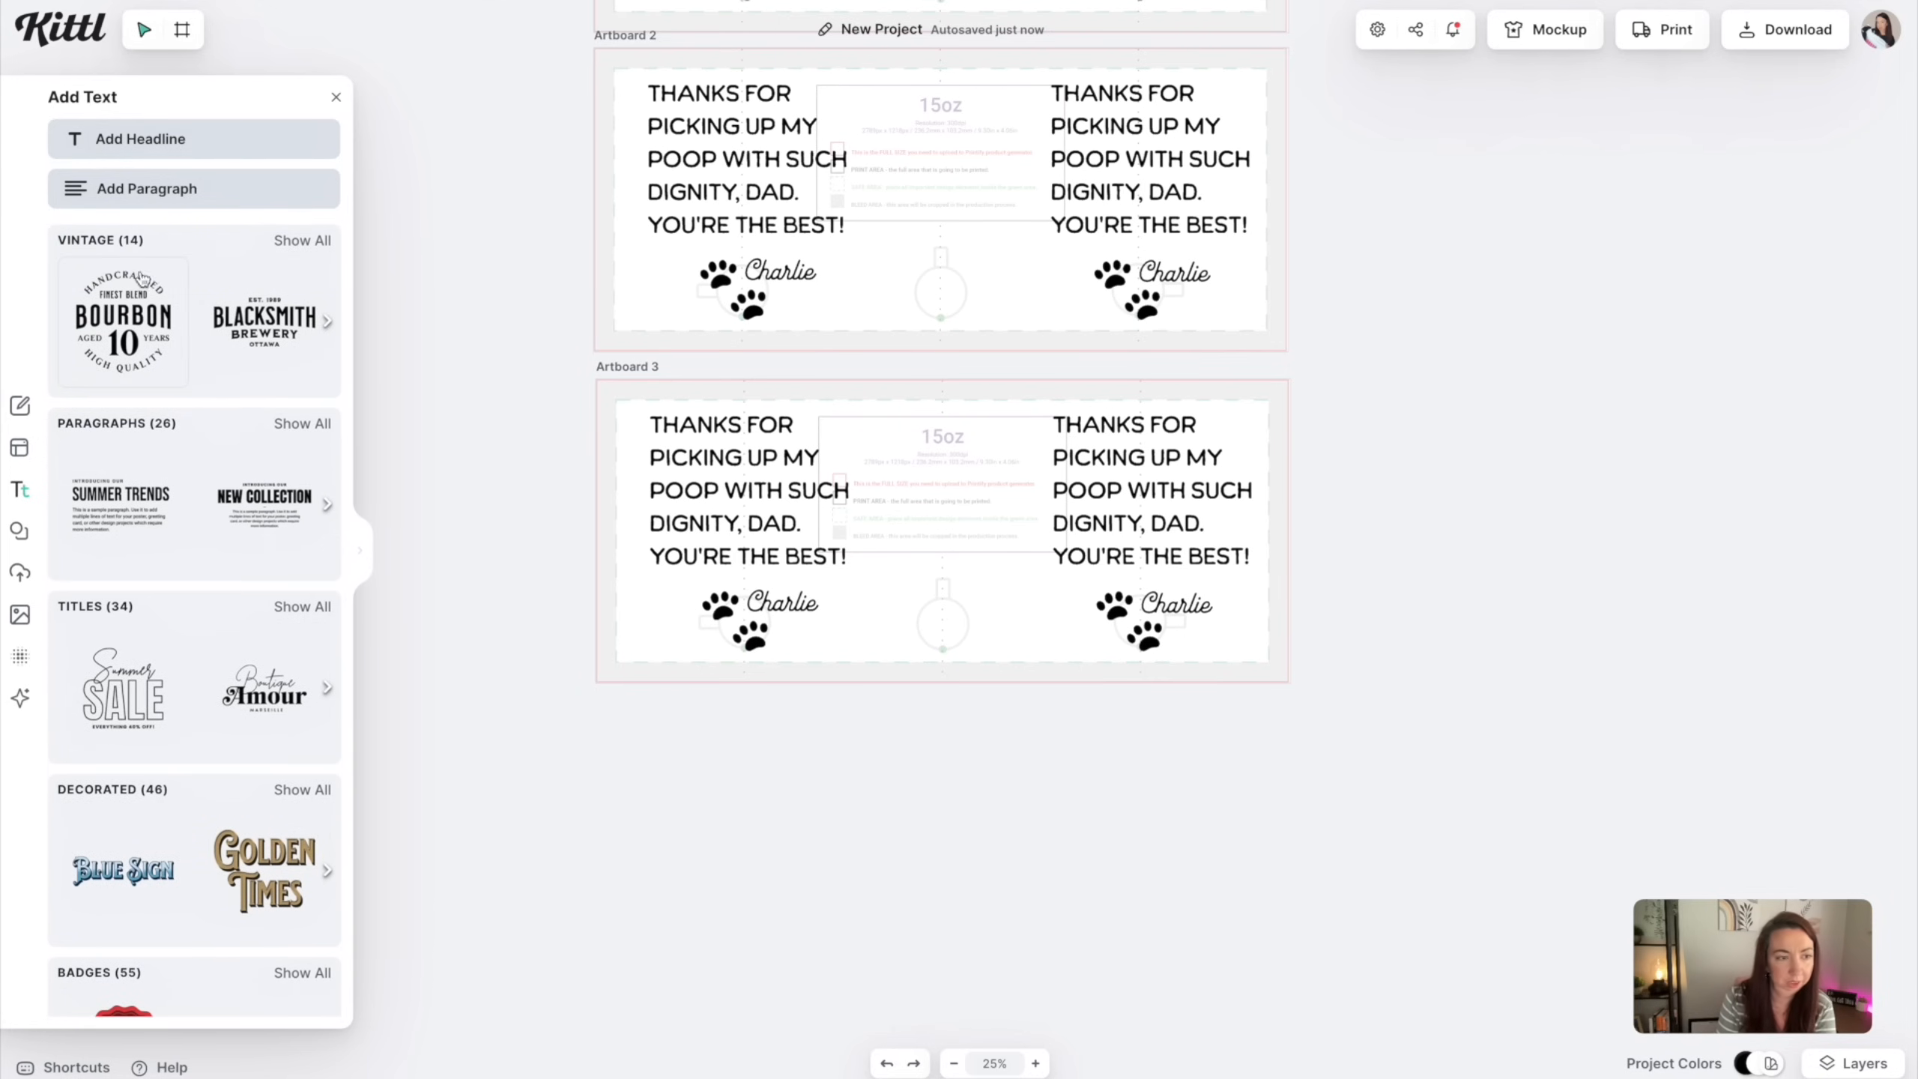
{"action": "scroll", "coordinate": [197, 423], "scroll_direction": "down", "scroll_amount": 8}
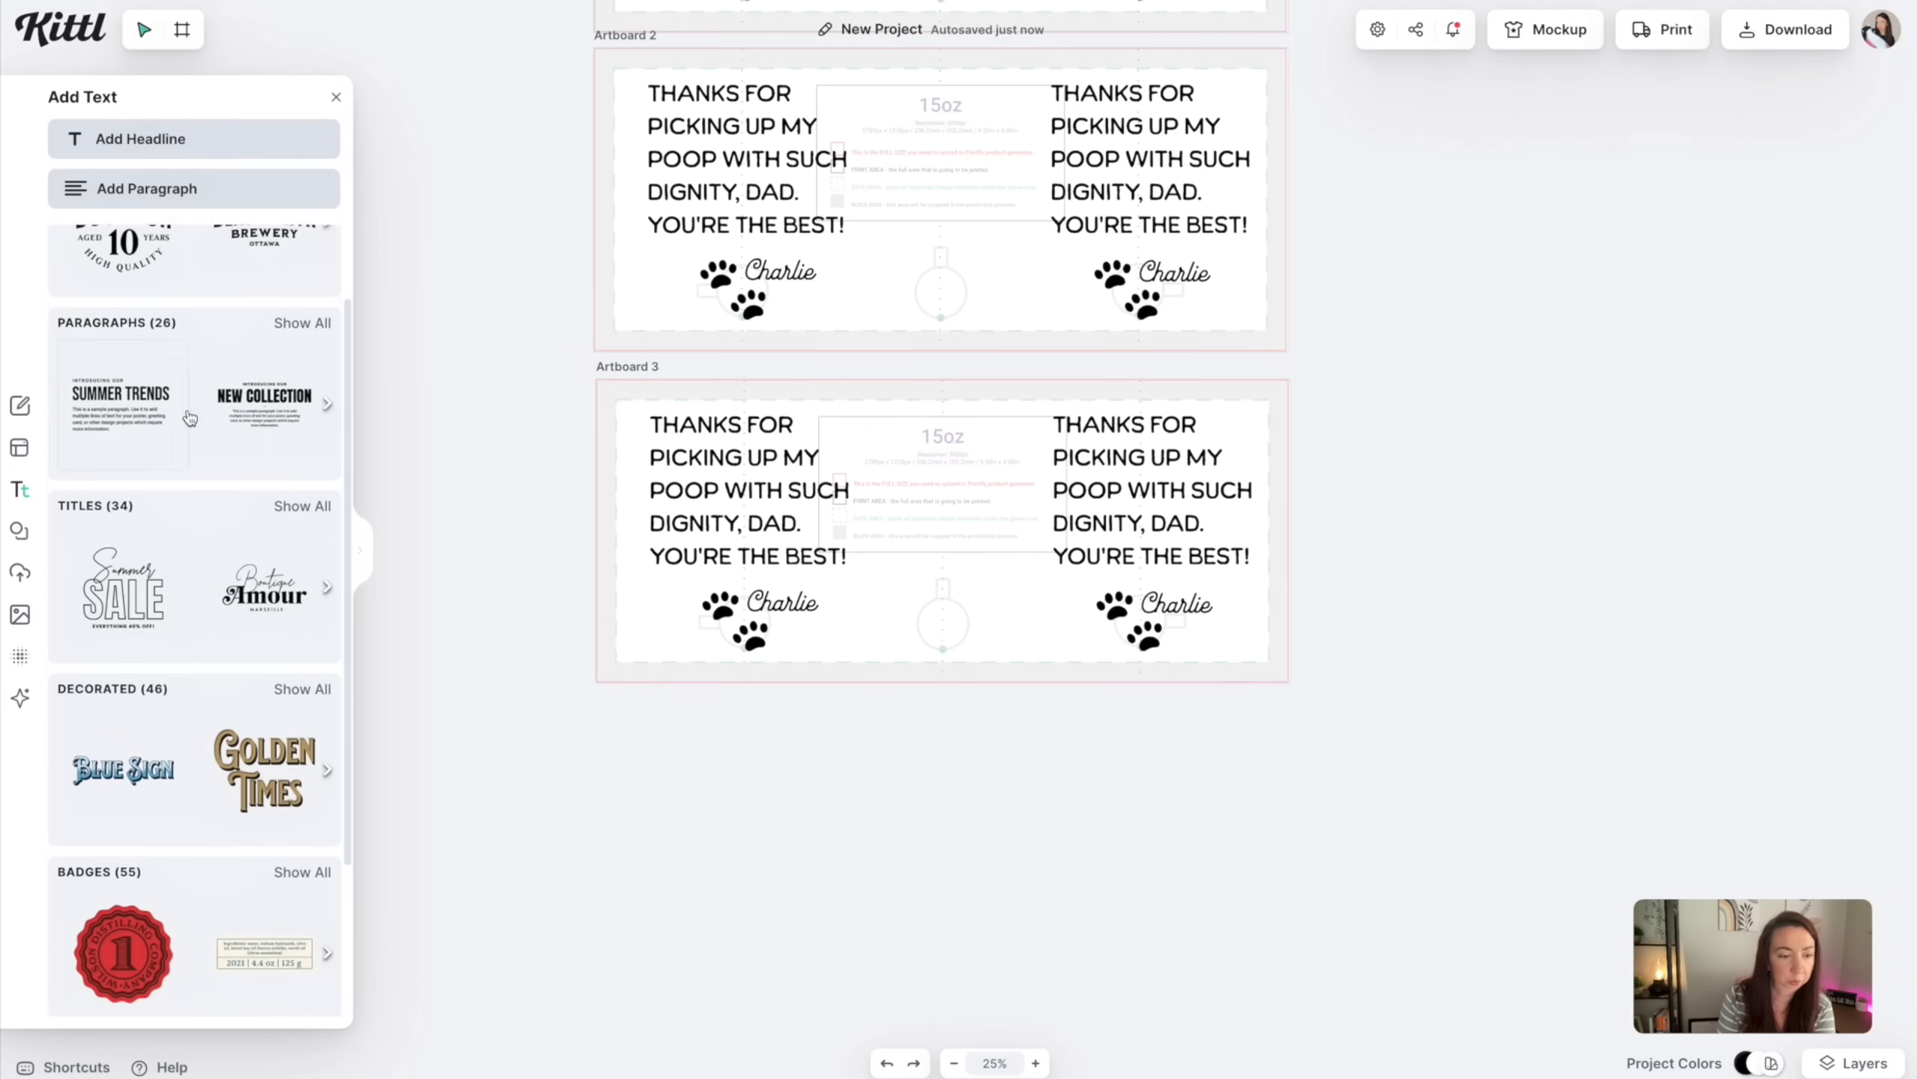
{"action": "scroll", "coordinate": [227, 455], "scroll_direction": "down", "scroll_amount": 2}
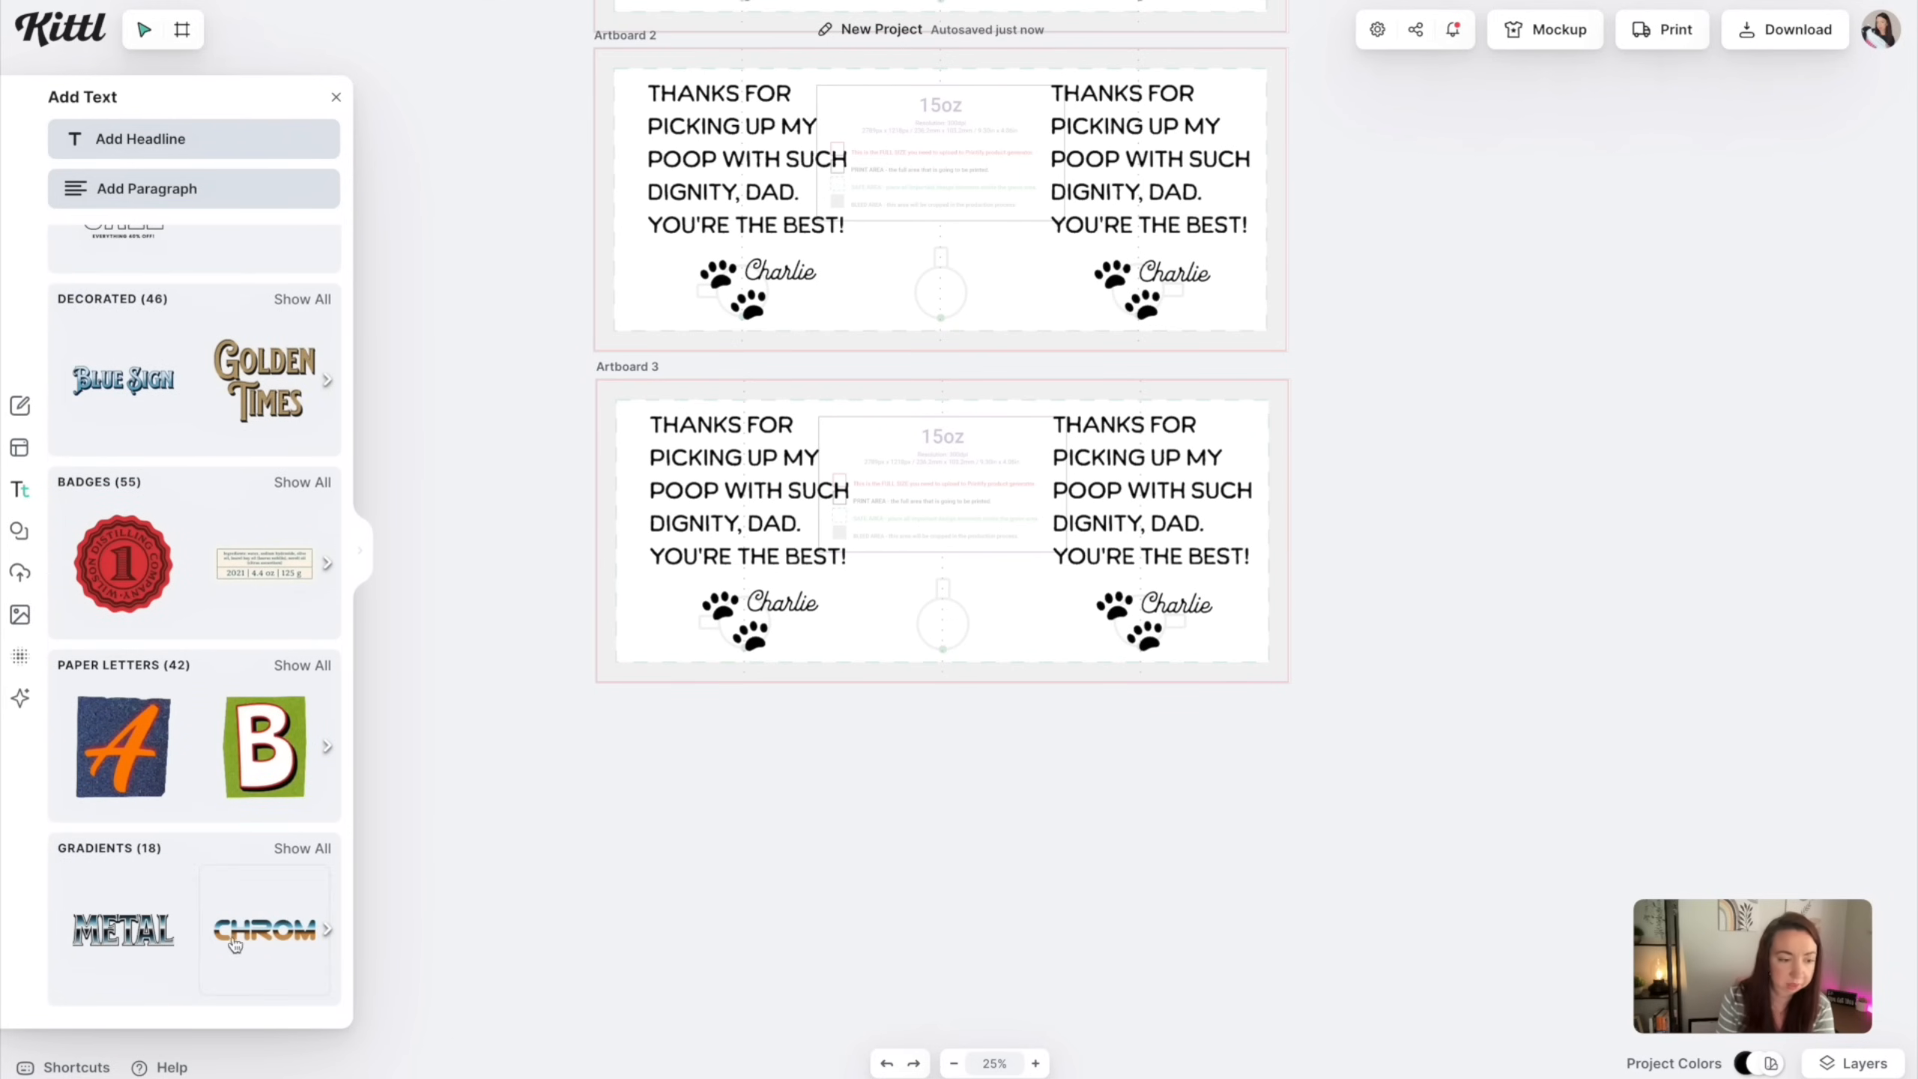
{"action": "scroll", "coordinate": [128, 362], "scroll_direction": "up", "scroll_amount": 10}
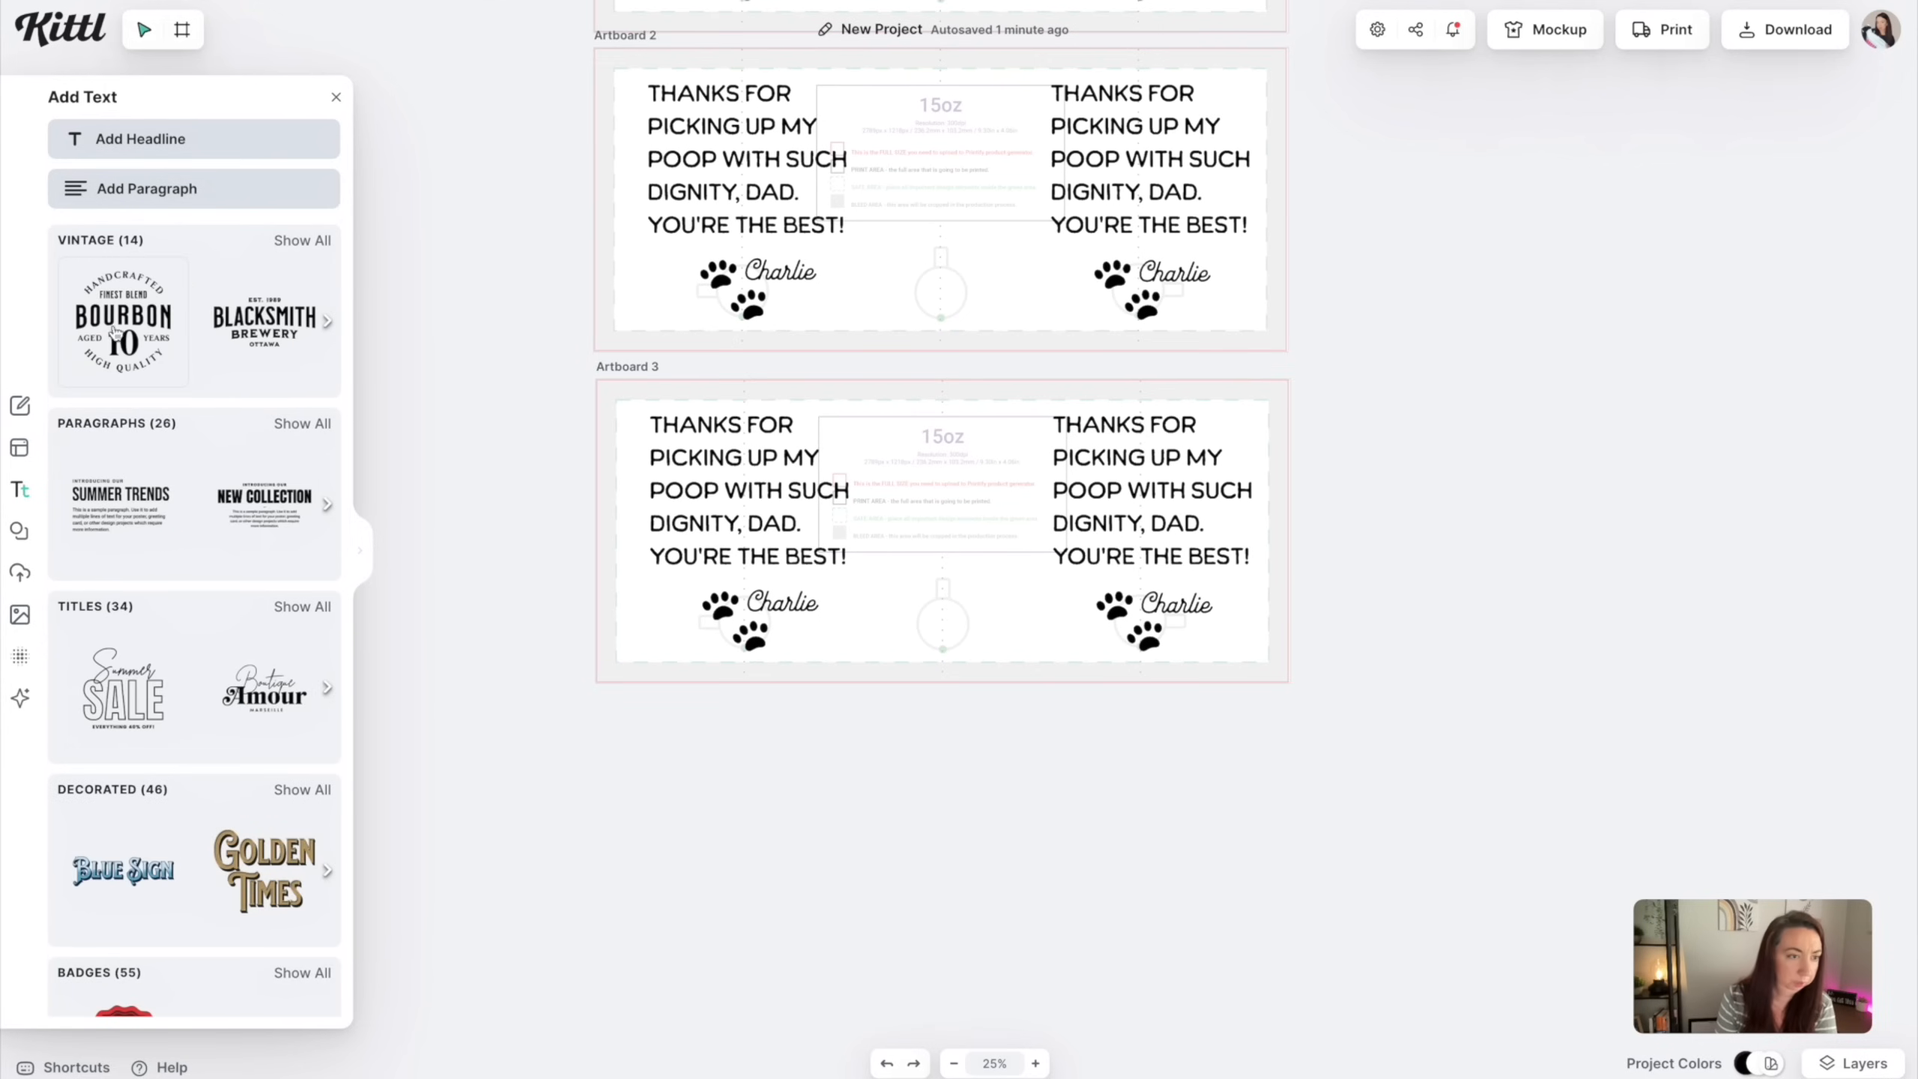
{"action": "left_click", "coordinate": [301, 242]}
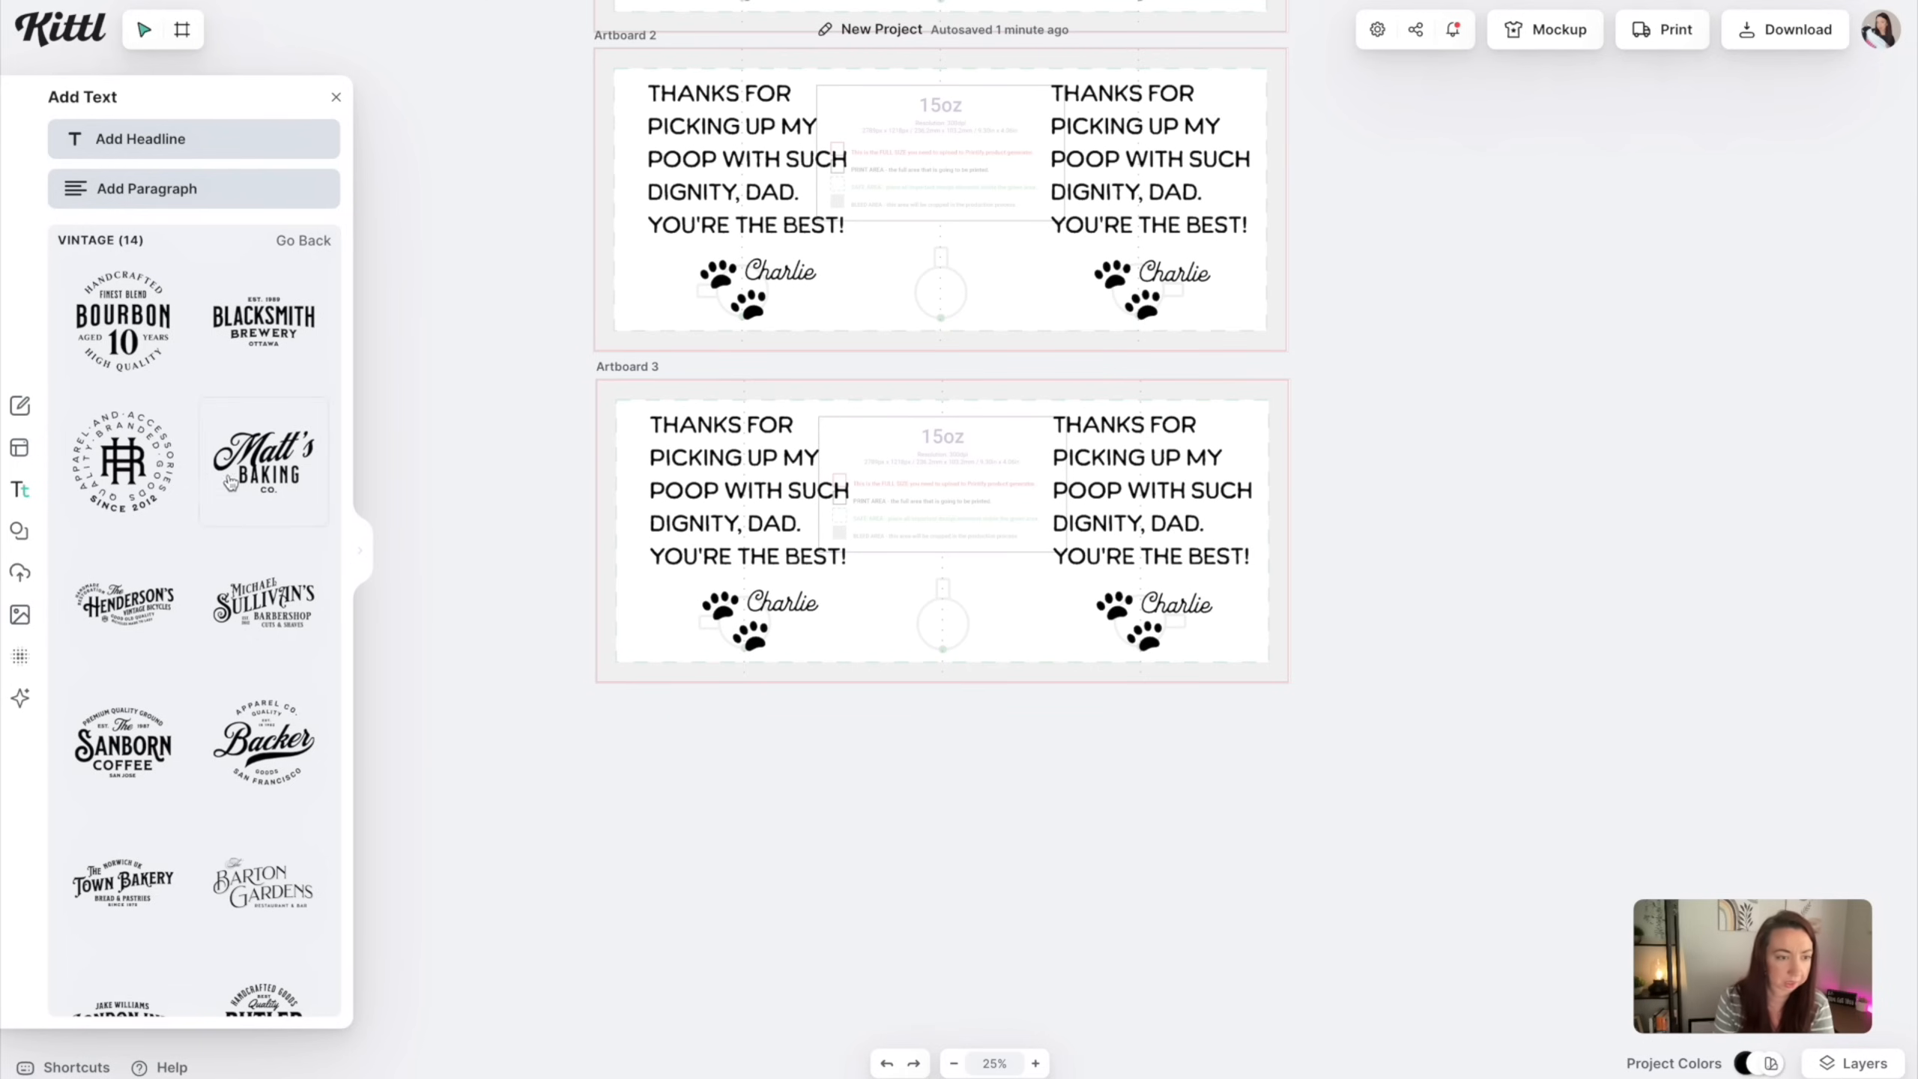
{"action": "scroll", "coordinate": [237, 616], "scroll_direction": "down", "scroll_amount": 1}
{"action": "scroll", "coordinate": [238, 616], "scroll_direction": "down", "scroll_amount": 5}
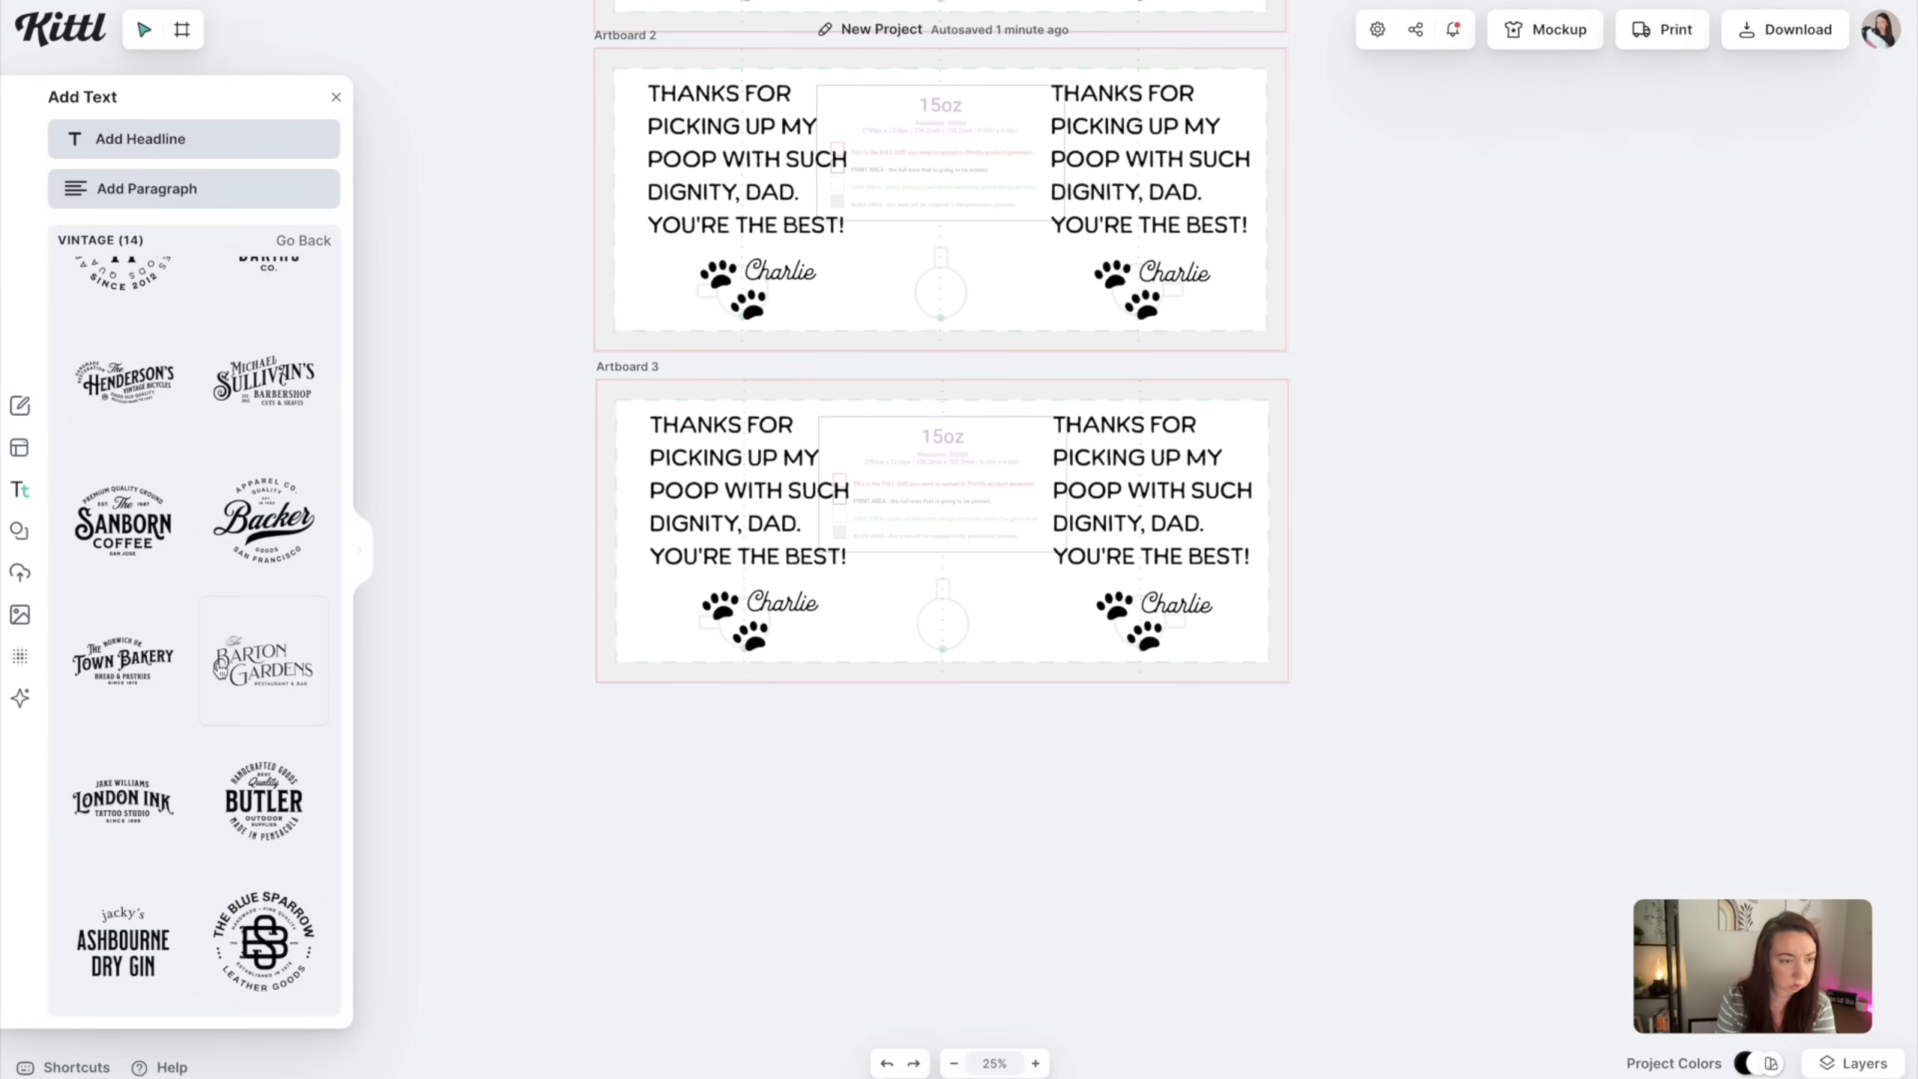
{"action": "left_click", "coordinate": [161, 576]}
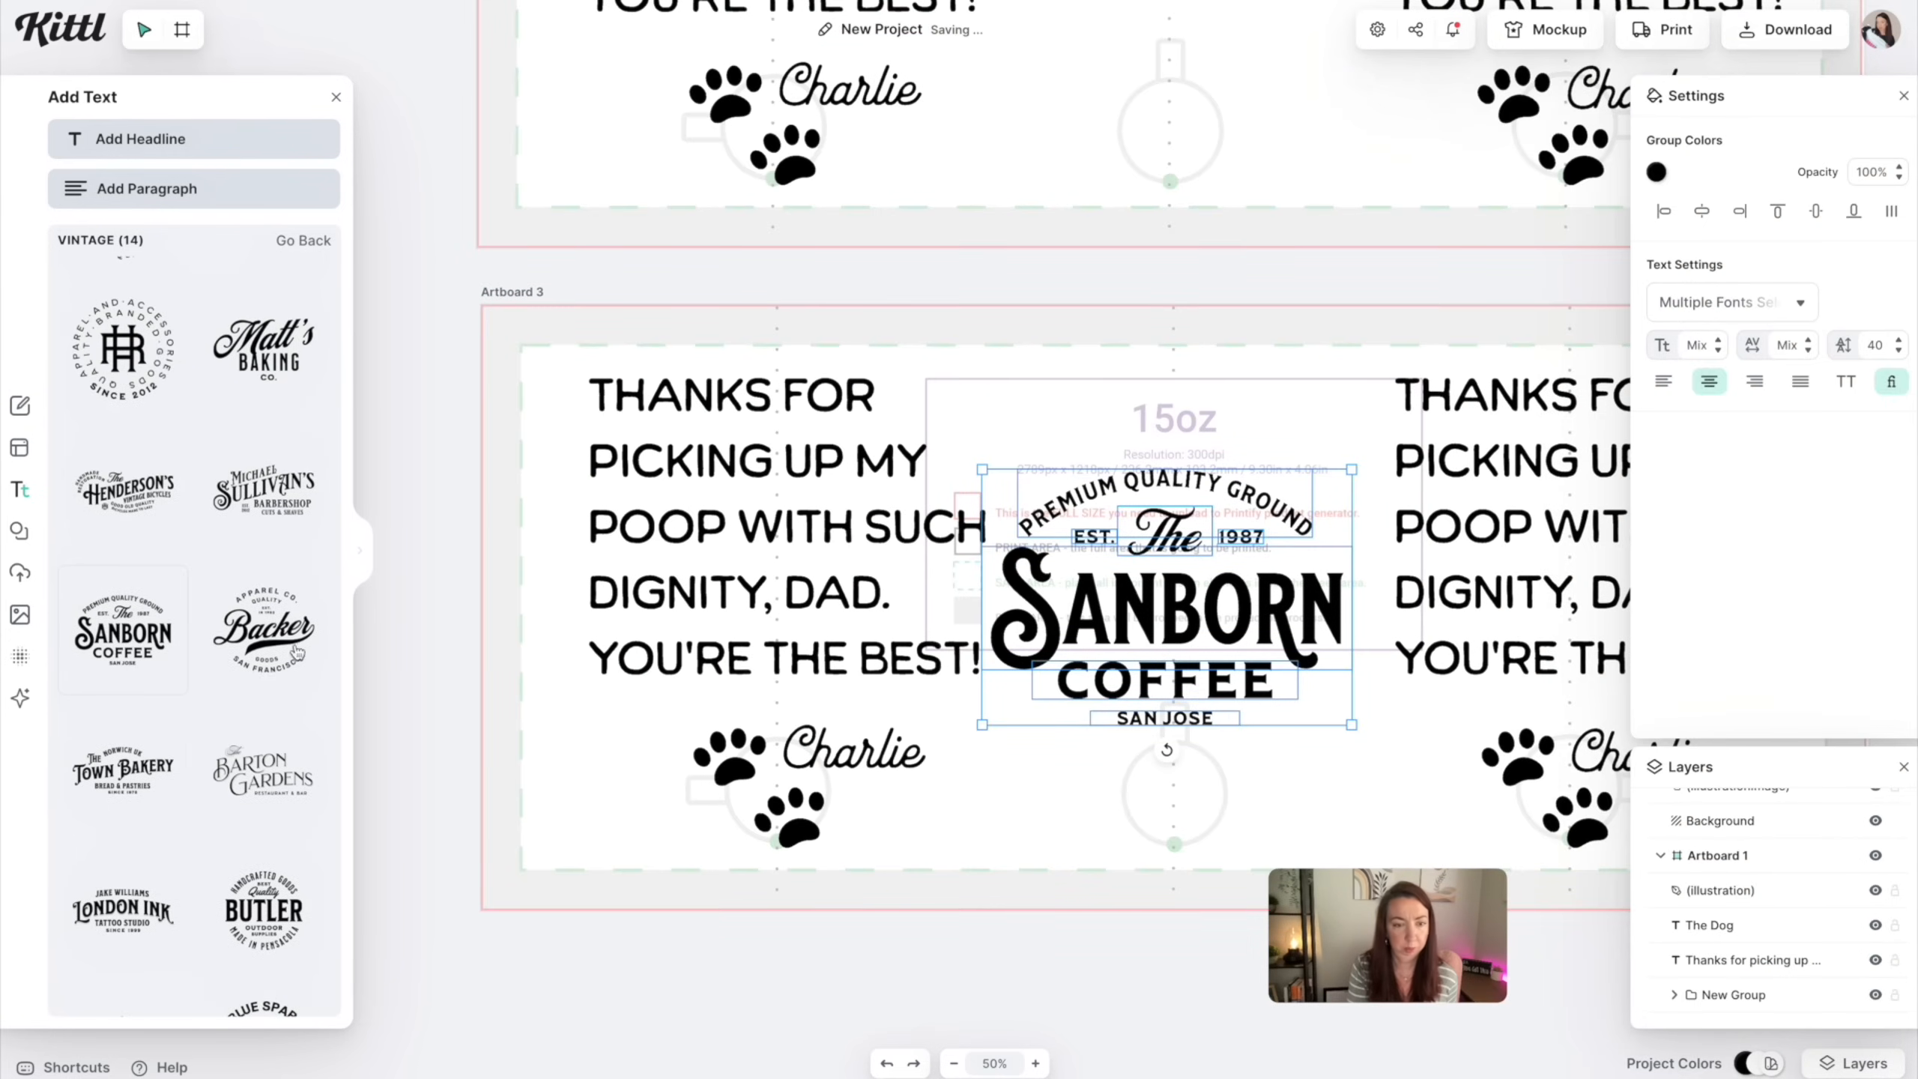
Replace "Sanborn" in the added template with "Legendary" and widen its text box to fit the word on one line
{"action": "left_click", "coordinate": [1214, 609]}
{"action": "left_click", "coordinate": [1214, 609]}
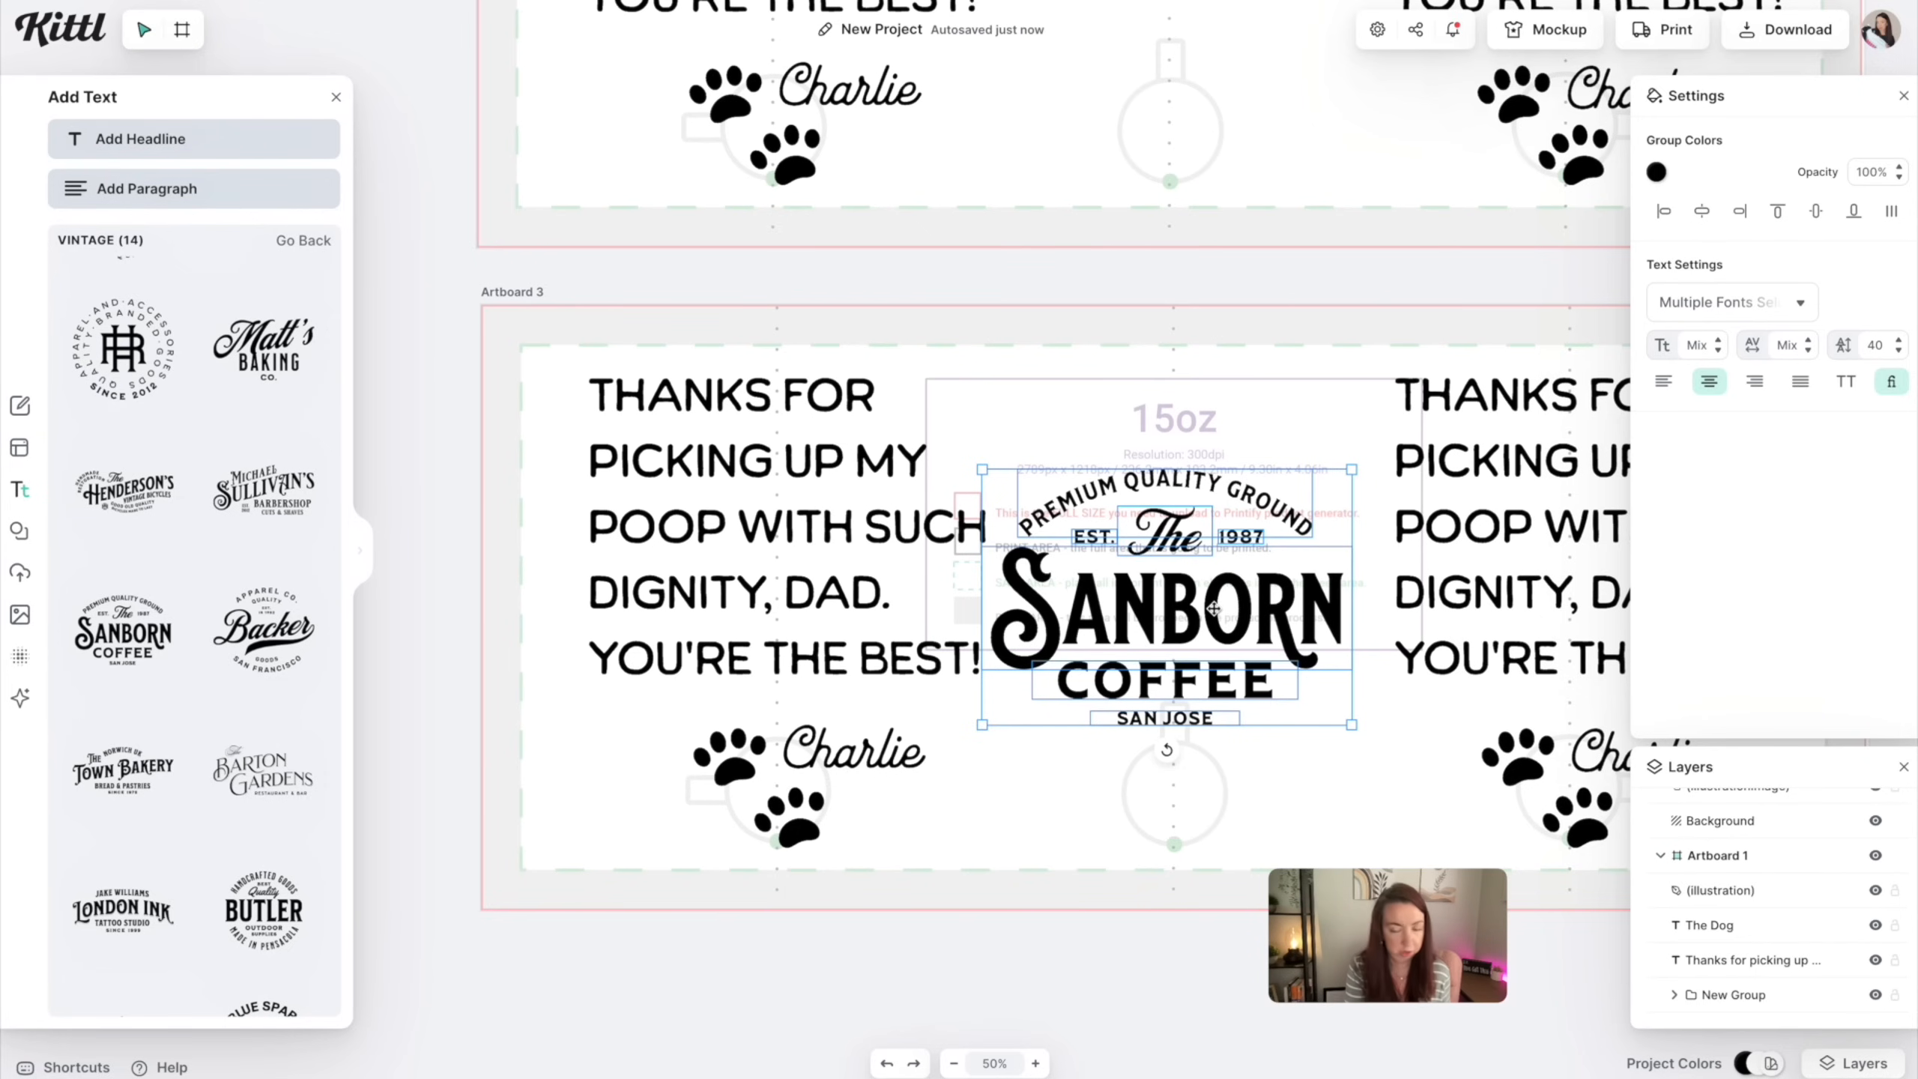
{"action": "left_click", "coordinate": [1214, 609]}
{"action": "double_click", "coordinate": [1178, 632]}
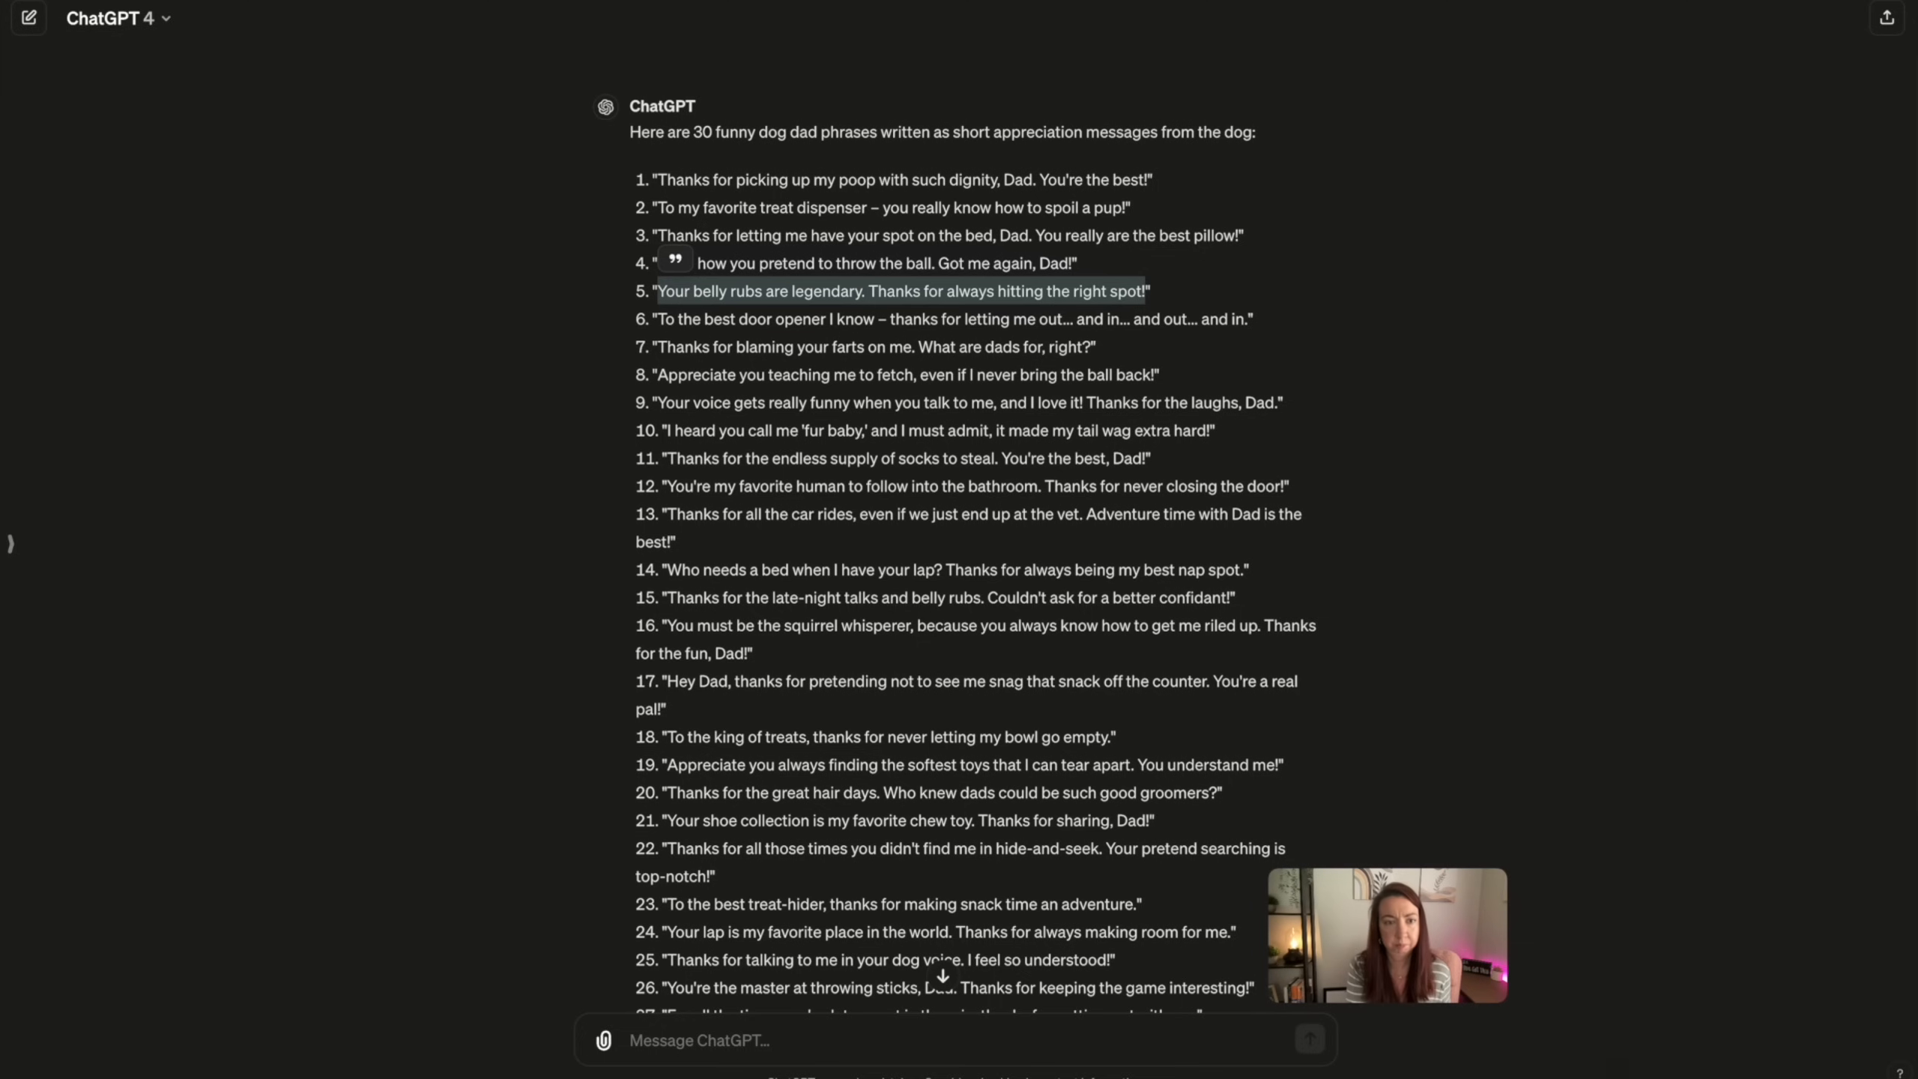
{"action": "left_click", "coordinate": [780, 291]}
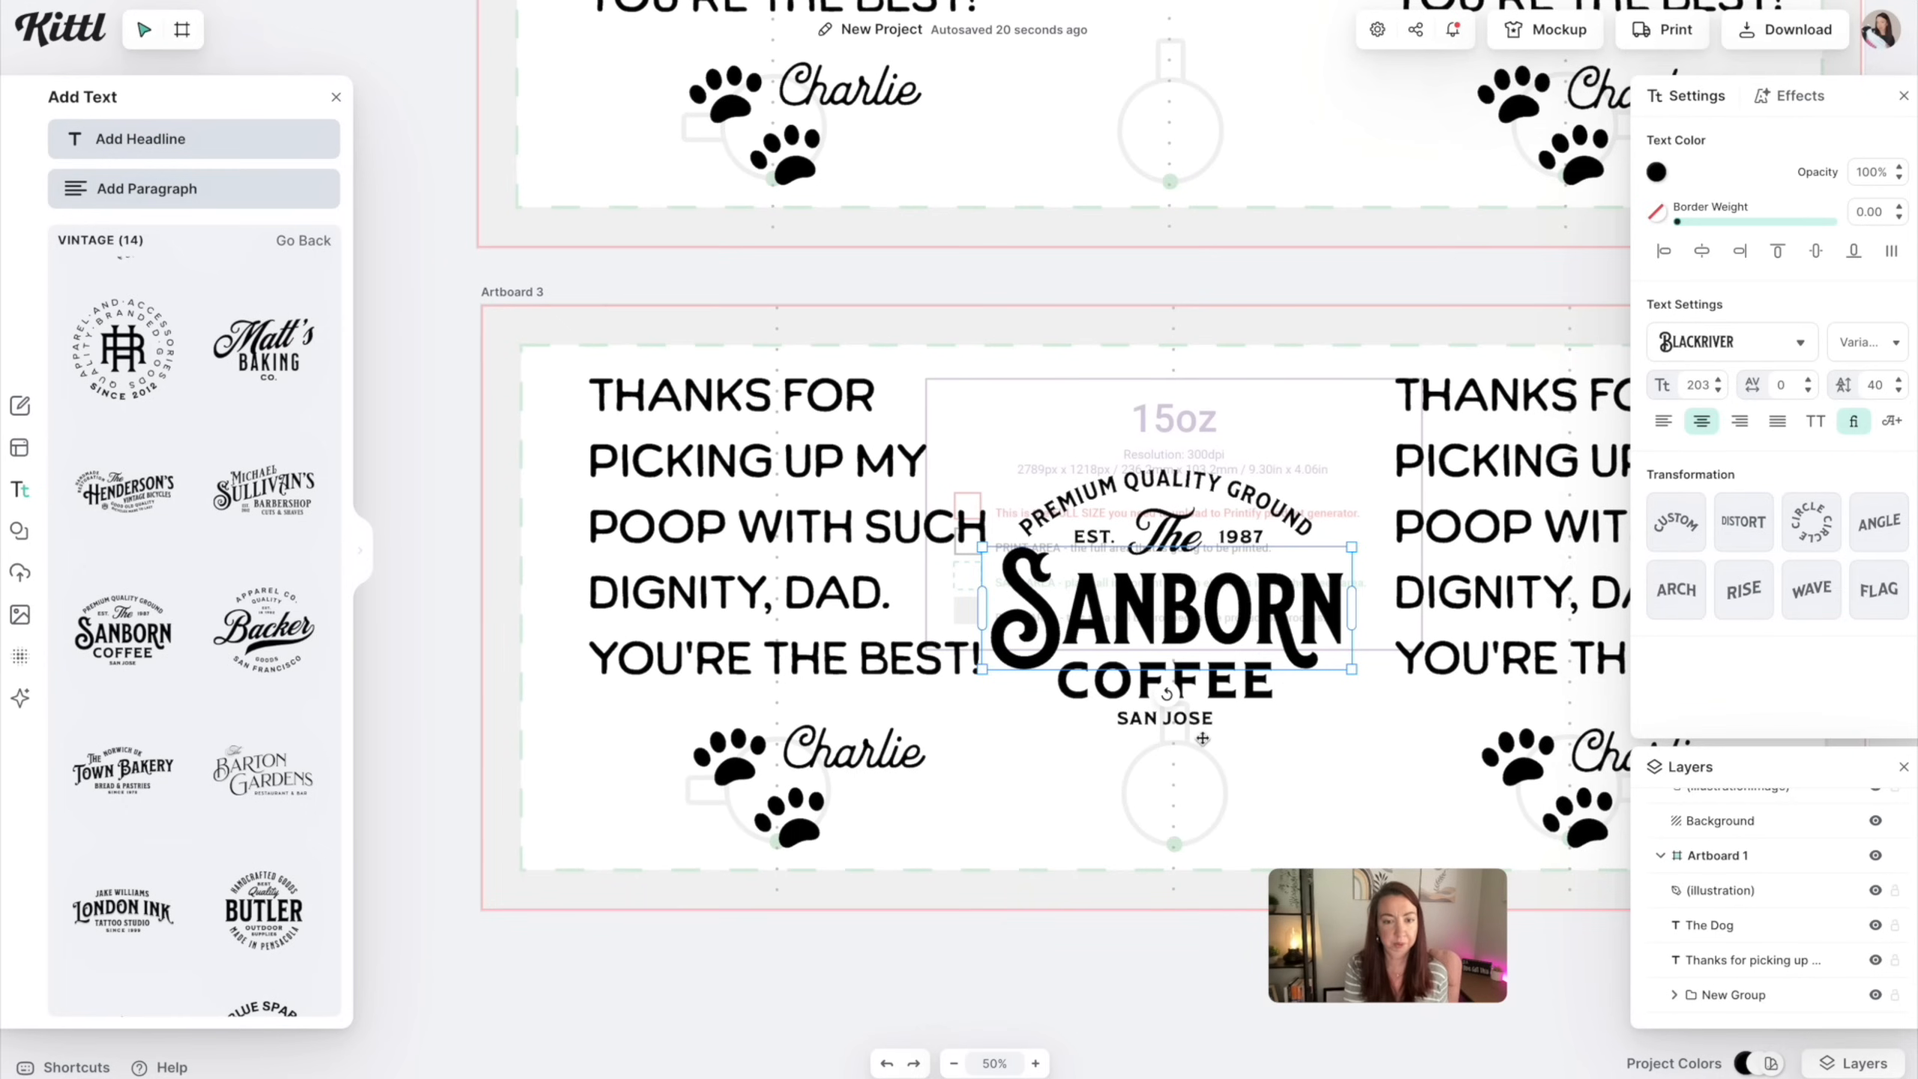
{"action": "double_click", "coordinate": [1166, 599]}
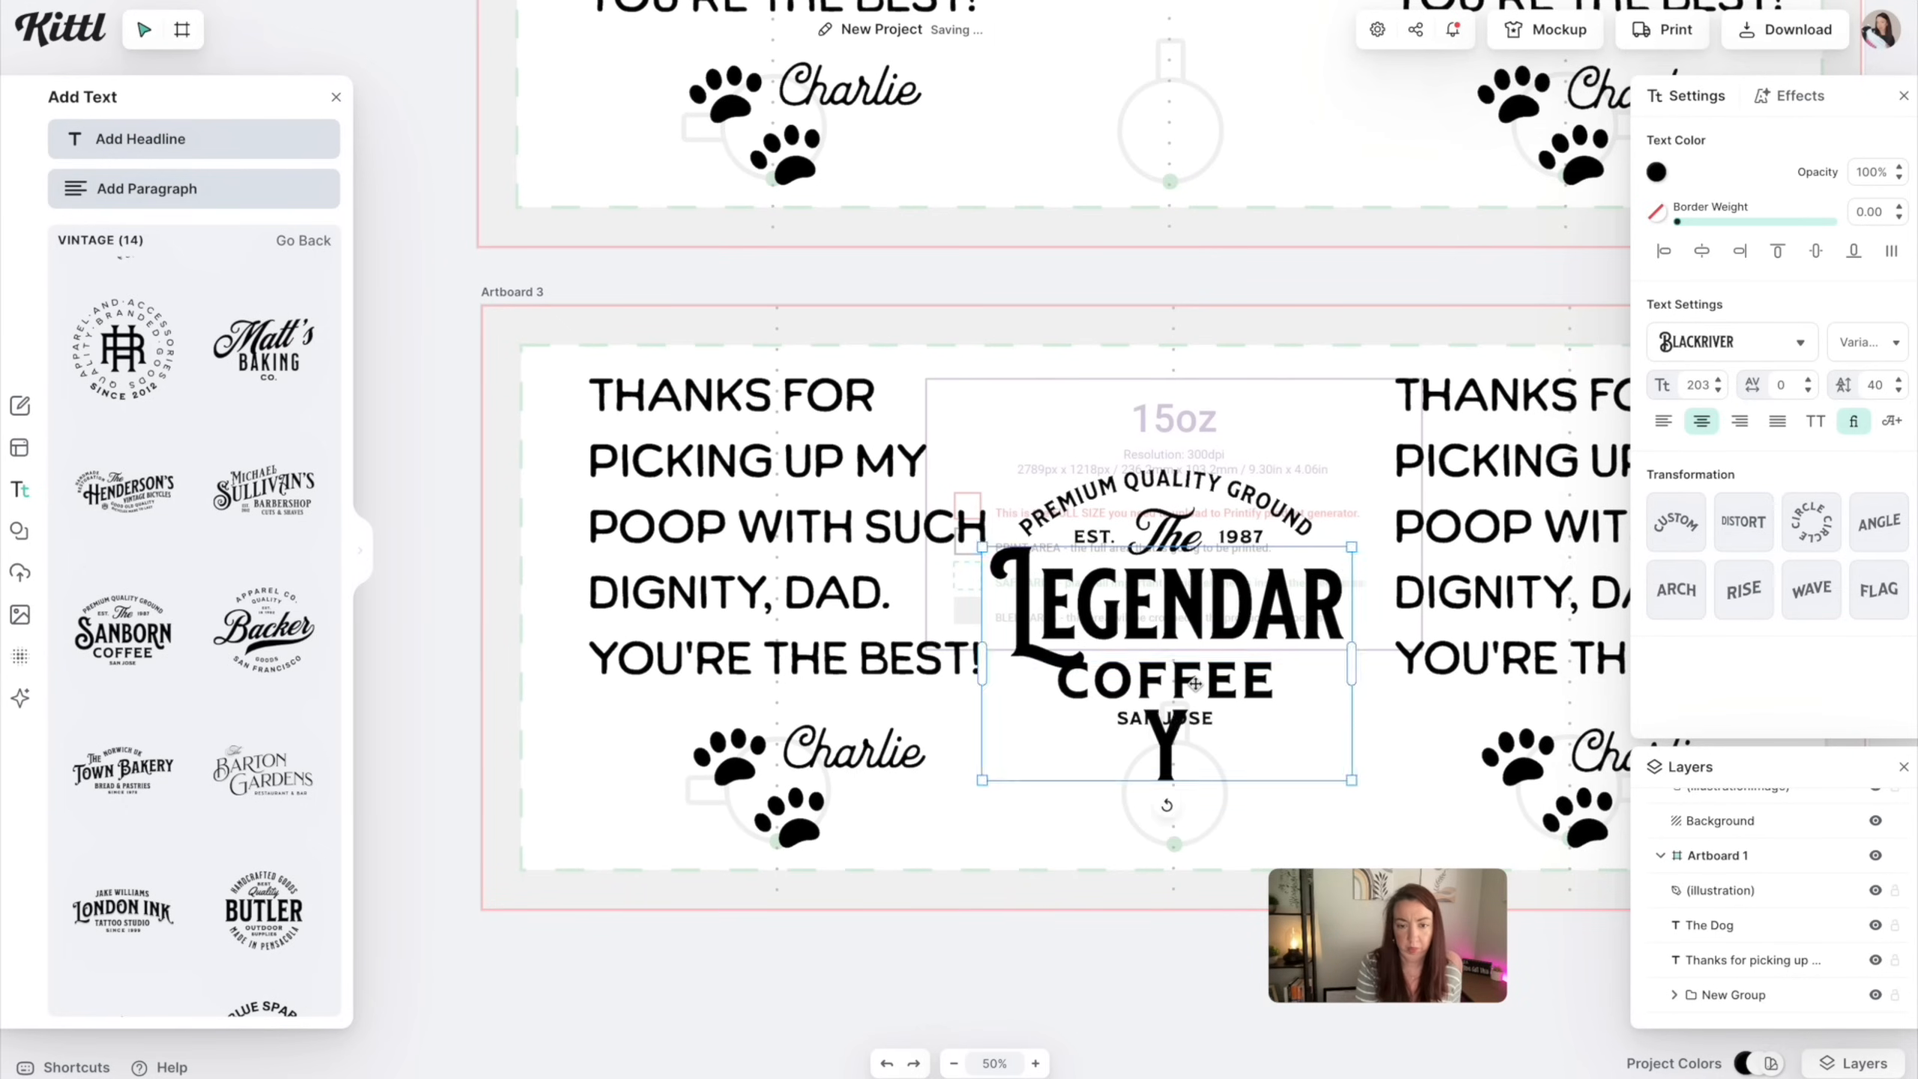
{"action": "left_click", "coordinate": [1183, 686]}
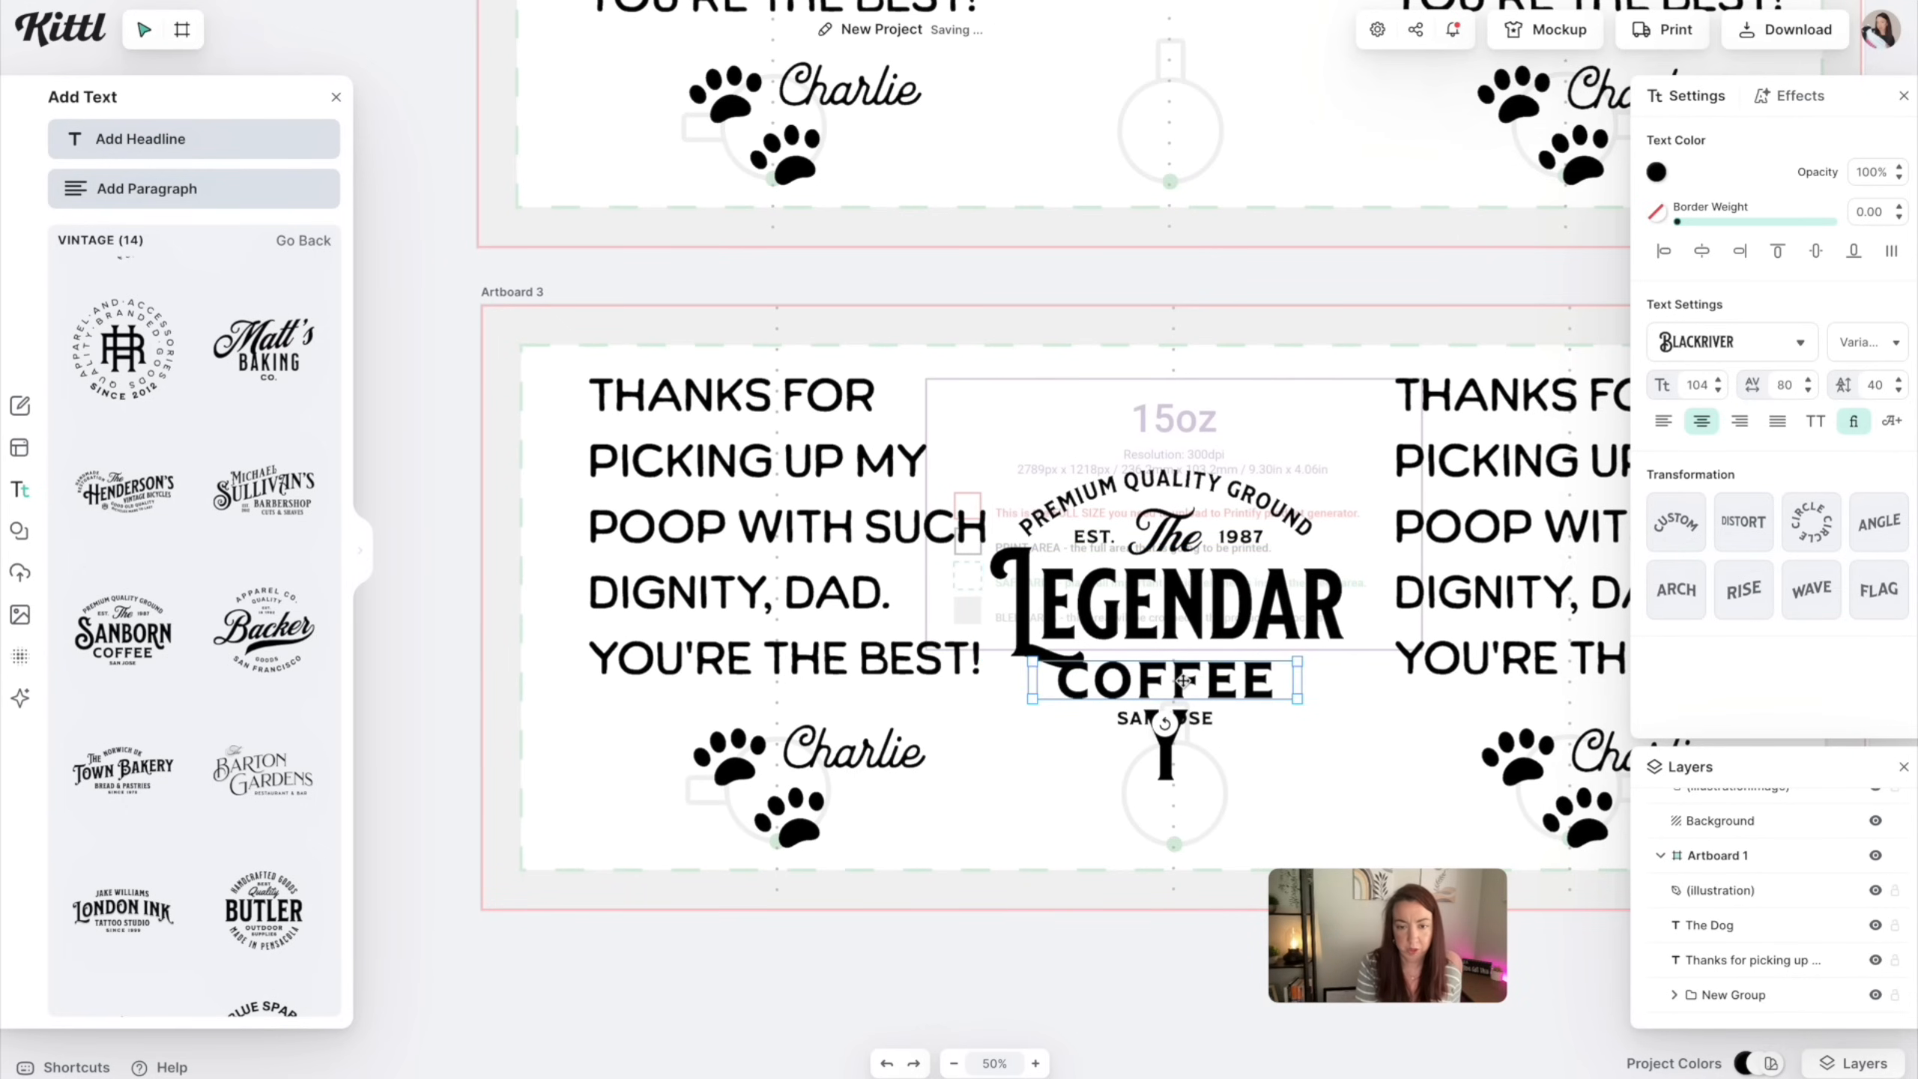
{"action": "double_click", "coordinate": [1182, 685]}
{"action": "left_click", "coordinate": [1326, 697]}
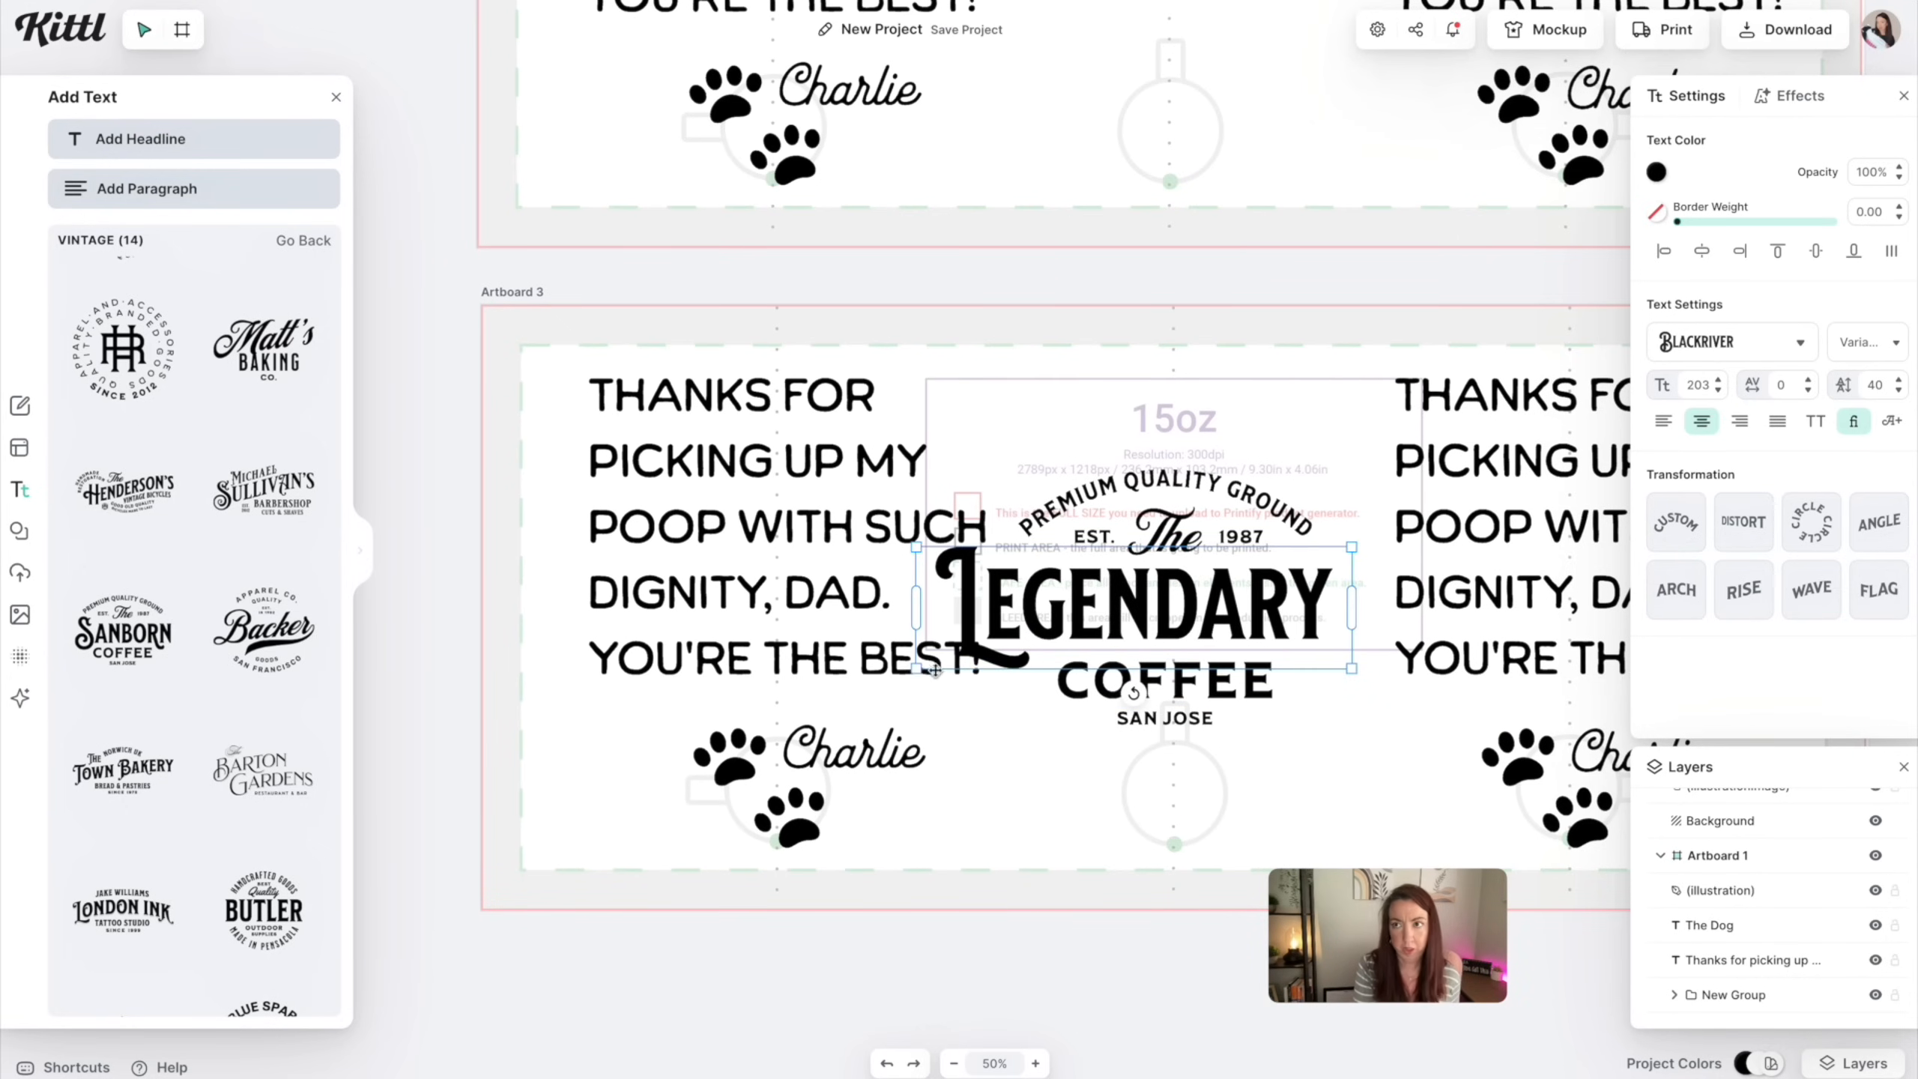
Replace "Coffee" with "Belly Rubs" and widen its text box so both words fit on one line
{"action": "double_click", "coordinate": [1119, 681]}
{"action": "key", "text": "BackSpace"}
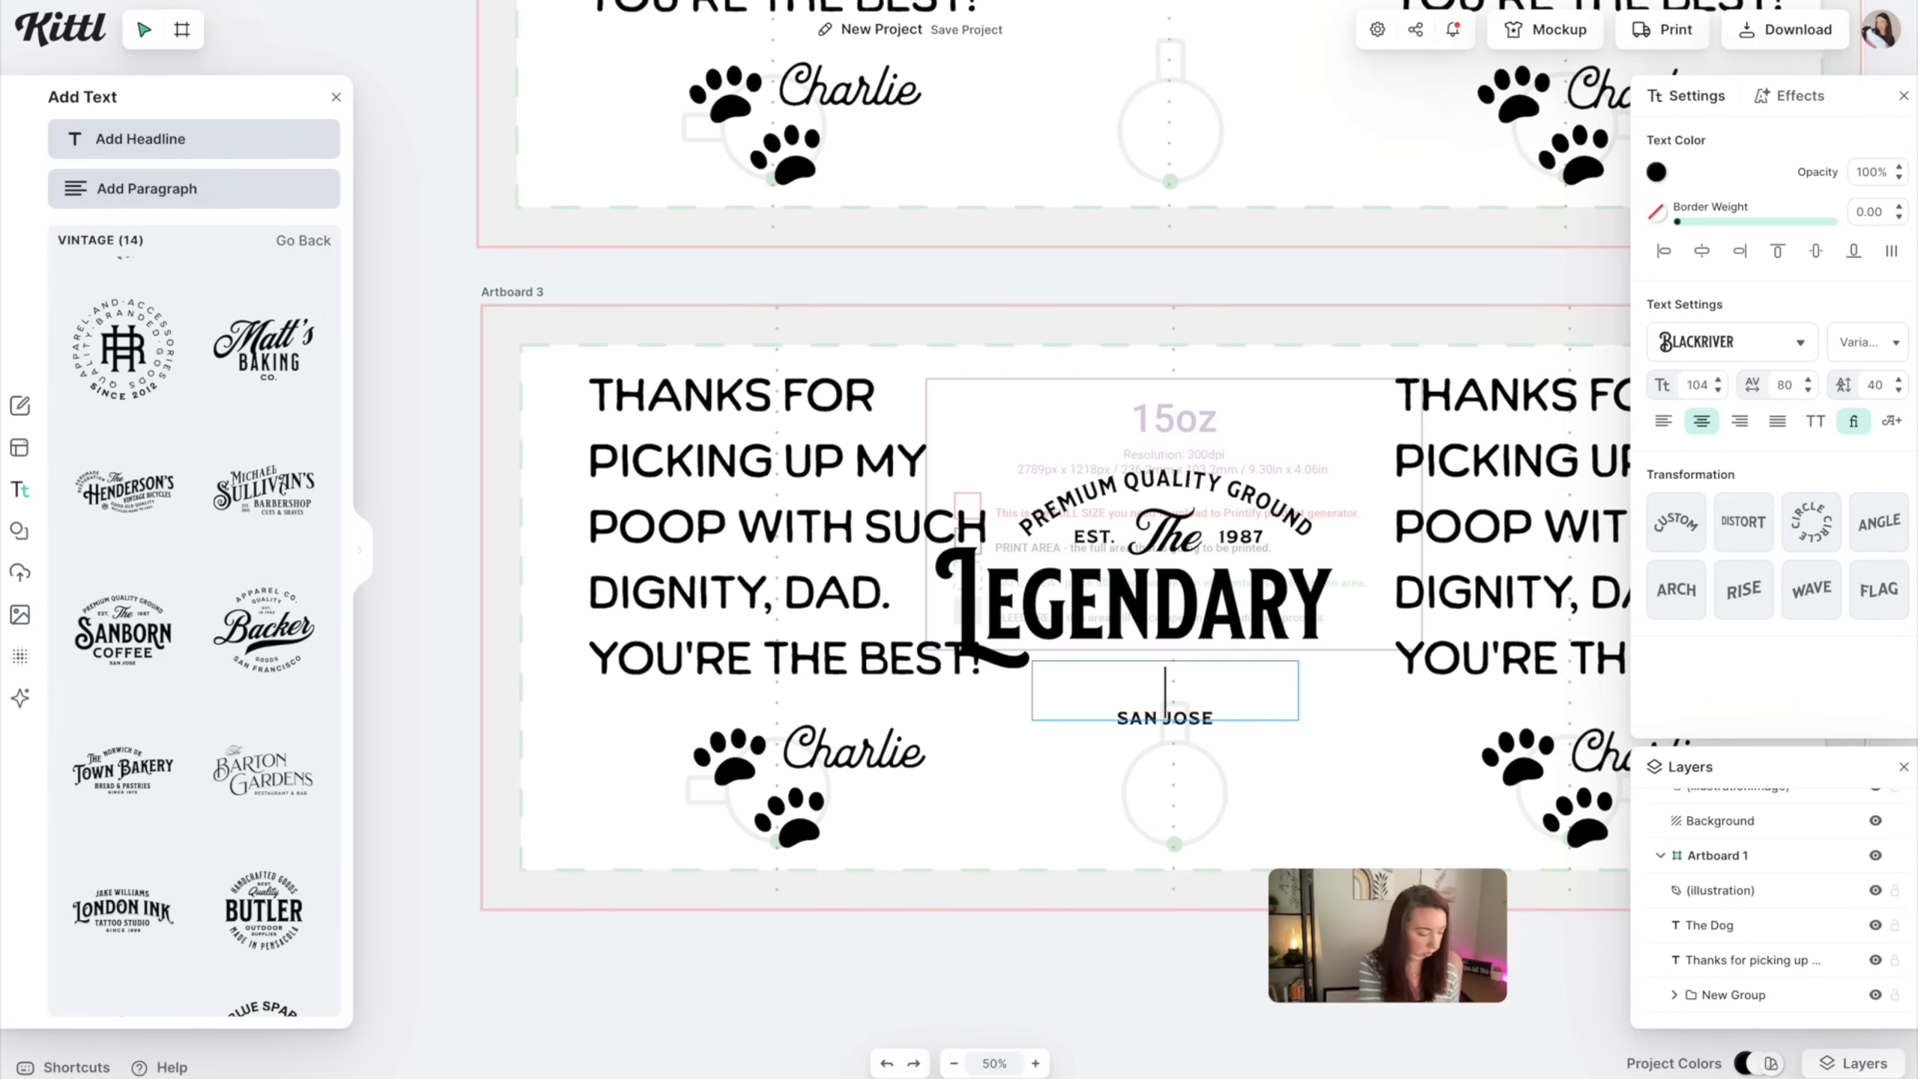
{"action": "type", "text": "BELLY"}
{"action": "key", "text": "BackSpace"}
{"action": "key", "text": "BackSpace"}
{"action": "key", "text": "BackSpace"}
{"action": "key", "text": "BackSpace"}
{"action": "key", "text": "BackSpace"}
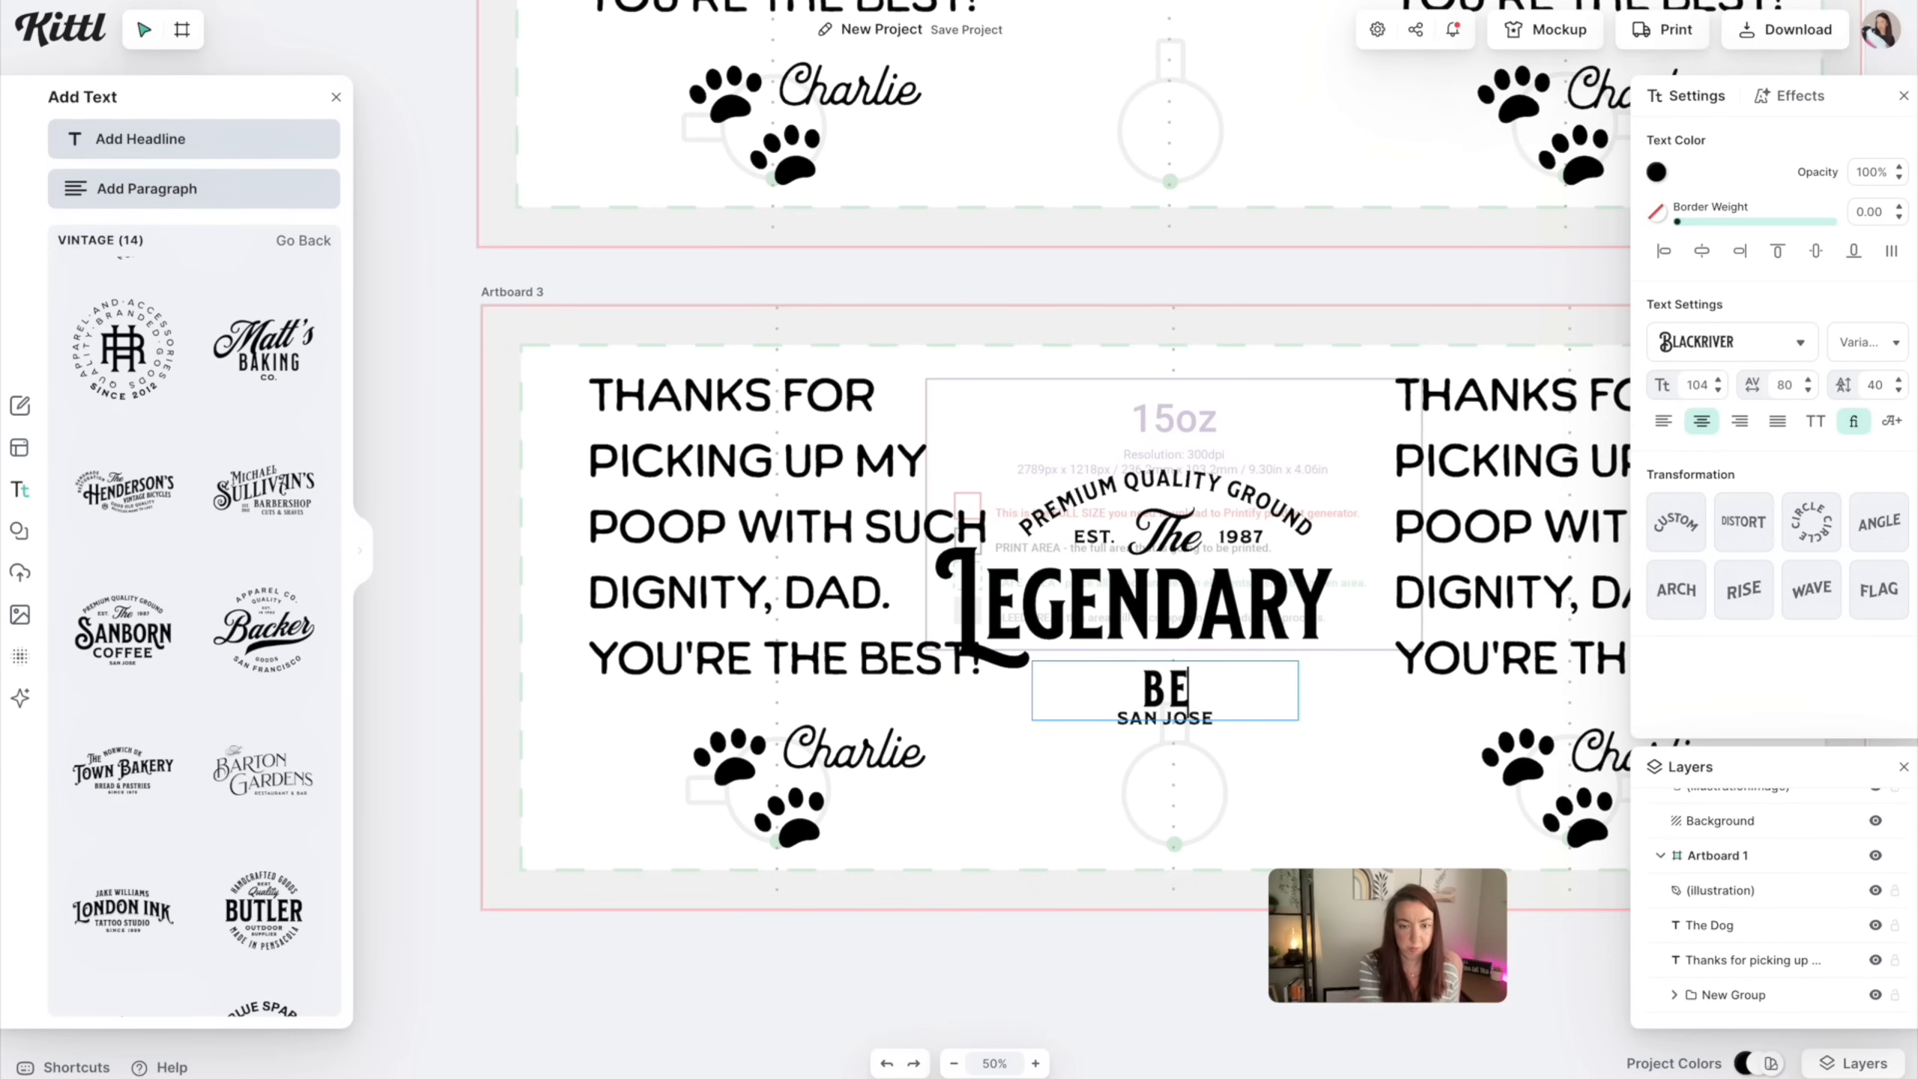
{"action": "type", "text": "b"}
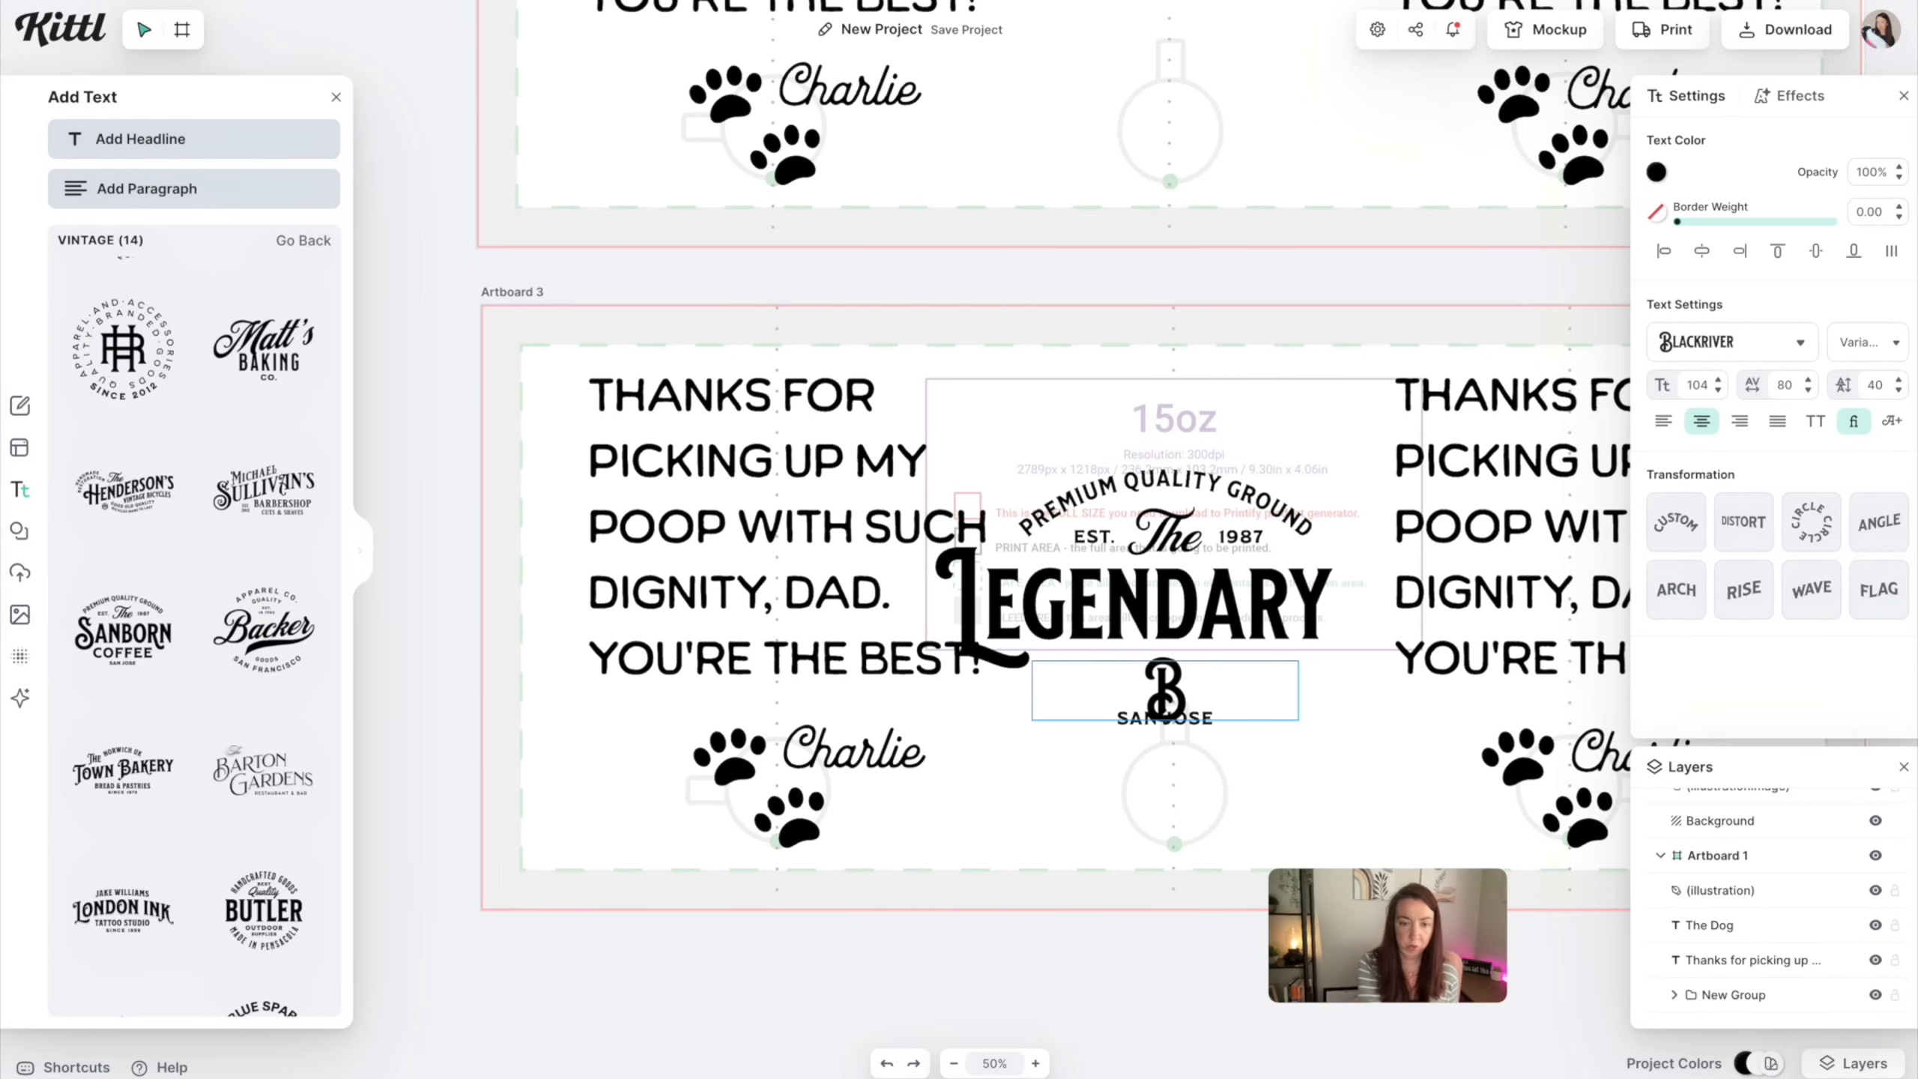
{"action": "key", "text": "BackSpace"}
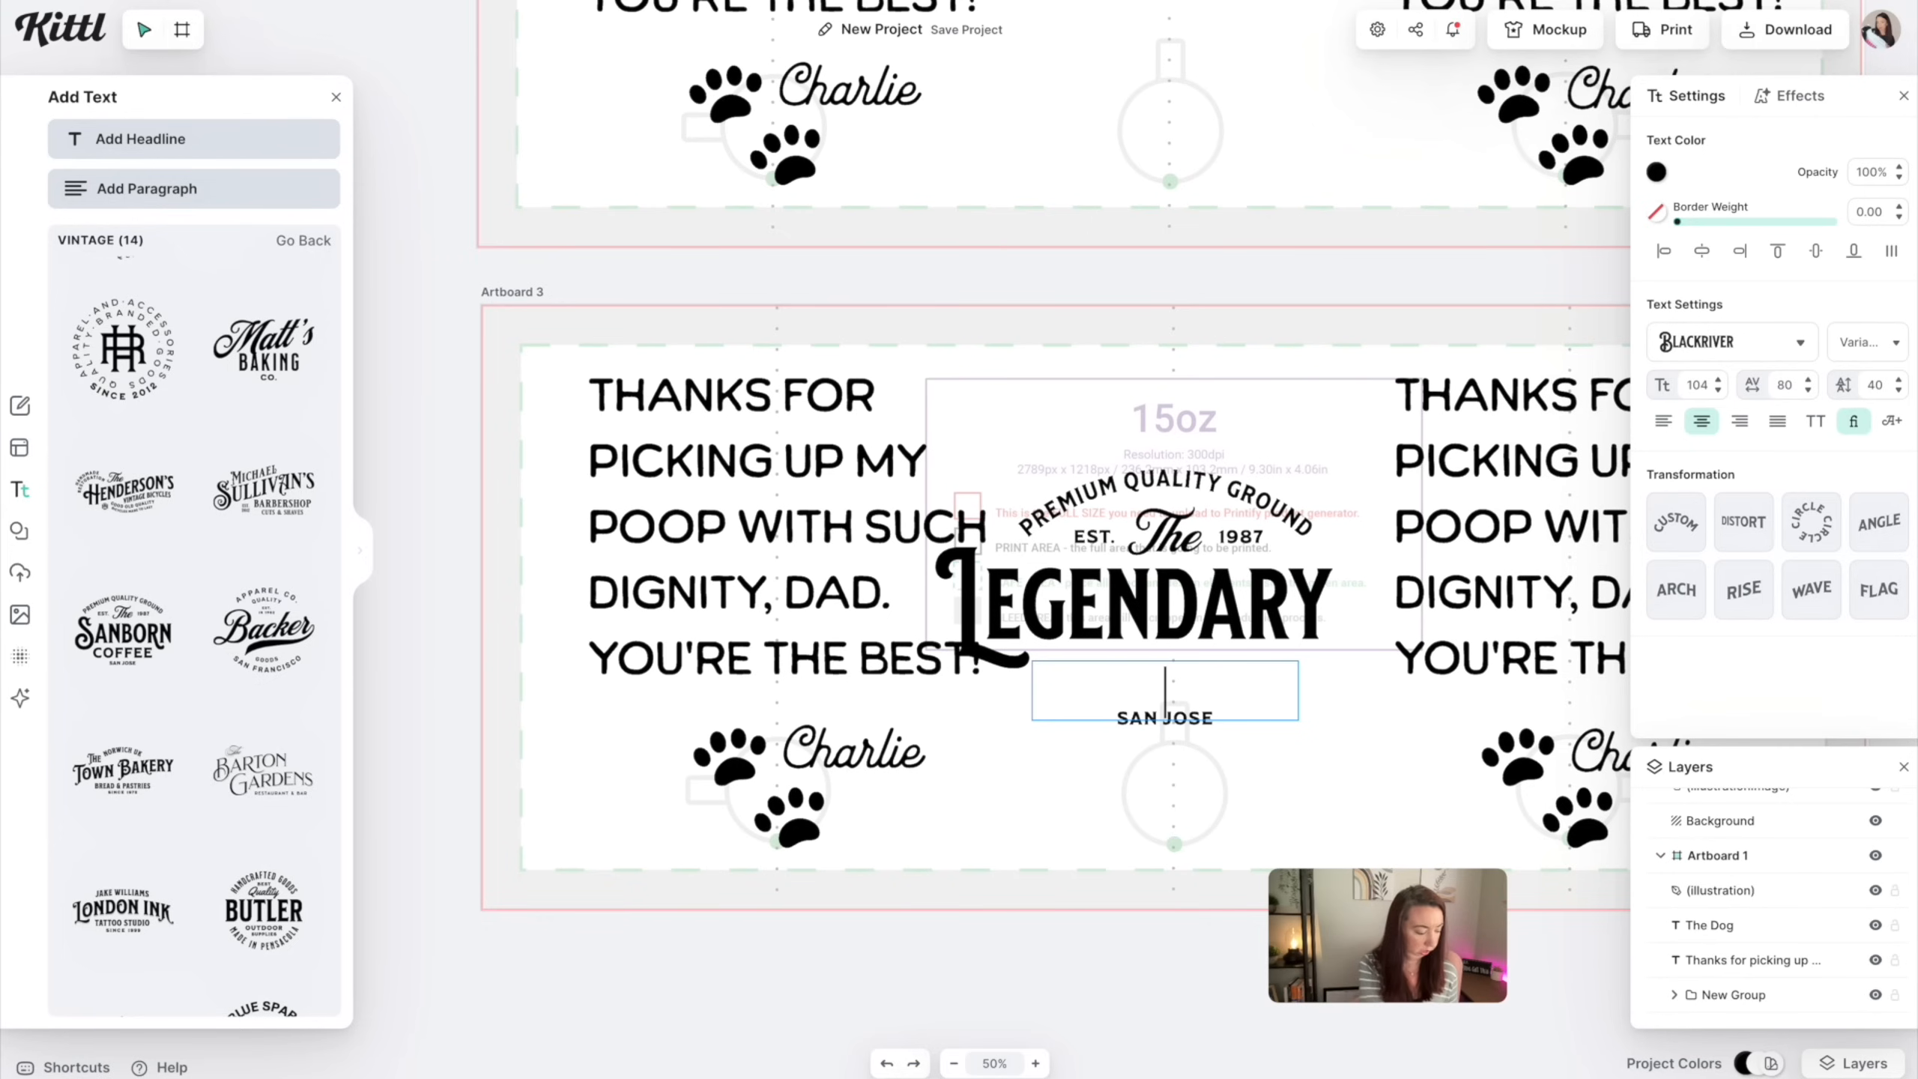
{"action": "type", "text": "bl"}
{"action": "key", "text": "BackSpace"}
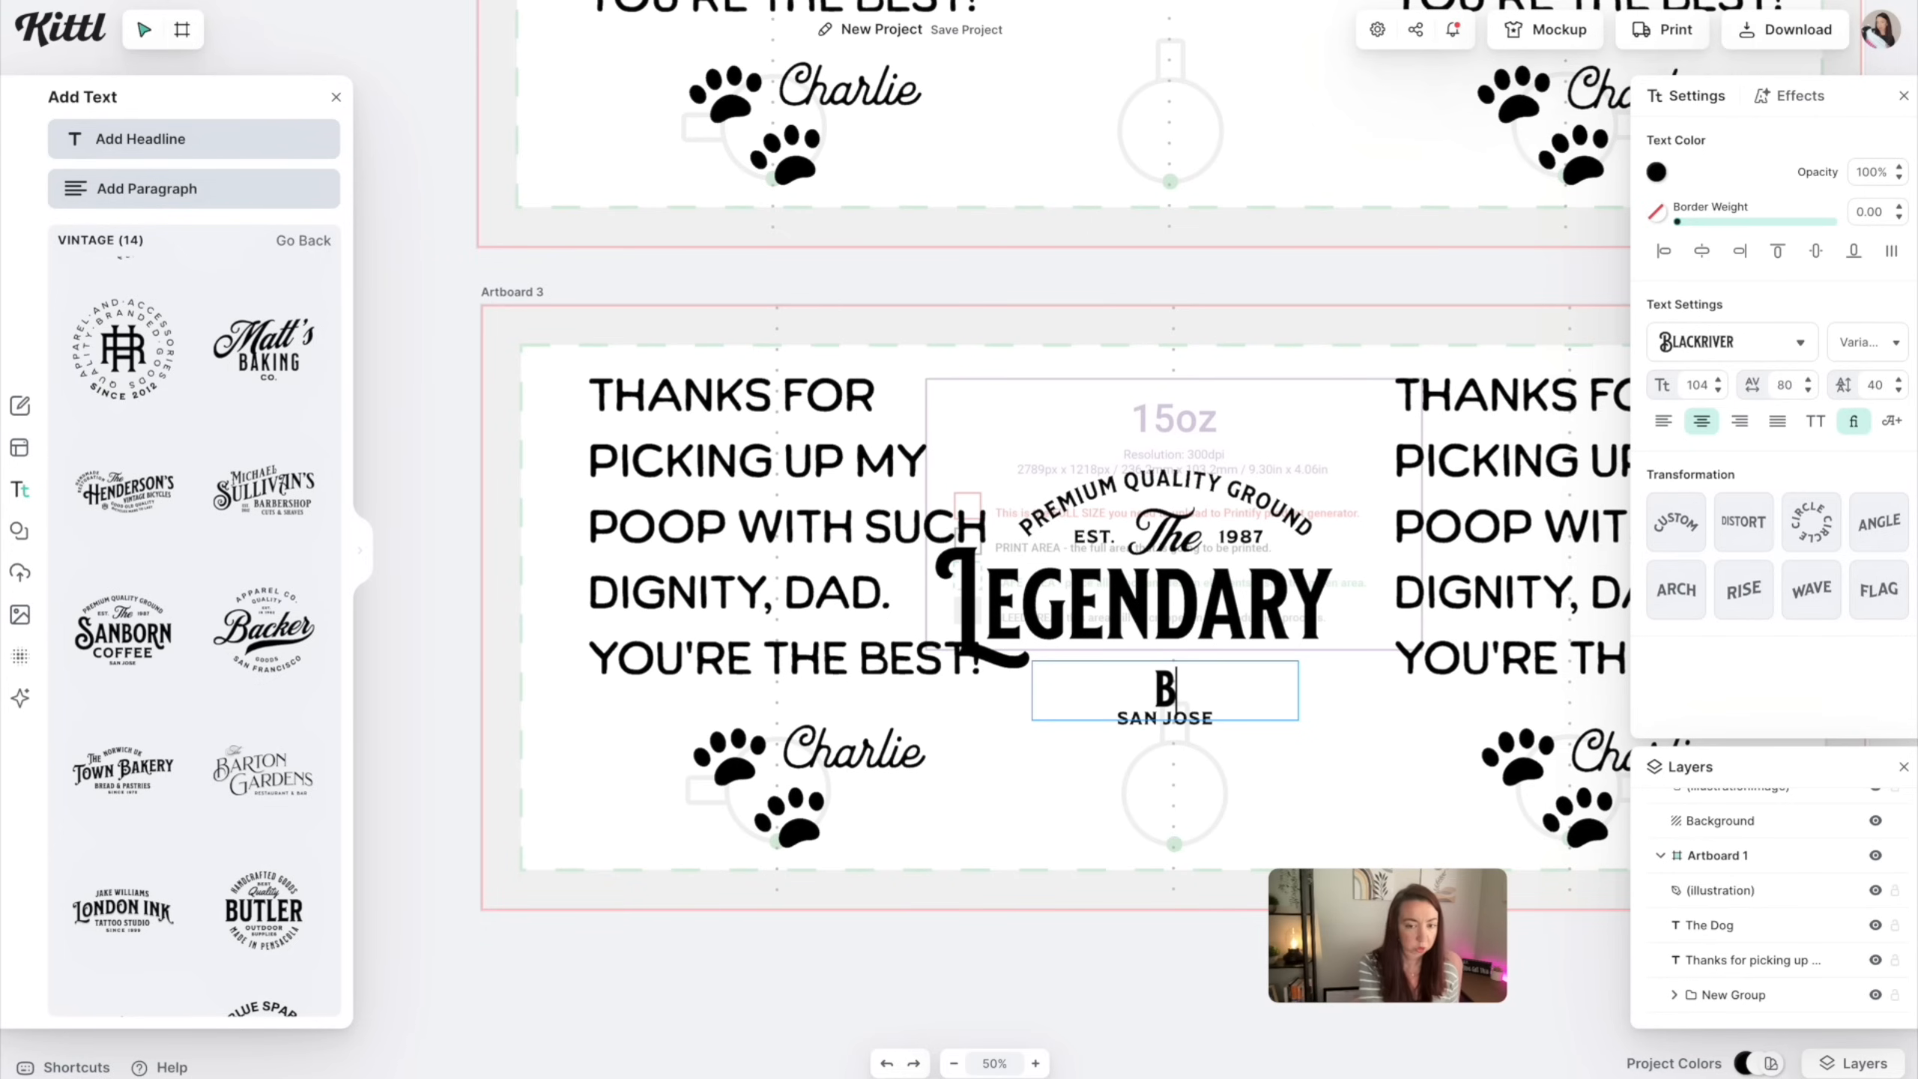
{"action": "type", "text": "elly"}
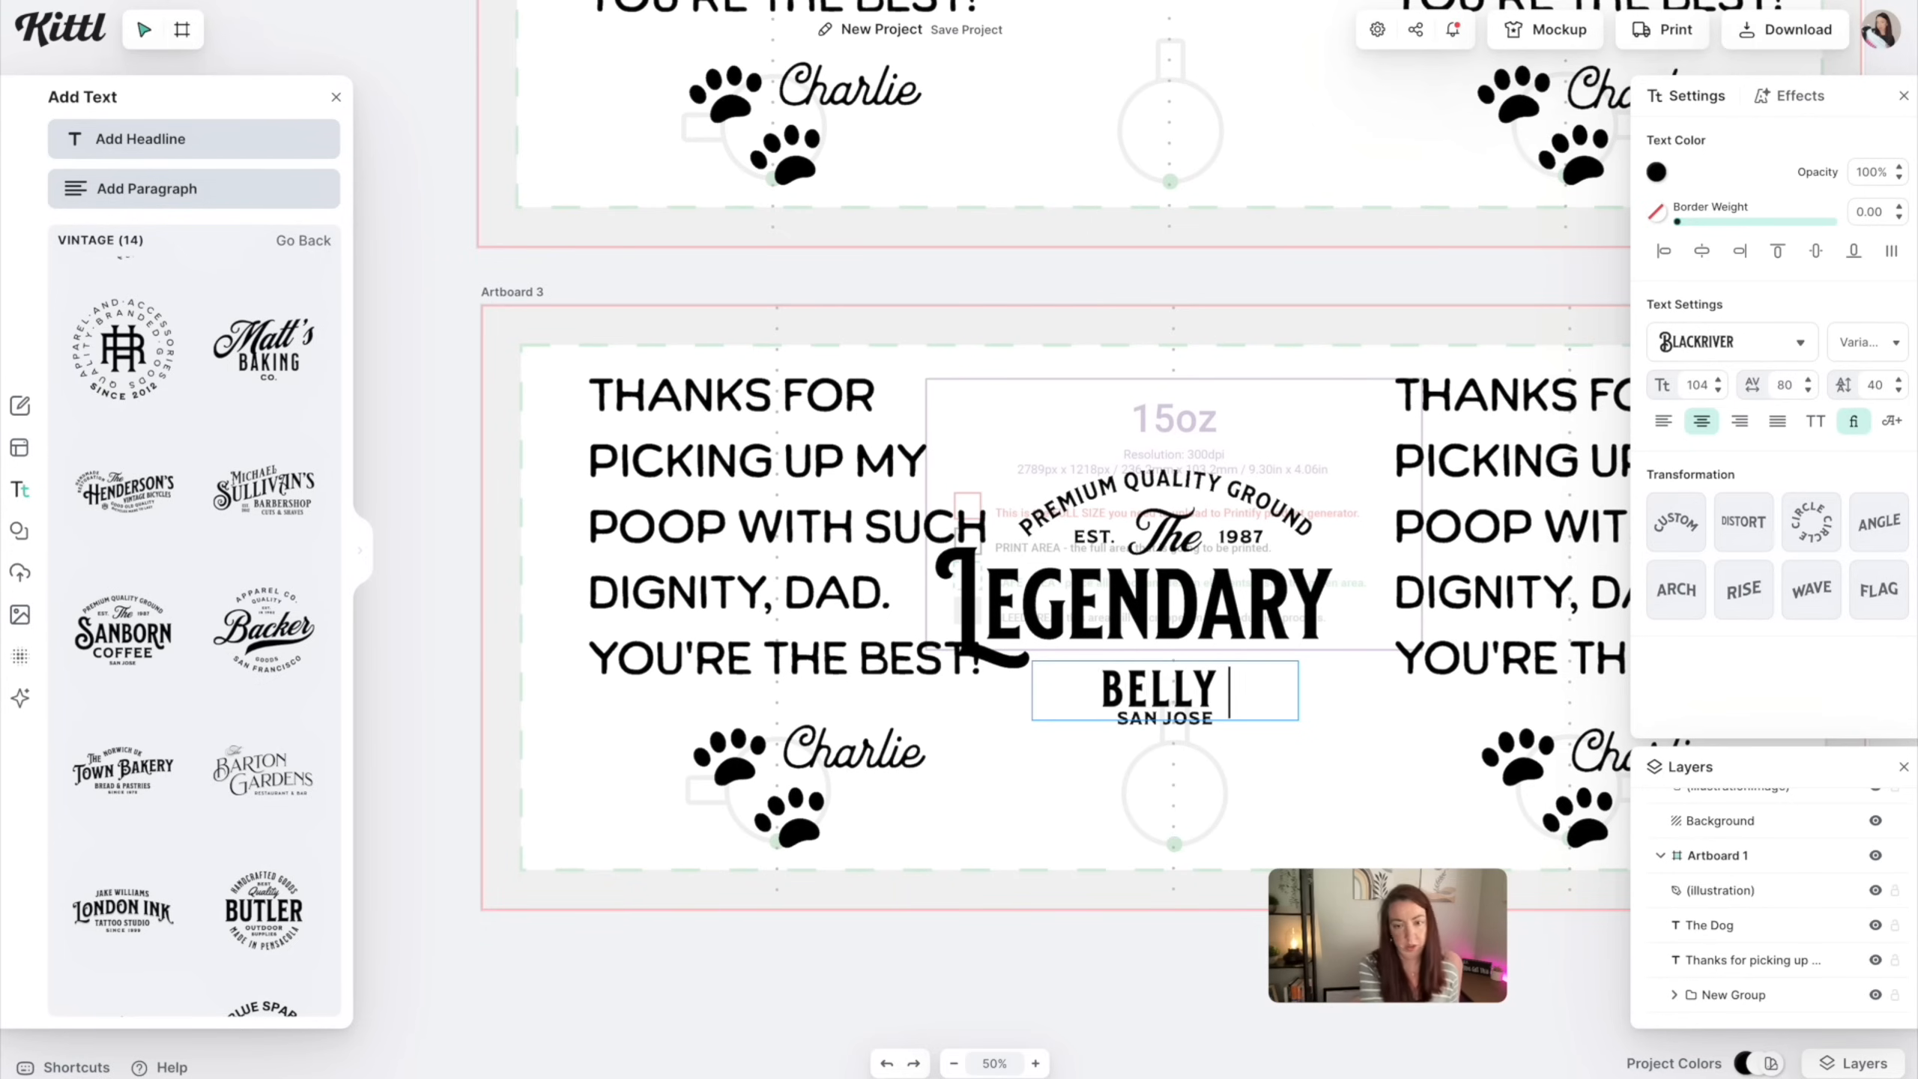
{"action": "type", "text": " rubs"}
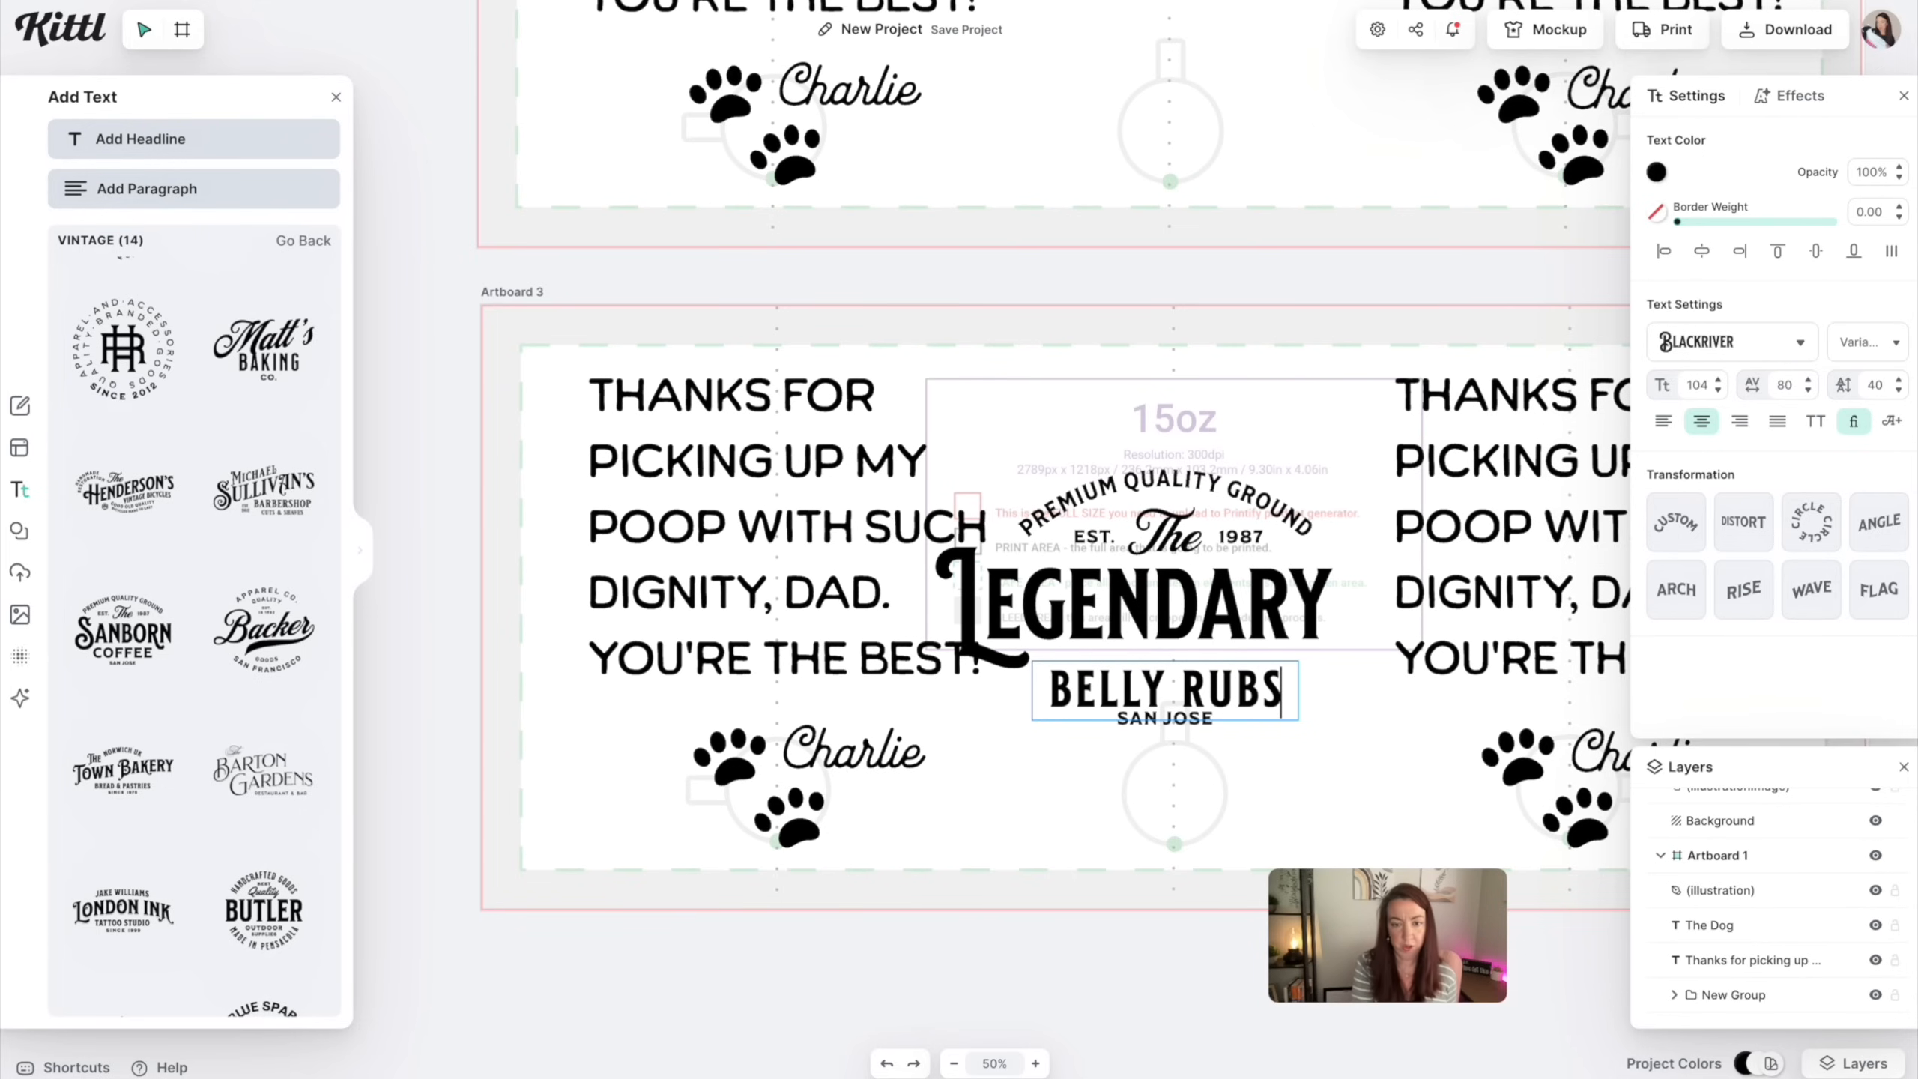
{"action": "key", "text": "Escape"}
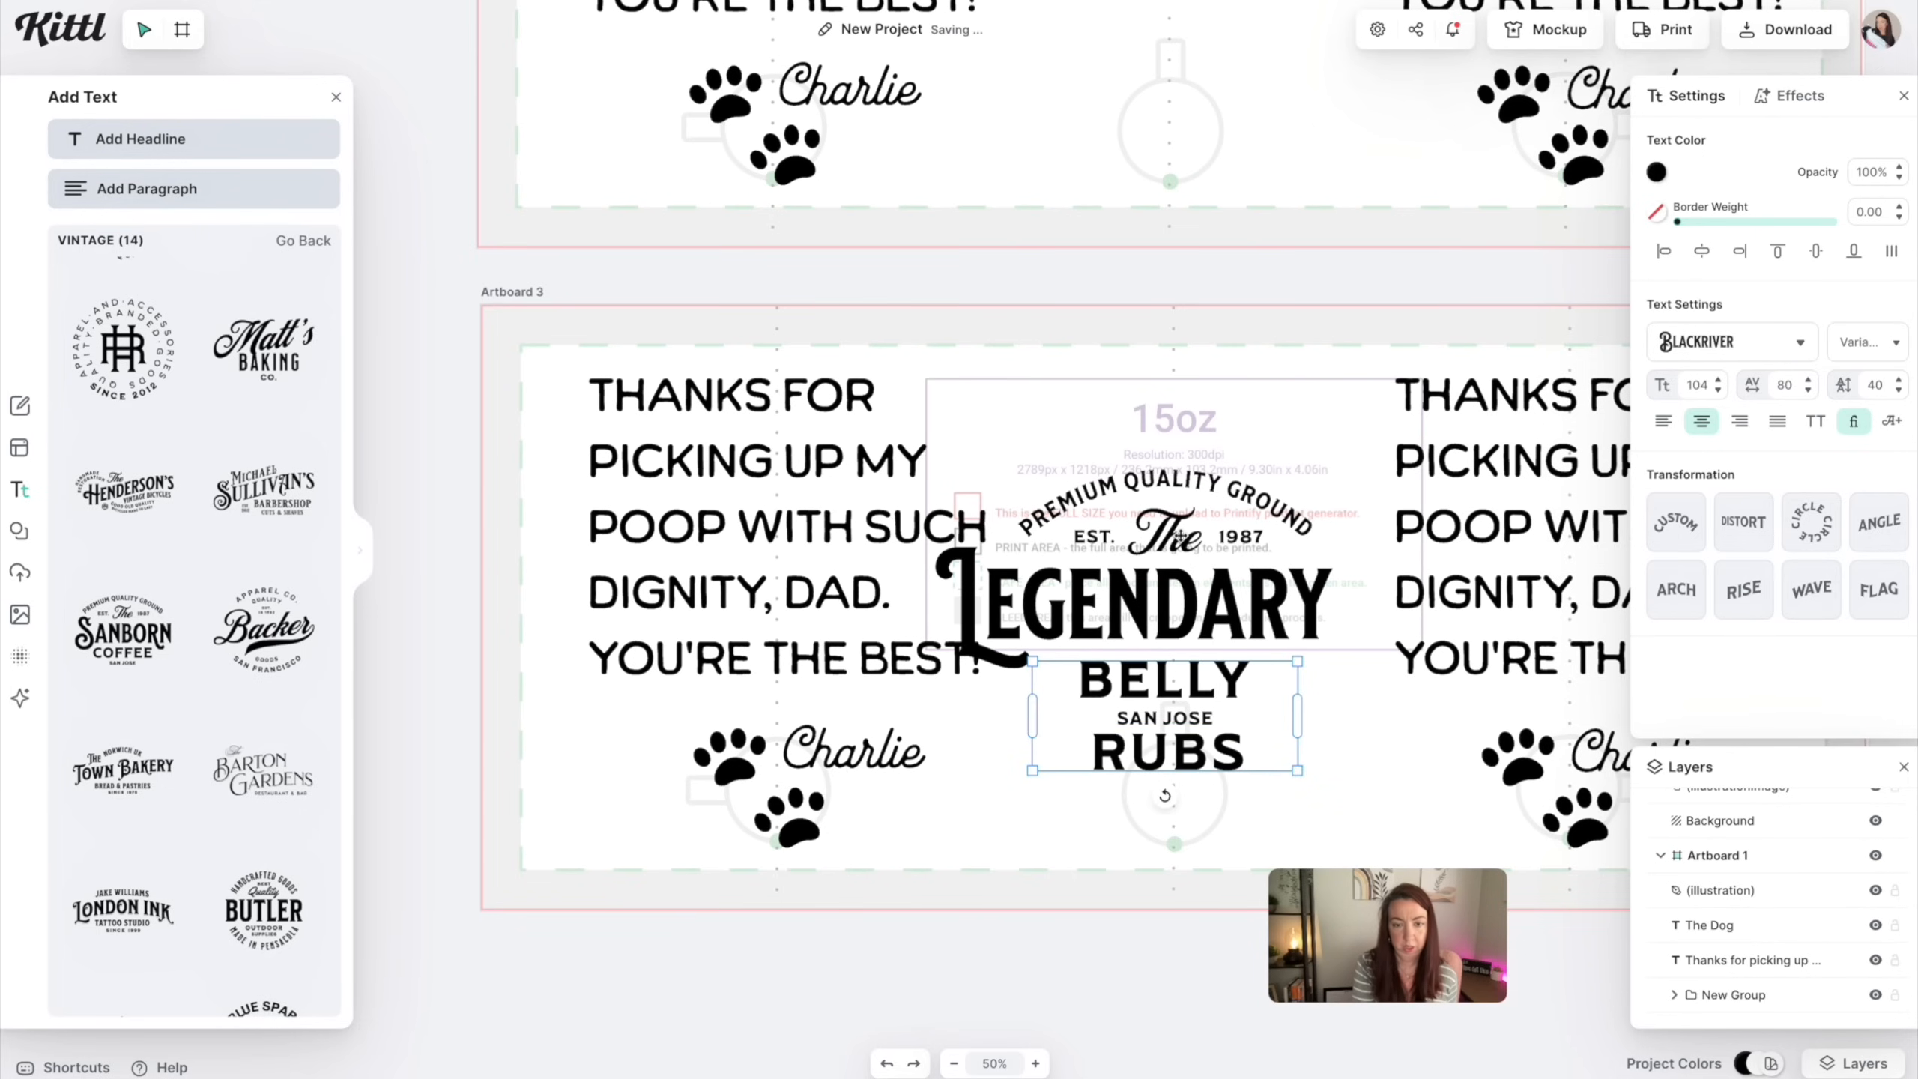
{"action": "left_click_drag", "start_coordinate": [1297, 715], "coordinate": [1266, 690]}
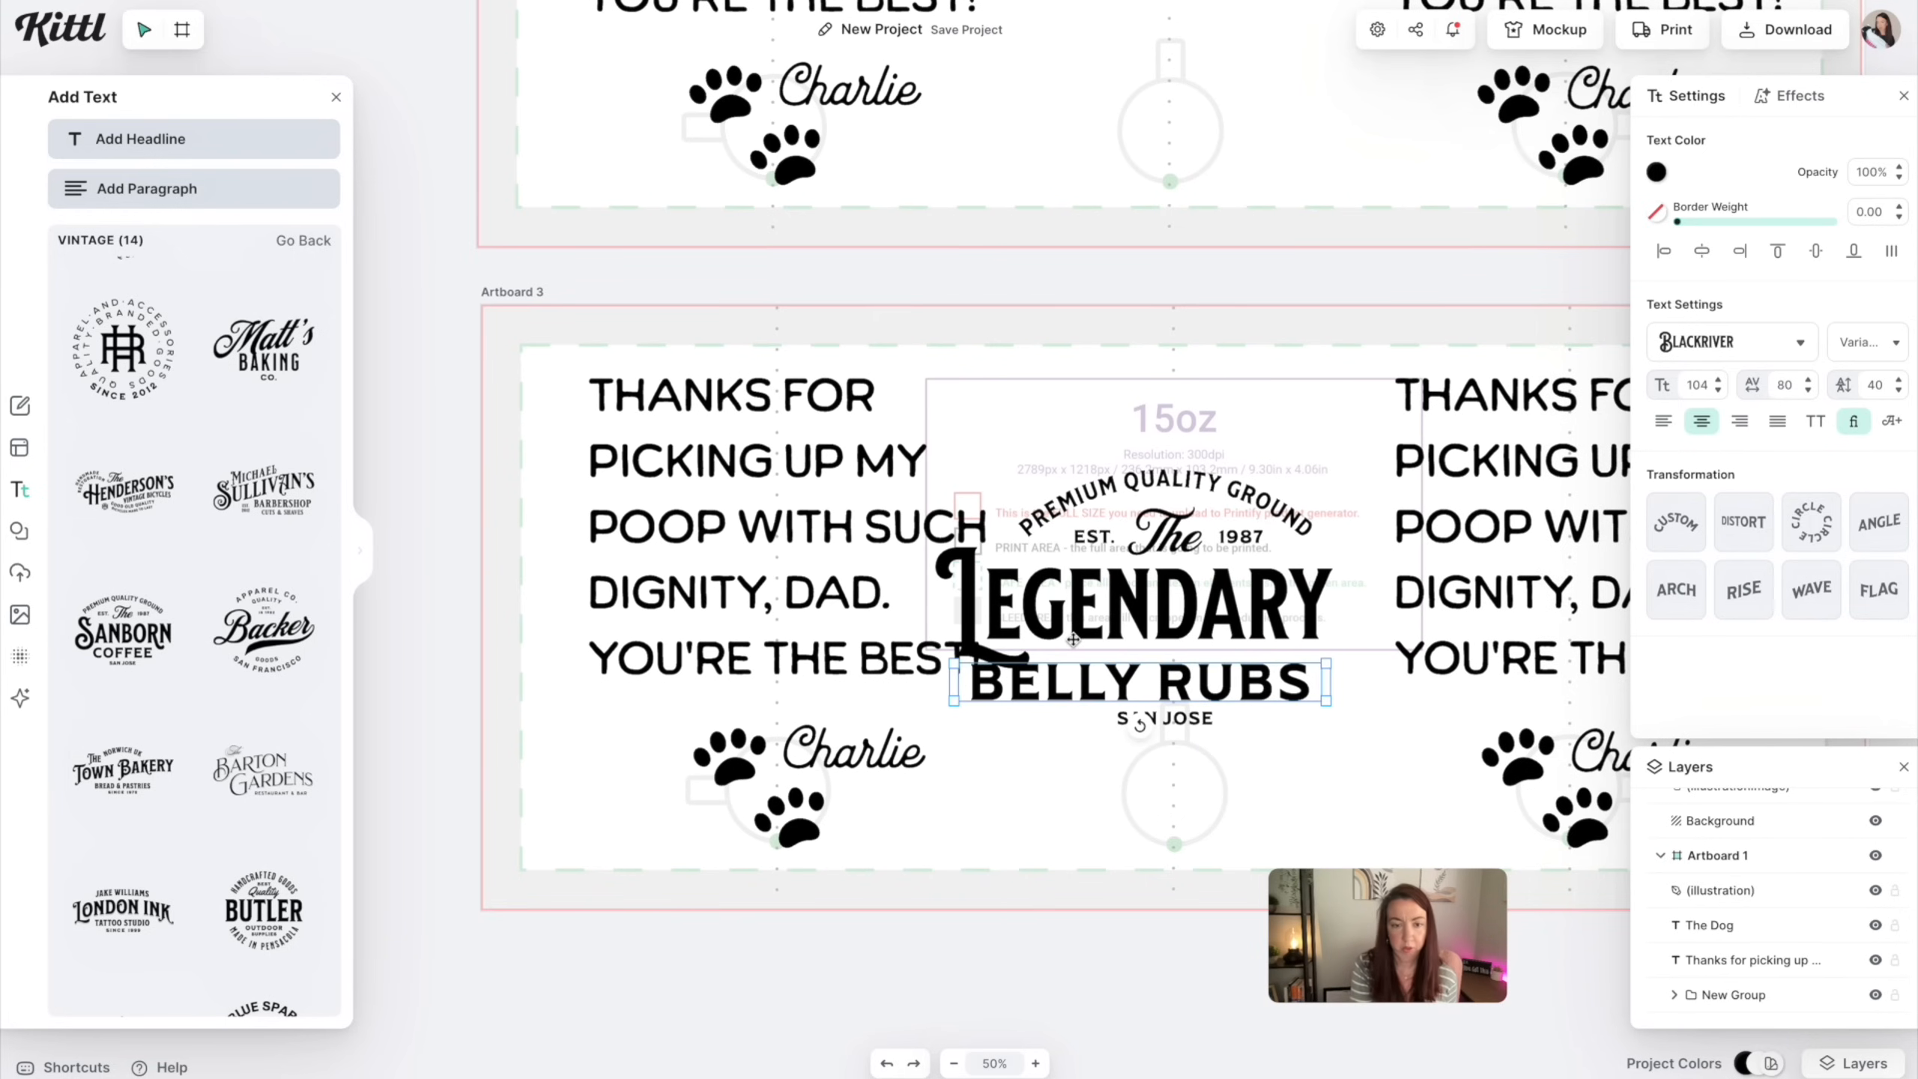
Delete Artboard 3's left "Thanks for picking up my poop" phrase and the template's arched tagline, "Est.", "The" and "1987"
{"action": "left_click", "coordinate": [833, 538]}
{"action": "key", "text": "Delete"}
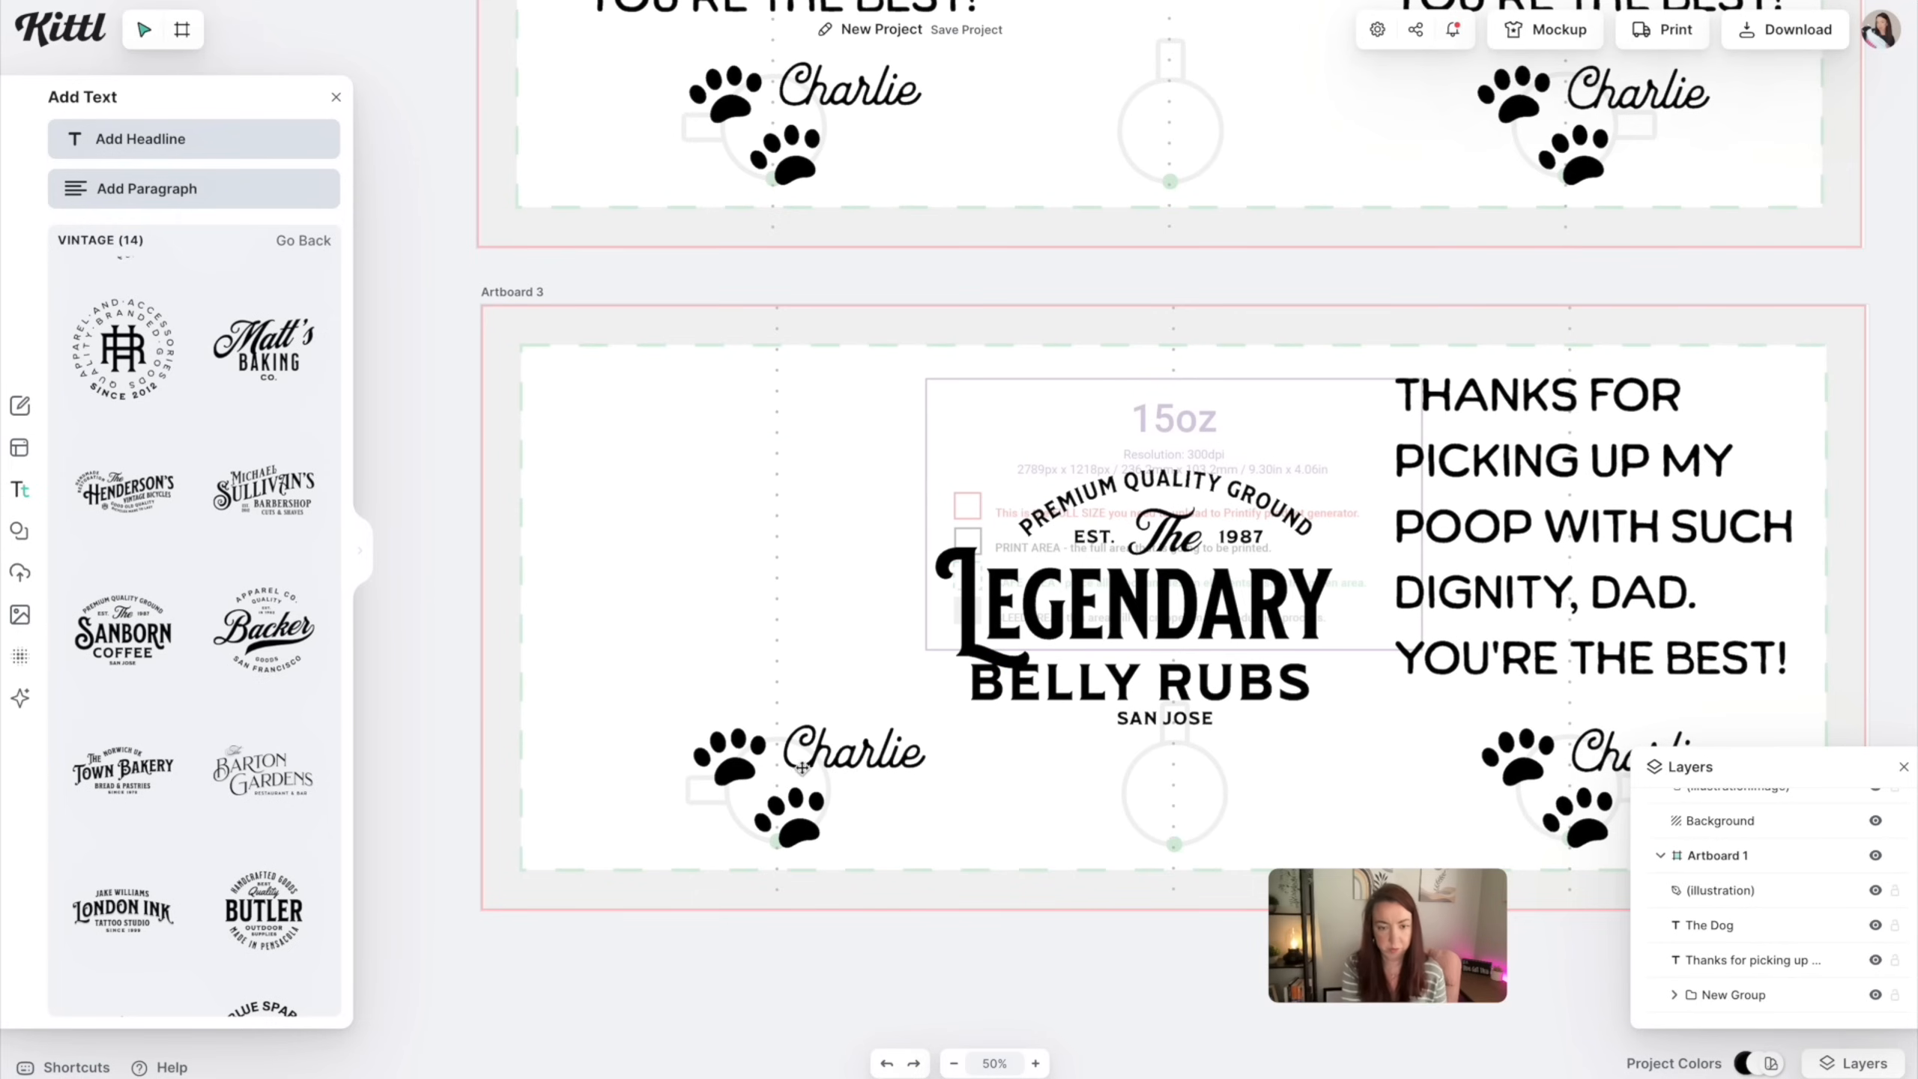
{"action": "left_click", "coordinate": [1129, 478]}
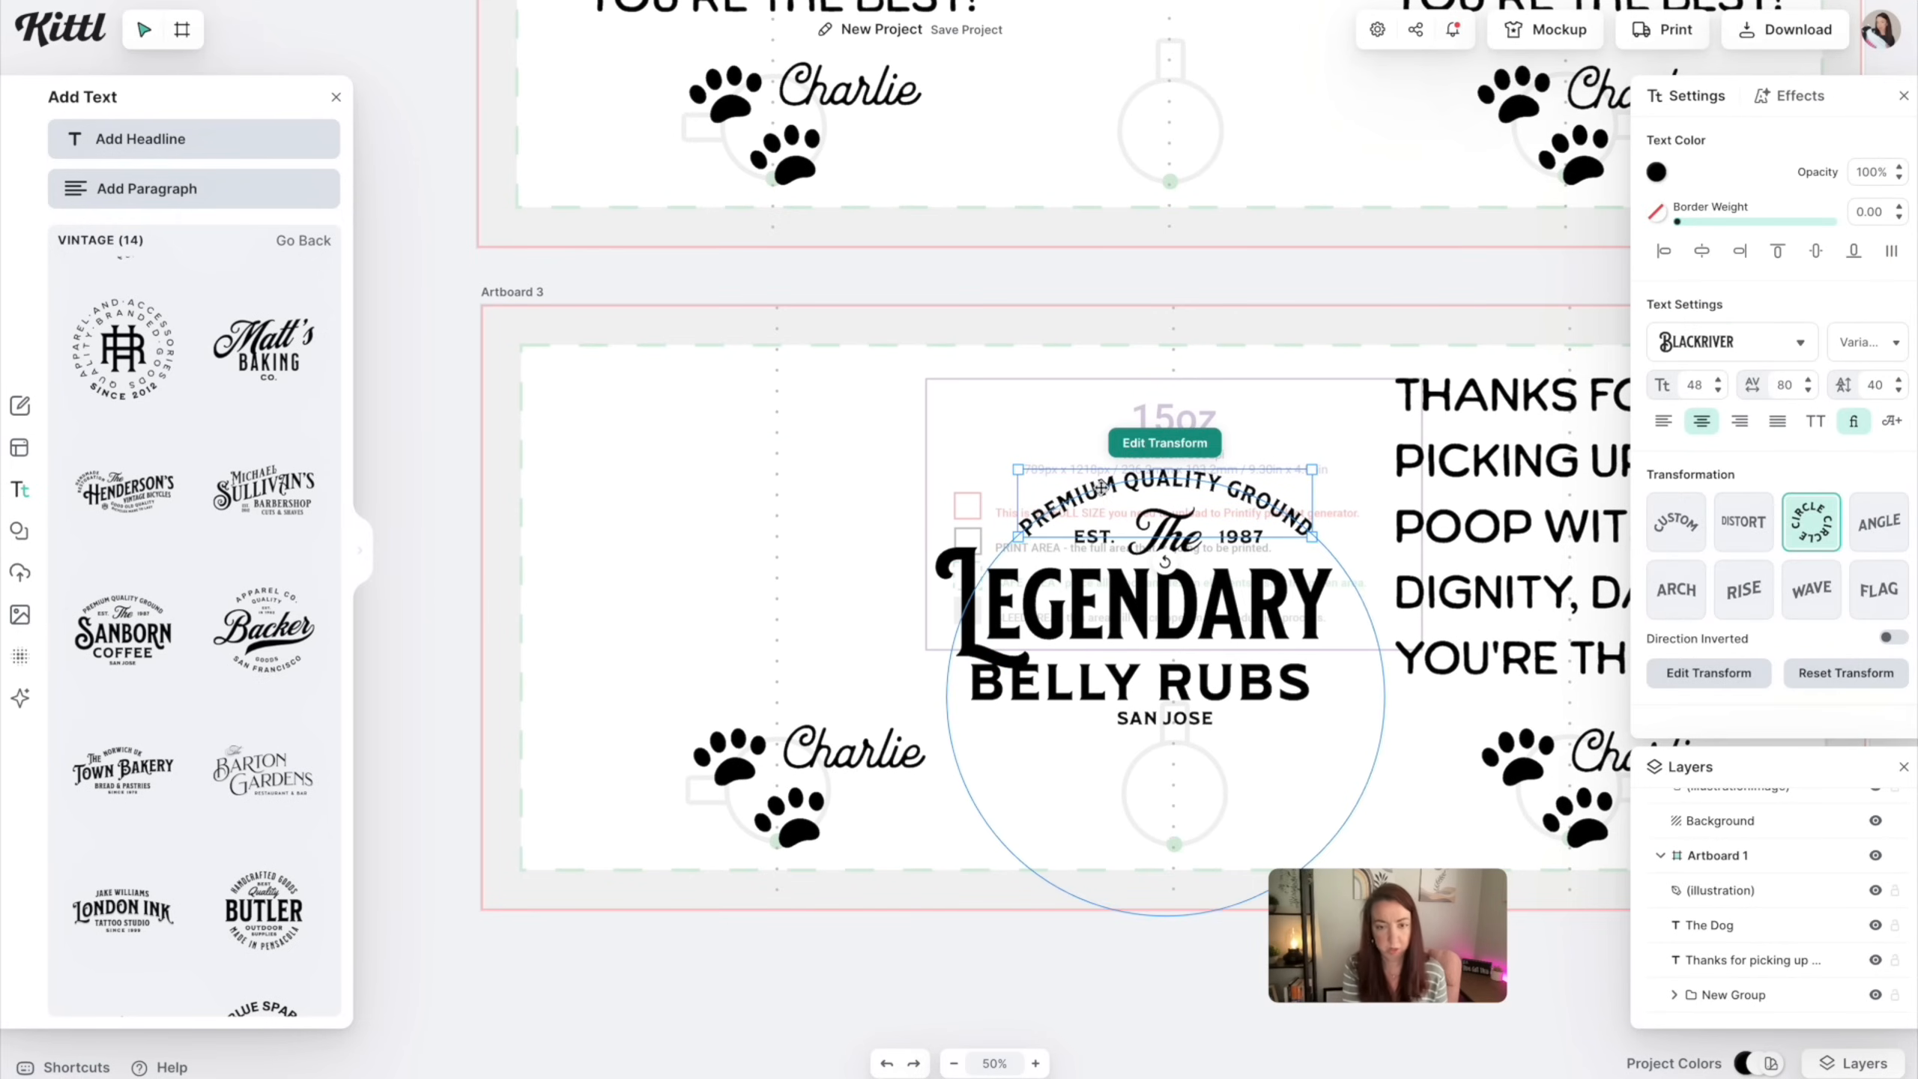
{"action": "key", "text": "Delete"}
{"action": "left_click", "coordinate": [1101, 538]}
{"action": "key", "text": "Delete"}
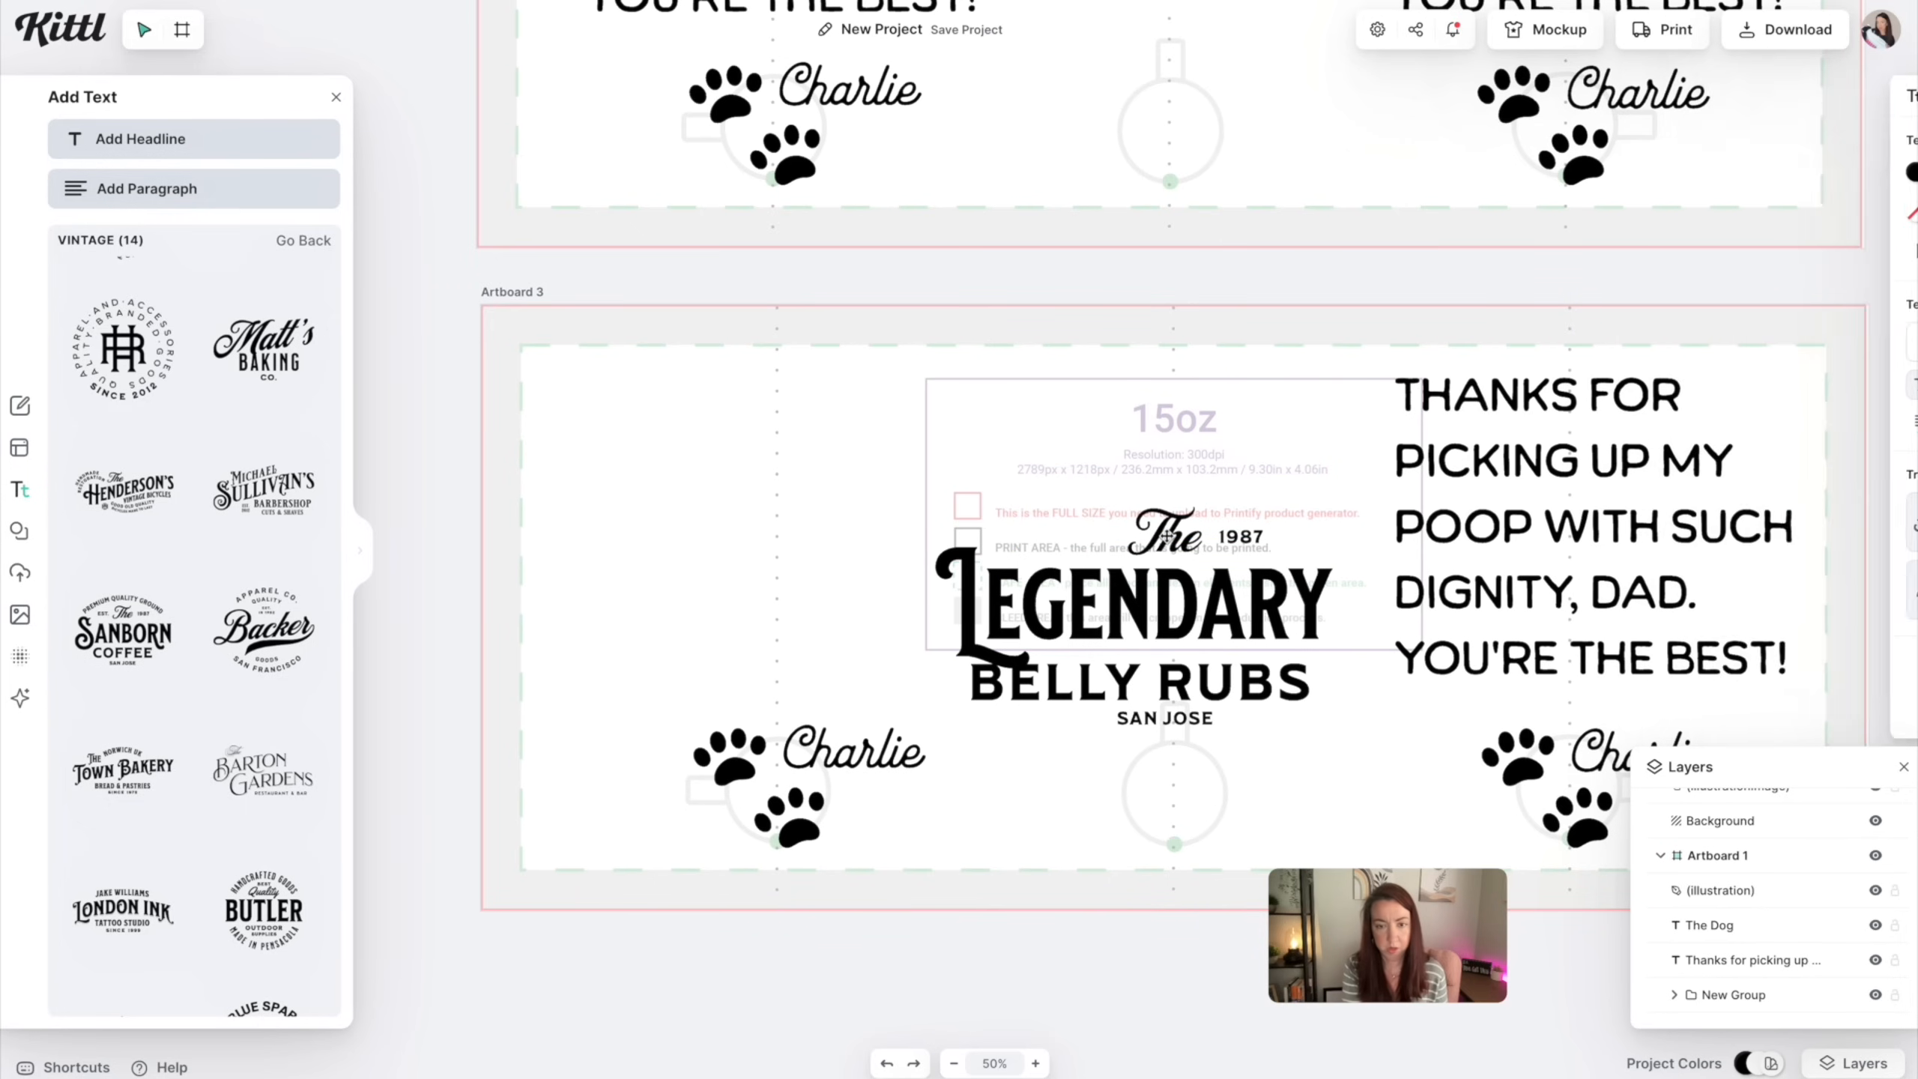
{"action": "left_click", "coordinate": [1165, 536]}
{"action": "key", "text": "Delete"}
{"action": "left_click", "coordinate": [1228, 535]}
{"action": "key", "text": "Delete"}
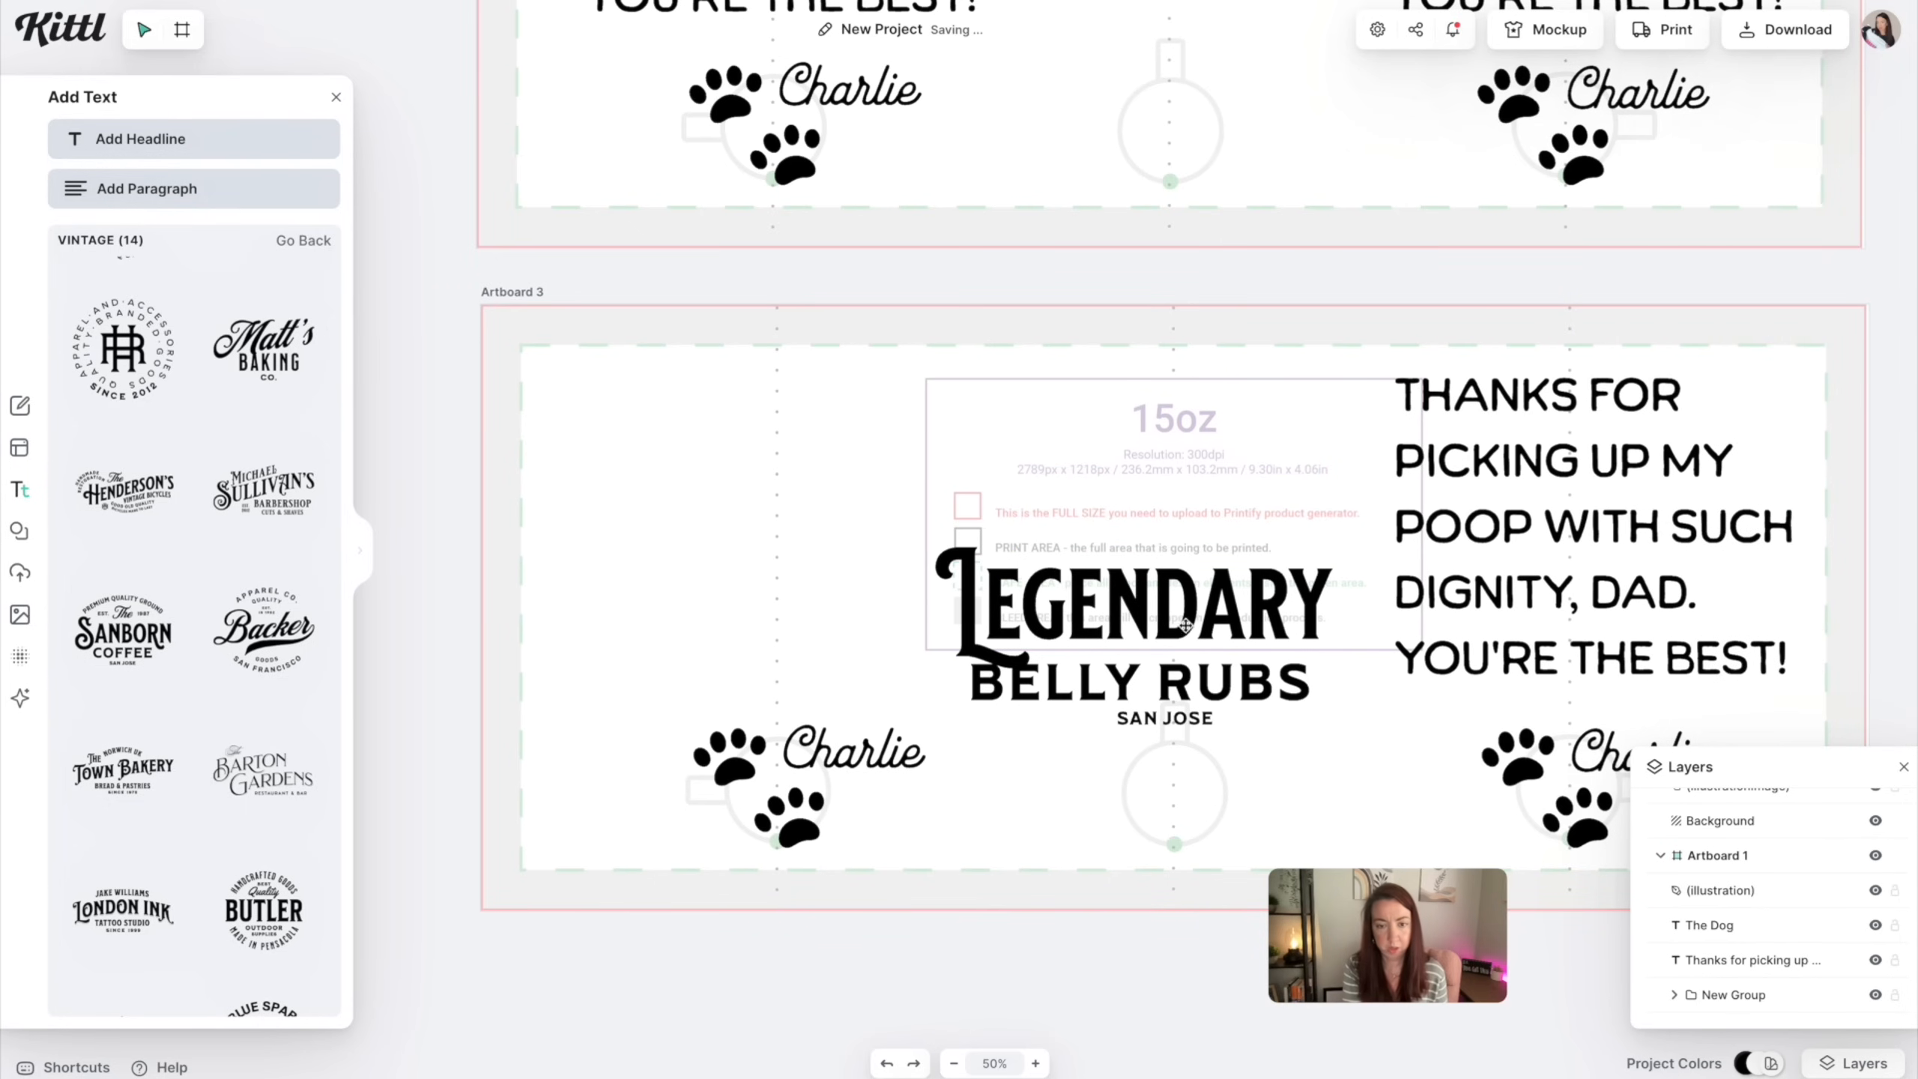
Stack "Legendary", "Belly Rubs" and "San Jose" centered above the left paw prints on Artboard 3
{"action": "left_click_drag", "start_coordinate": [1185, 622], "coordinate": [816, 465]}
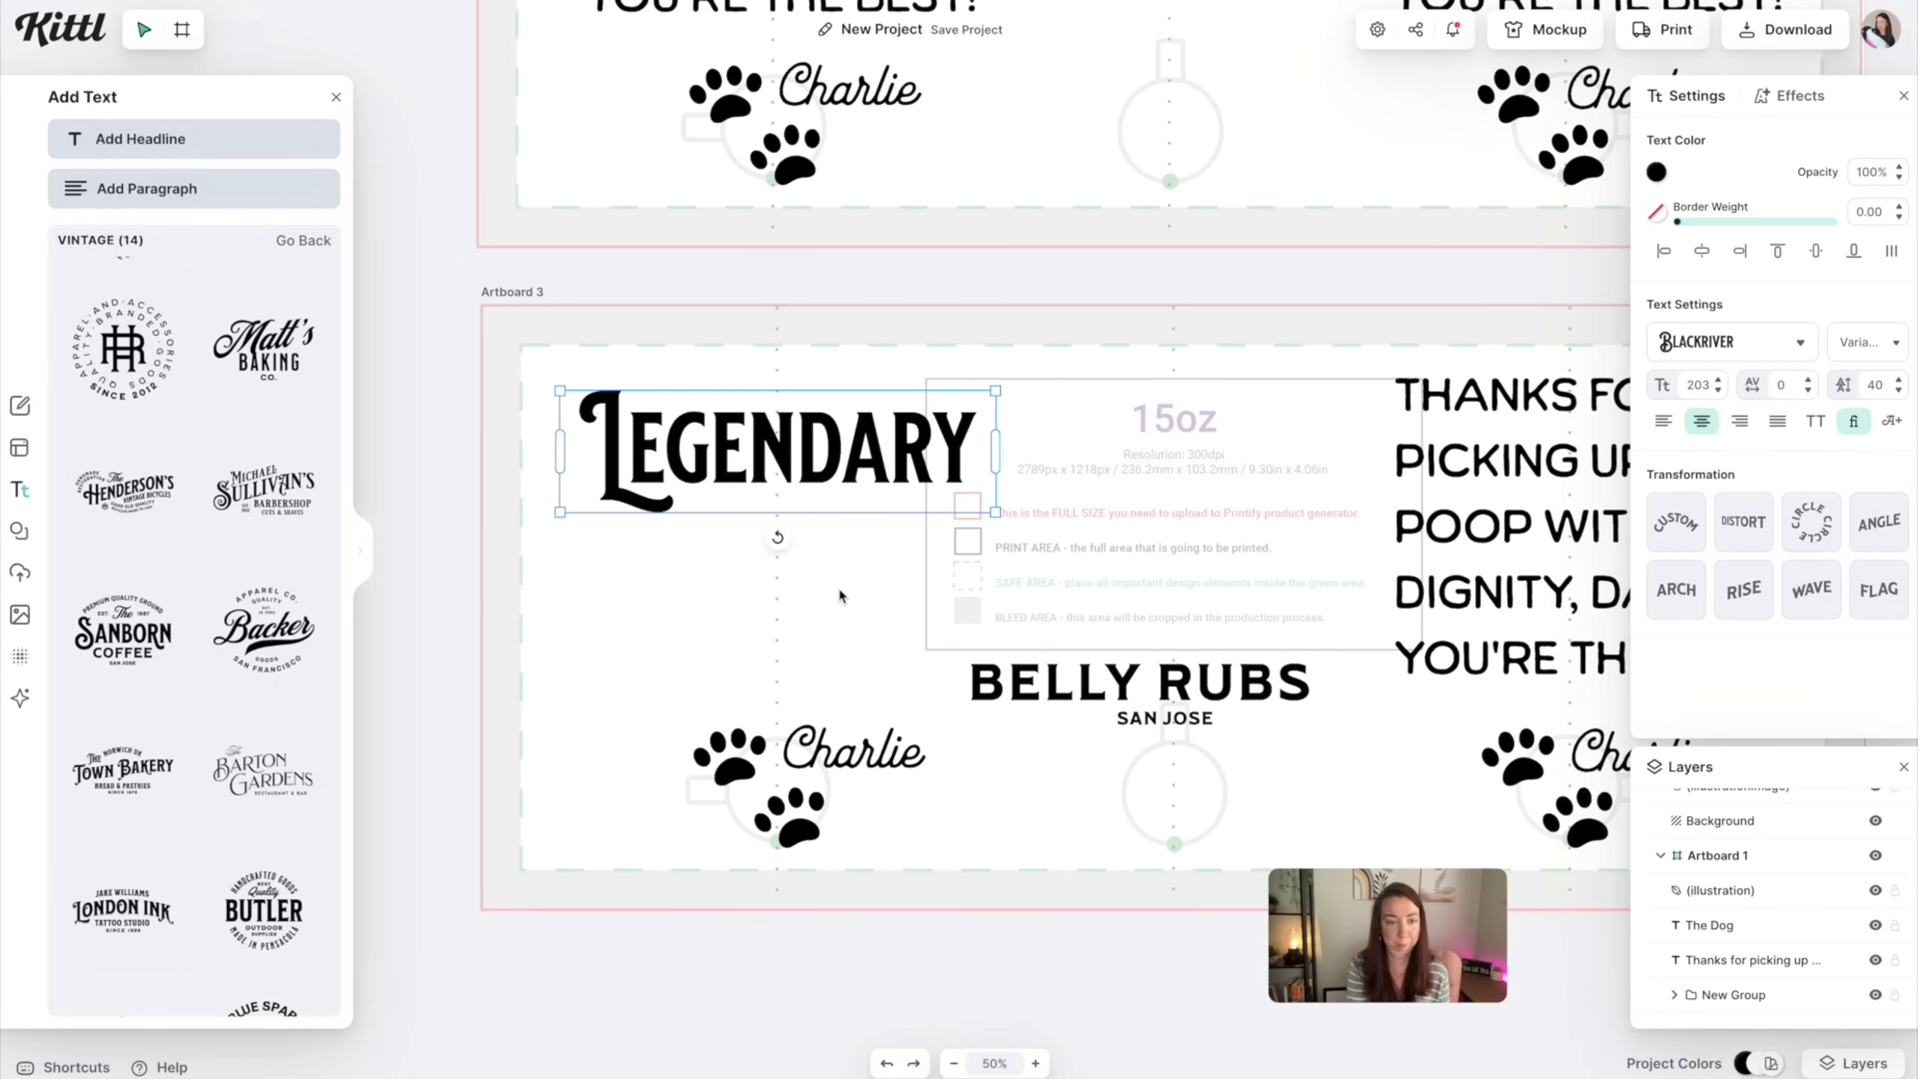
{"action": "left_click_drag", "start_coordinate": [1123, 690], "coordinate": [757, 542]}
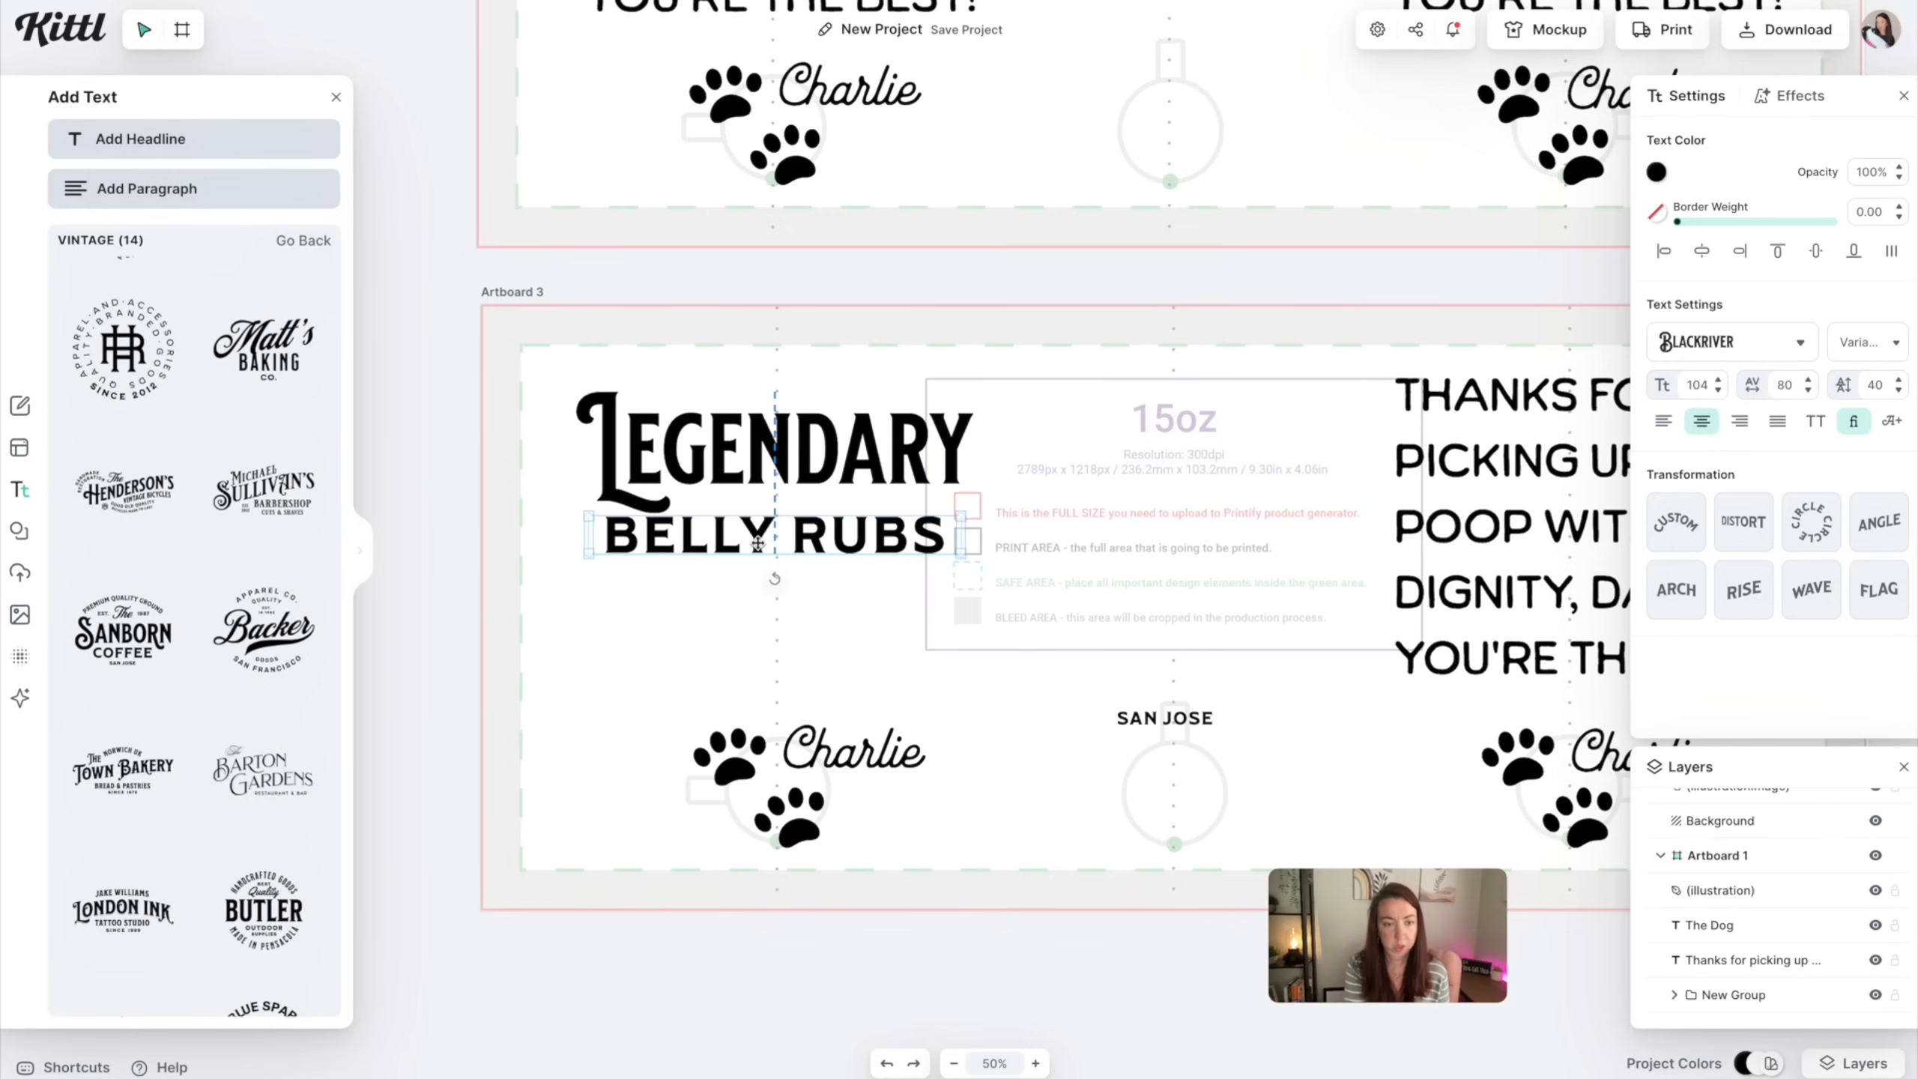
{"action": "left_click_drag", "start_coordinate": [758, 542], "coordinate": [757, 542]}
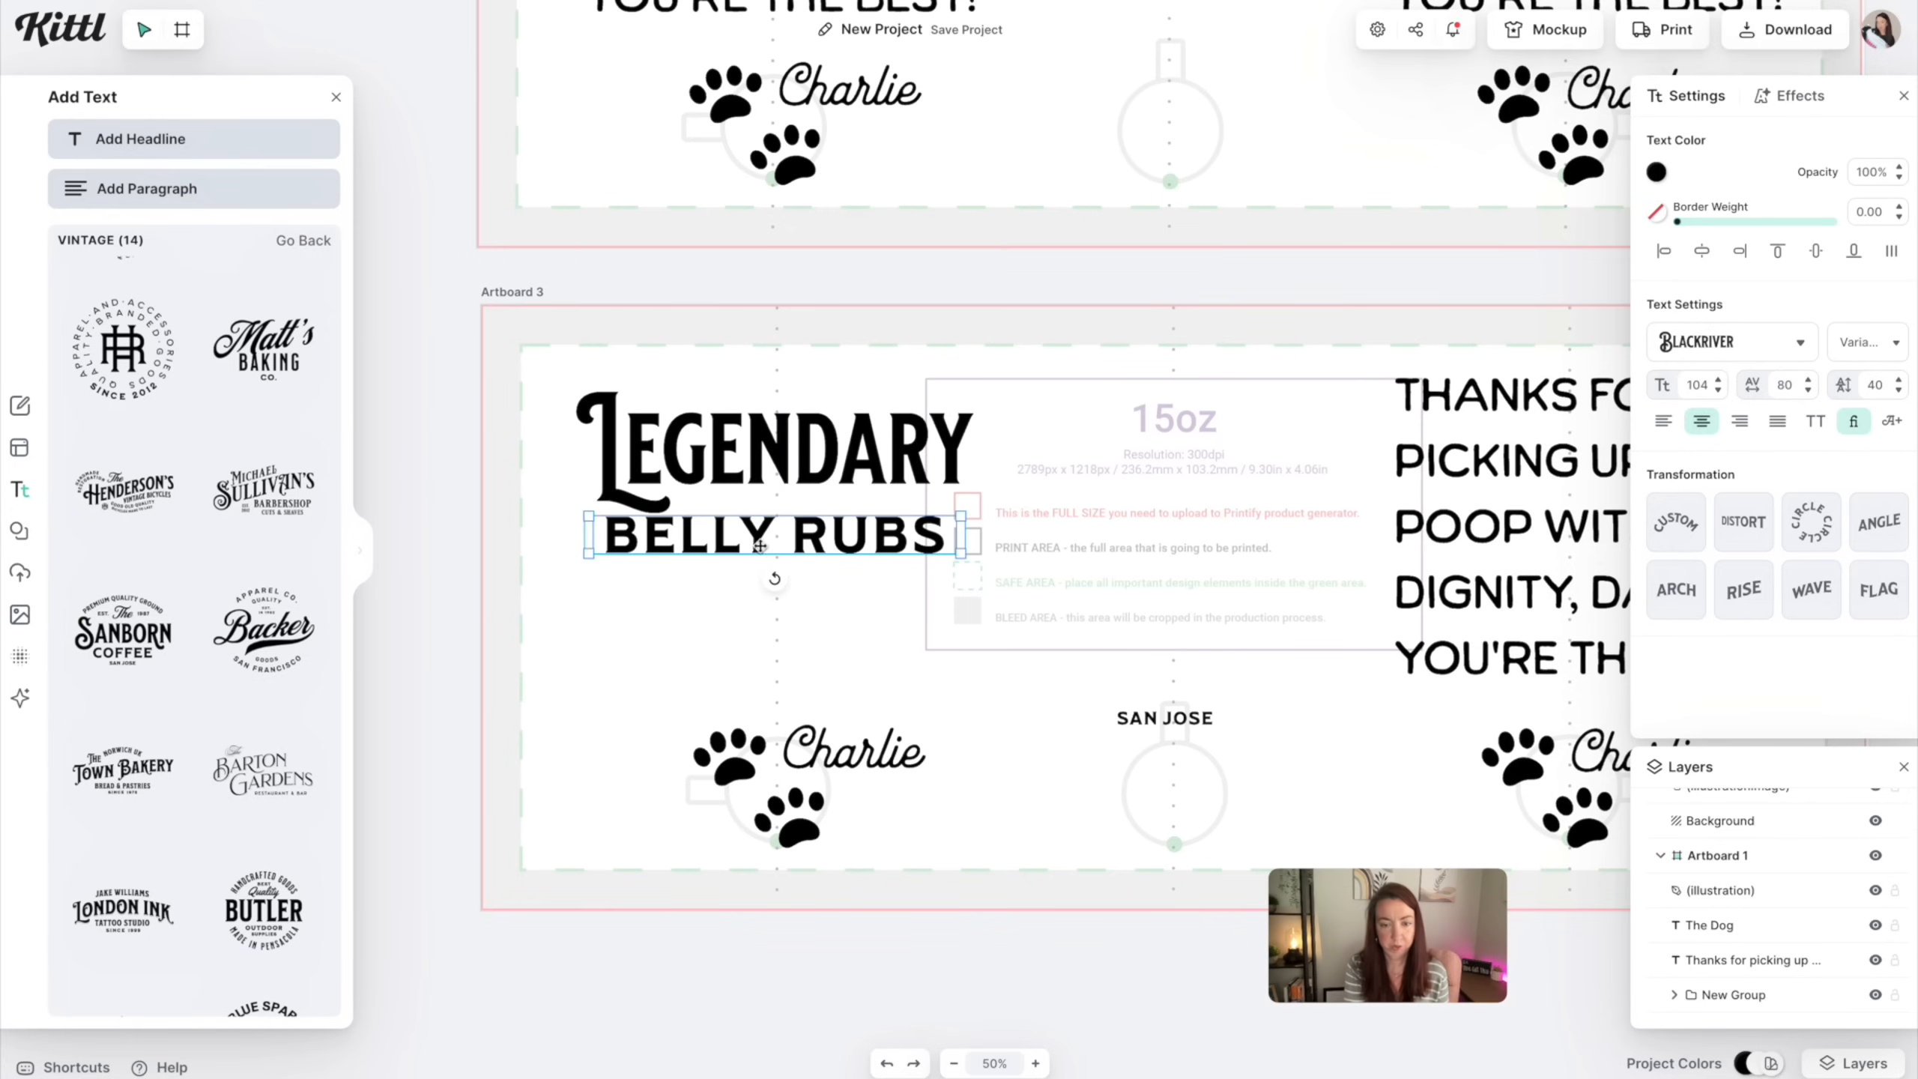
{"action": "left_click_drag", "start_coordinate": [1198, 719], "coordinate": [811, 595]}
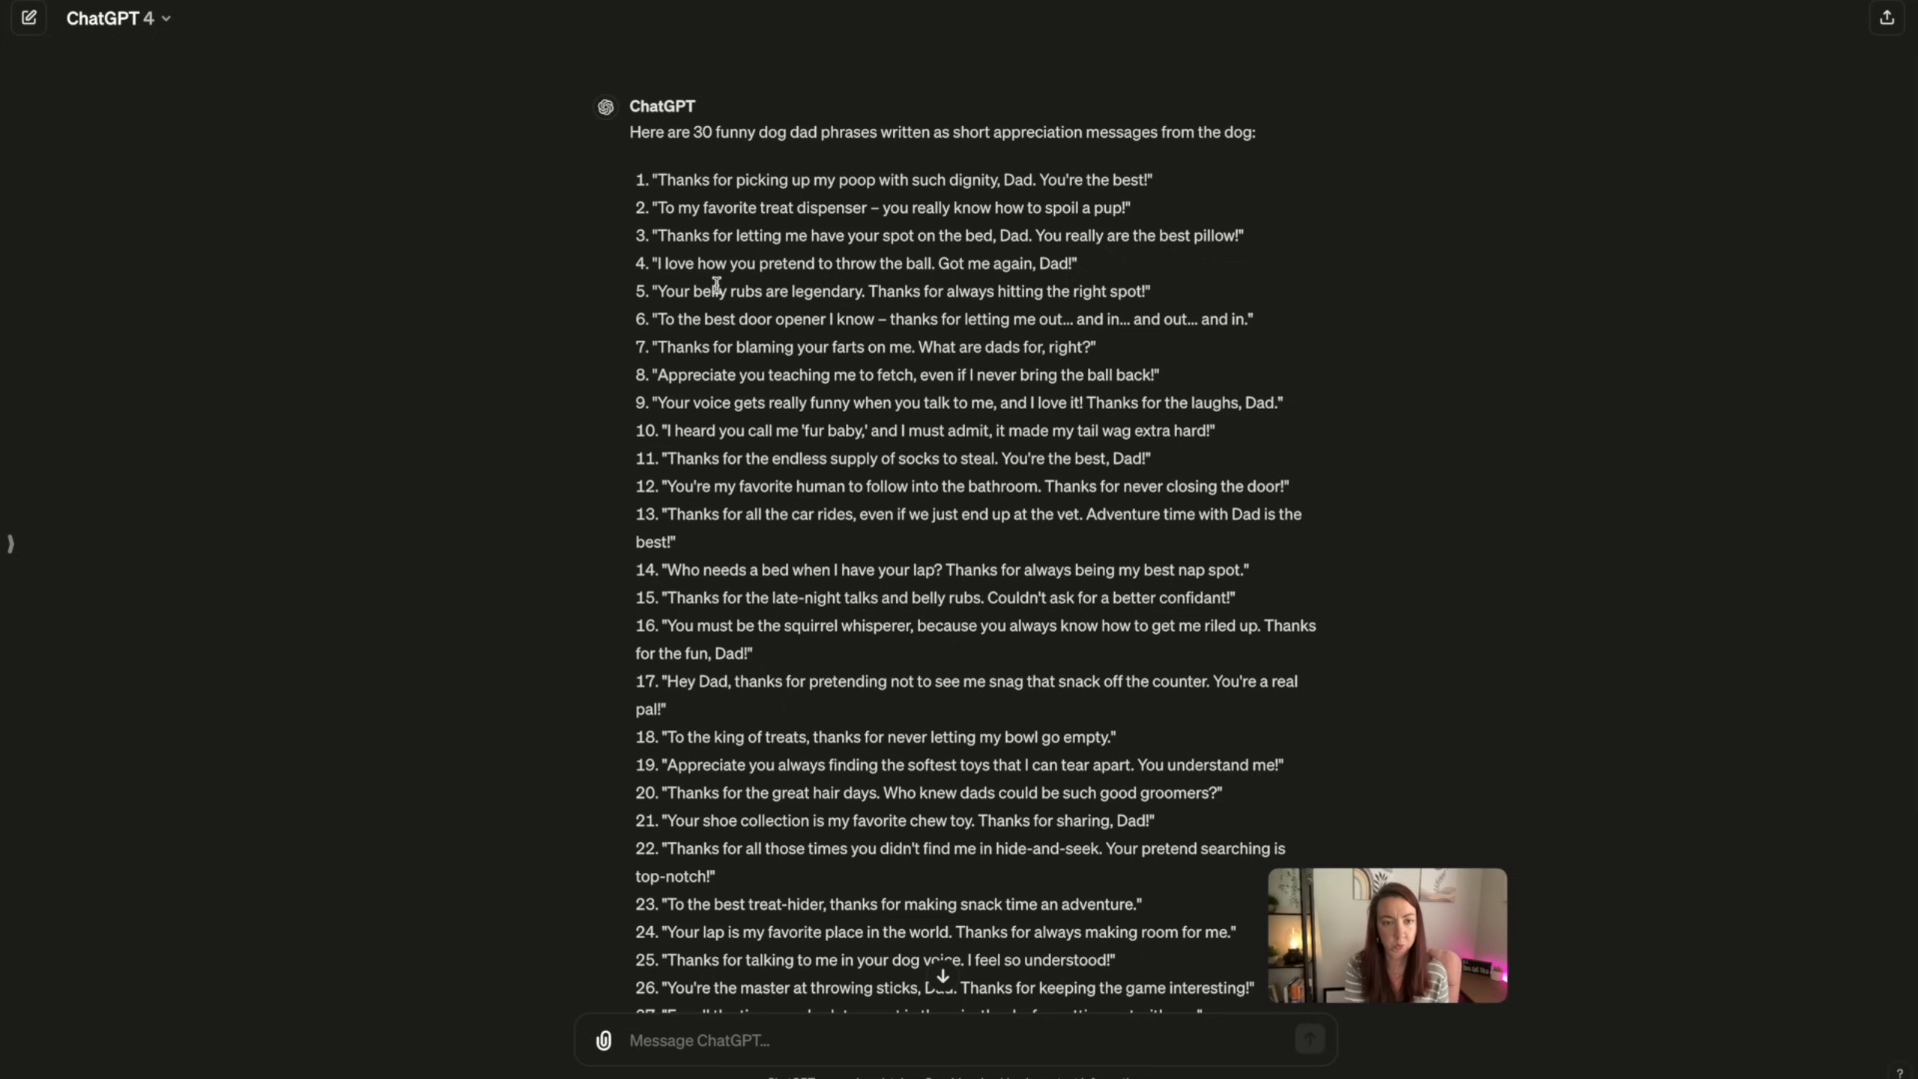
Replace "San Jose" on Artboard 3 with the phrase "Thanks for always hitting the right spot!" from the ChatGPT list
{"action": "left_click_drag", "start_coordinate": [871, 290], "coordinate": [1146, 289]}
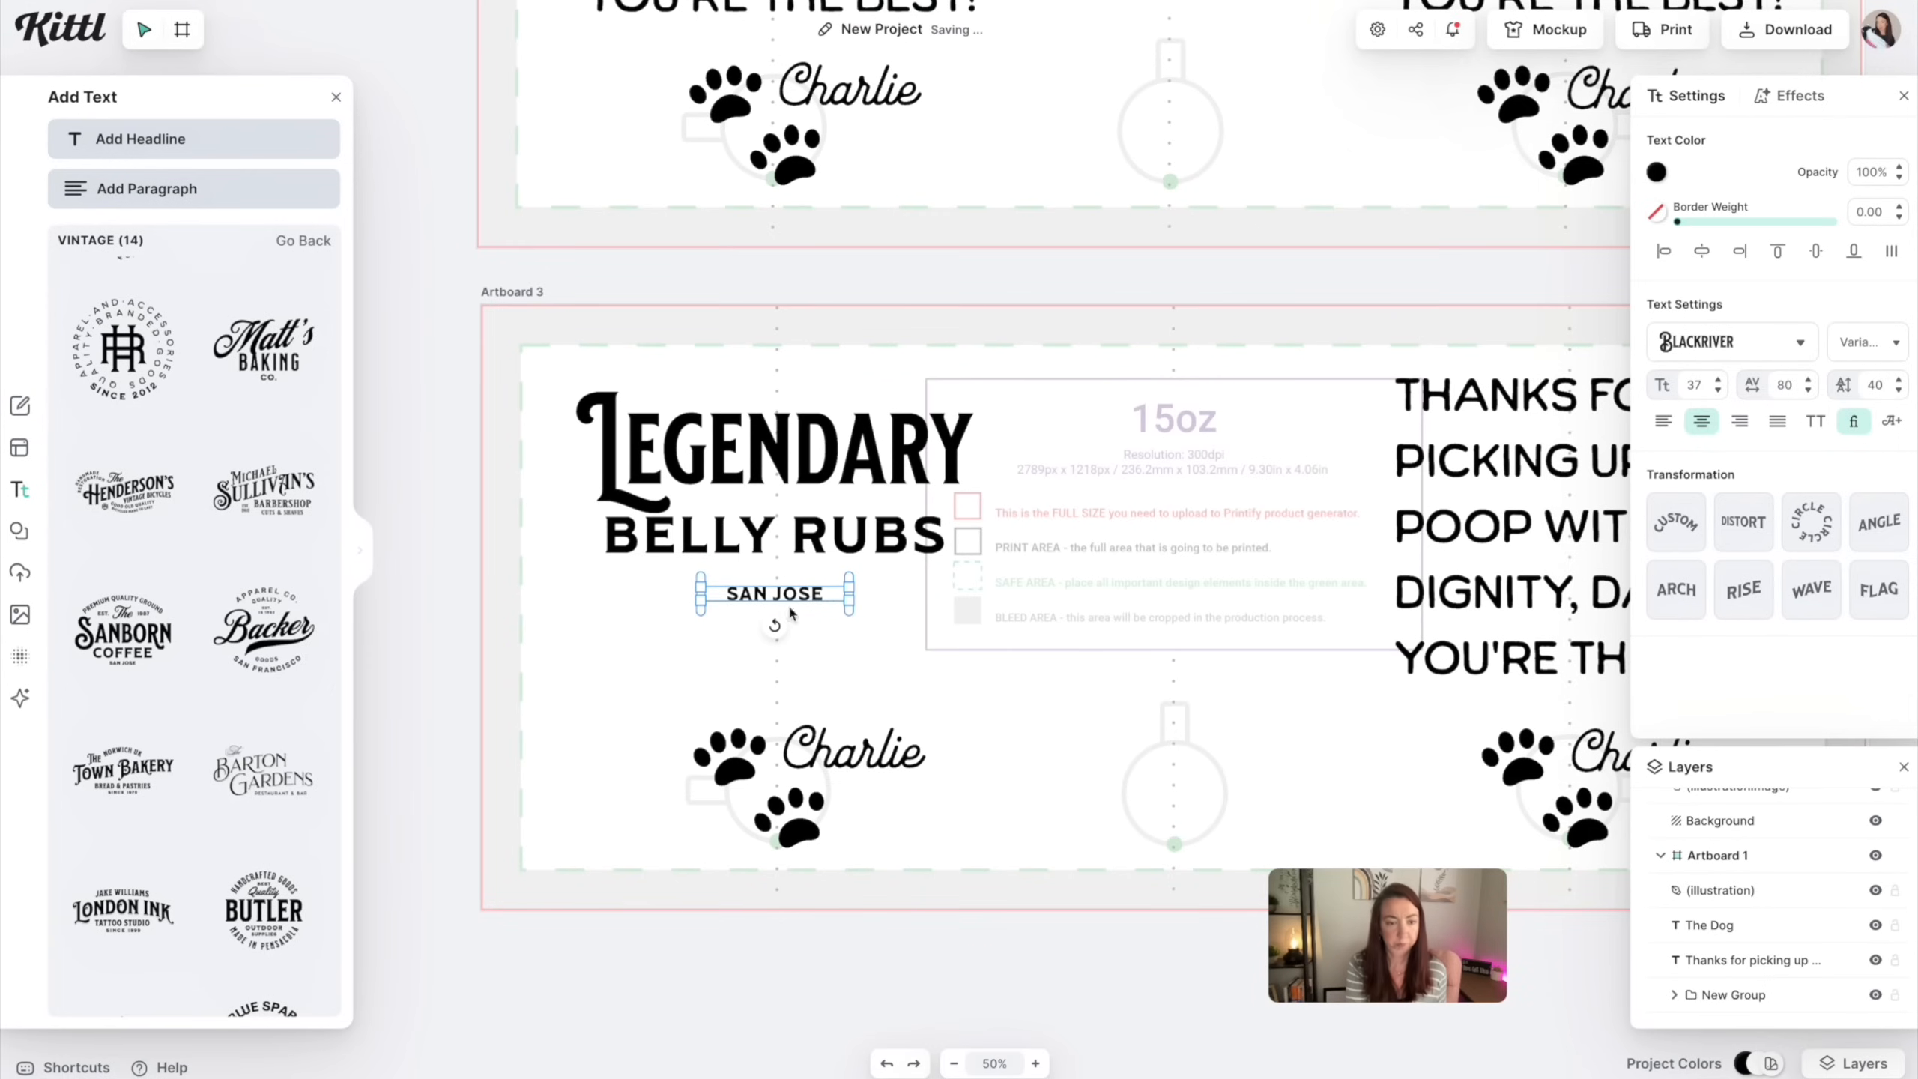
{"action": "double_click", "coordinate": [786, 595]}
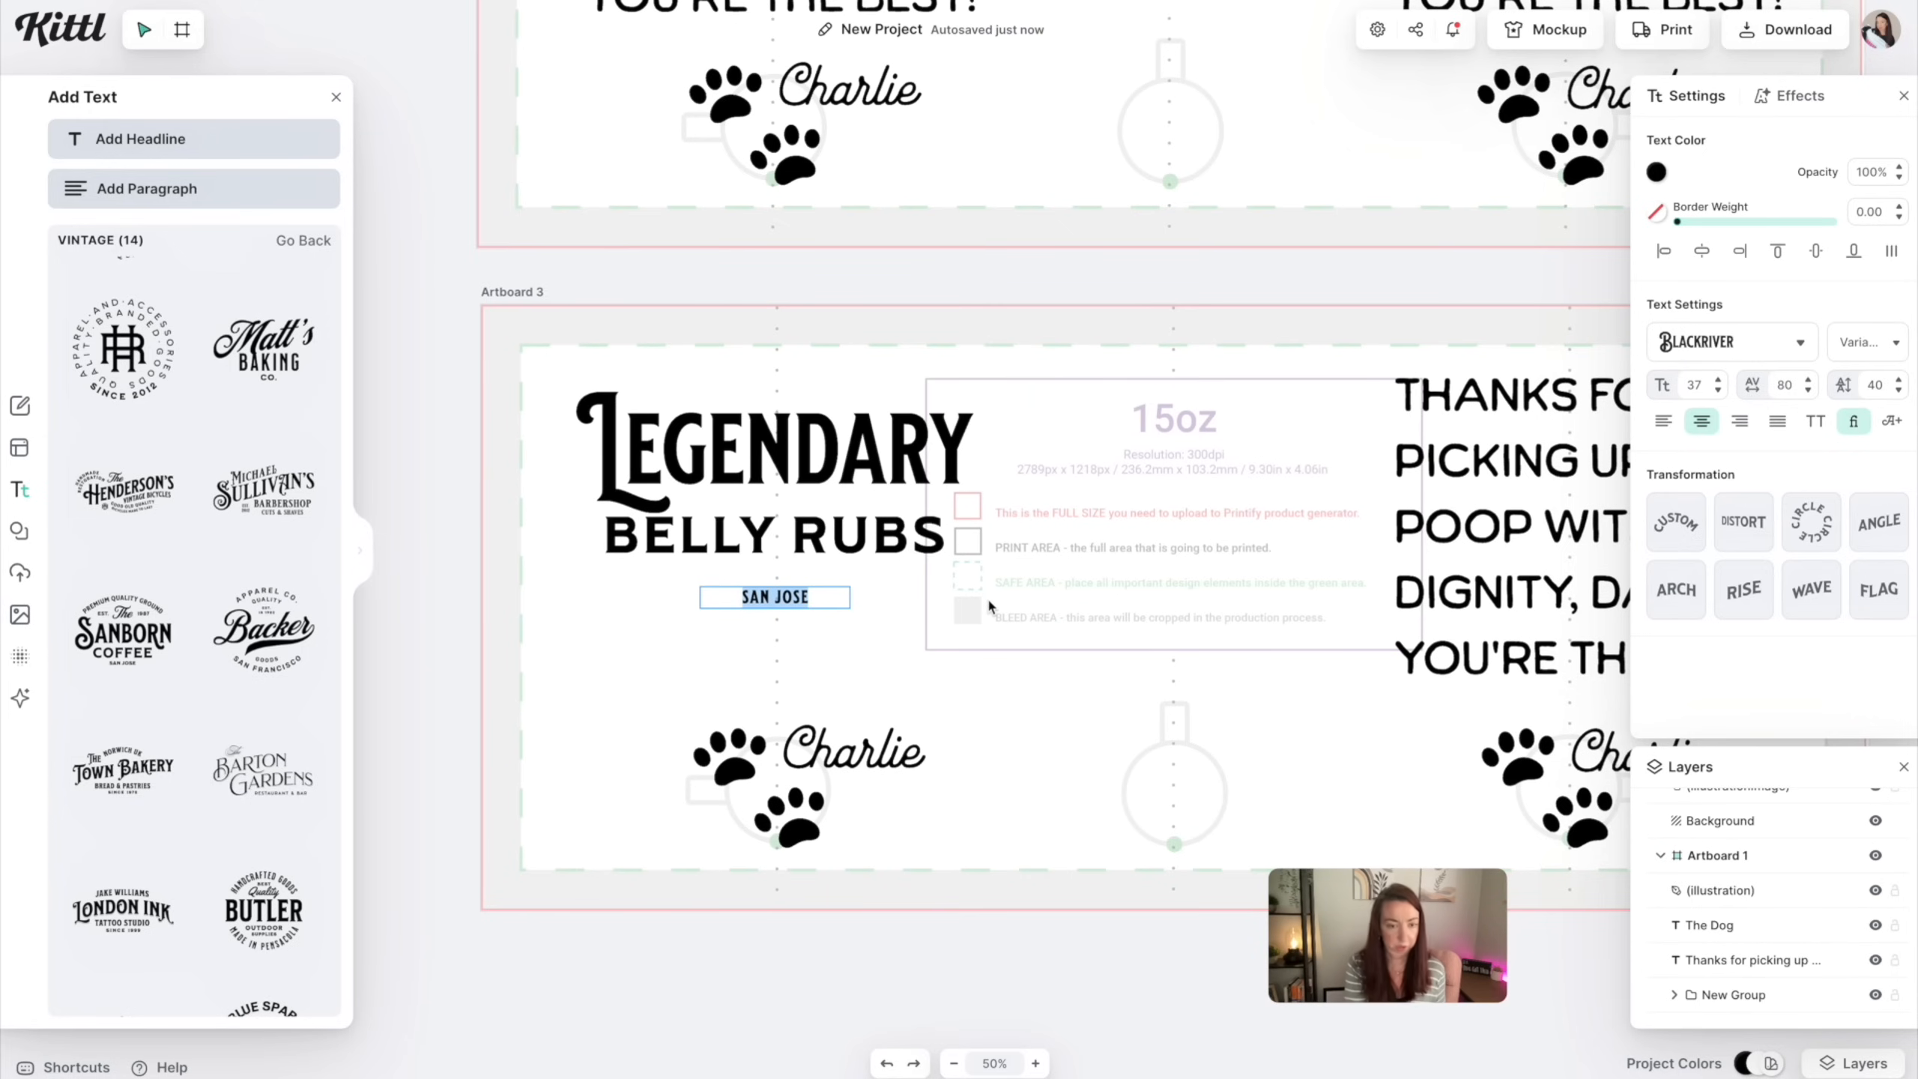
{"action": "type", "text": "THANKS FOR ALWAYS HITTING THE RIGHT SPOT!"}
{"action": "key", "text": "Escape"}
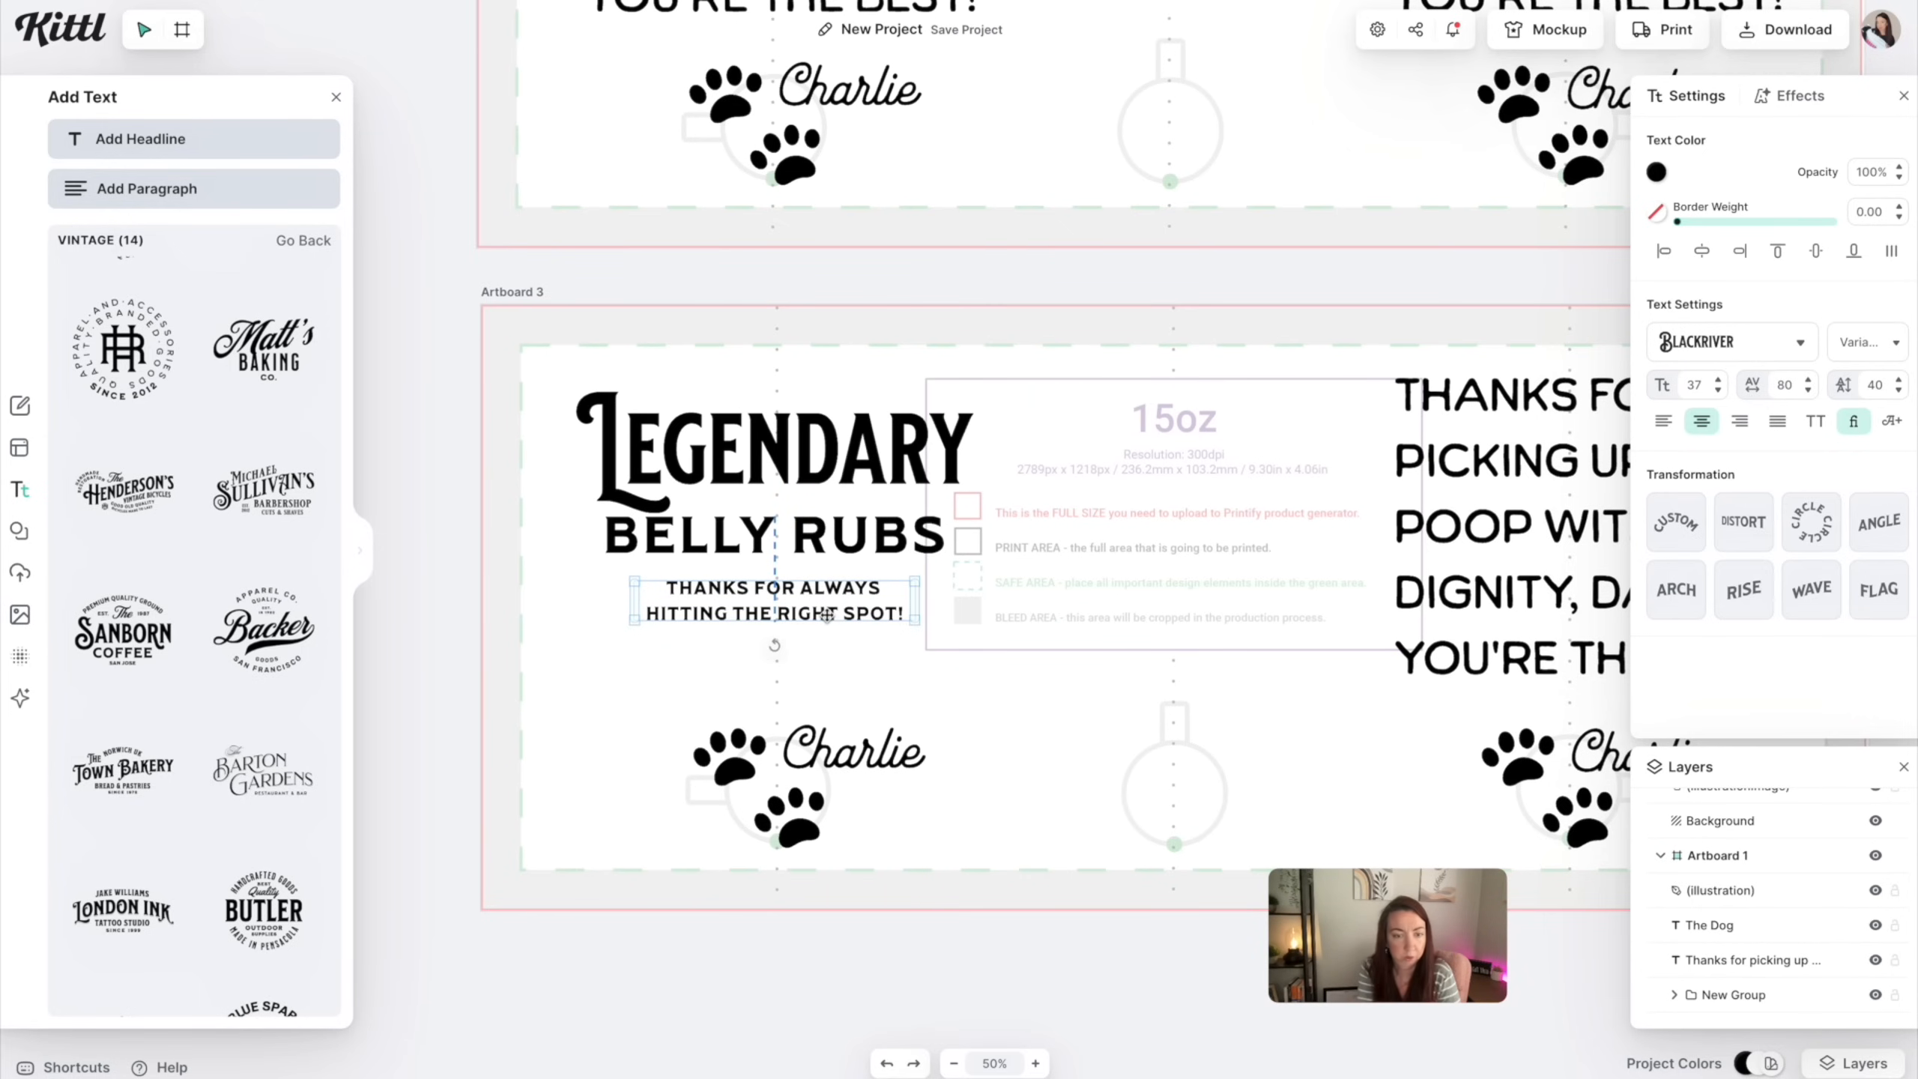
Move "Legendary" and "Belly Rubs" down together and place the "Thanks for always" phrase closely beneath them, keeping everything centered above the paw prints
{"action": "left_click_drag", "start_coordinate": [827, 614], "coordinate": [829, 667]}
{"action": "left_click", "coordinate": [824, 545]}
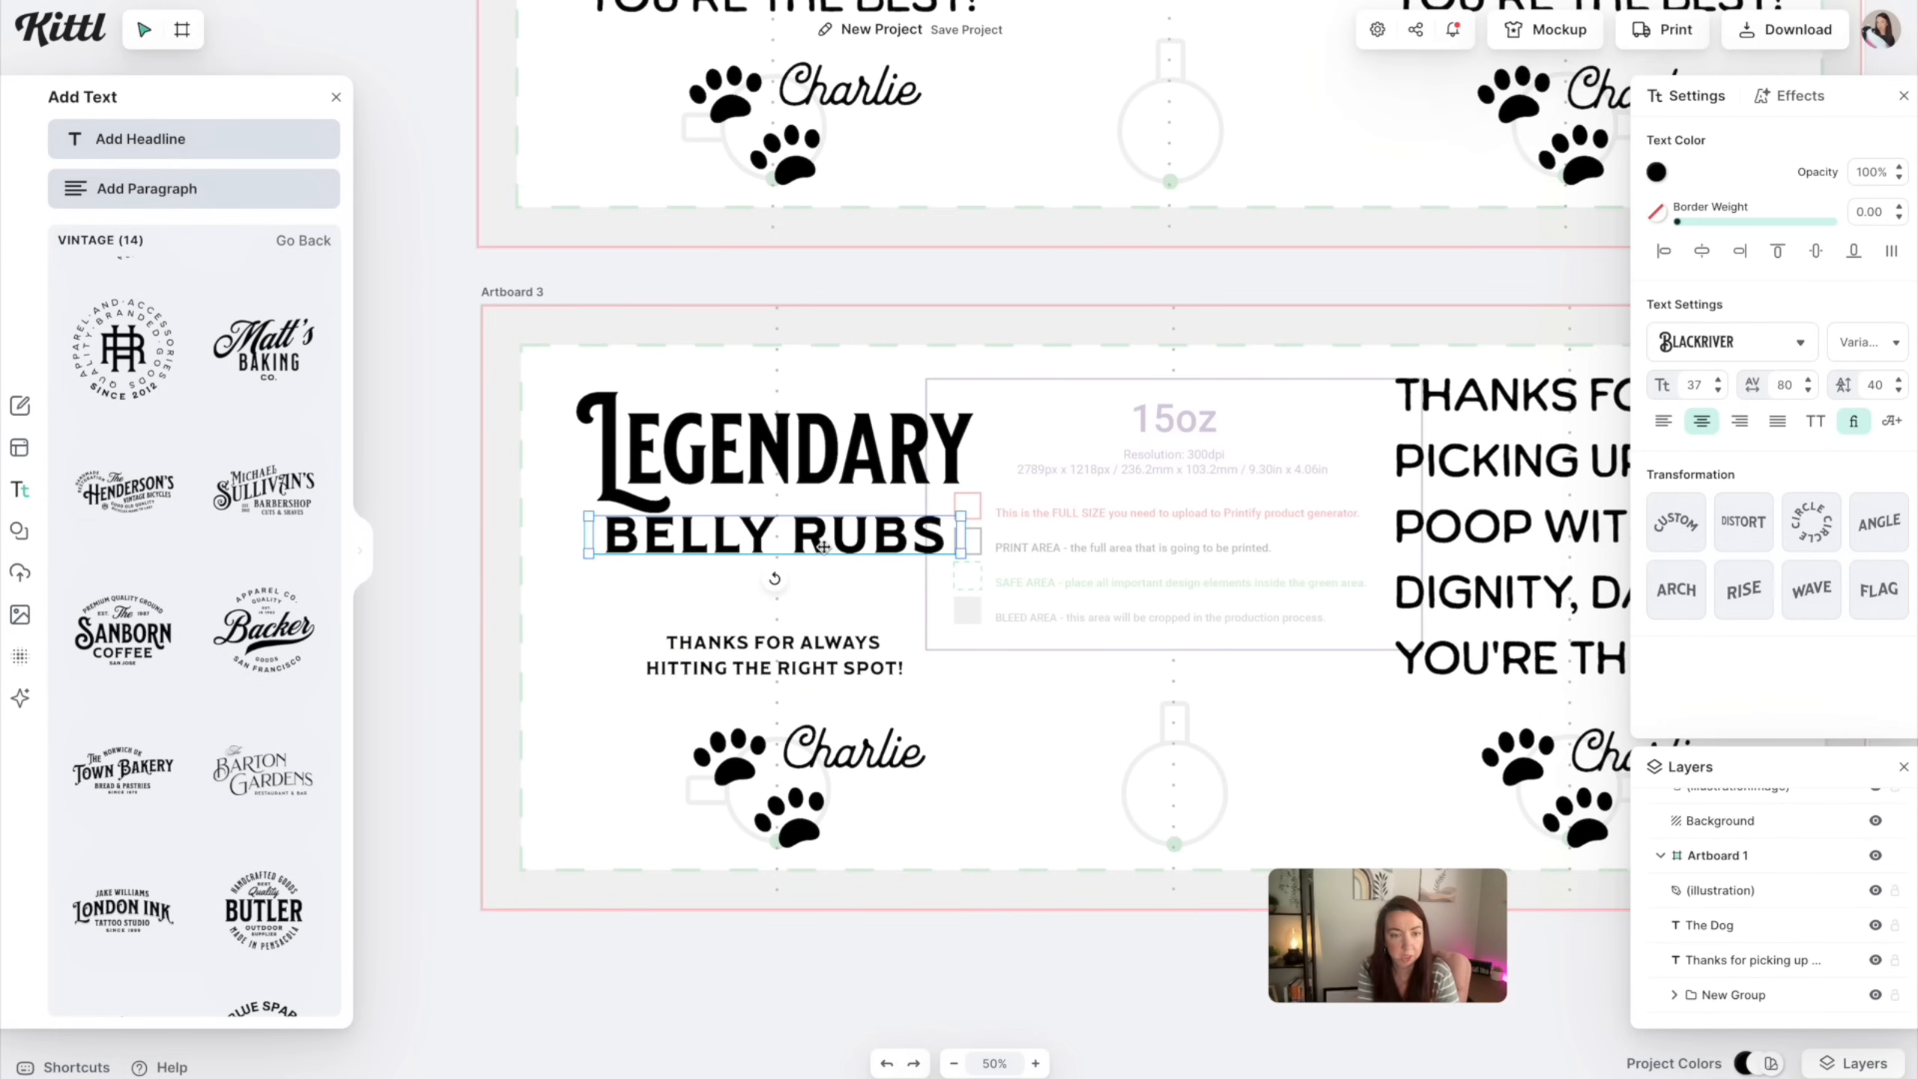
{"action": "left_click", "coordinate": [758, 457], "text": "shift"}
{"action": "left_click_drag", "start_coordinate": [761, 439], "coordinate": [761, 492]}
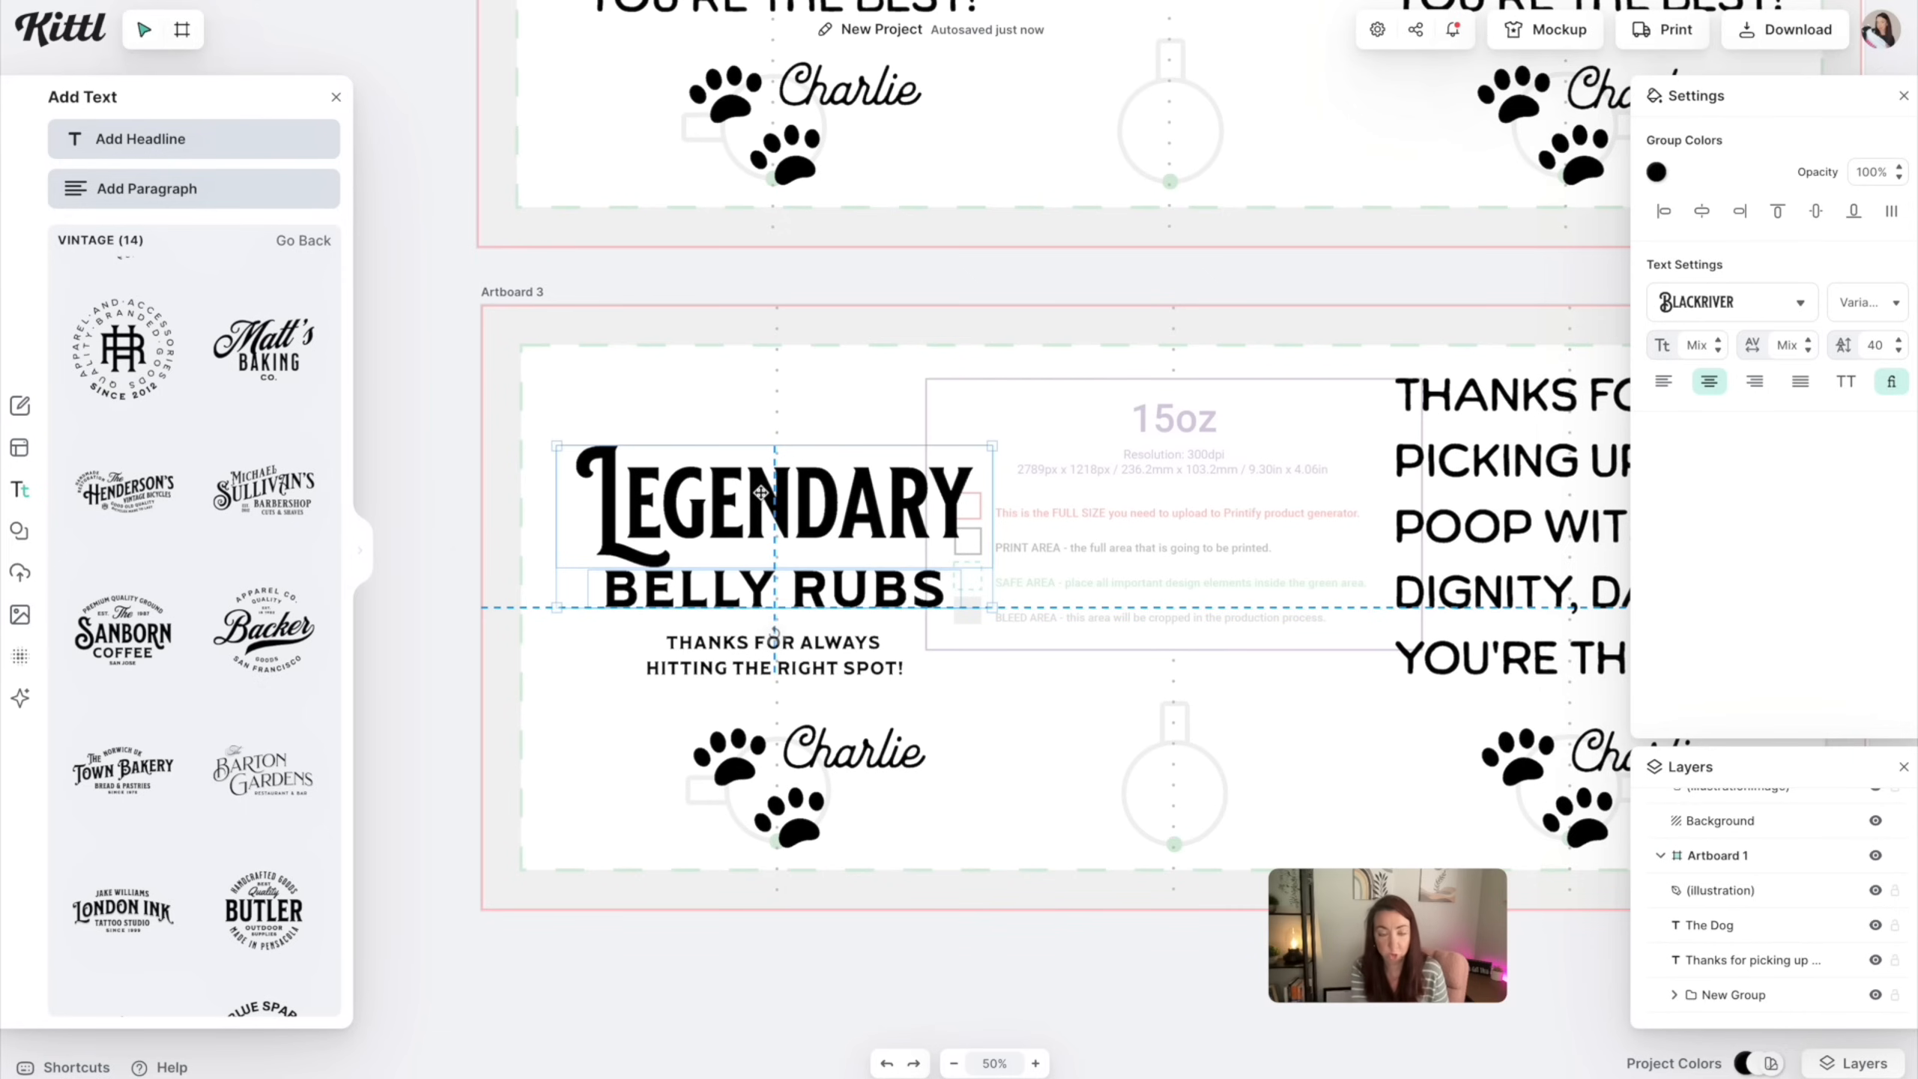
{"action": "left_click_drag", "start_coordinate": [760, 493], "coordinate": [760, 475]}
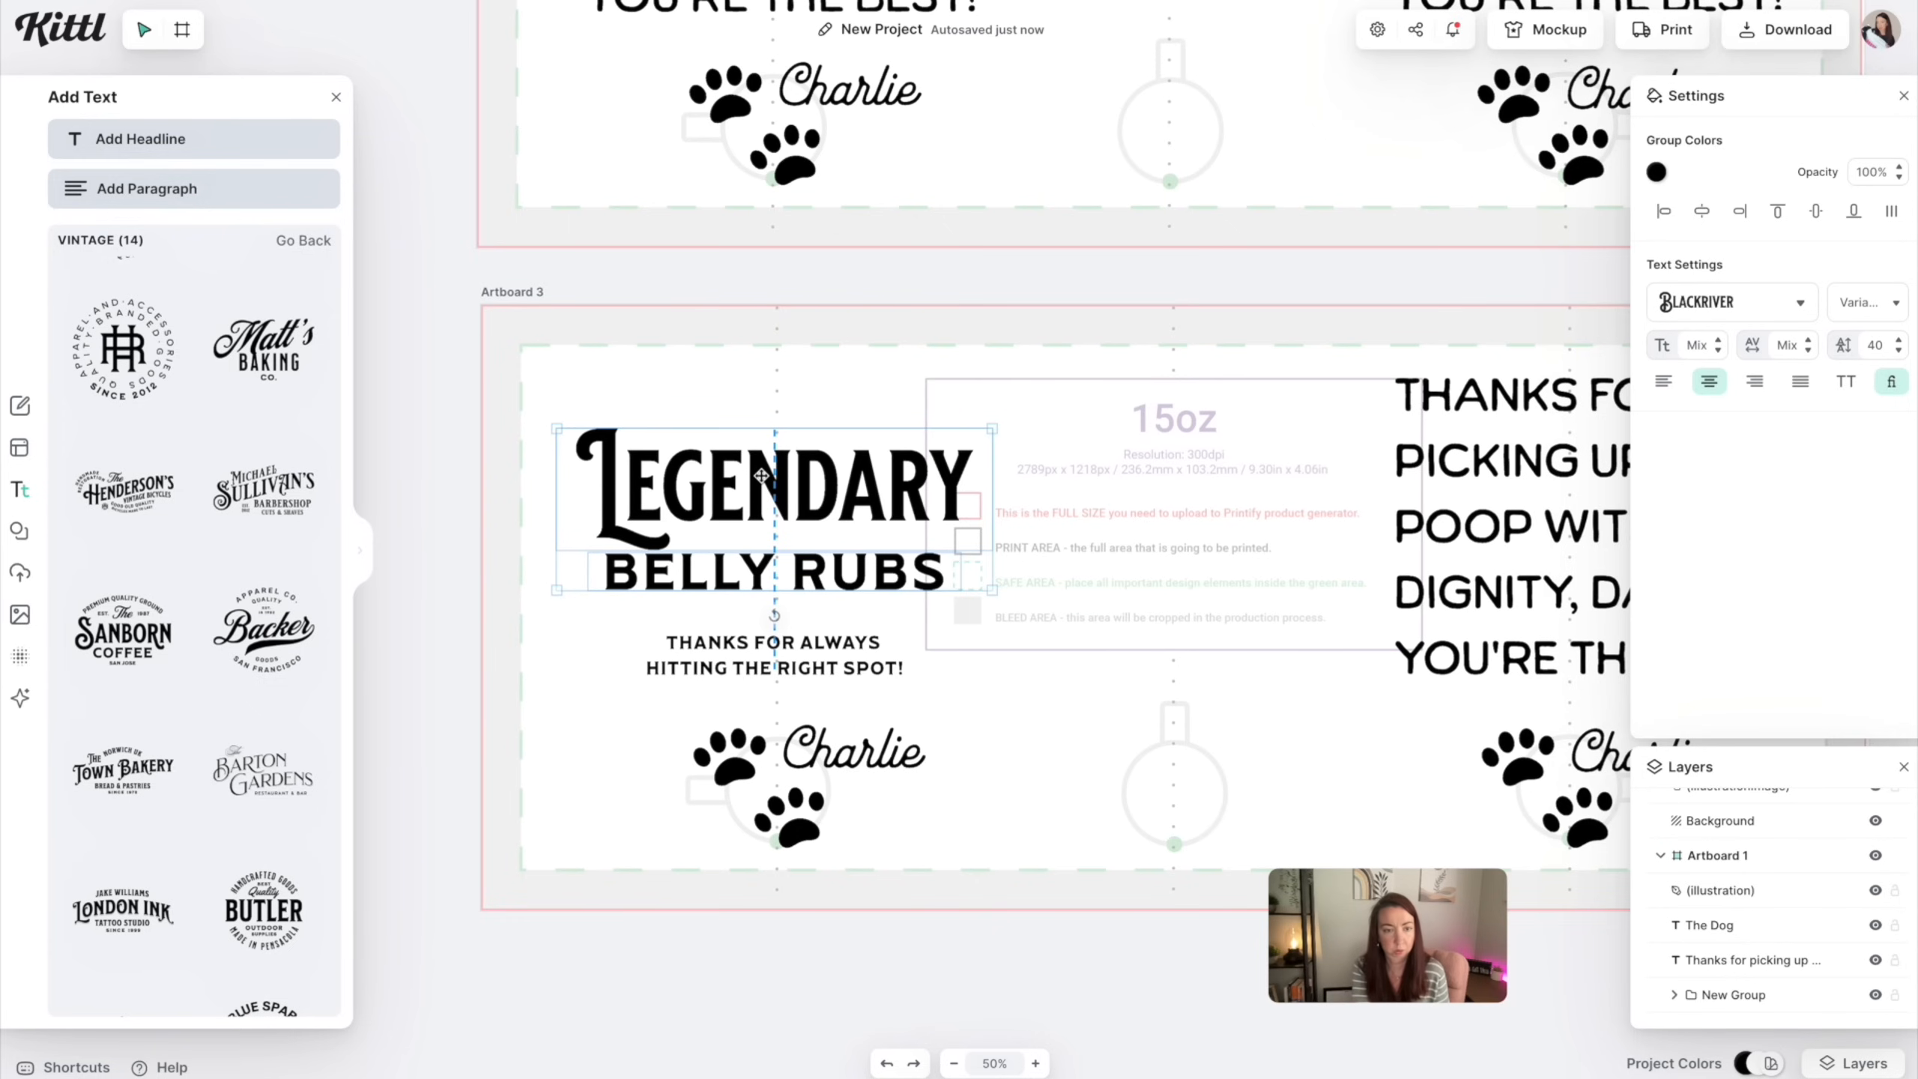
{"action": "left_click", "coordinate": [819, 644]}
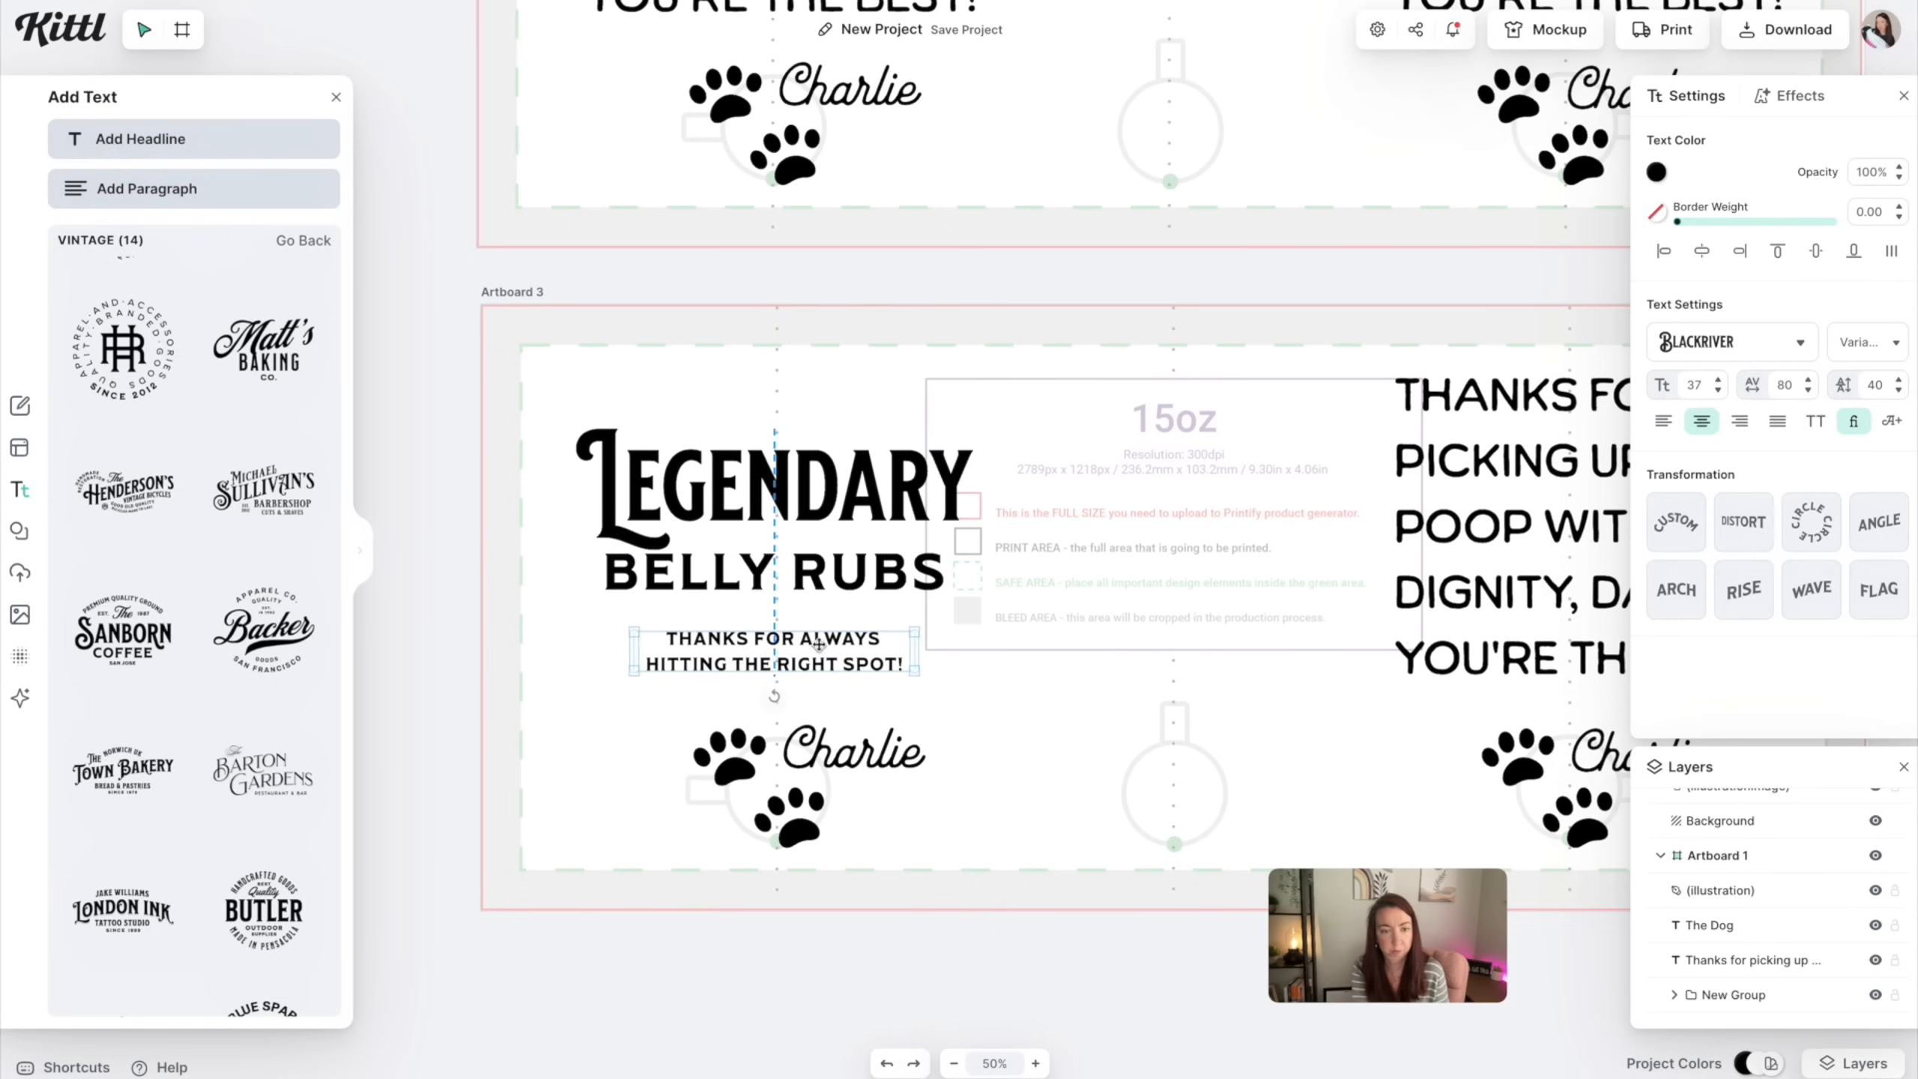
{"action": "left_click_drag", "start_coordinate": [818, 645], "coordinate": [819, 628]}
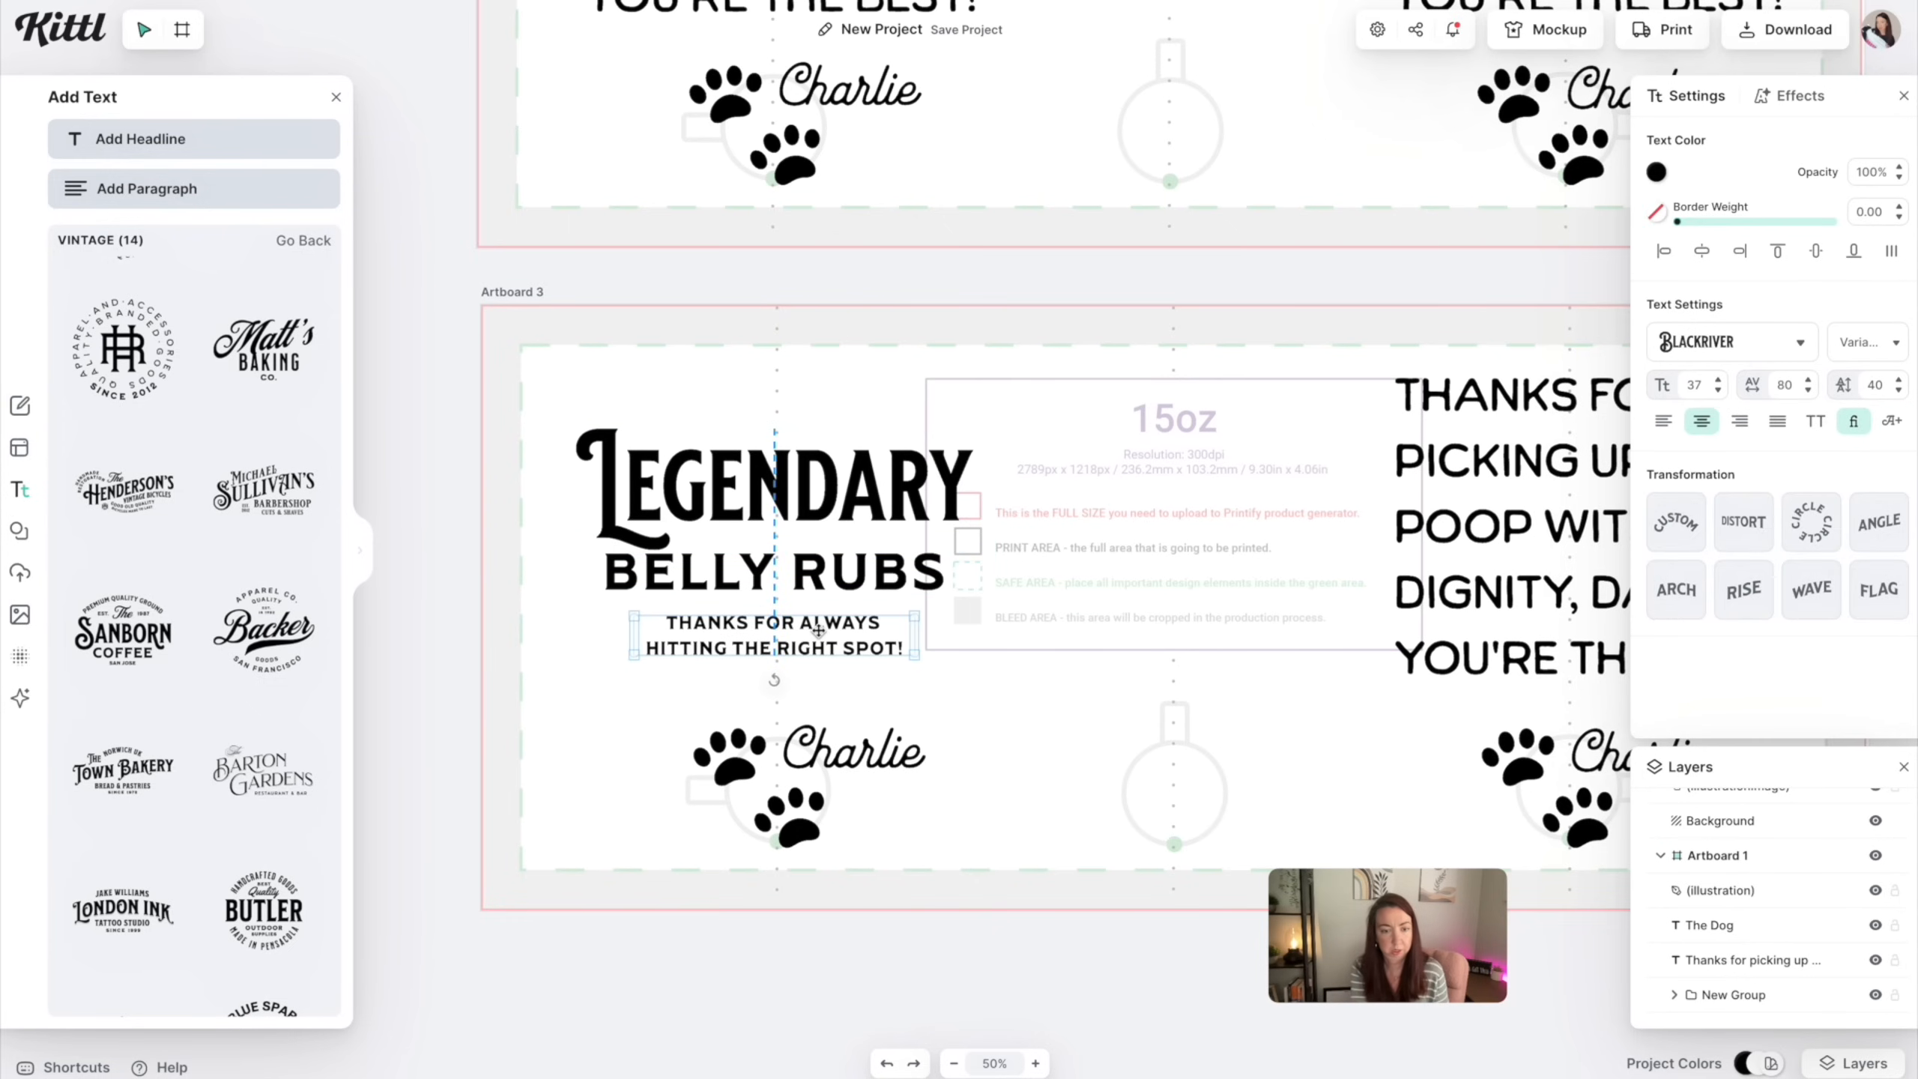
Enlarge Artboard 3's left lettering, paw prints and signature together to fill the safe area's height, centered on the left guide
{"action": "left_click", "coordinate": [954, 1063]}
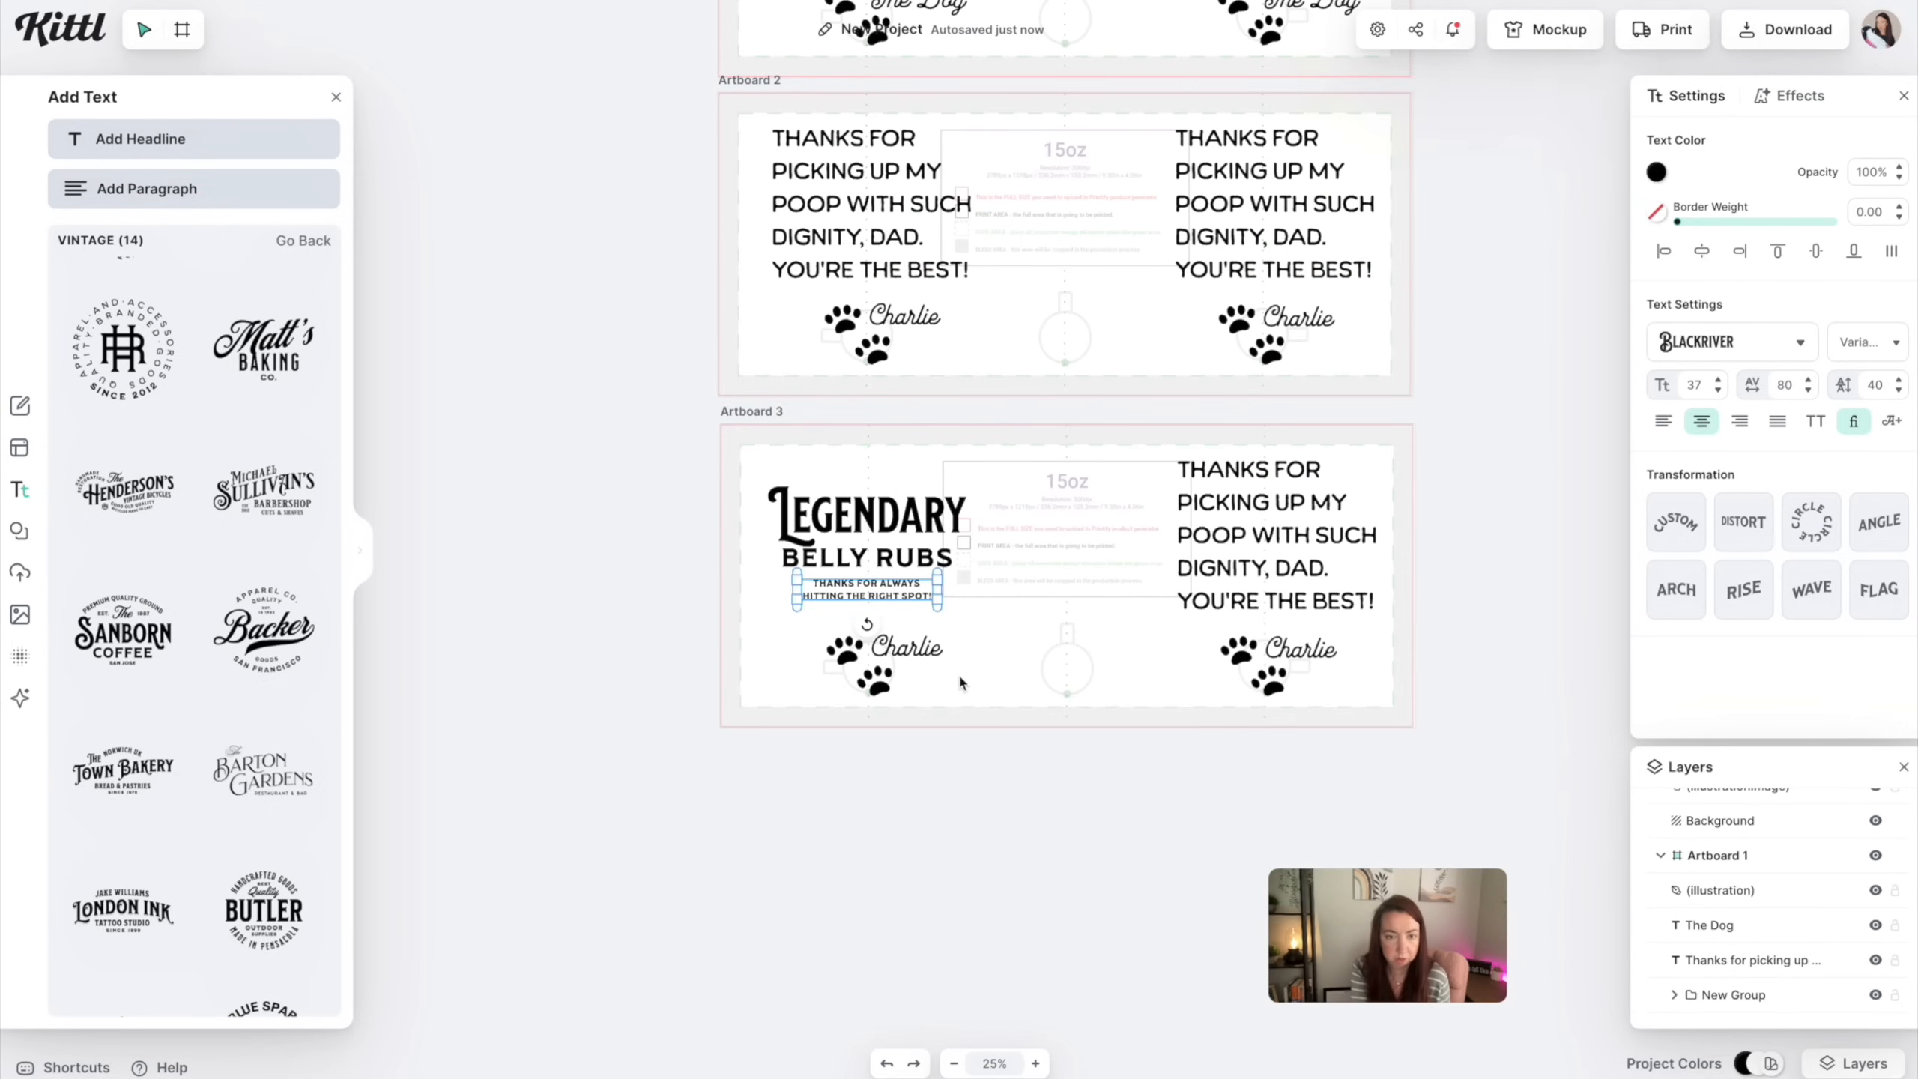
{"action": "left_click", "coordinate": [923, 748]}
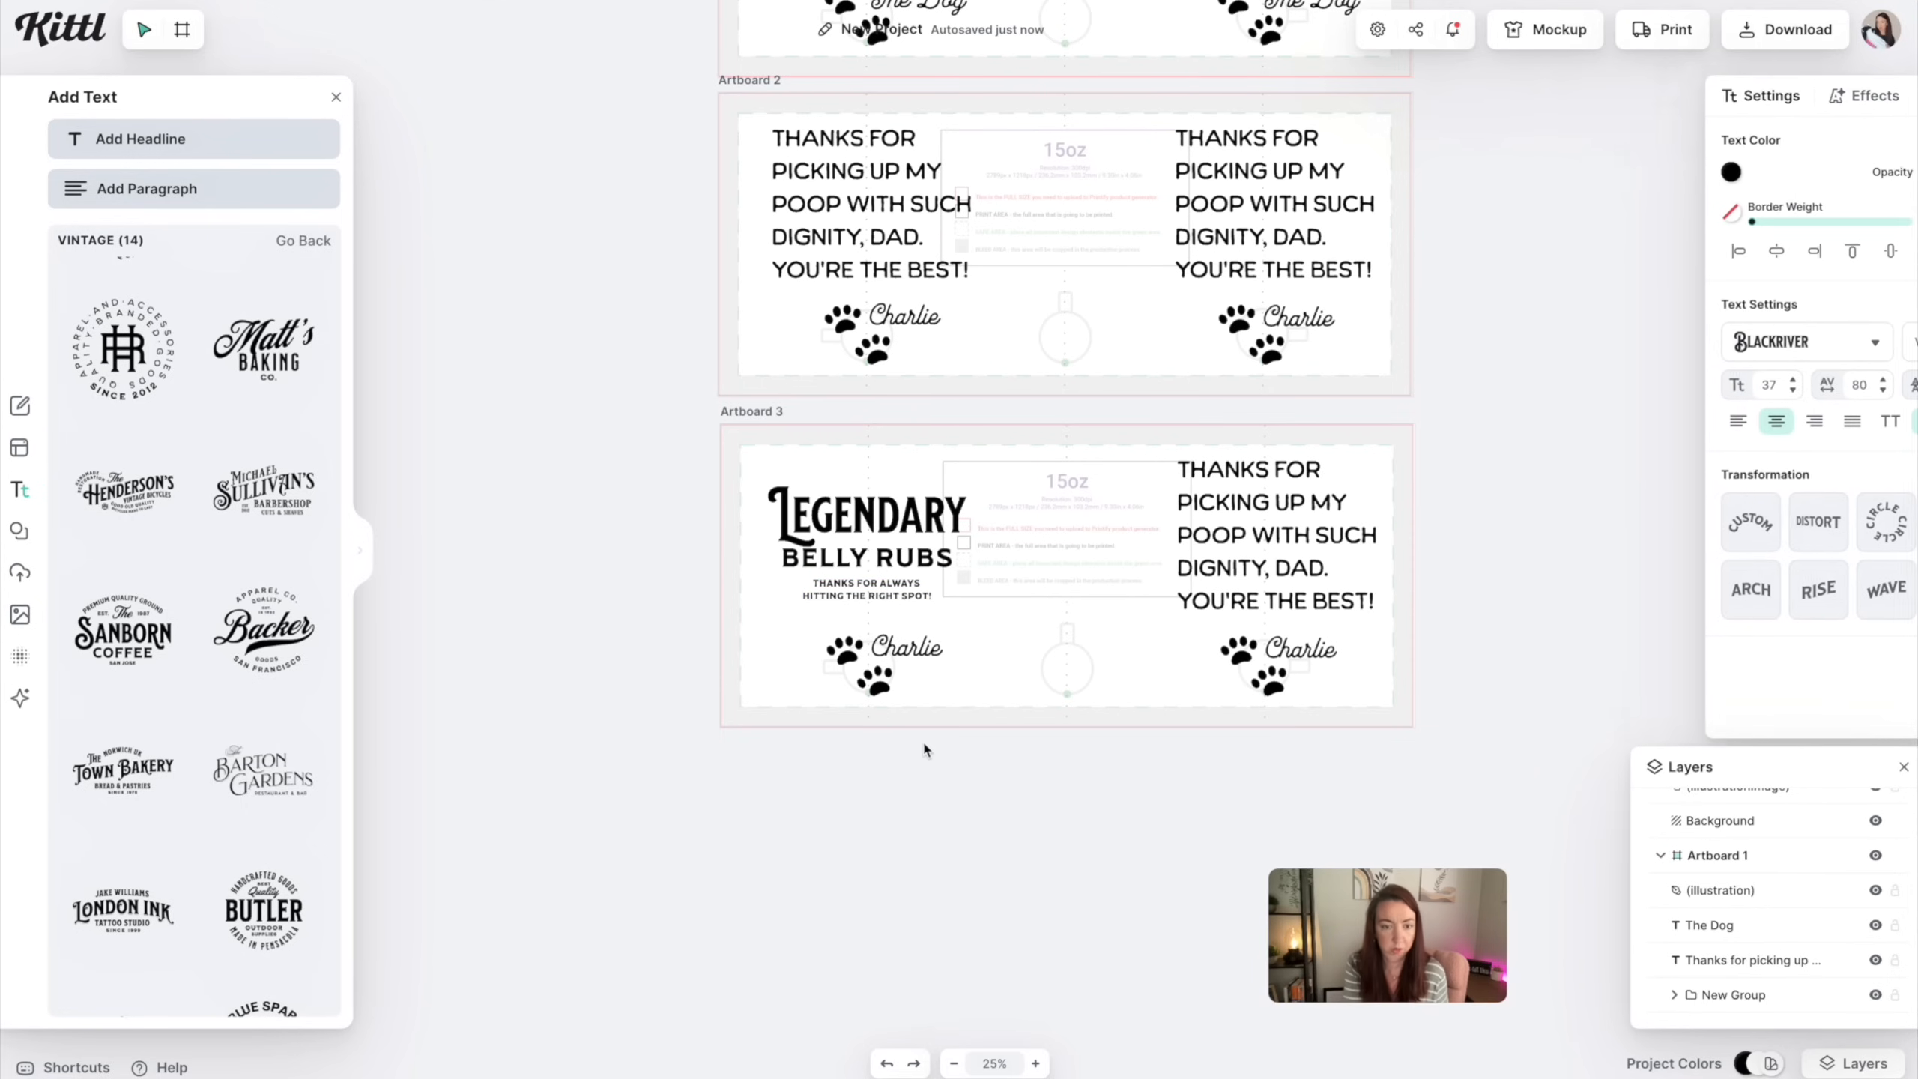
{"action": "left_click", "coordinate": [857, 663]}
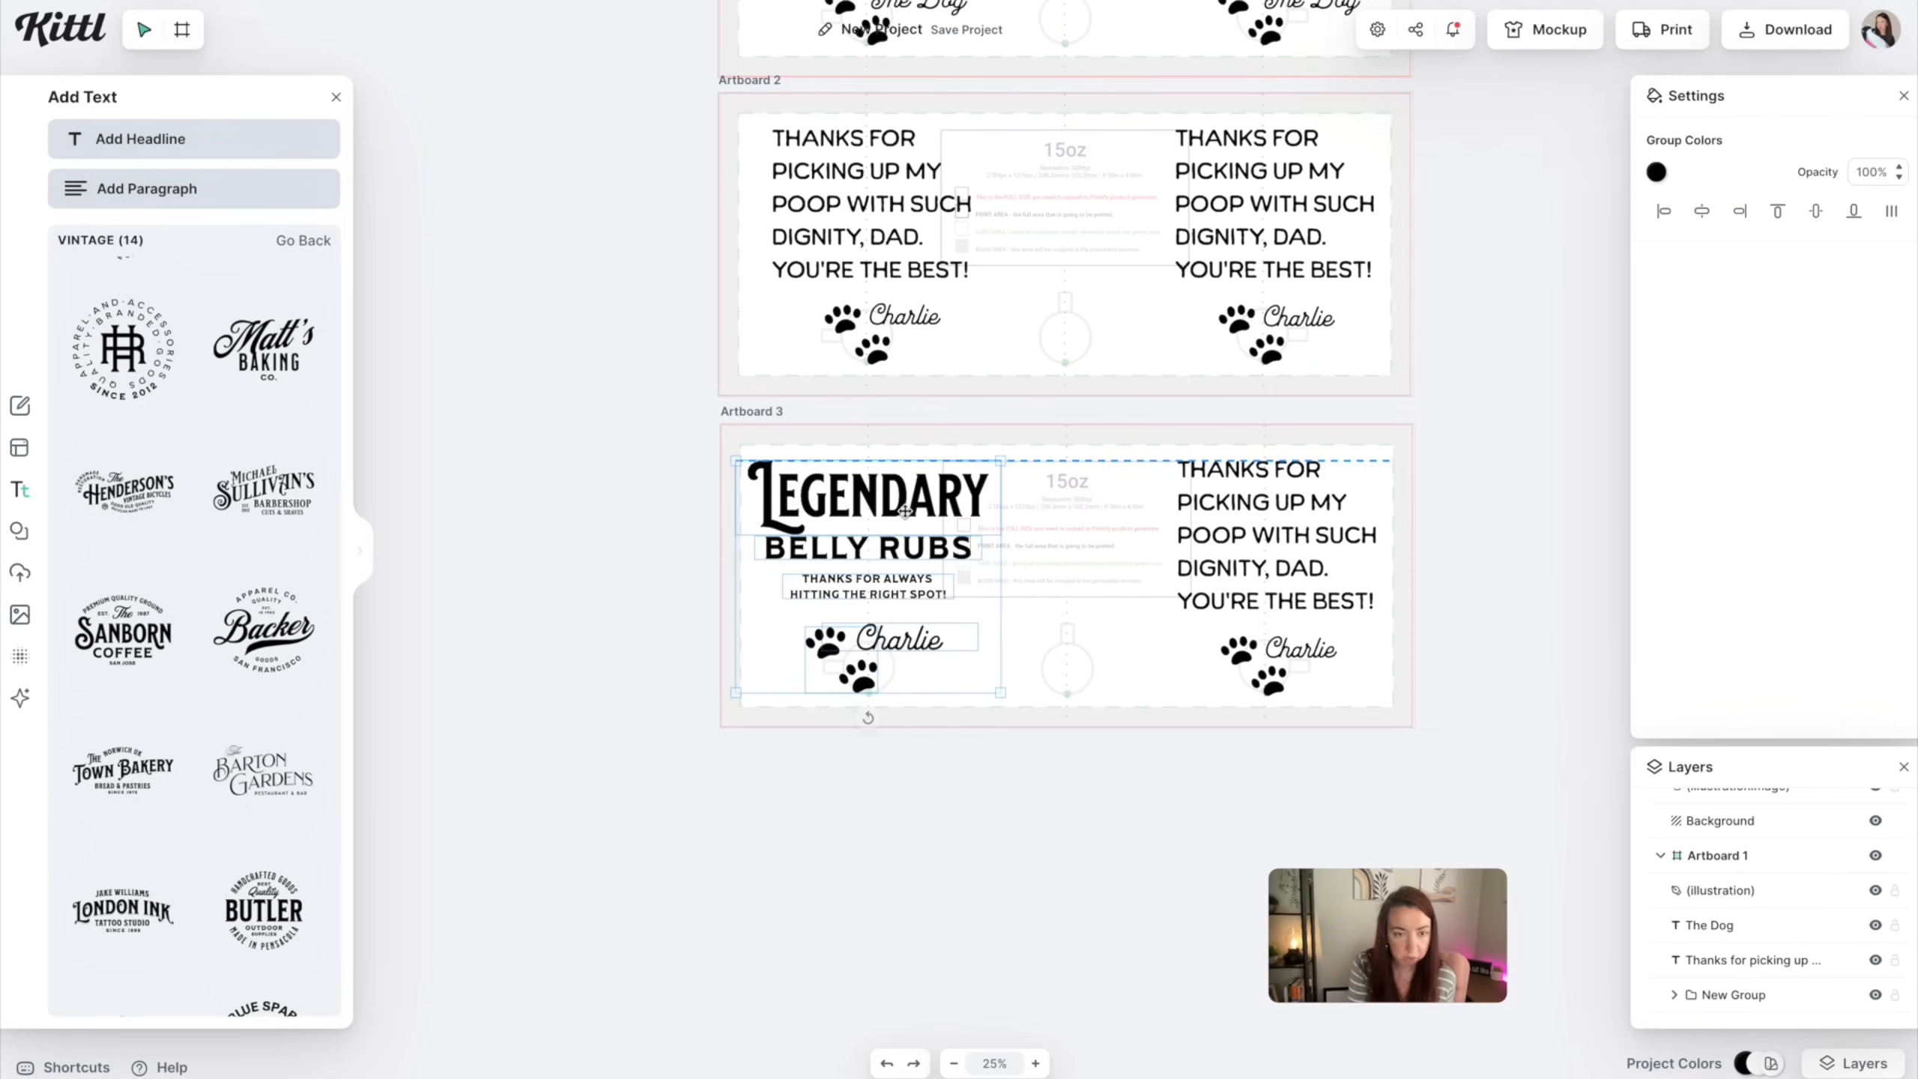
{"action": "left_click_drag", "start_coordinate": [905, 509], "coordinate": [905, 513]}
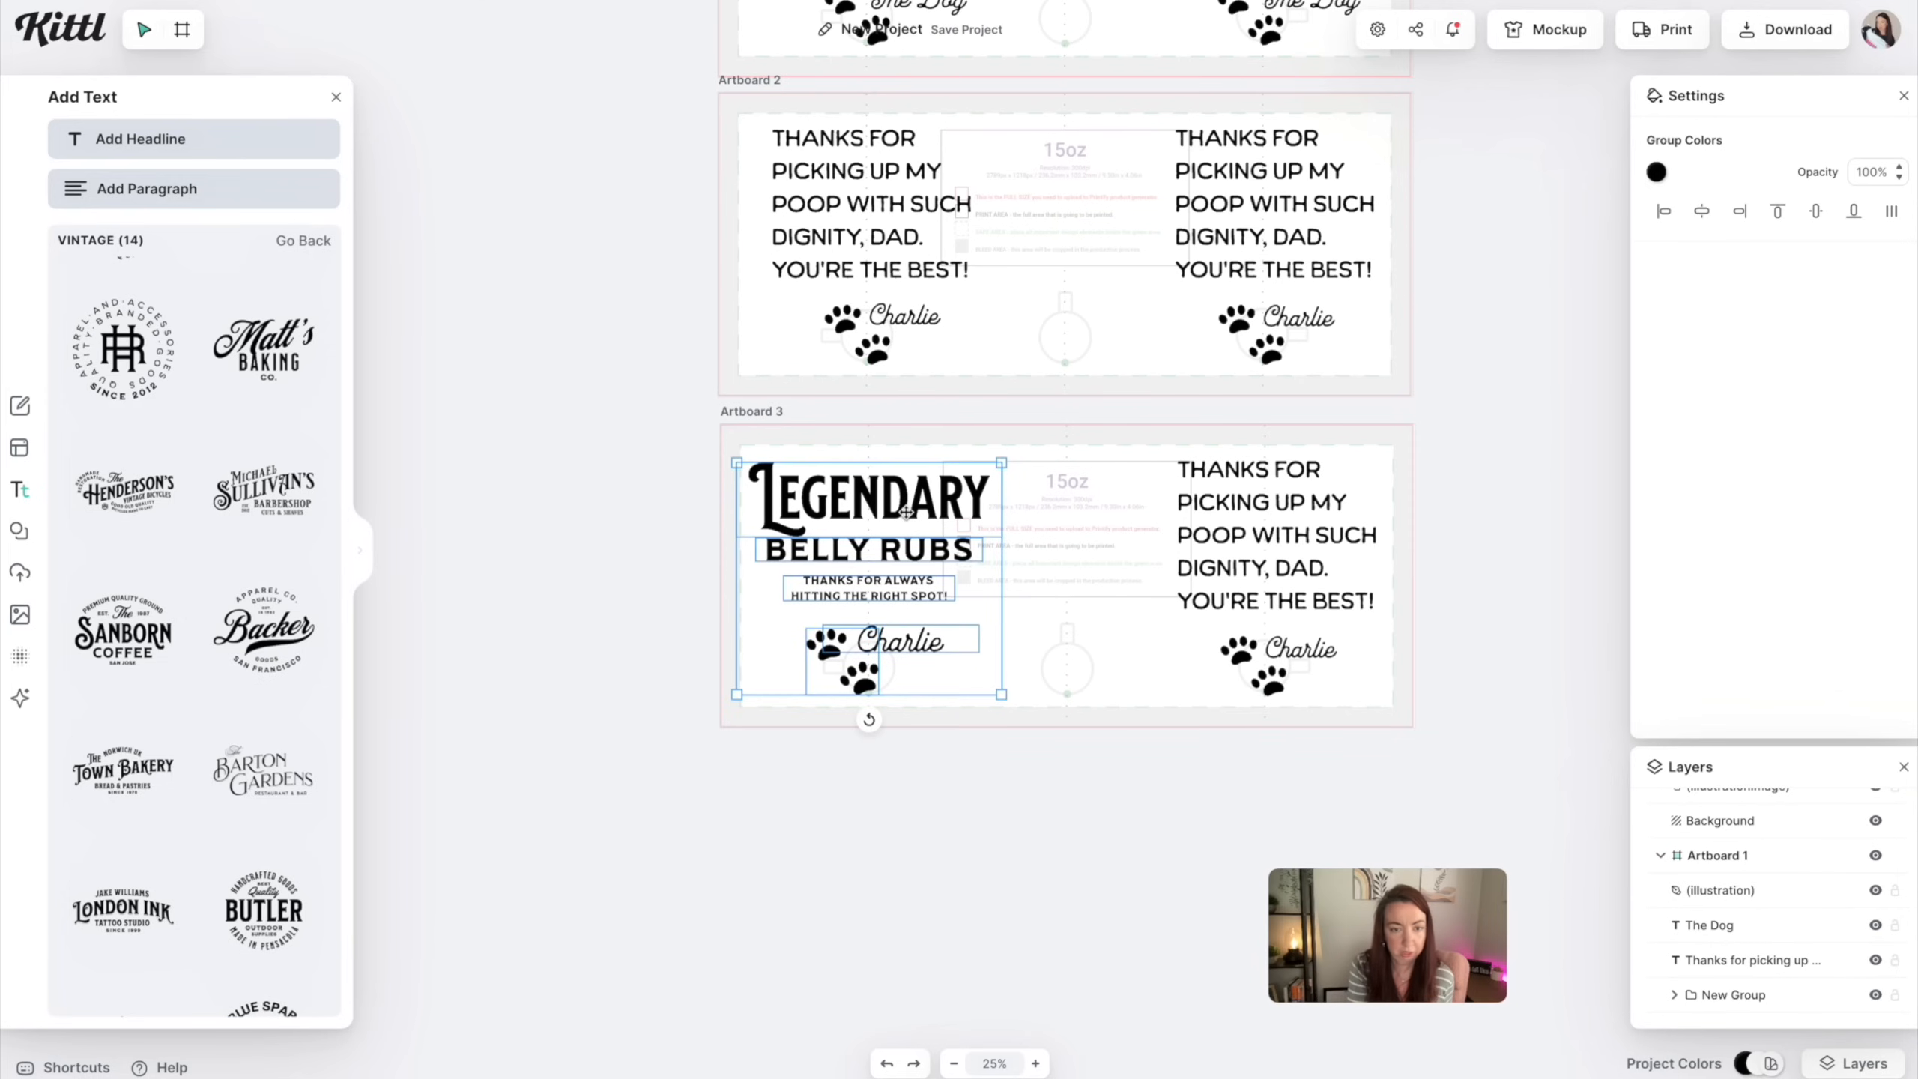
{"action": "left_click", "coordinate": [1005, 528]}
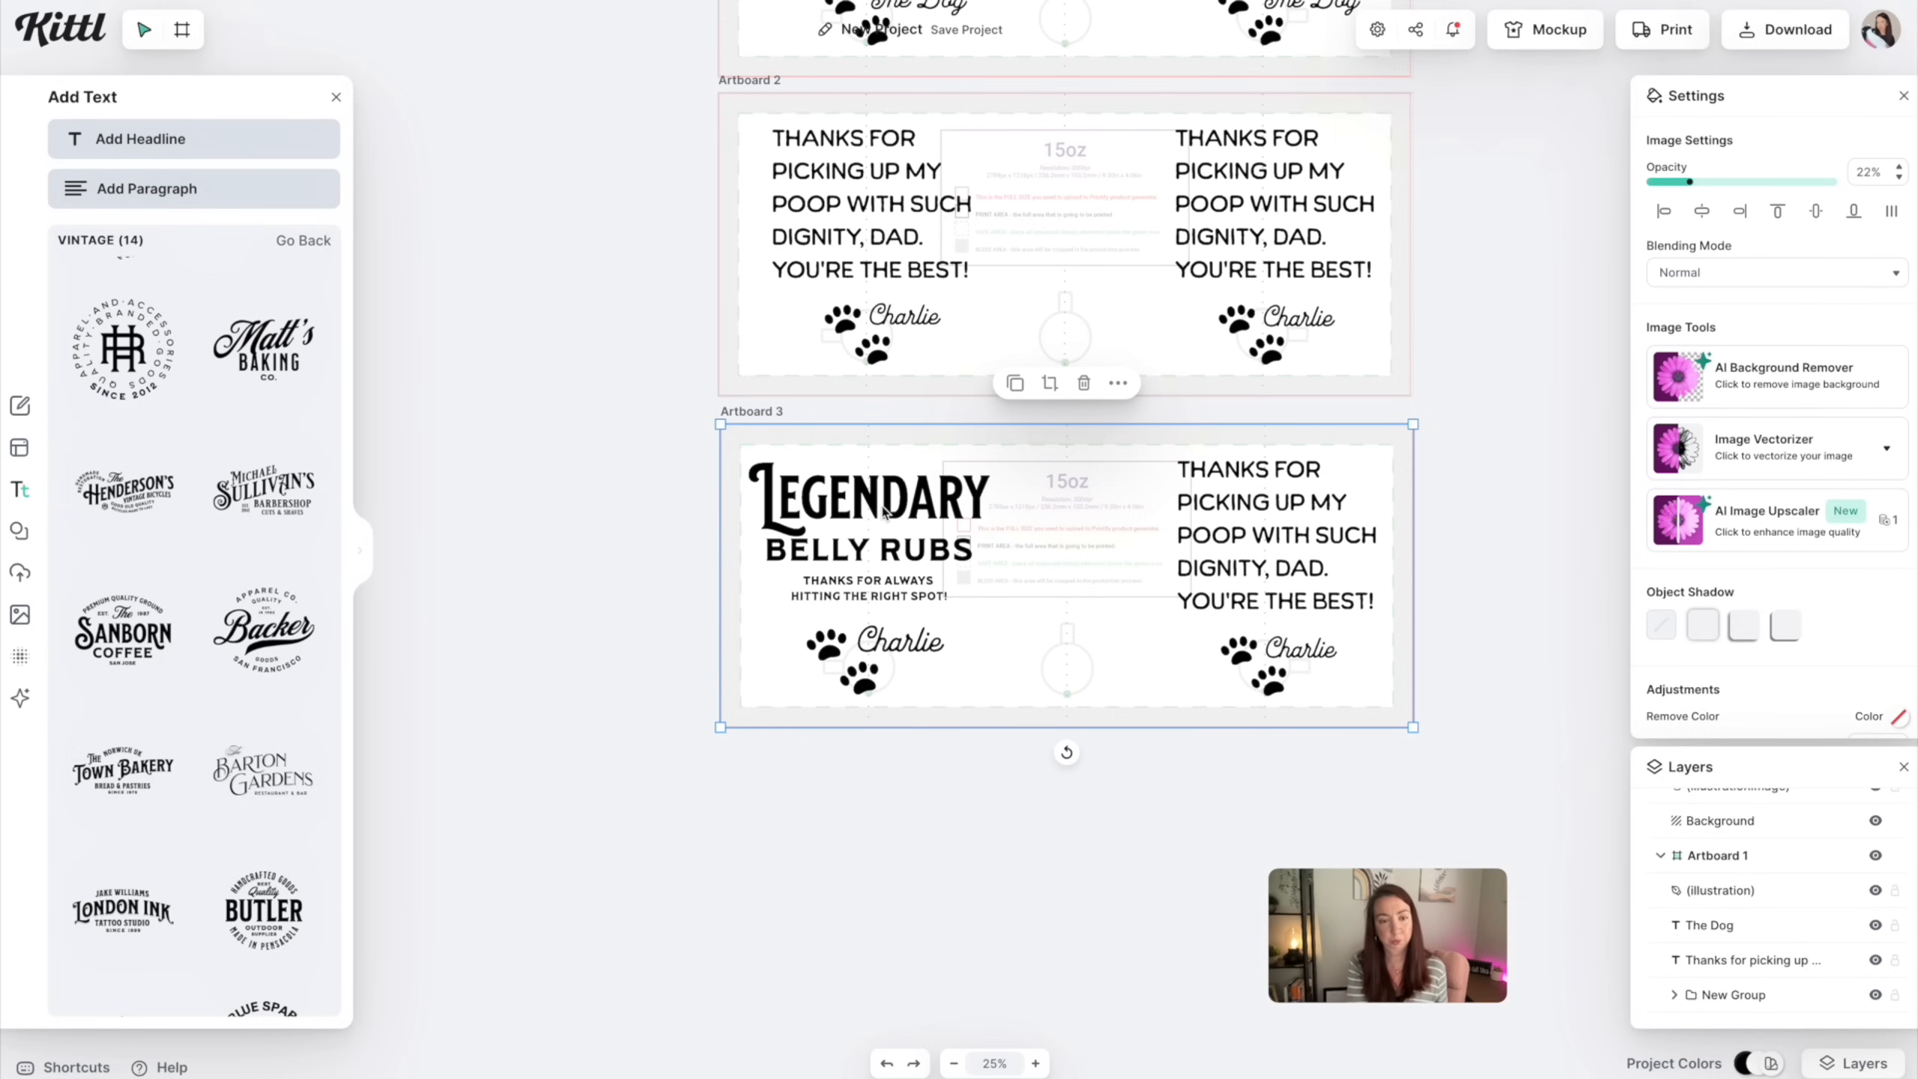
Delete the right paw prints, signature and "Thanks for picking up my poop" phrase from Artboard 3
{"action": "left_click", "coordinate": [1284, 671]}
{"action": "key", "text": "Delete"}
{"action": "left_click", "coordinate": [1301, 648]}
{"action": "key", "text": "Delete"}
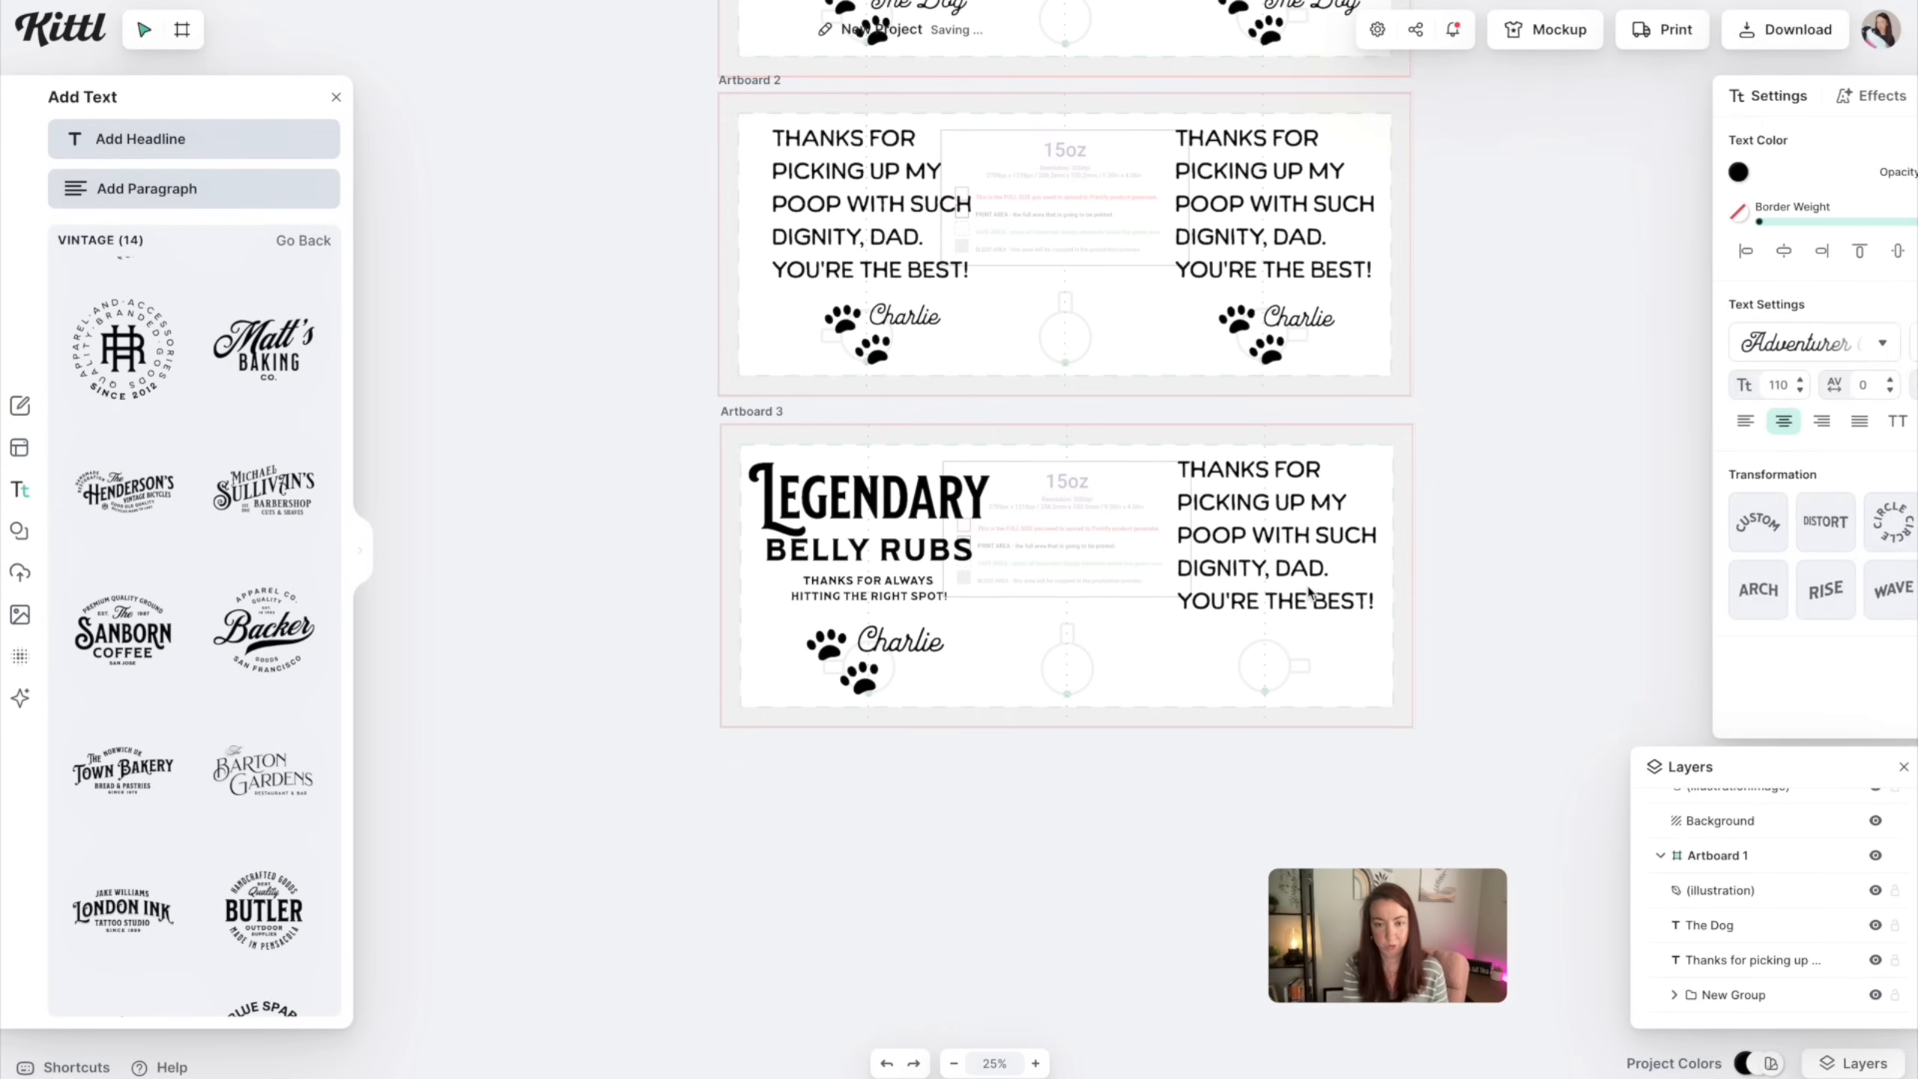
{"action": "left_click", "coordinate": [1310, 586]}
{"action": "key", "text": "Delete"}
Duplicate the complete "Legendary Belly Rubs" design and center the copy on Artboard 3's right guide
{"action": "left_click", "coordinate": [929, 544]}
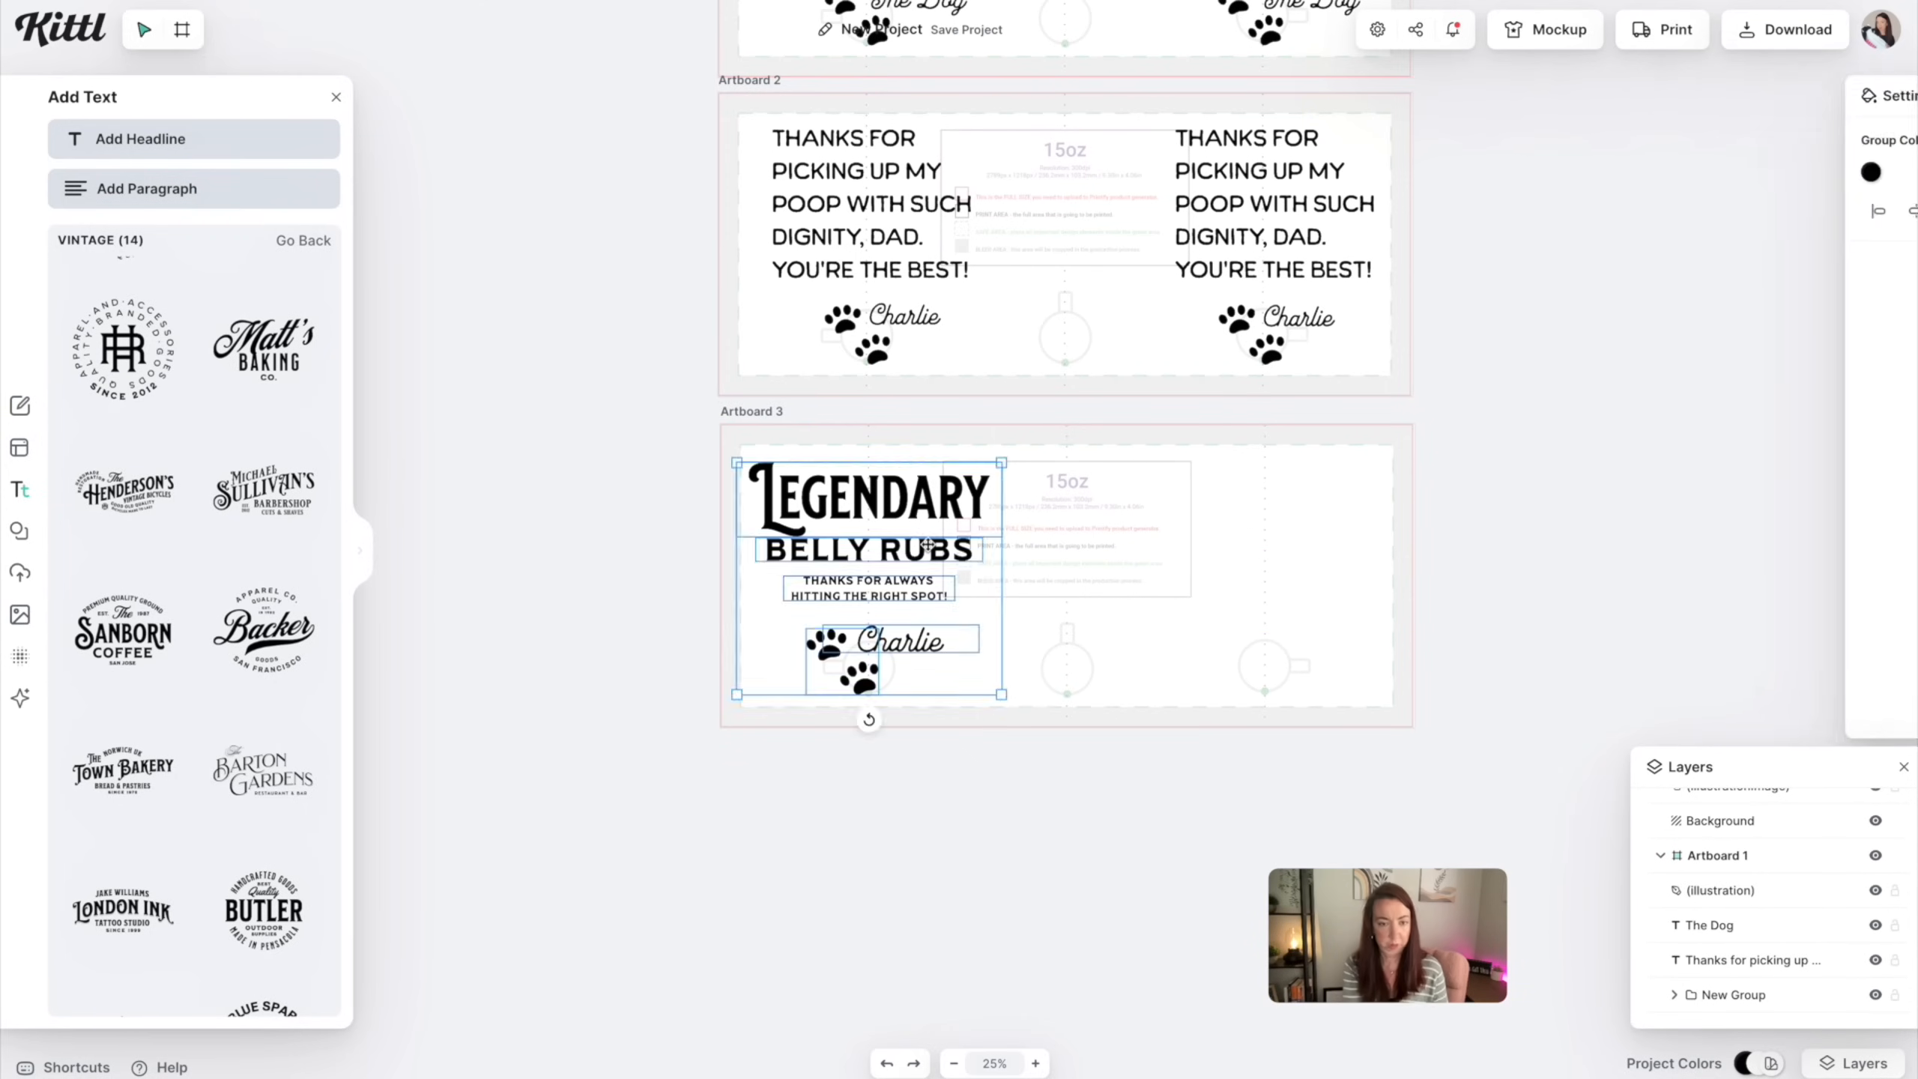
{"action": "key", "text": "ctrl+c"}
{"action": "key", "text": "ctrl+v"}
{"action": "left_click_drag", "start_coordinate": [929, 544], "coordinate": [1280, 507]}
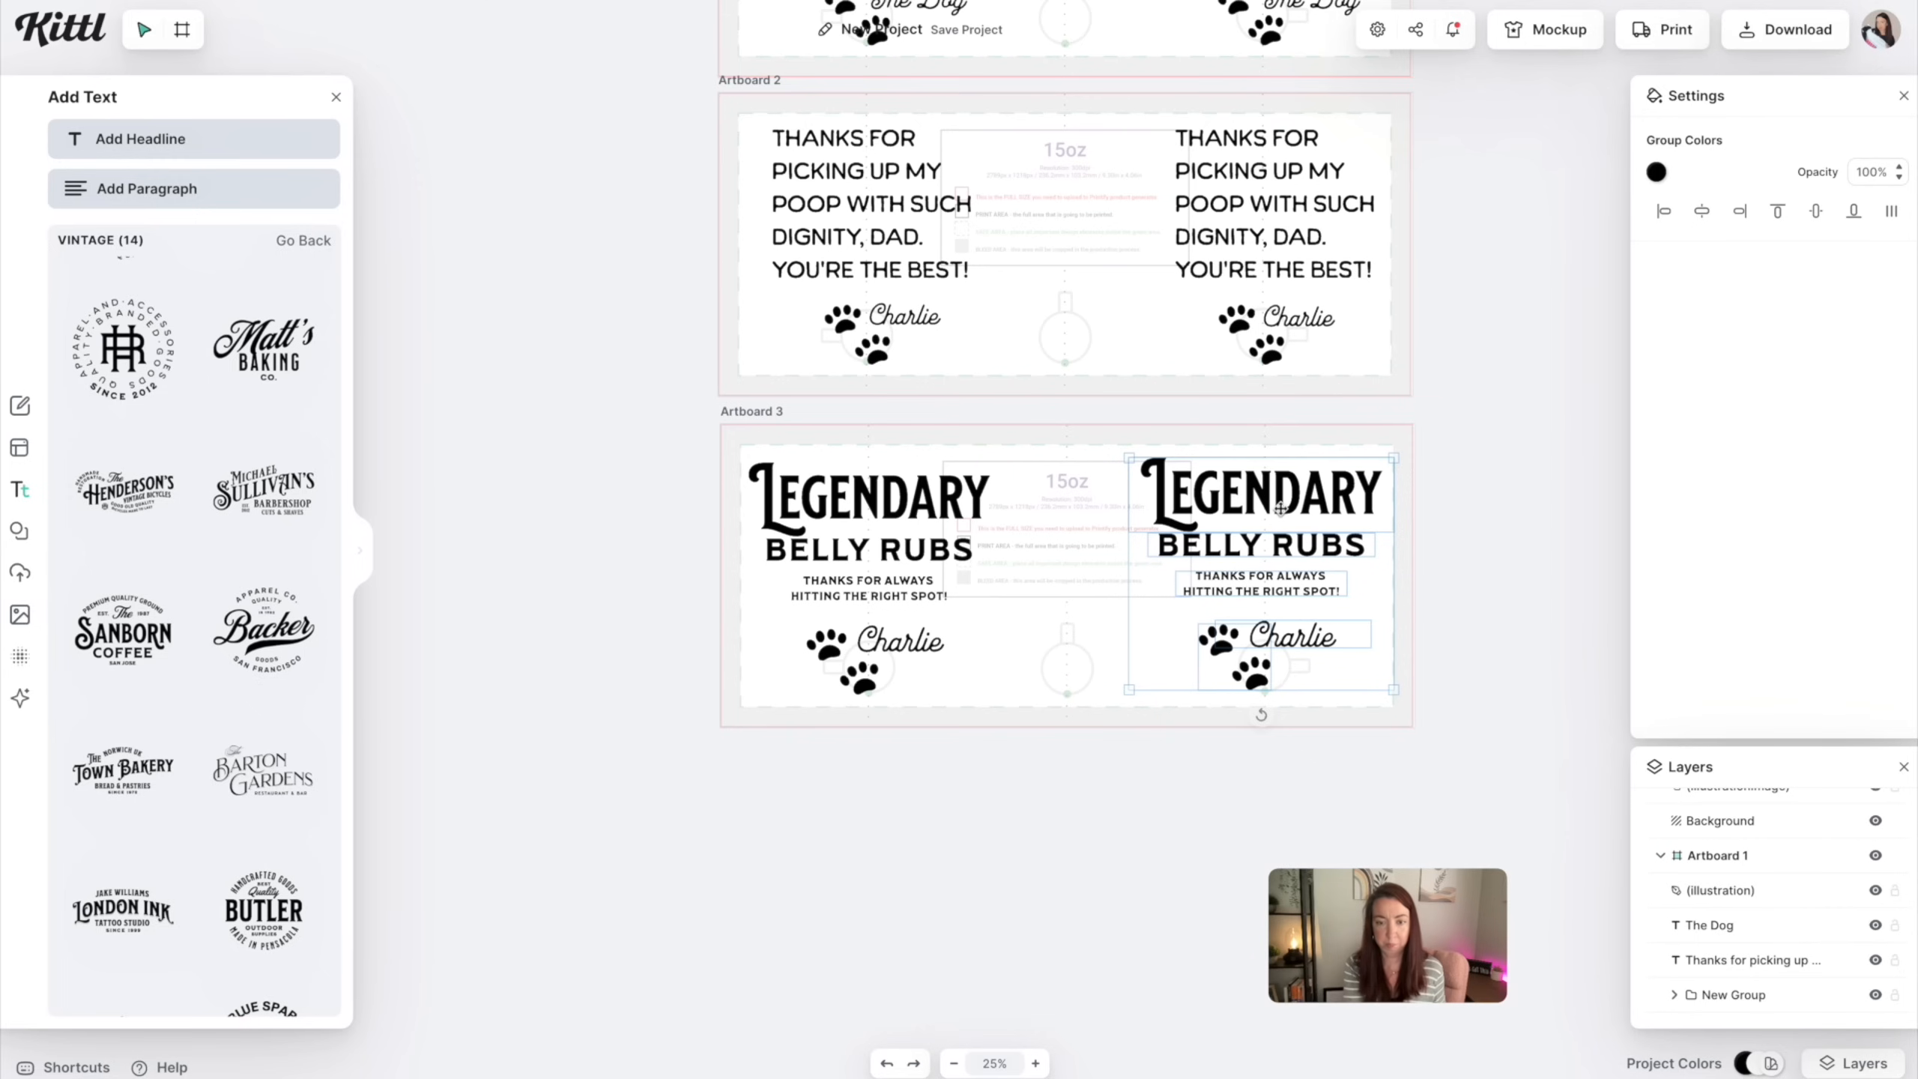
{"action": "left_click_drag", "start_coordinate": [1279, 508], "coordinate": [1283, 510]}
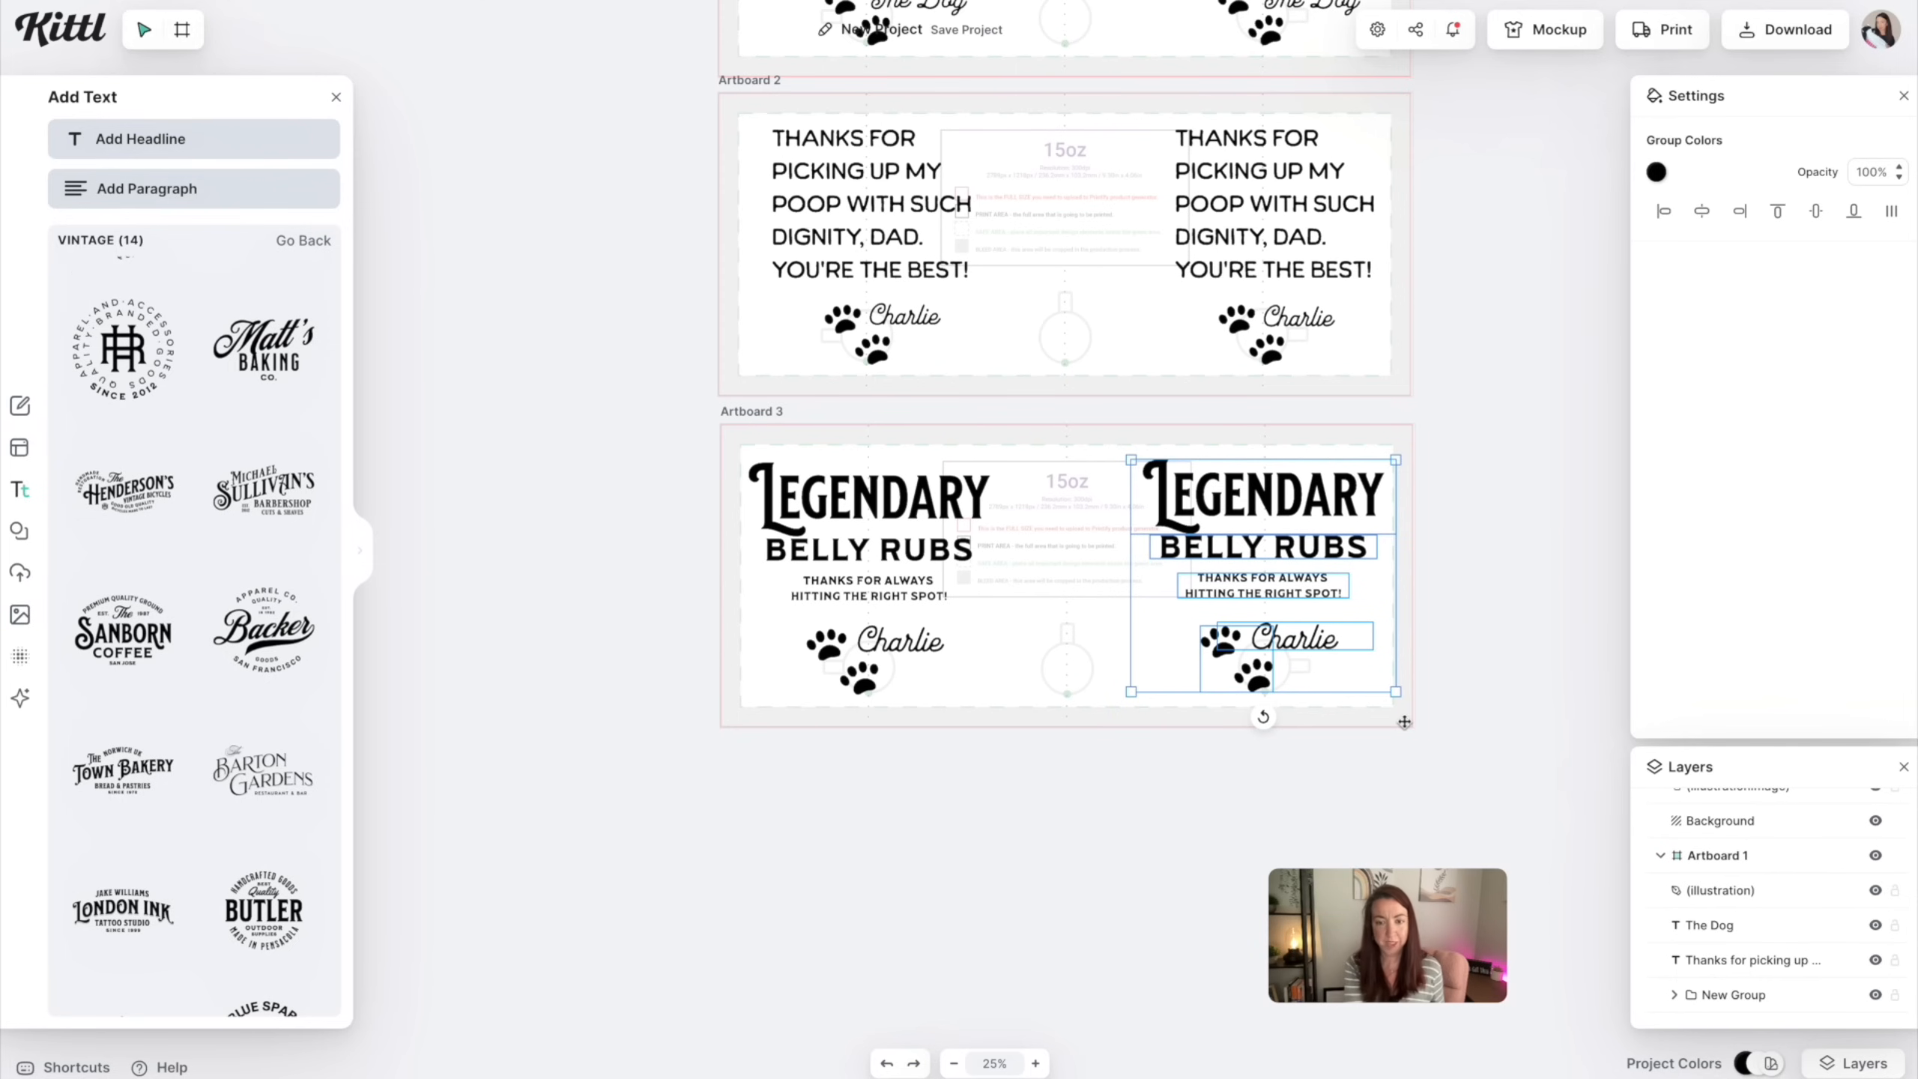
Remove the semi-transparent 15oz mug template image from Artboards 3, 2 and 1
{"action": "scroll", "coordinate": [1404, 718], "scroll_direction": "up", "scroll_amount": 5}
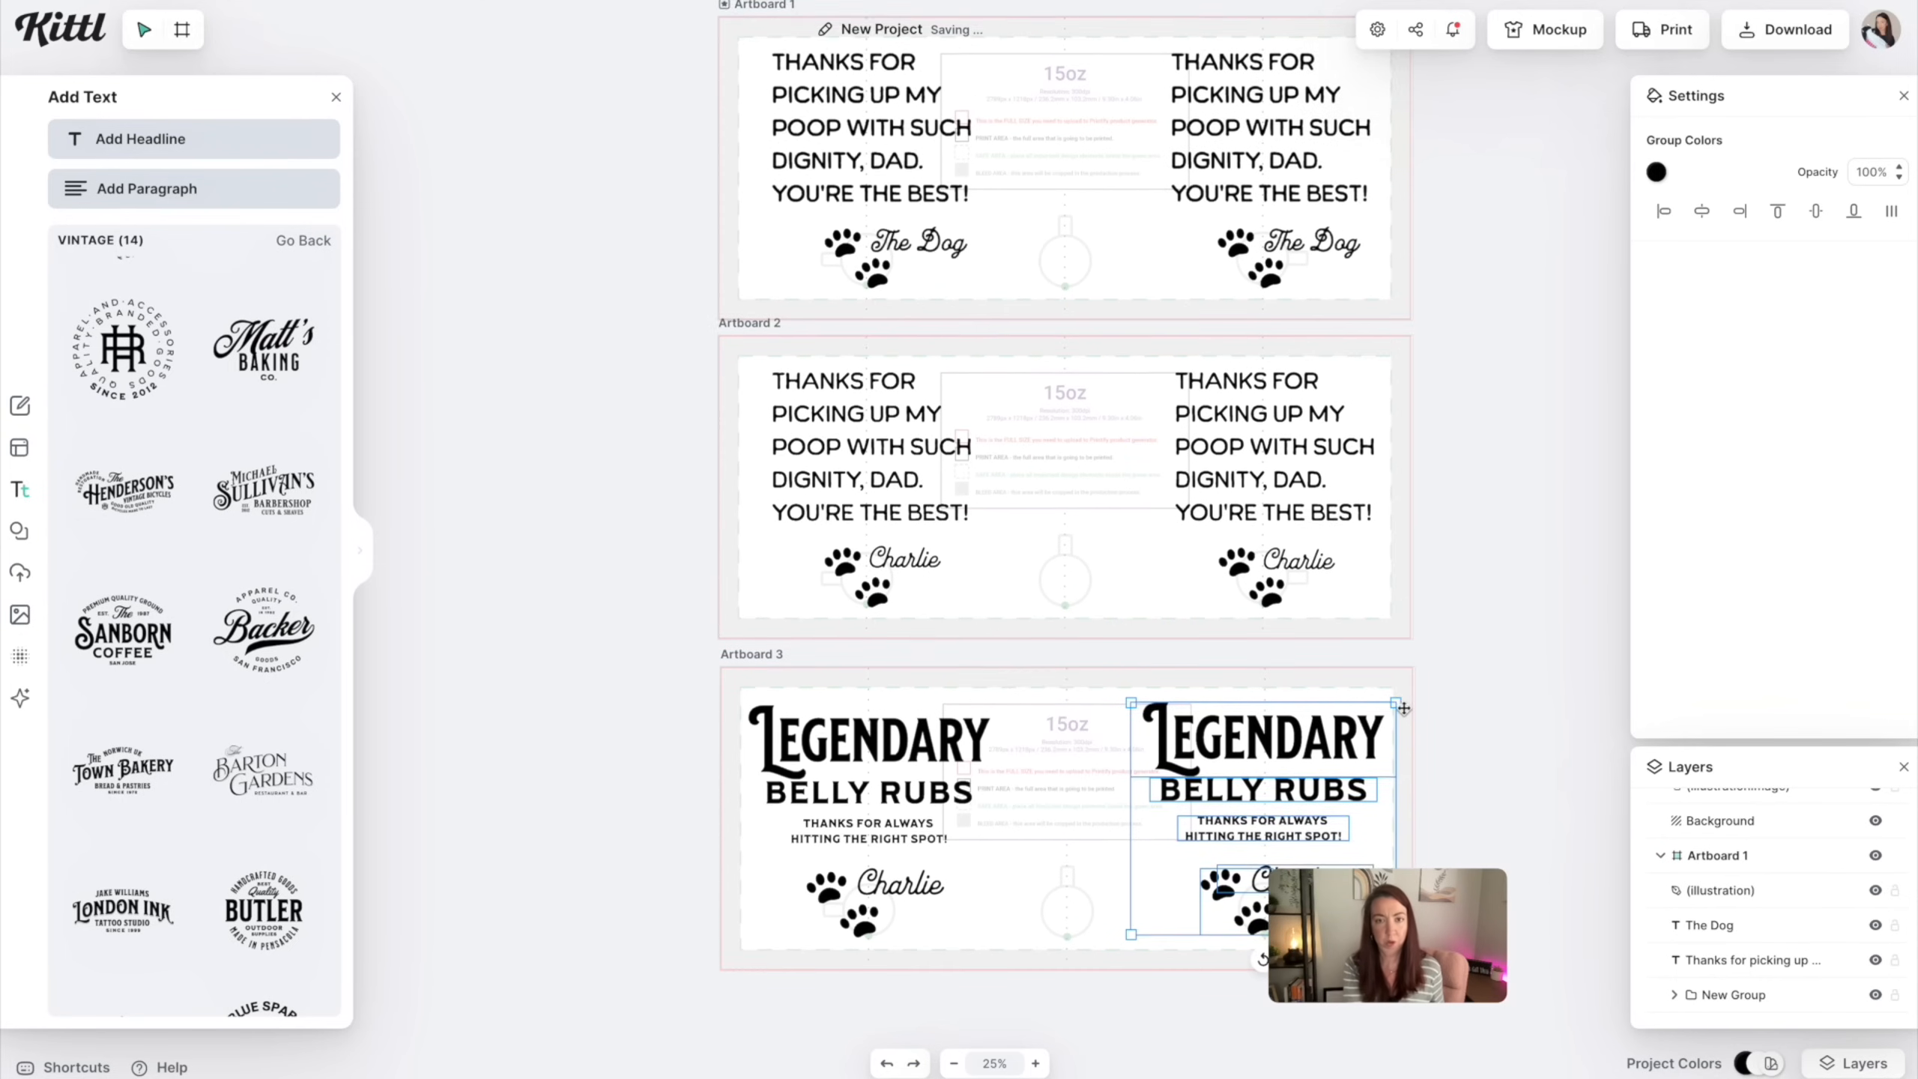
{"action": "scroll", "coordinate": [1404, 709], "scroll_direction": "down", "scroll_amount": 5}
{"action": "scroll", "coordinate": [1404, 709], "scroll_direction": "up", "scroll_amount": 5}
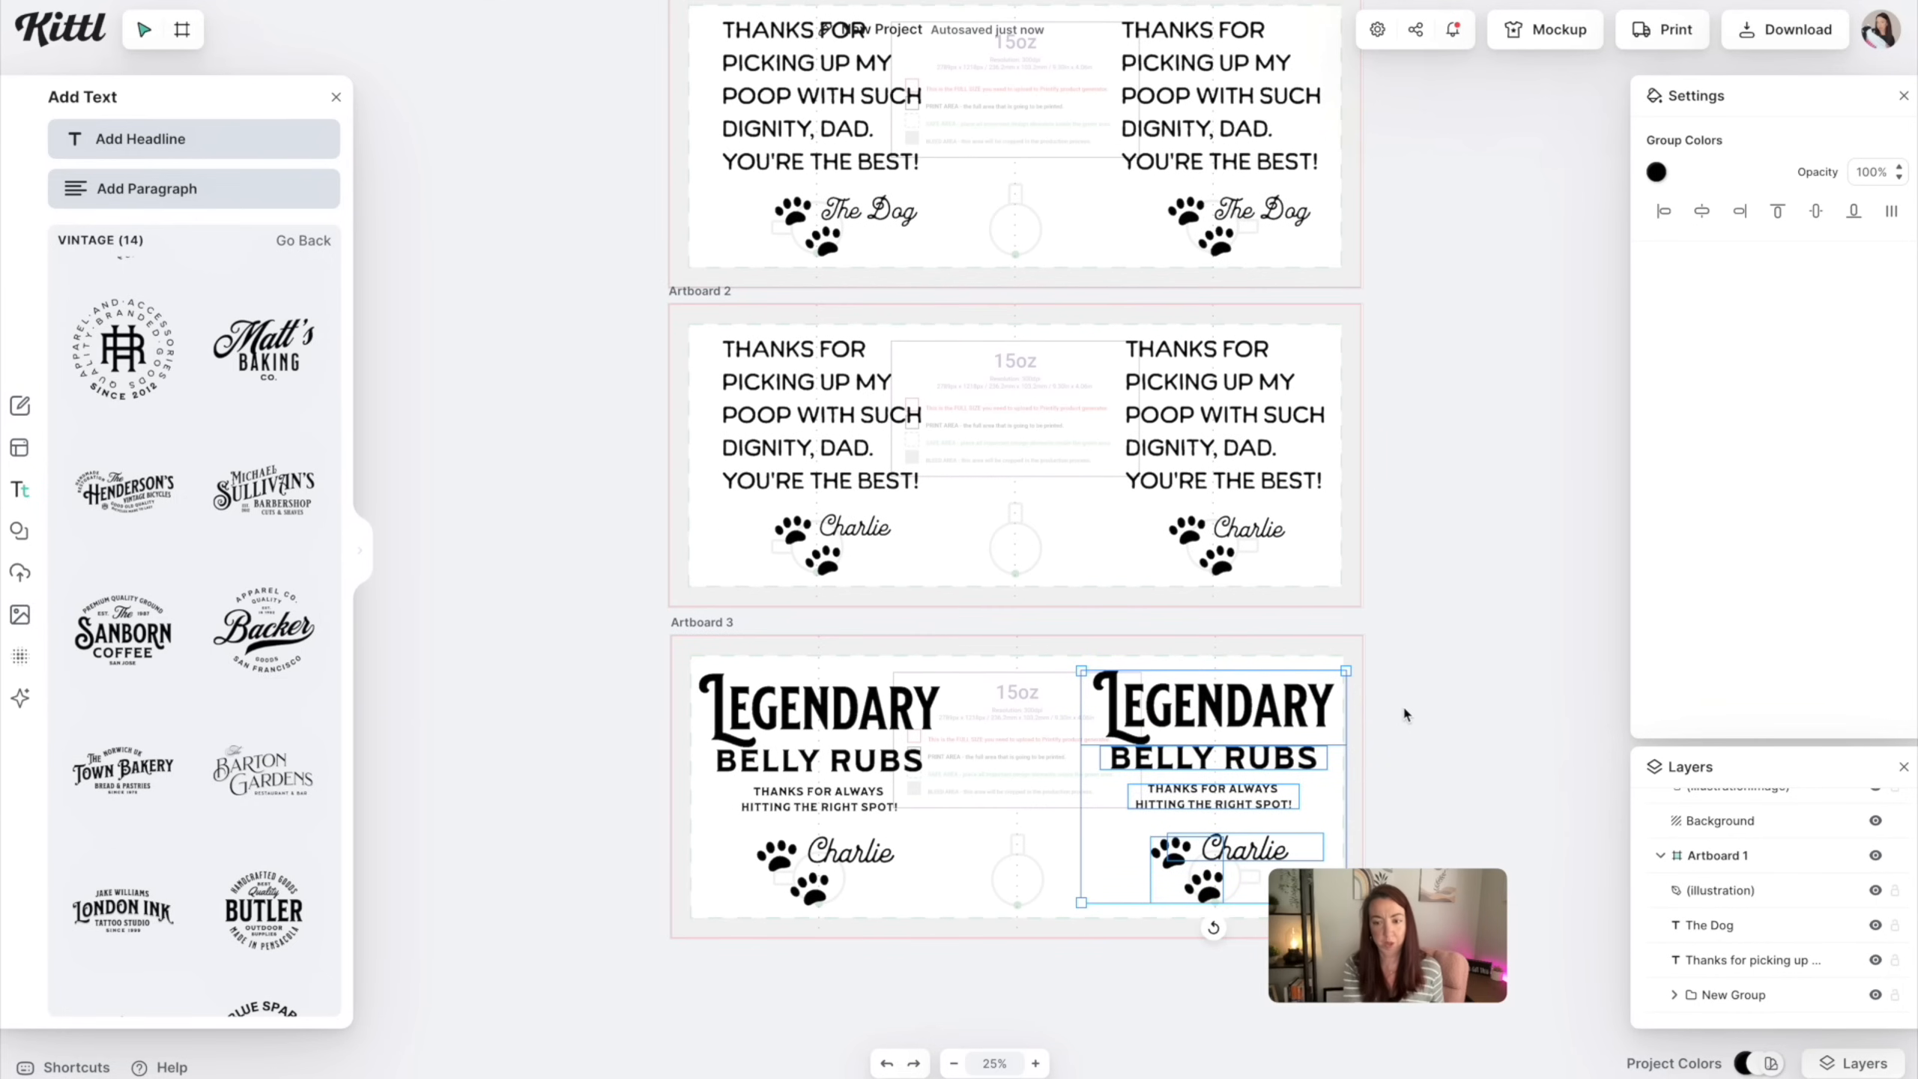
{"action": "left_click", "coordinate": [1362, 638]}
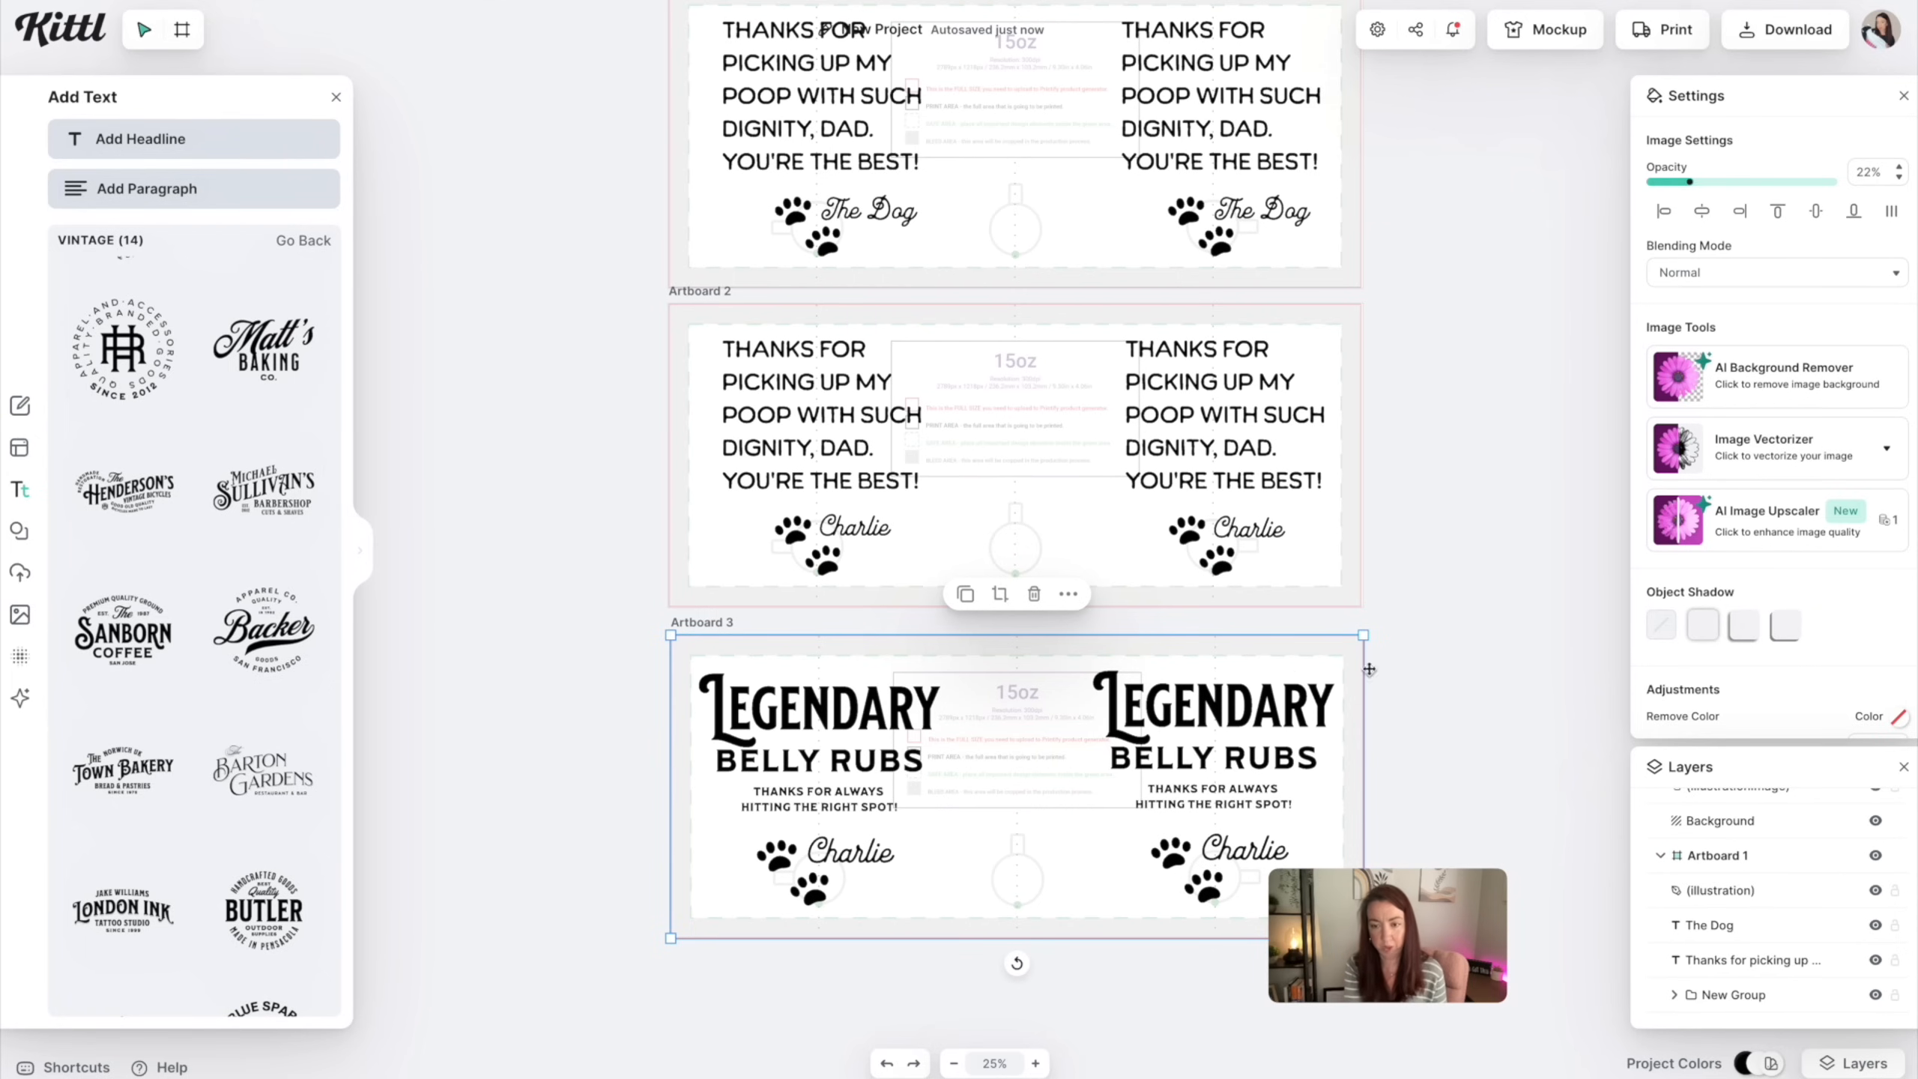
{"action": "left_click", "coordinate": [1355, 342]}
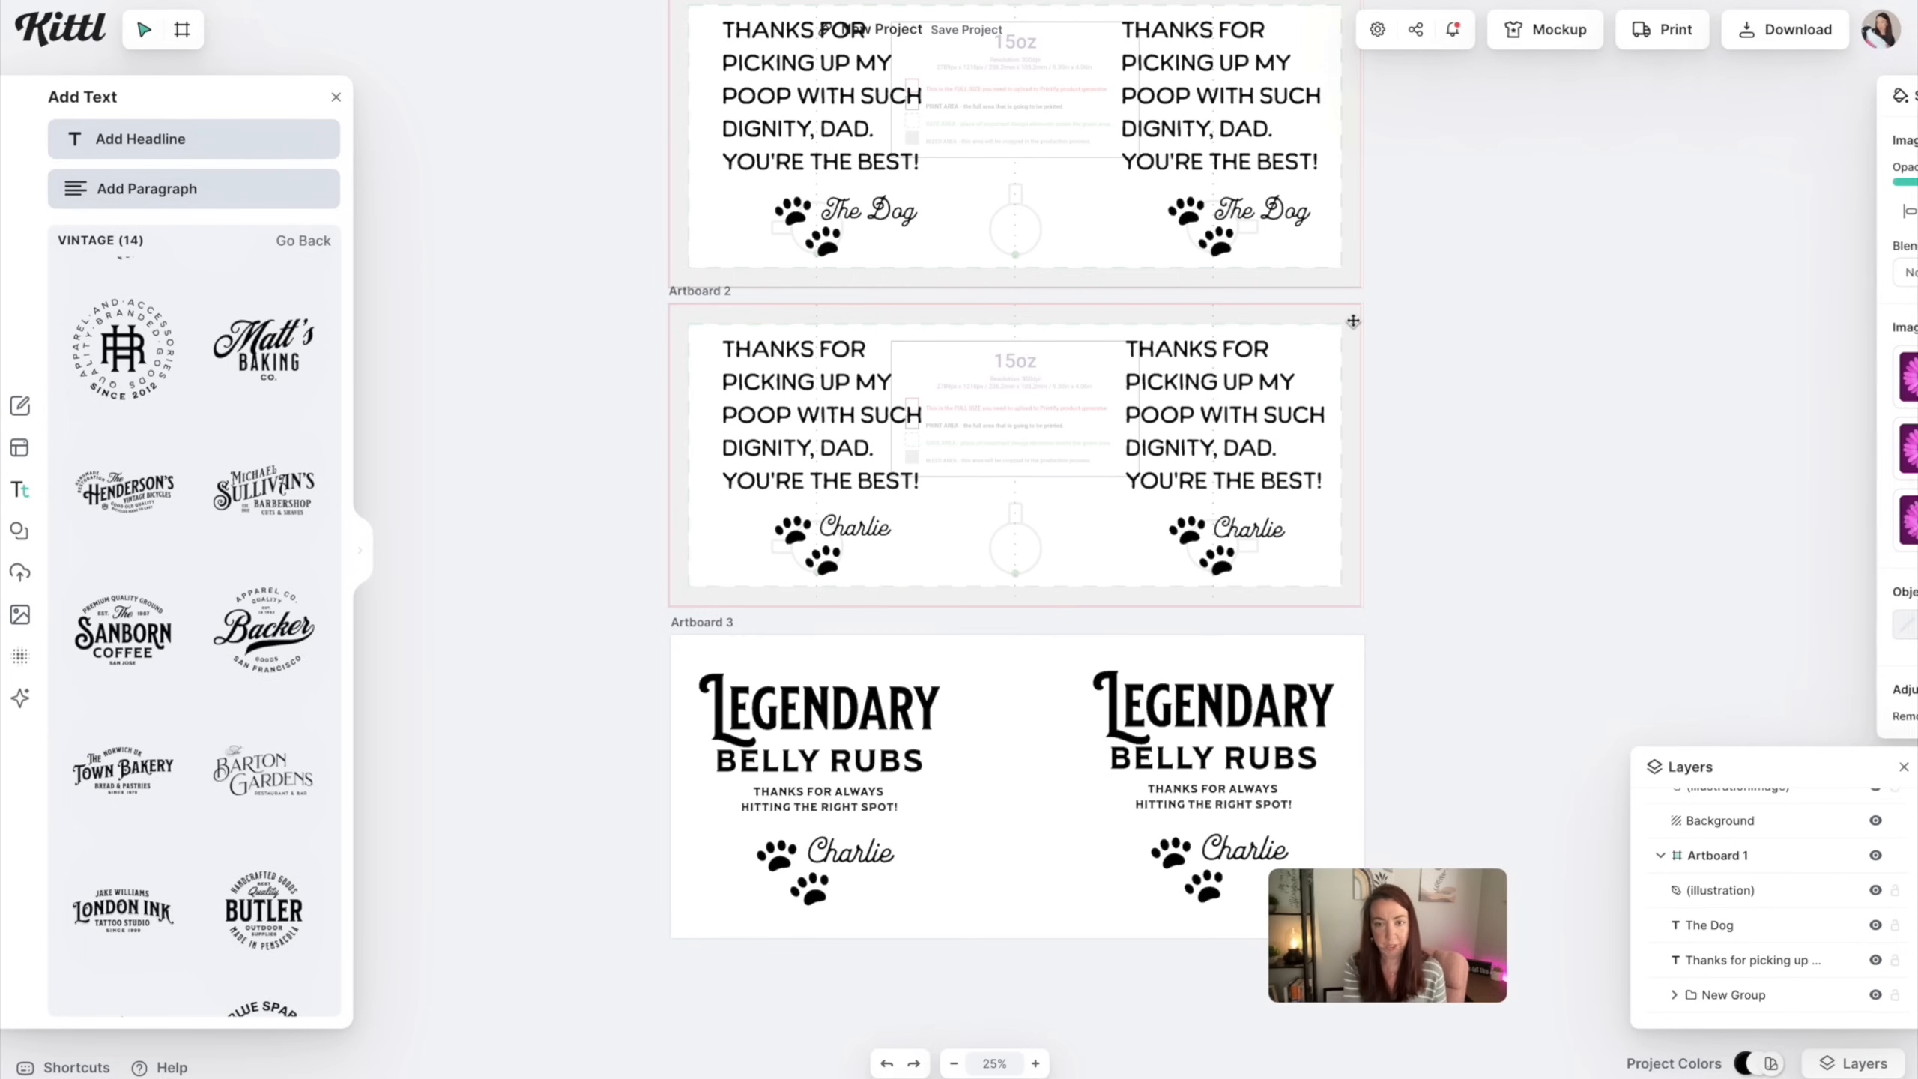
{"action": "left_click", "coordinate": [1354, 269]}
{"action": "key", "text": "Escape"}
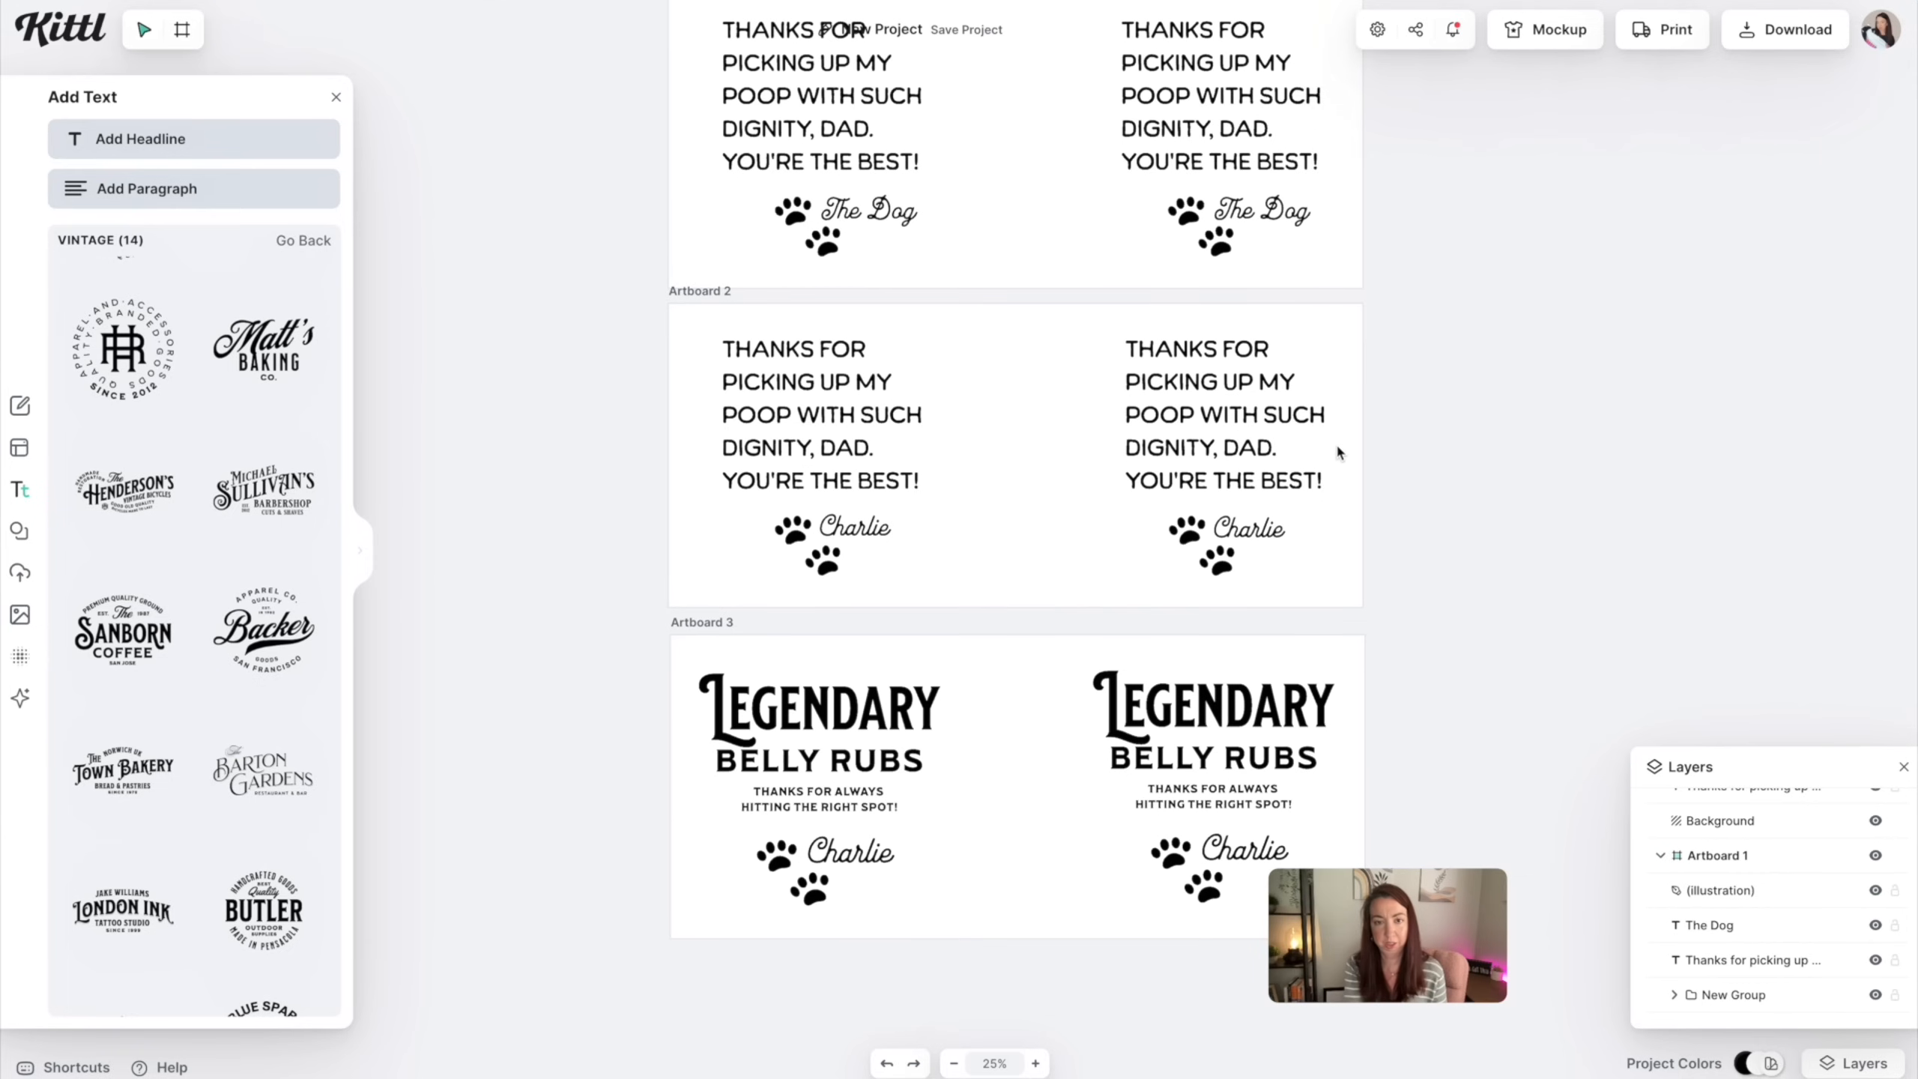
Download all three artboards as PNG files at 300 DPI with Remove Background and Optimize Quality turned on
{"action": "scroll", "coordinate": [1335, 440], "scroll_direction": "up", "scroll_amount": 4}
{"action": "scroll", "coordinate": [1337, 448], "scroll_direction": "down", "scroll_amount": 3}
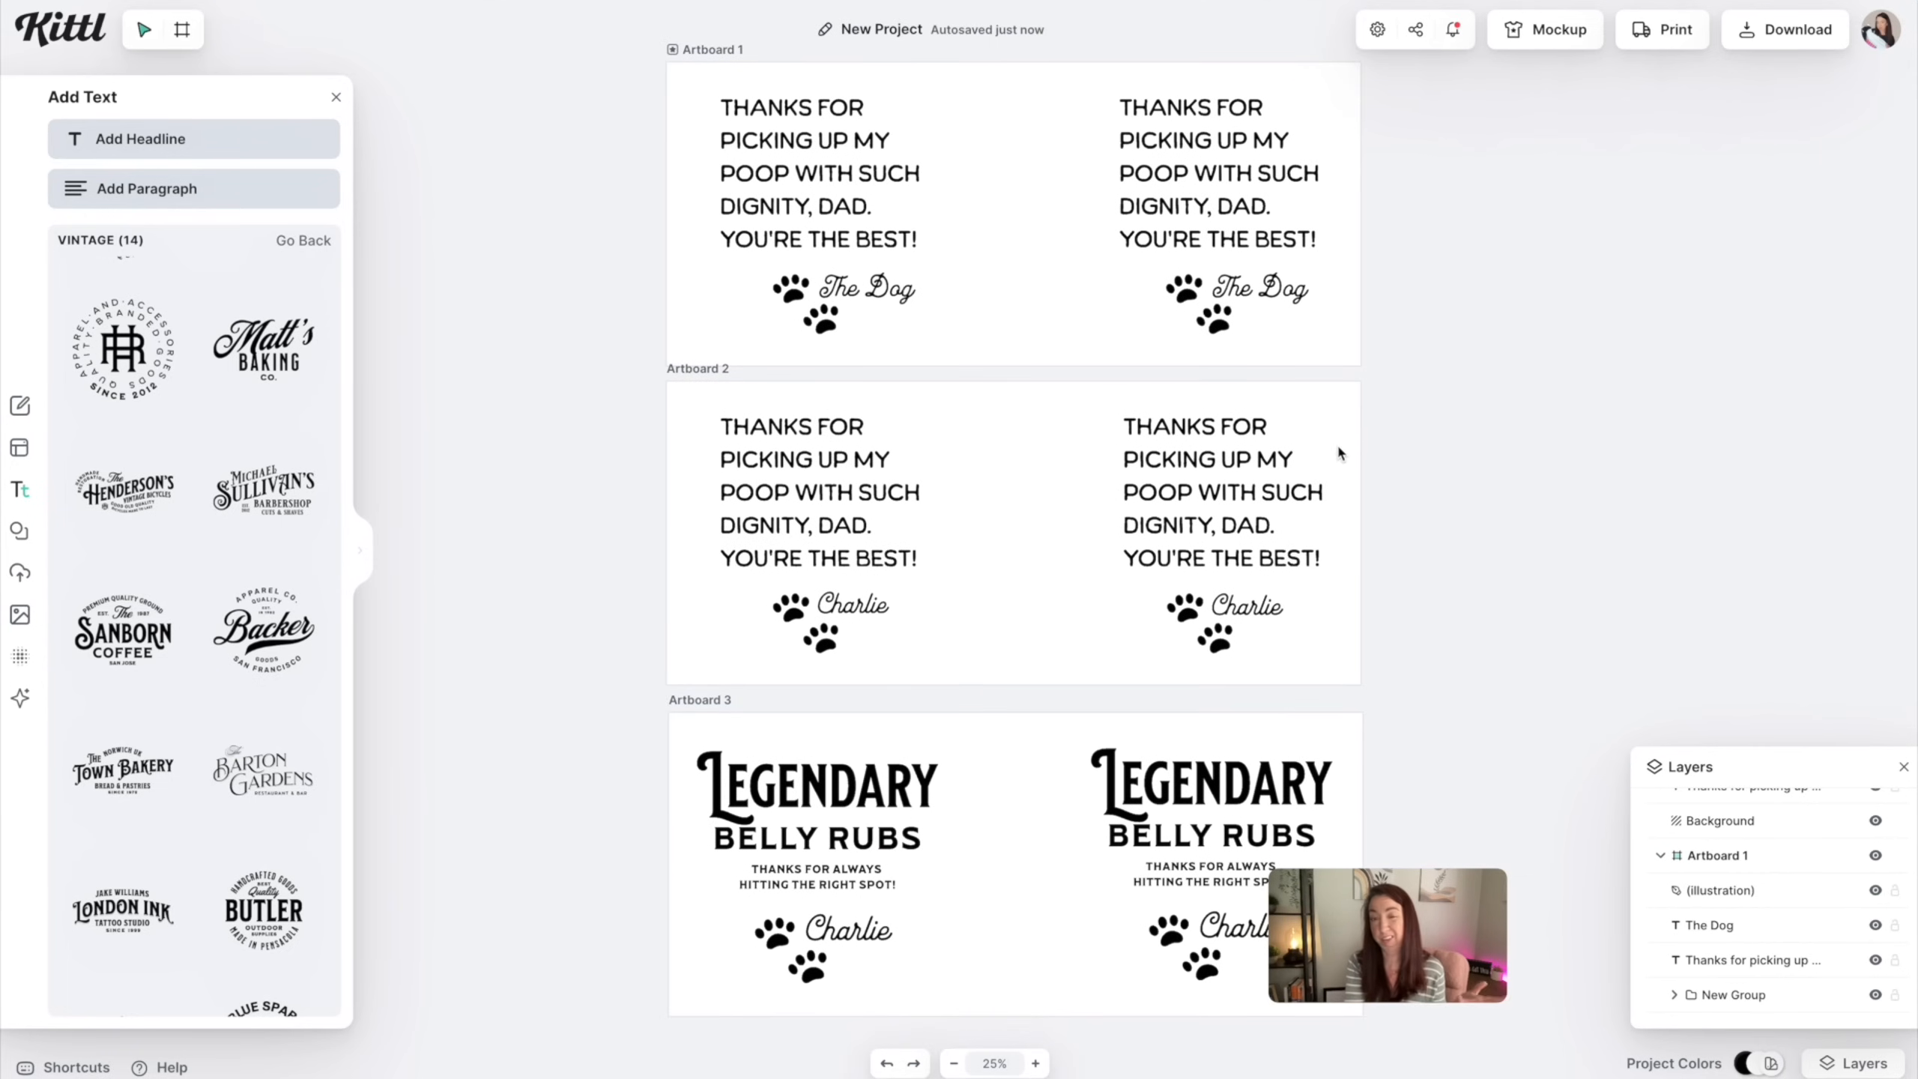
{"action": "scroll", "coordinate": [1337, 443], "scroll_direction": "down", "scroll_amount": 3}
{"action": "scroll", "coordinate": [1110, 648], "scroll_direction": "right", "scroll_amount": 2}
{"action": "scroll", "coordinate": [1111, 648], "scroll_direction": "up", "scroll_amount": 2}
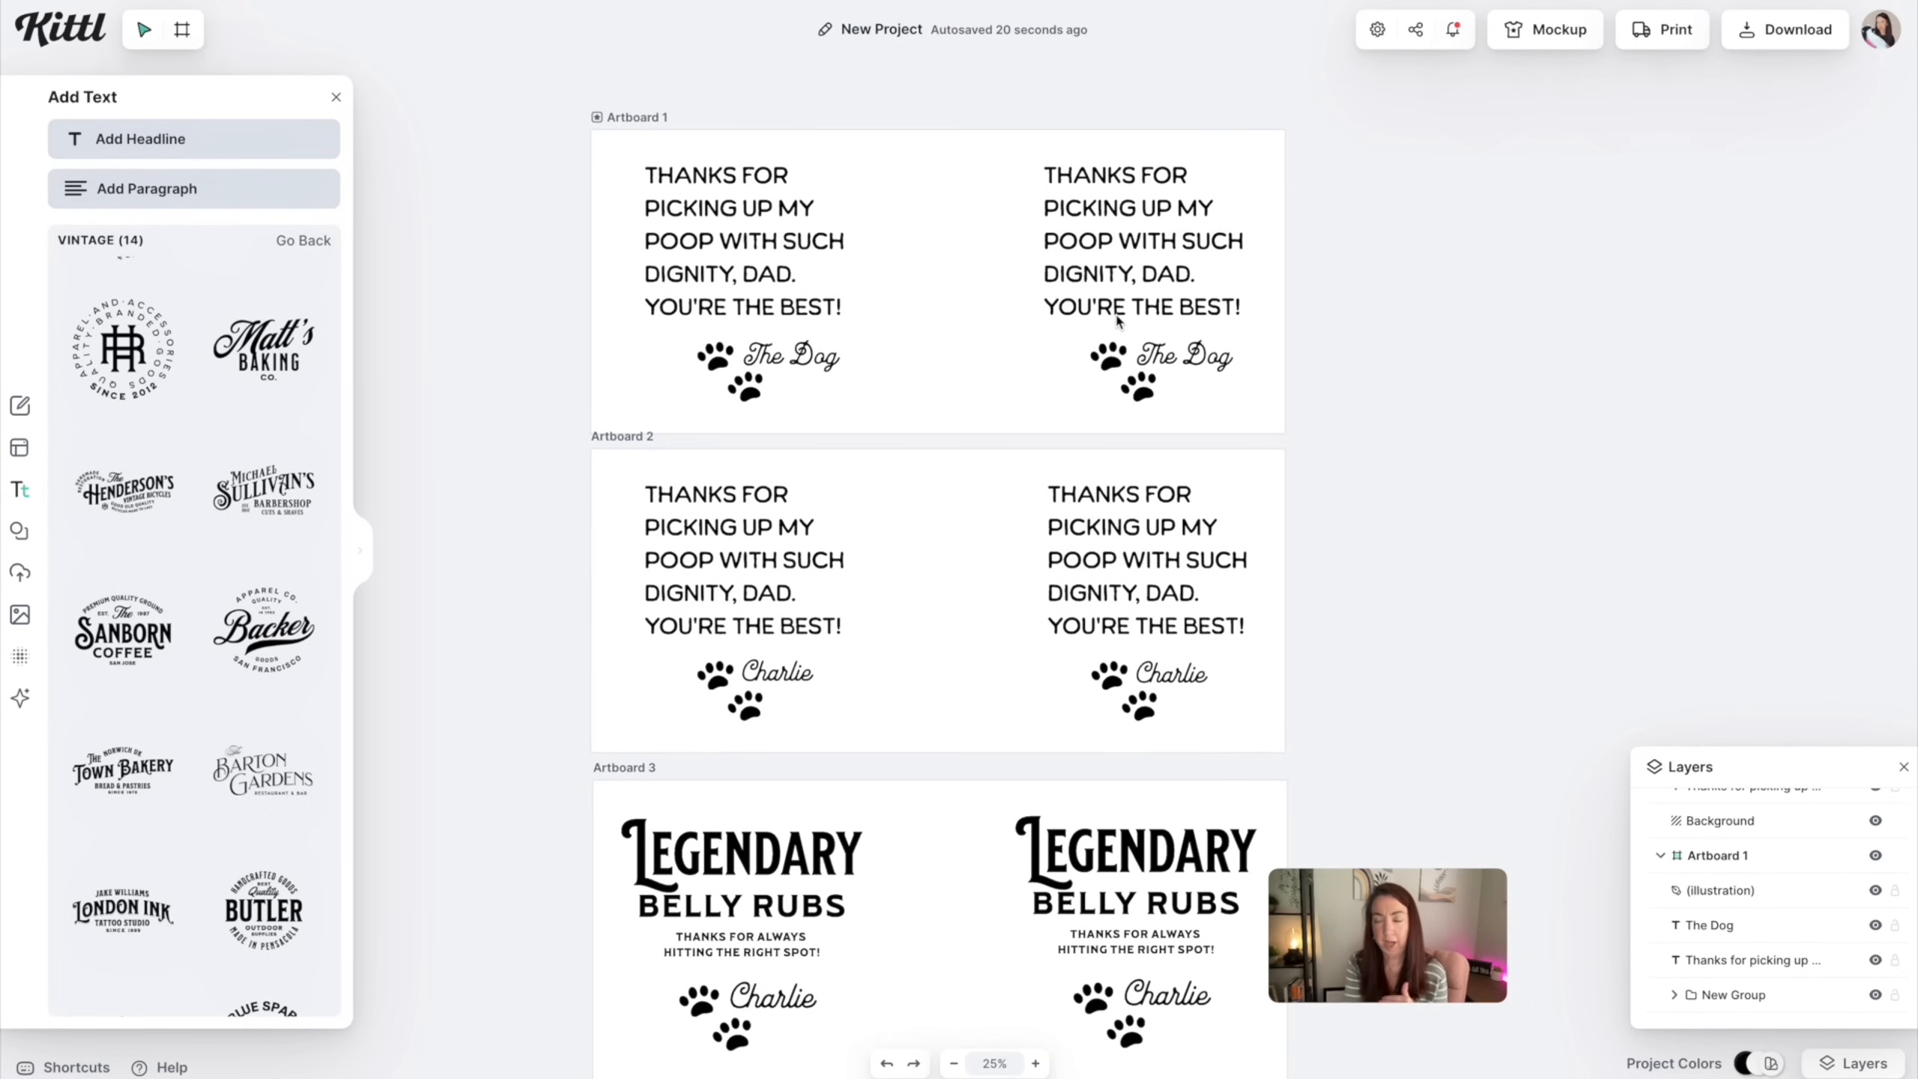
{"action": "left_click", "coordinate": [1784, 35]}
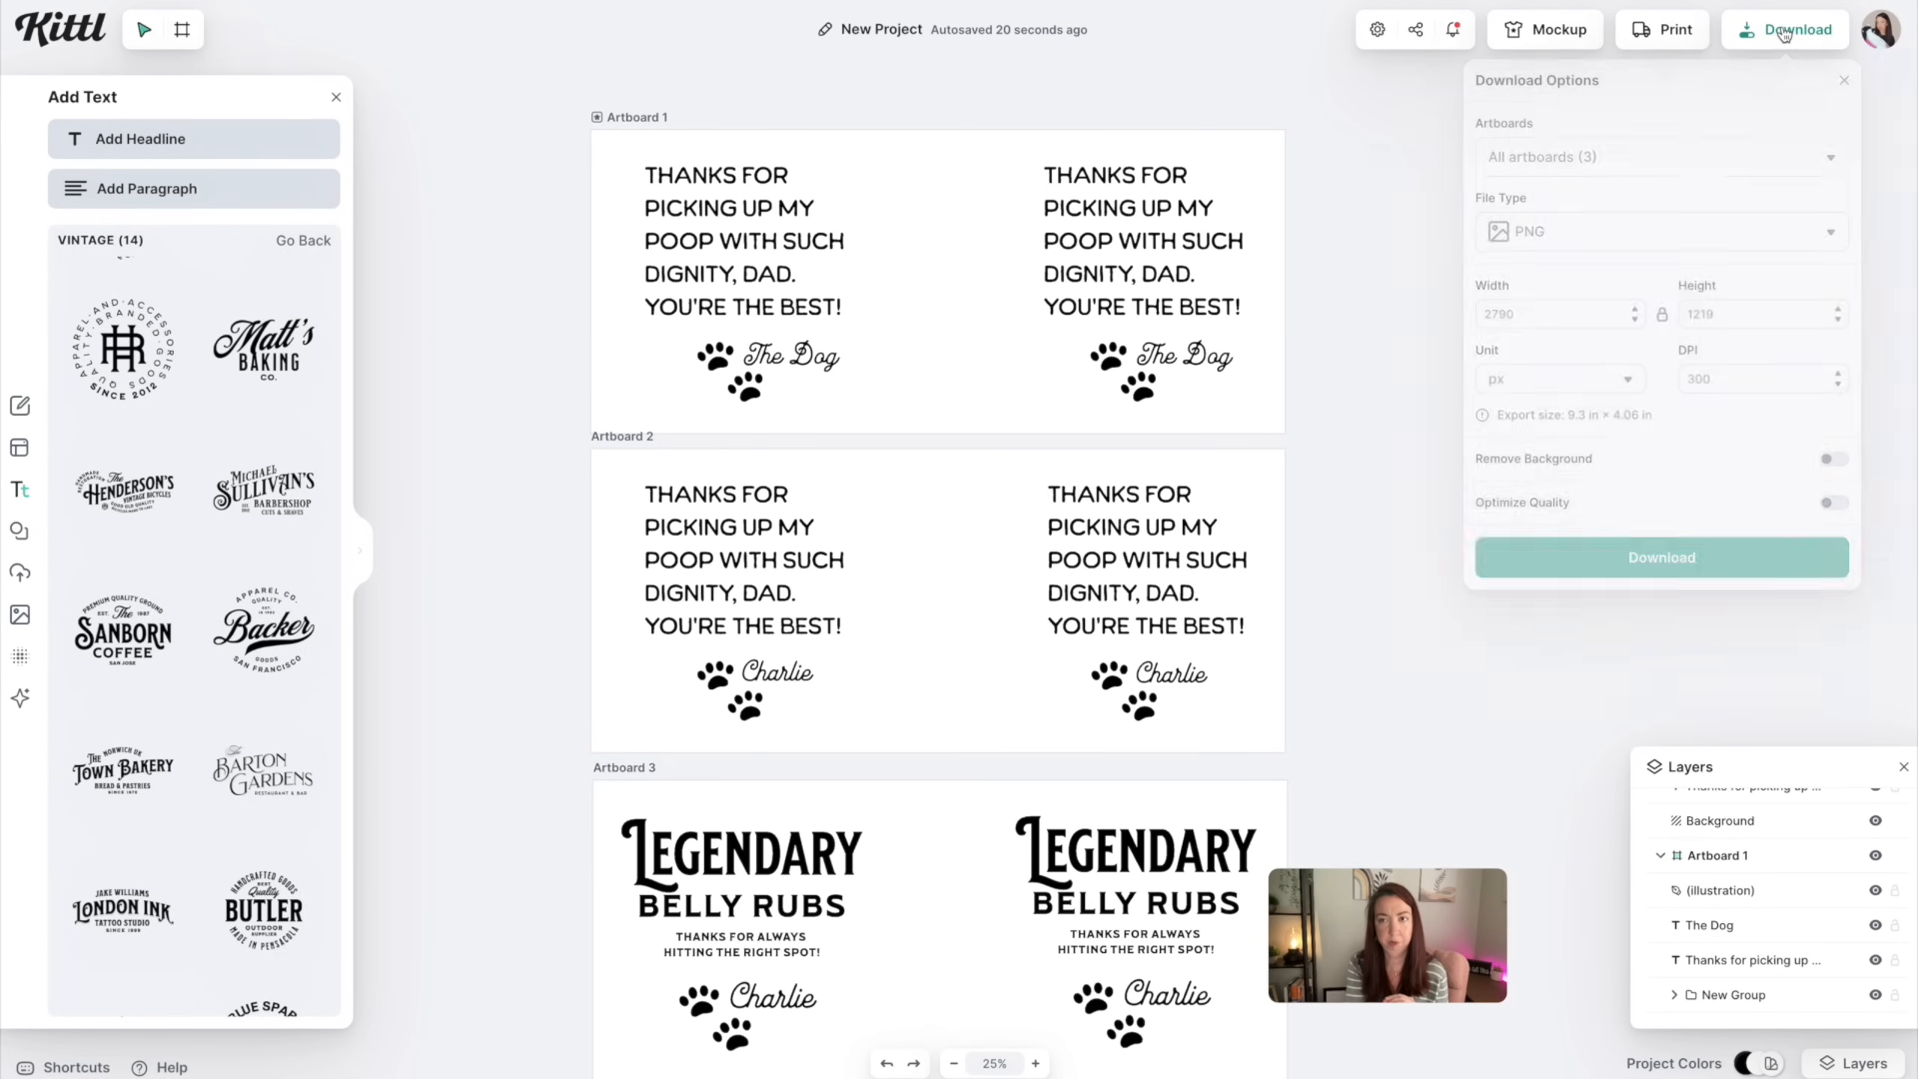
{"action": "left_click", "coordinate": [1829, 155]}
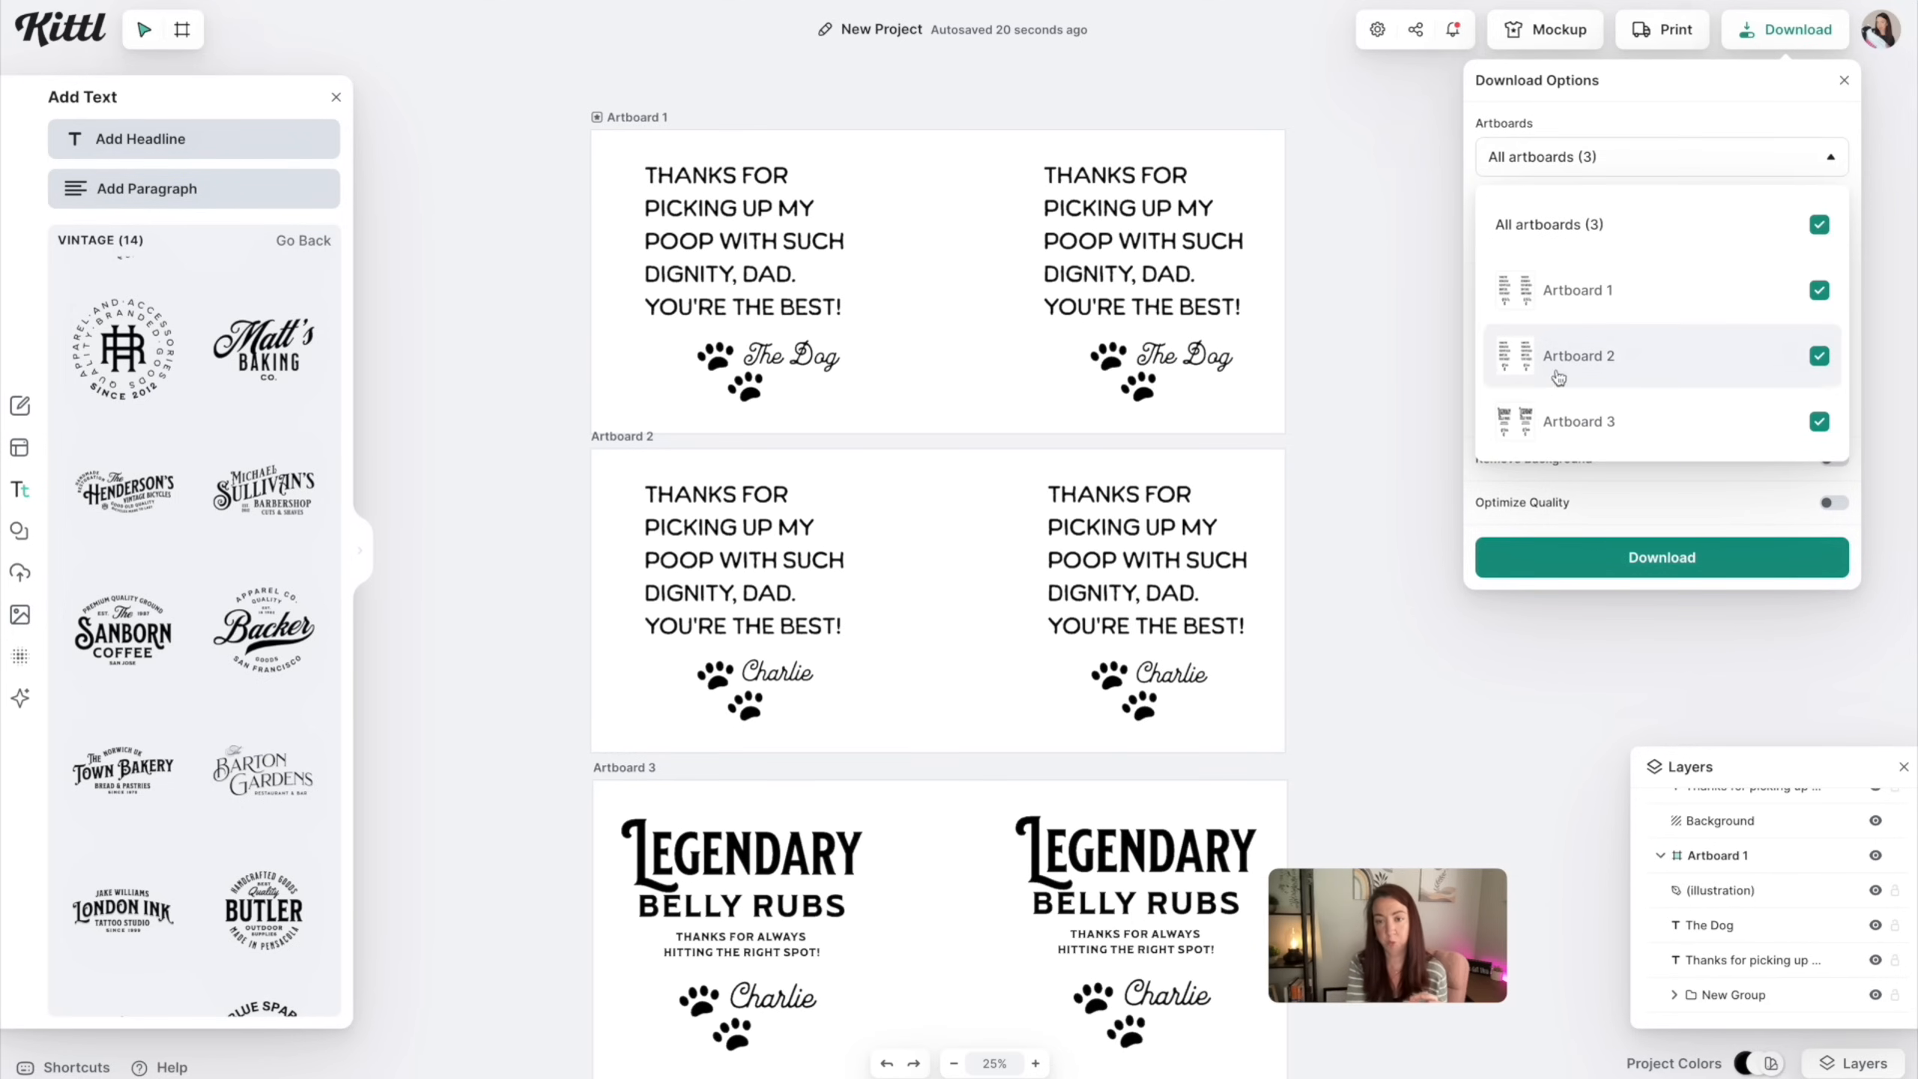
{"action": "left_click", "coordinate": [1696, 128]}
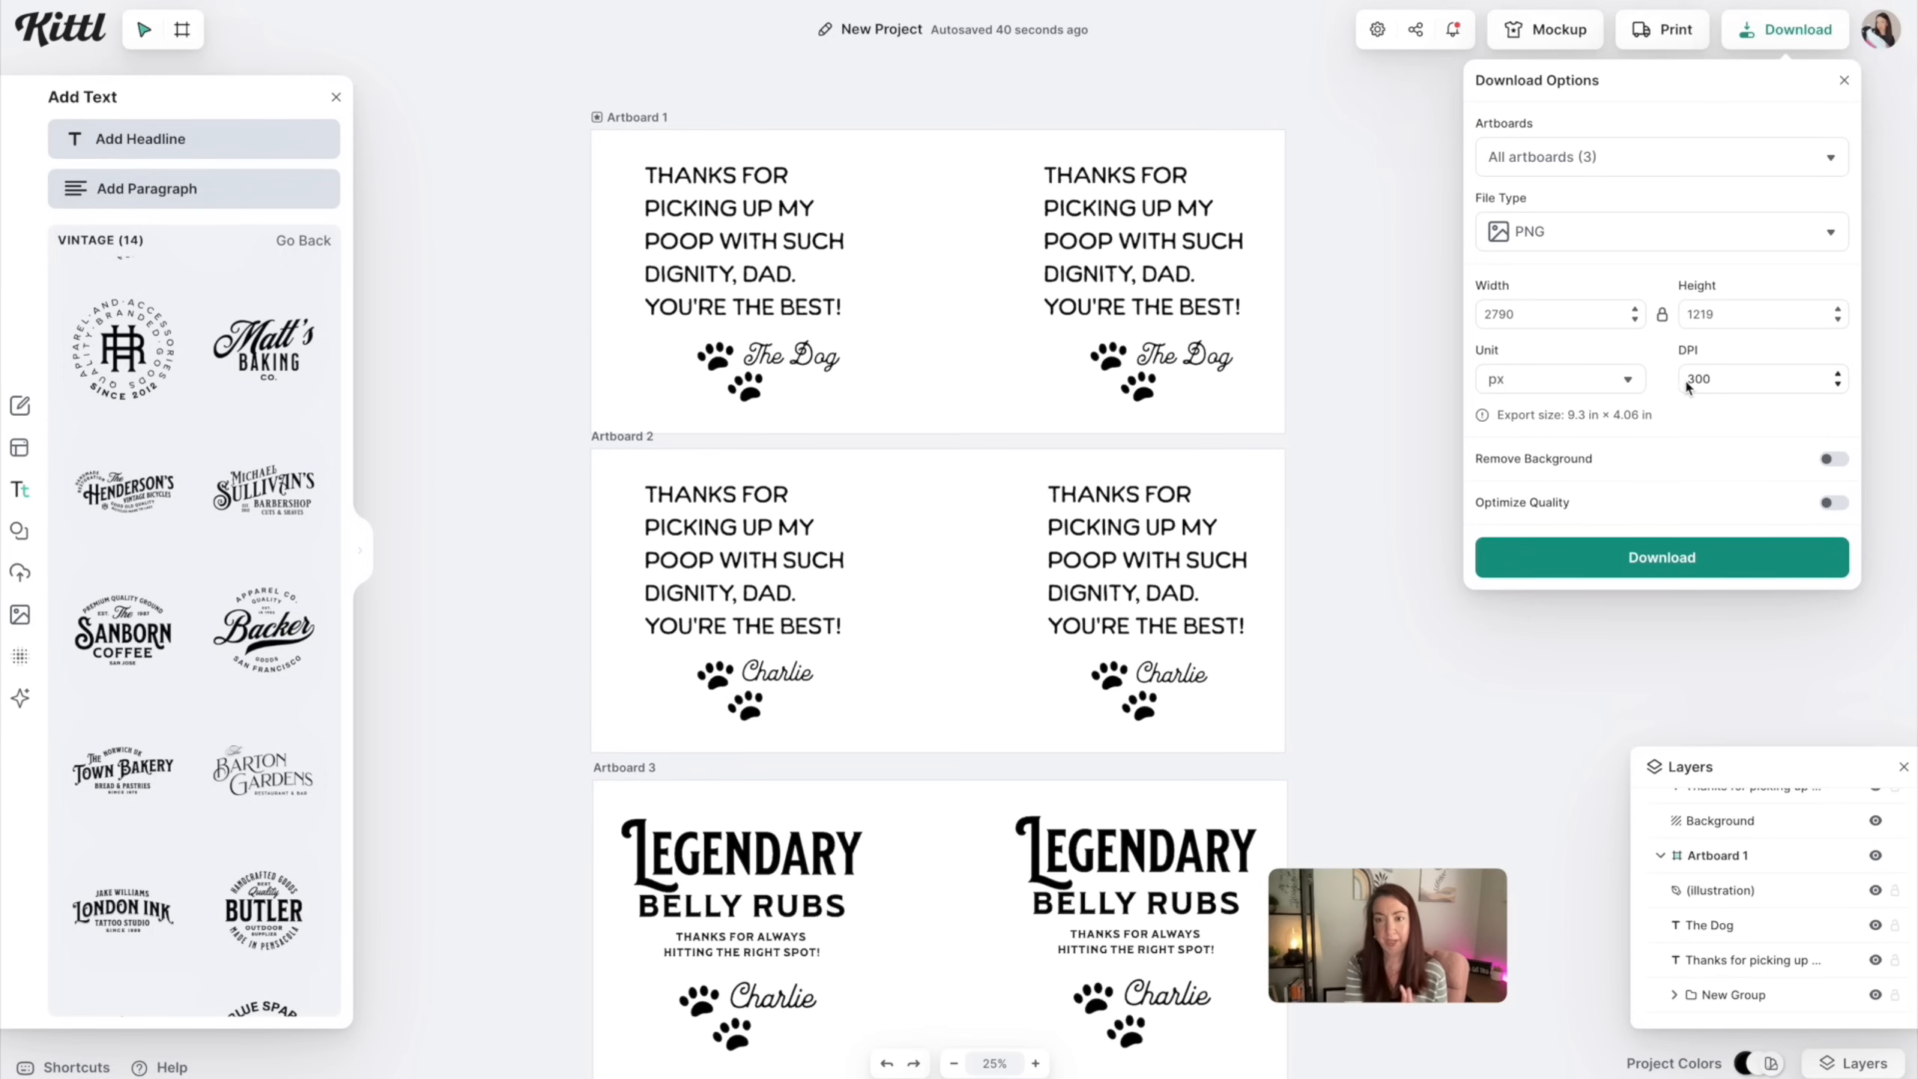
{"action": "left_click", "coordinate": [1833, 459]}
{"action": "left_click", "coordinate": [1833, 502]}
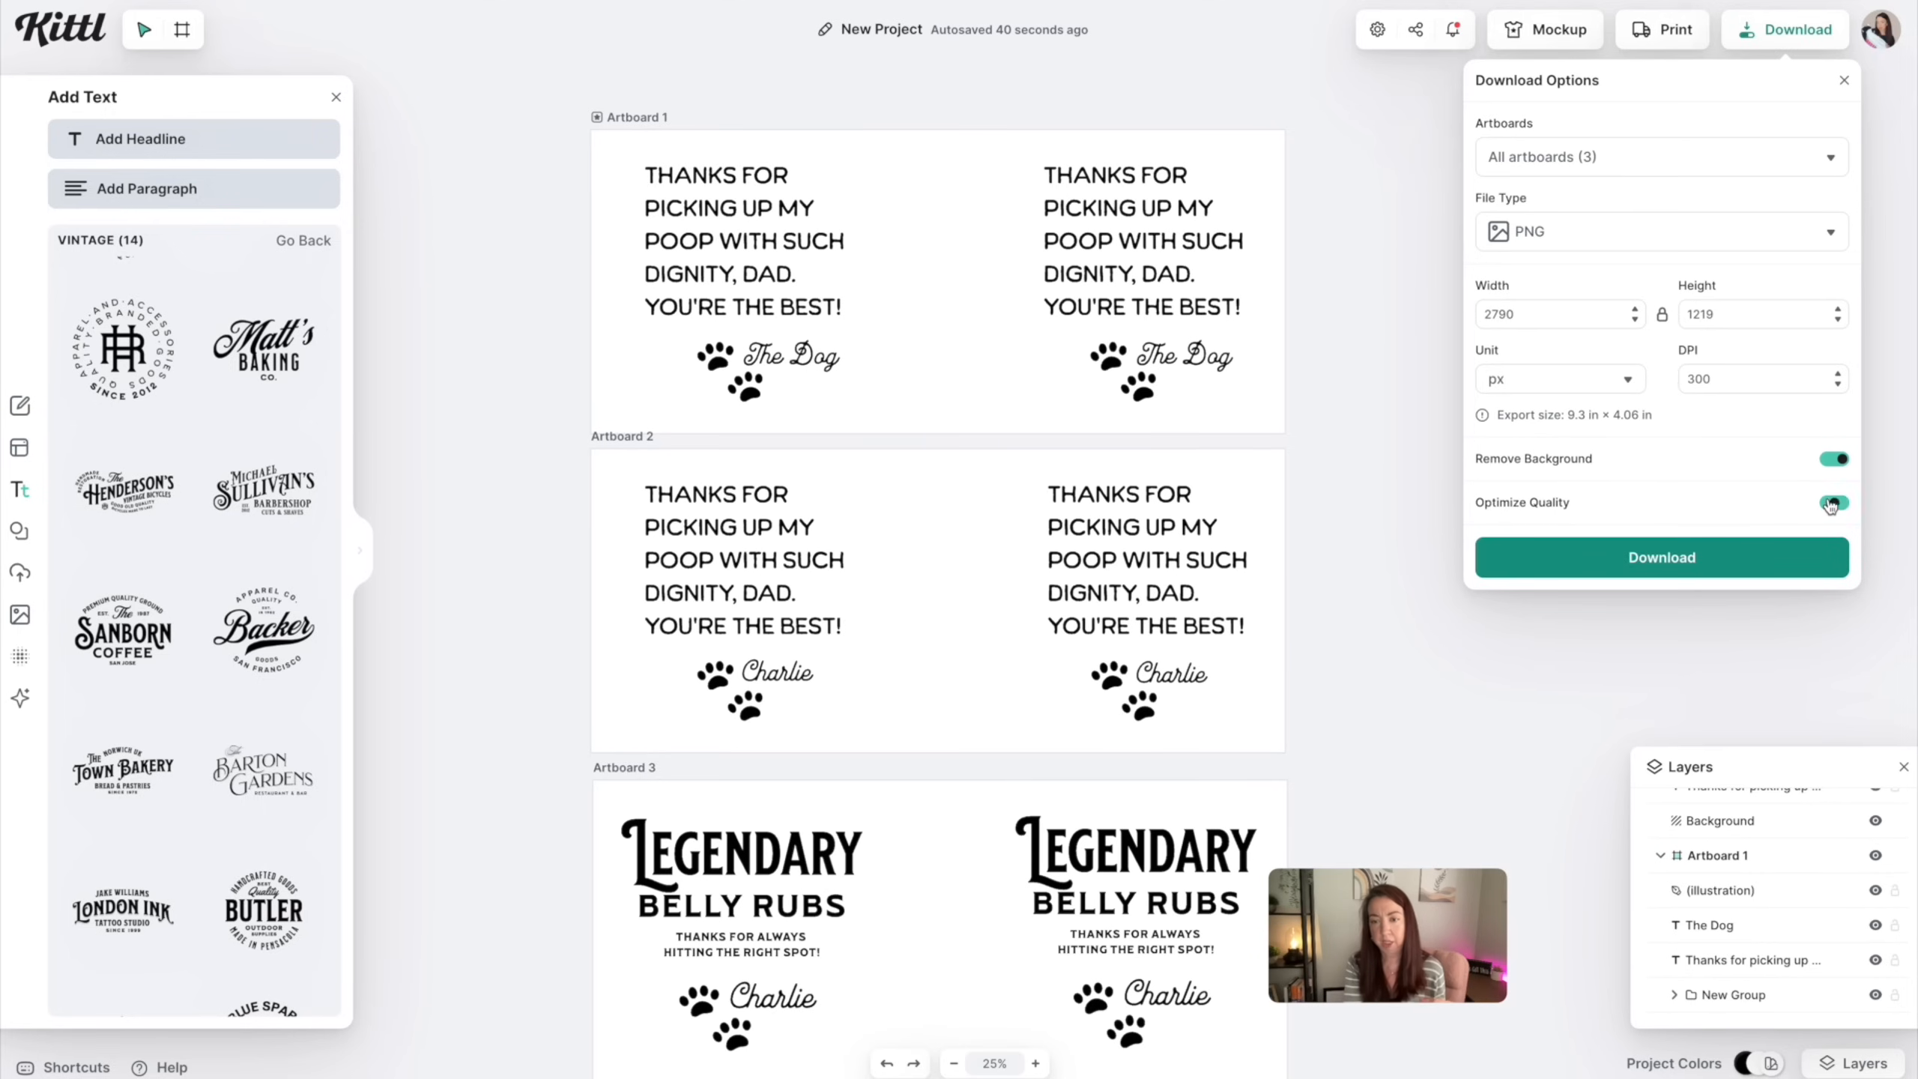
{"action": "left_click", "coordinate": [1729, 557]}
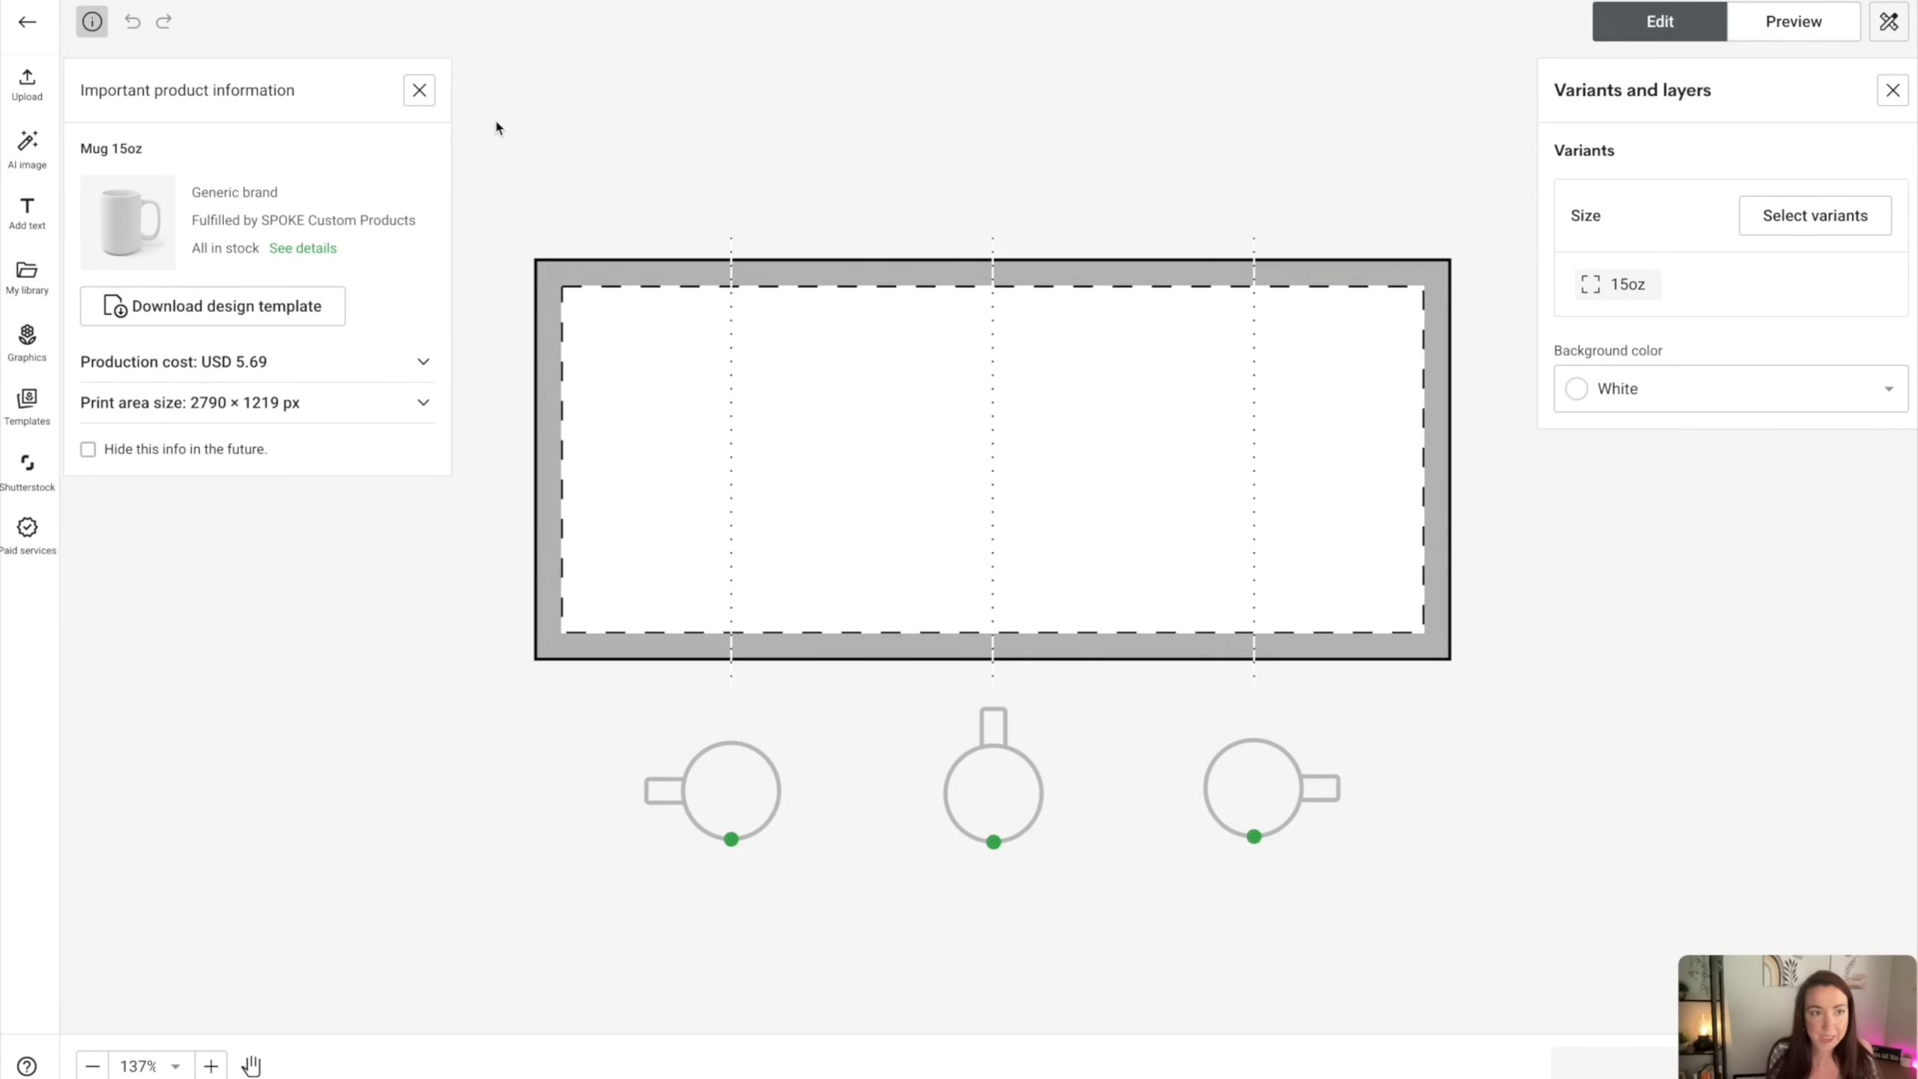
In Printify, dismiss the 15oz mug's product information and check the design's right side, left side and context mockups
{"action": "left_click", "coordinate": [418, 92]}
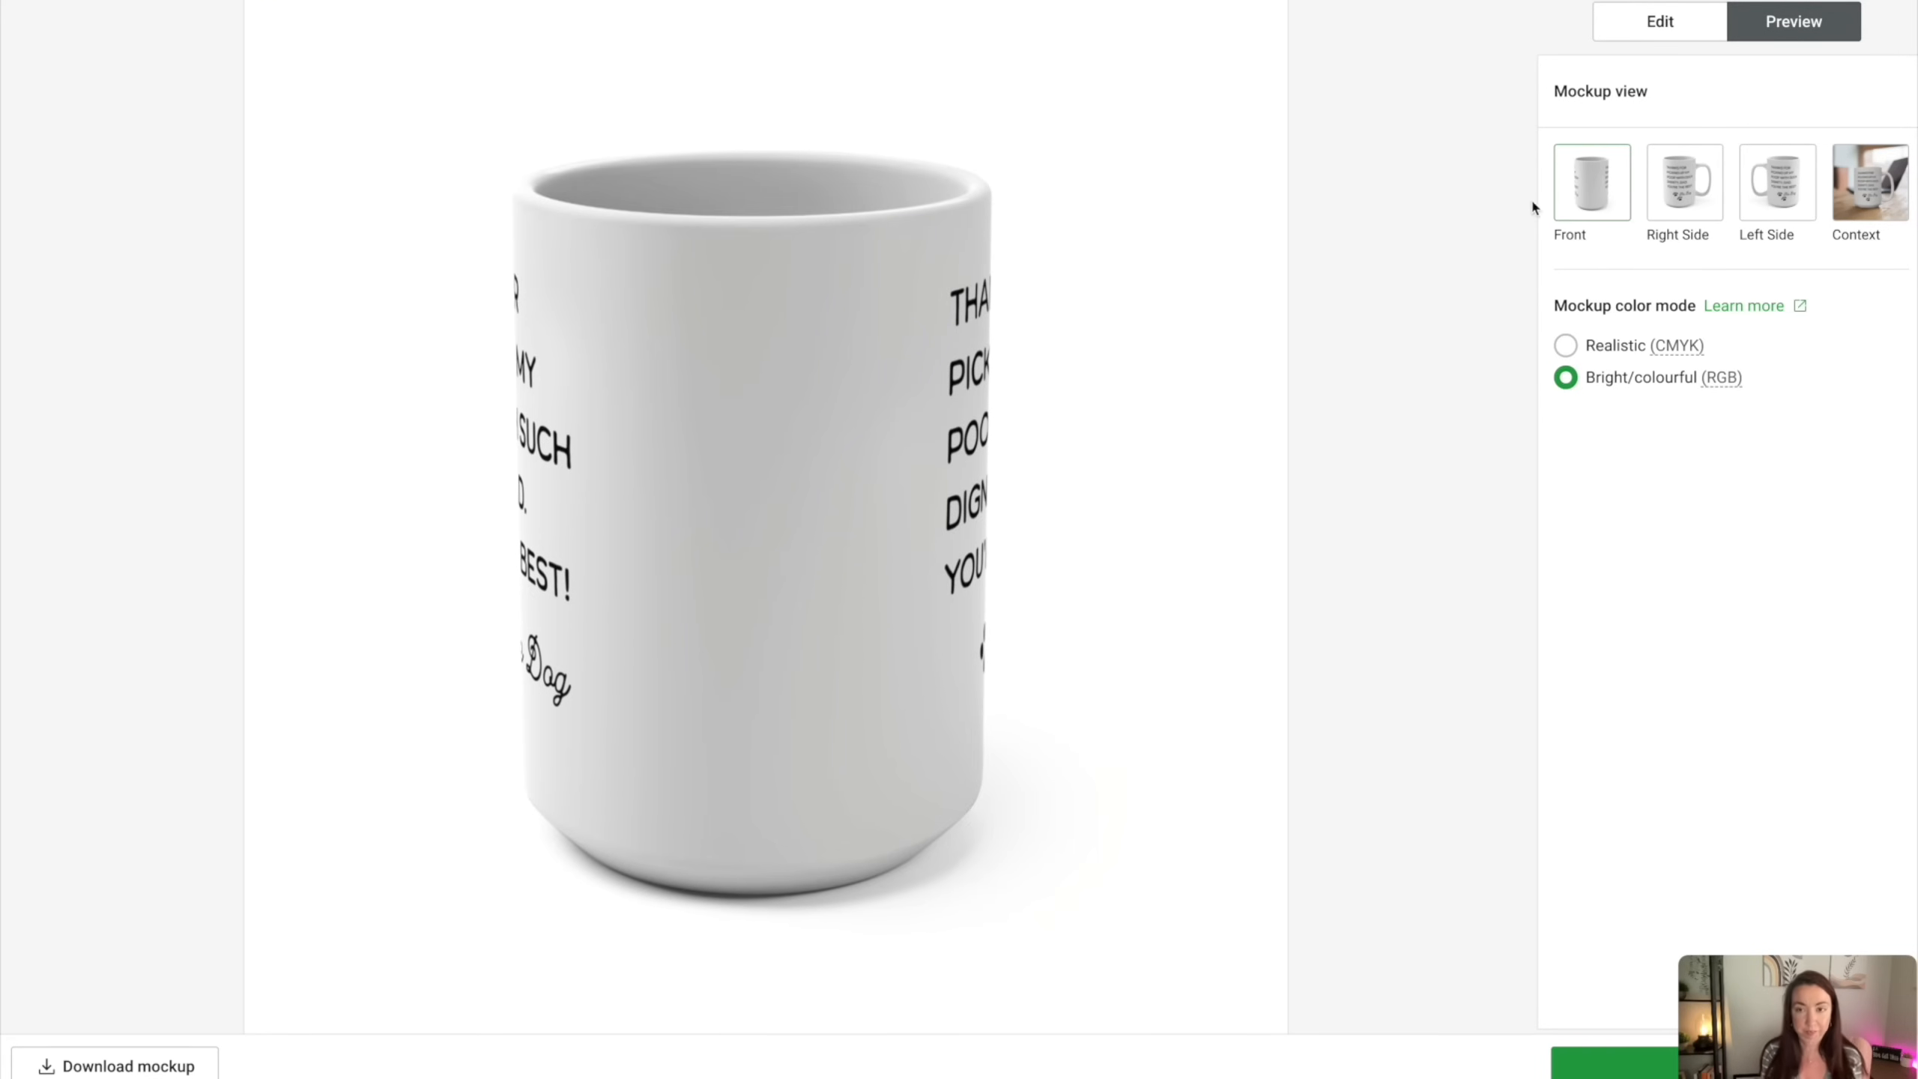
{"action": "left_click", "coordinate": [1684, 201]}
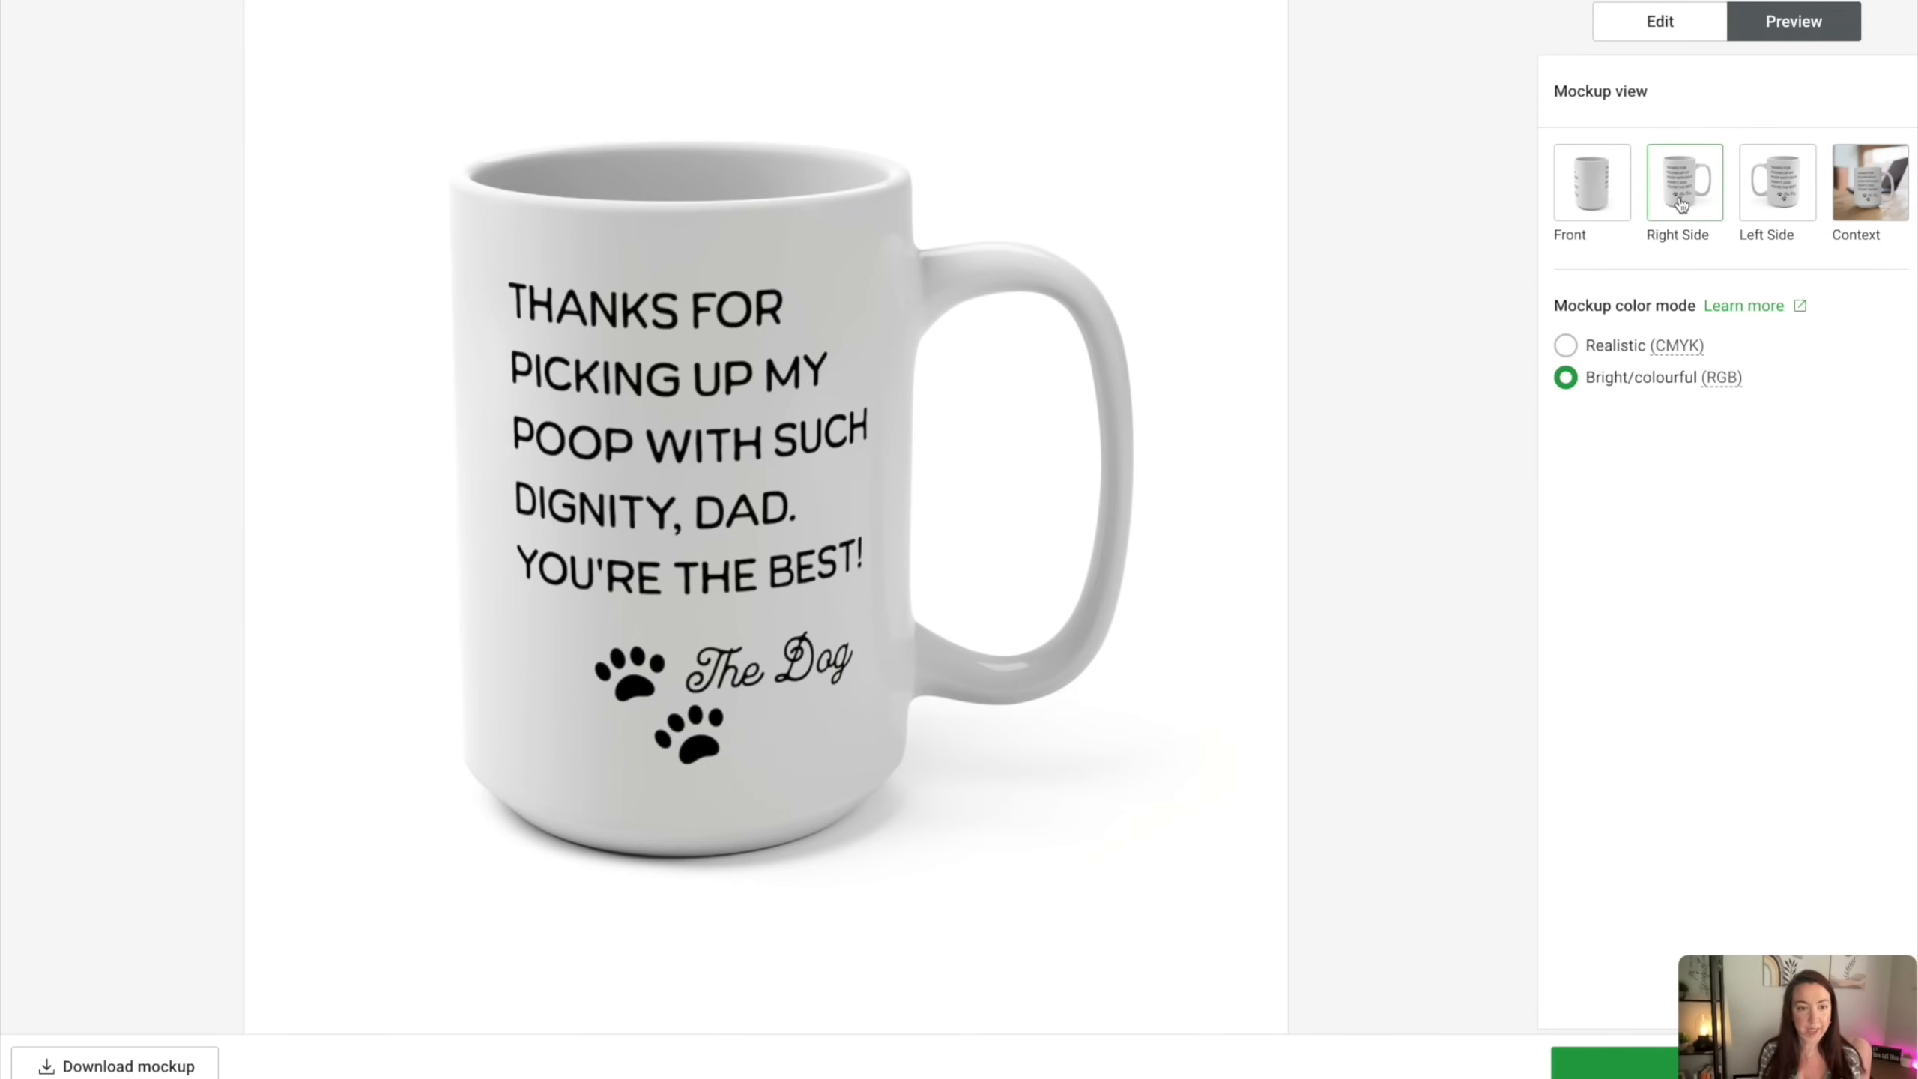
{"action": "left_click", "coordinate": [1778, 181]}
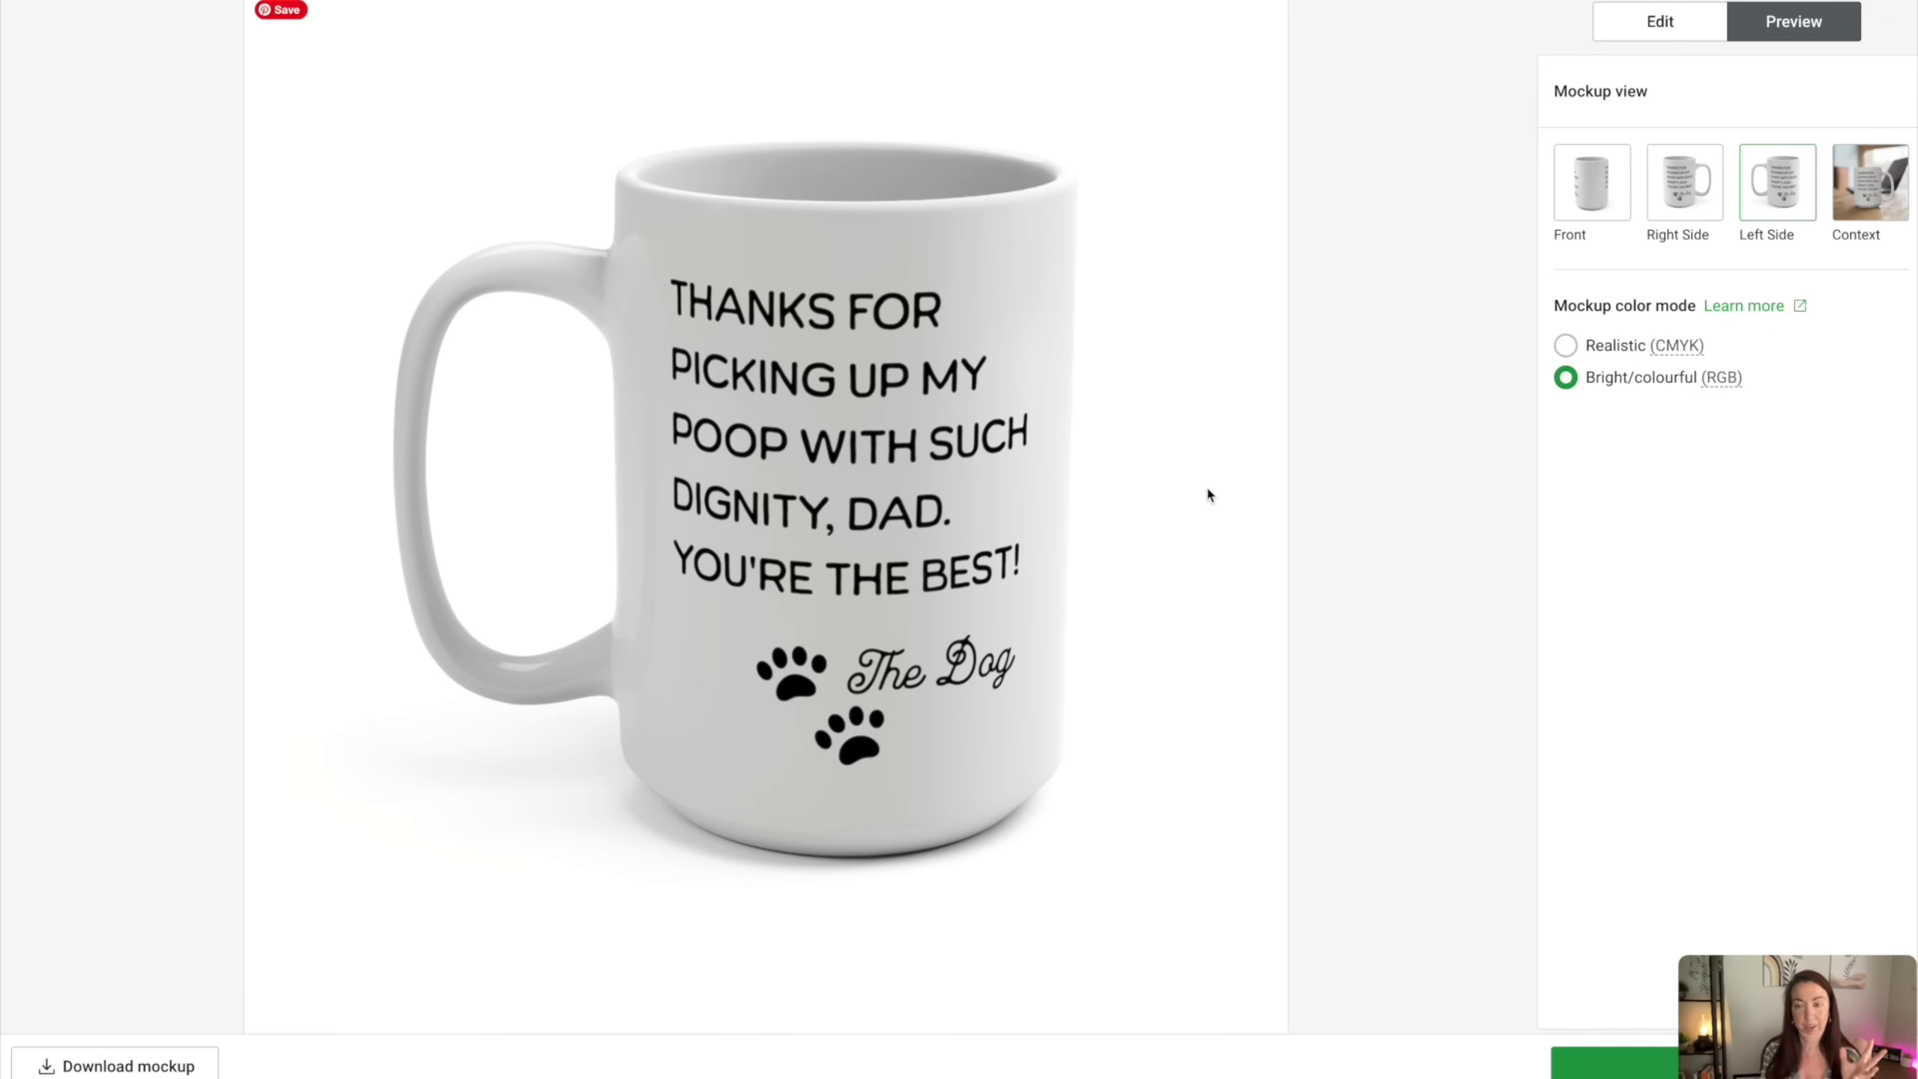
{"action": "left_click", "coordinate": [1871, 190]}
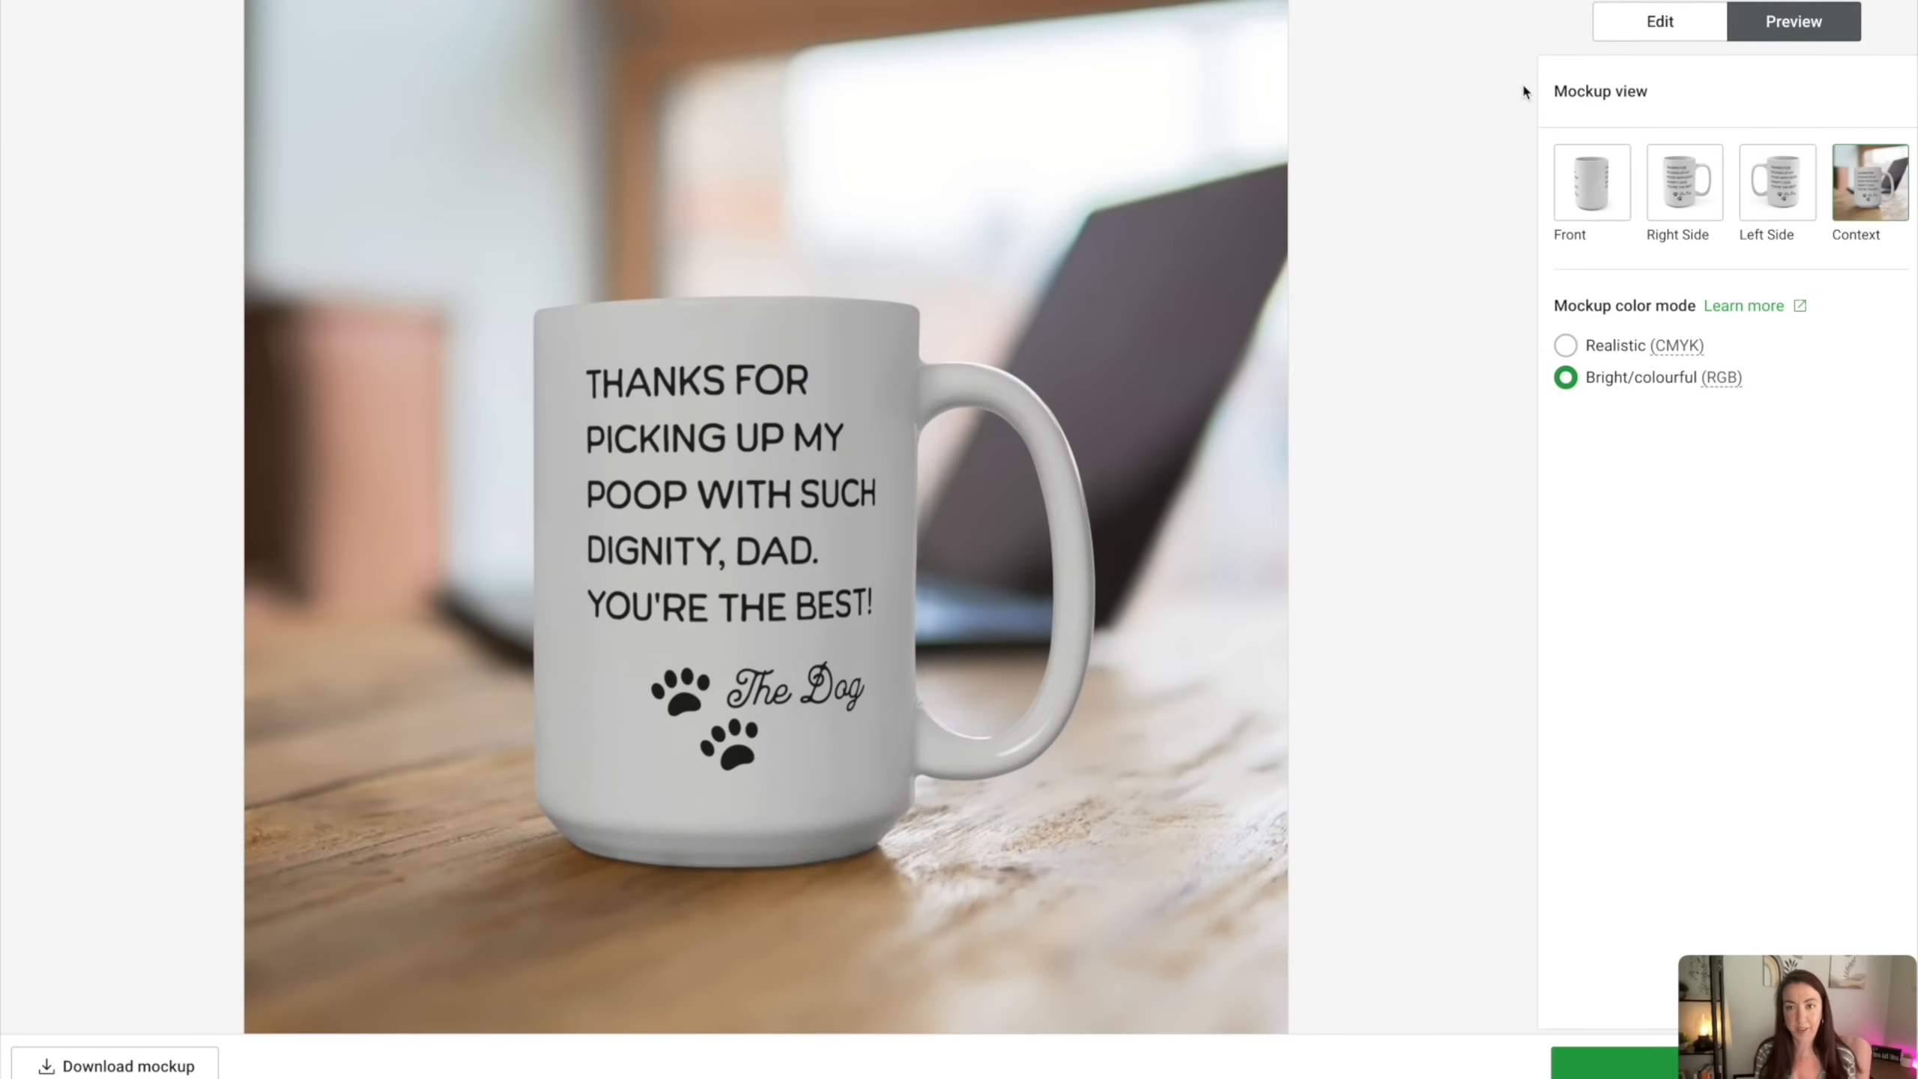
Return to editing the mug design and resize the Artboard 1.png layer over the print area to a scale of 99.97%
{"action": "left_click", "coordinate": [1634, 27]}
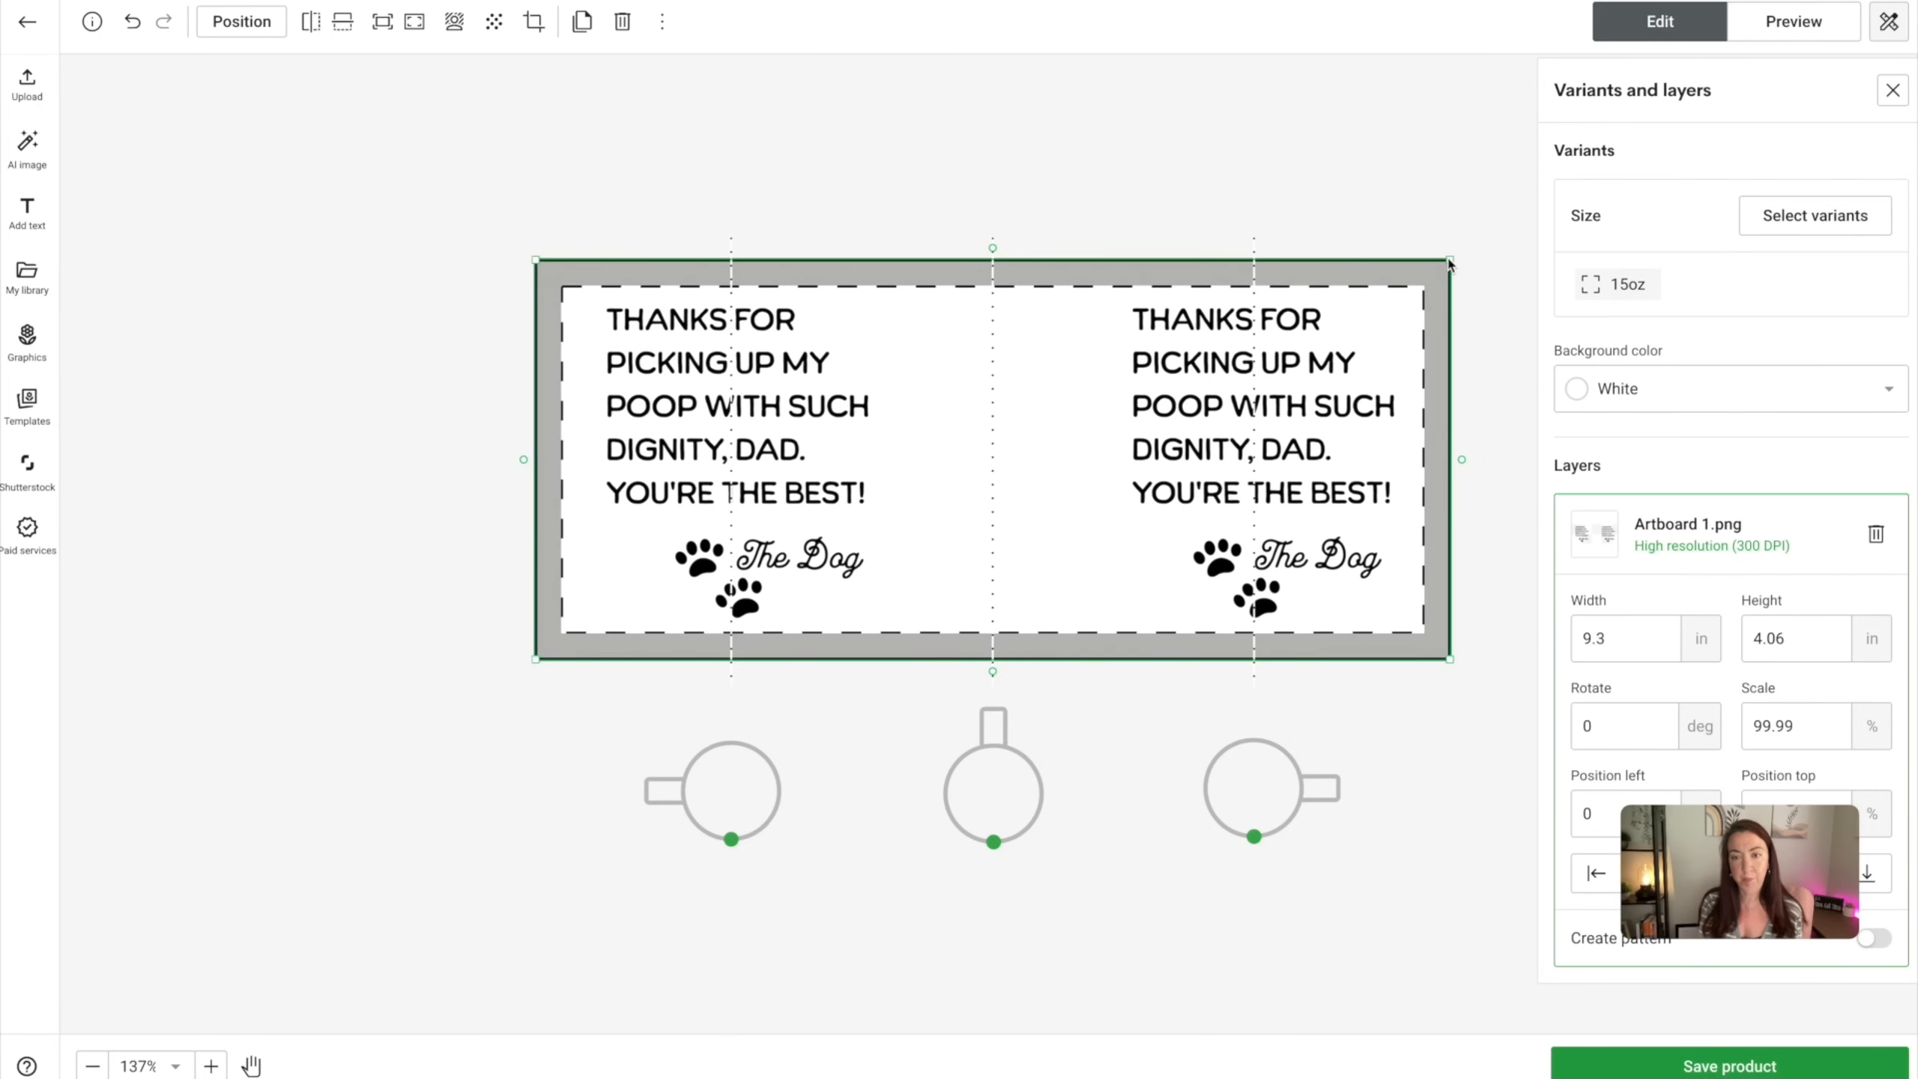
{"action": "mouse_move", "coordinate": [1453, 264]}
{"action": "left_mouse_down"}
{"action": "mouse_move", "coordinate": [1479, 257]}
{"action": "mouse_move", "coordinate": [1456, 264]}
{"action": "left_mouse_up"}
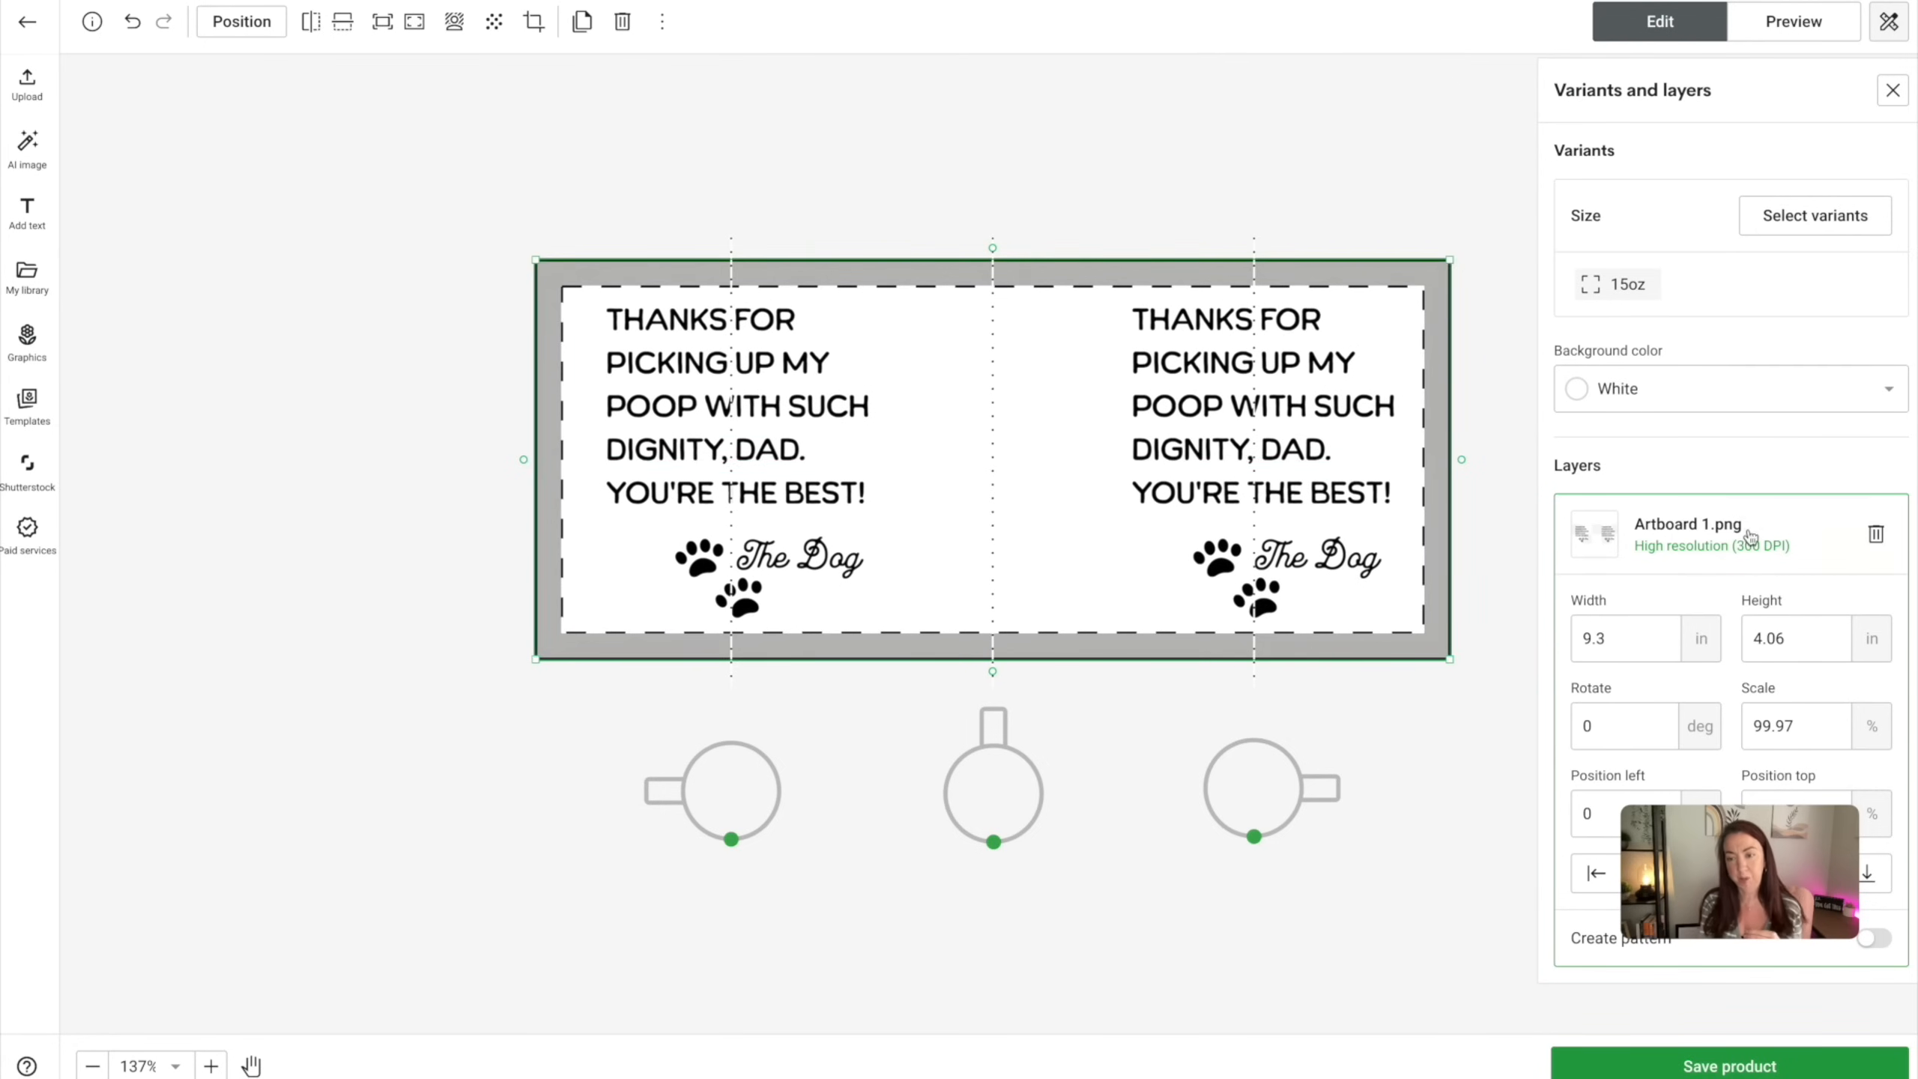
Resize the Artboard 1.png layer over the print area to a scale of 99.95% and save the mug product
{"action": "mouse_move", "coordinate": [1446, 258]}
{"action": "left_mouse_down"}
{"action": "mouse_move", "coordinate": [1485, 257]}
{"action": "mouse_move", "coordinate": [1426, 270]}
{"action": "left_mouse_up"}
{"action": "left_click_drag", "start_coordinate": [1222, 411], "coordinate": [1234, 406]}
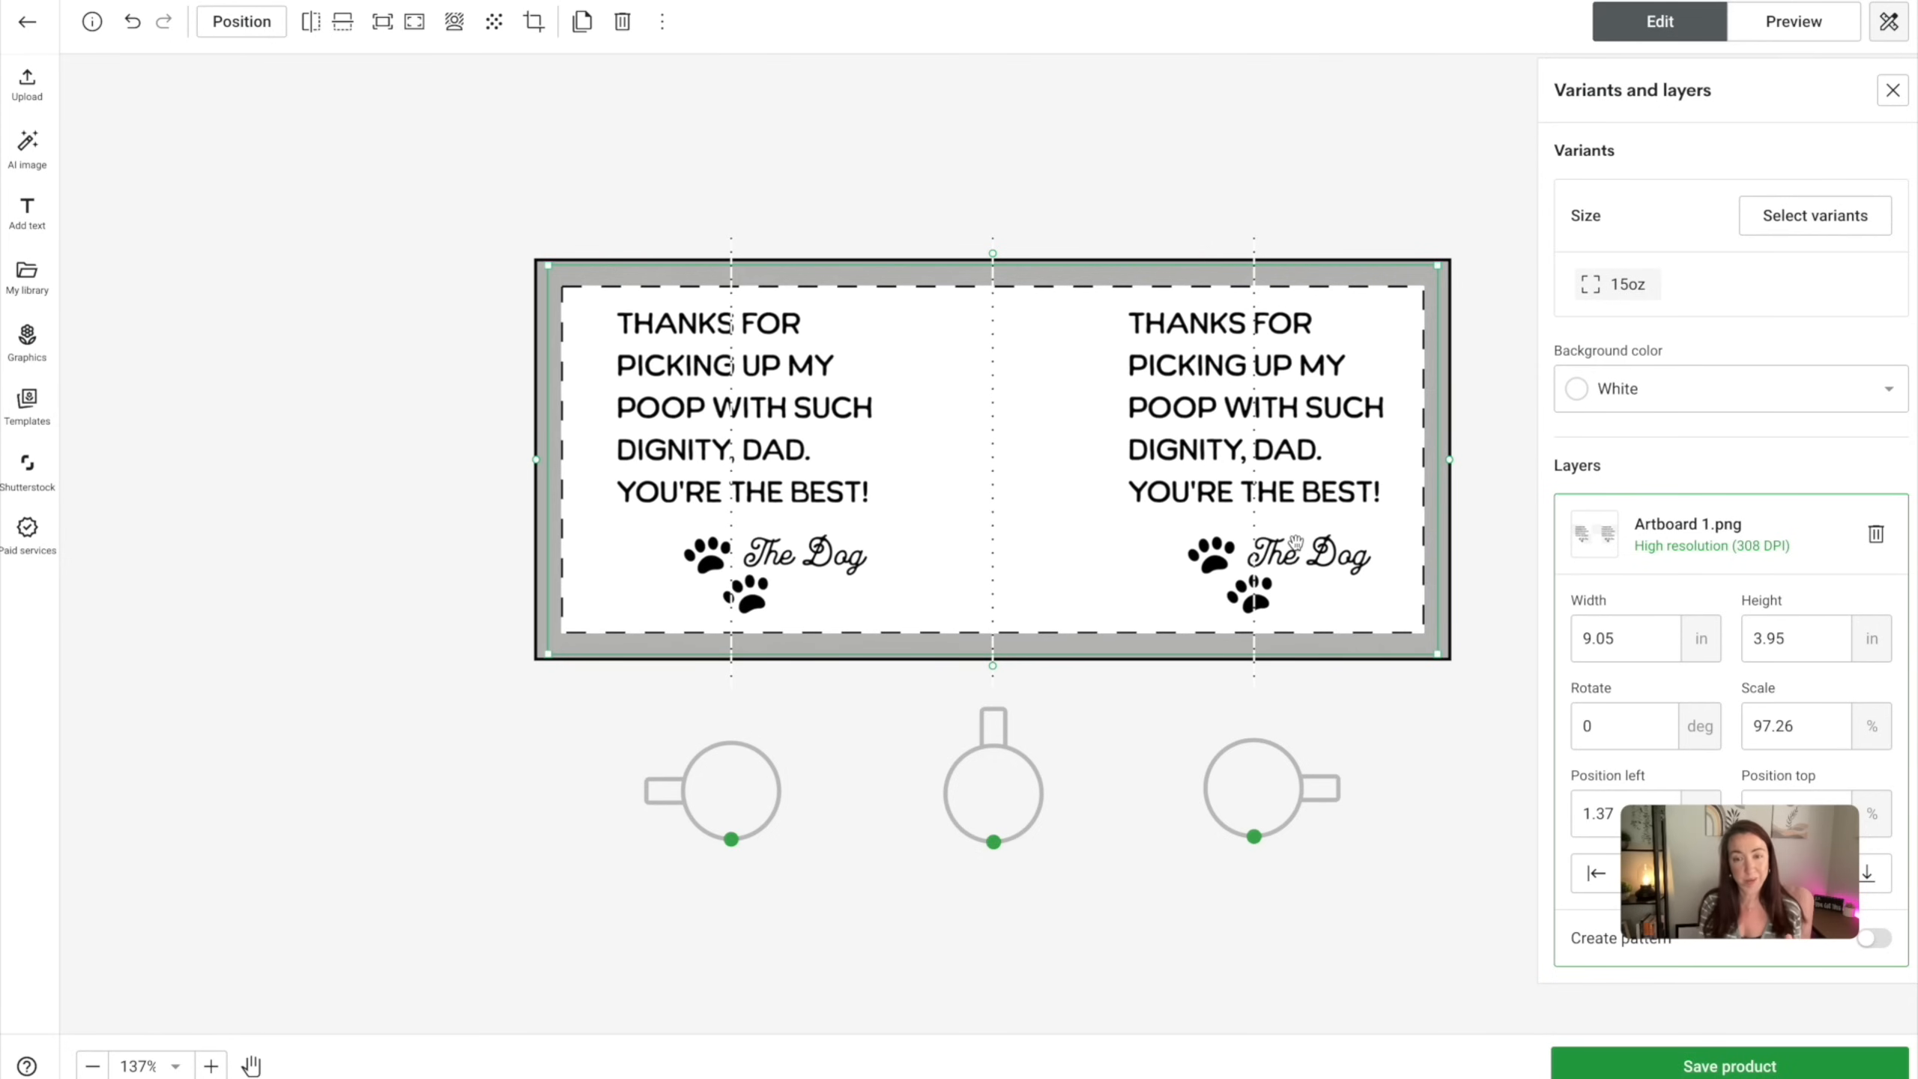
{"action": "left_click_drag", "start_coordinate": [1437, 266], "coordinate": [1453, 260]}
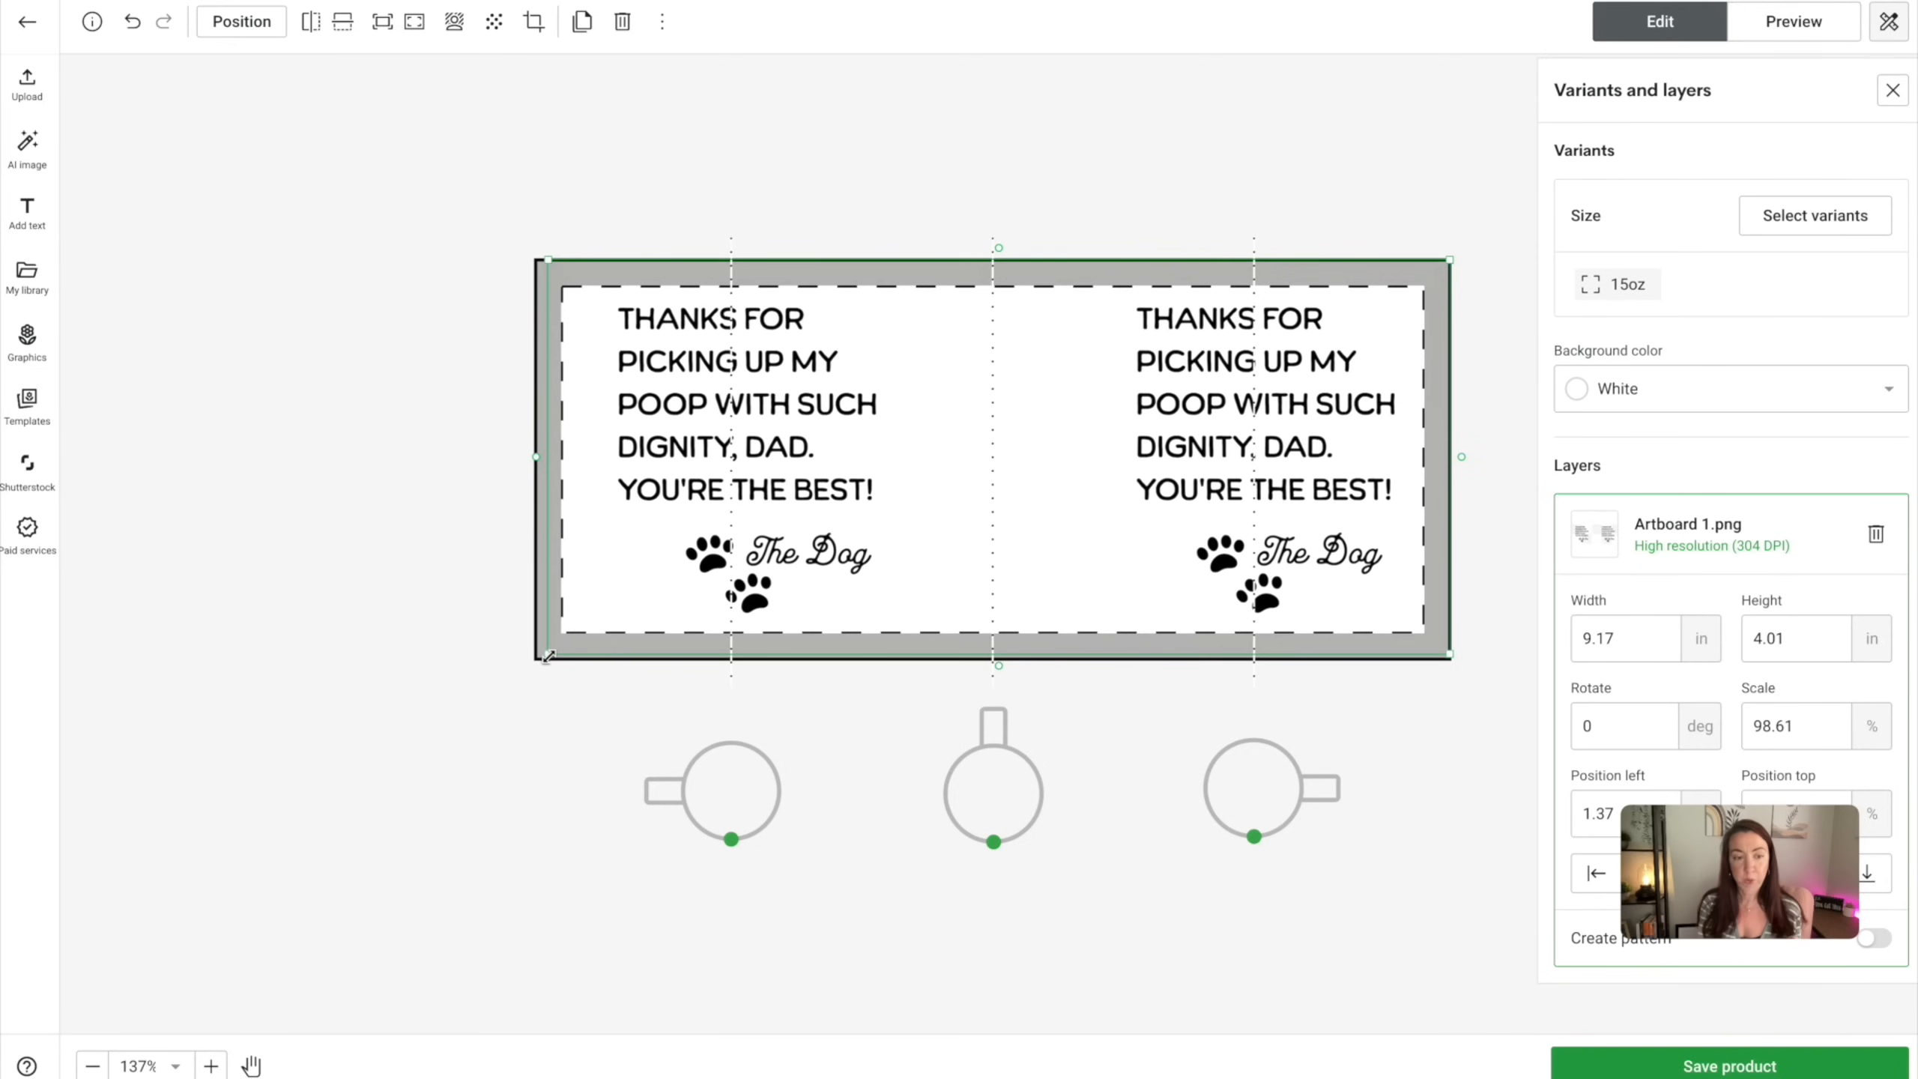
{"action": "left_click_drag", "start_coordinate": [548, 654], "coordinate": [537, 659]}
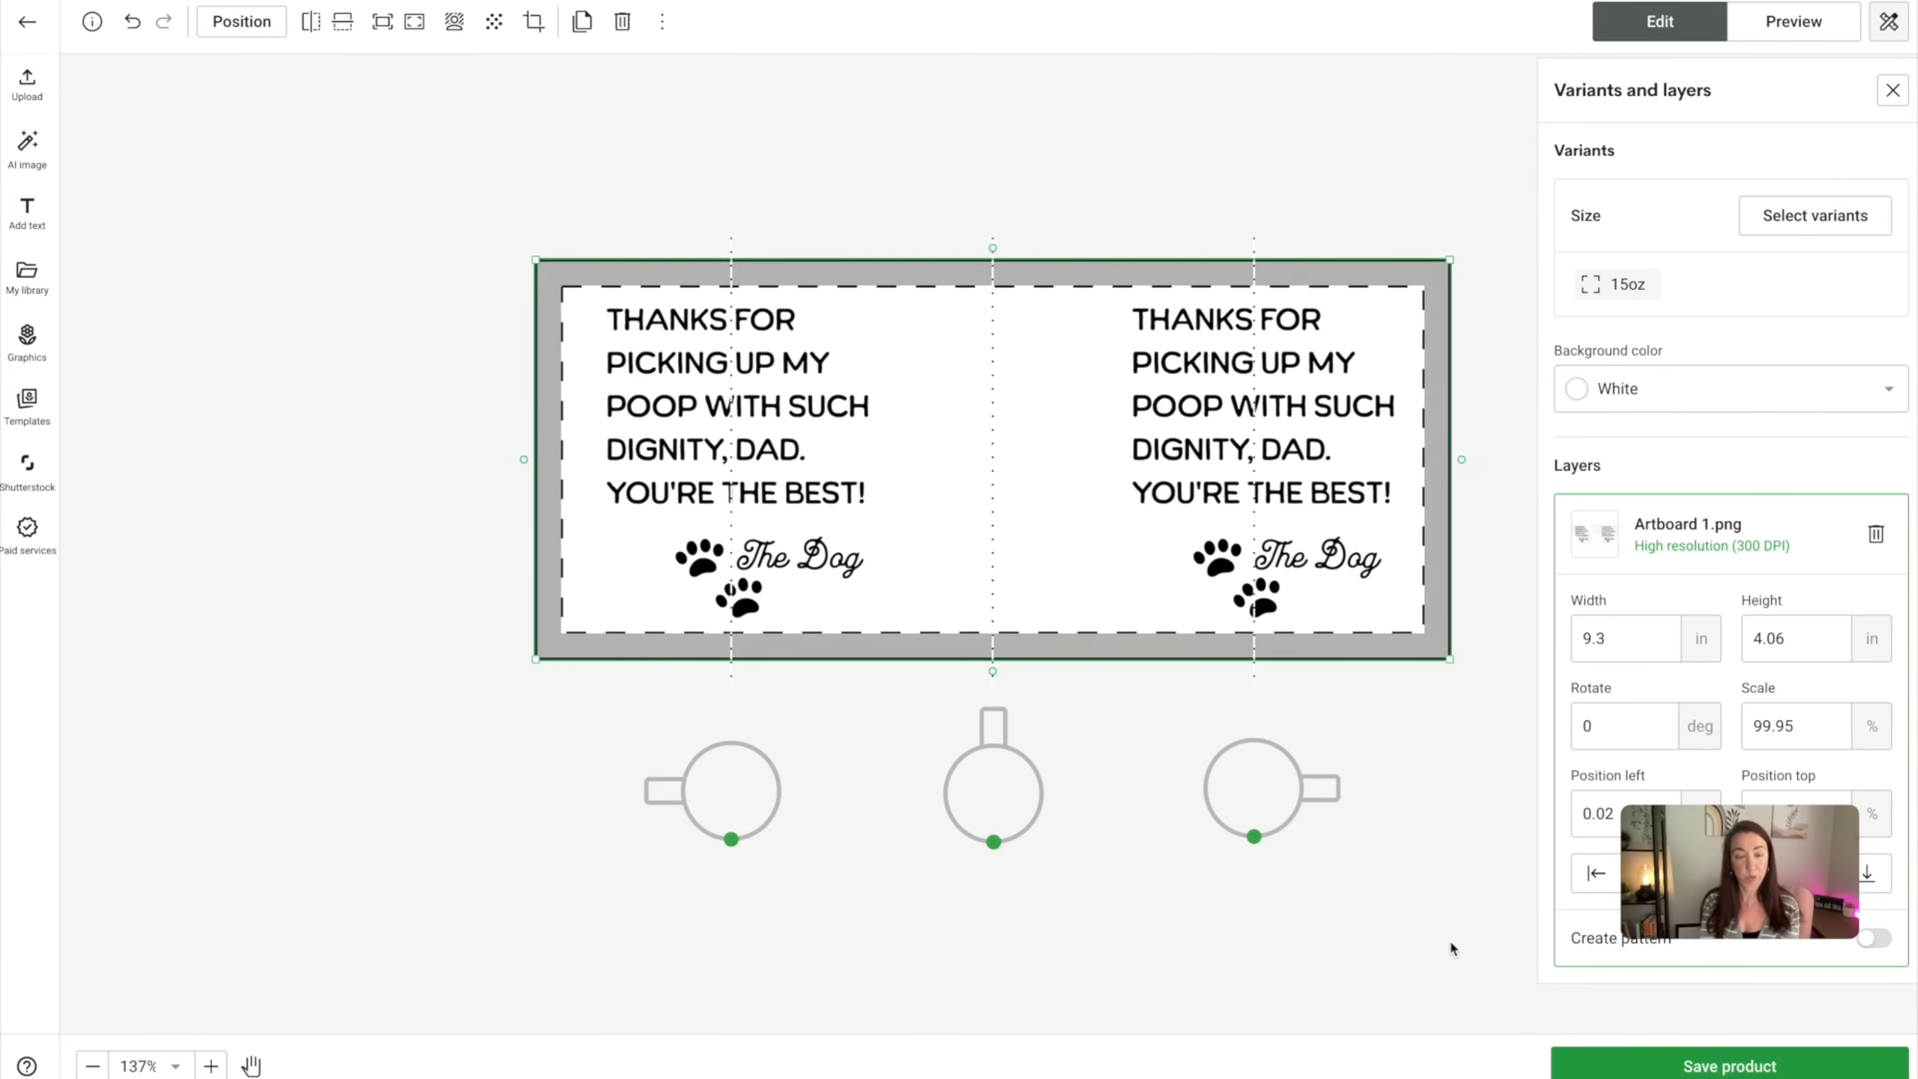
{"action": "left_click", "coordinate": [1729, 1064]}
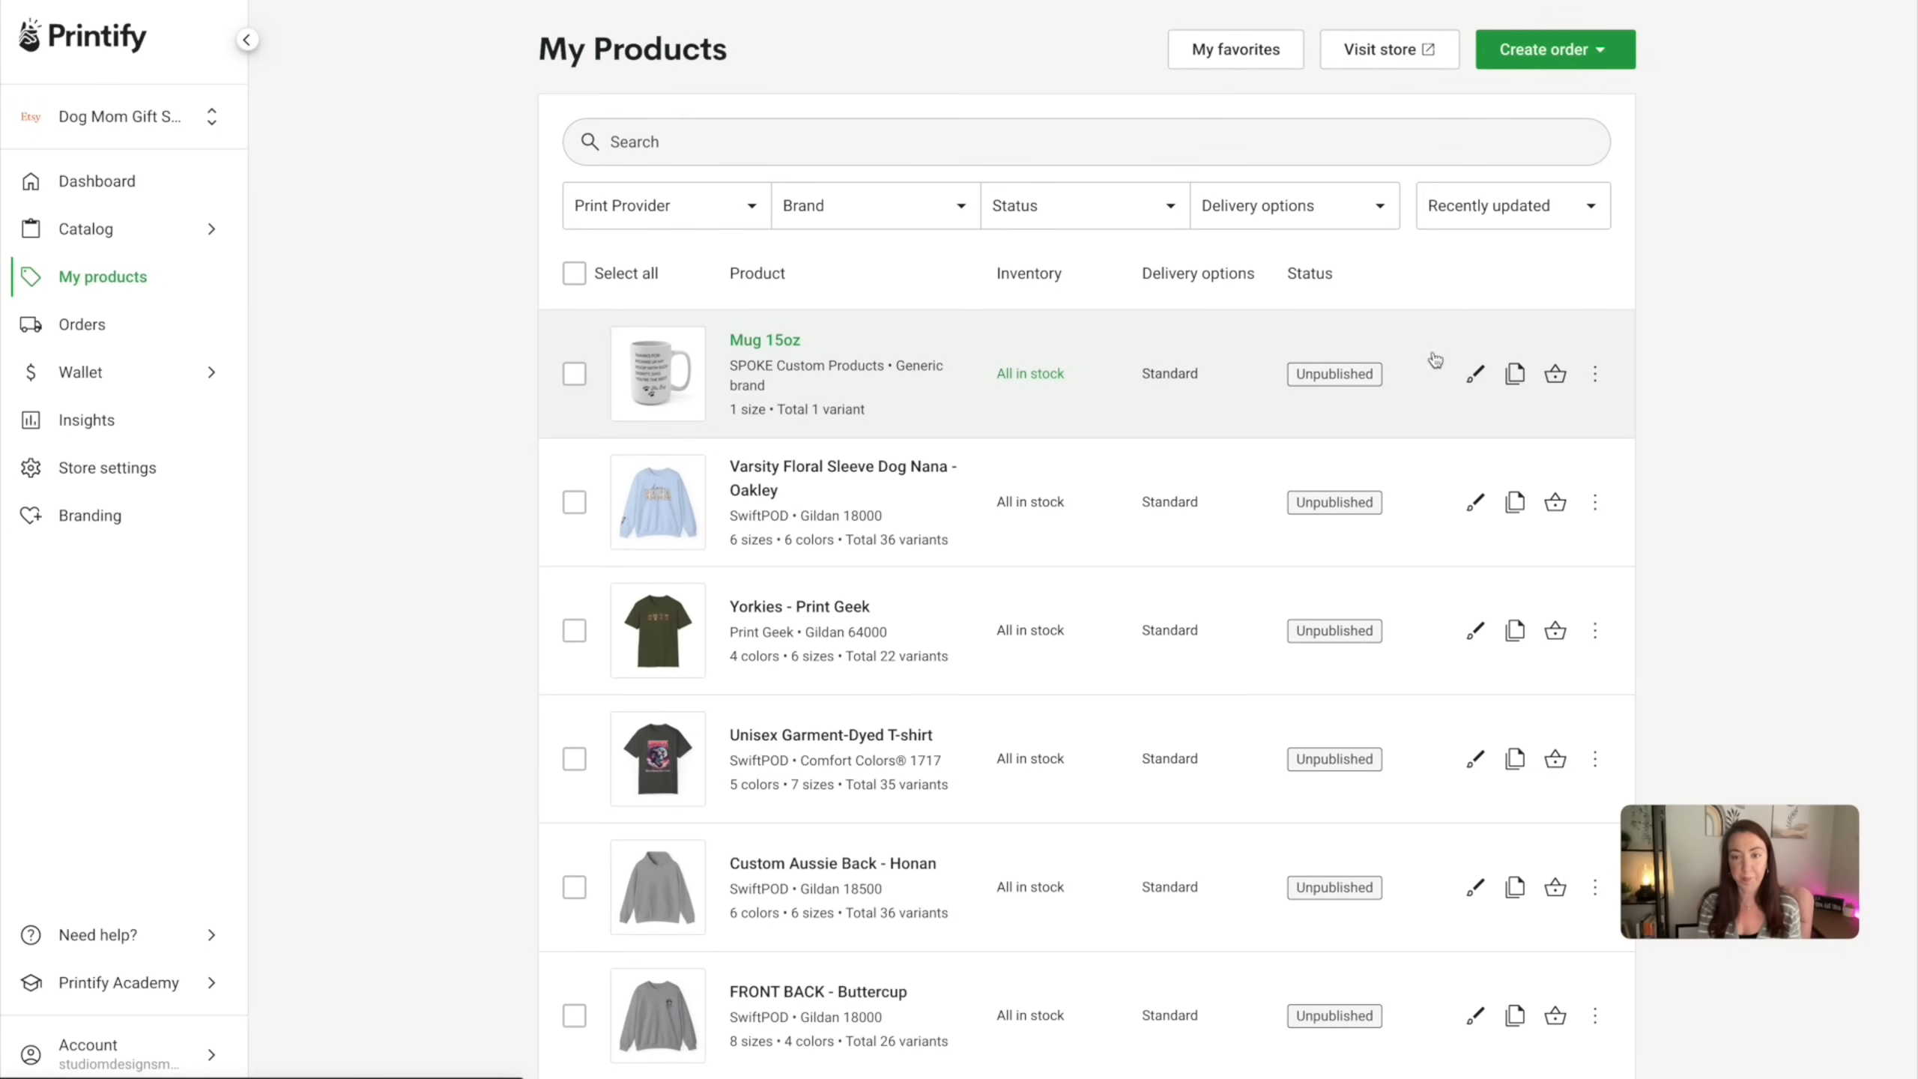
Duplicate the Mug 15oz product and remove the Artboard 1.png layer from the copy's design
{"action": "left_click", "coordinate": [1516, 376]}
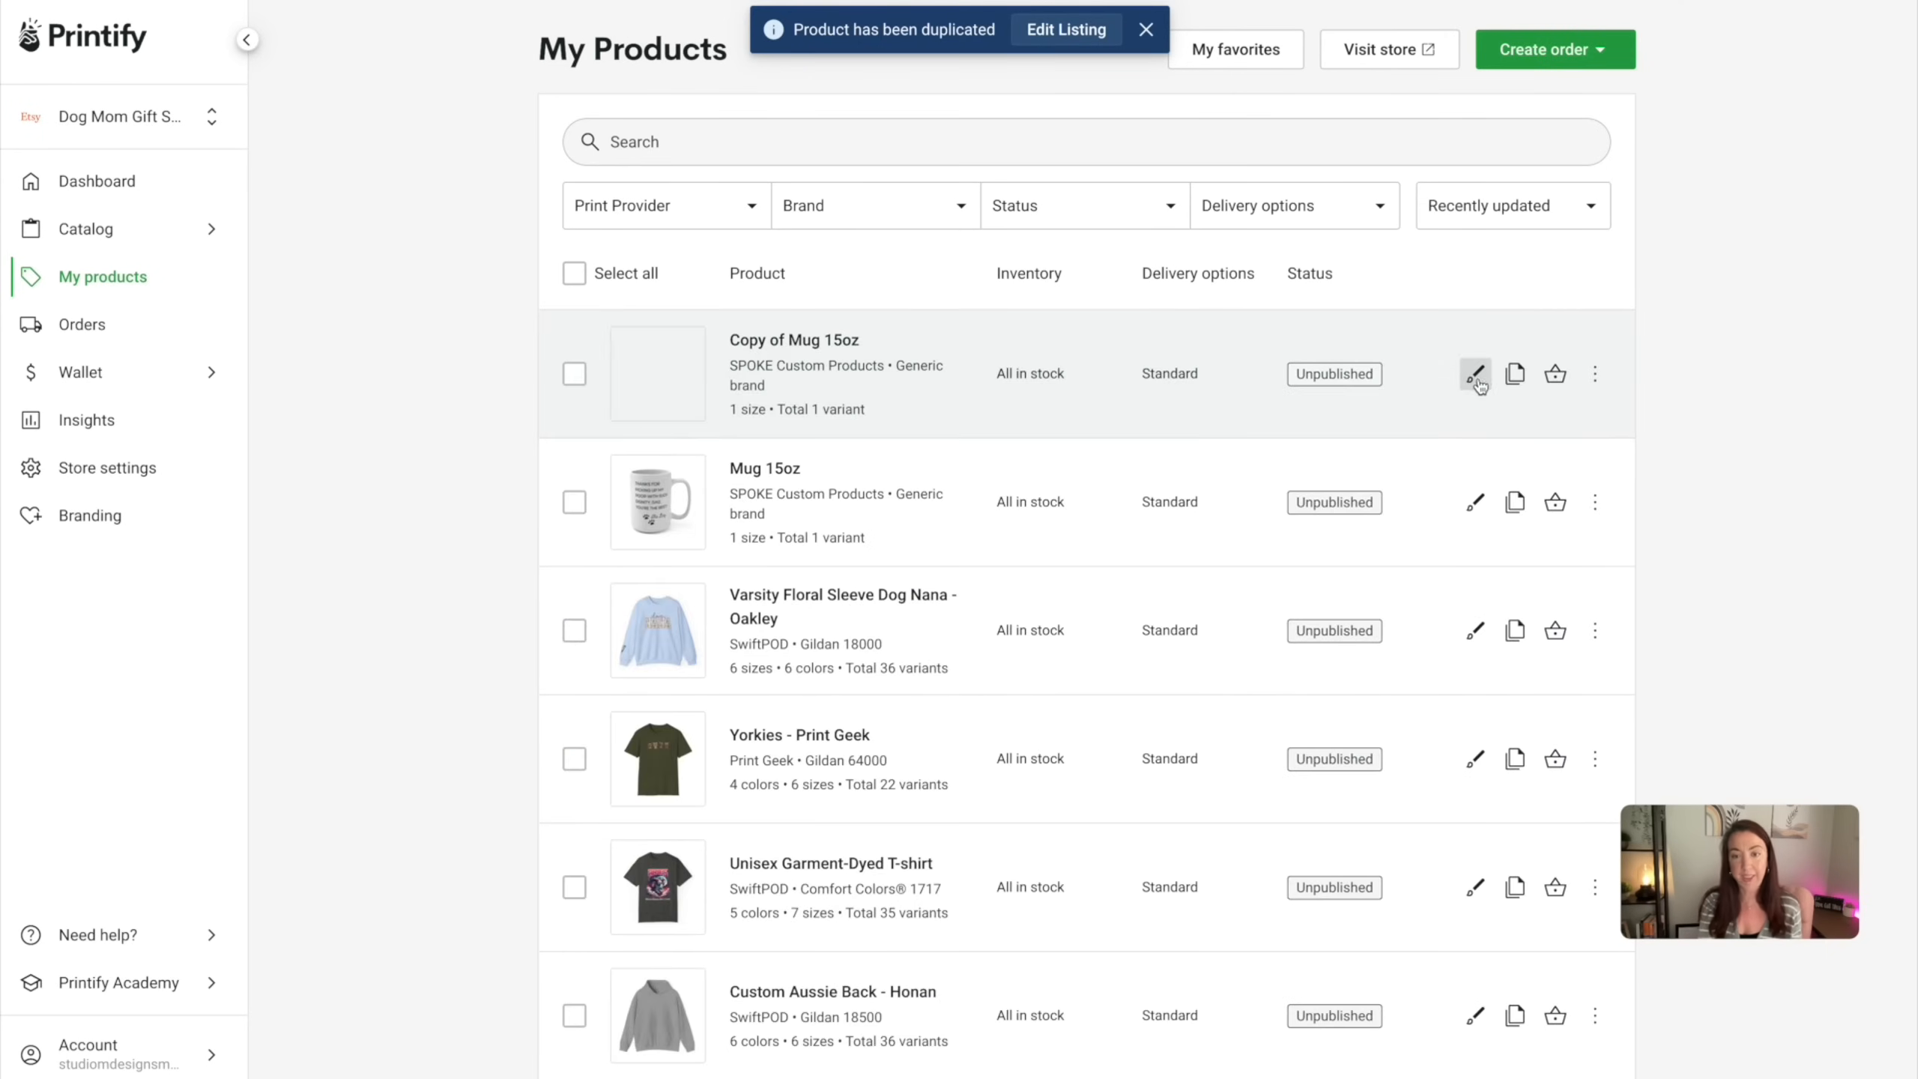
{"action": "left_click", "coordinate": [1476, 374]}
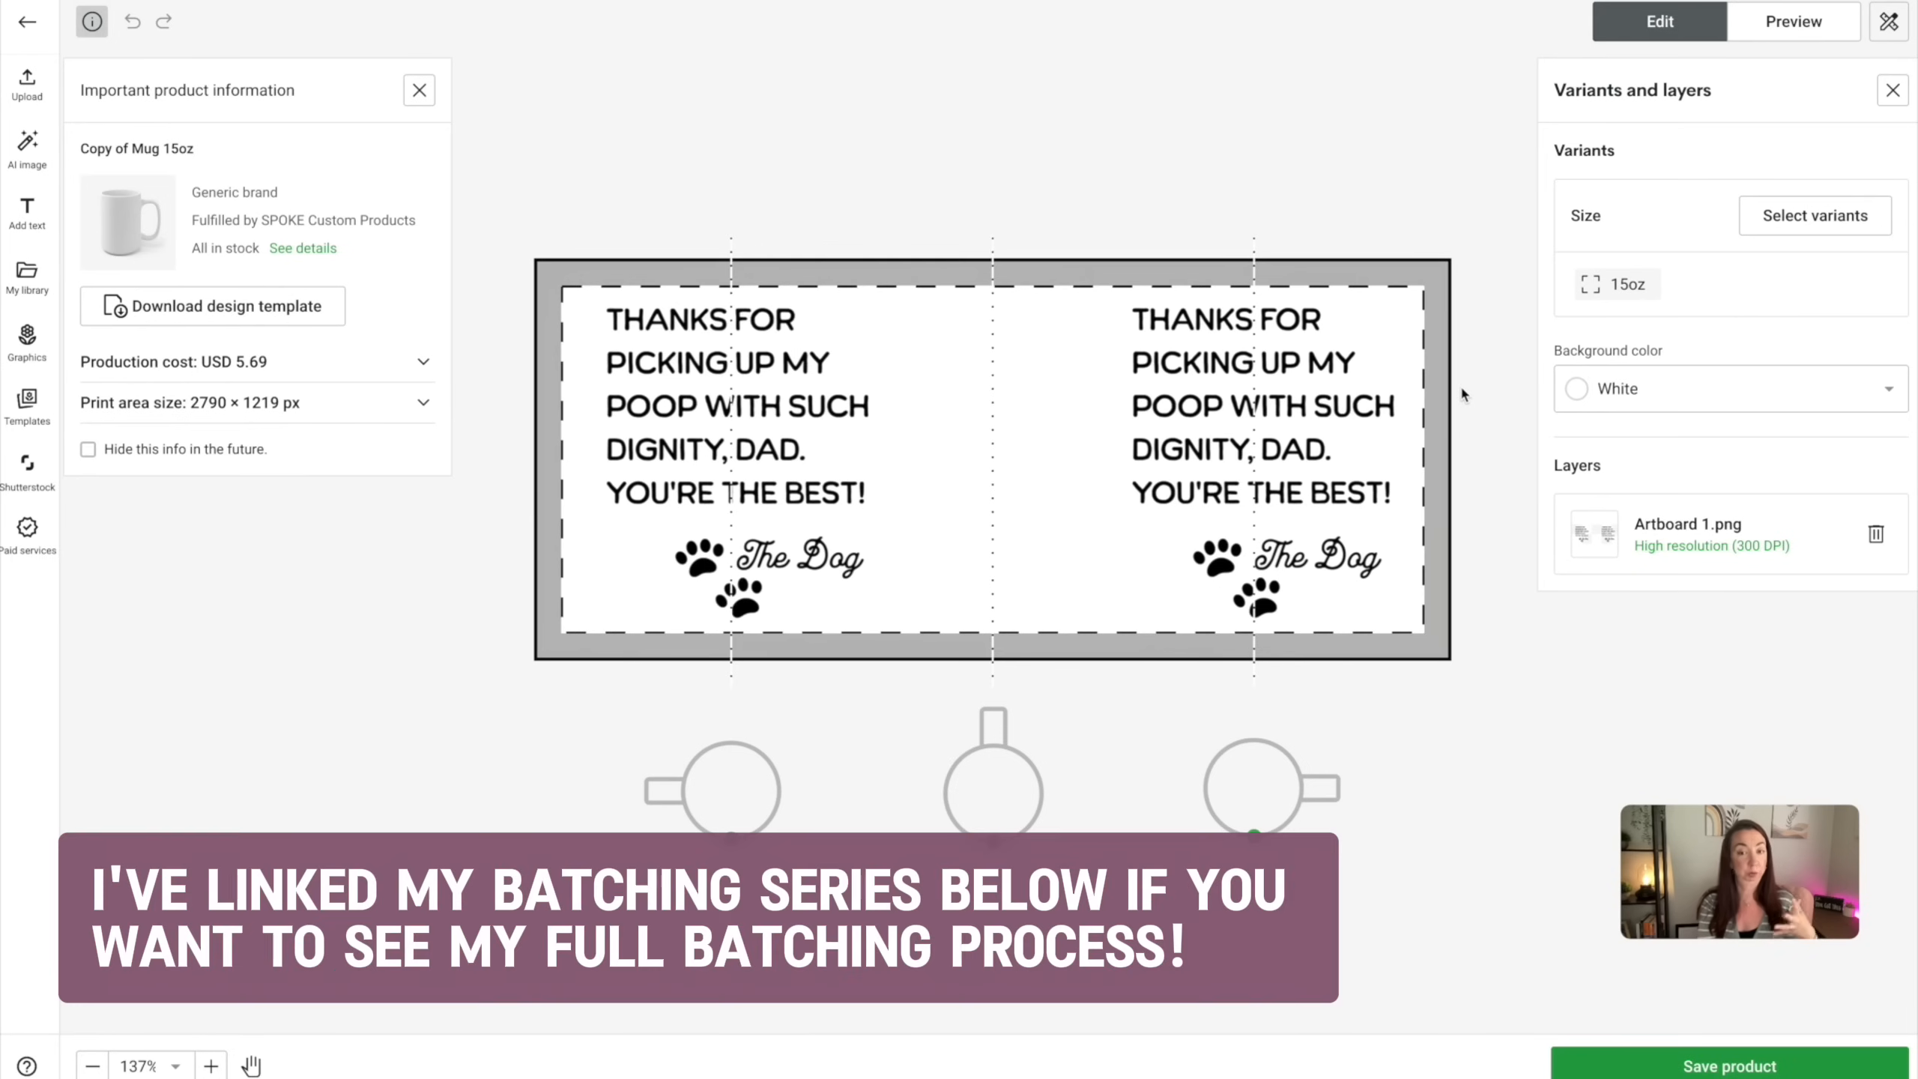
{"action": "left_click", "coordinate": [1310, 405]}
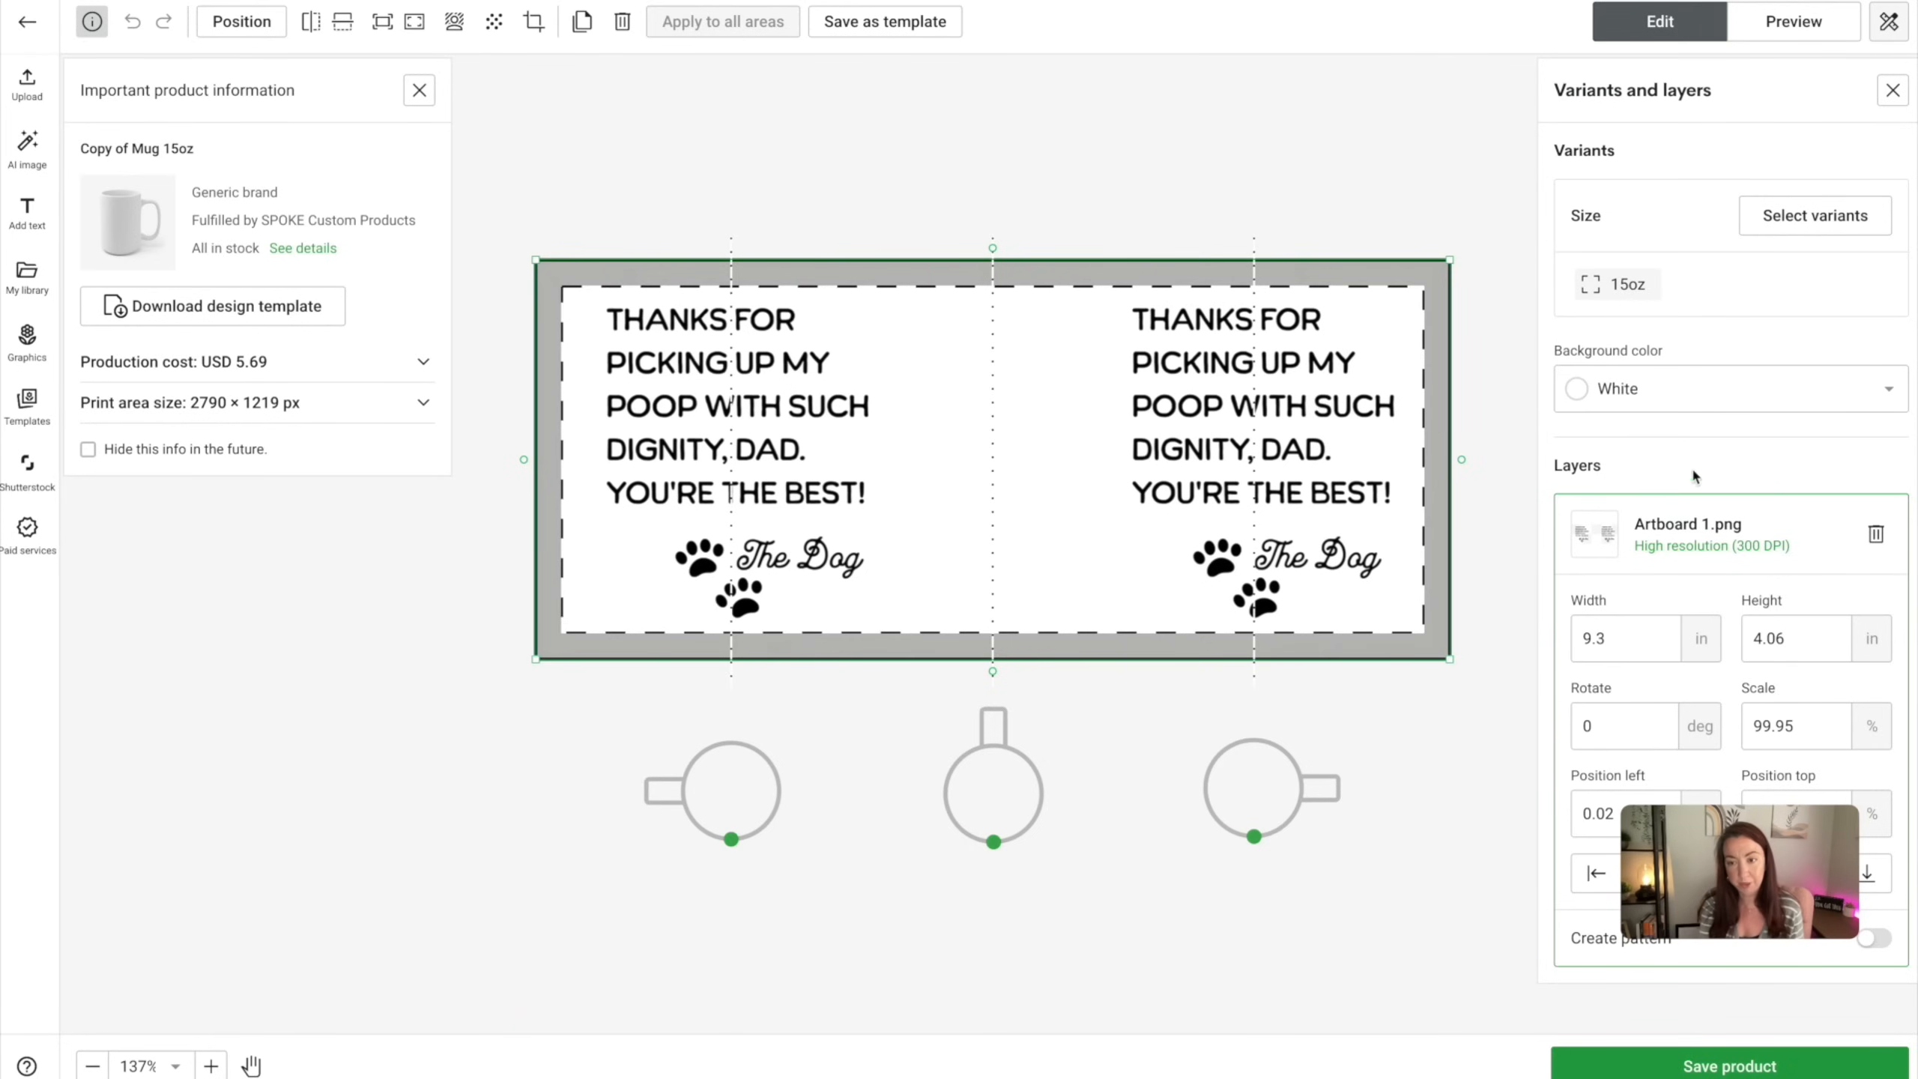
{"action": "left_click", "coordinate": [1876, 533]}
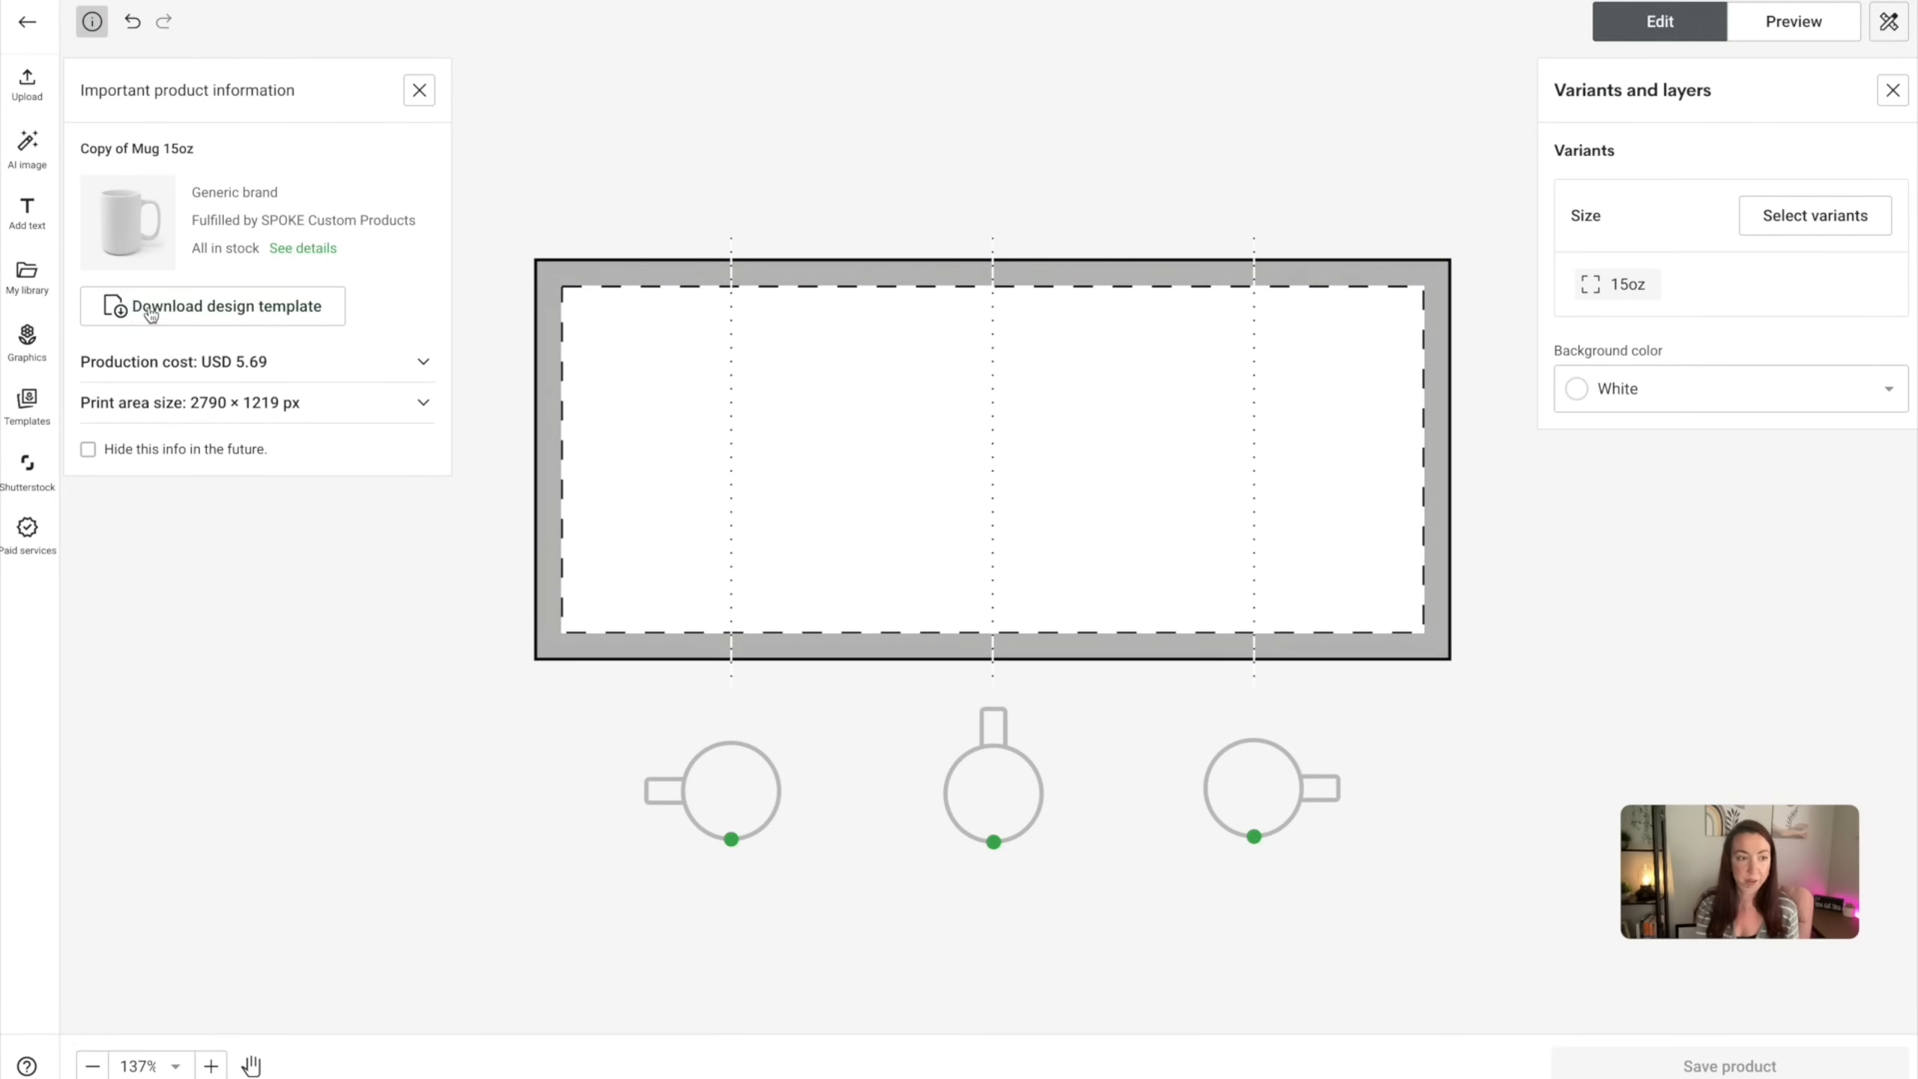
Upload Artboard 2.png onto the copied mug at a scale of 99.99% and save the product as a draft
{"action": "left_click", "coordinate": [36, 105]}
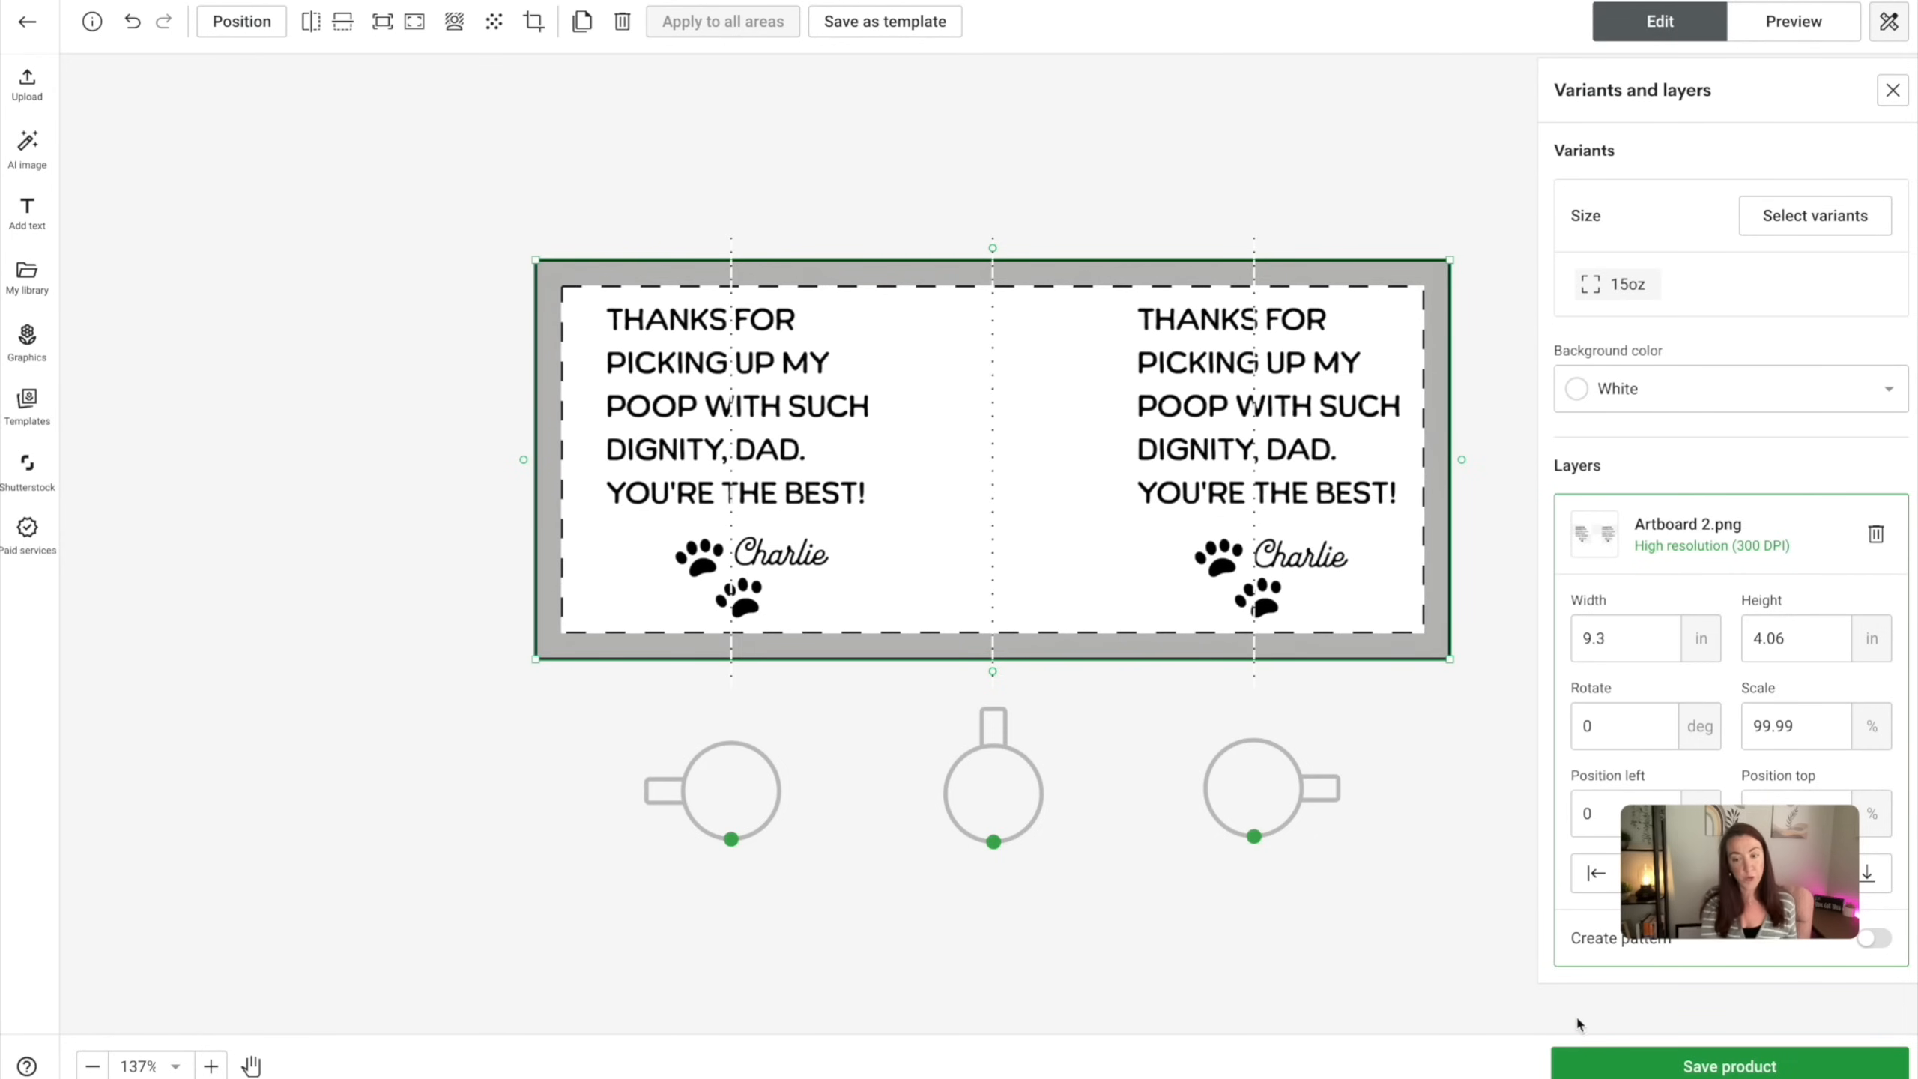
{"action": "left_click", "coordinate": [1701, 1067]}
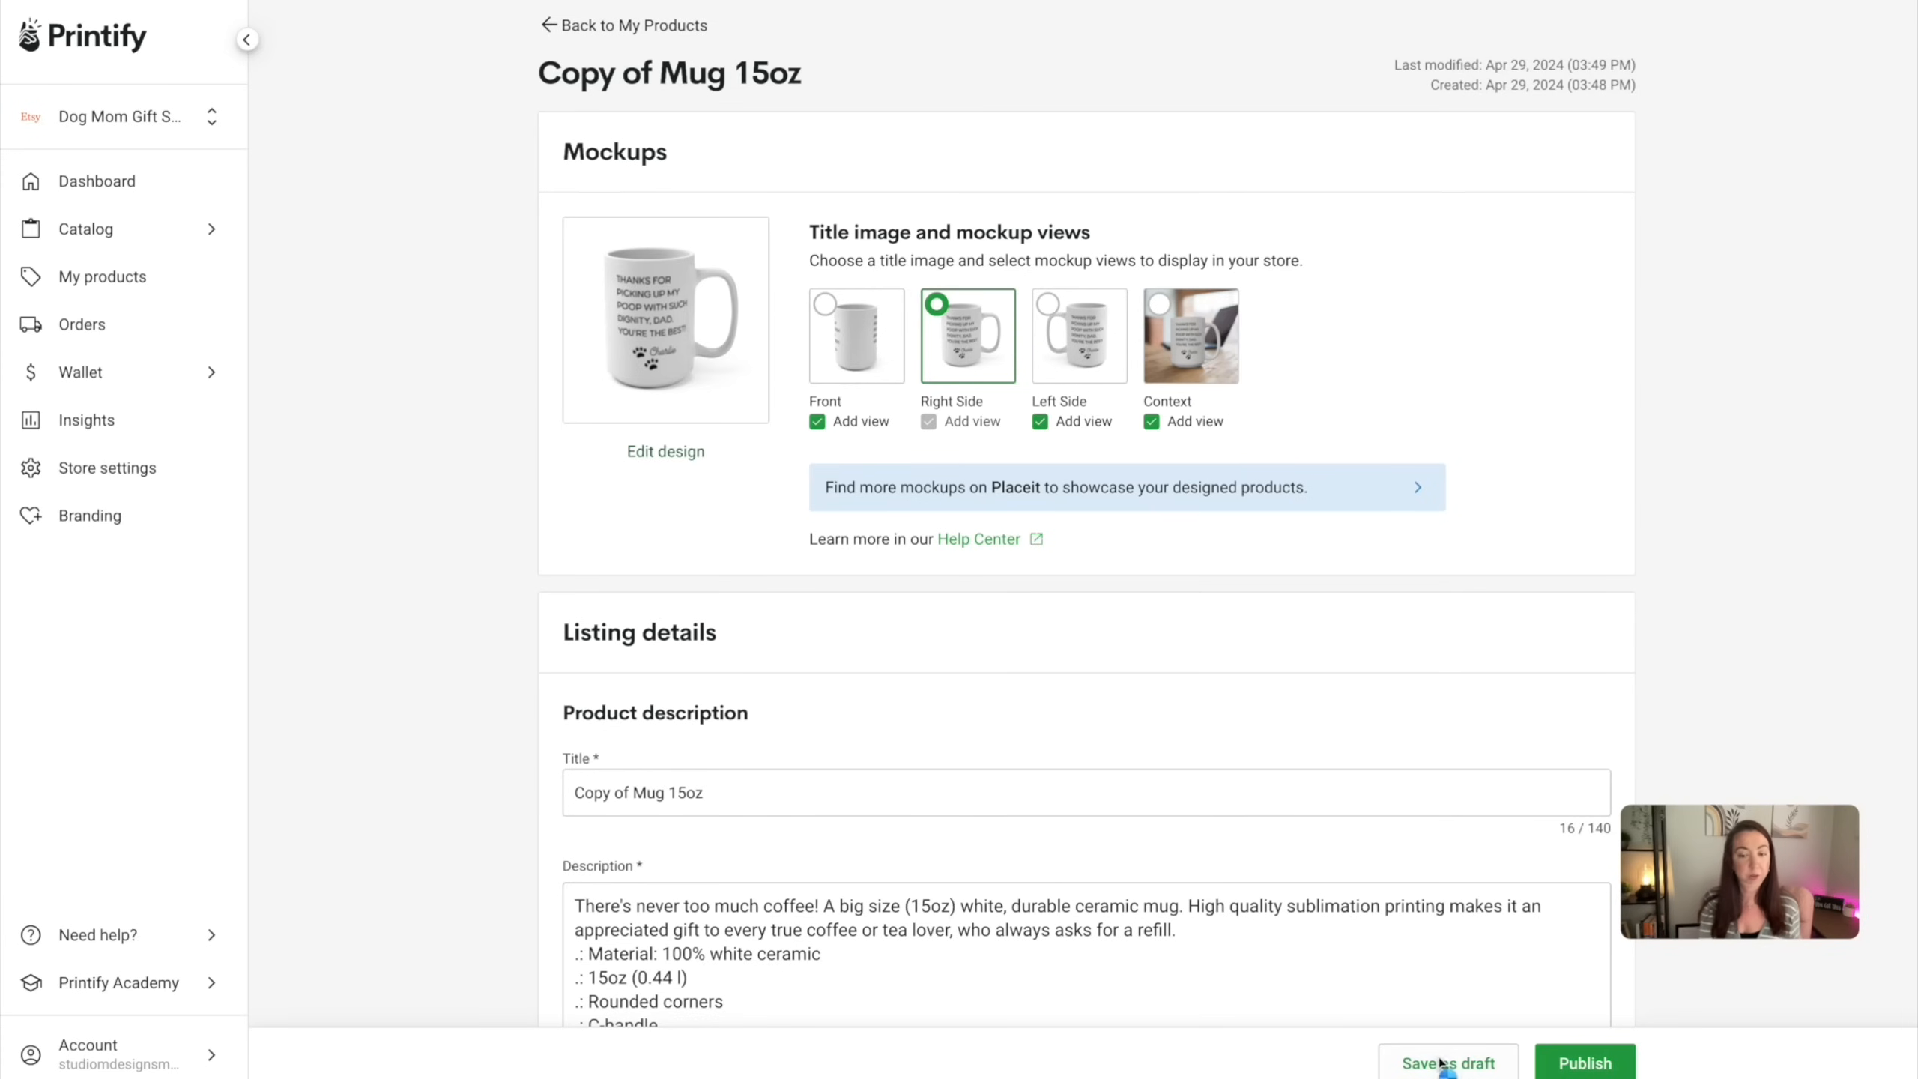
{"action": "left_click", "coordinate": [1440, 1062]}
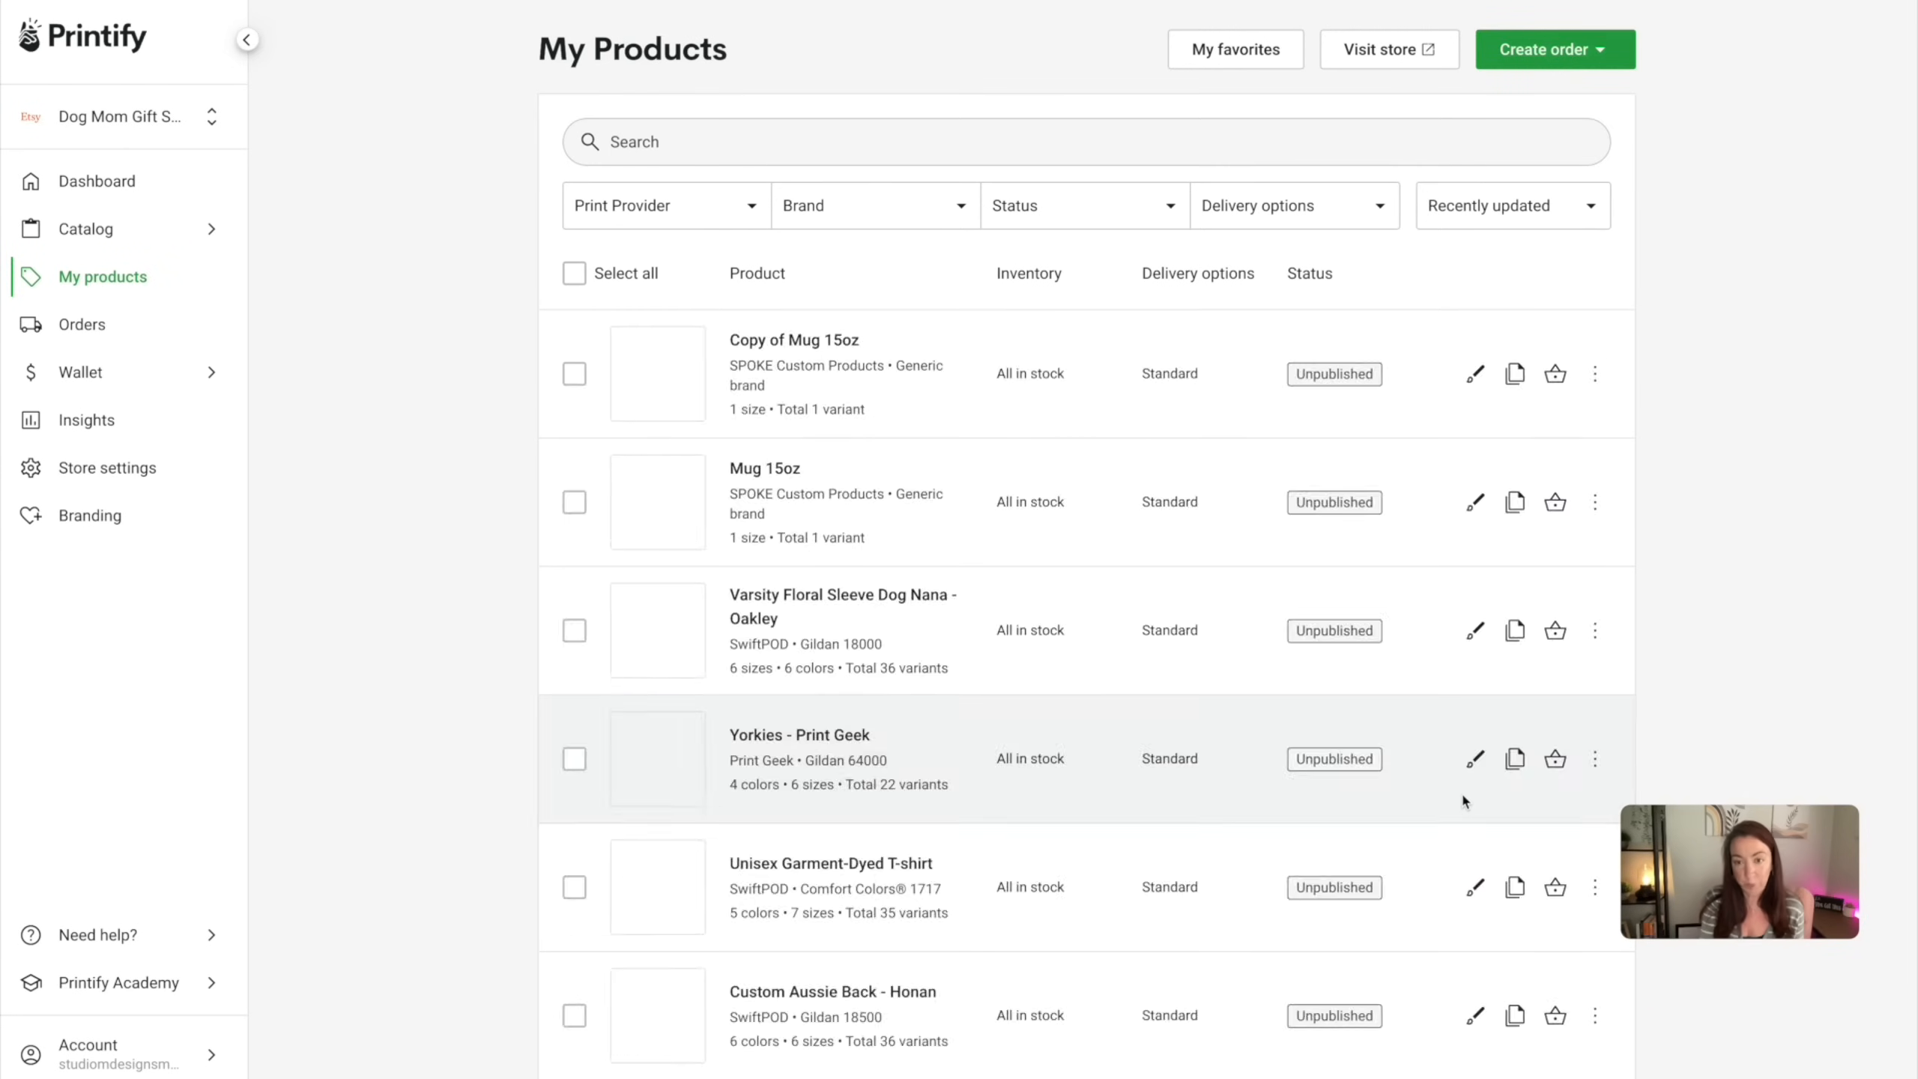
Duplicate the Copy of Mug 15oz product and replace the new copy's Artboard 2.png layer with an upload of Artboard 3.png
{"action": "left_click", "coordinate": [1515, 374]}
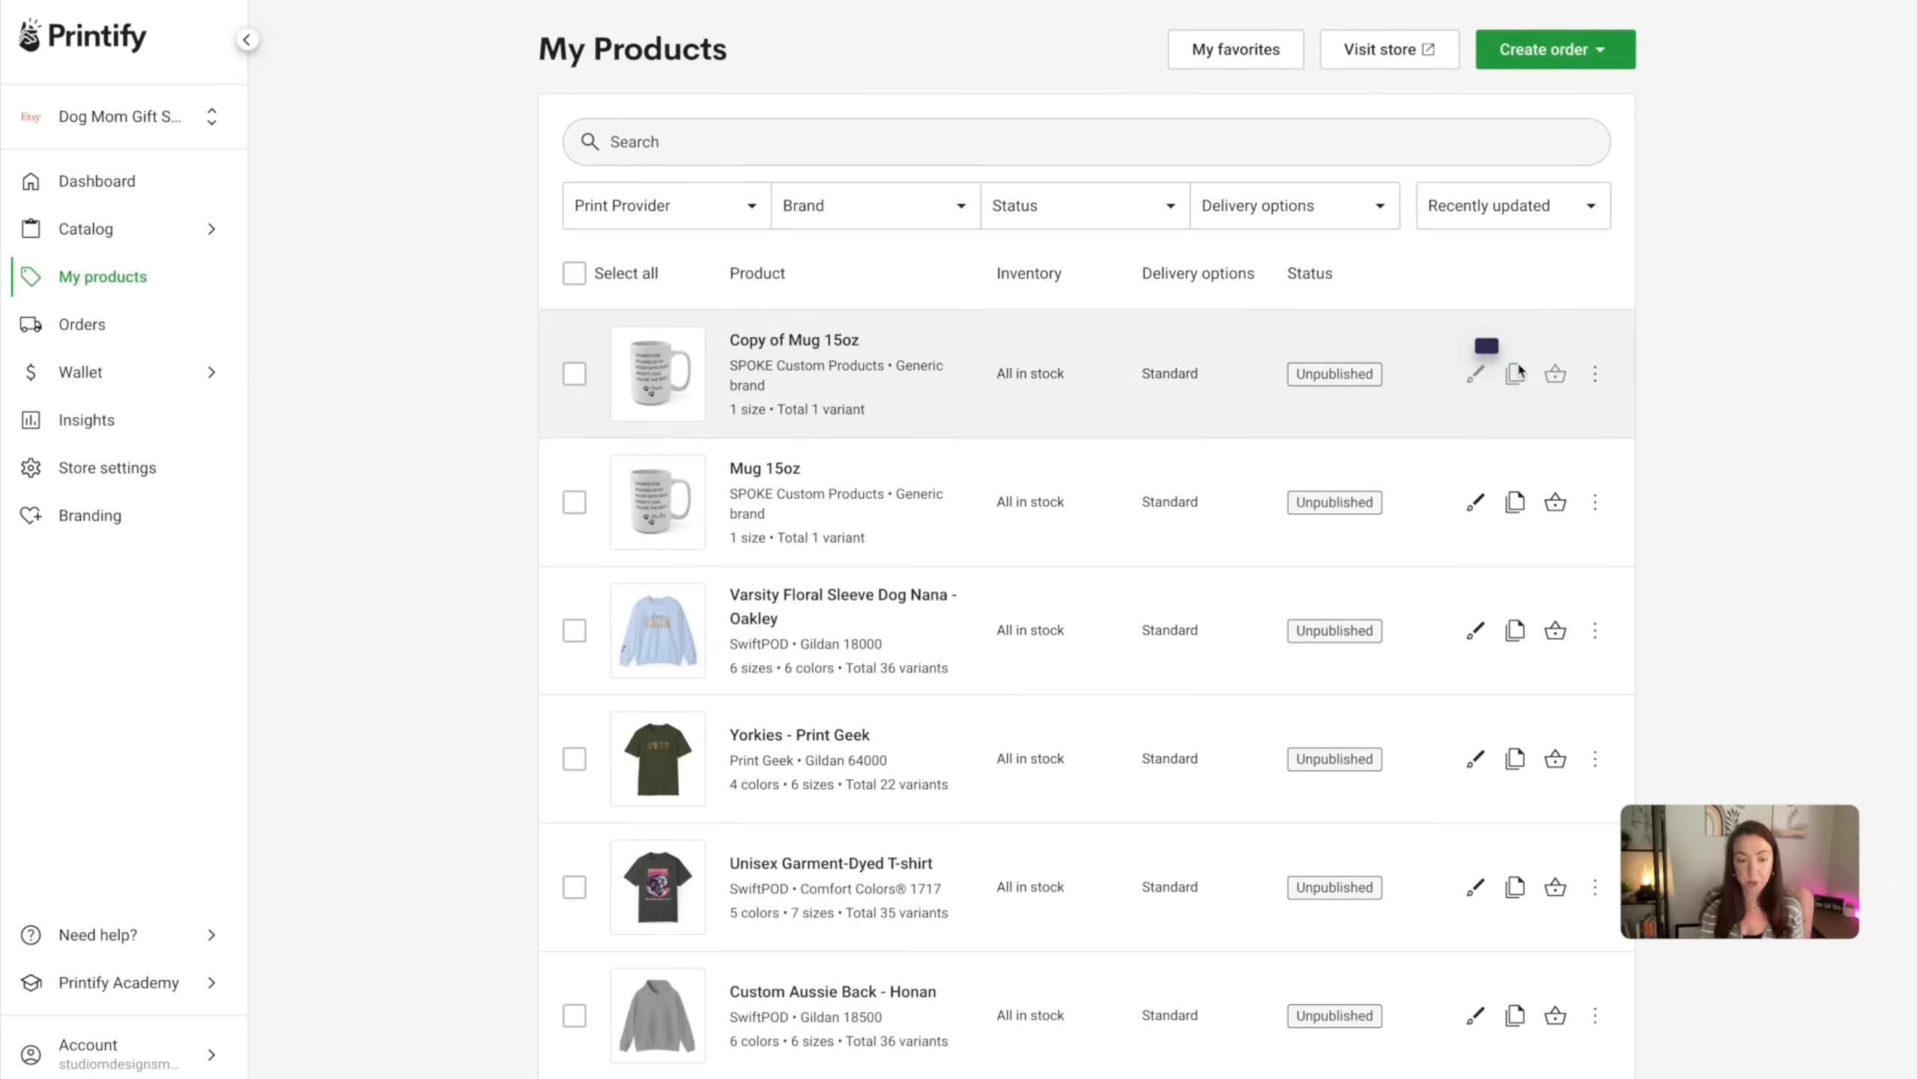
{"action": "left_click", "coordinate": [1476, 374]}
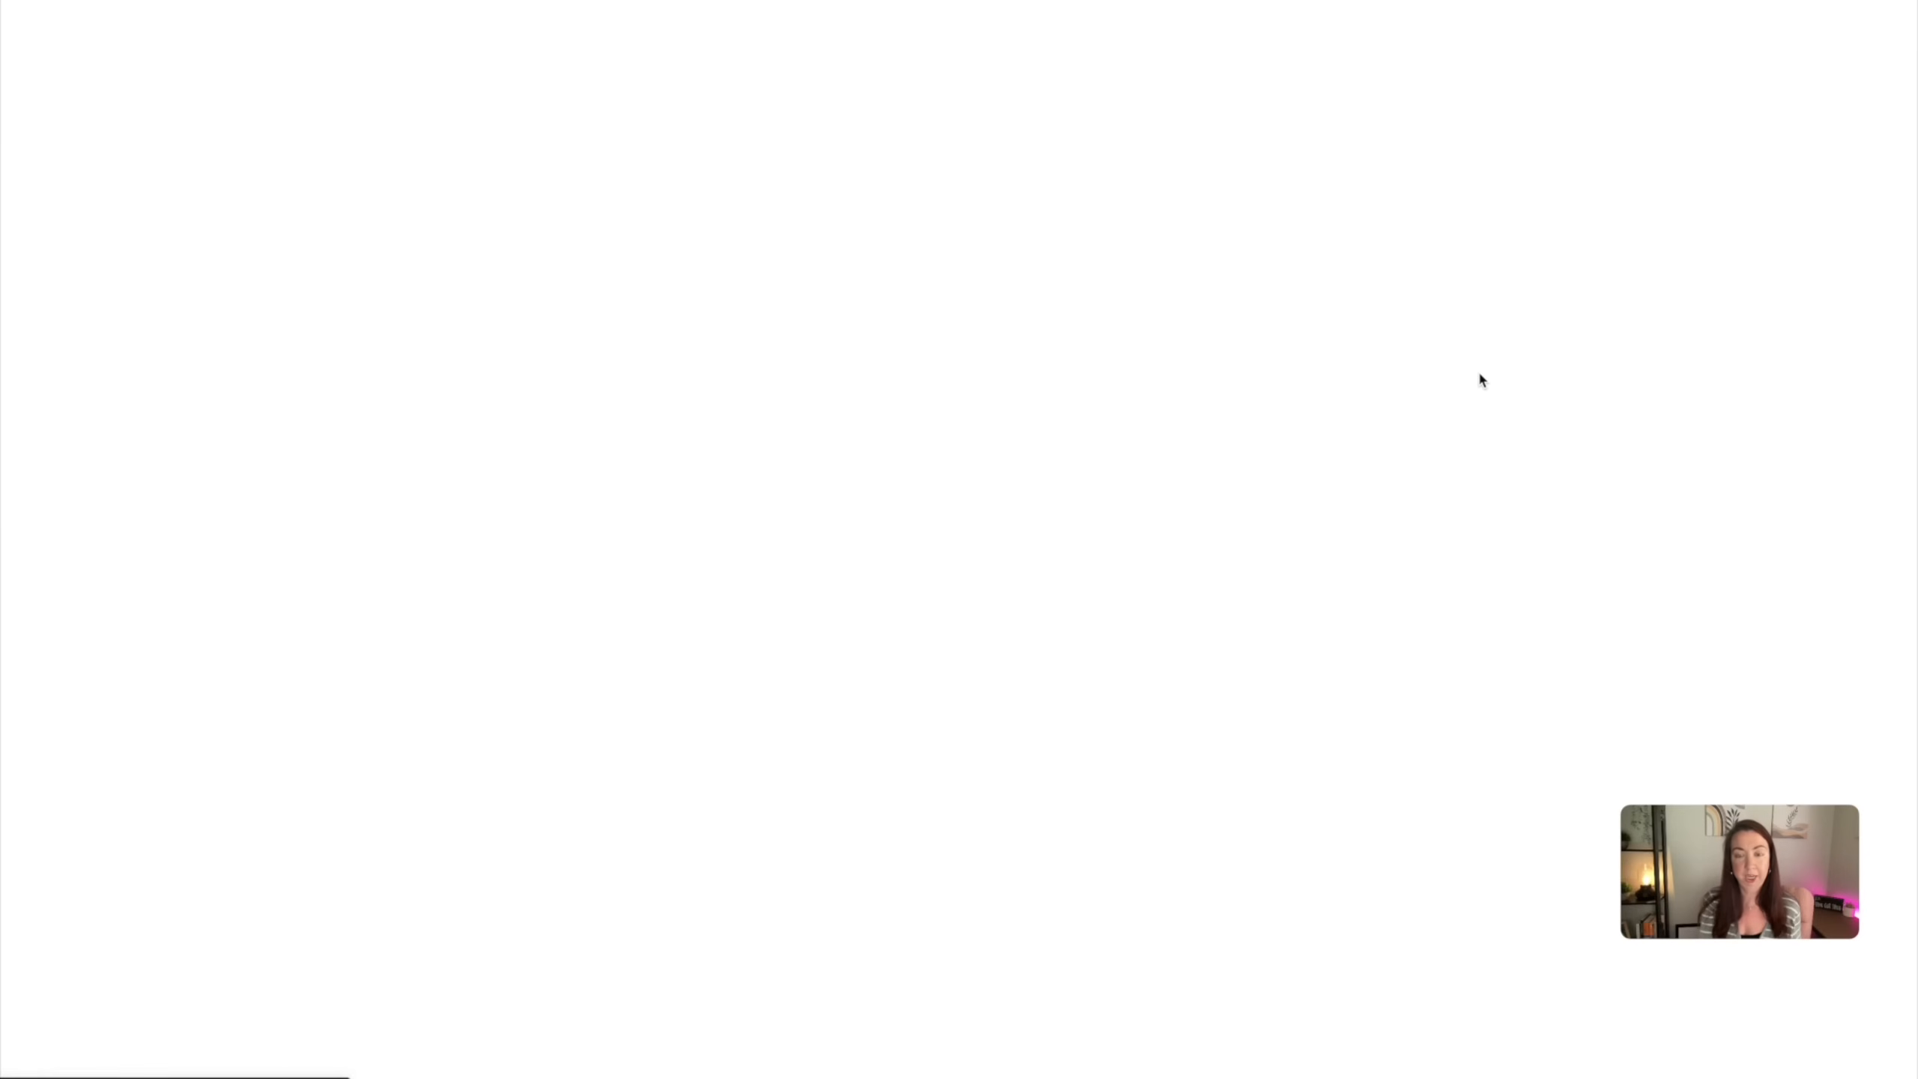
{"action": "left_click", "coordinate": [41, 91]}
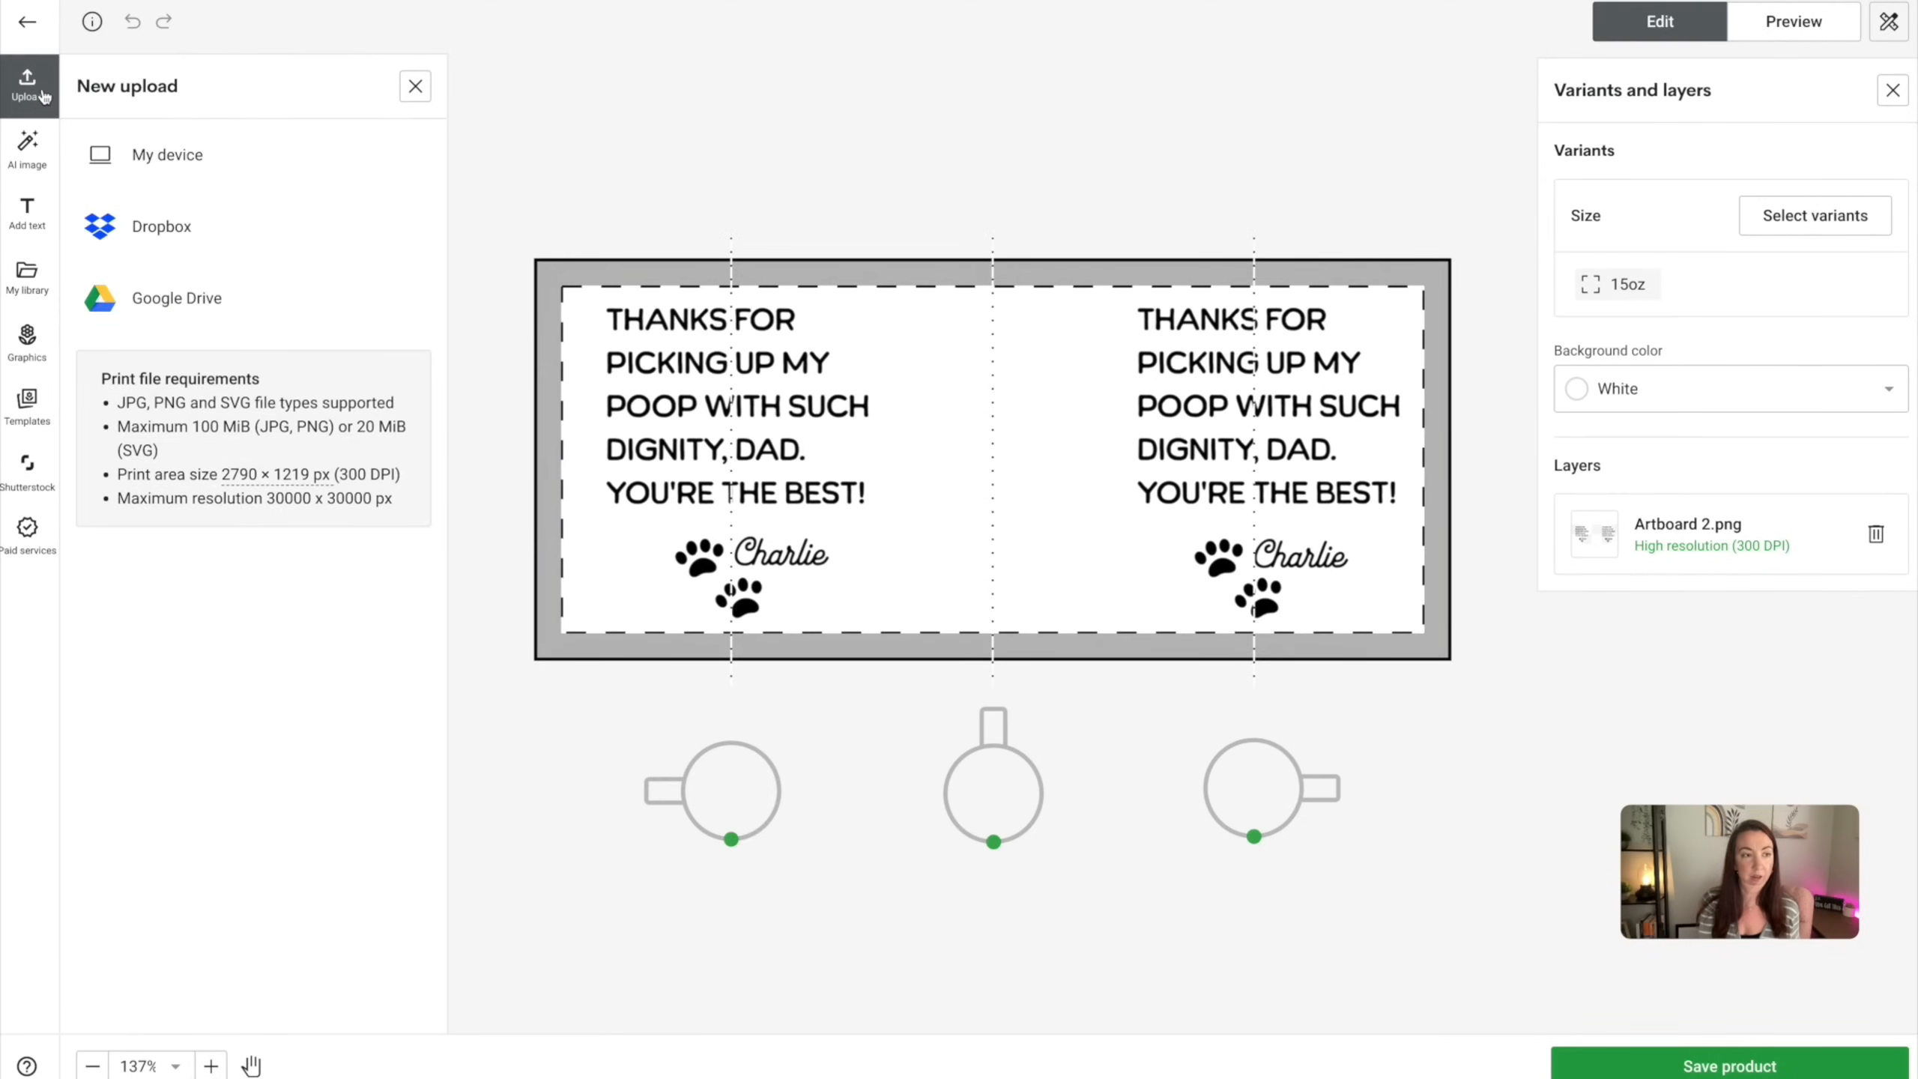
{"action": "left_click", "coordinate": [158, 159]}
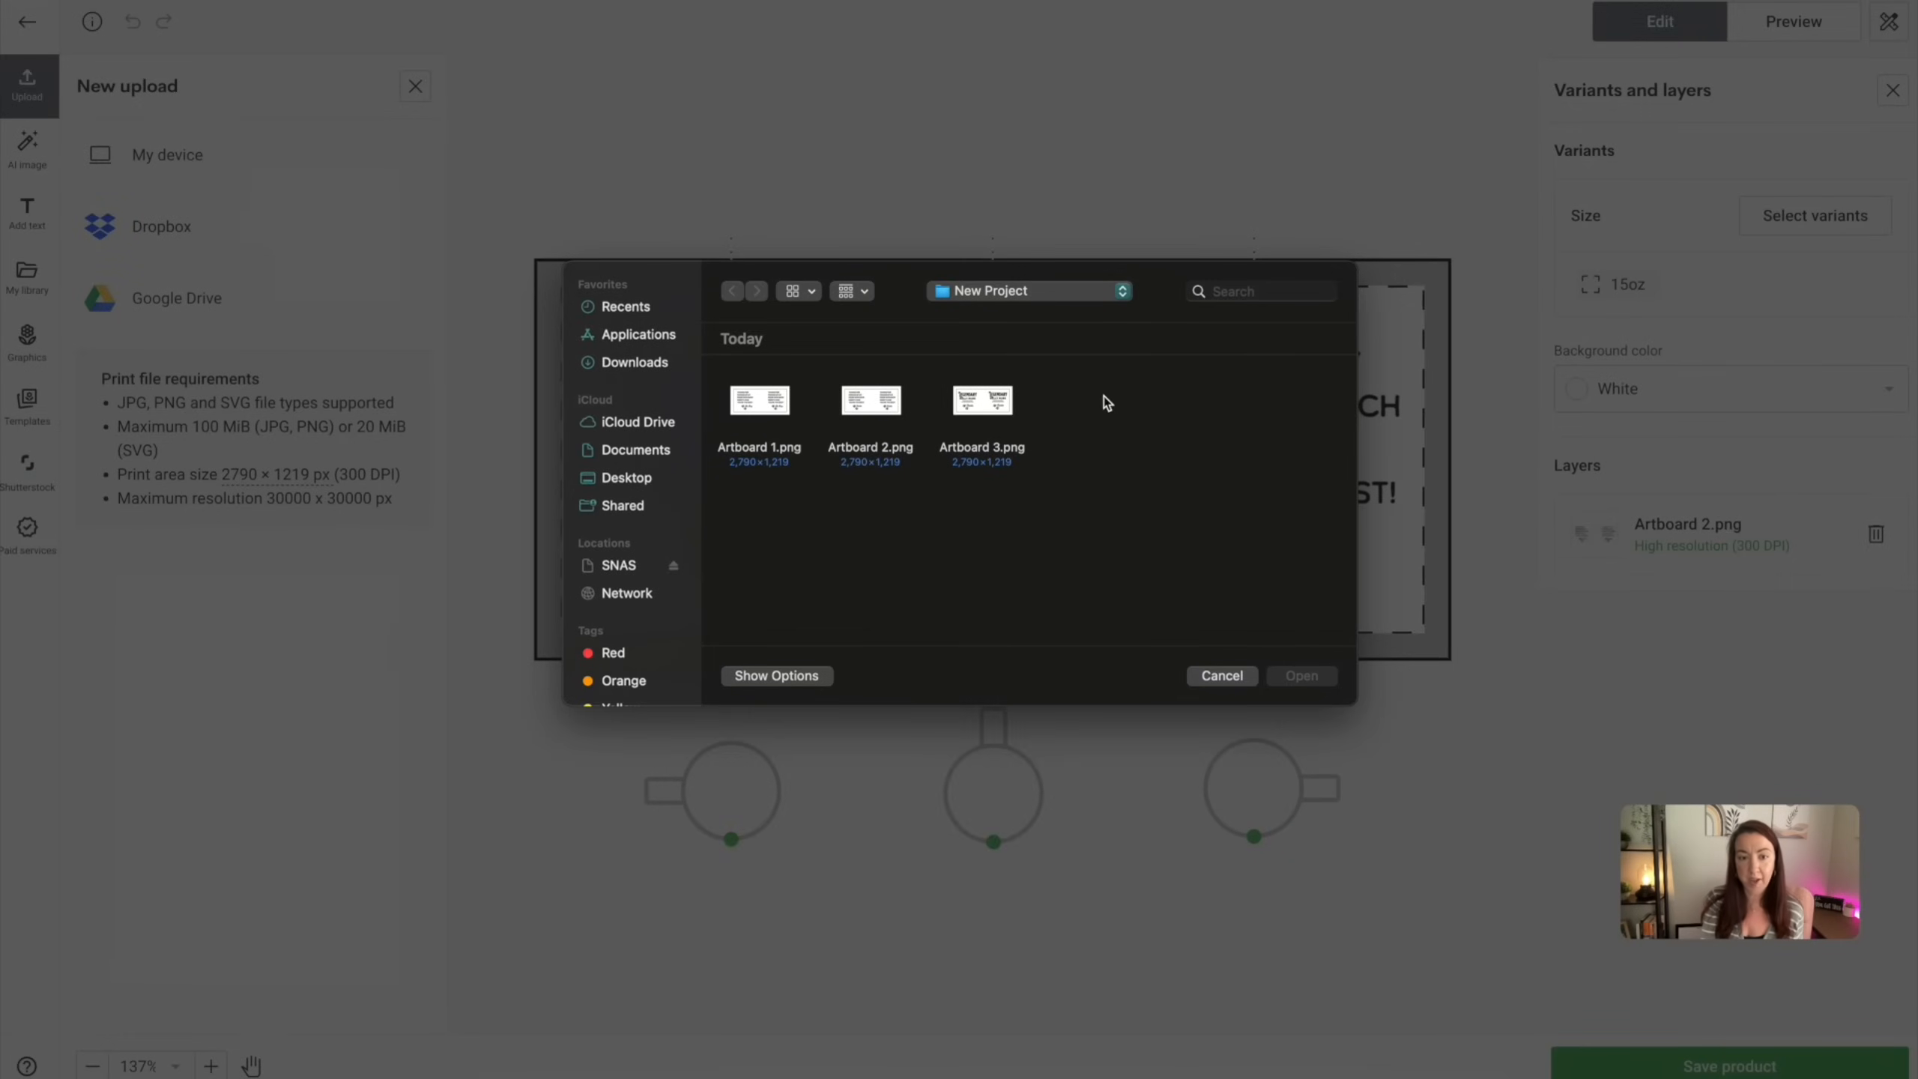
{"action": "left_click", "coordinate": [1000, 411]}
{"action": "left_click", "coordinate": [1303, 676]}
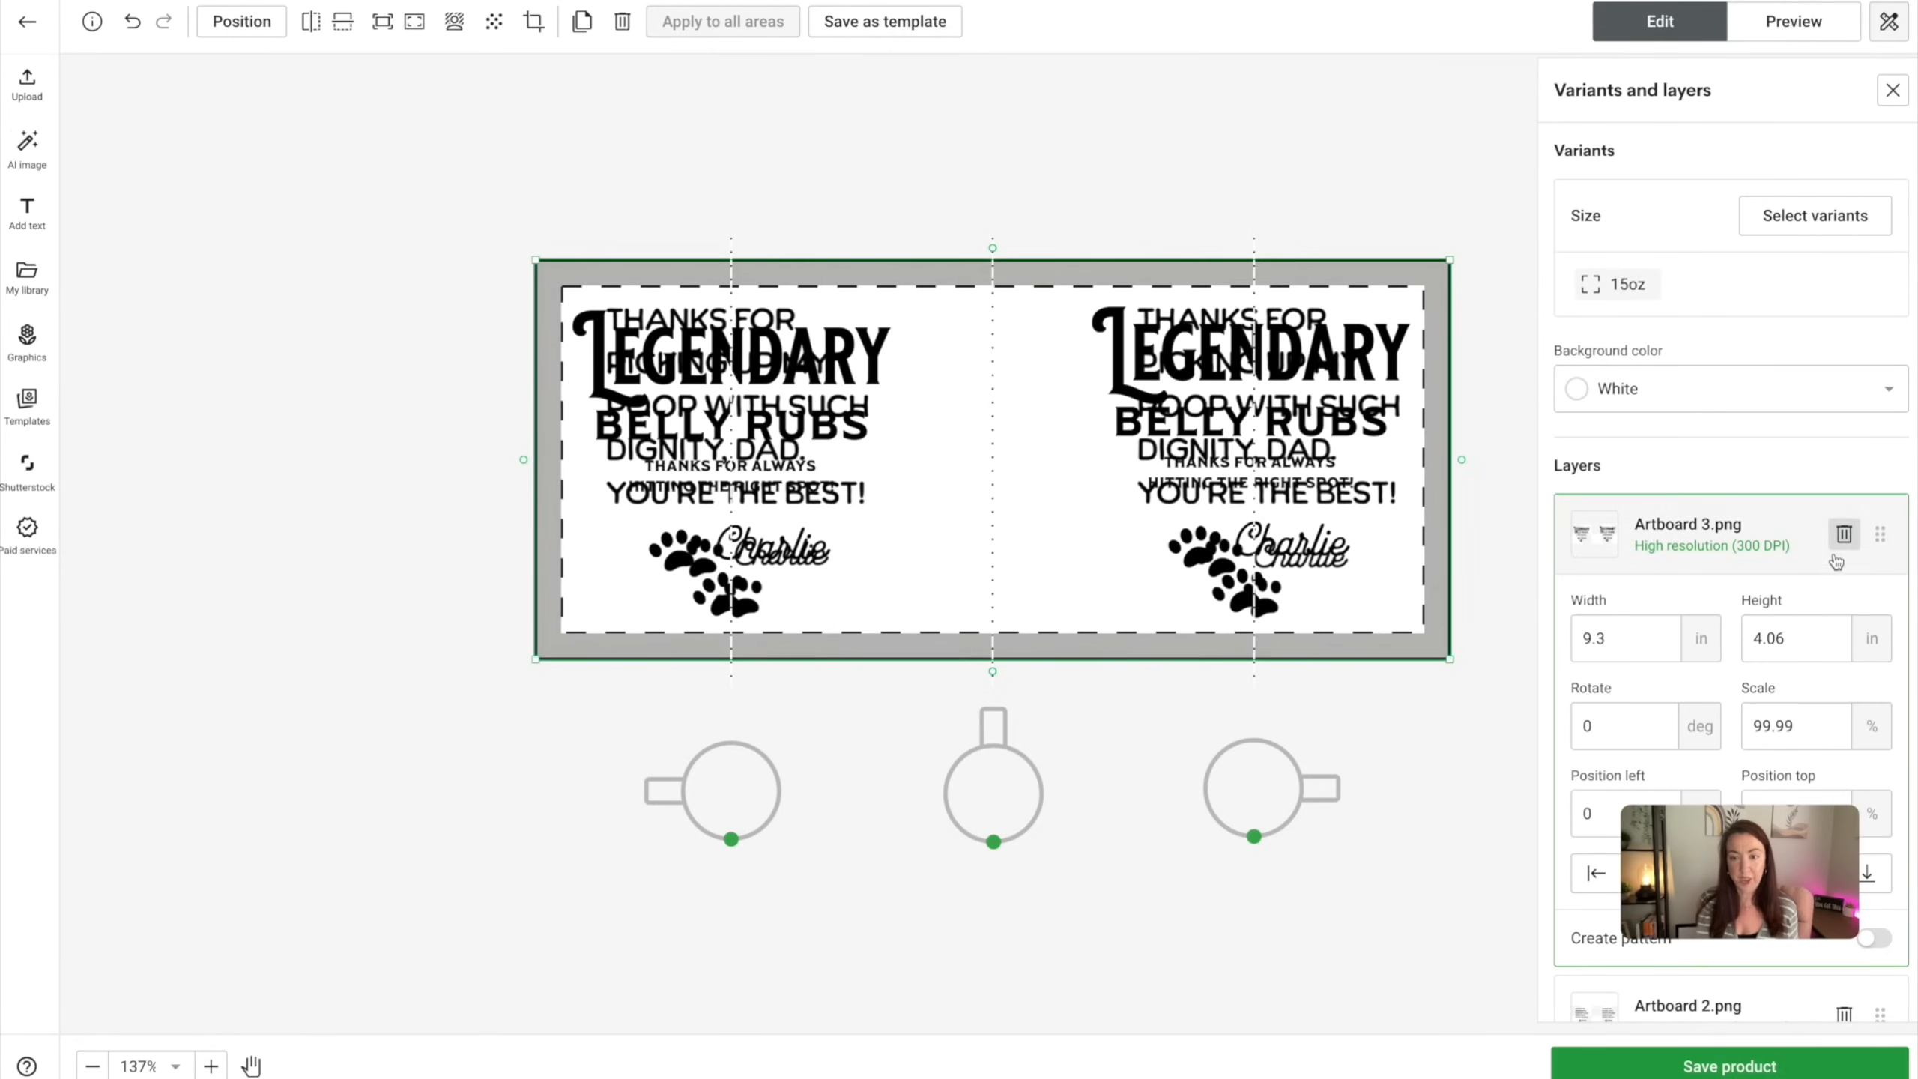
{"action": "scroll", "coordinate": [1821, 588], "scroll_direction": "down", "scroll_amount": 1}
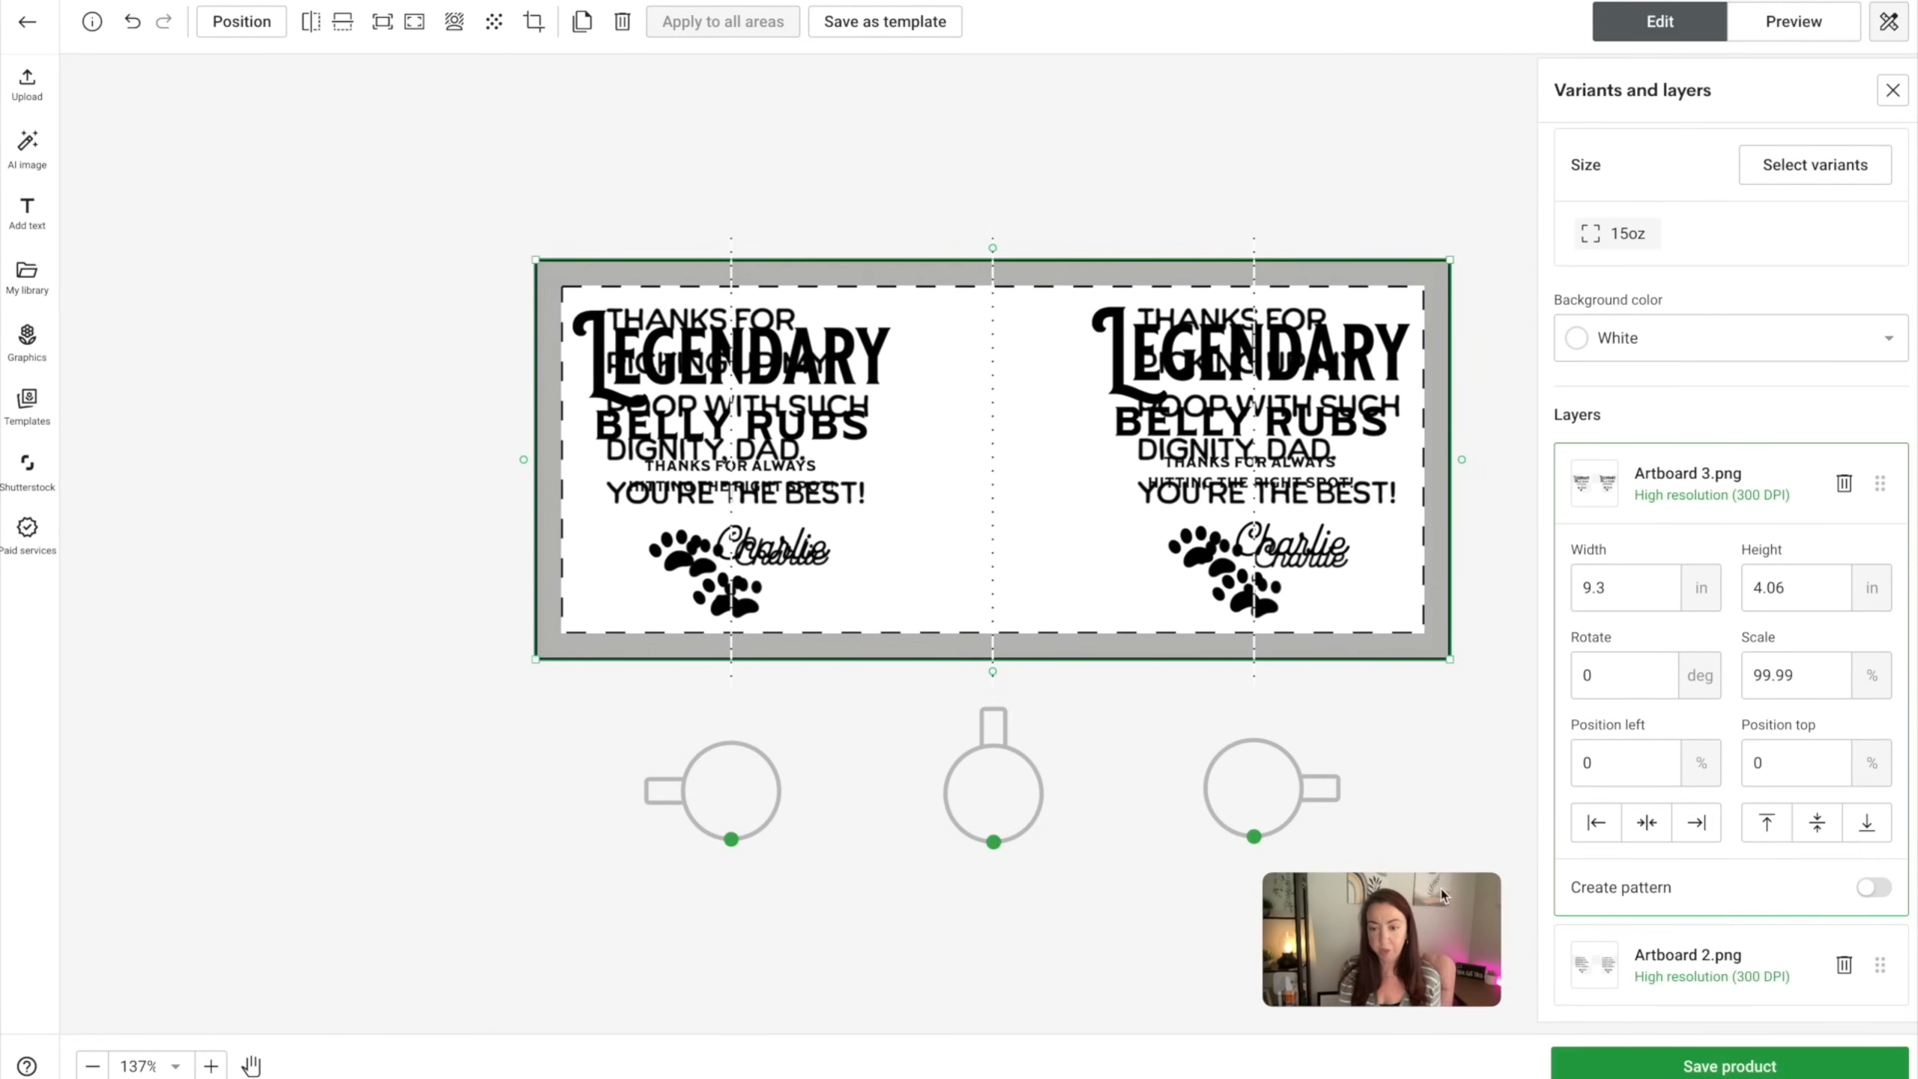
{"action": "left_click", "coordinate": [1844, 965]}
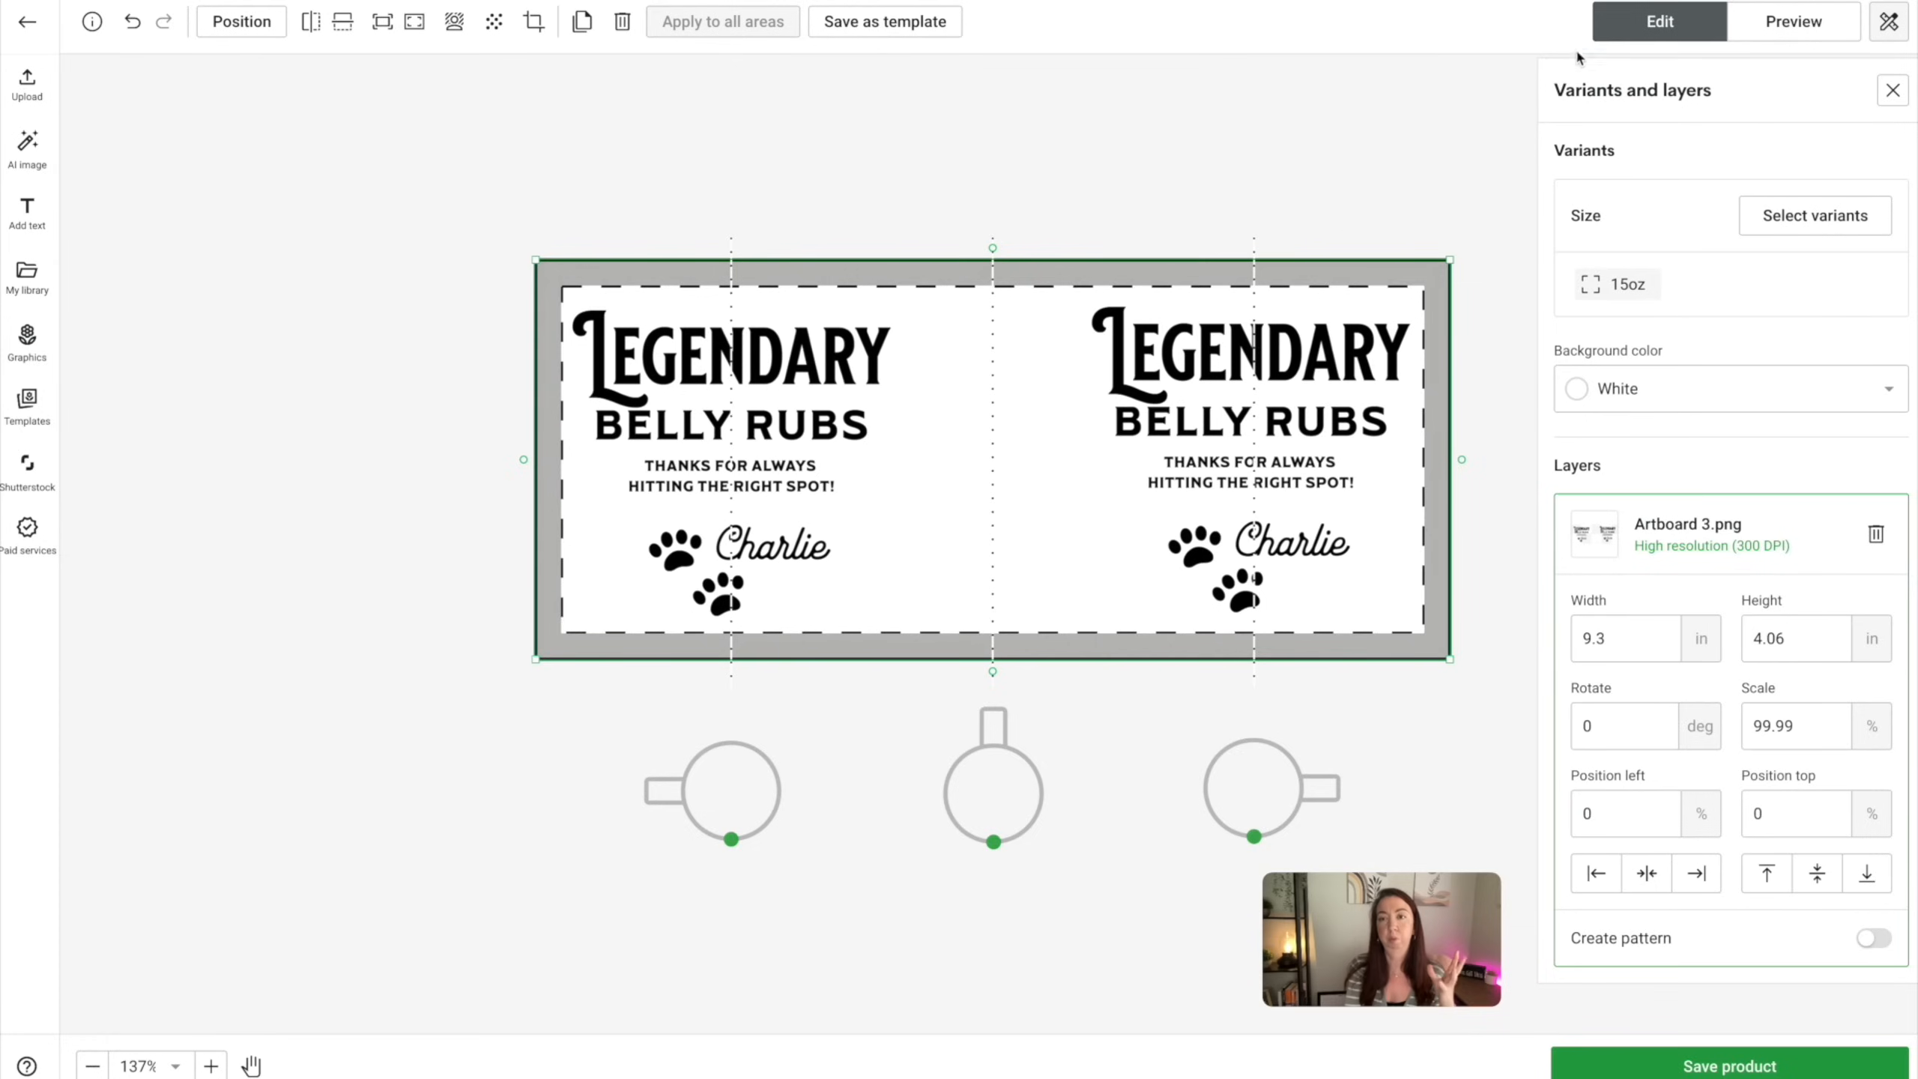
Check the Legendary Belly Rubs mug's front, right side, left side and context mockups, and save the product as a draft
{"action": "left_click", "coordinate": [1783, 21]}
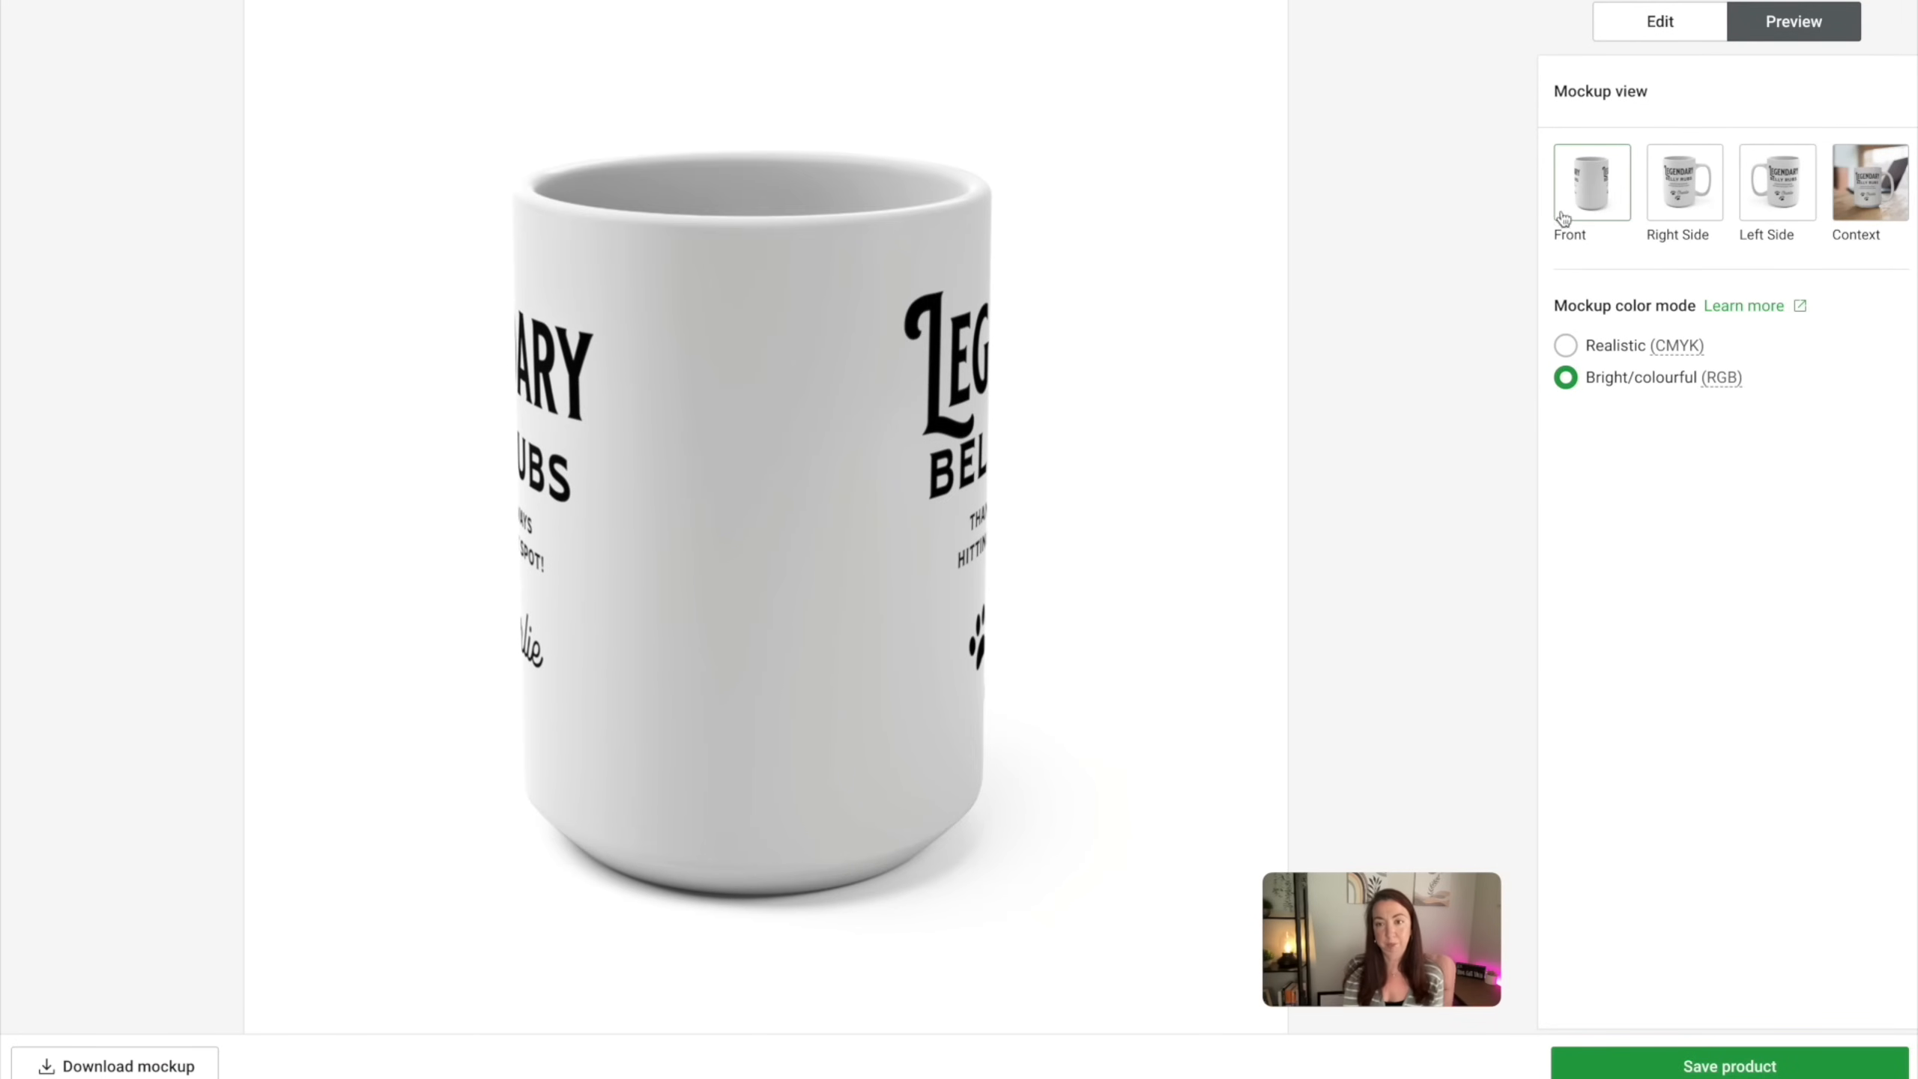
{"action": "left_click", "coordinate": [1675, 205]}
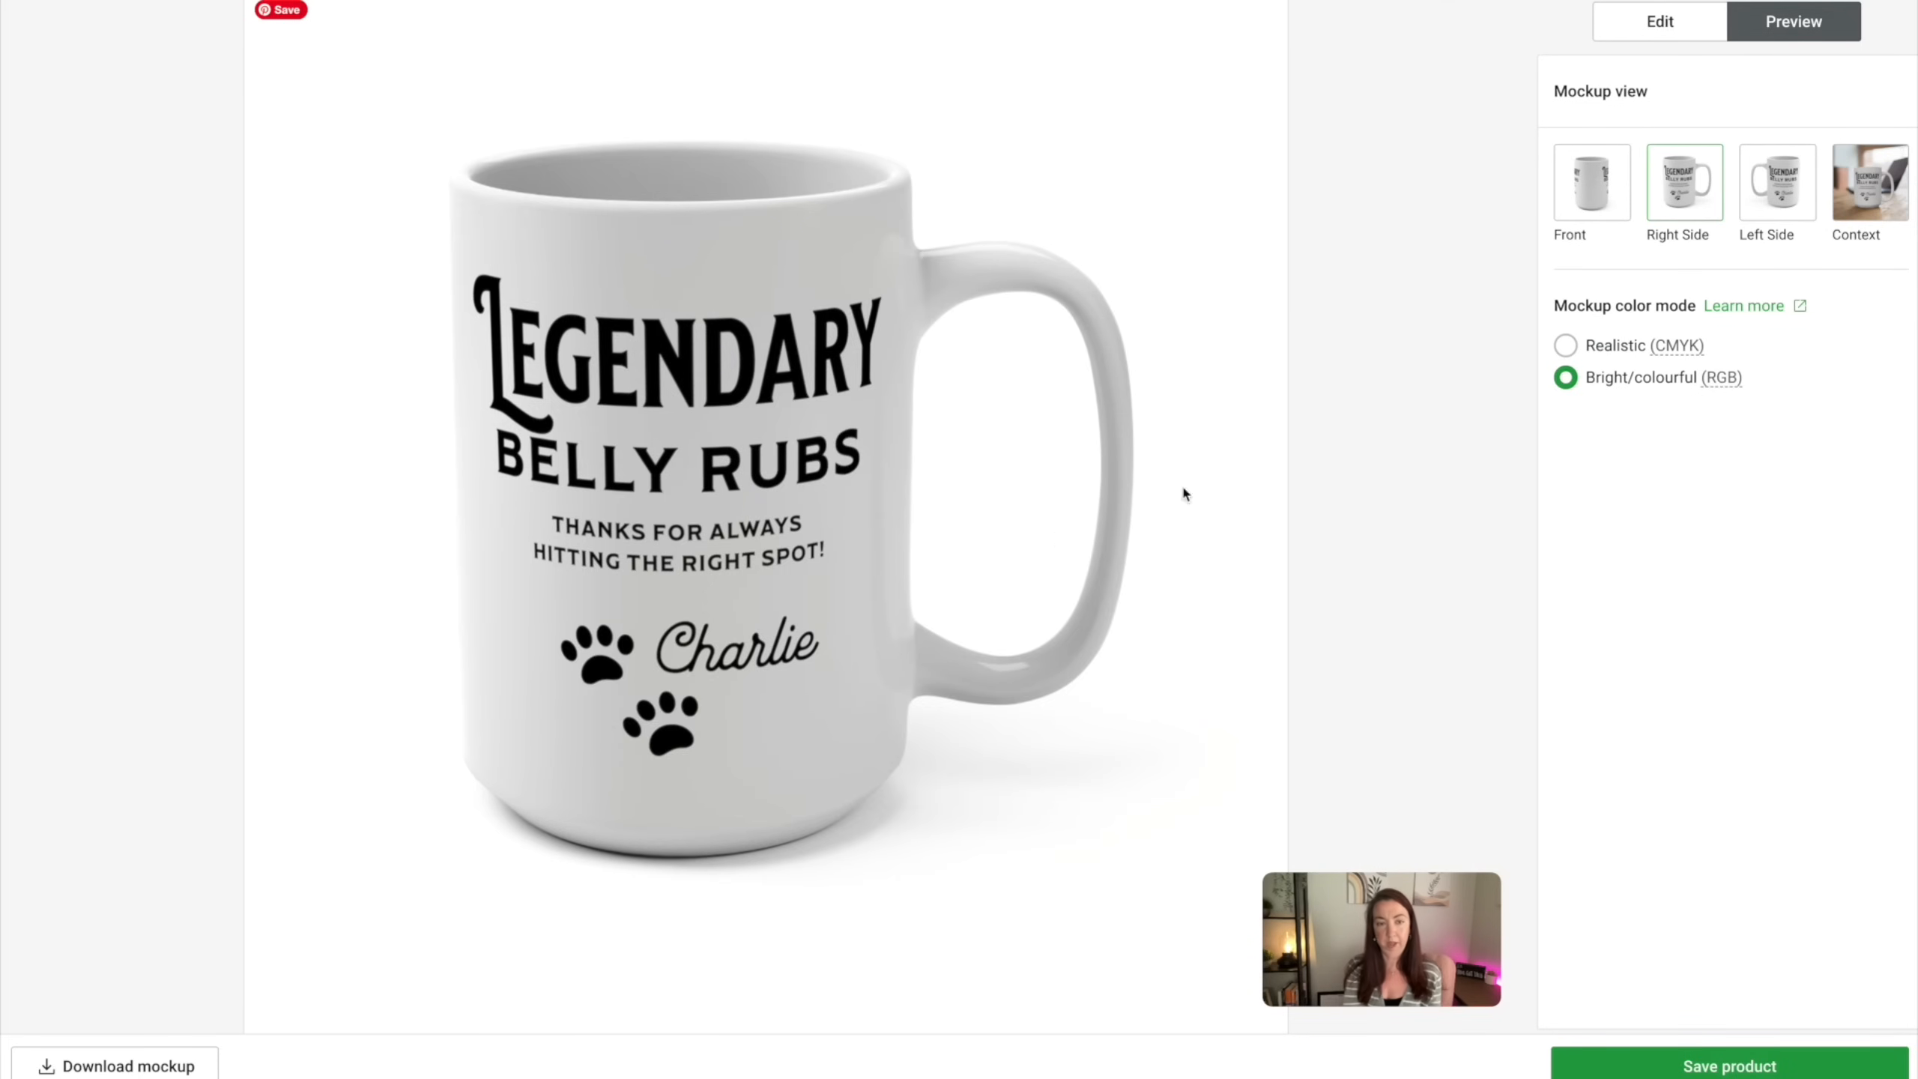
{"action": "left_click", "coordinate": [1756, 195]}
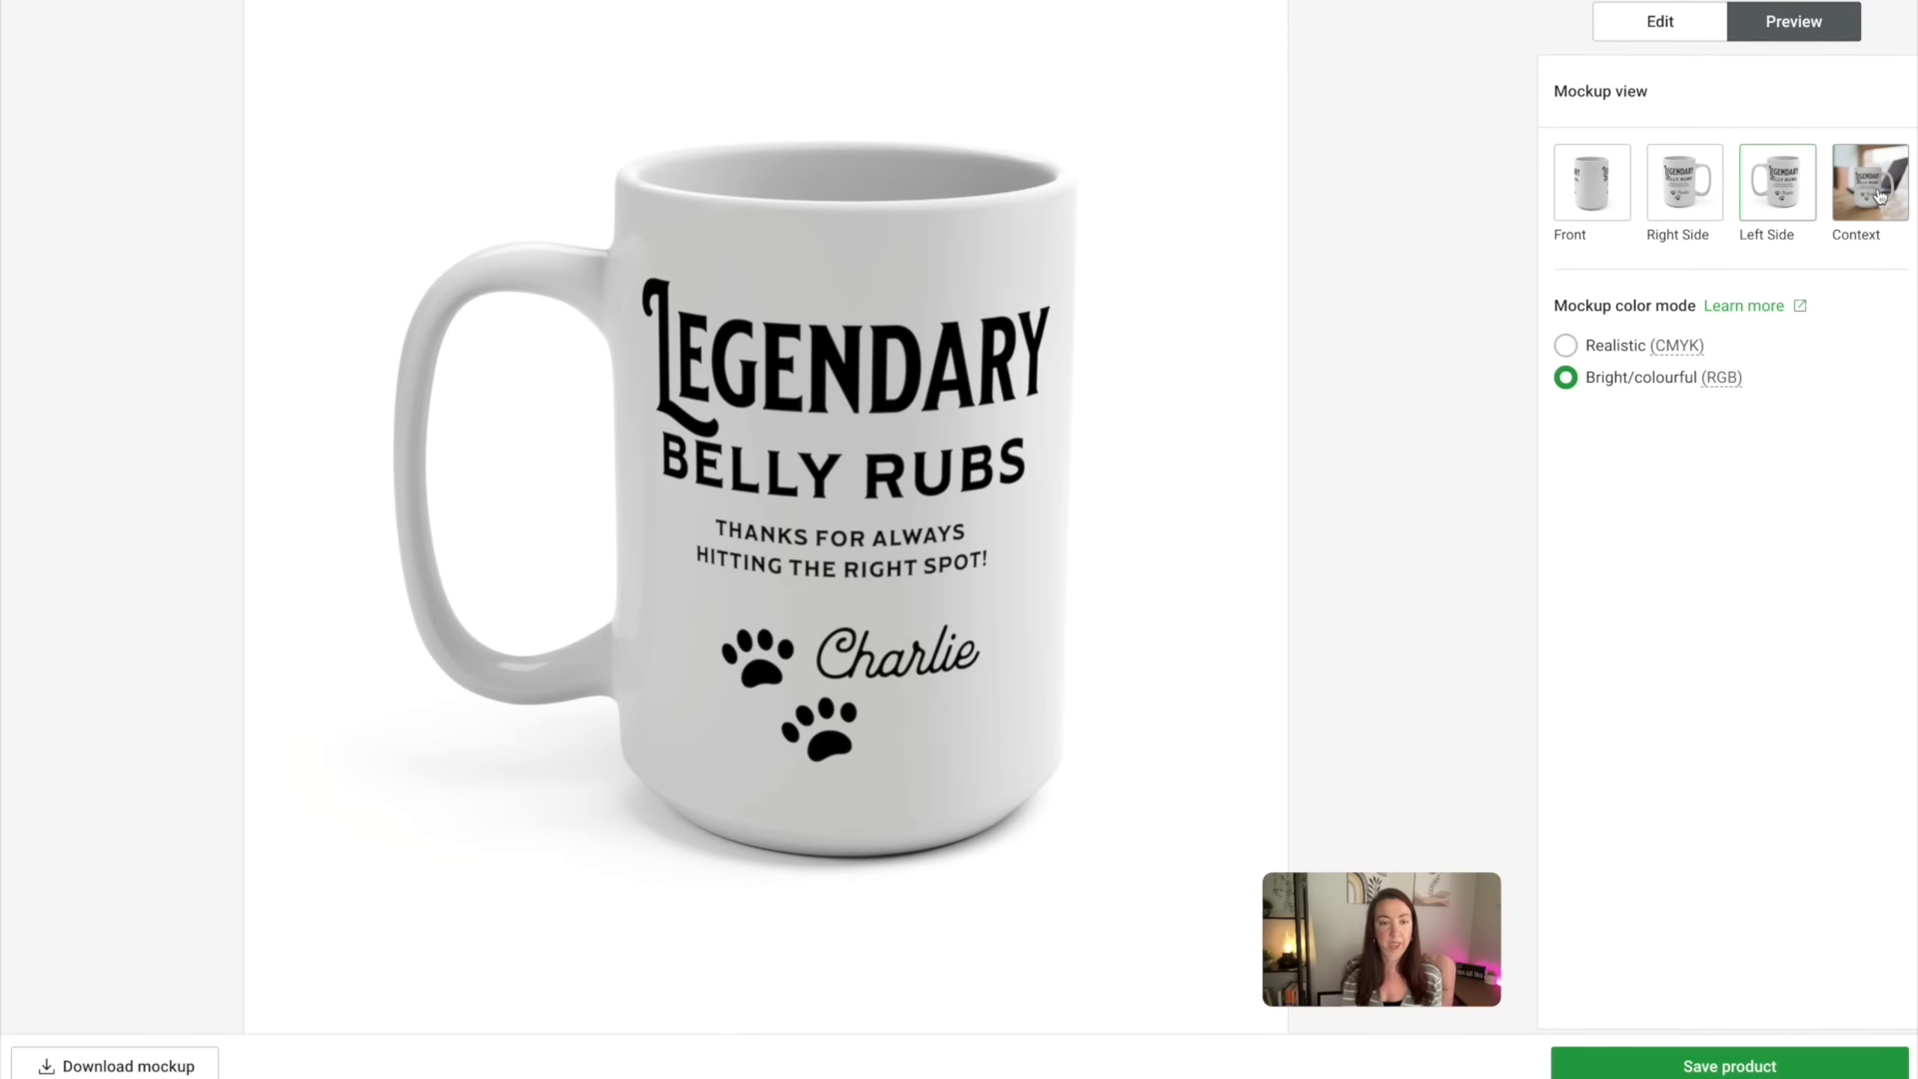
{"action": "left_click", "coordinate": [1879, 194]}
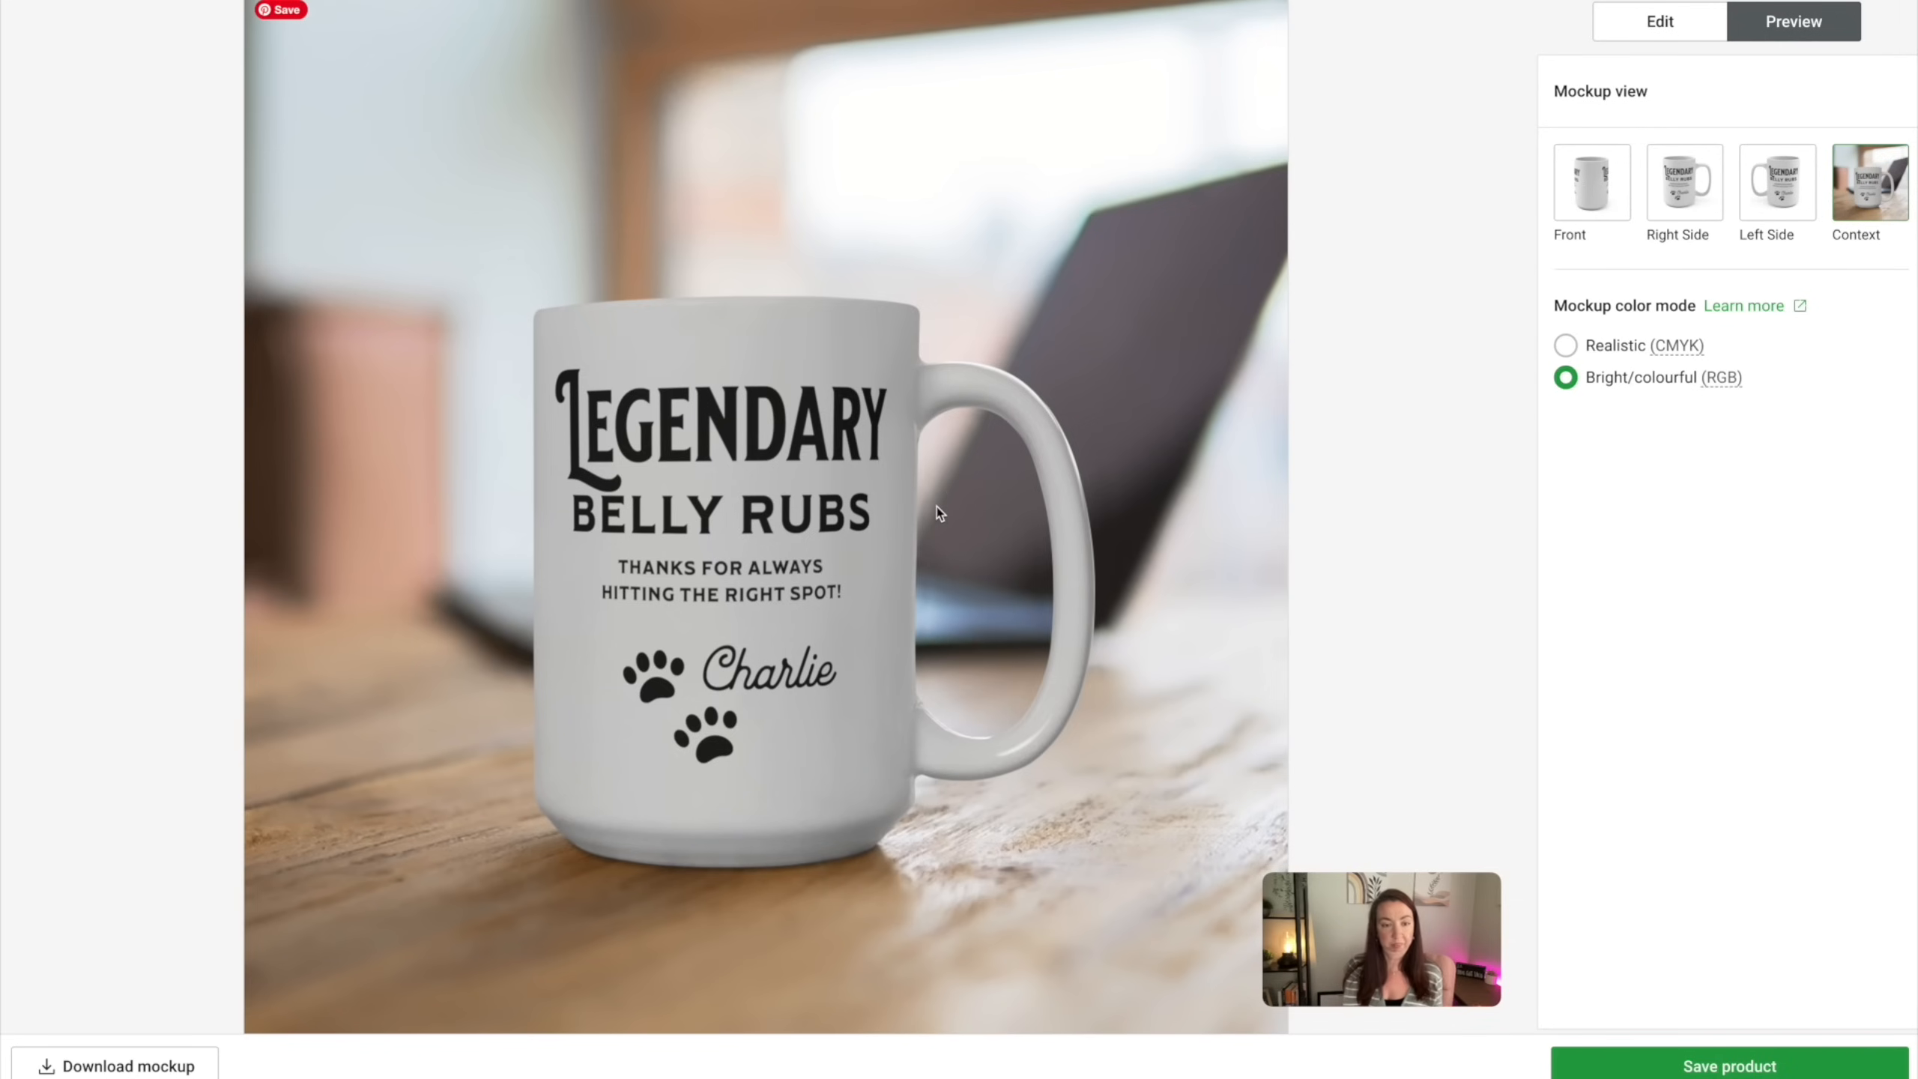
{"action": "left_click", "coordinate": [1722, 1067]}
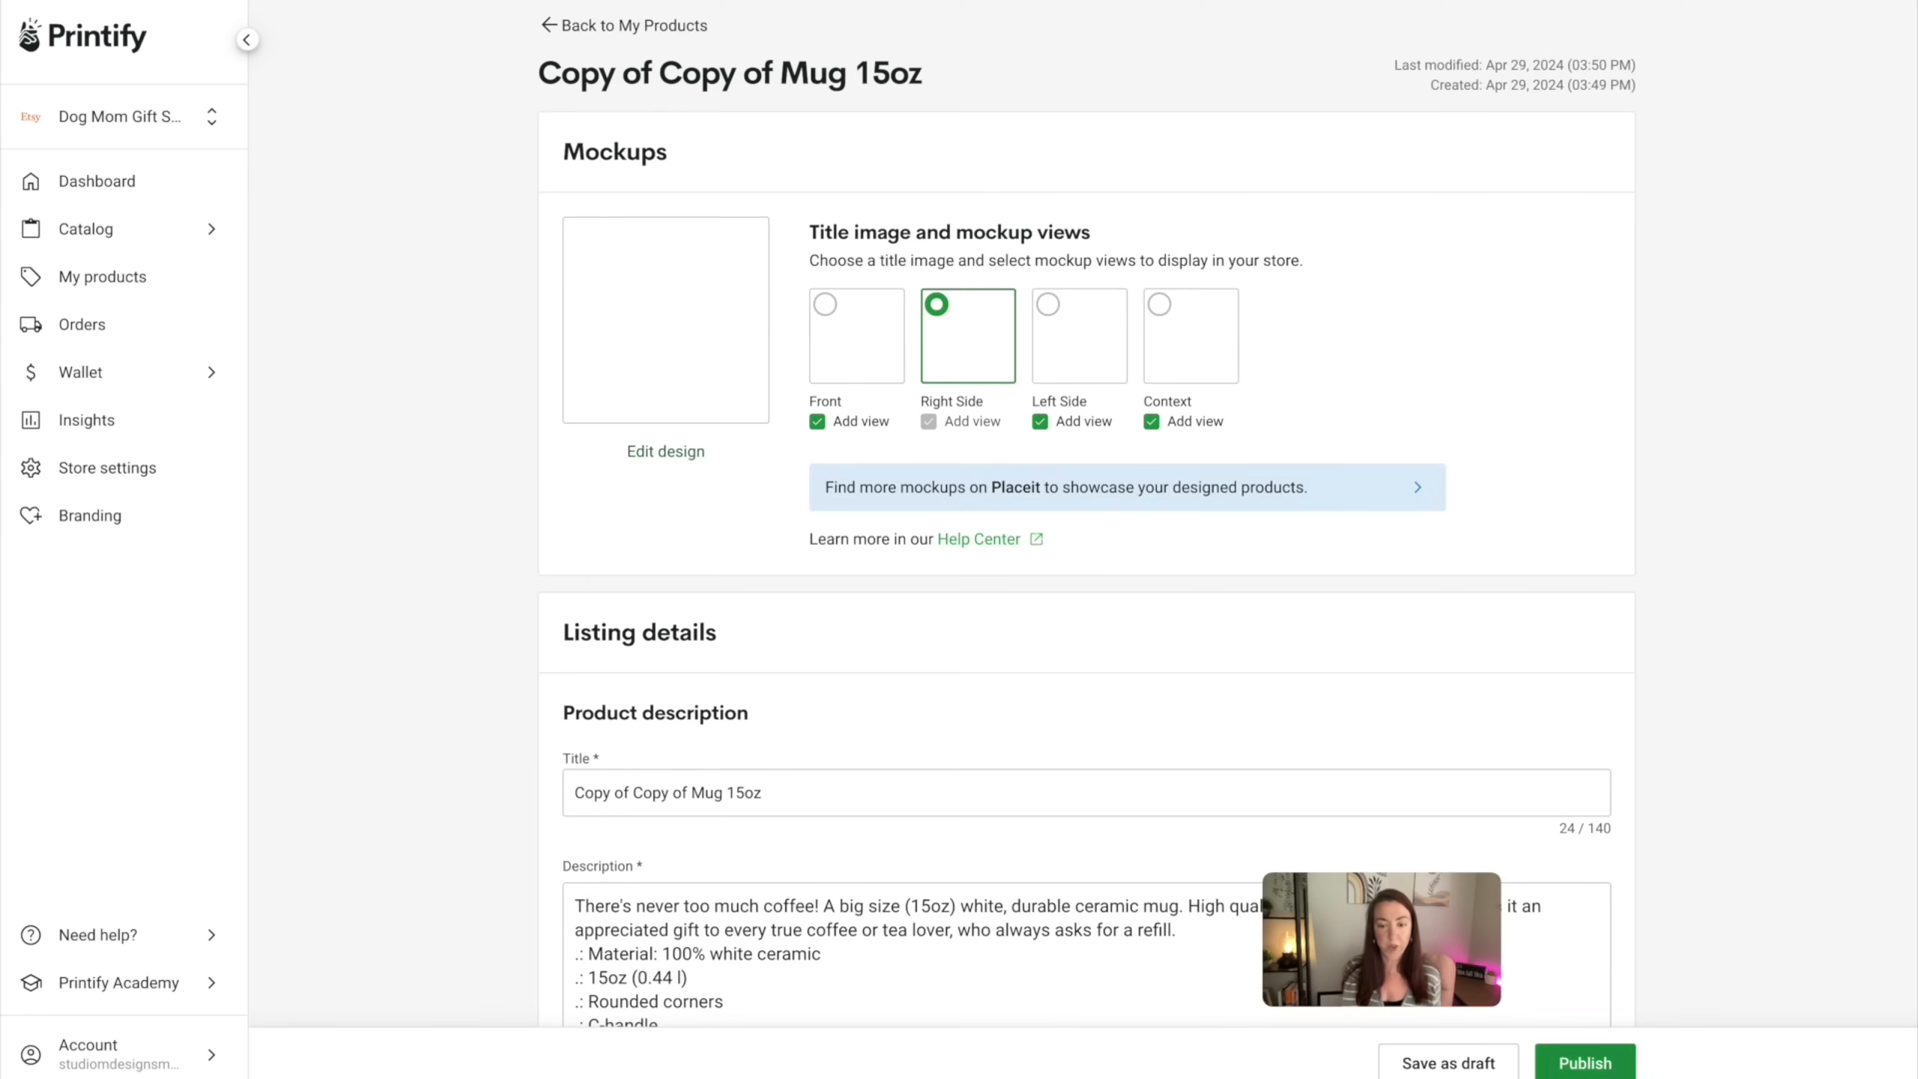
{"action": "left_click", "coordinate": [1465, 1062]}
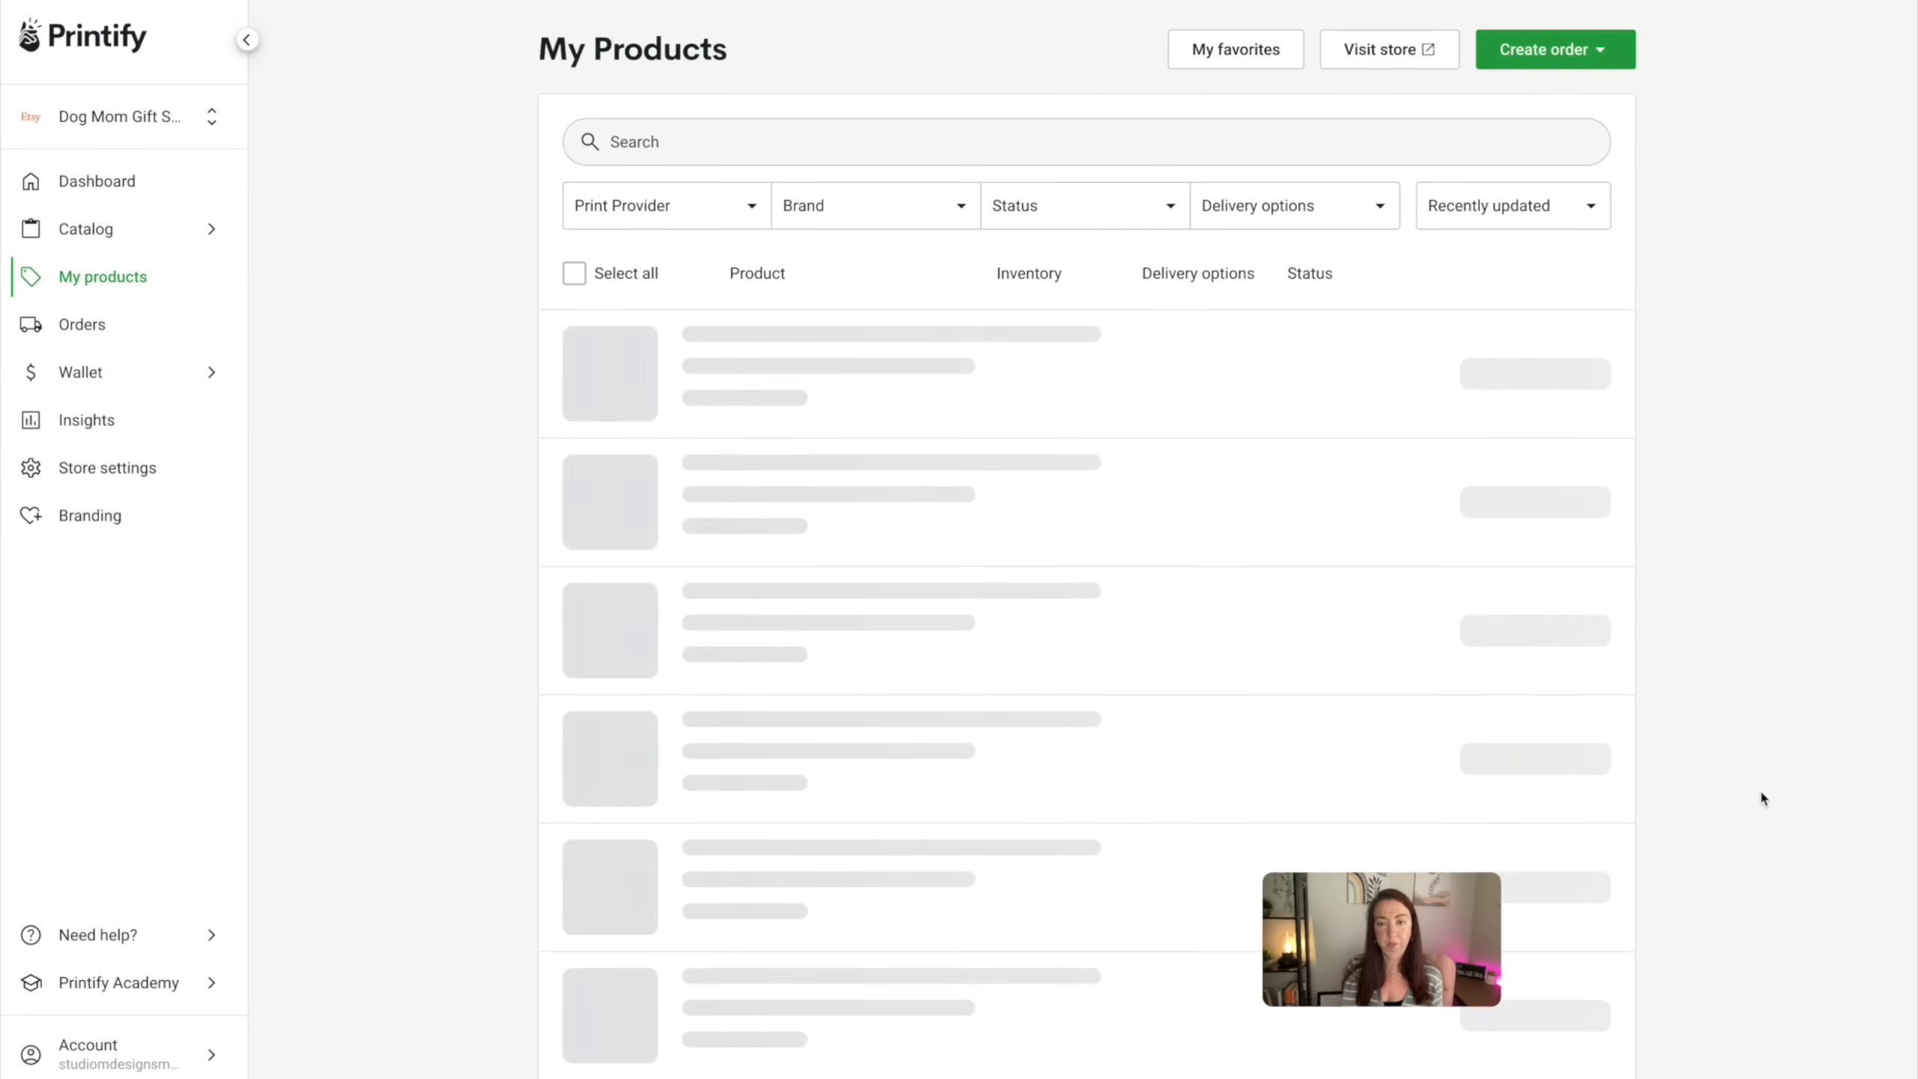